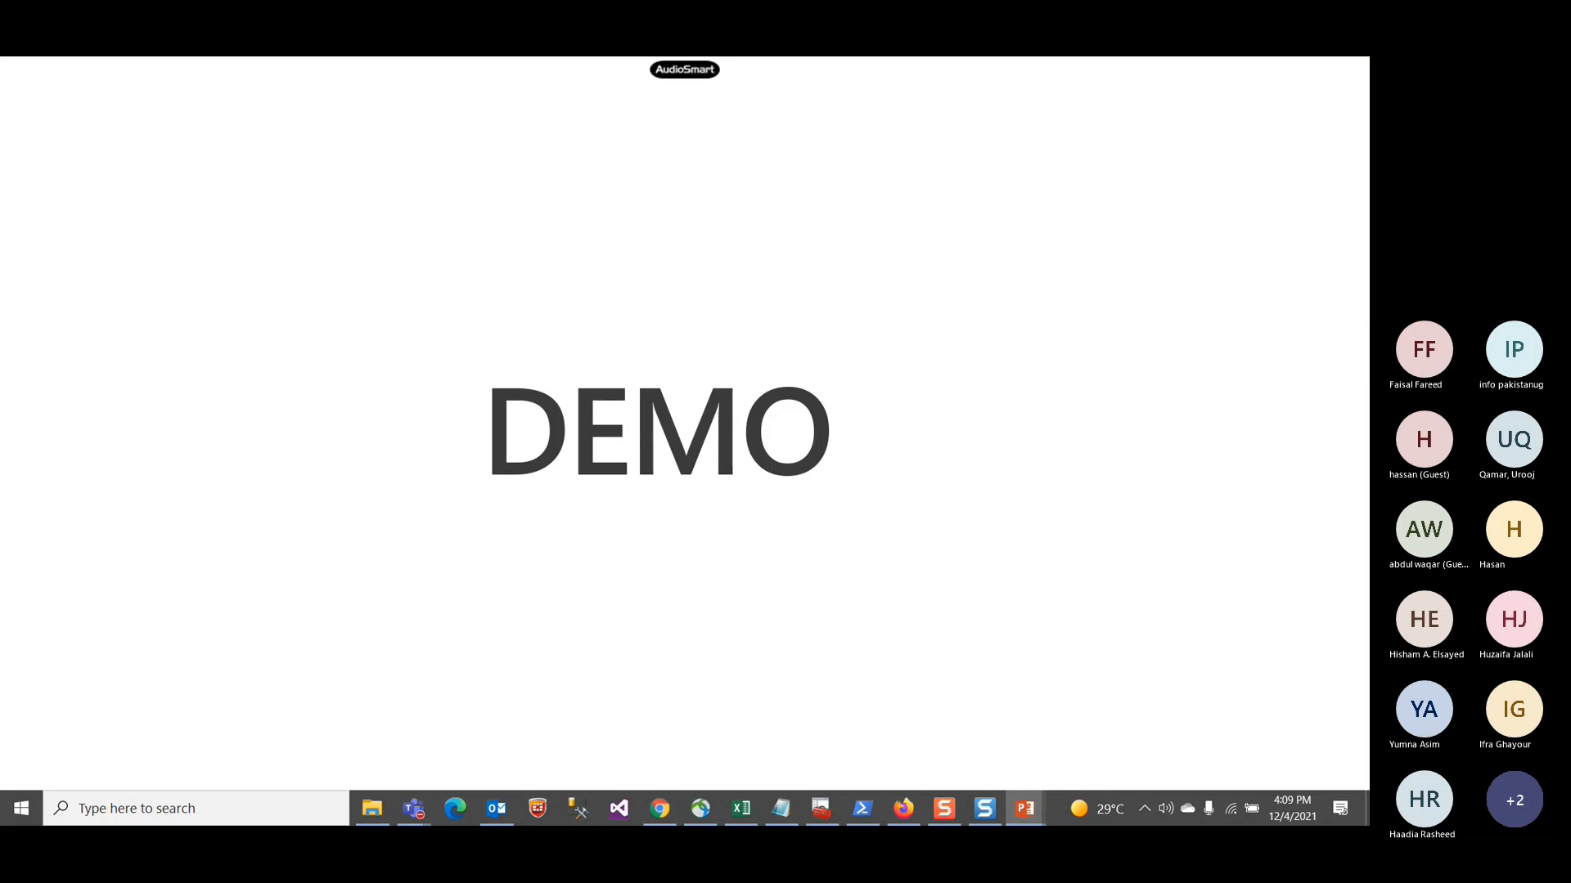
Step: Review the open browser tabs: Outlook mail, the accounts list, the Power Platform admin center environment and Microsoft 365 admin centers
left_click(902, 808)
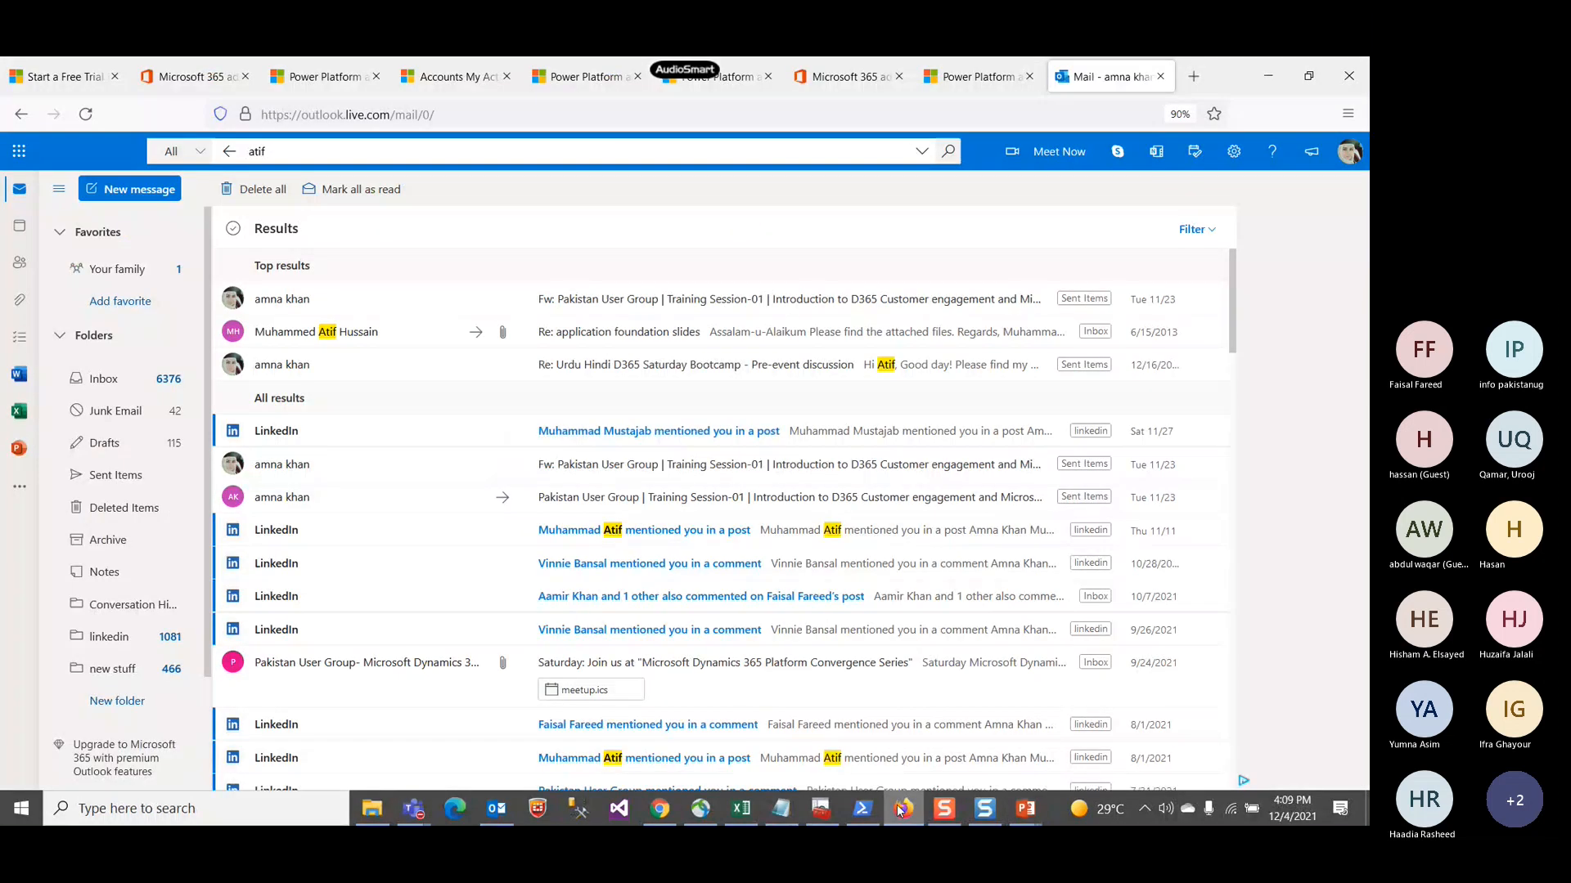
left_click(458, 83)
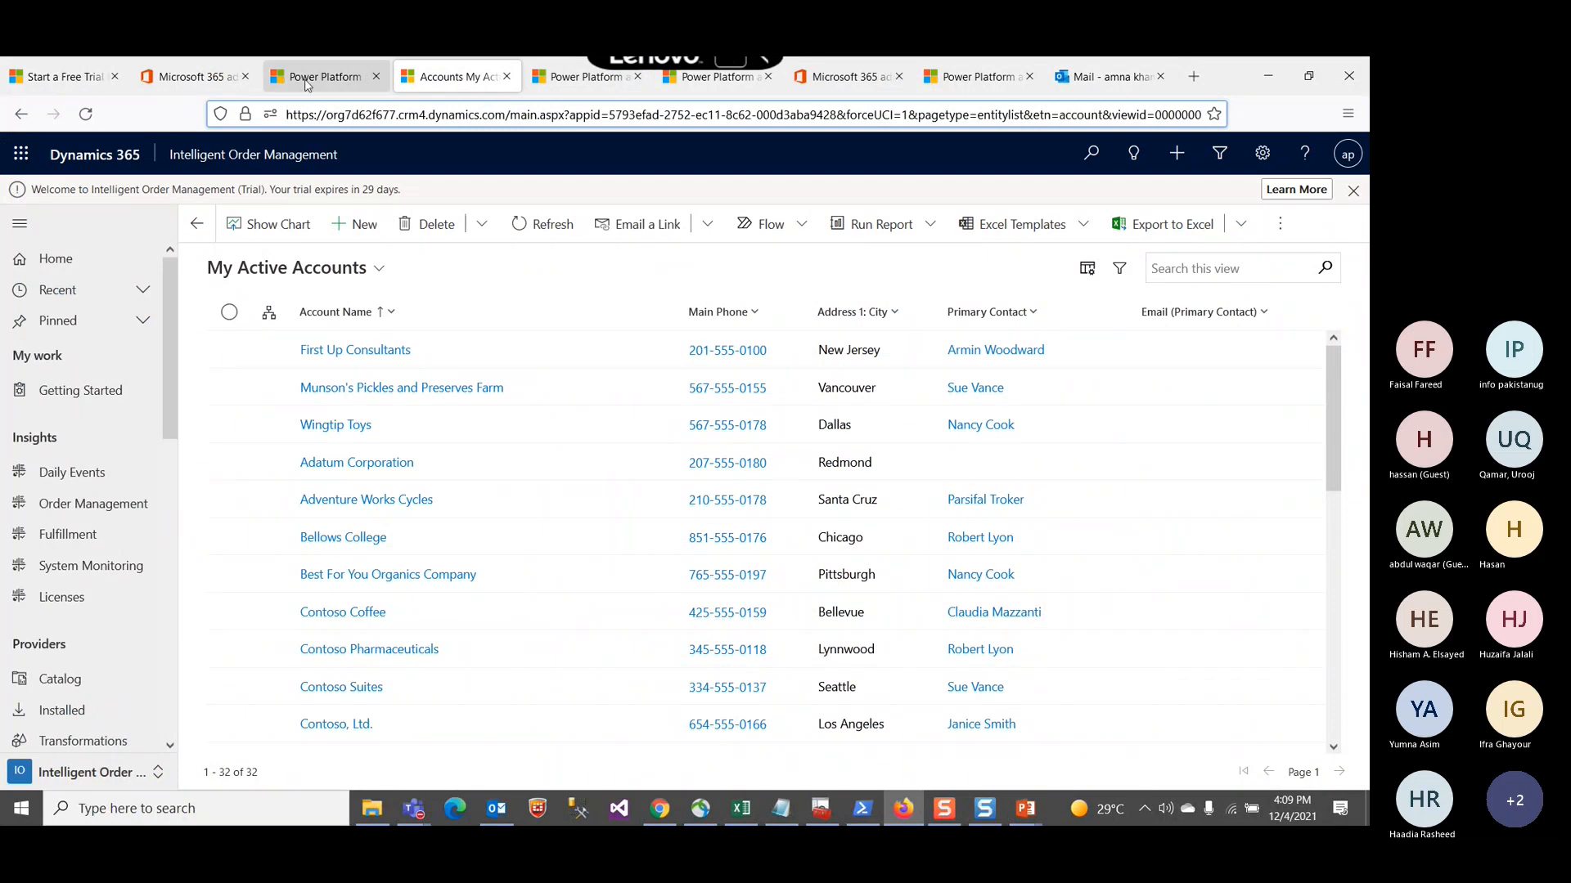
left_click(307, 83)
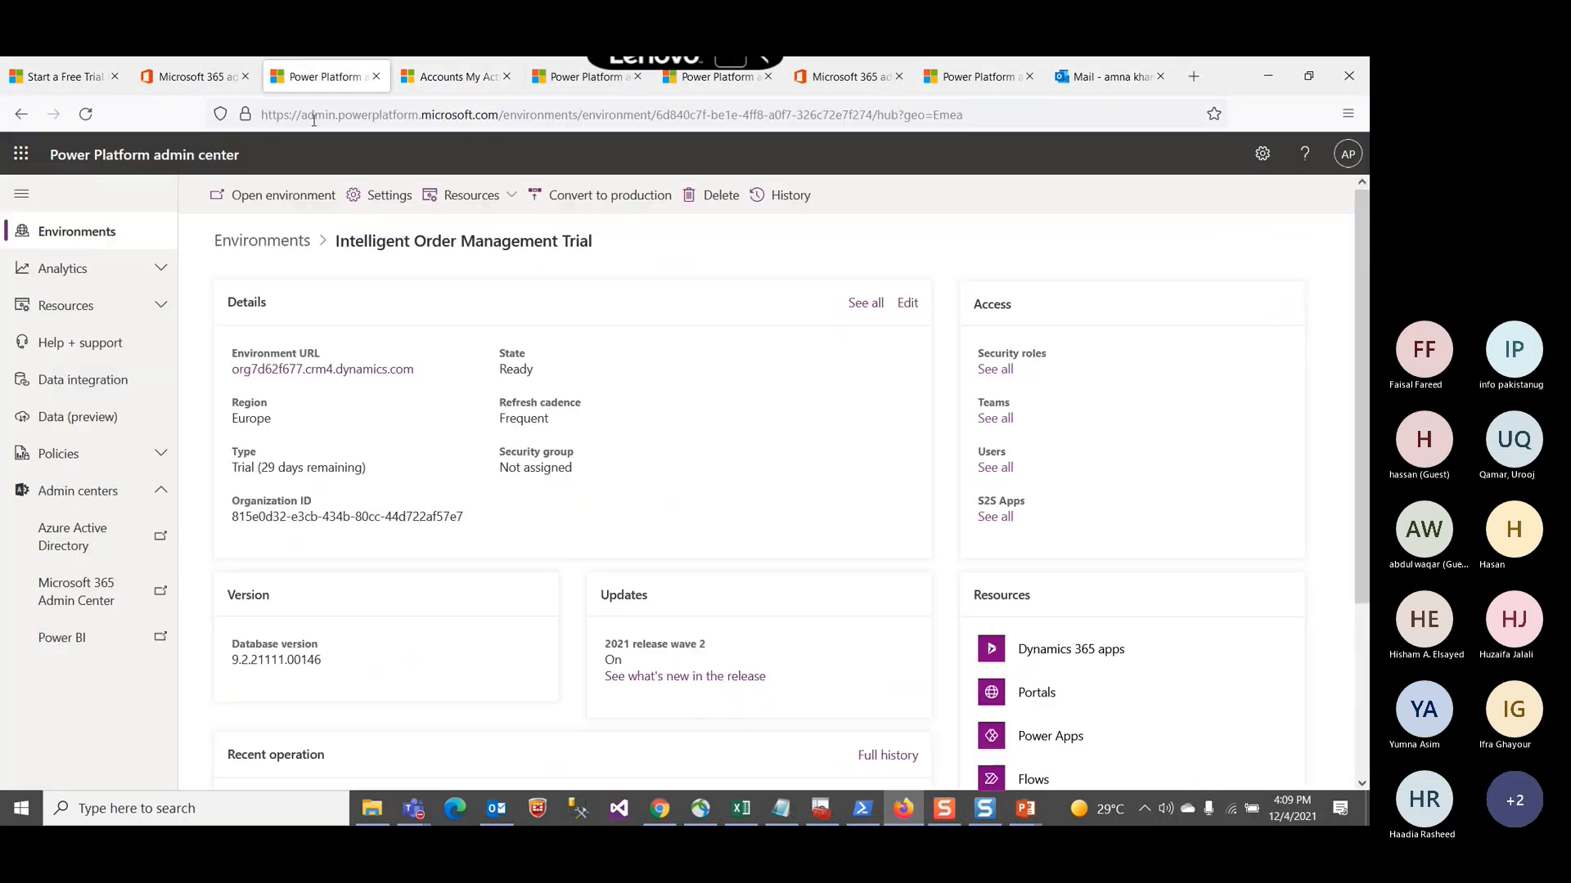
left_click(206, 78)
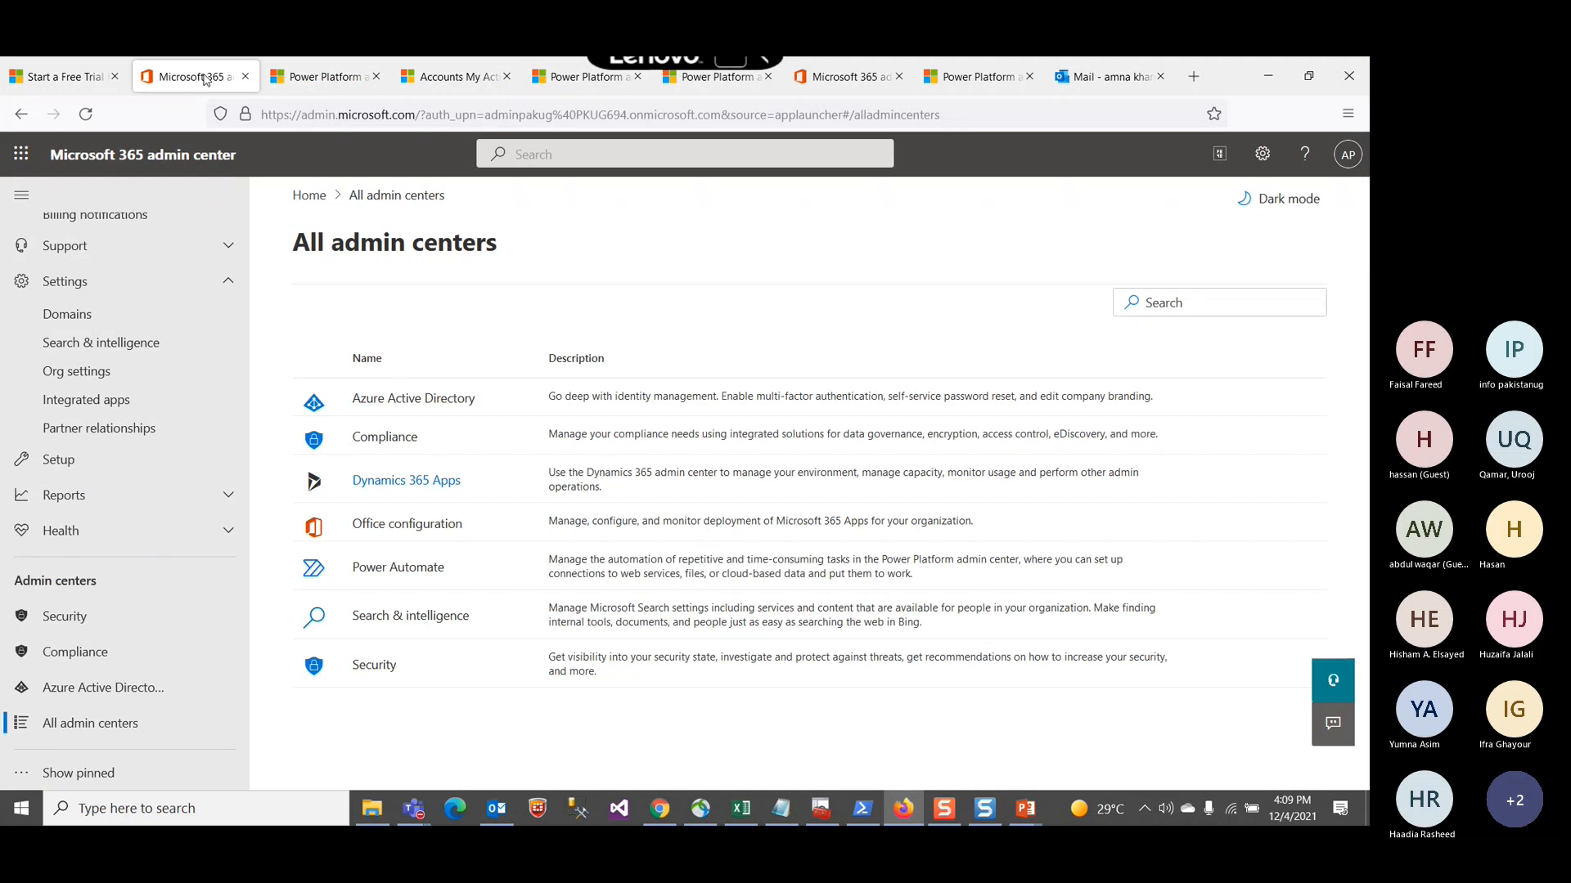
left_click(90, 79)
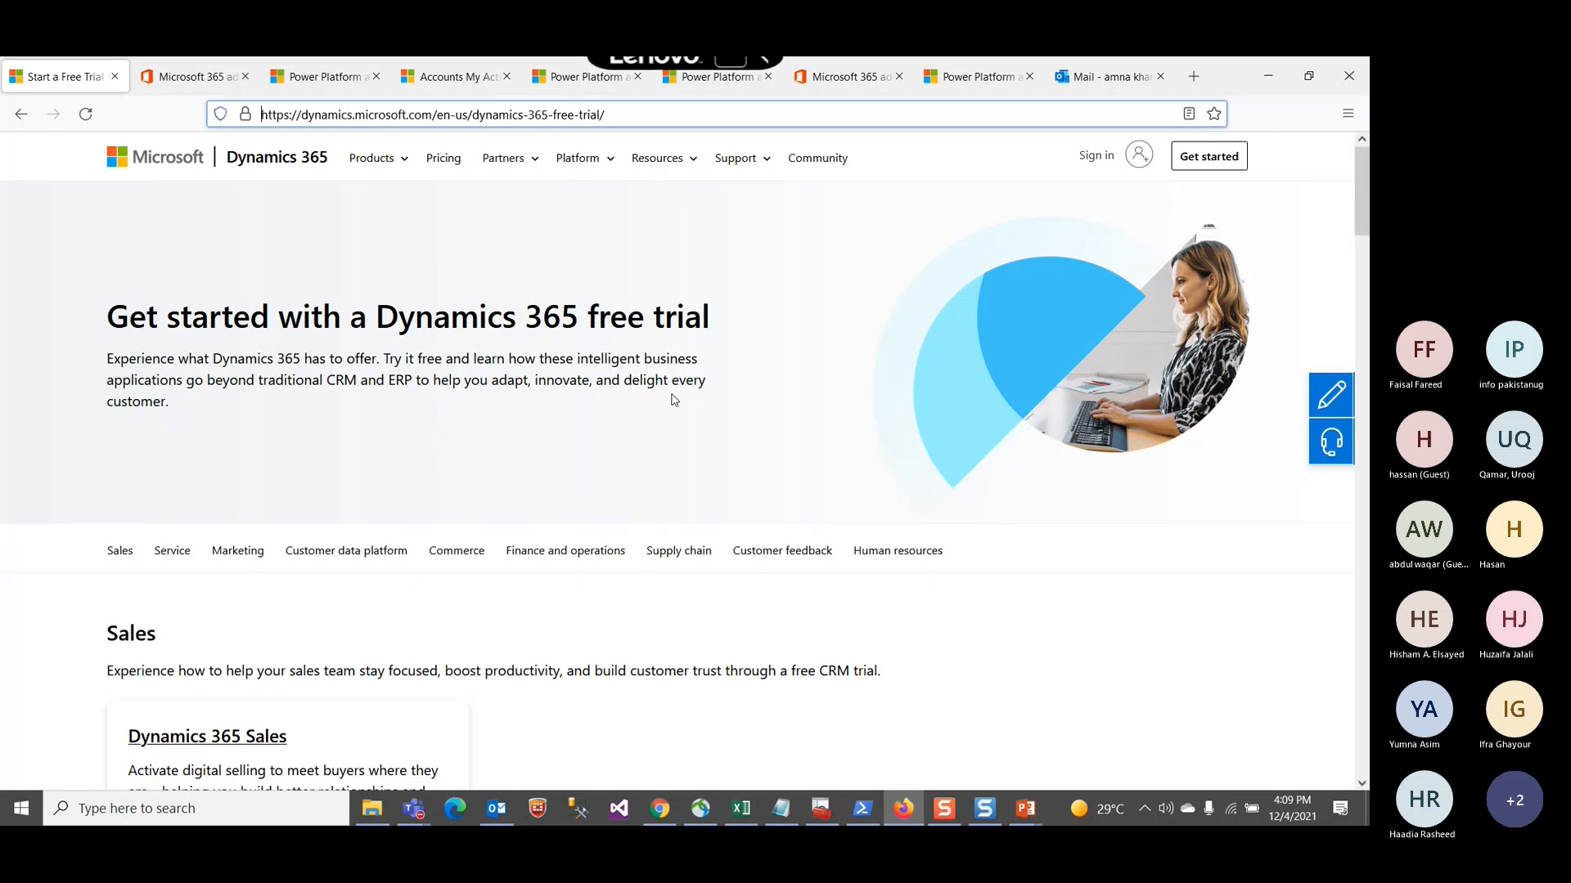
left_click(195, 79)
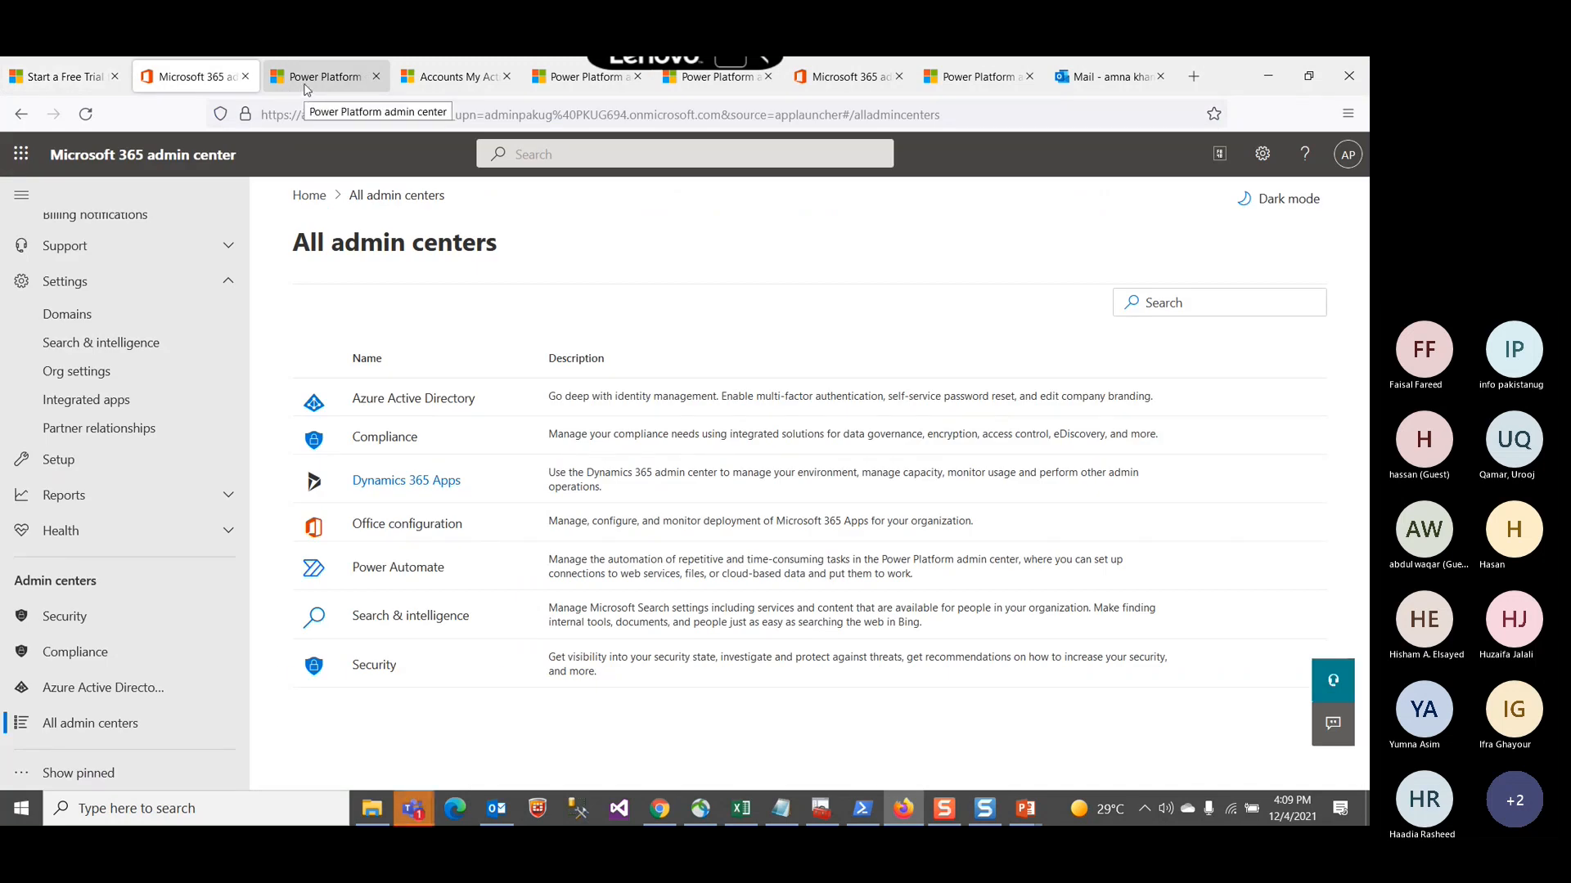
left_click(307, 89)
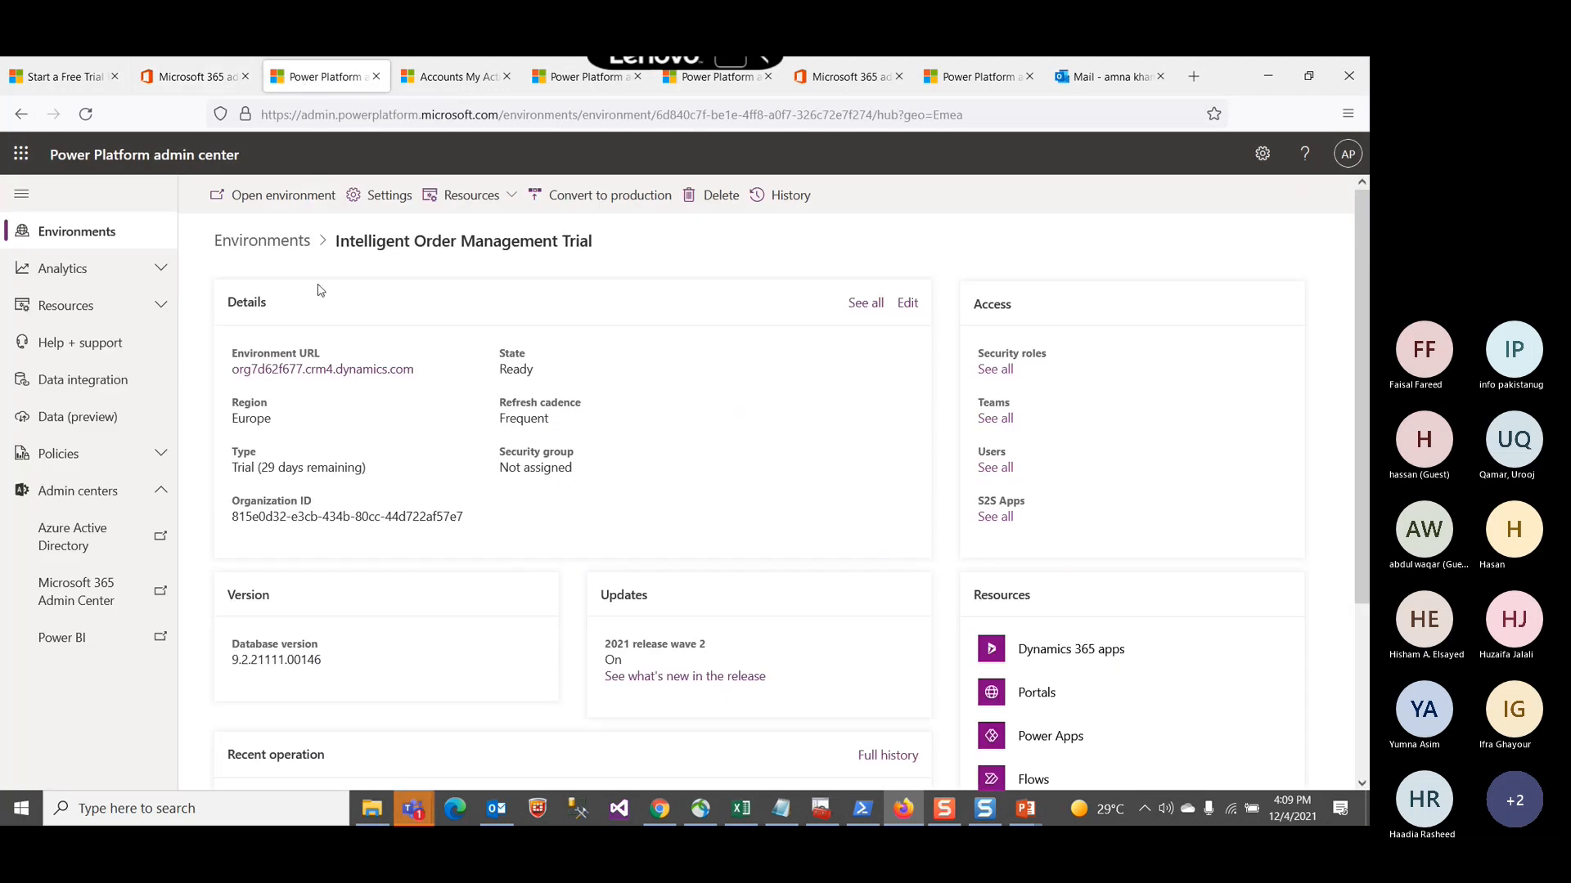
scroll(293, 312, "down", 1)
scroll(293, 312, "down", 2)
scroll(293, 312, "up", 3)
Step: Close the Outlook mail tab and return to the Dynamics 365 free trial page
left_click(1161, 78)
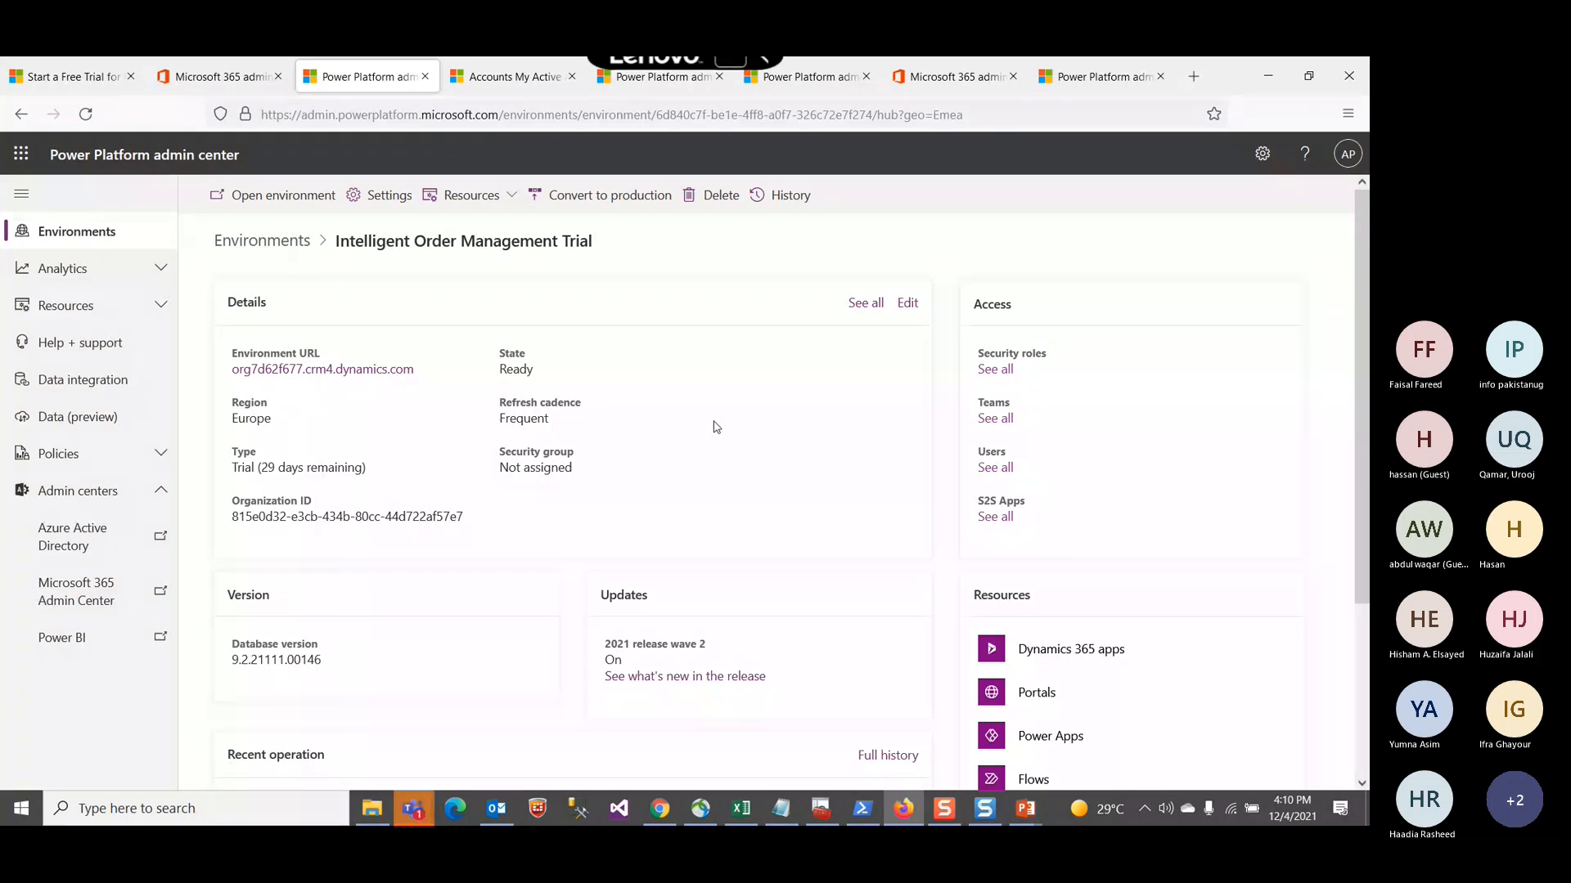
left_click(77, 77)
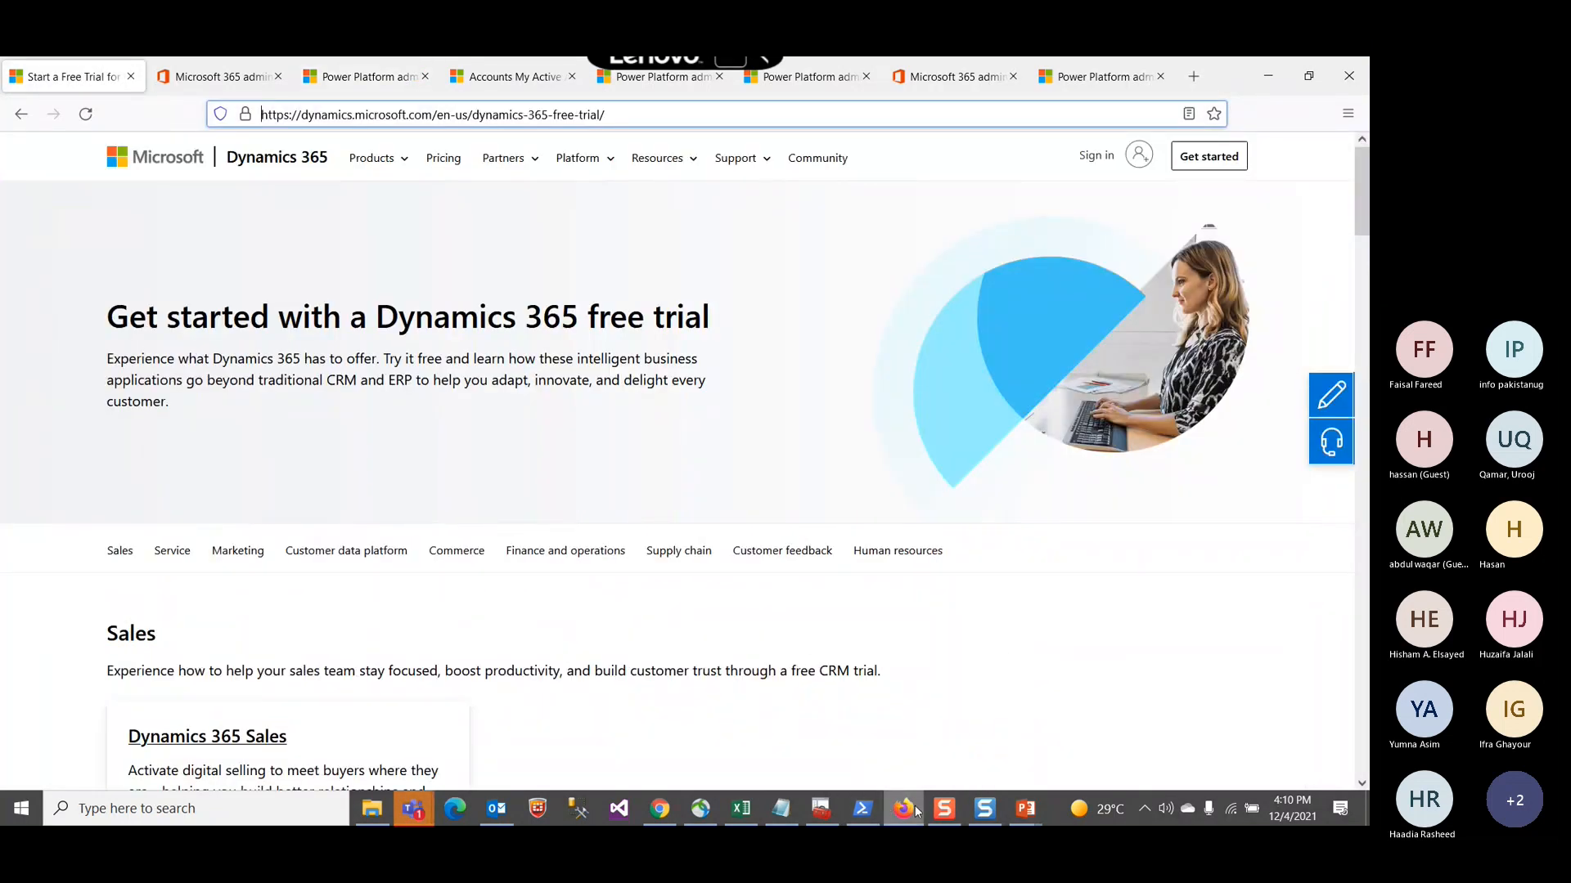
Step: Switch to the PowerPoint slideshow and step through the Customer Engagement trial setup slide with its trial links
left_click(1023, 808)
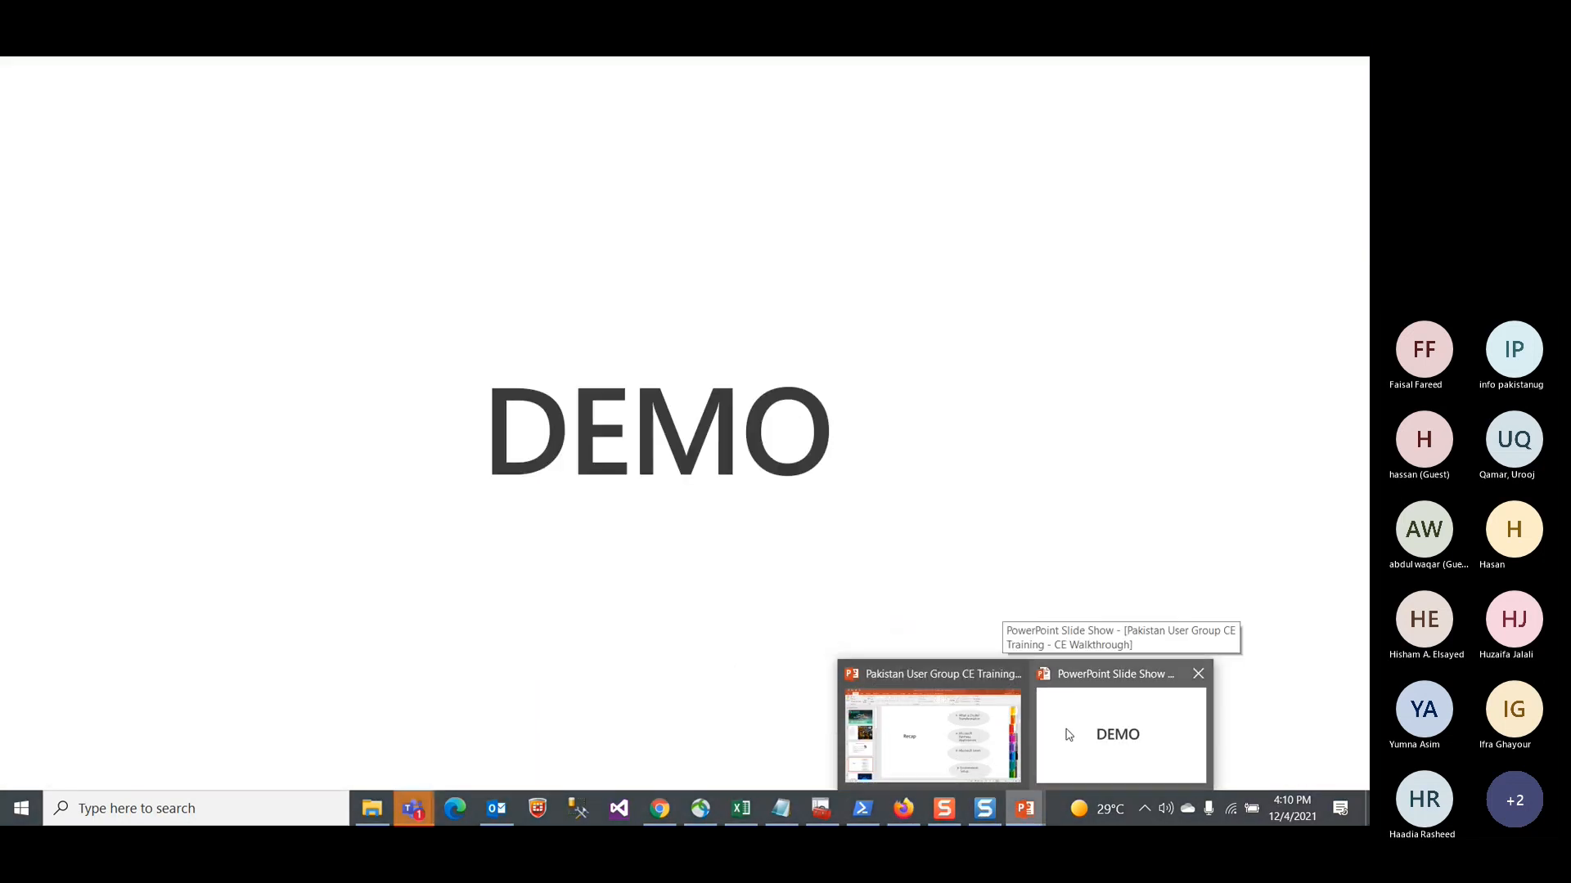
left_click(1066, 735)
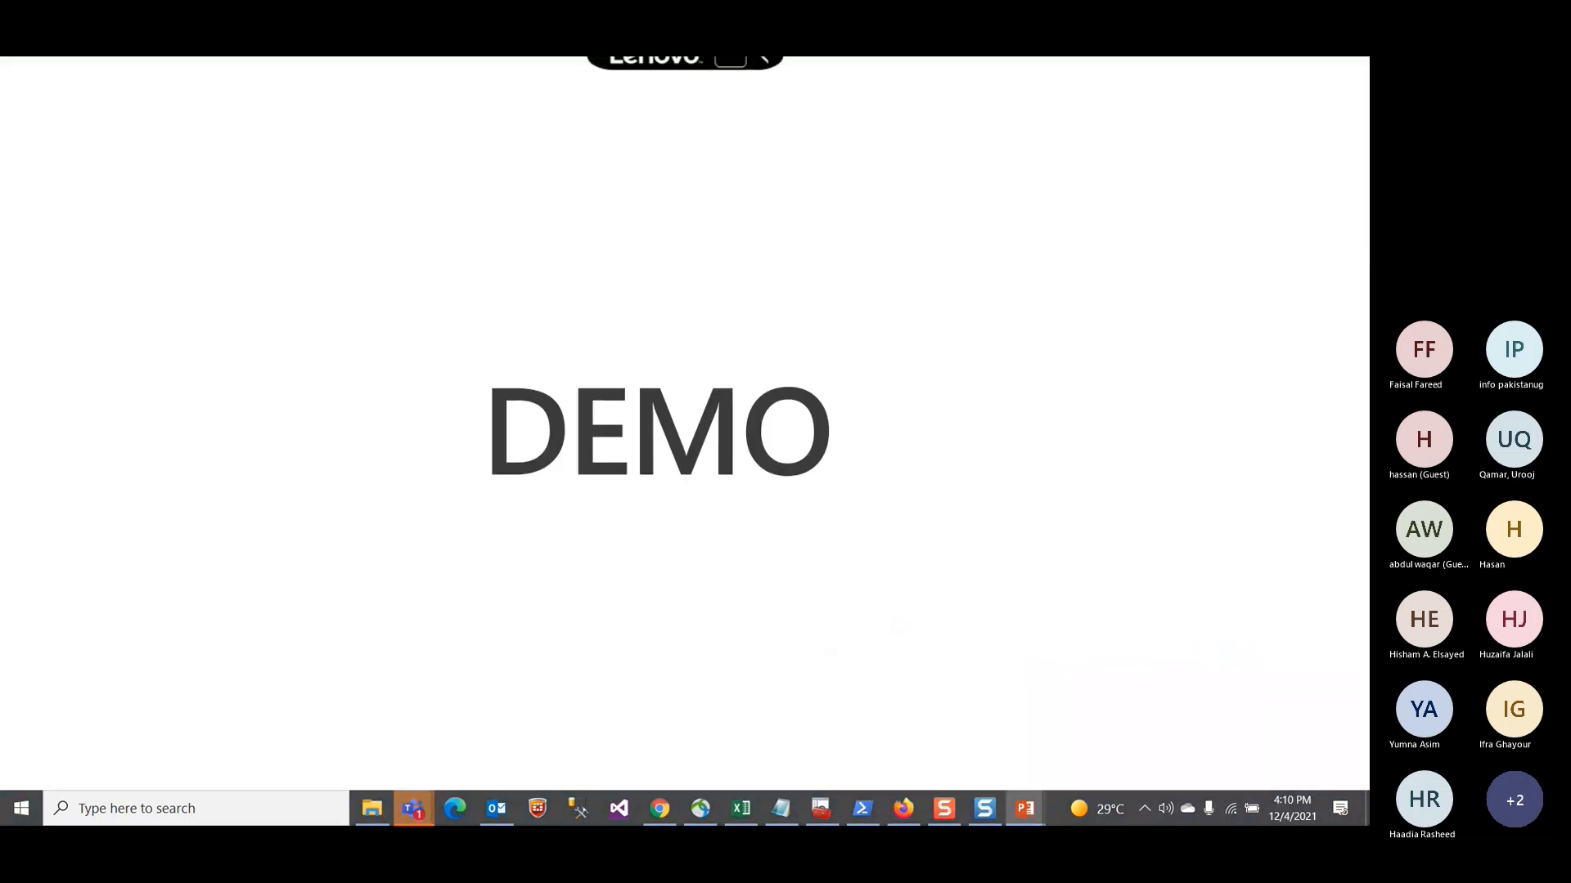
key("Right")
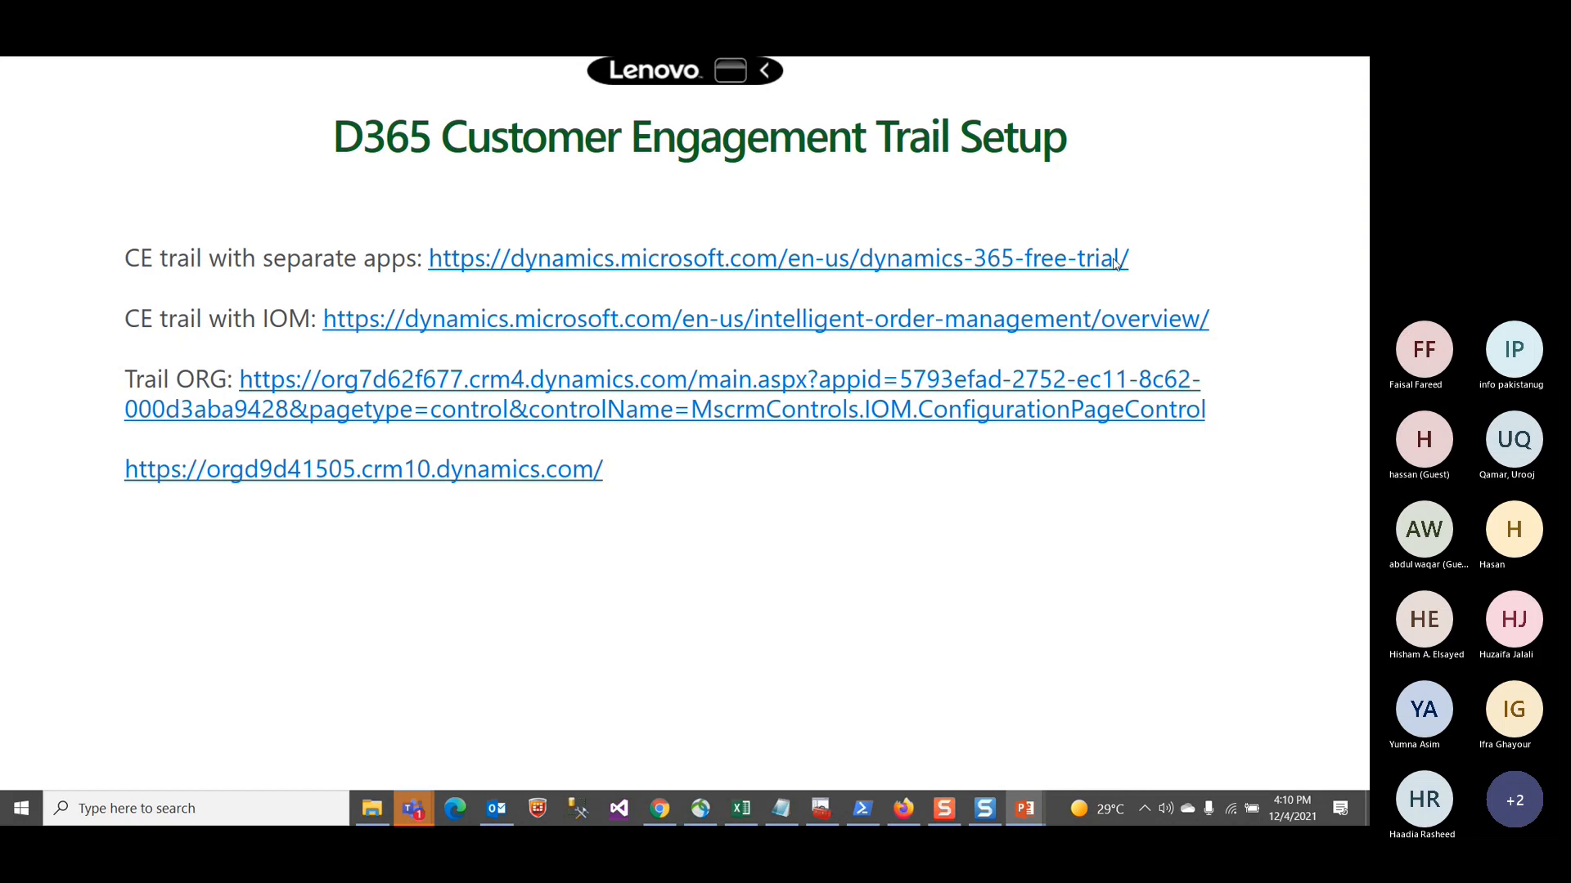
key("Right")
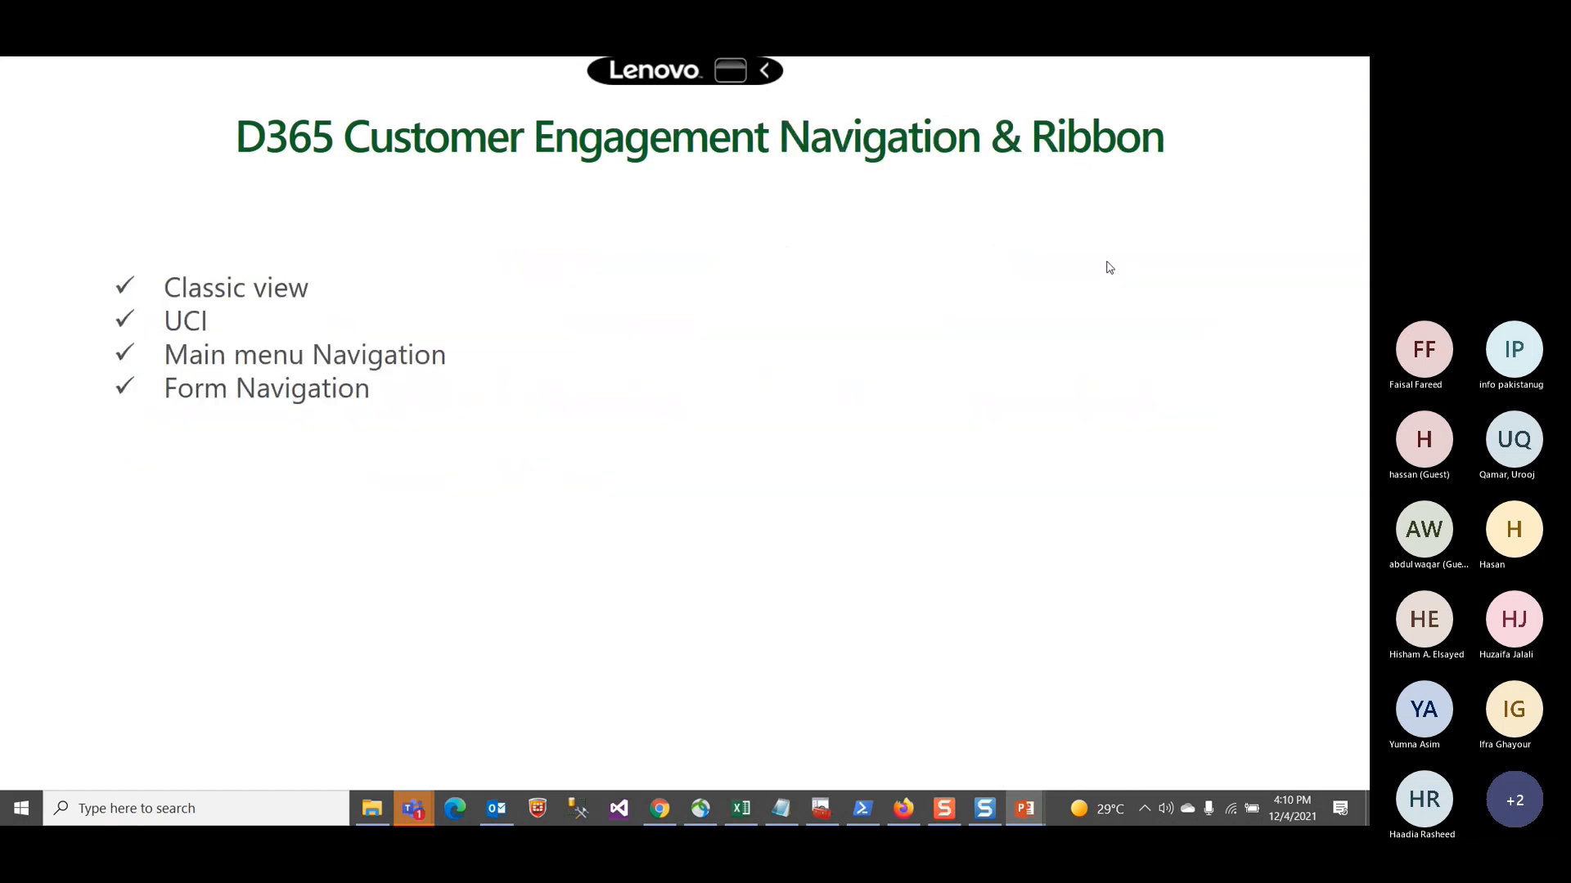
key("Left")
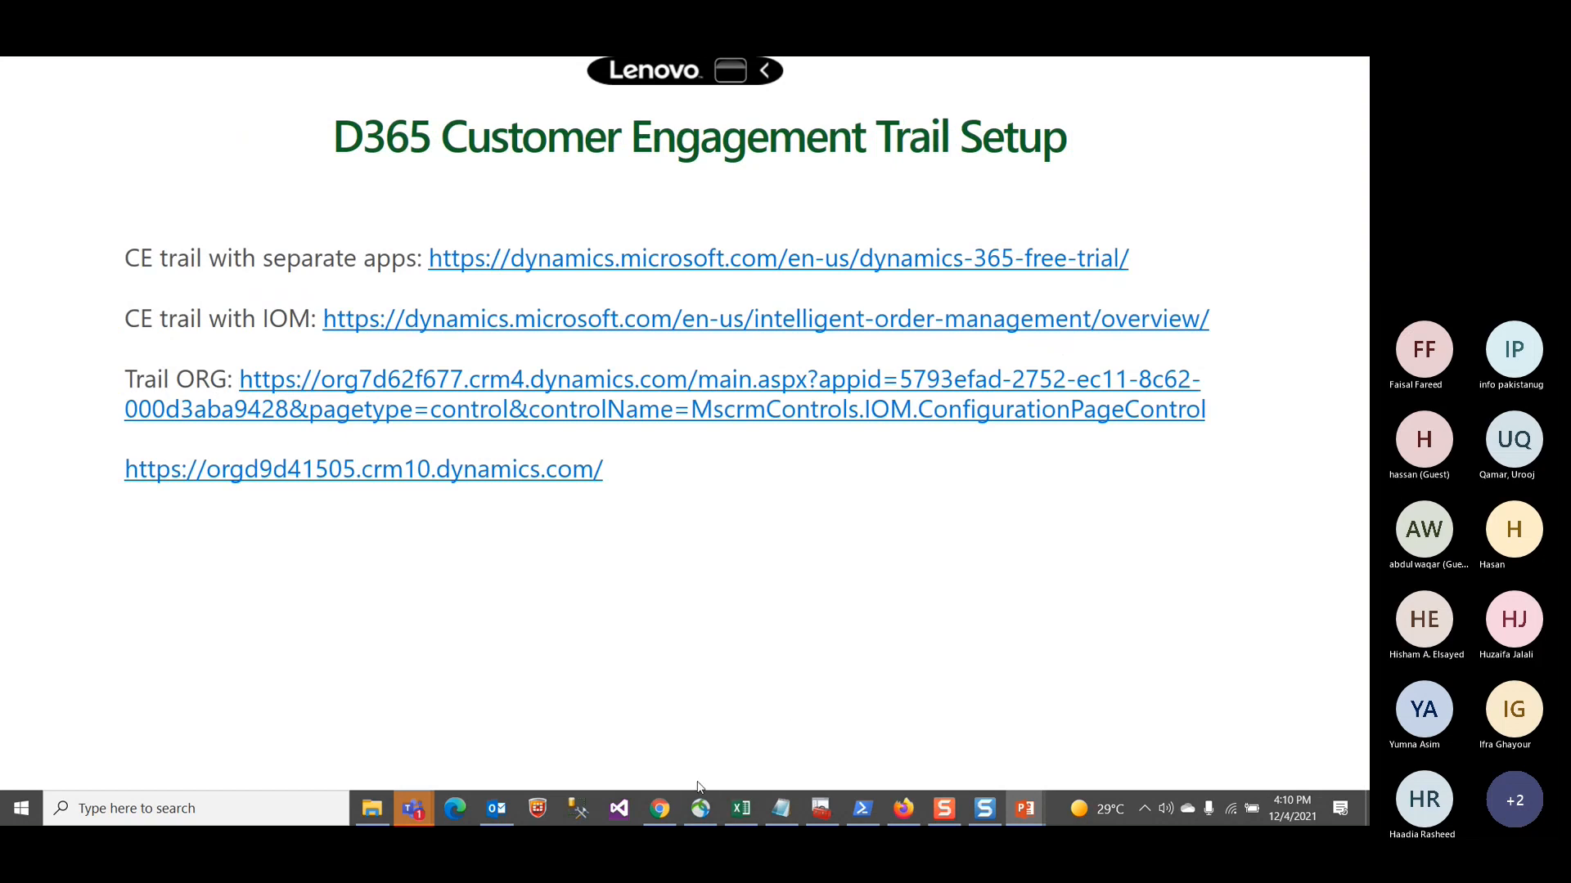
Step: Browse the Dynamics 365 free trial page through the Sales, Service, Marketing, Commerce, Finance and Supply chain trial offerings
left_click(903, 807)
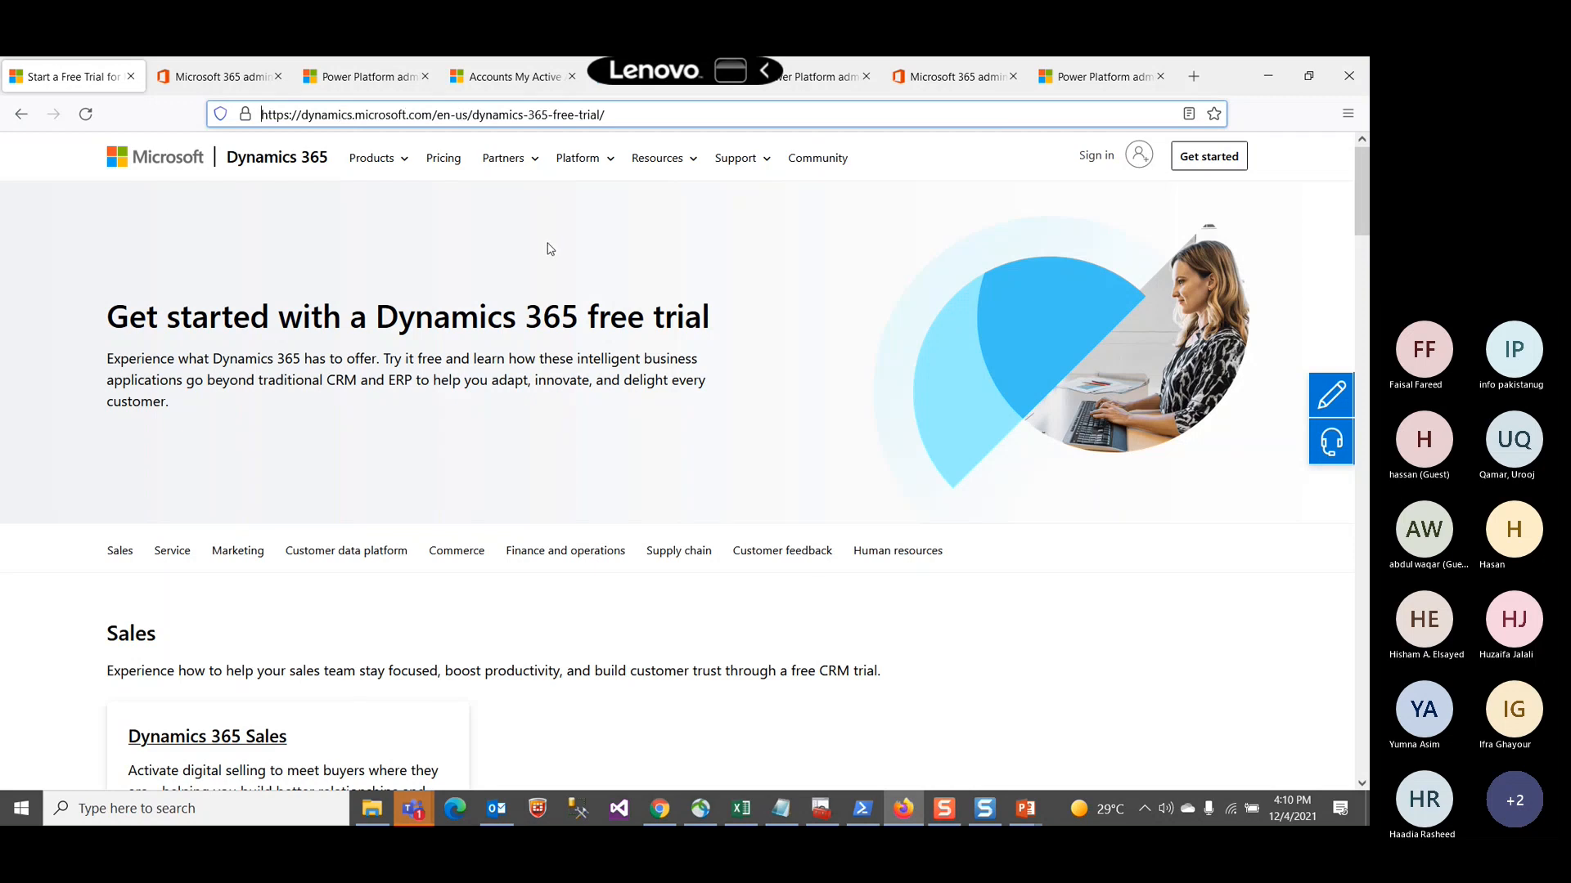
scroll(551, 249, "down", 4)
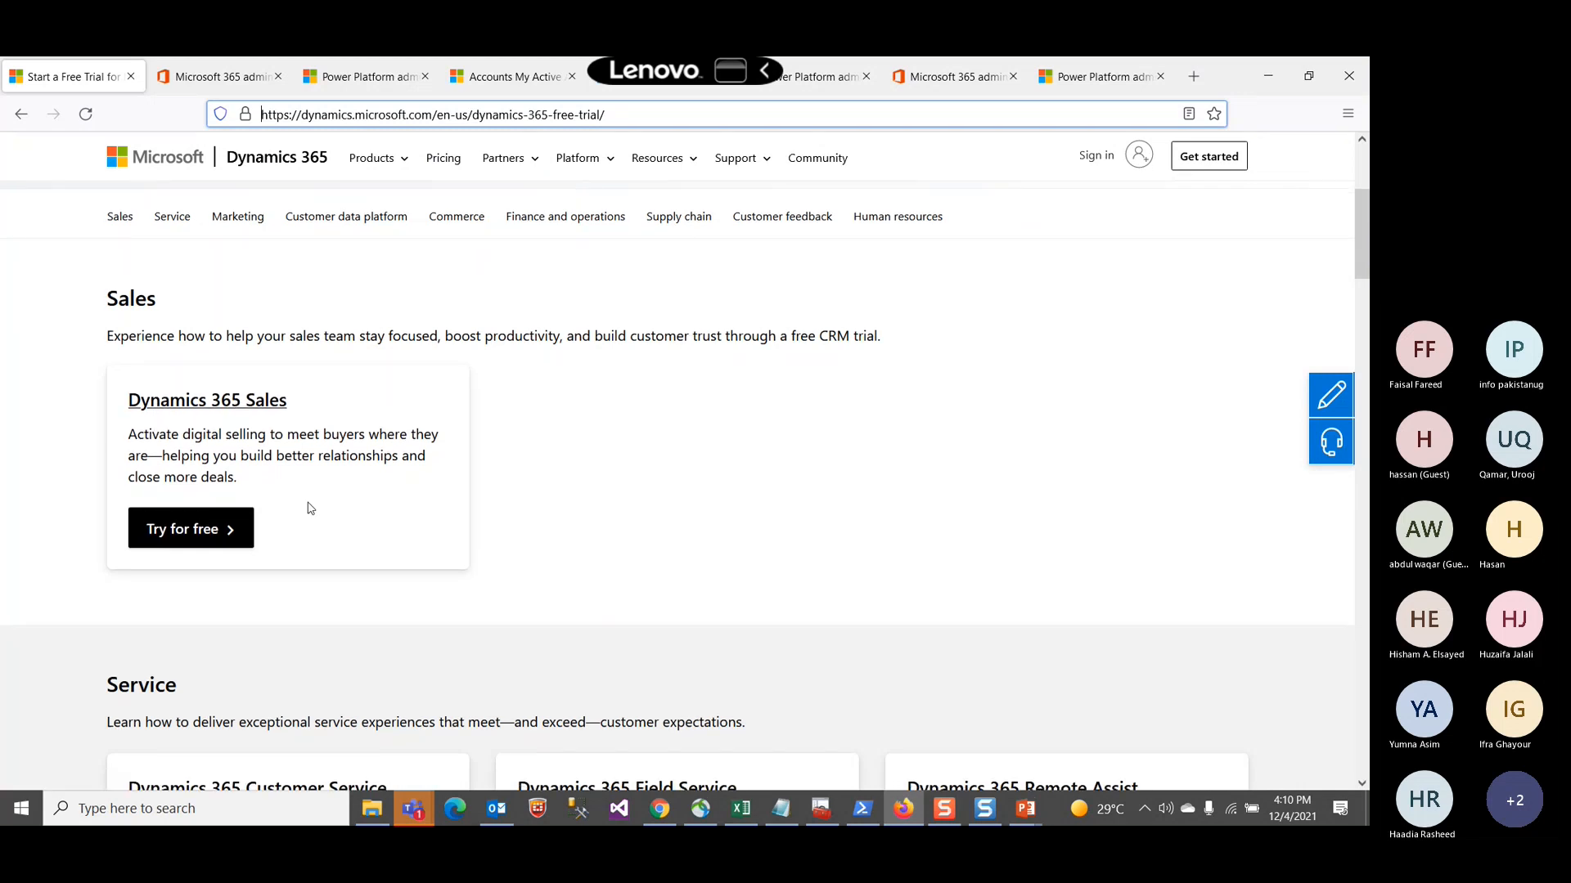
scroll(308, 511, "down", 4)
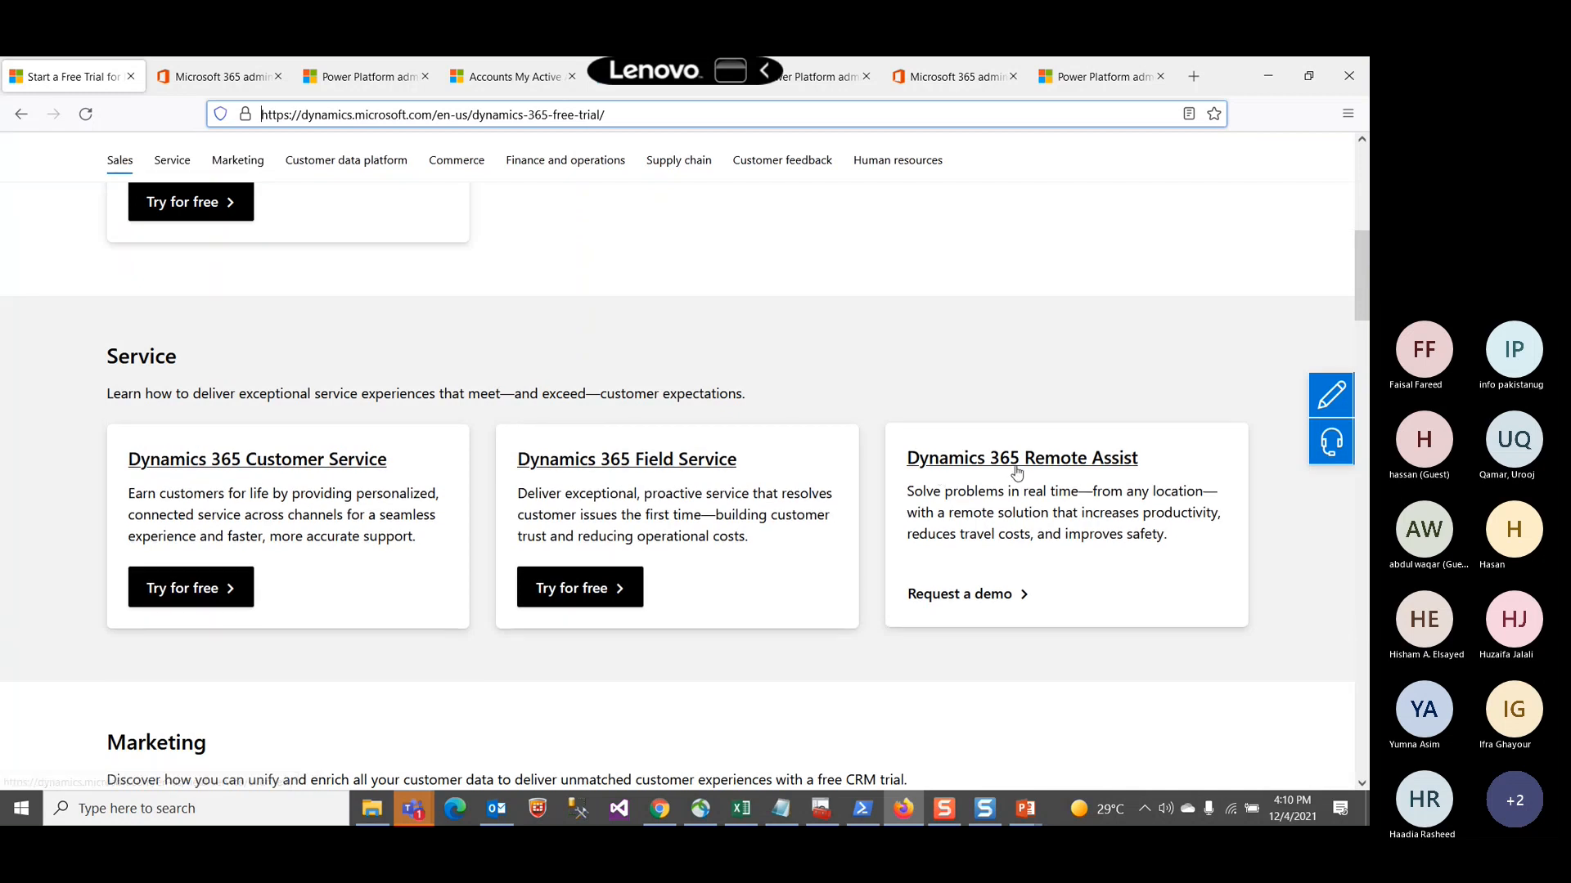
scroll(1060, 511, "down", 1)
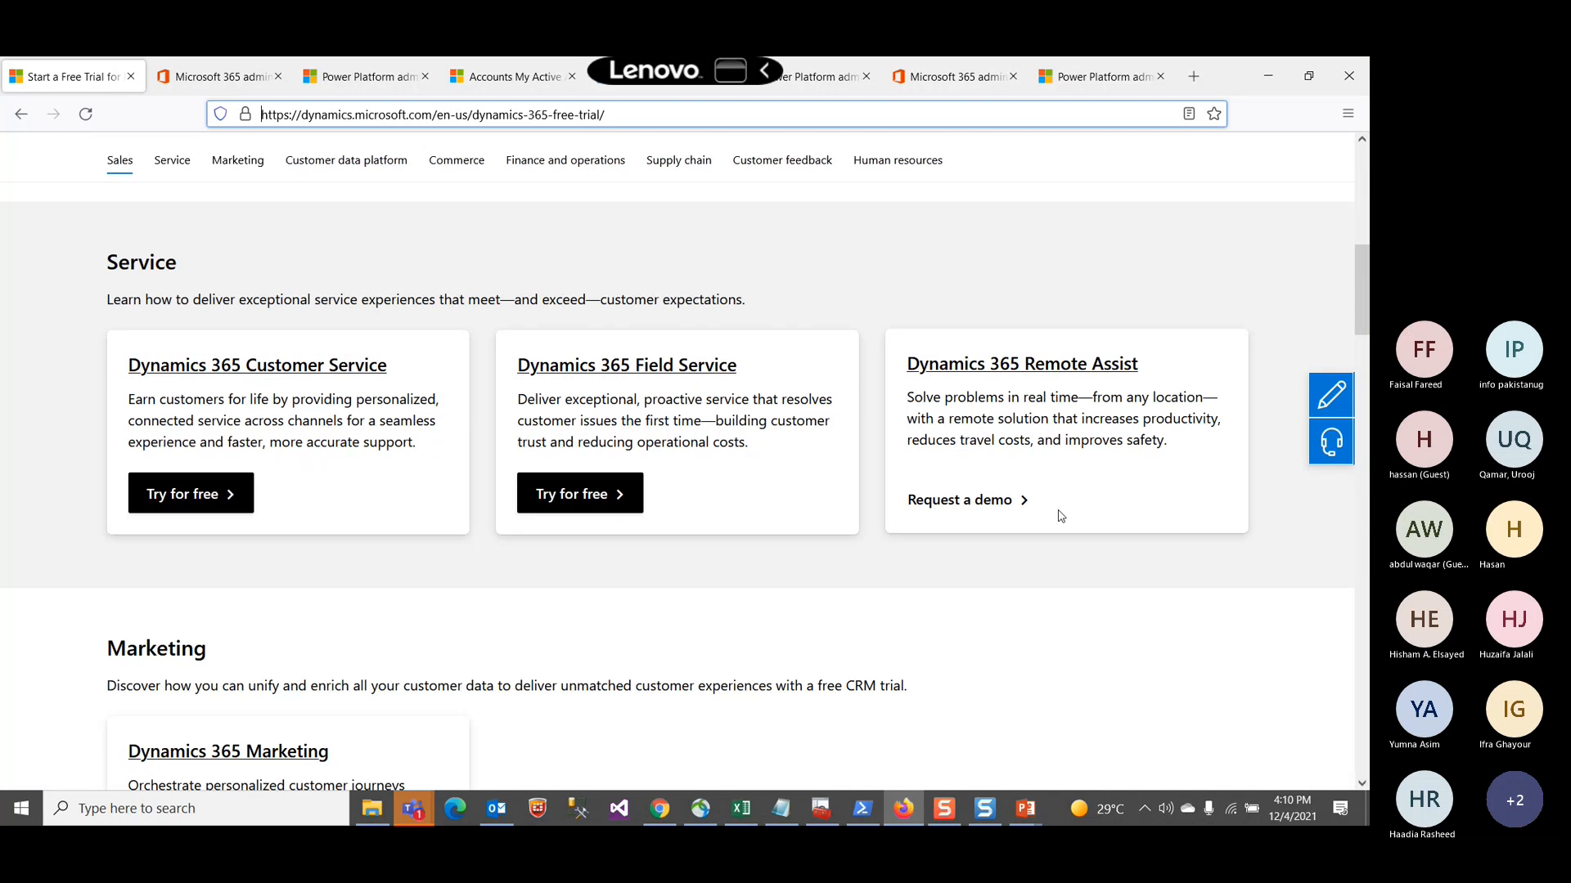
scroll(1035, 521, "down", 1)
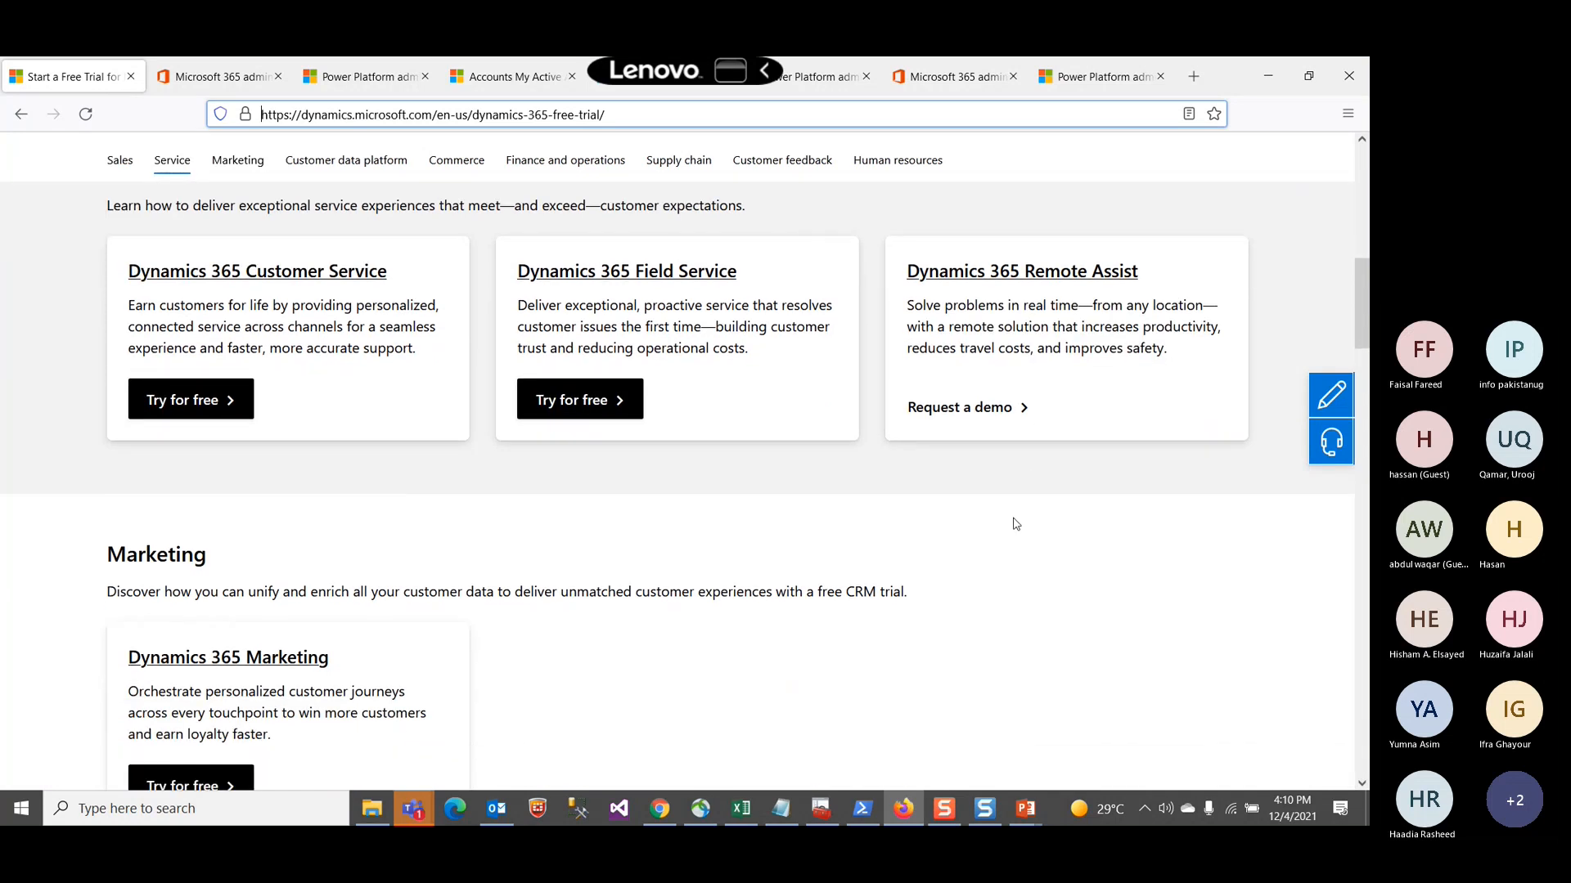
scroll(998, 526, "up", 1)
scroll(998, 525, "up", 1)
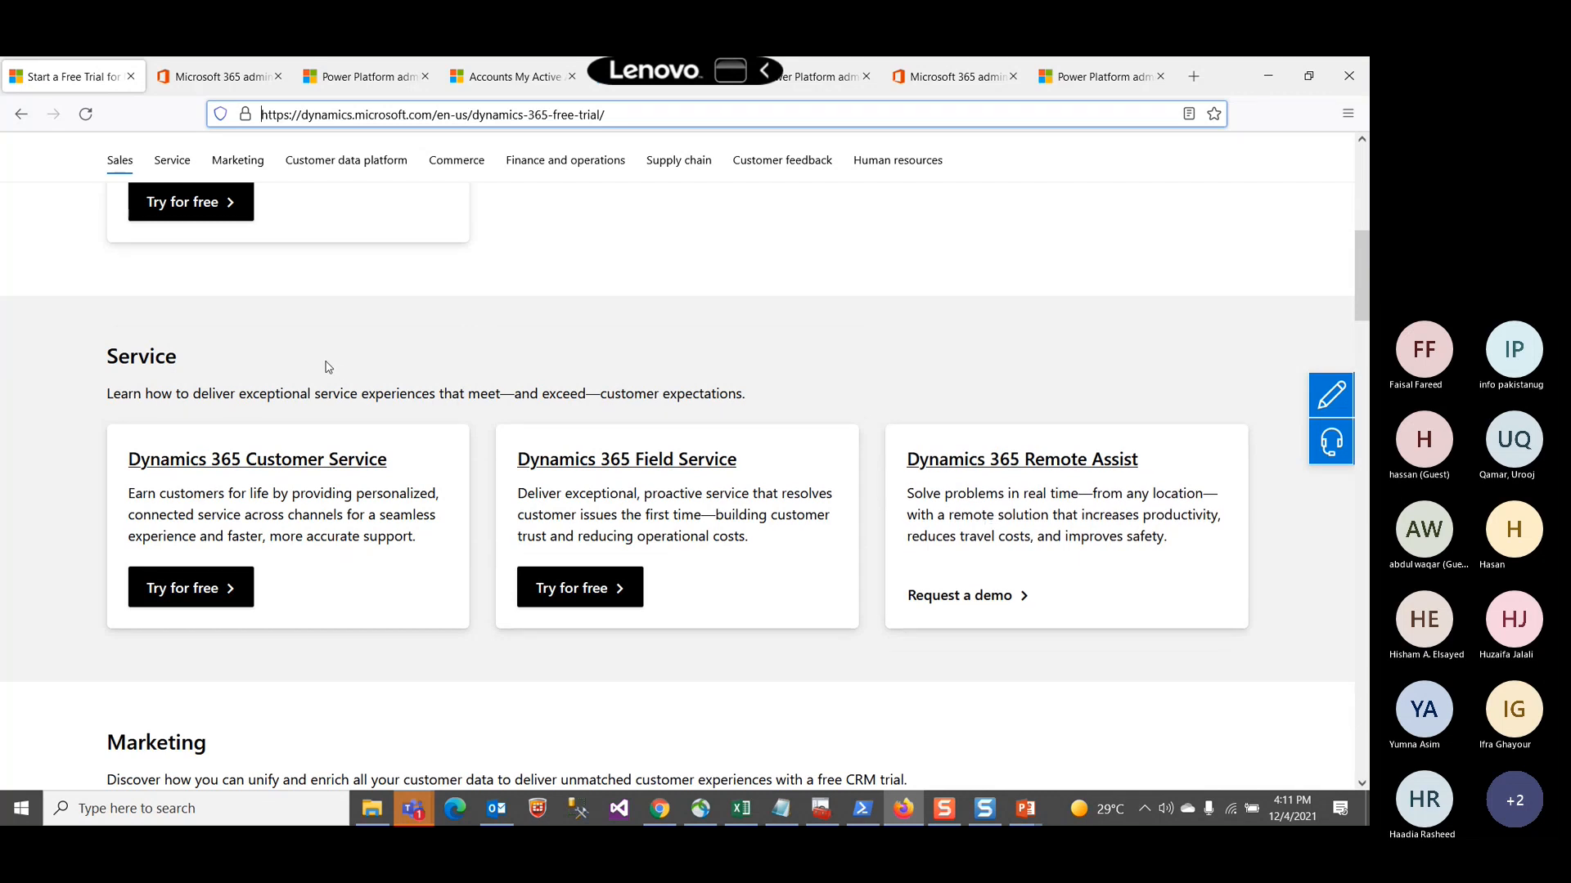
scroll(328, 367, "up", 2)
scroll(327, 368, "up", 2)
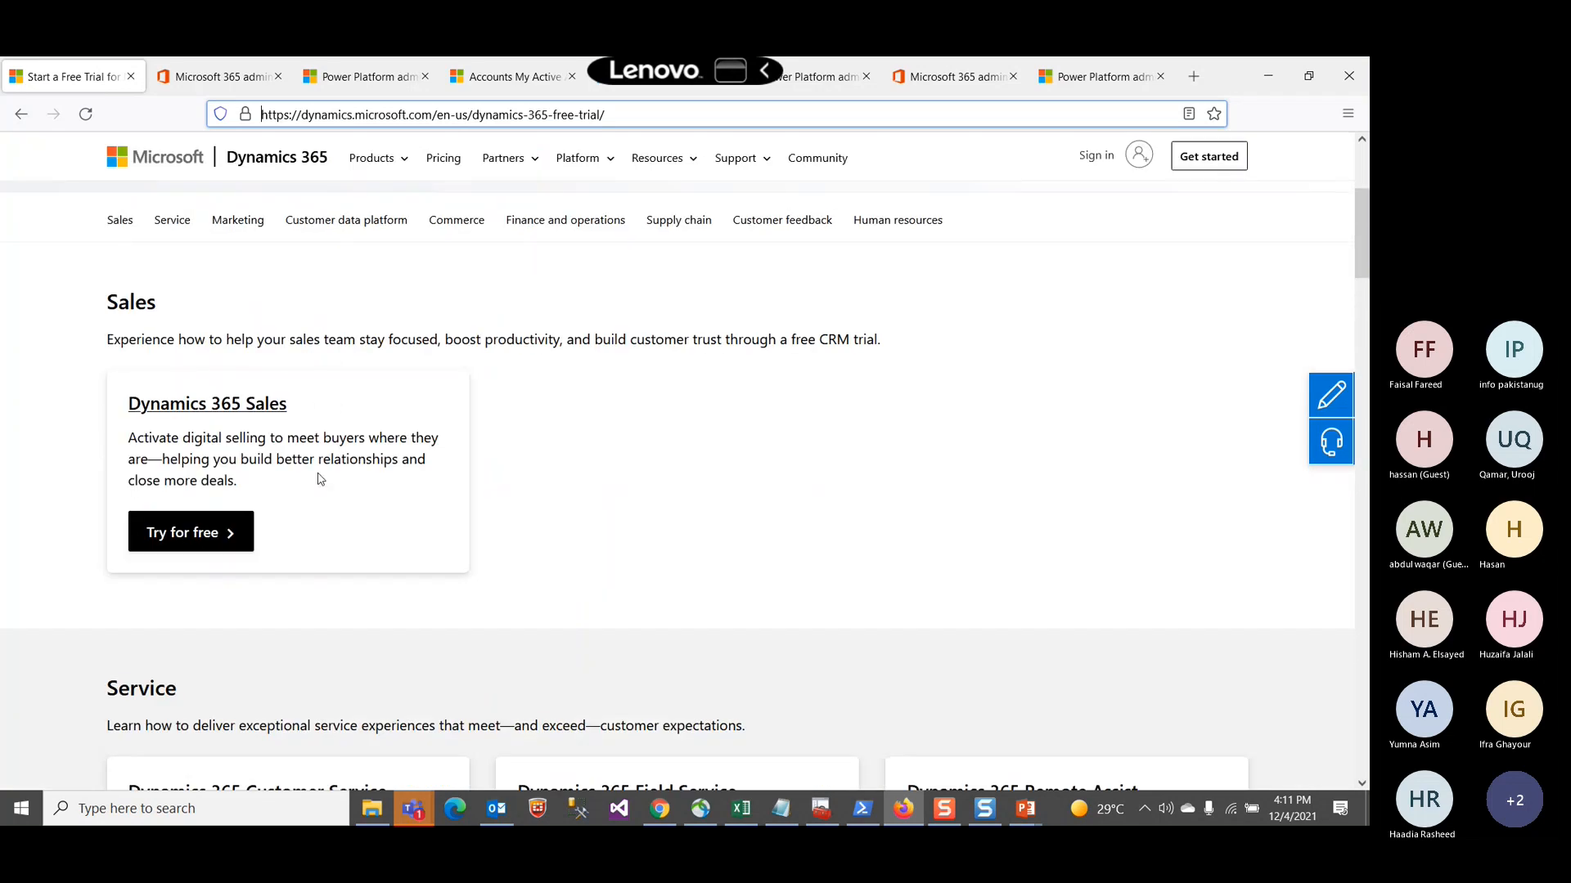
scroll(244, 438, "down", 3)
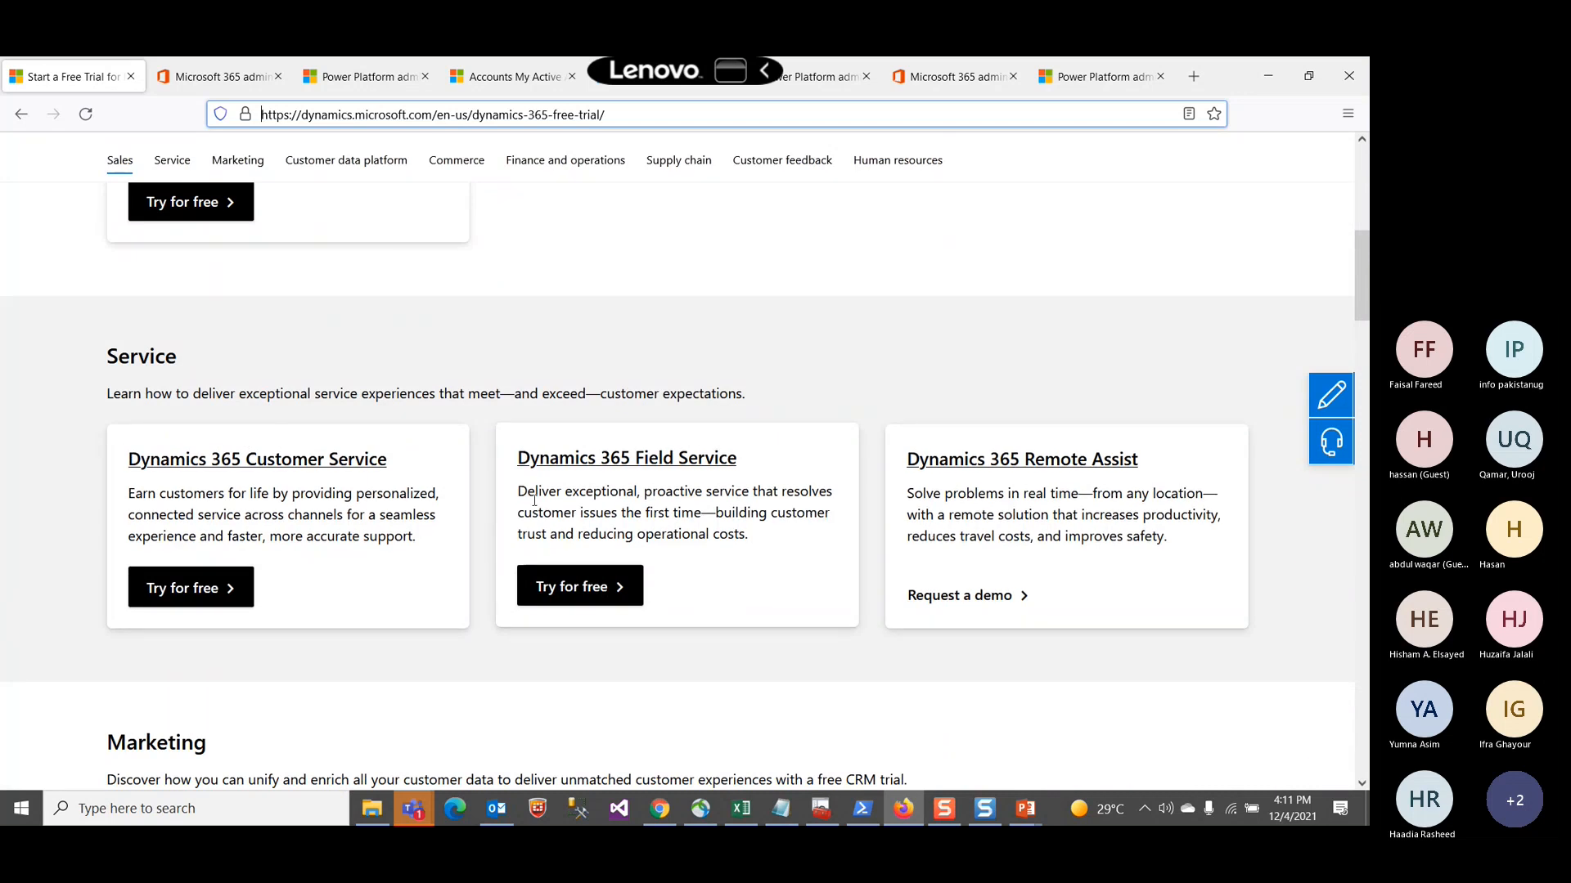
scroll(613, 544, "down", 3)
scroll(613, 544, "down", 1)
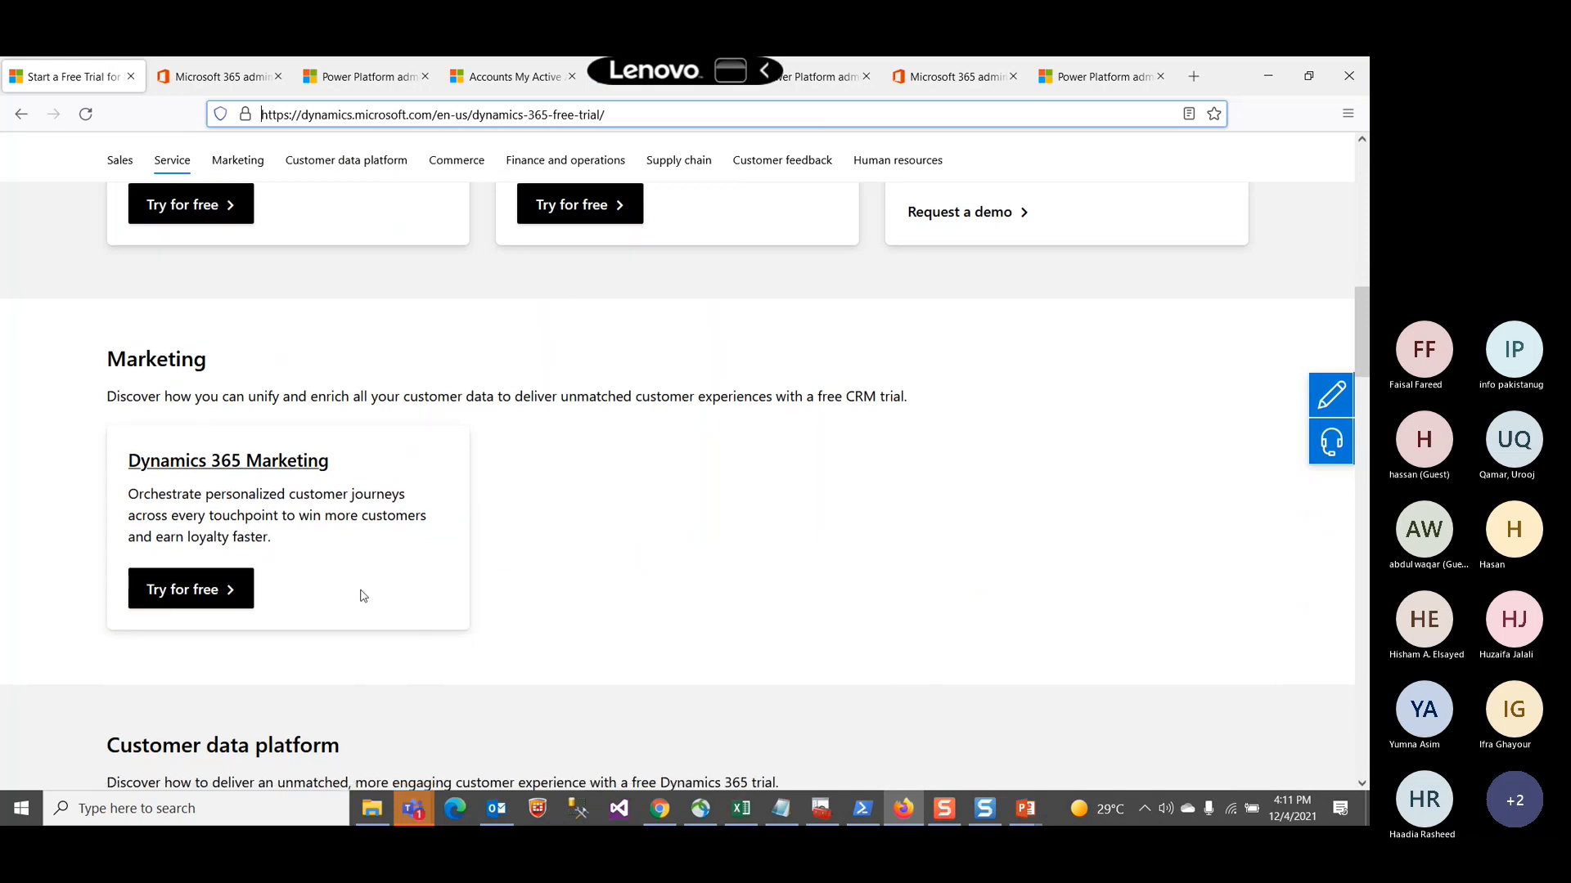
scroll(364, 595, "down", 4)
scroll(364, 595, "down", 8)
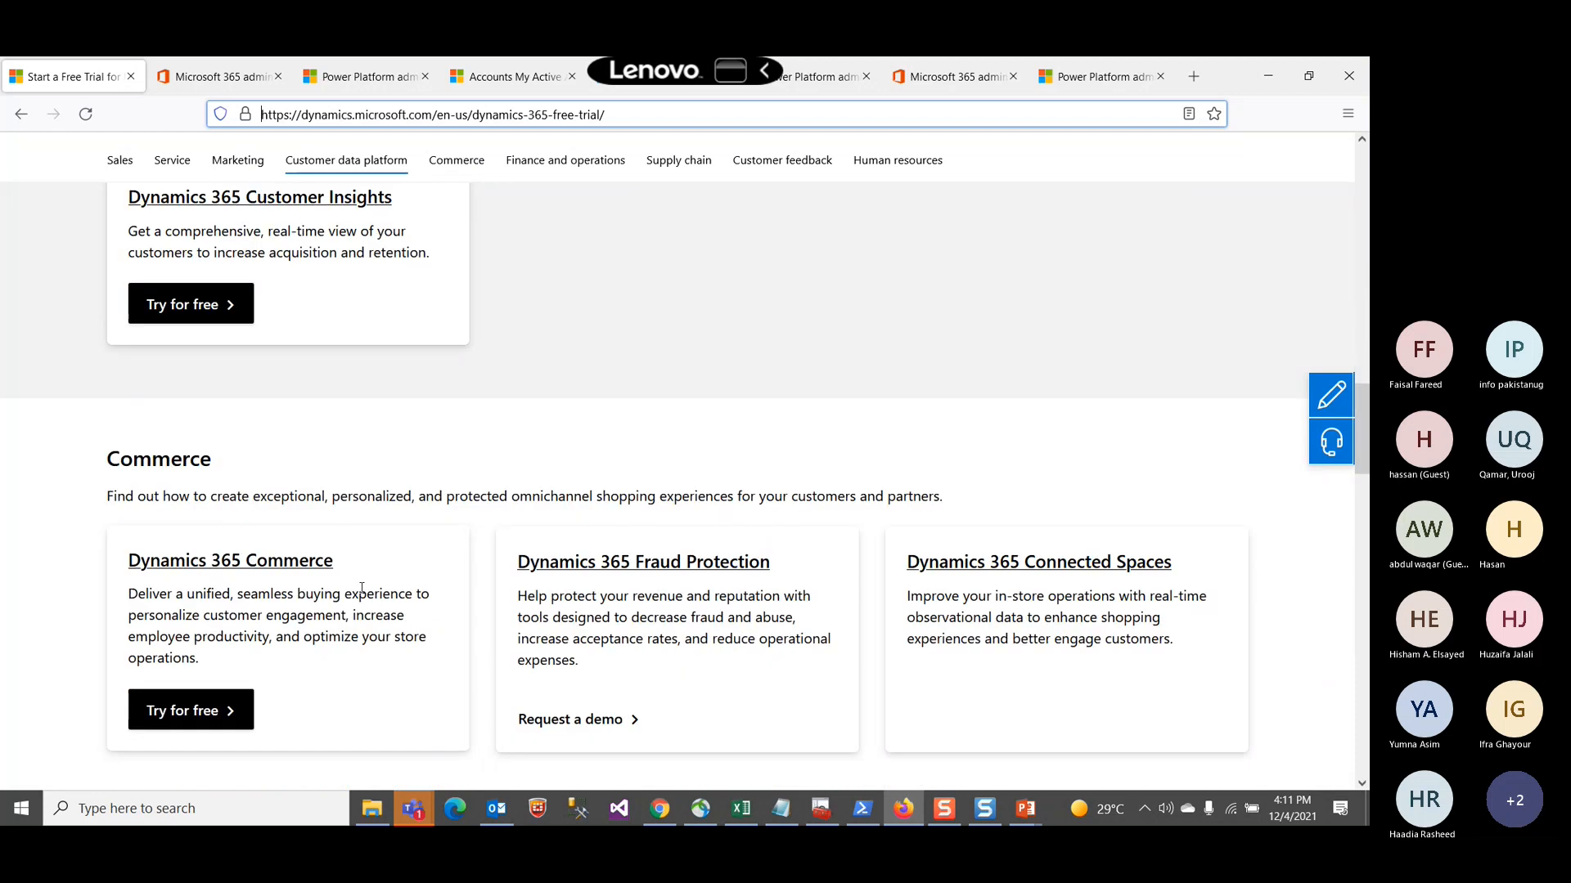
scroll(363, 594, "down", 9)
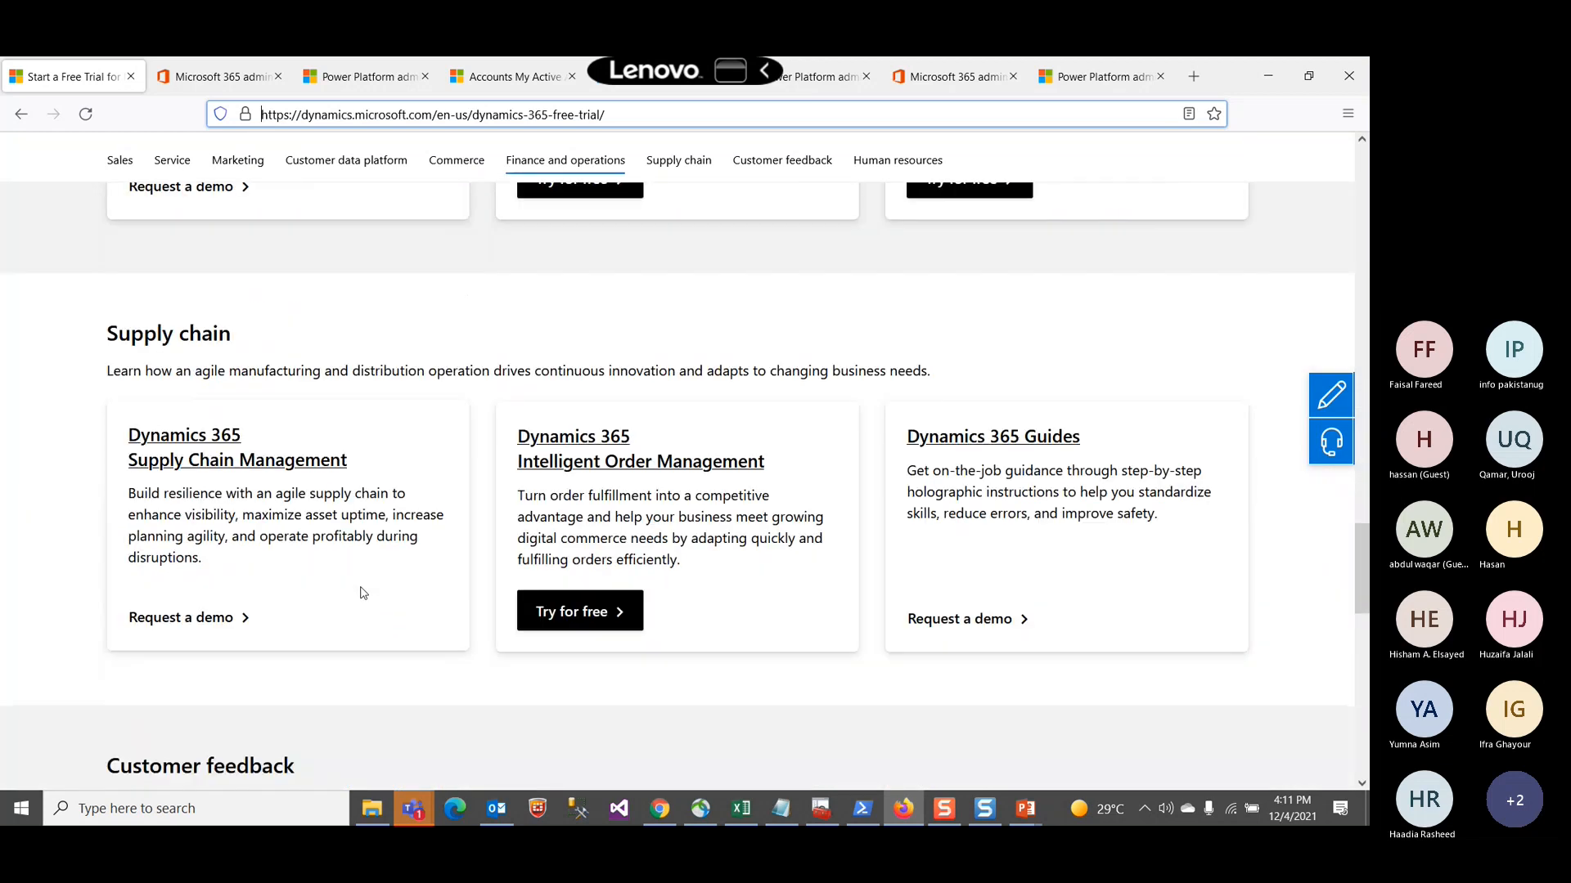
scroll(363, 592, "down", 2)
scroll(363, 592, "up", 9)
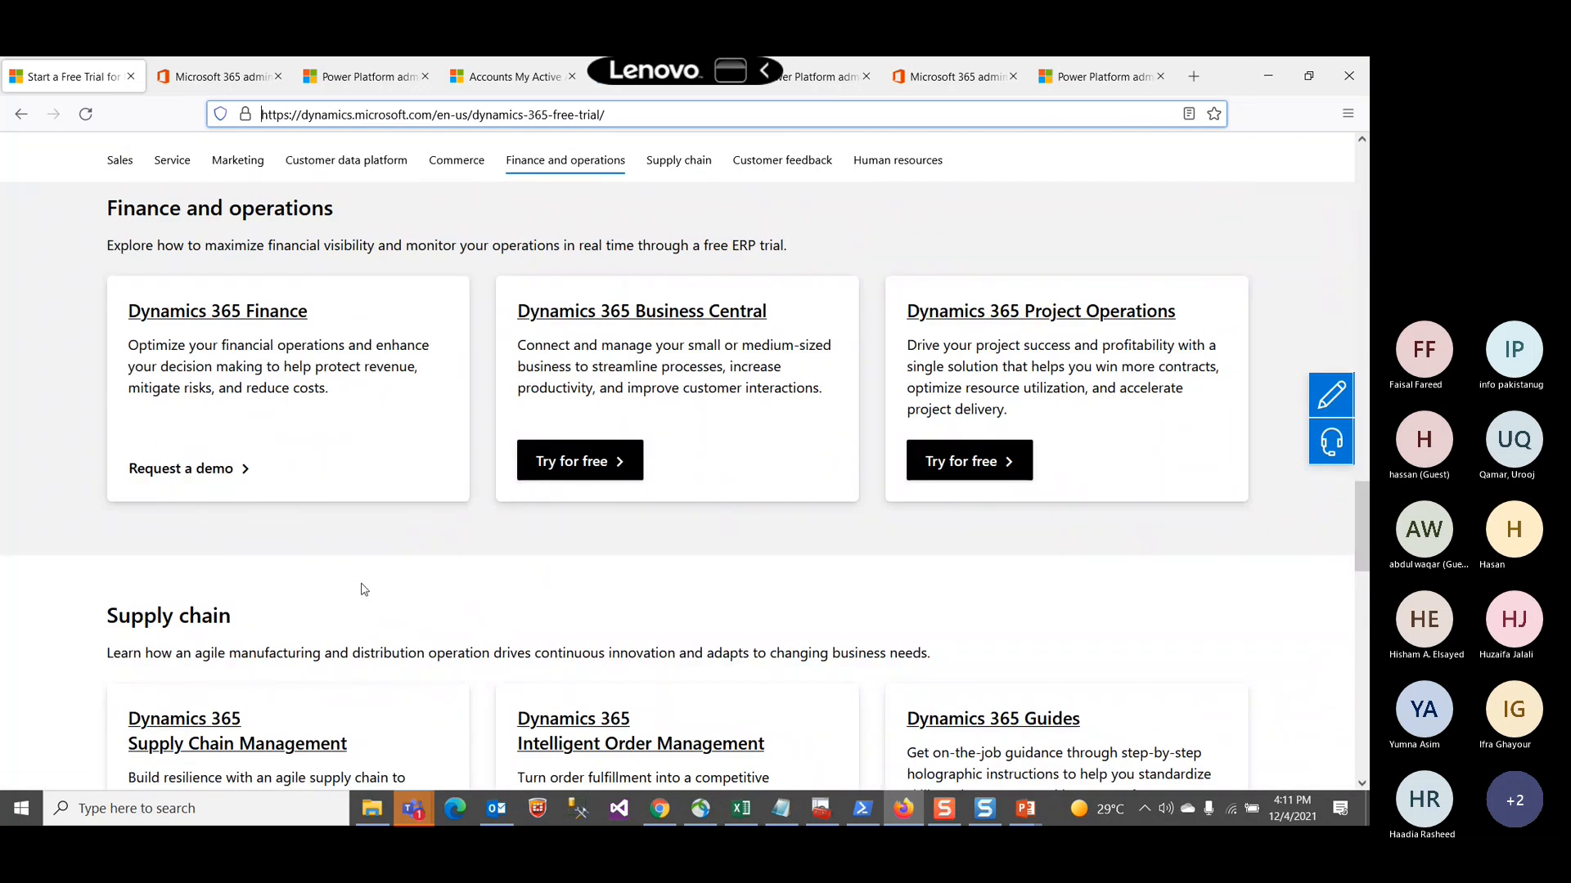
scroll(364, 586, "down", 2)
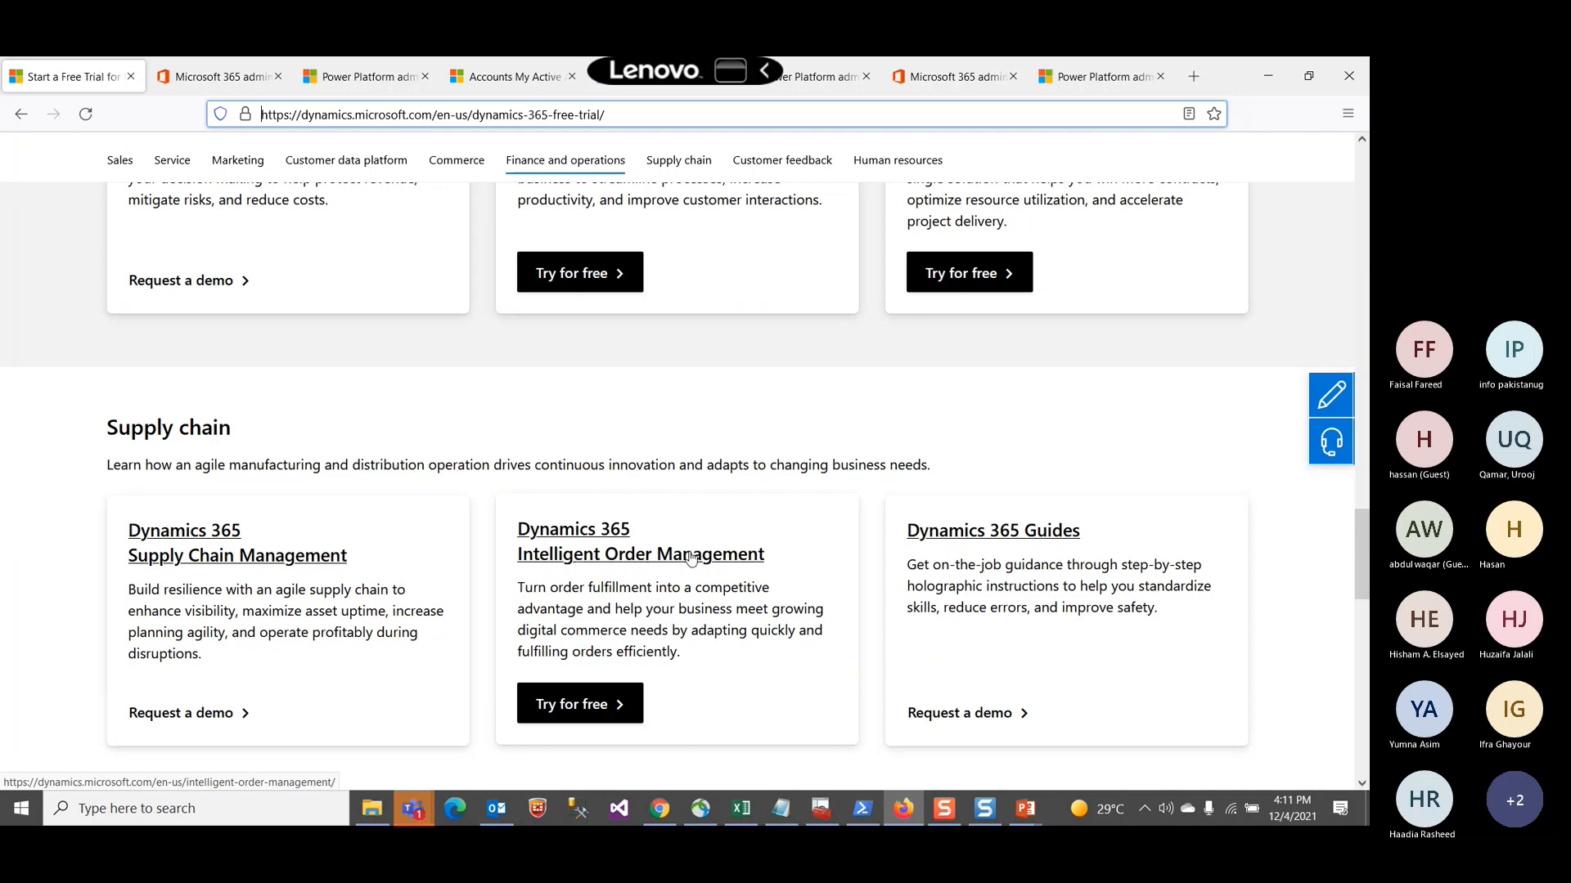
Step: Glance at the admin center tabs, then return to the free trial page's Supply chain section
left_click(347, 78)
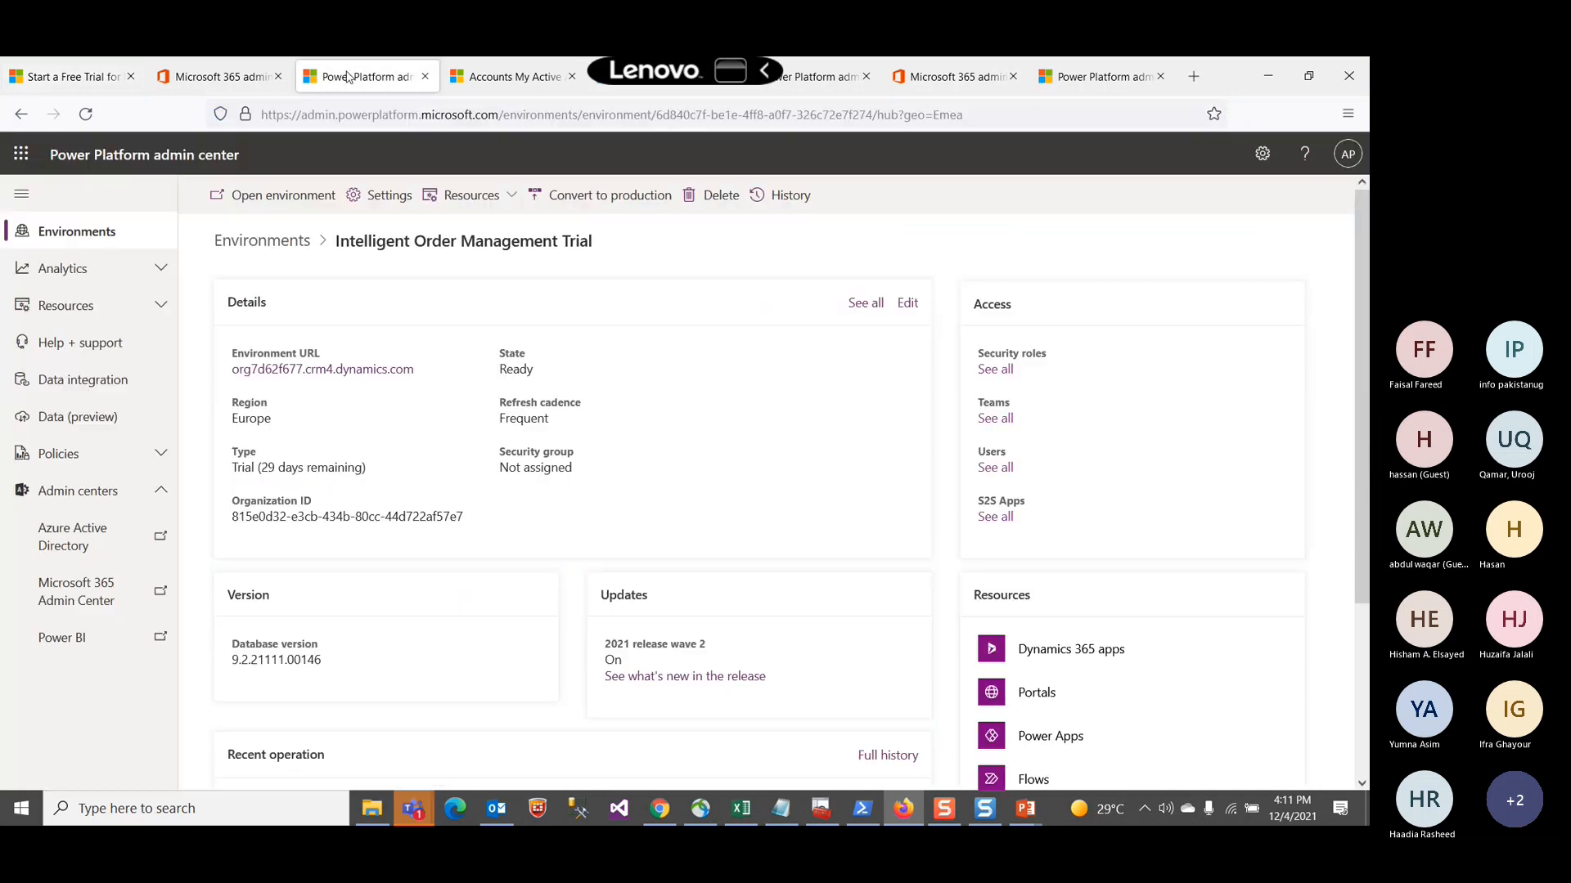
left_click(242, 82)
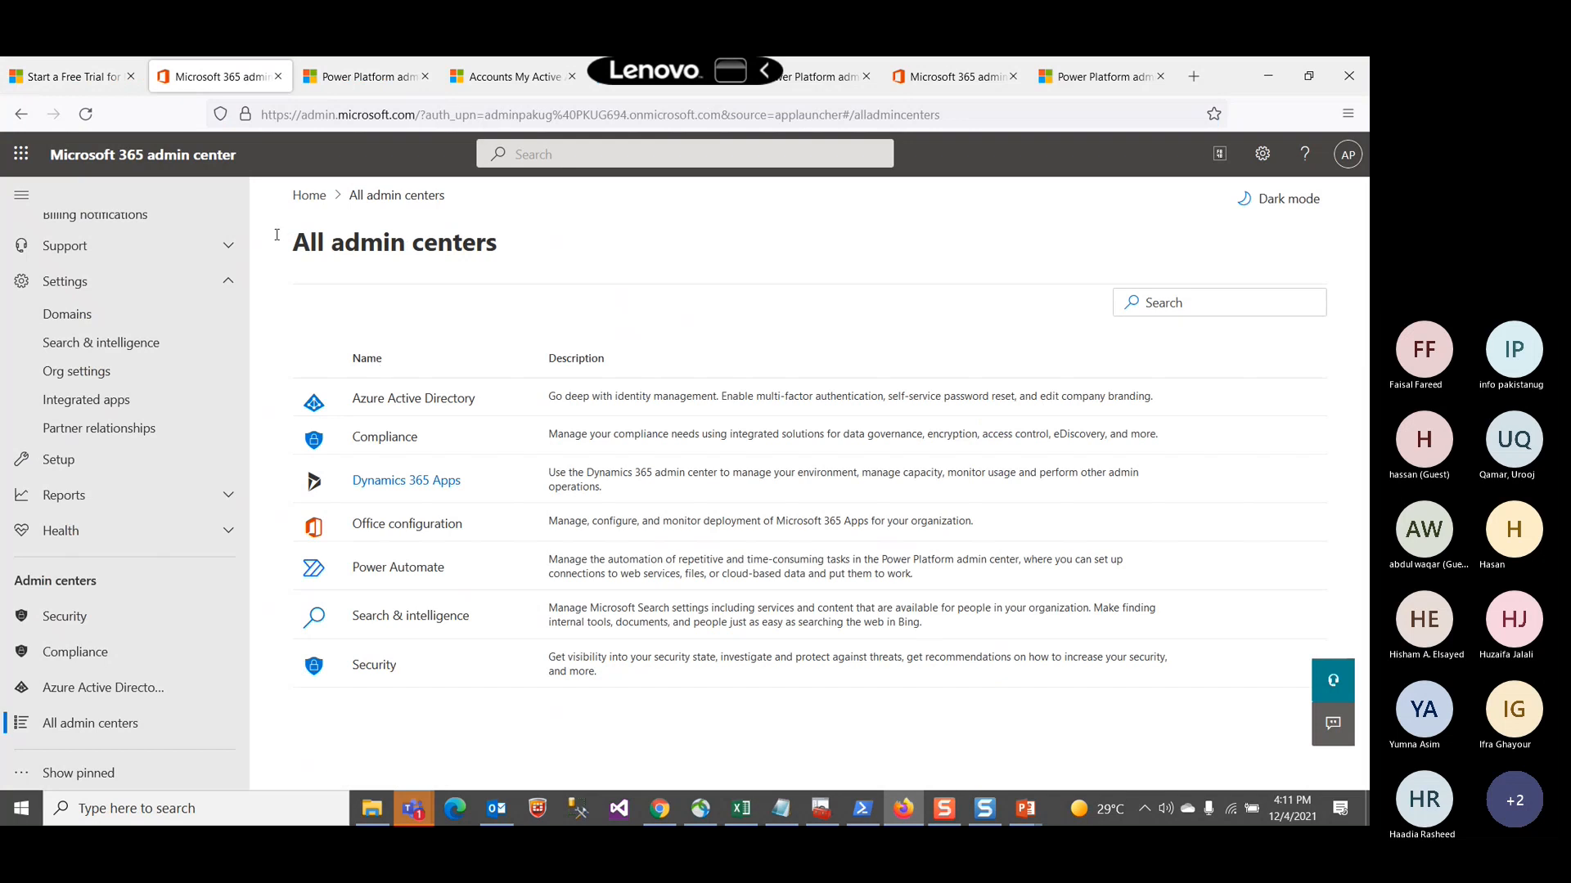
left_click(92, 73)
scroll(276, 332, "up", 5)
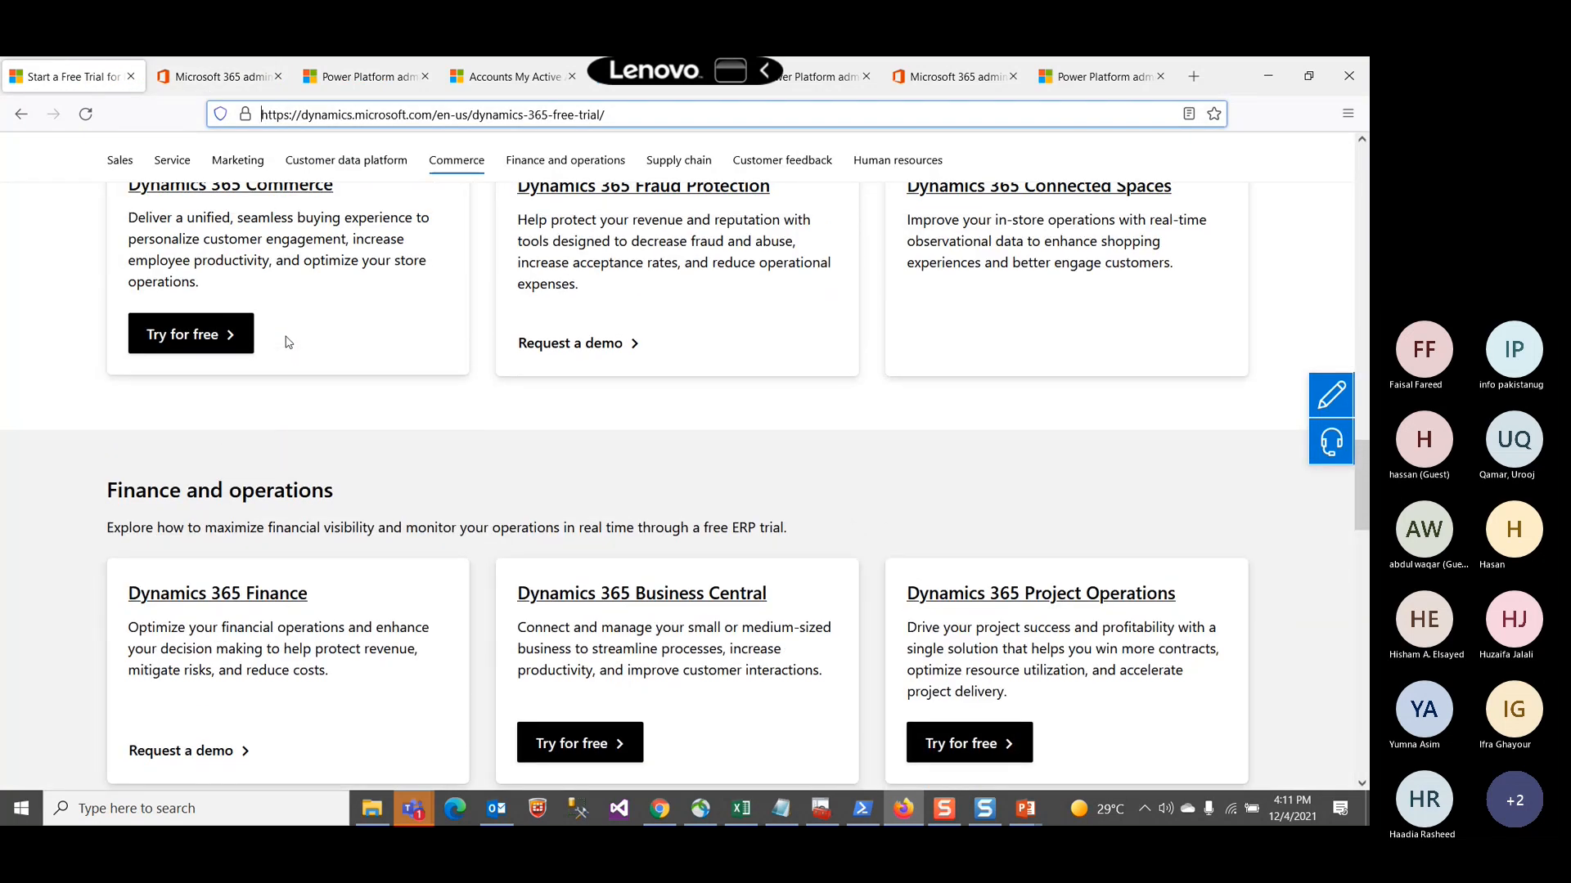
scroll(288, 342, "up", 3)
scroll(879, 353, "down", 5)
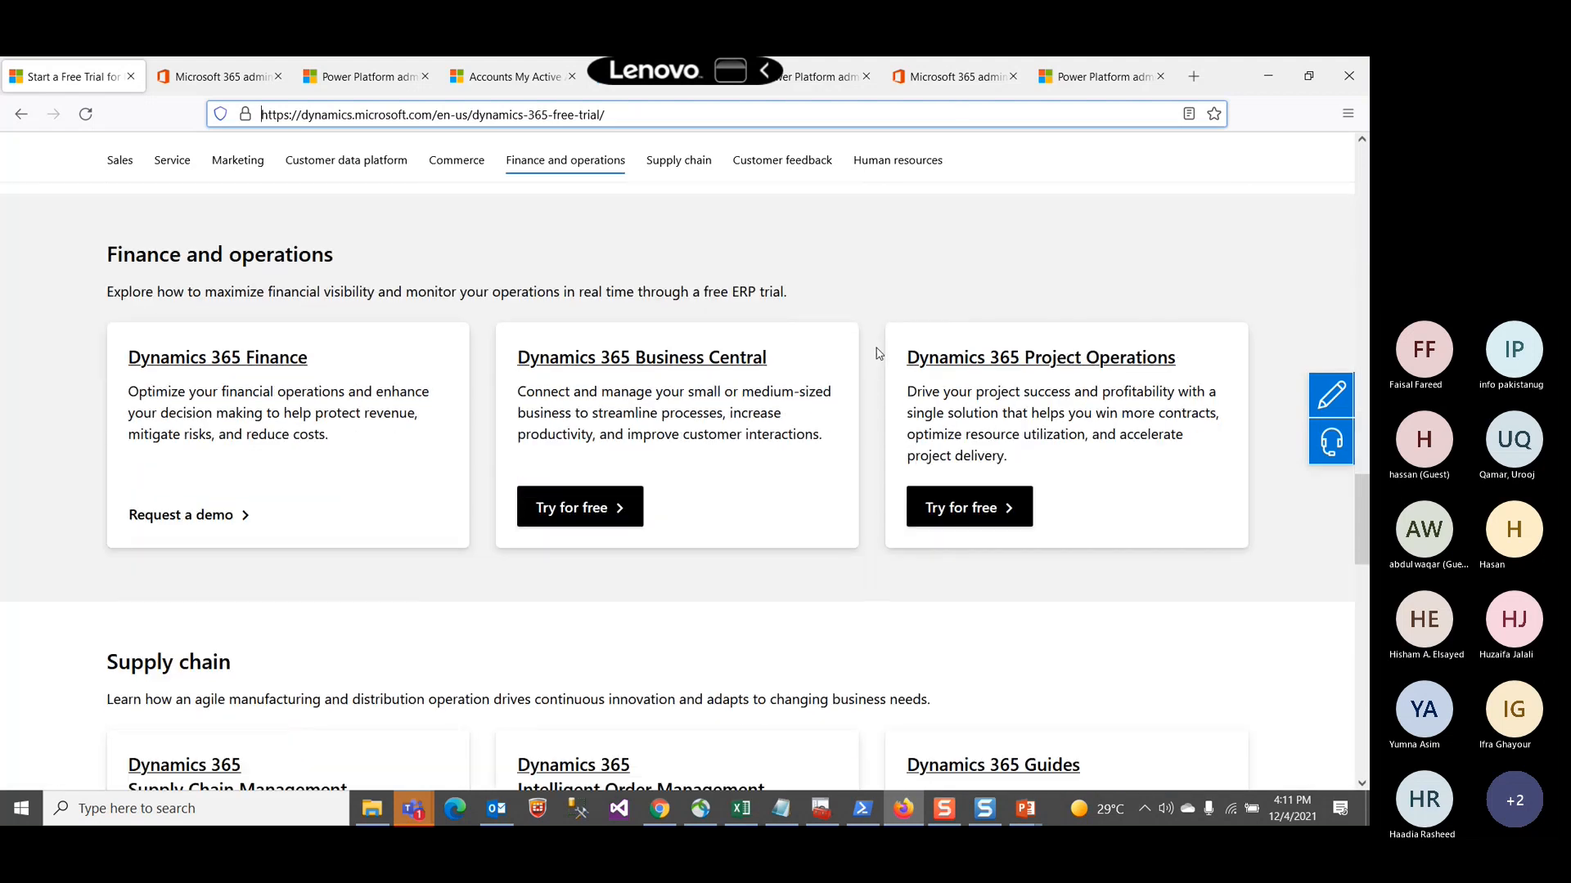
scroll(879, 354, "down", 3)
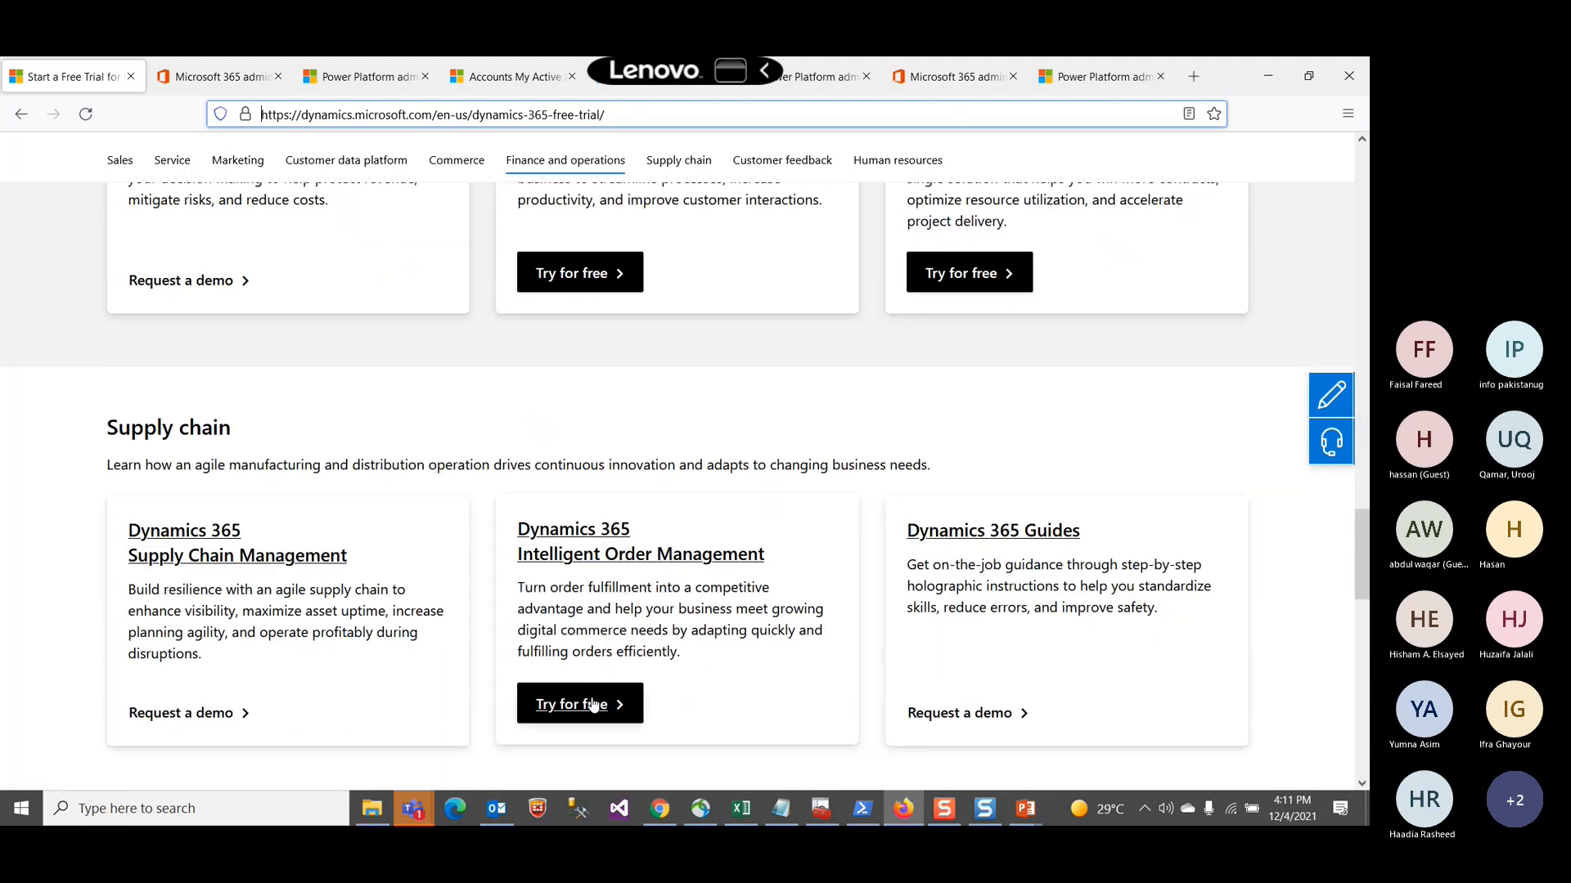
Step: Open the Dynamics 365 Intelligent Order Management free trial sign-up form and select its email field
left_click(594, 705)
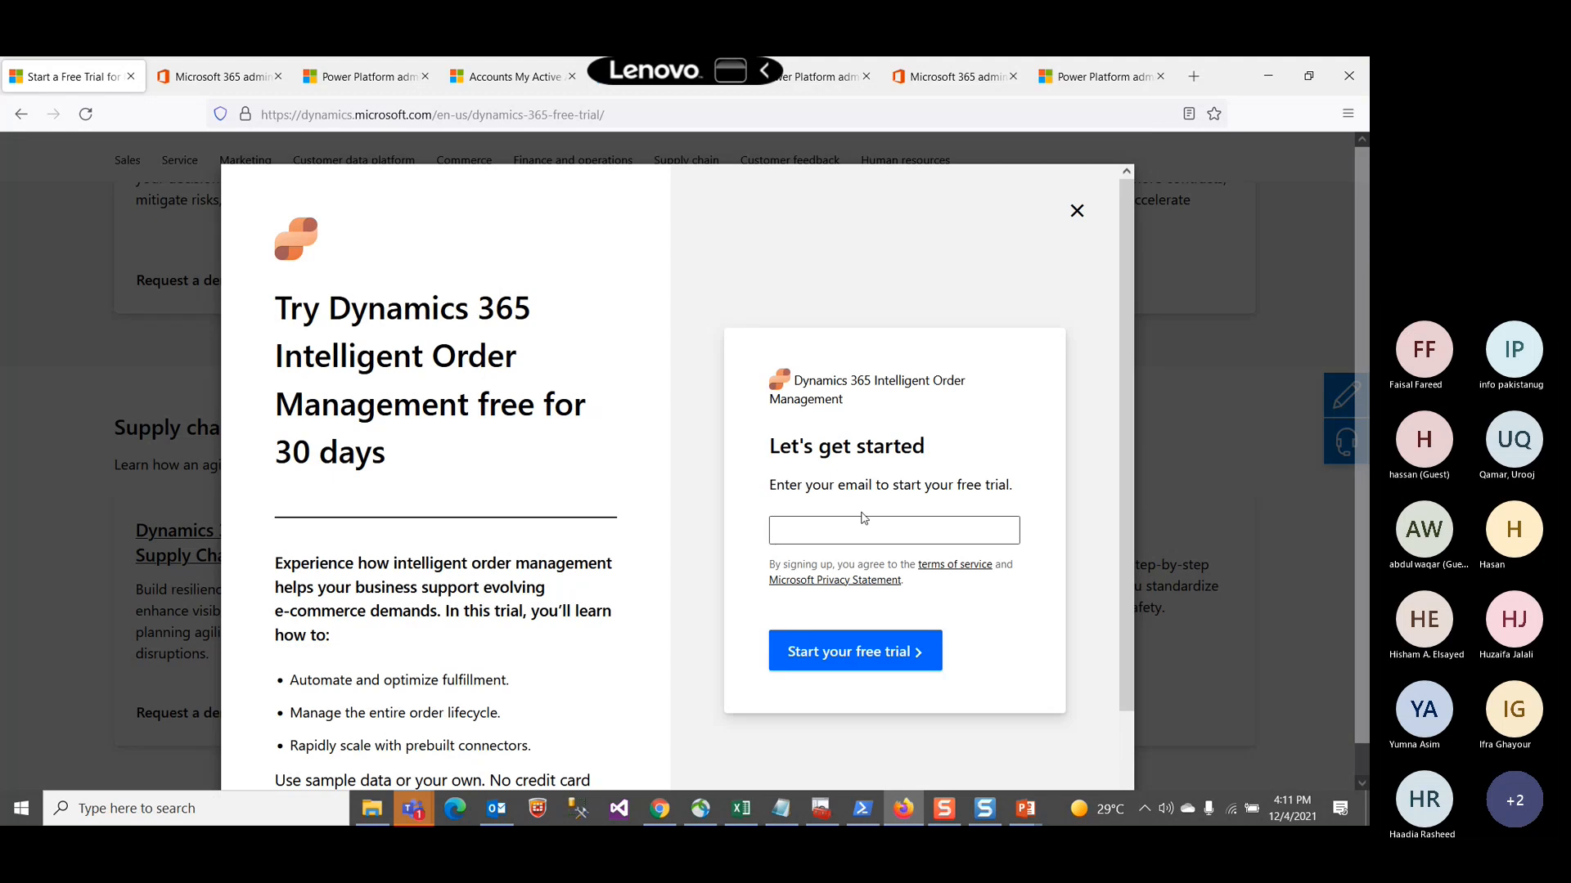
left_click(858, 525)
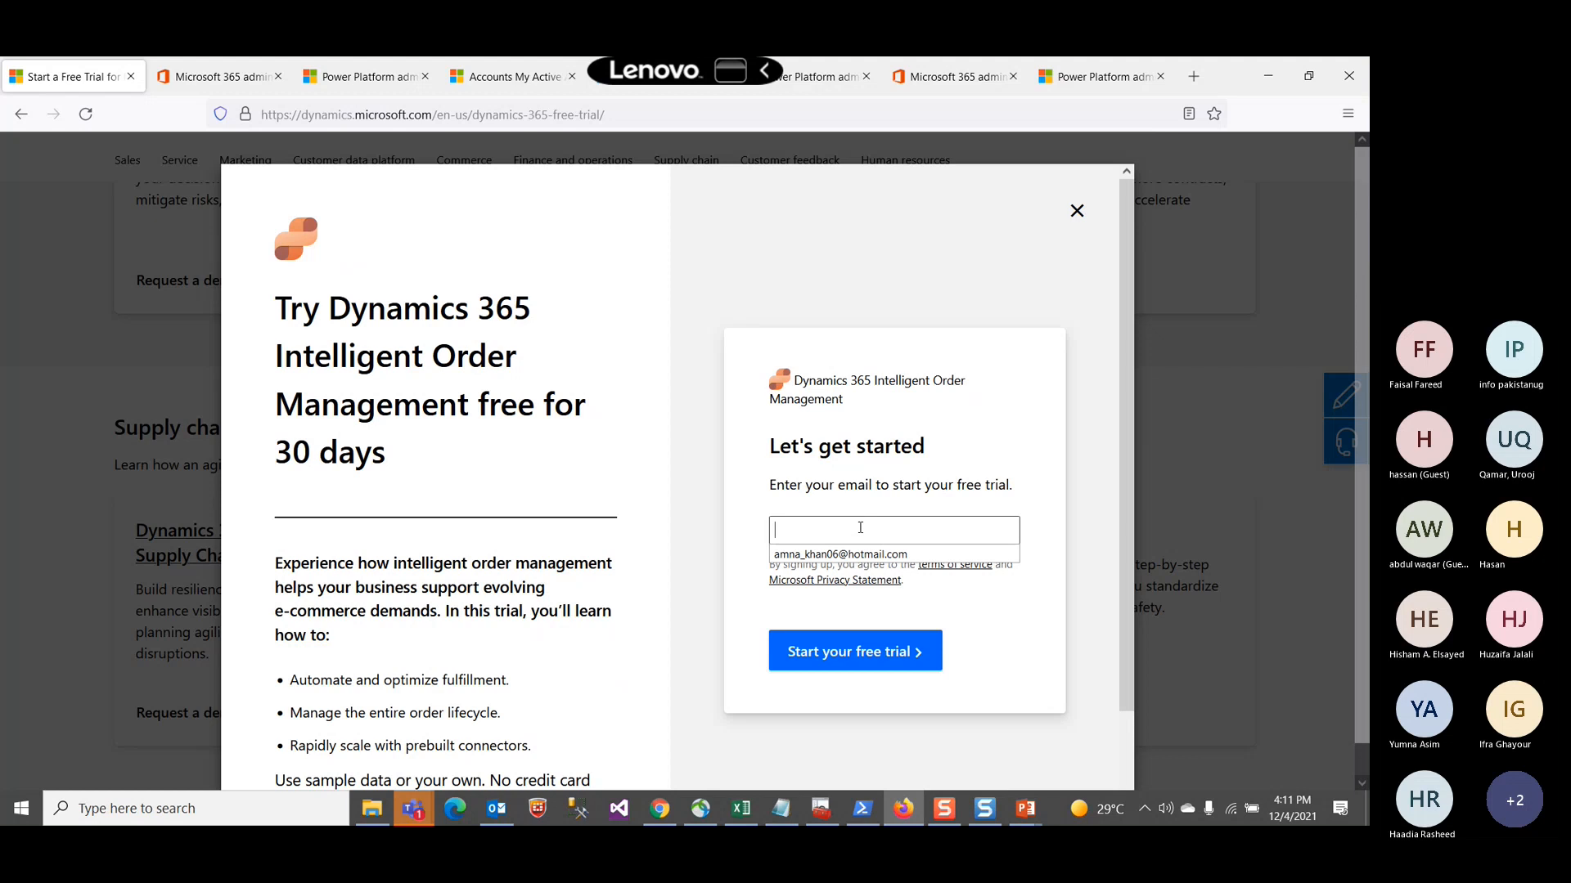
left_click(860, 528)
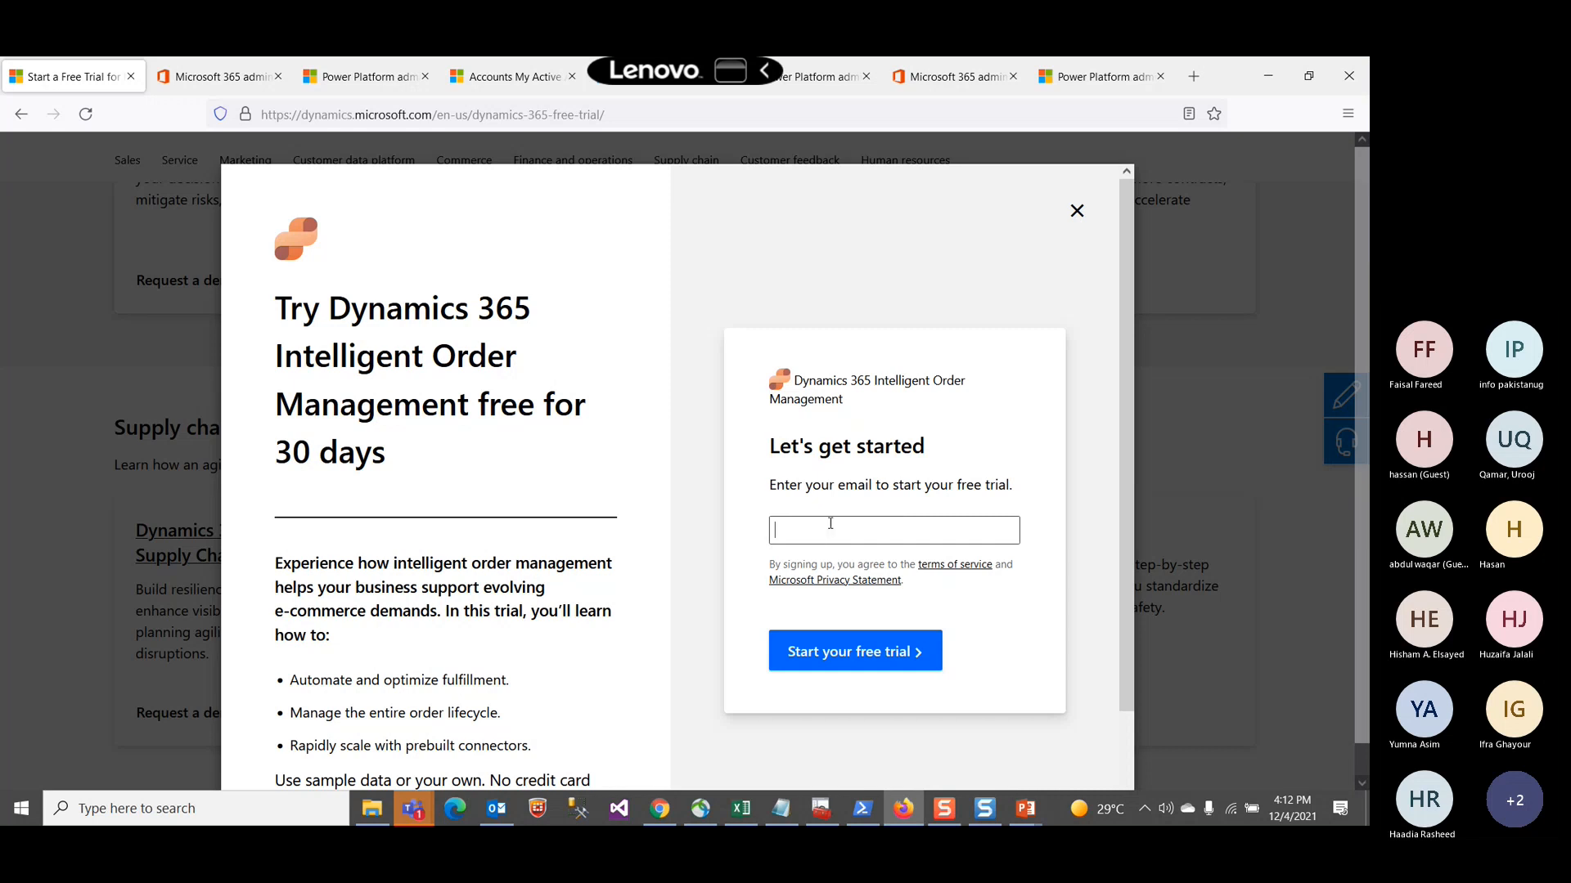
scroll(830, 524, "down", 1)
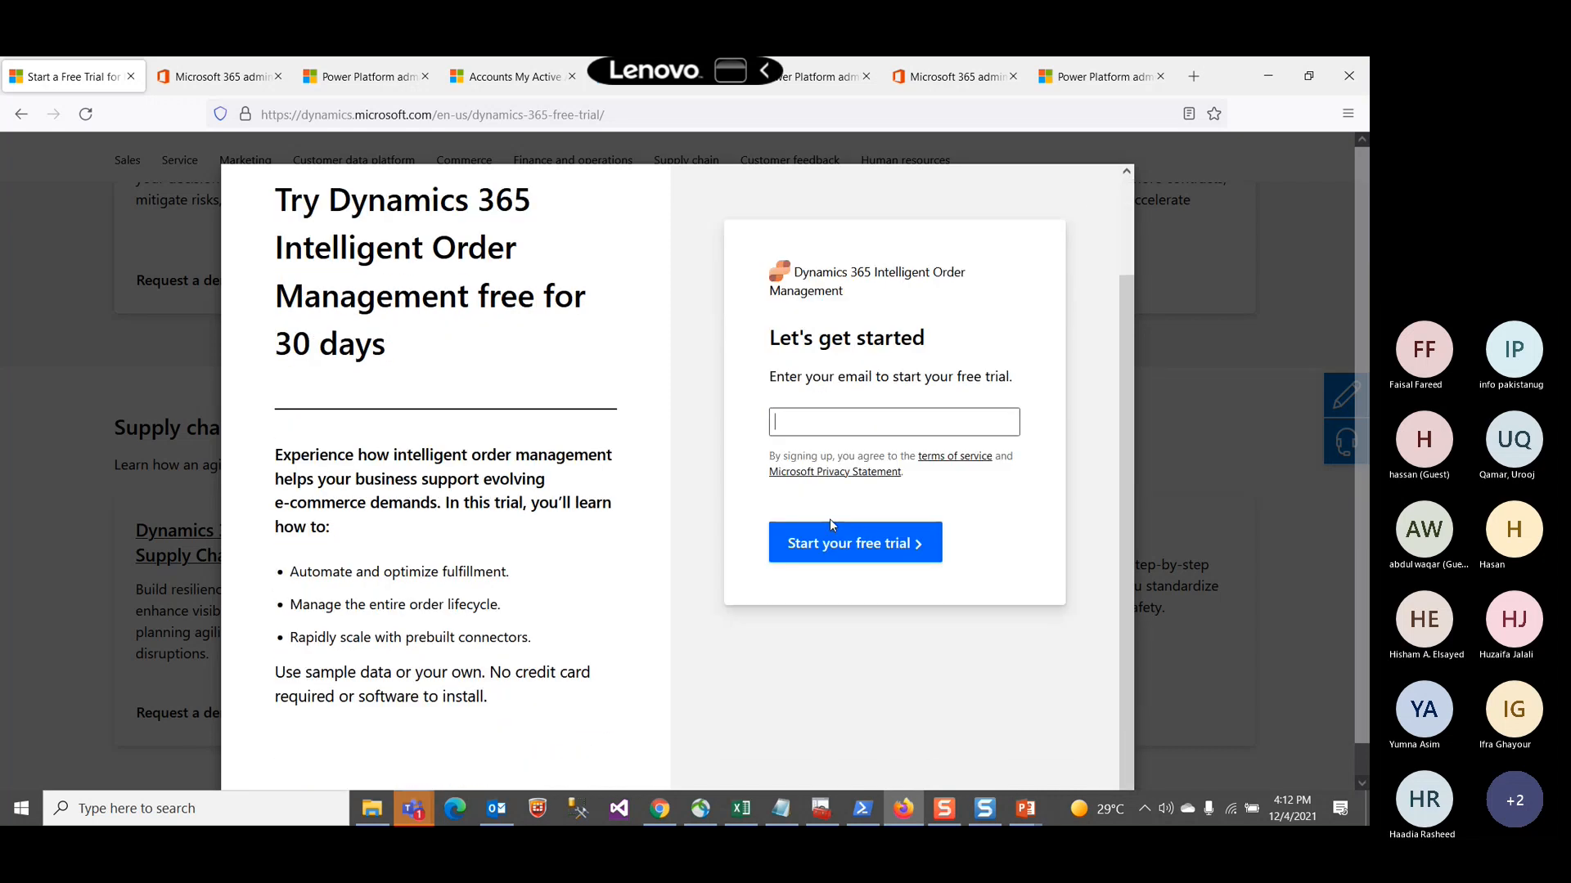
scroll(830, 523, "down", 1)
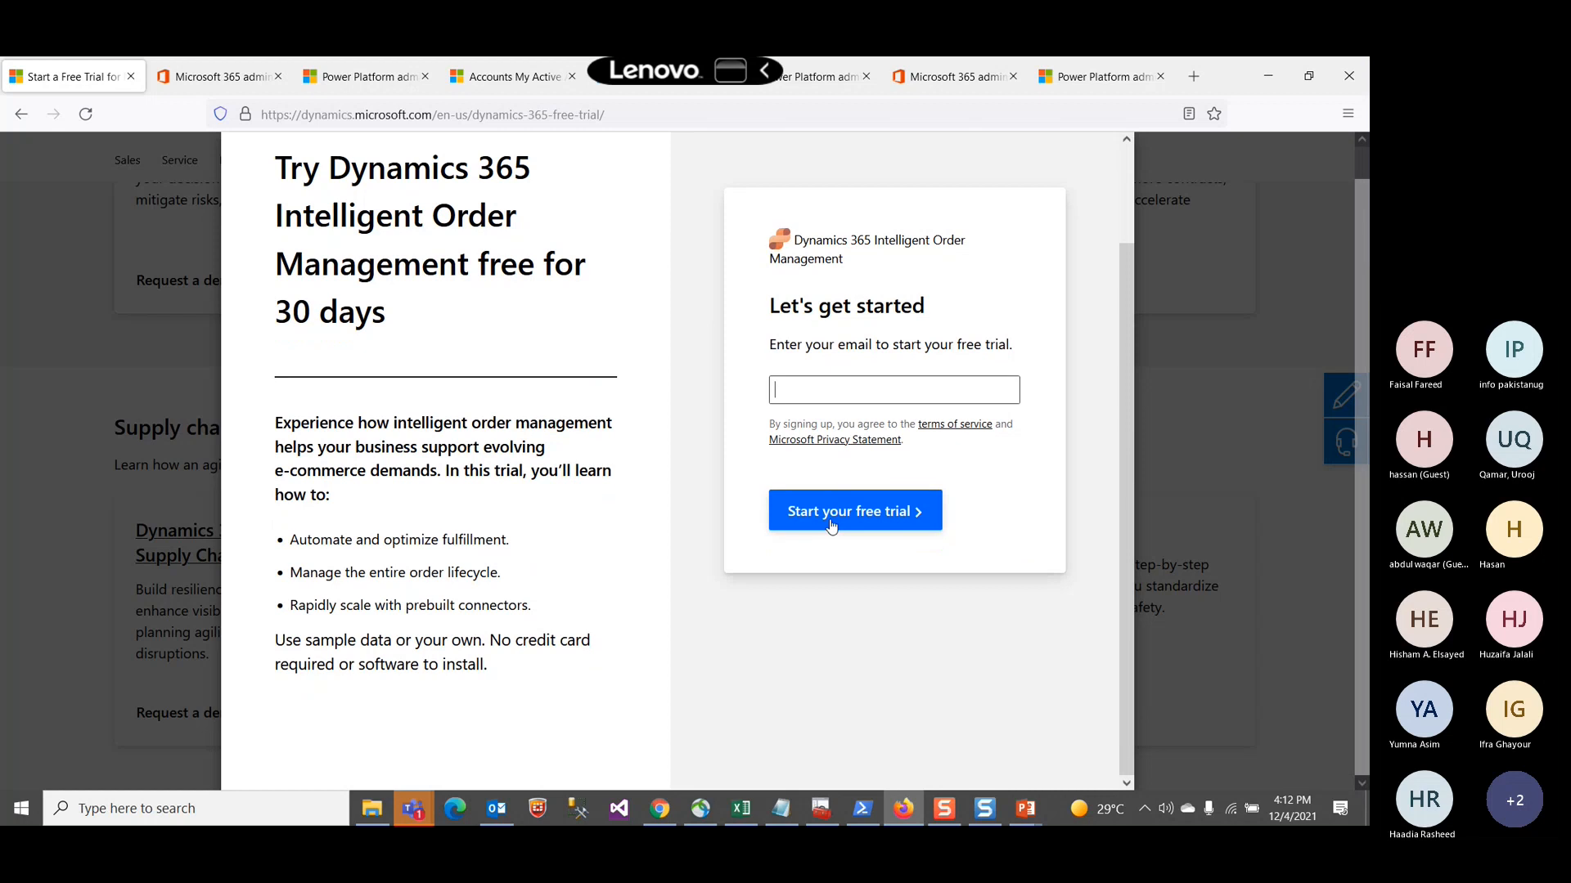
Step: Begin typing an email address in the sign-up form, then close the trial dialog without submitting
type("ad")
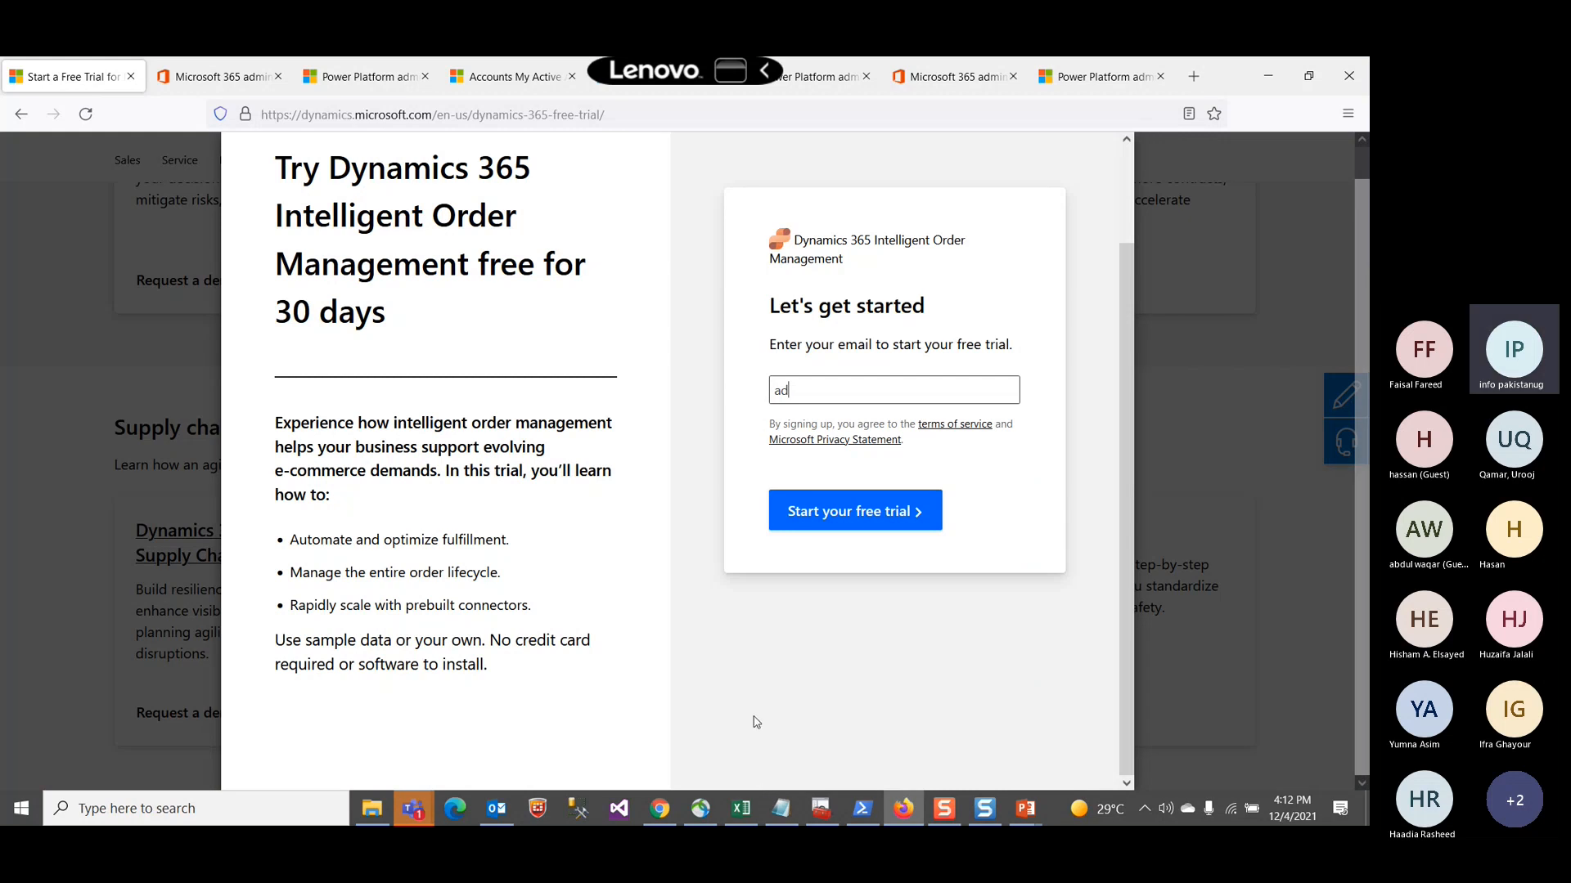
scroll(756, 722, "up", 2)
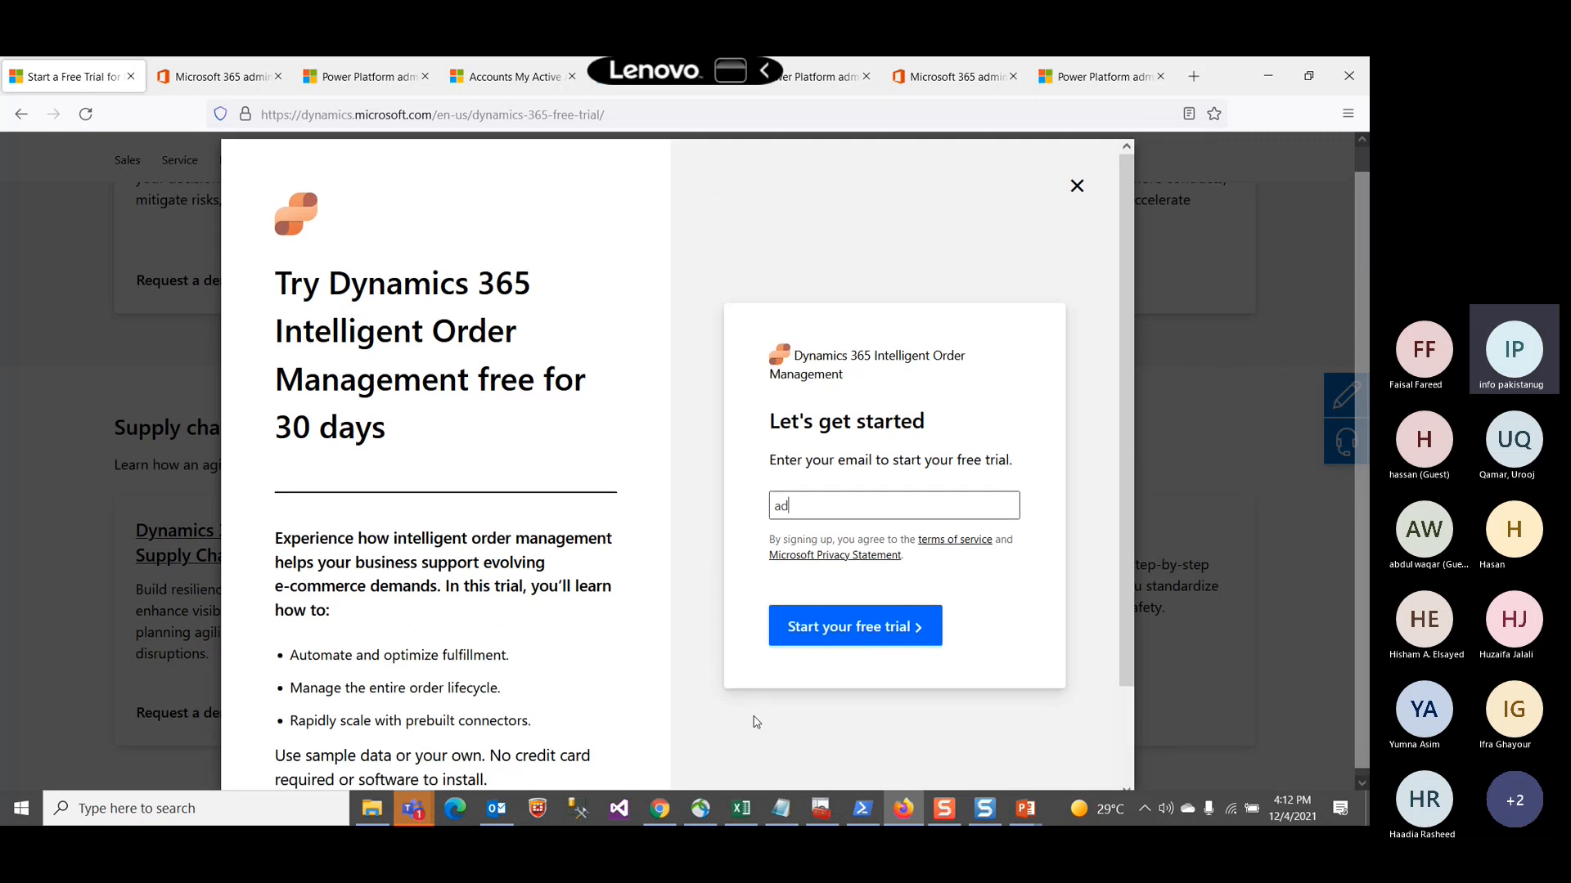
type("c")
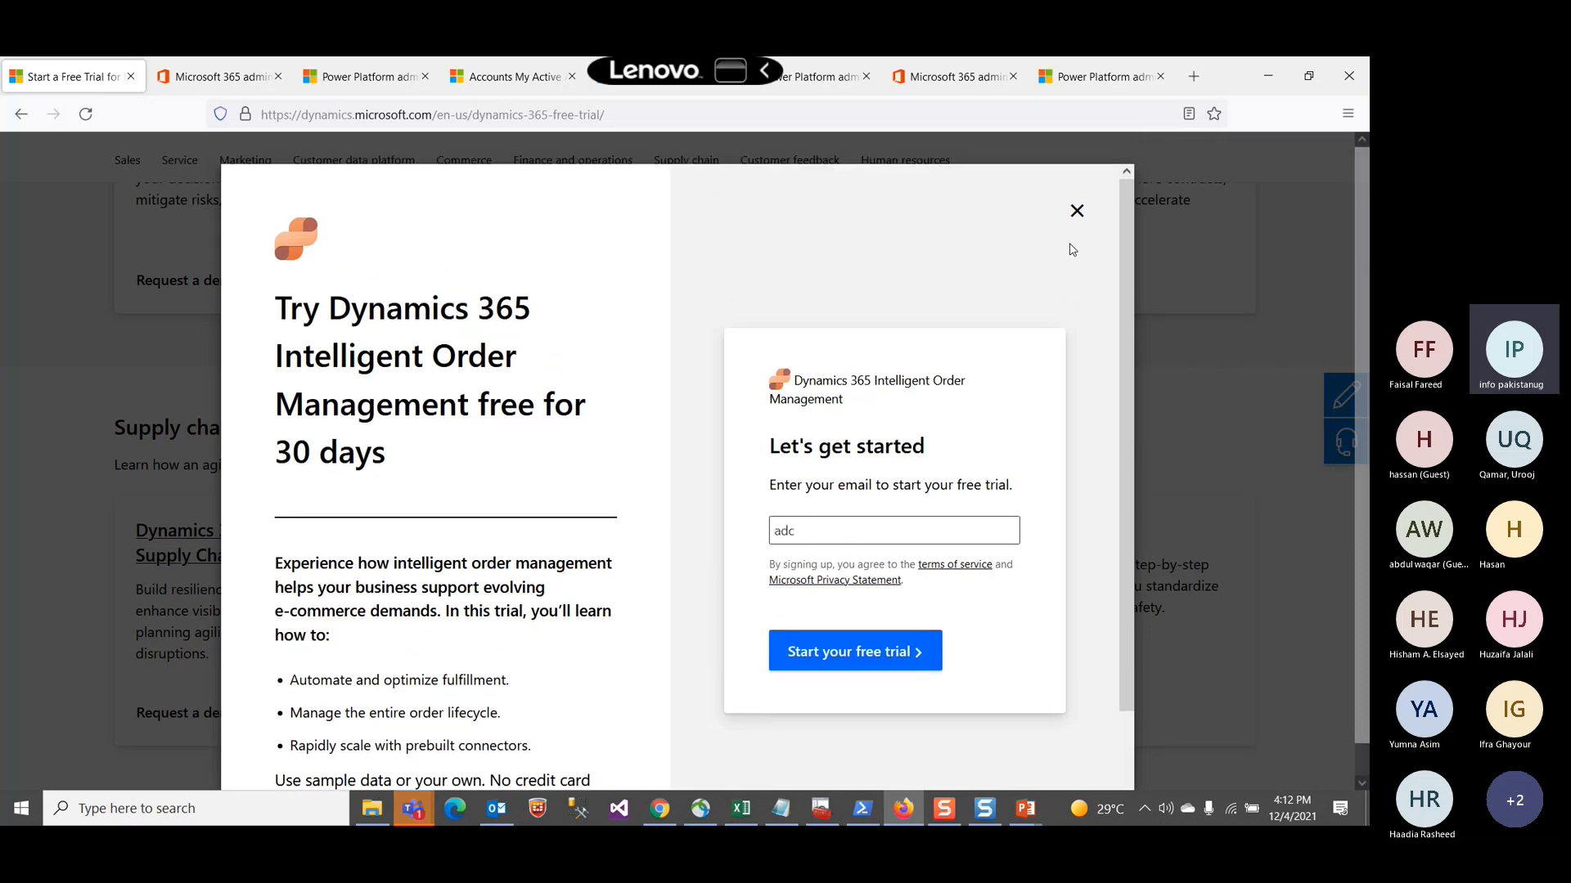
left_click(1076, 212)
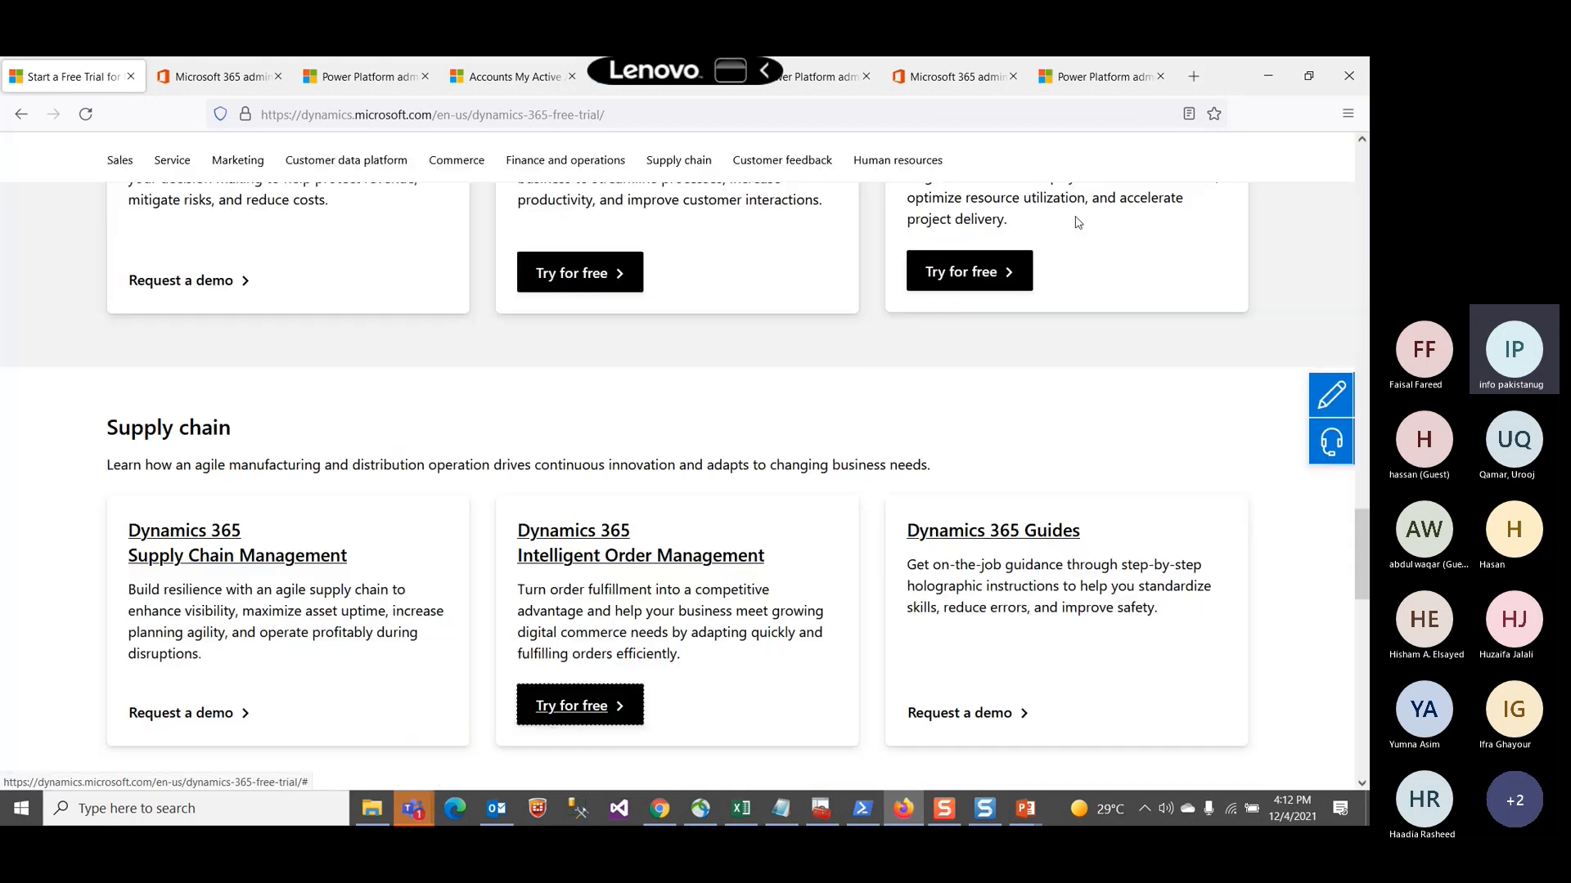
Step: Switch to the Microsoft 365 admin center home page, then to the Power Platform Intelligent Order Management Trial environment page
scroll(849, 396, "up", 1)
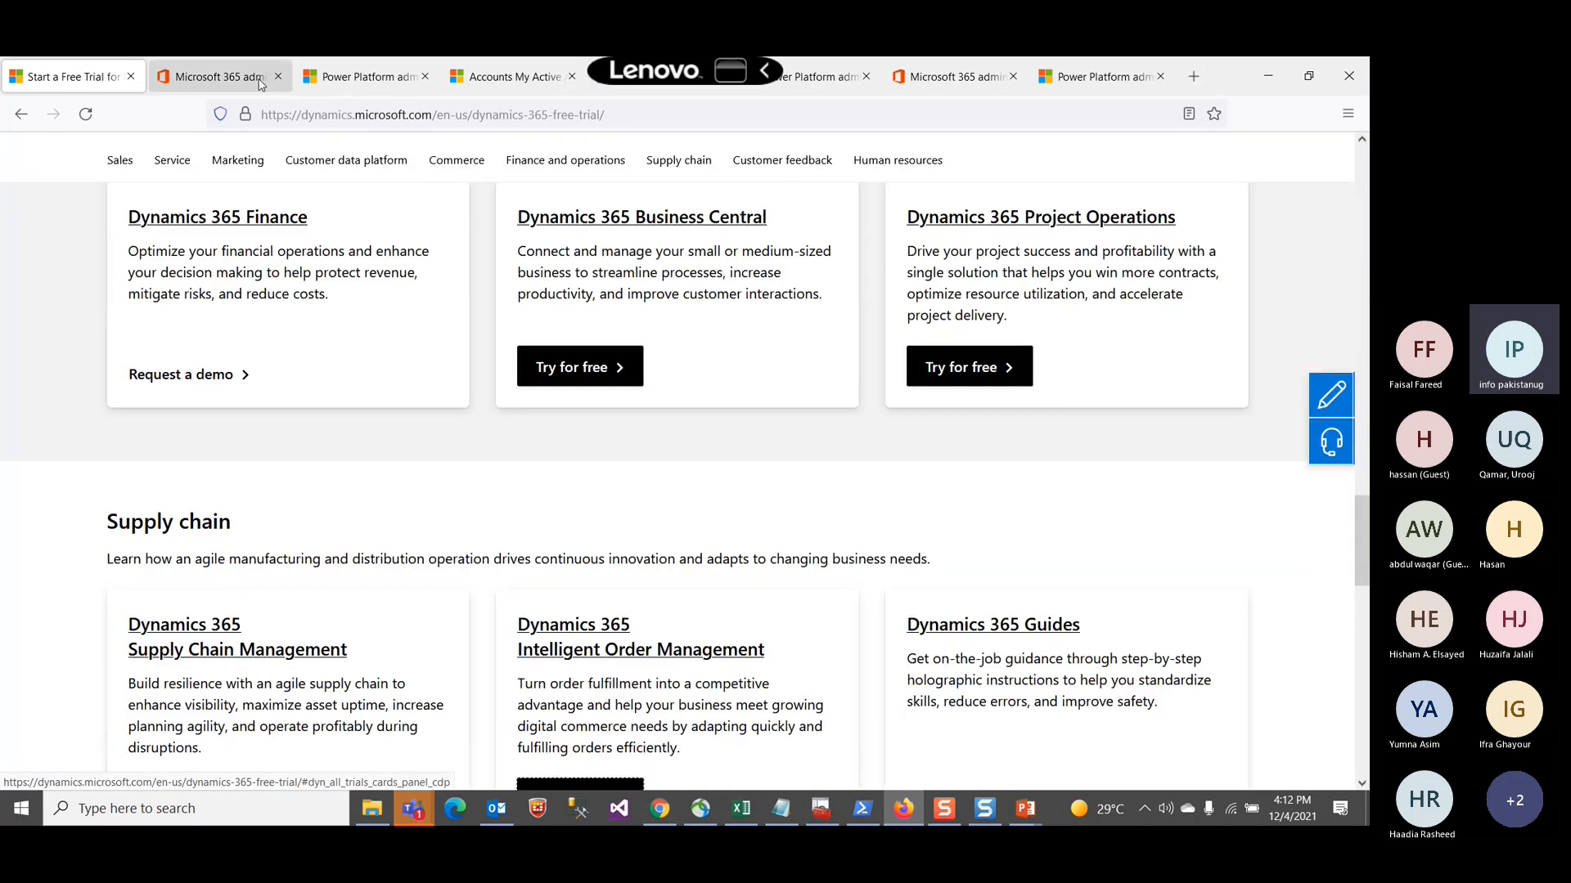
left_click(219, 77)
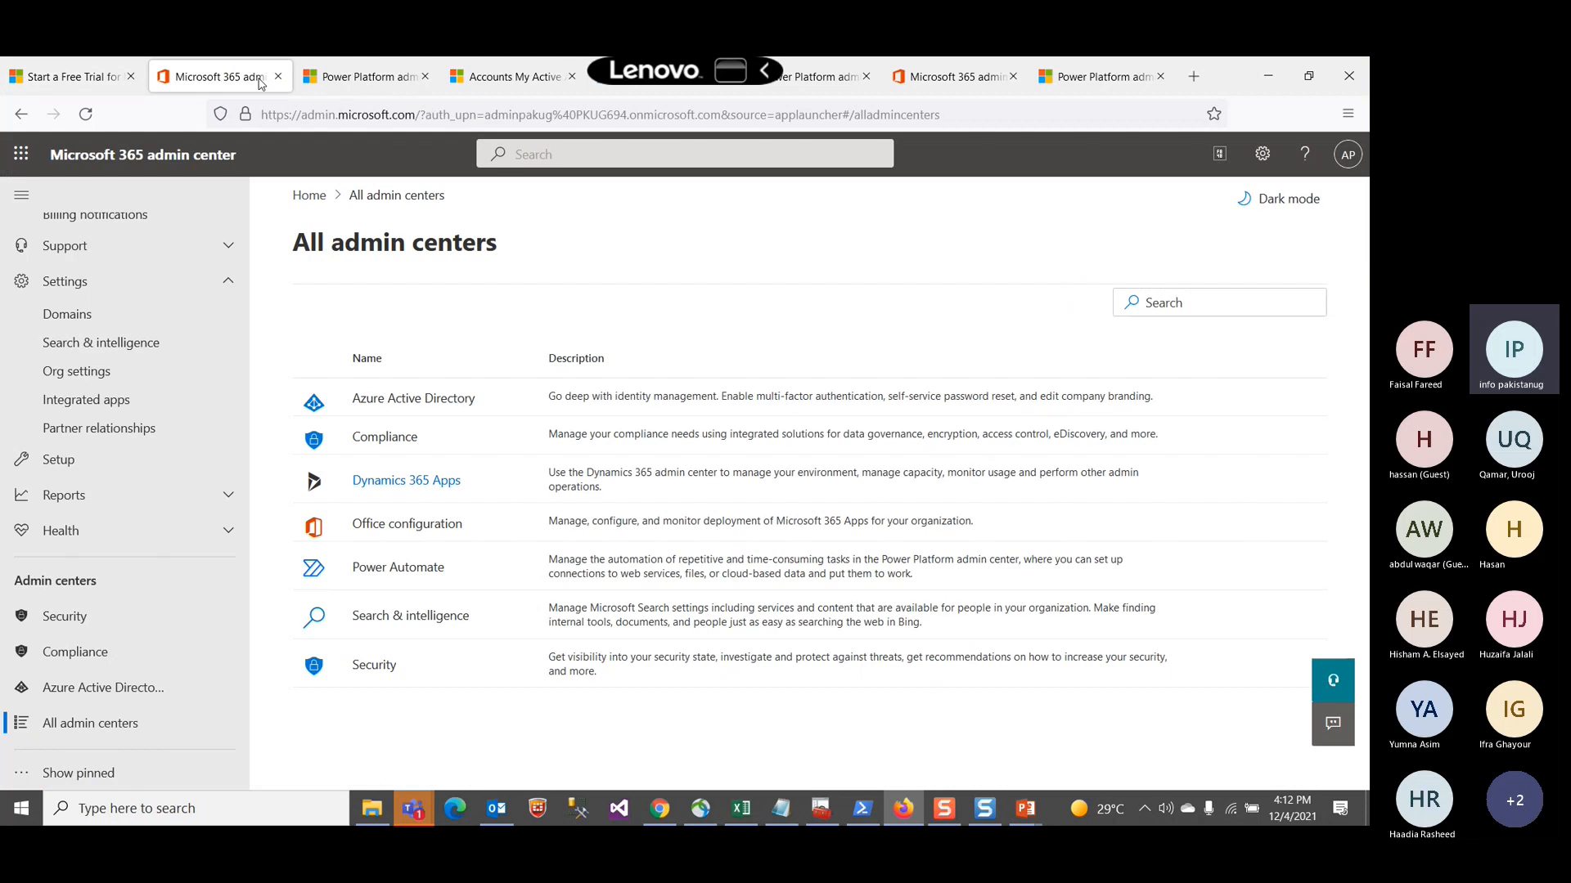
scroll(192, 290, "up", 5)
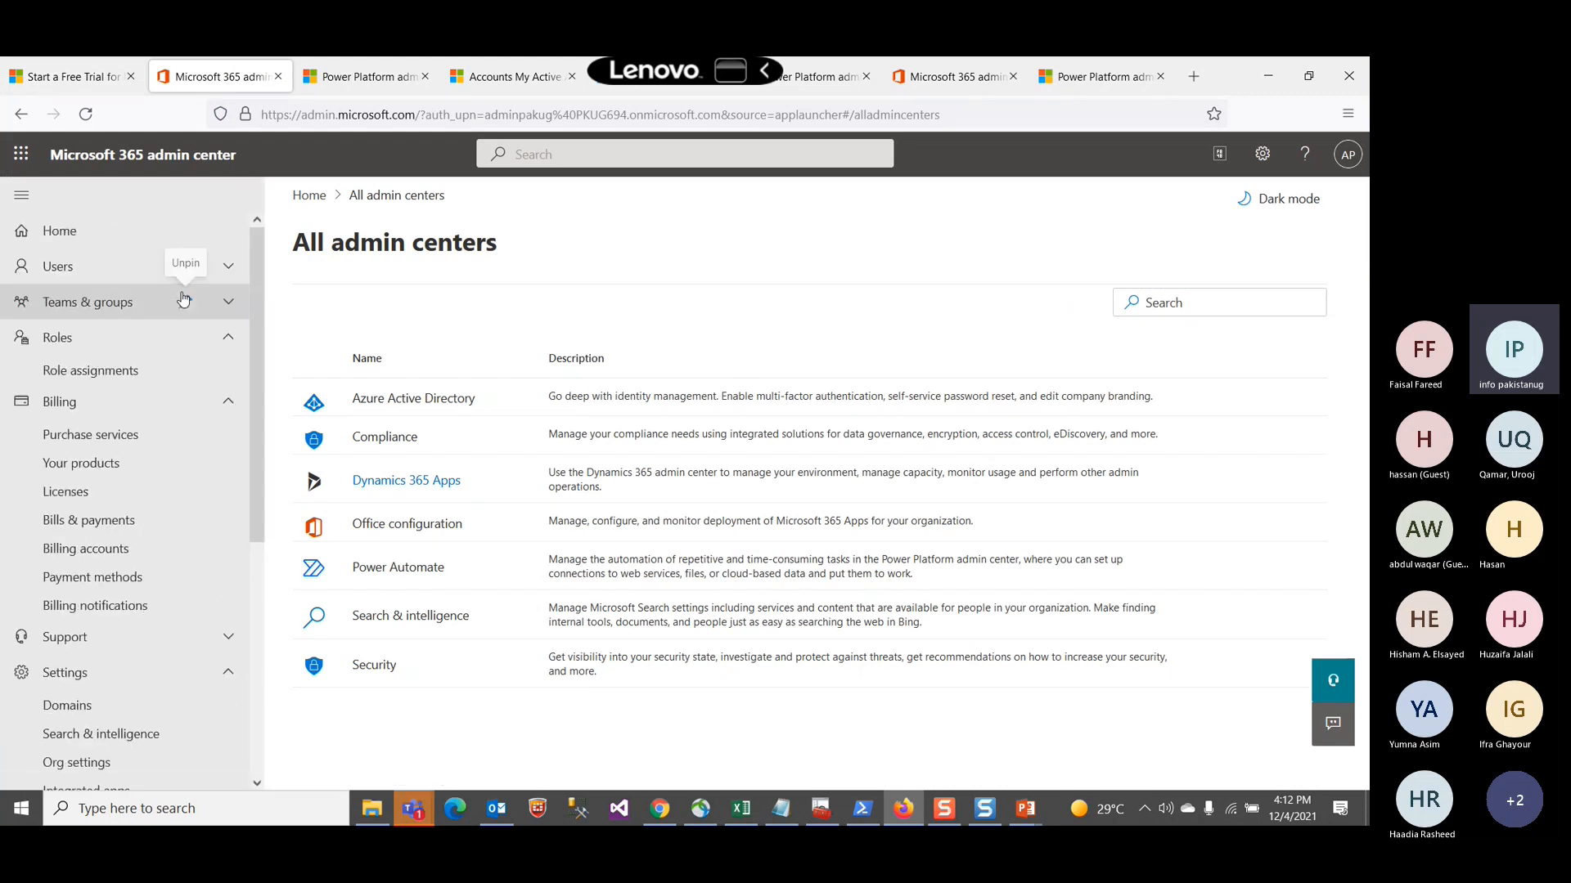
left_click(57, 232)
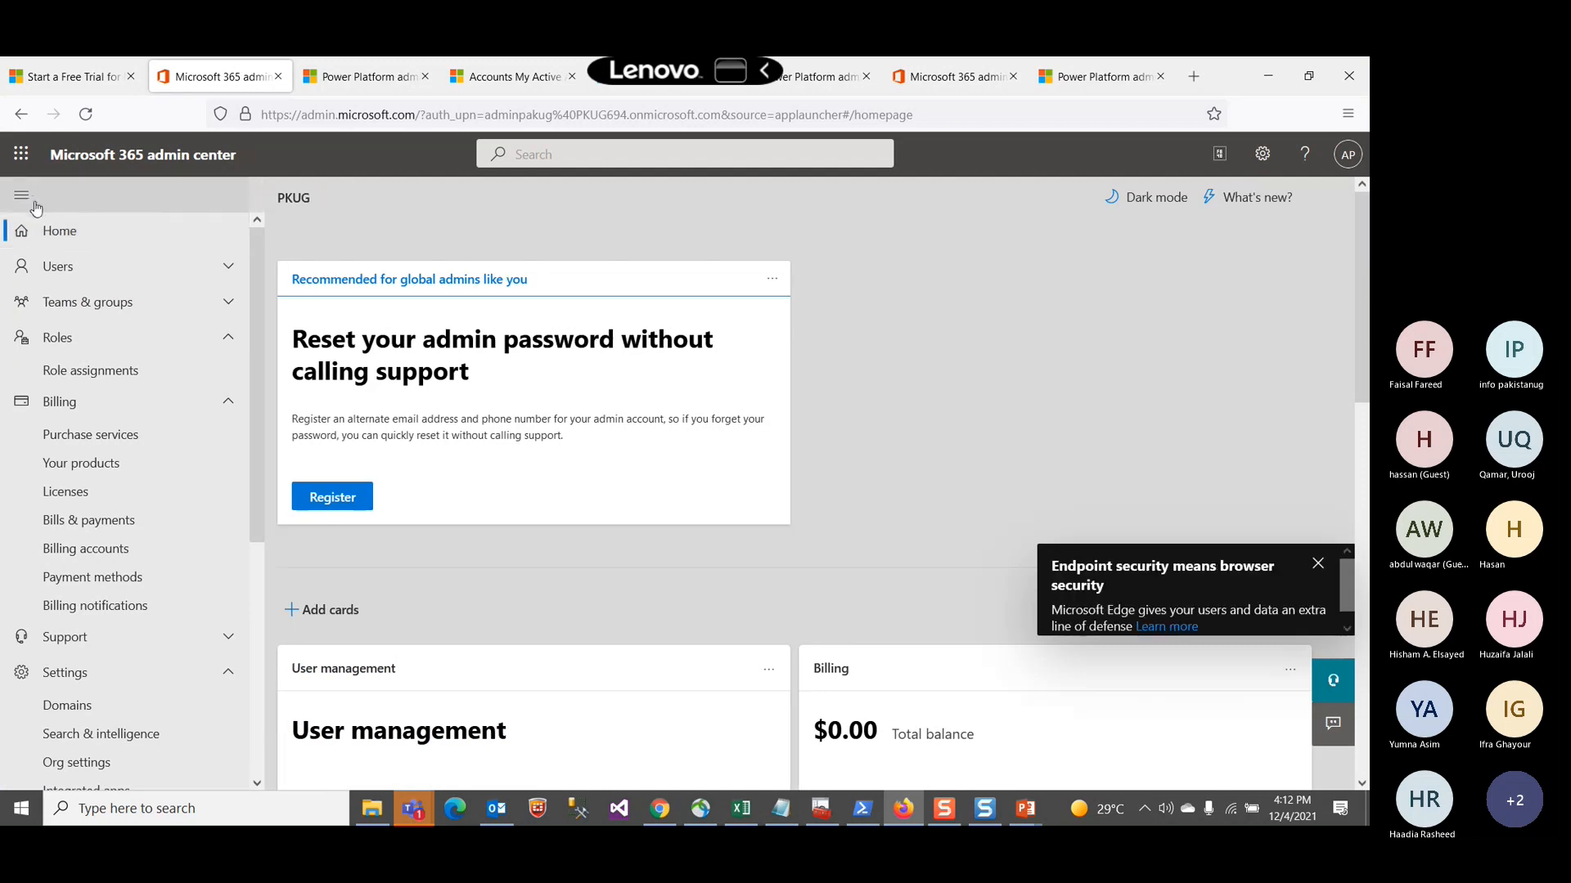
key("ctrl+Tab")
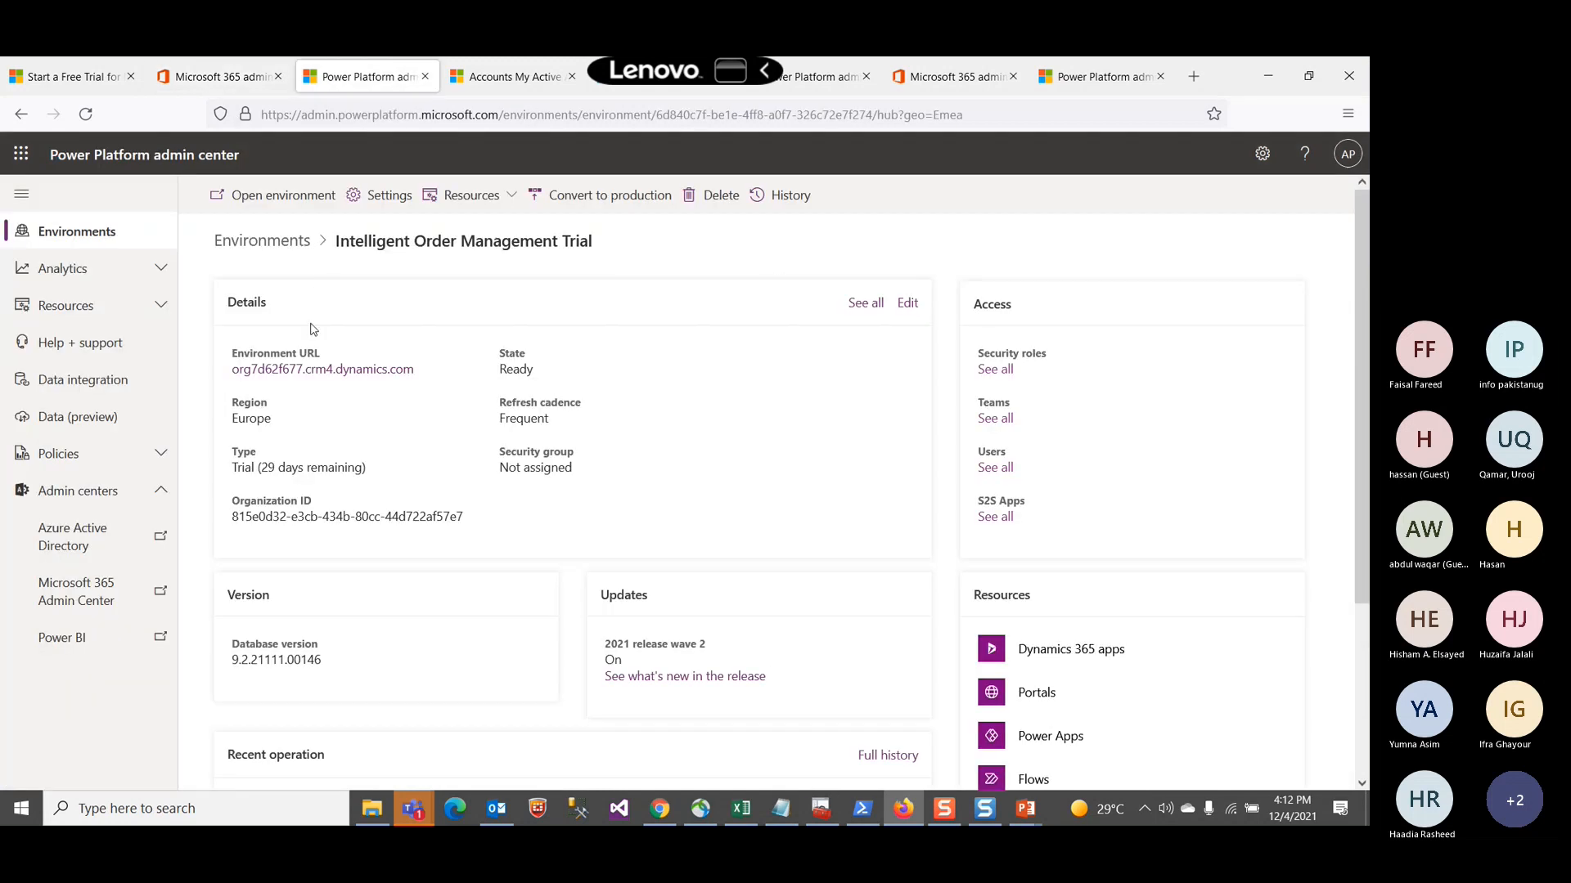
Step: Bring up the Teams meeting window, unmute the microphone and stop sharing the screen
left_click(416, 810)
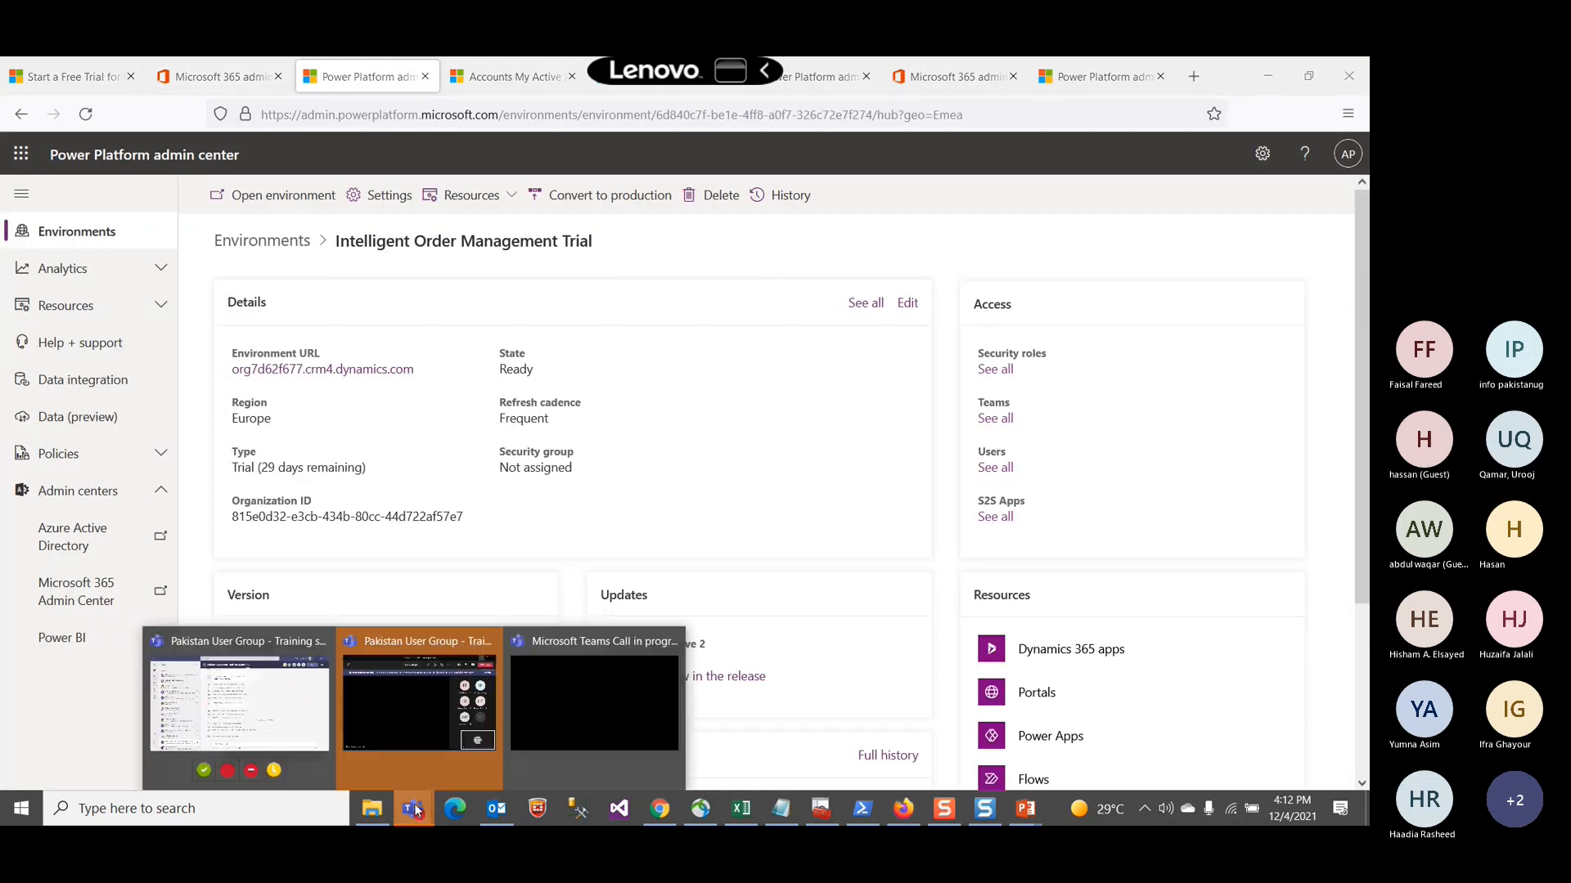
left_click(398, 718)
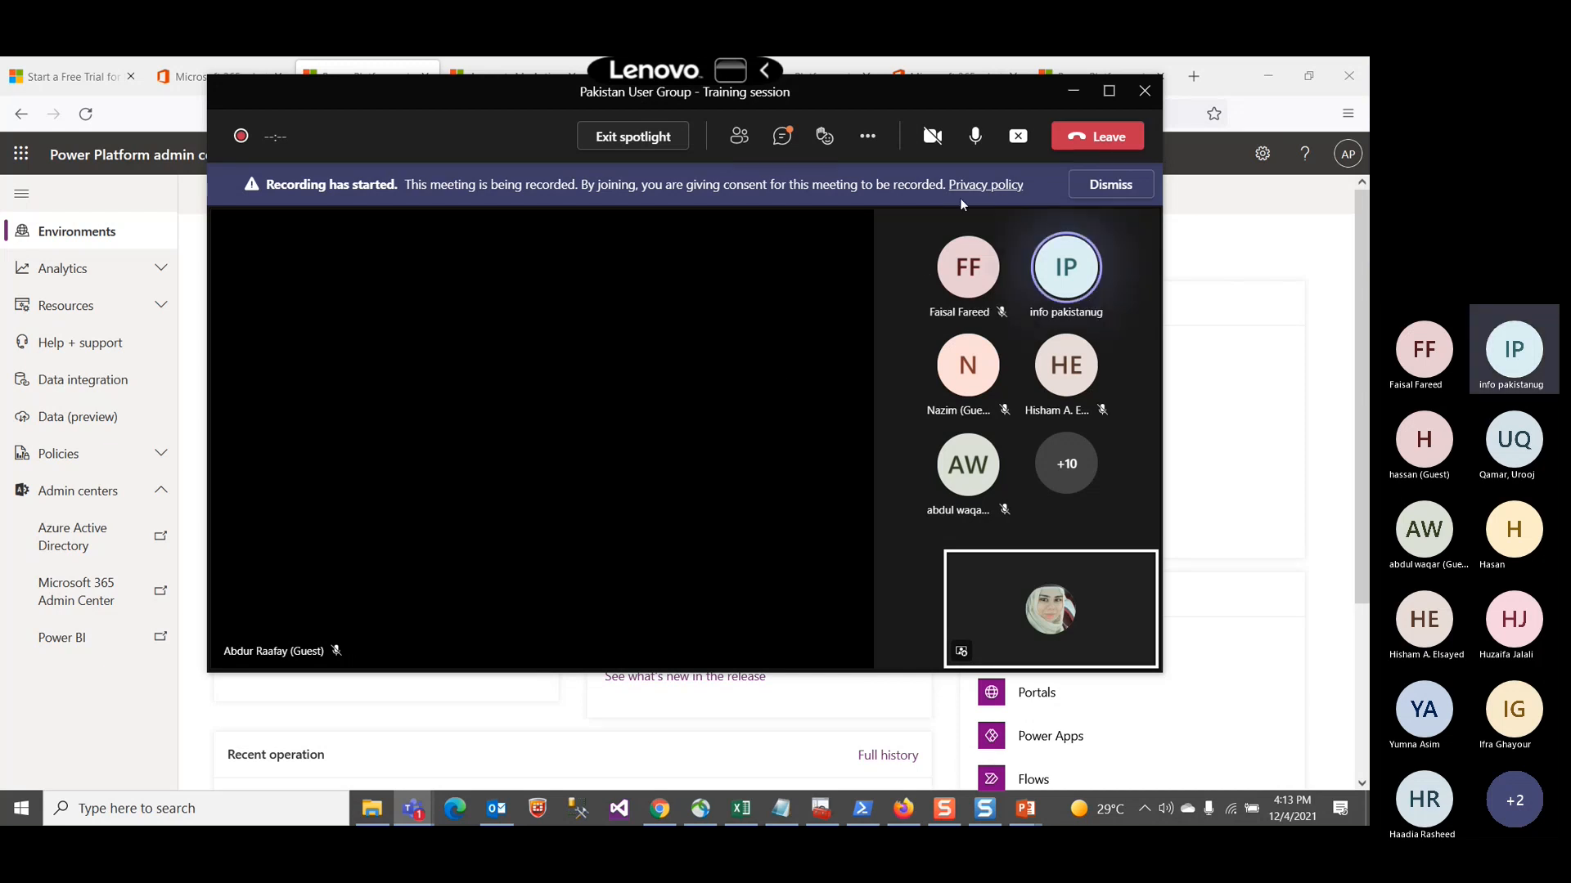
left_click(976, 137)
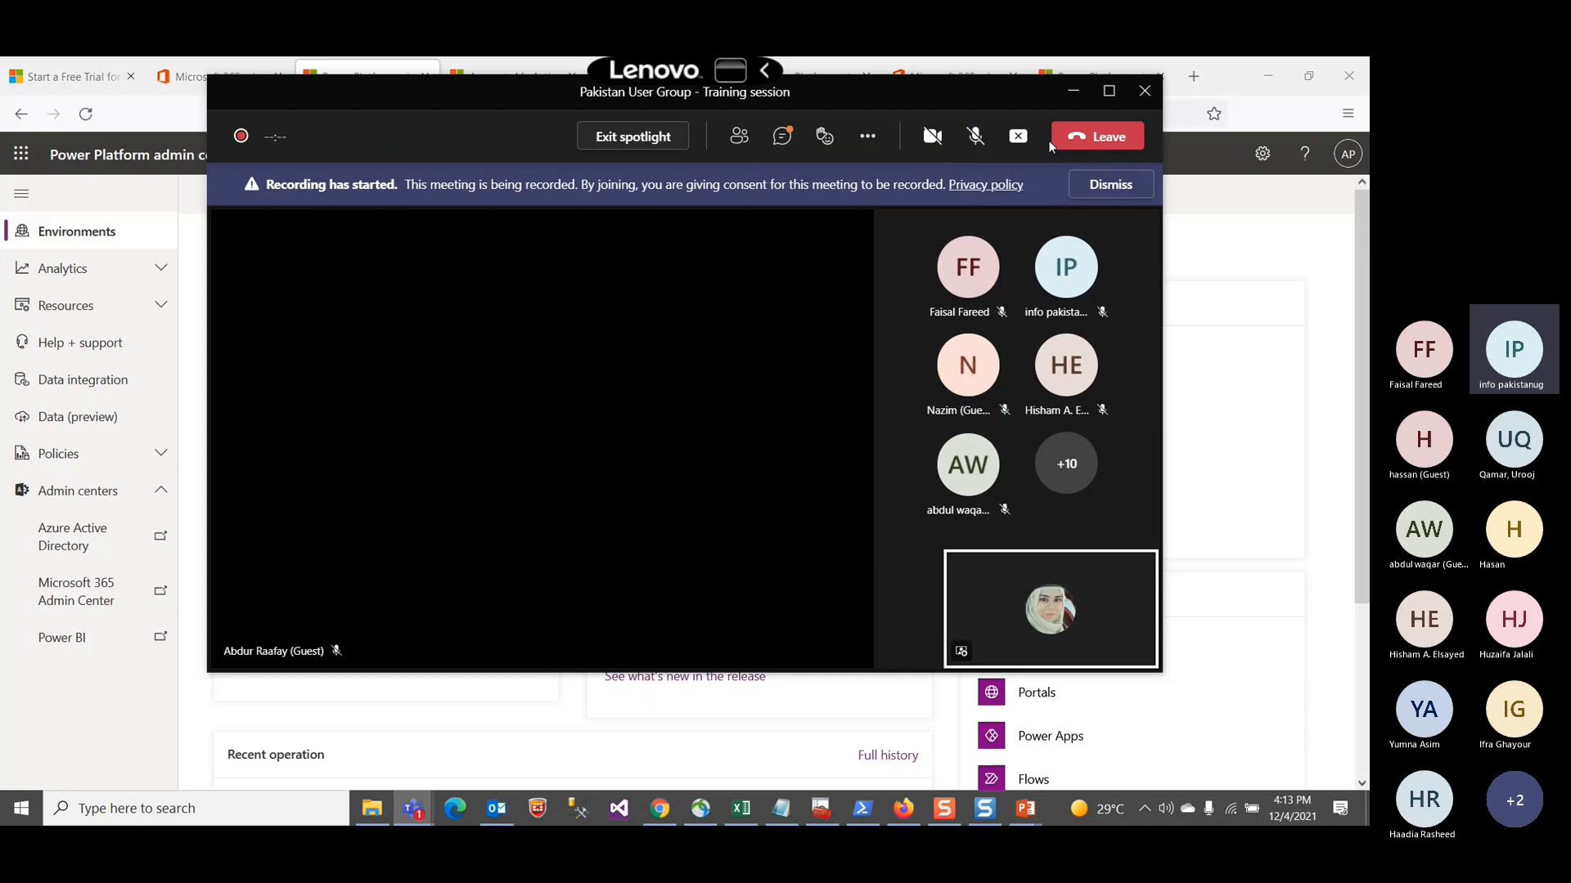
left_click(1019, 136)
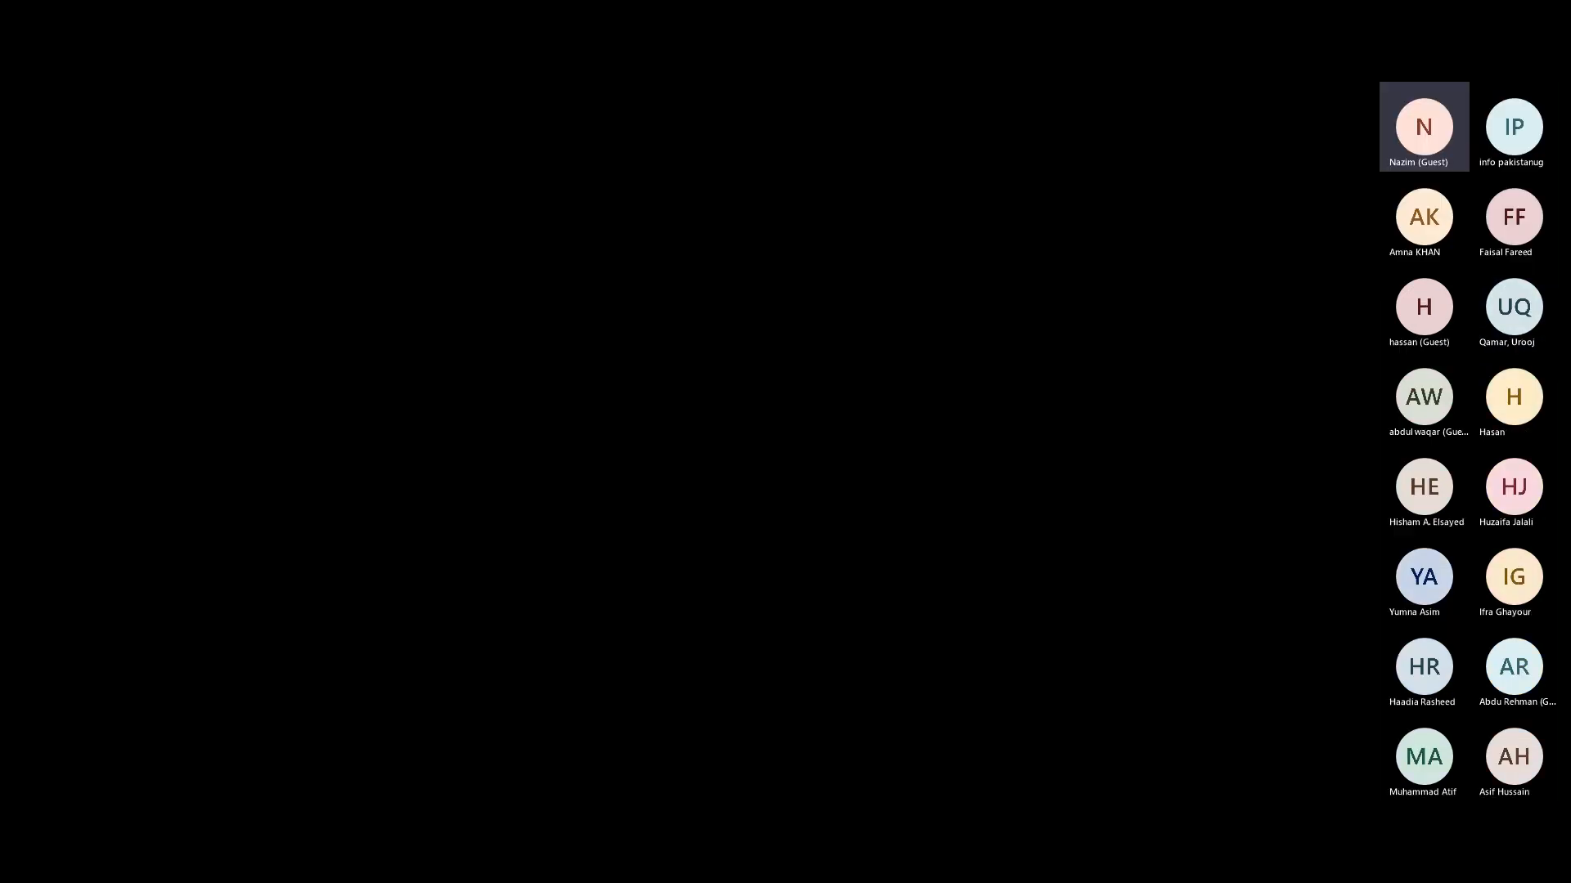
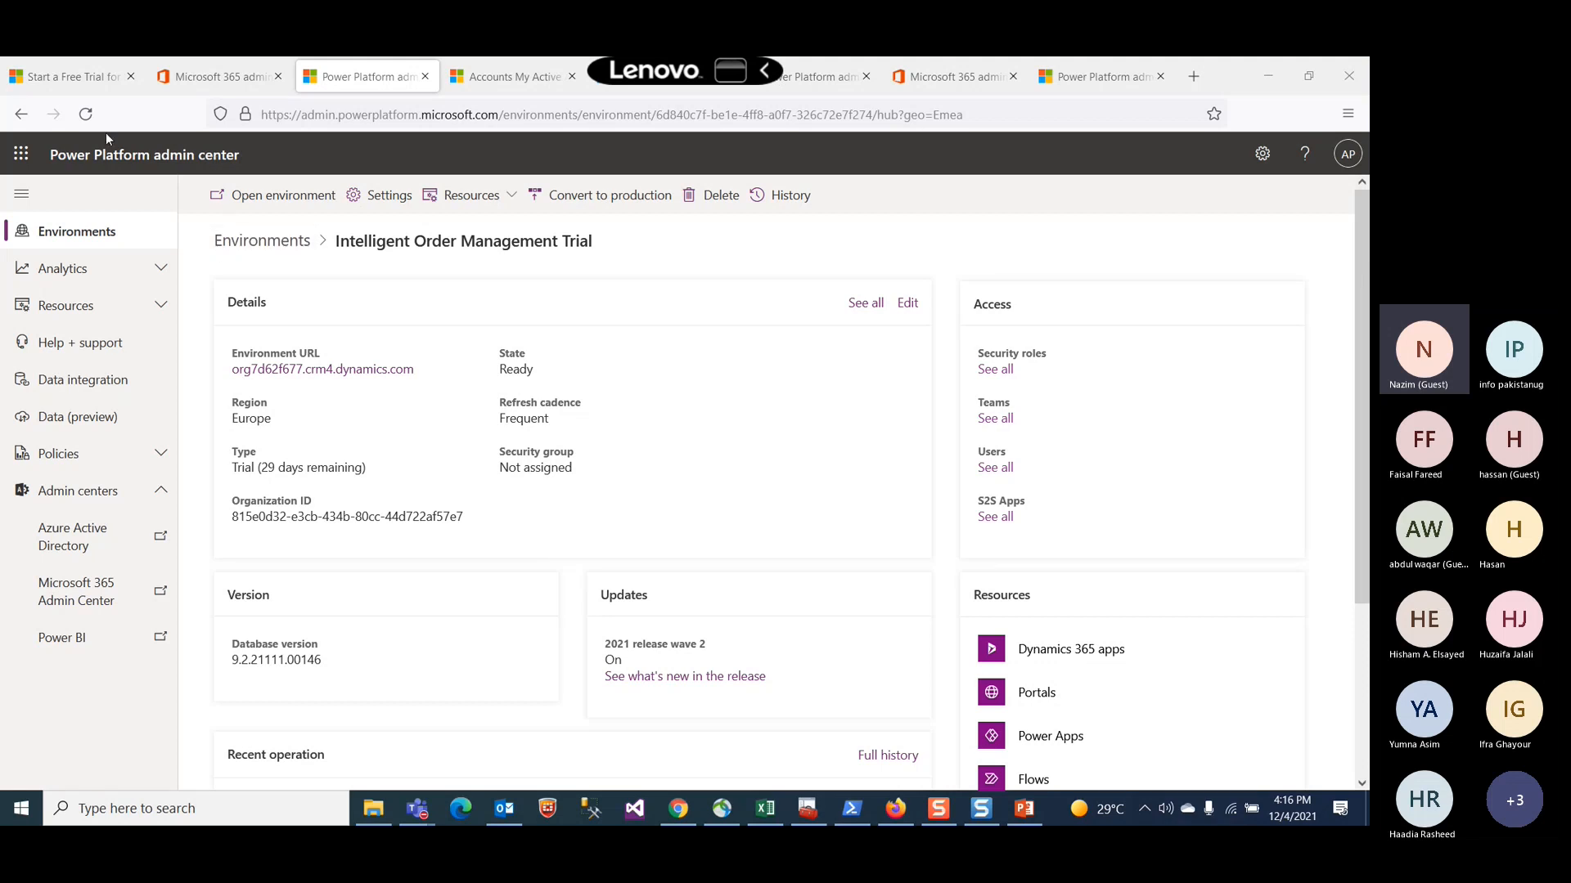
Step: Start a new environment named pkugdemo2 of type Trial (subscription-based) and continue to its database settings
left_click(89, 78)
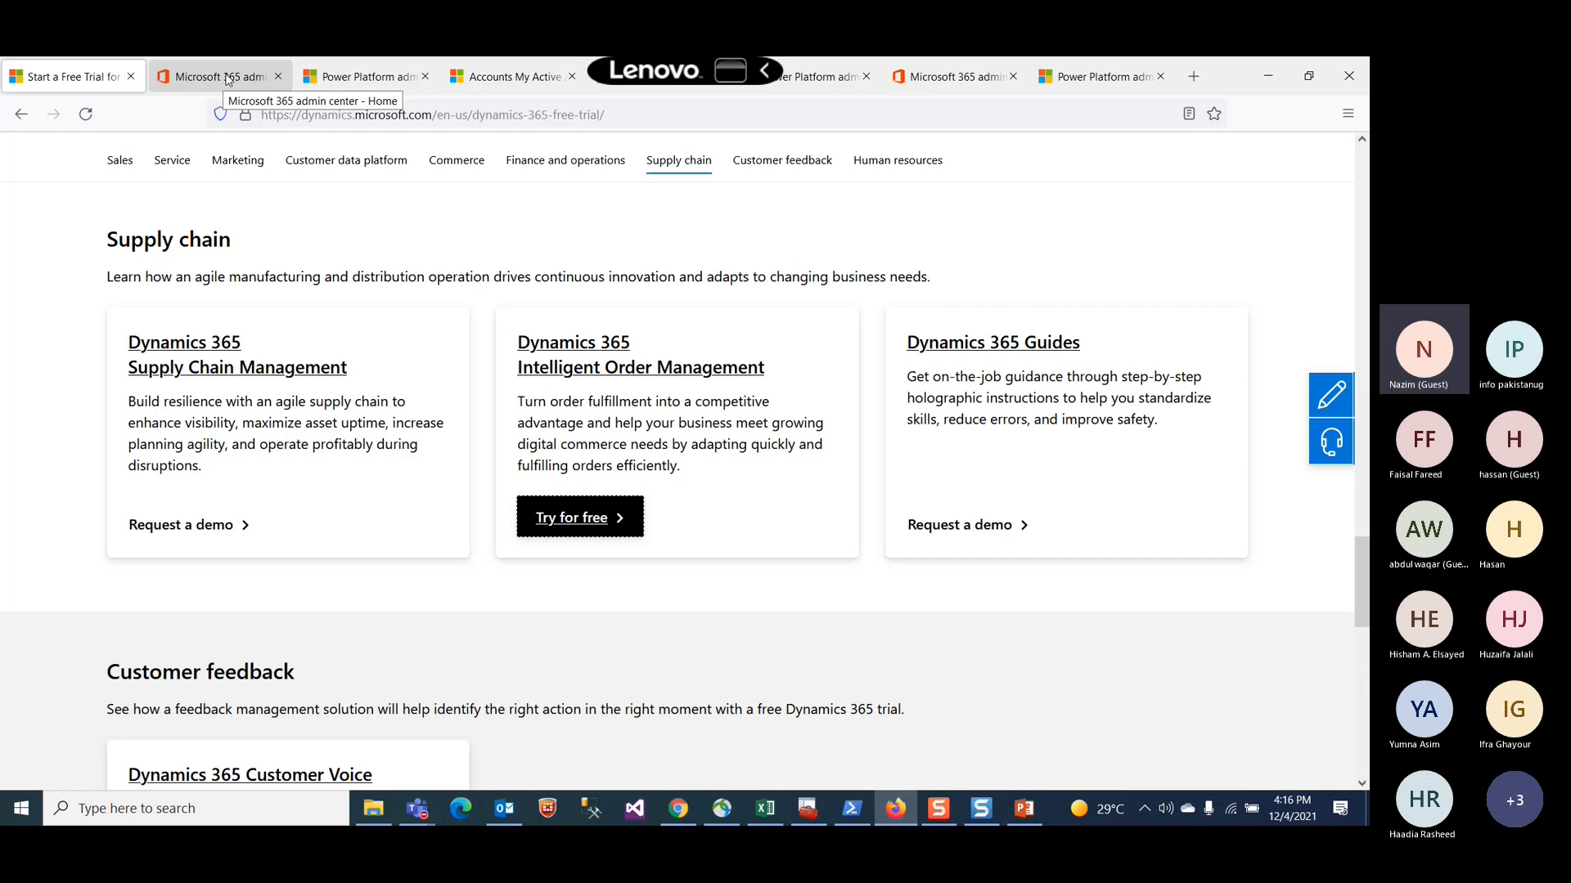
left_click(379, 81)
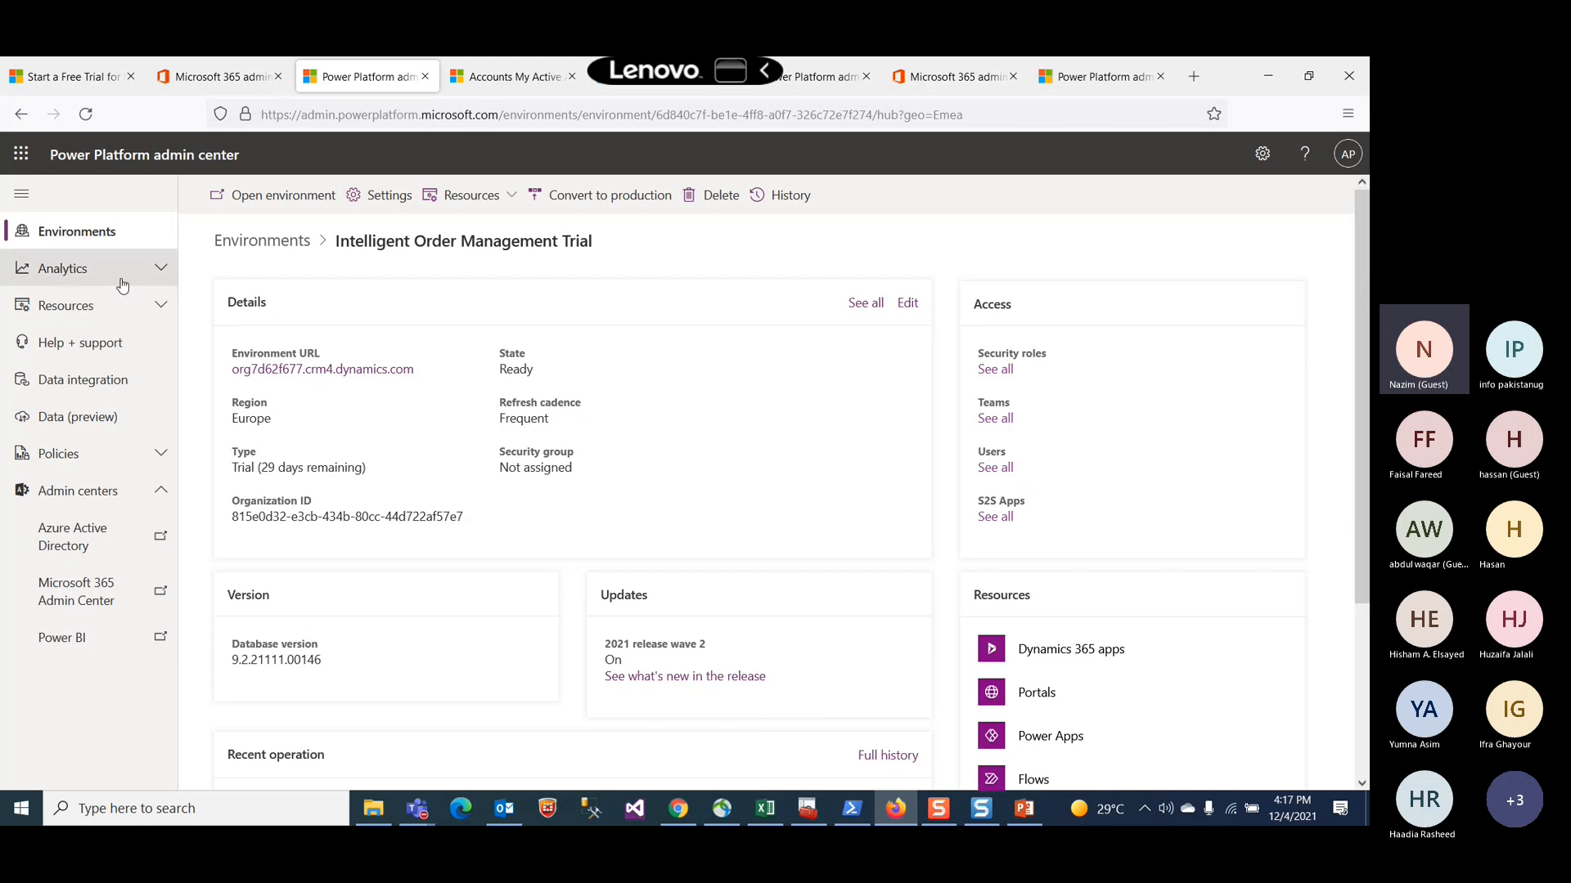
left_click(52, 235)
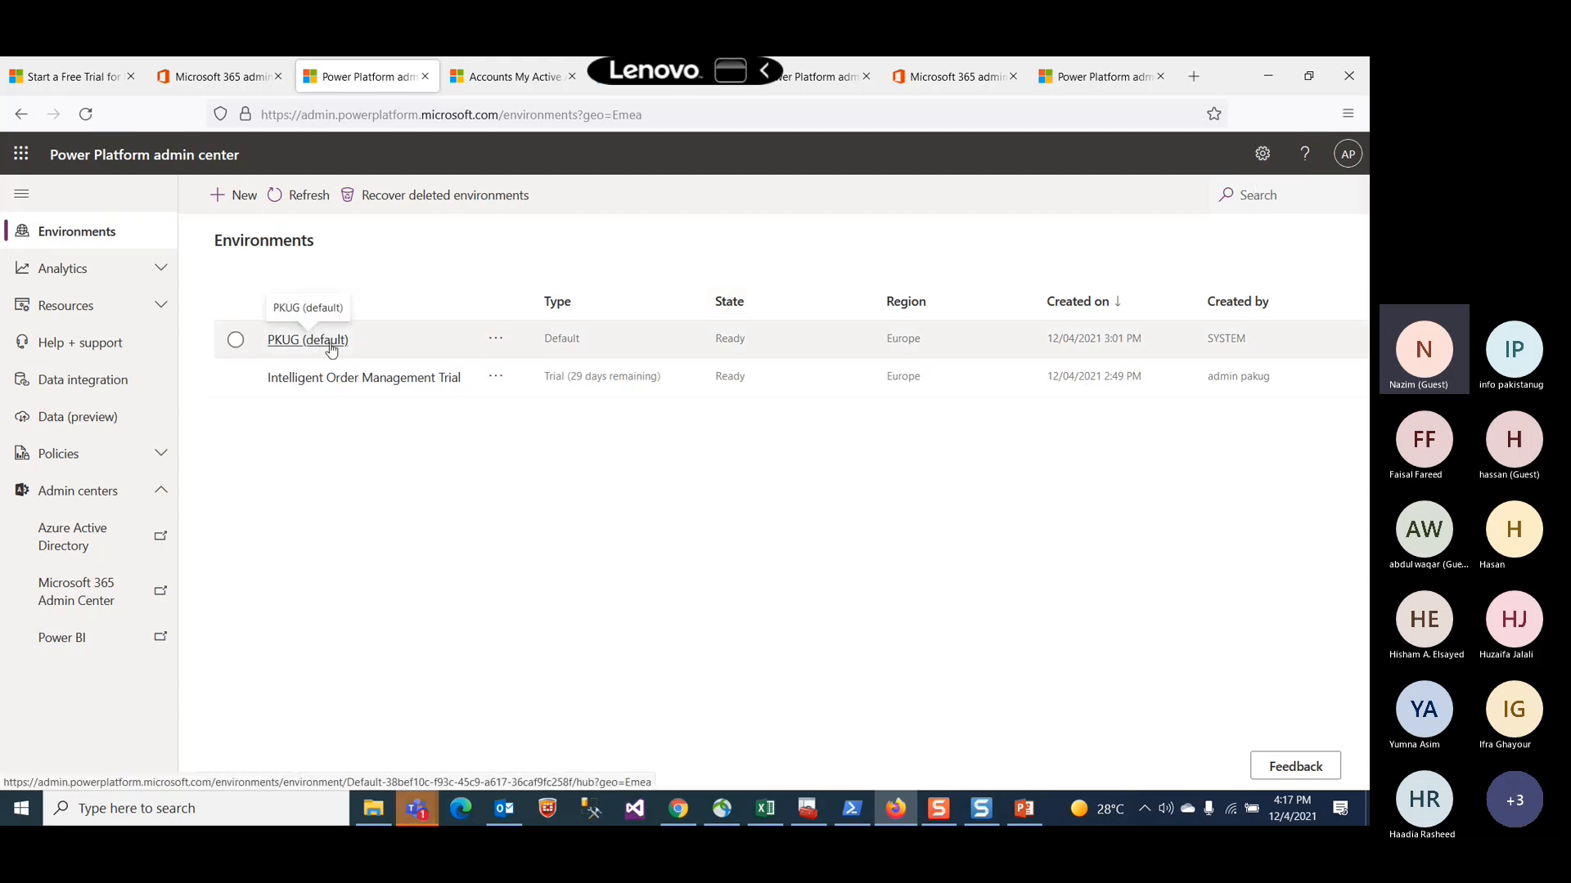
left_click(237, 195)
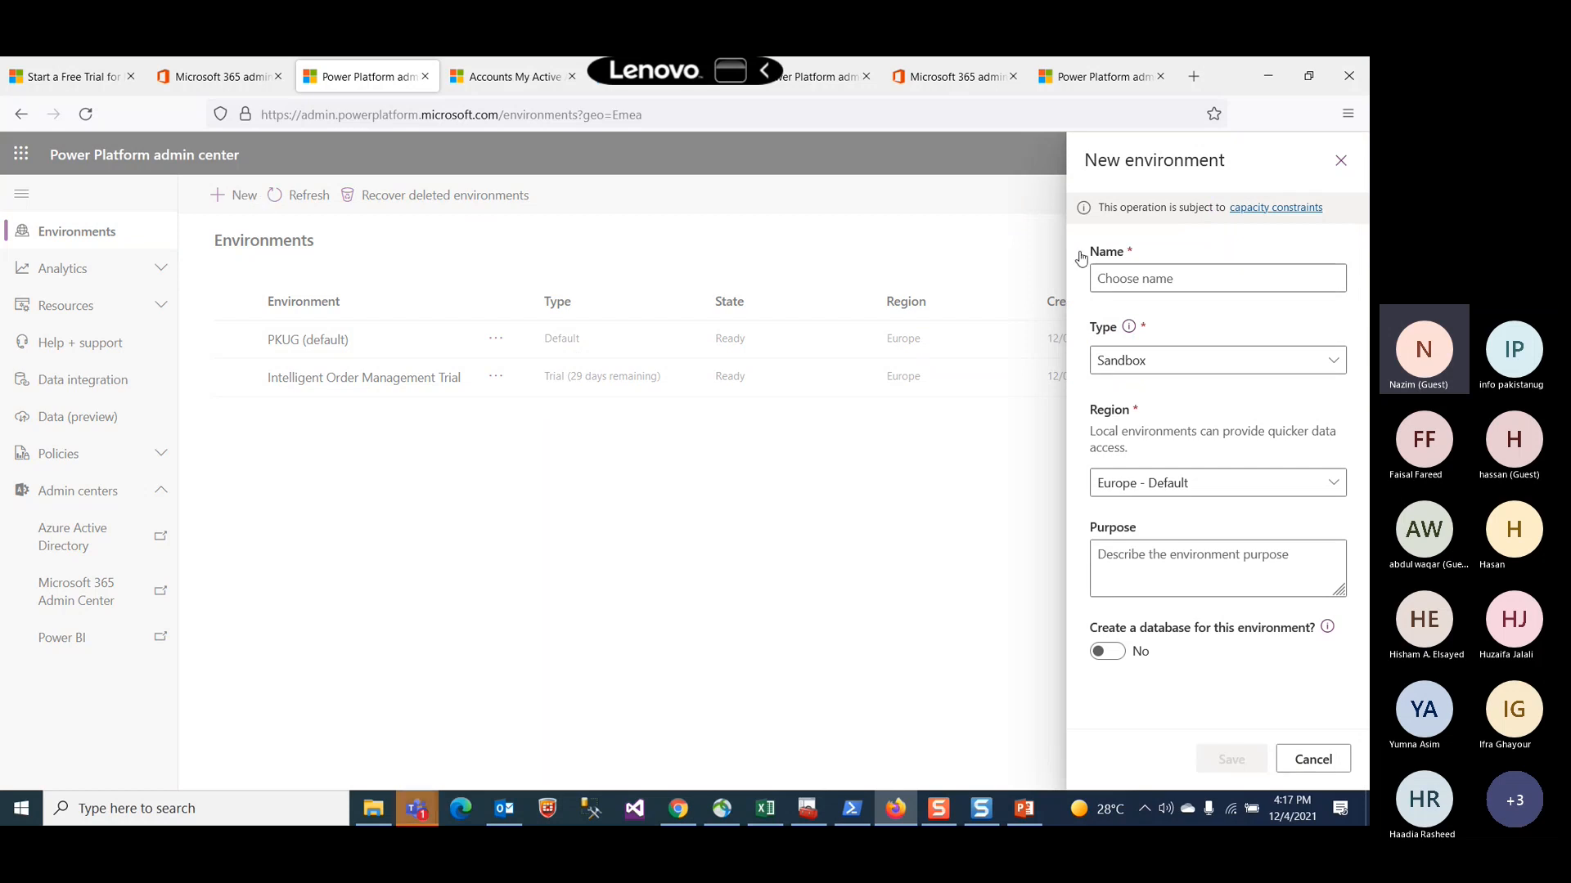
left_click(1140, 280)
type("pkug")
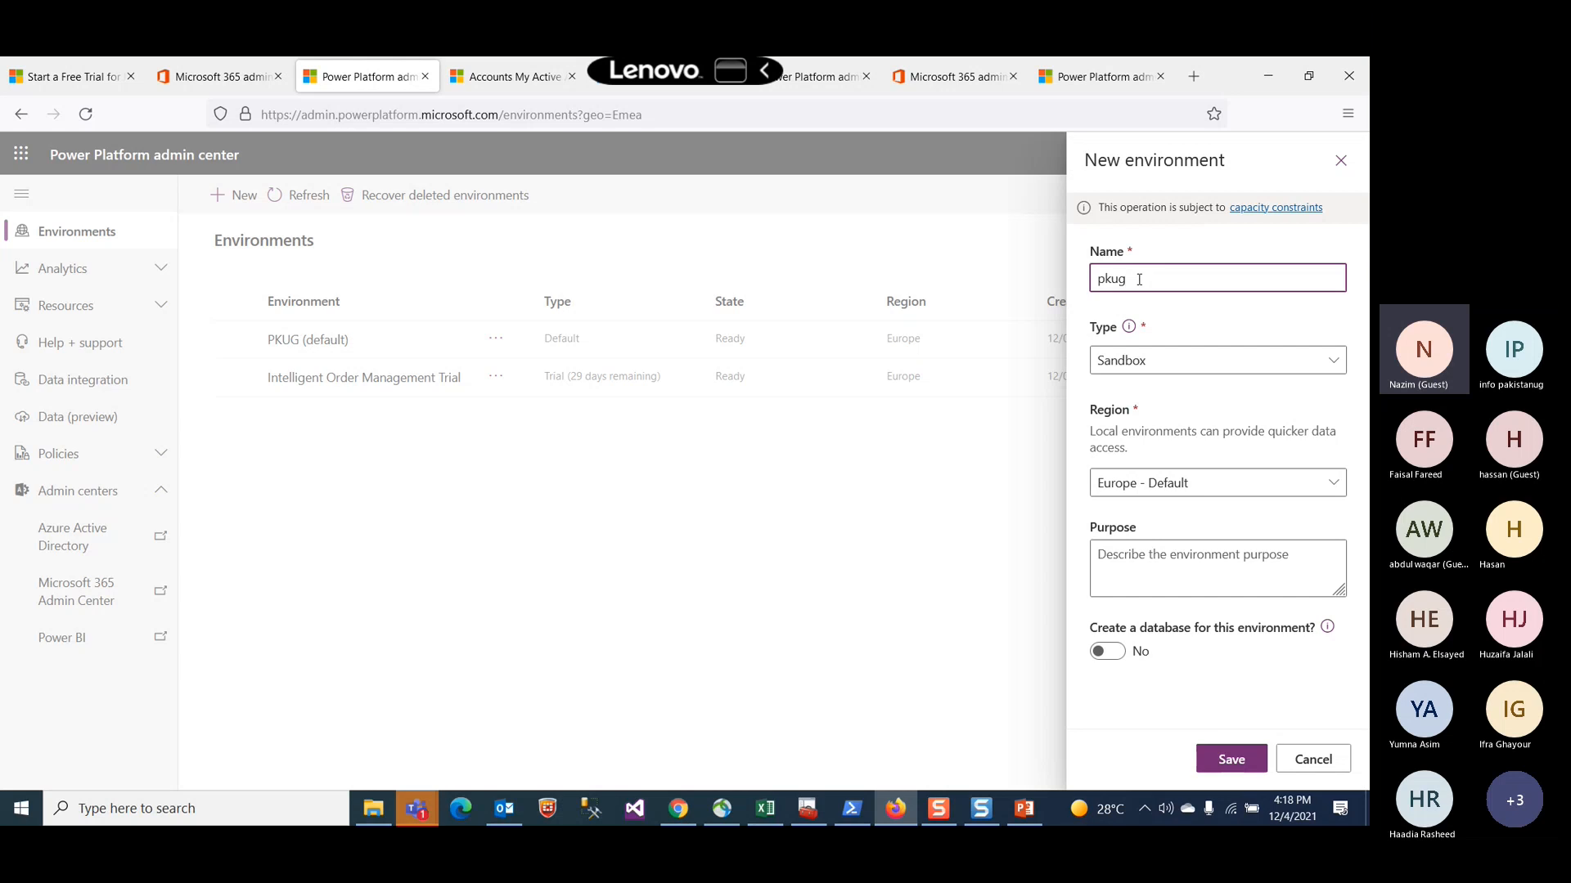
type("demo2")
left_click(1235, 370)
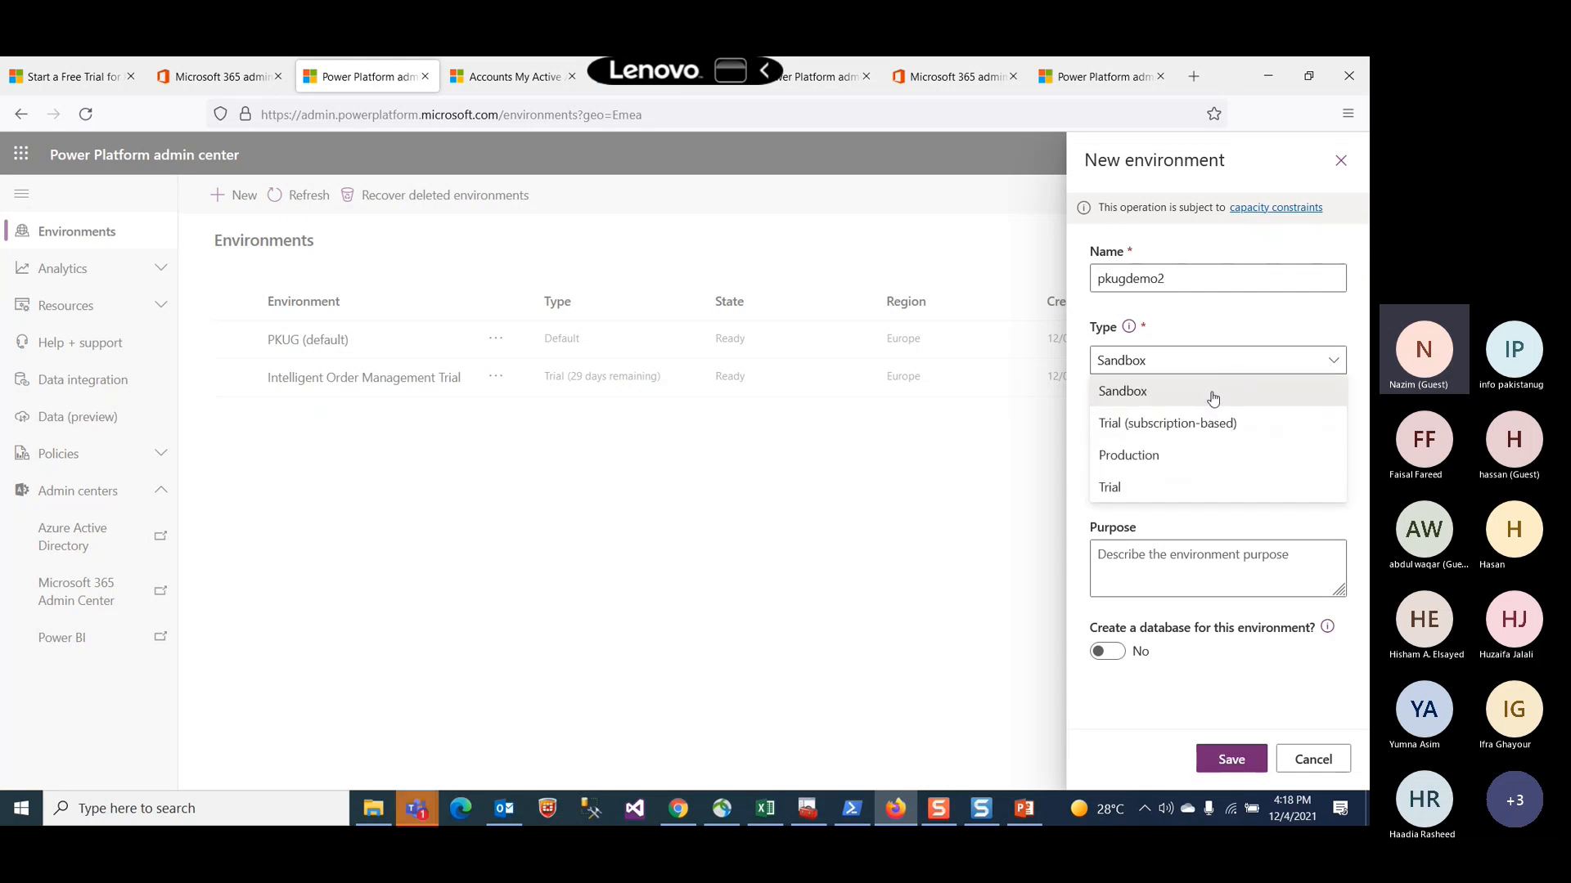
left_click(1162, 424)
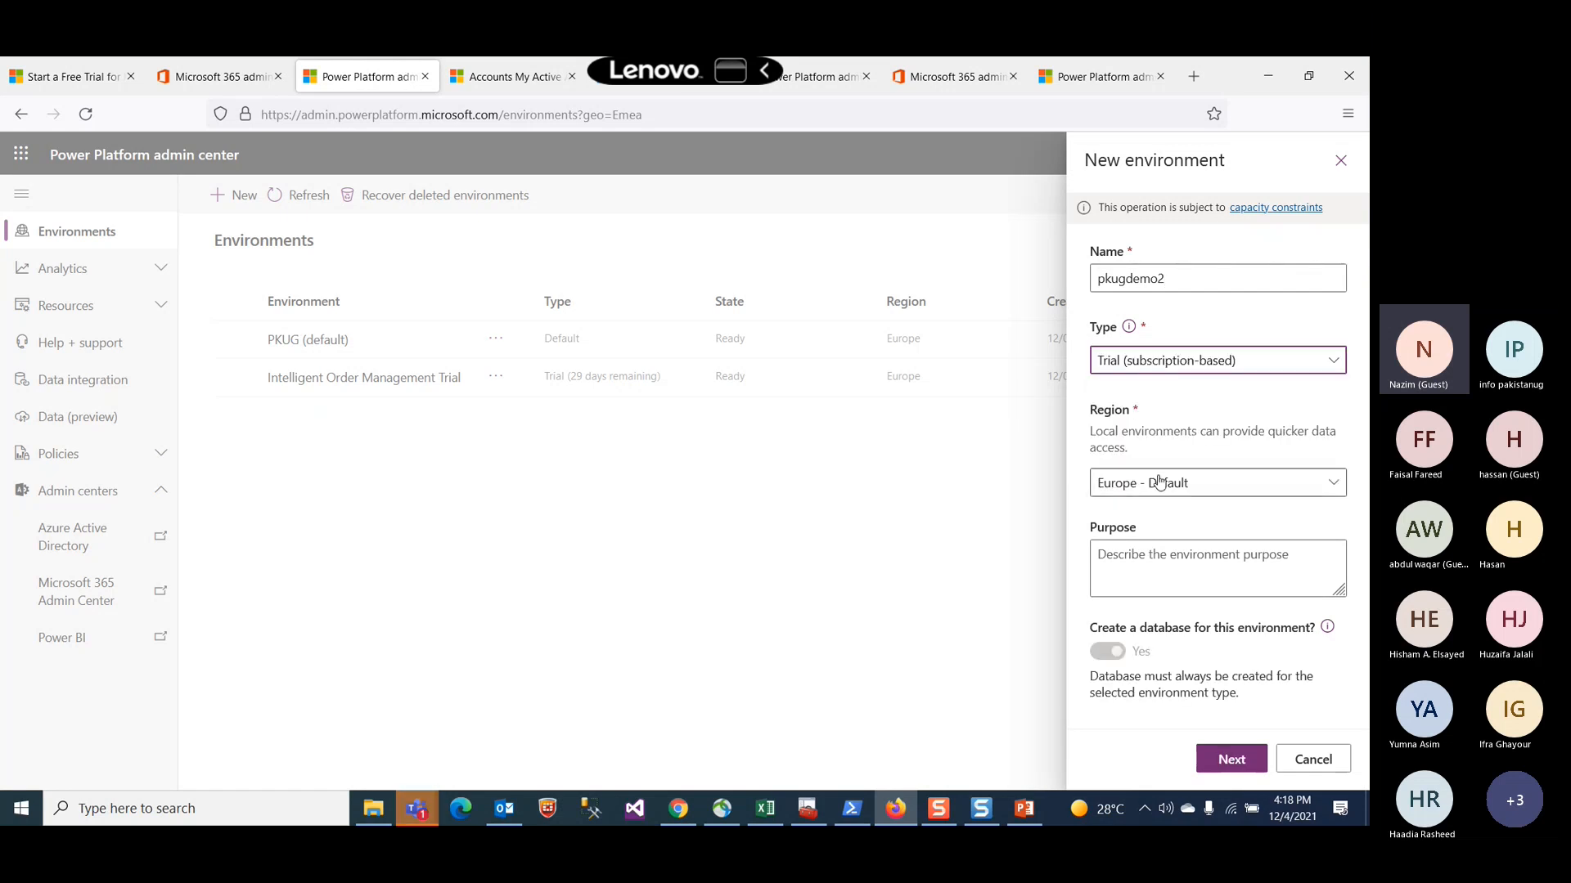
left_click(1230, 757)
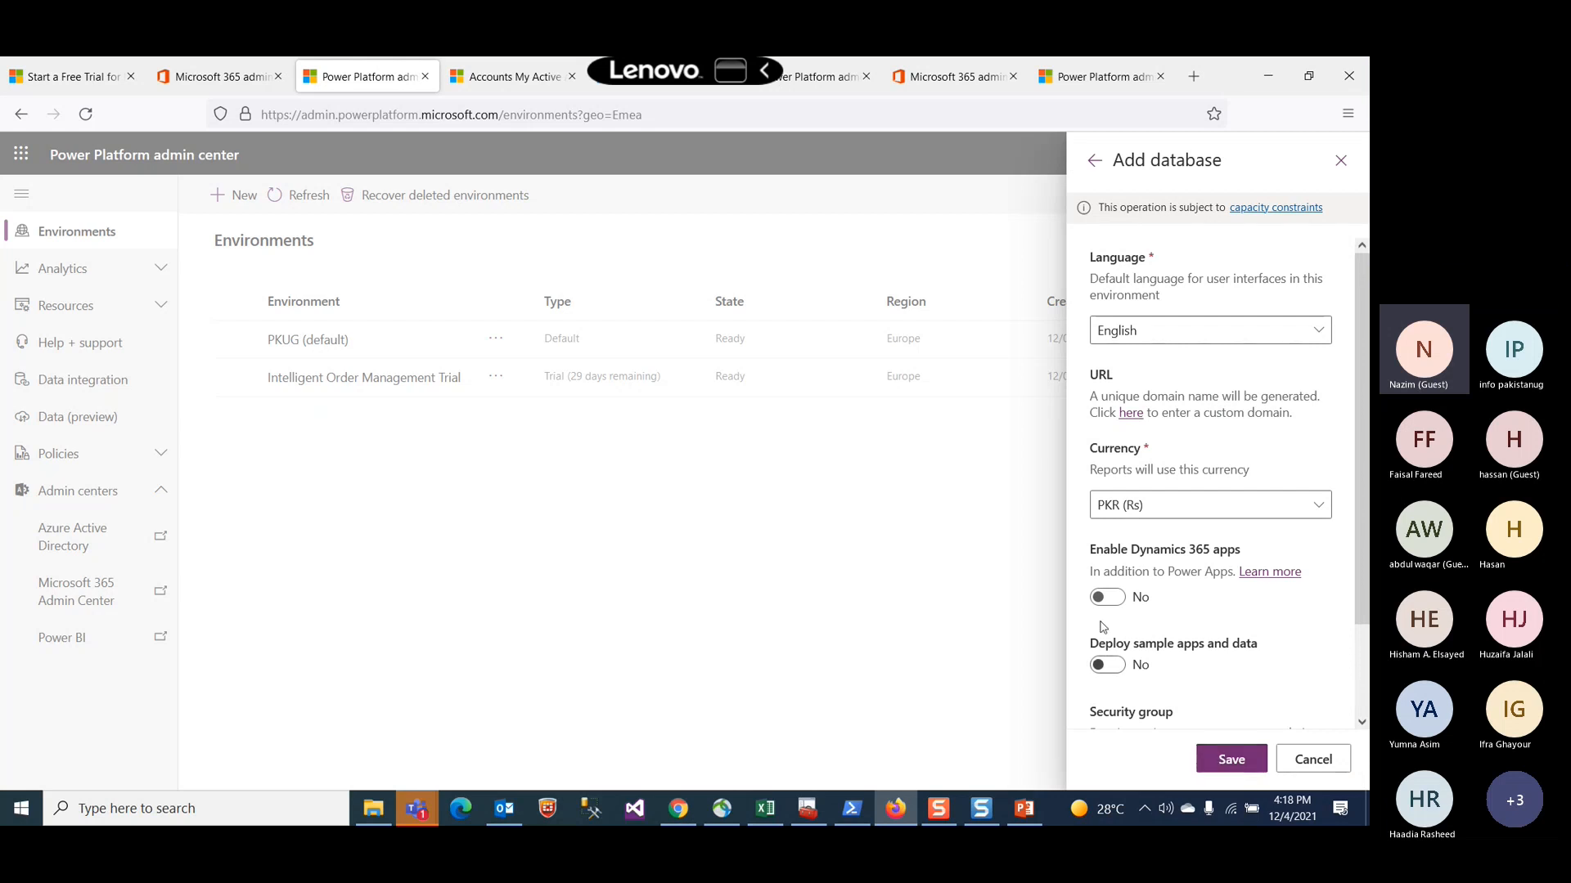
Step: Enable Dynamics 365 apps, set automatic deployment to All enterprise applications, and save the new environment
left_click(1117, 599)
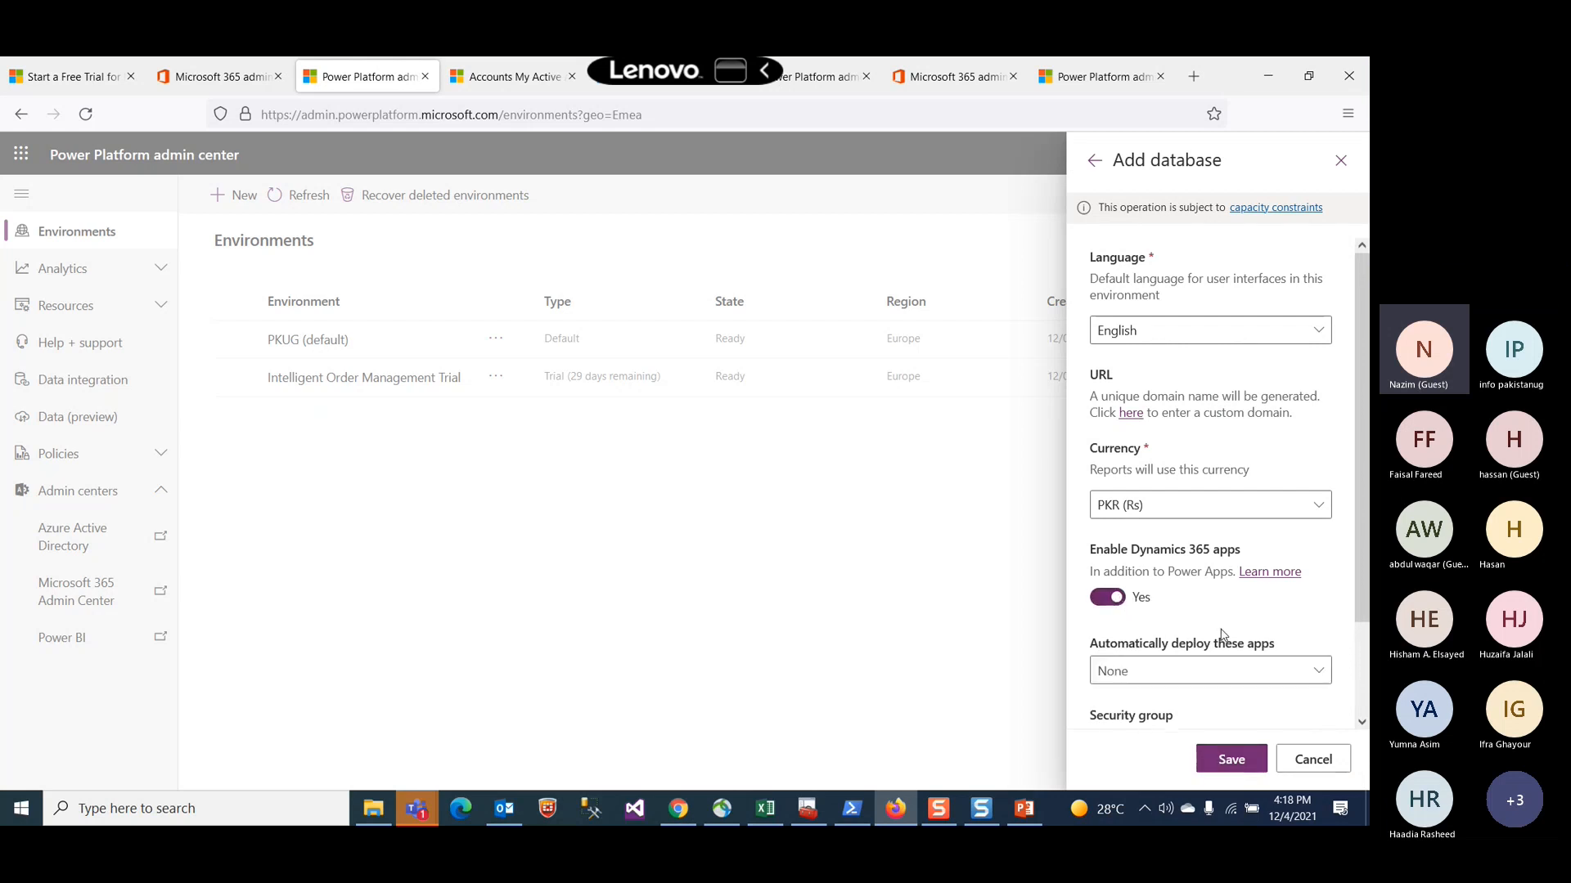
scroll(1222, 641, "down", 1)
left_click(1237, 582)
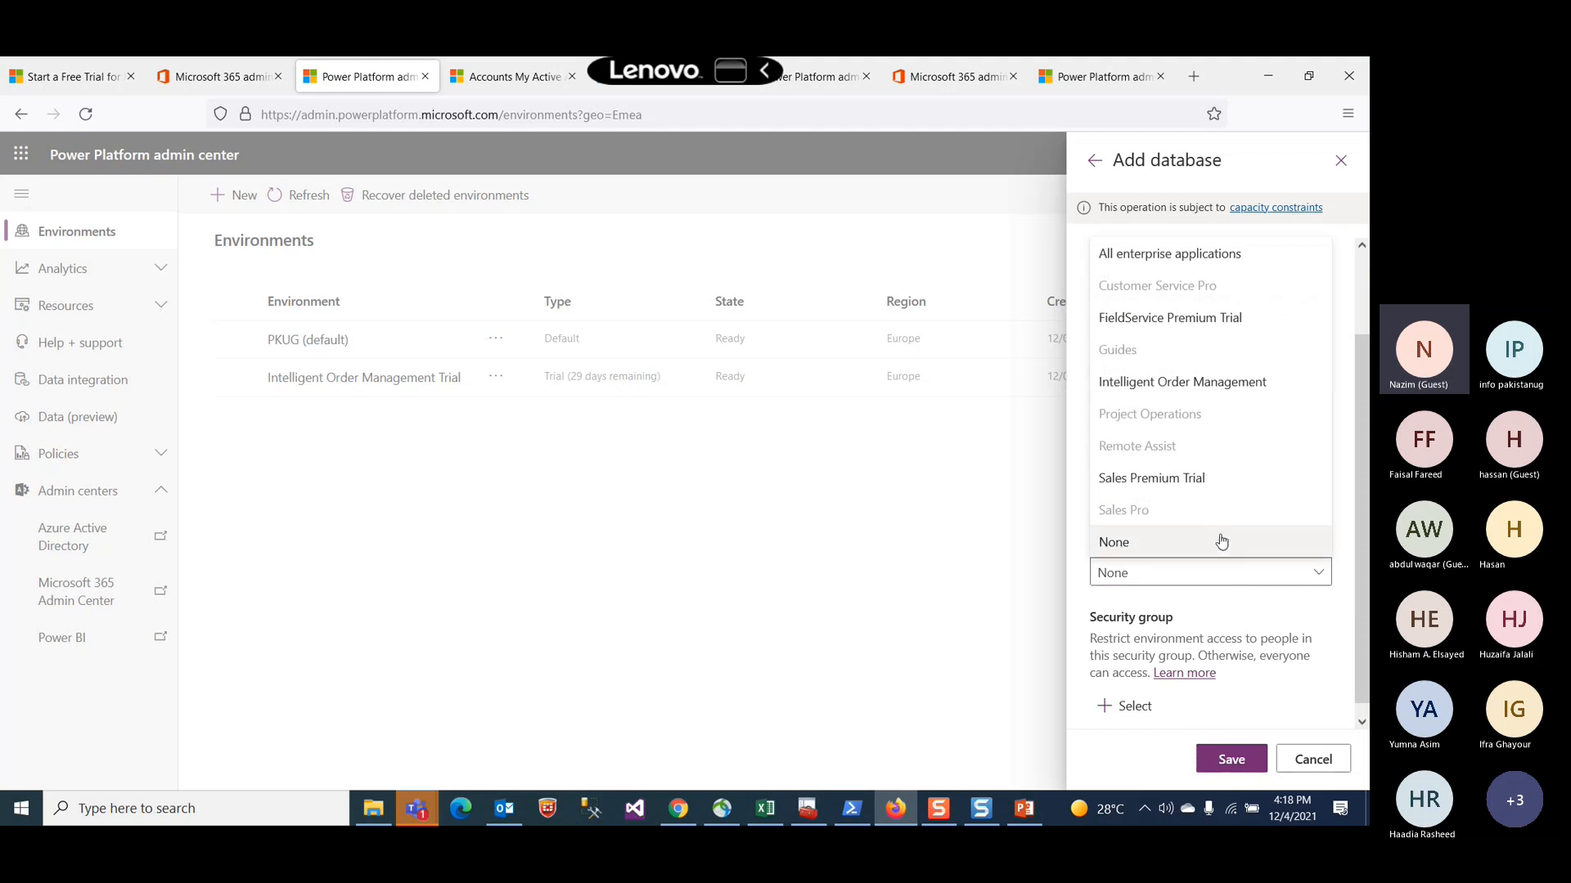
left_click(1162, 253)
left_click(1222, 754)
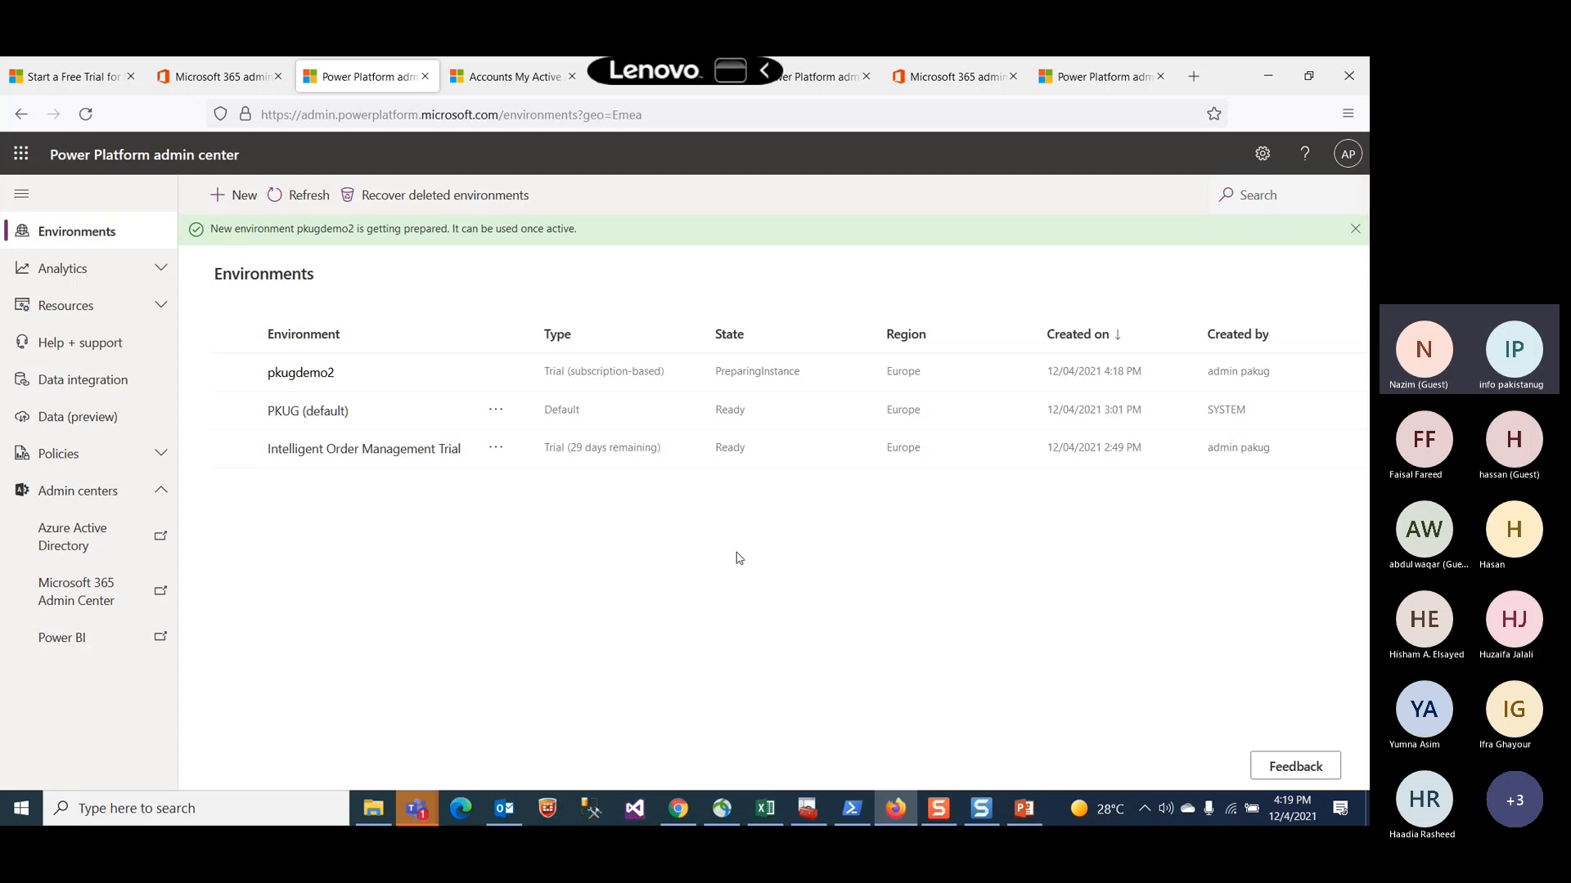
Step: Refresh the environments list and open the Intelligent Order Management Trial environment's details
left_click(294, 210)
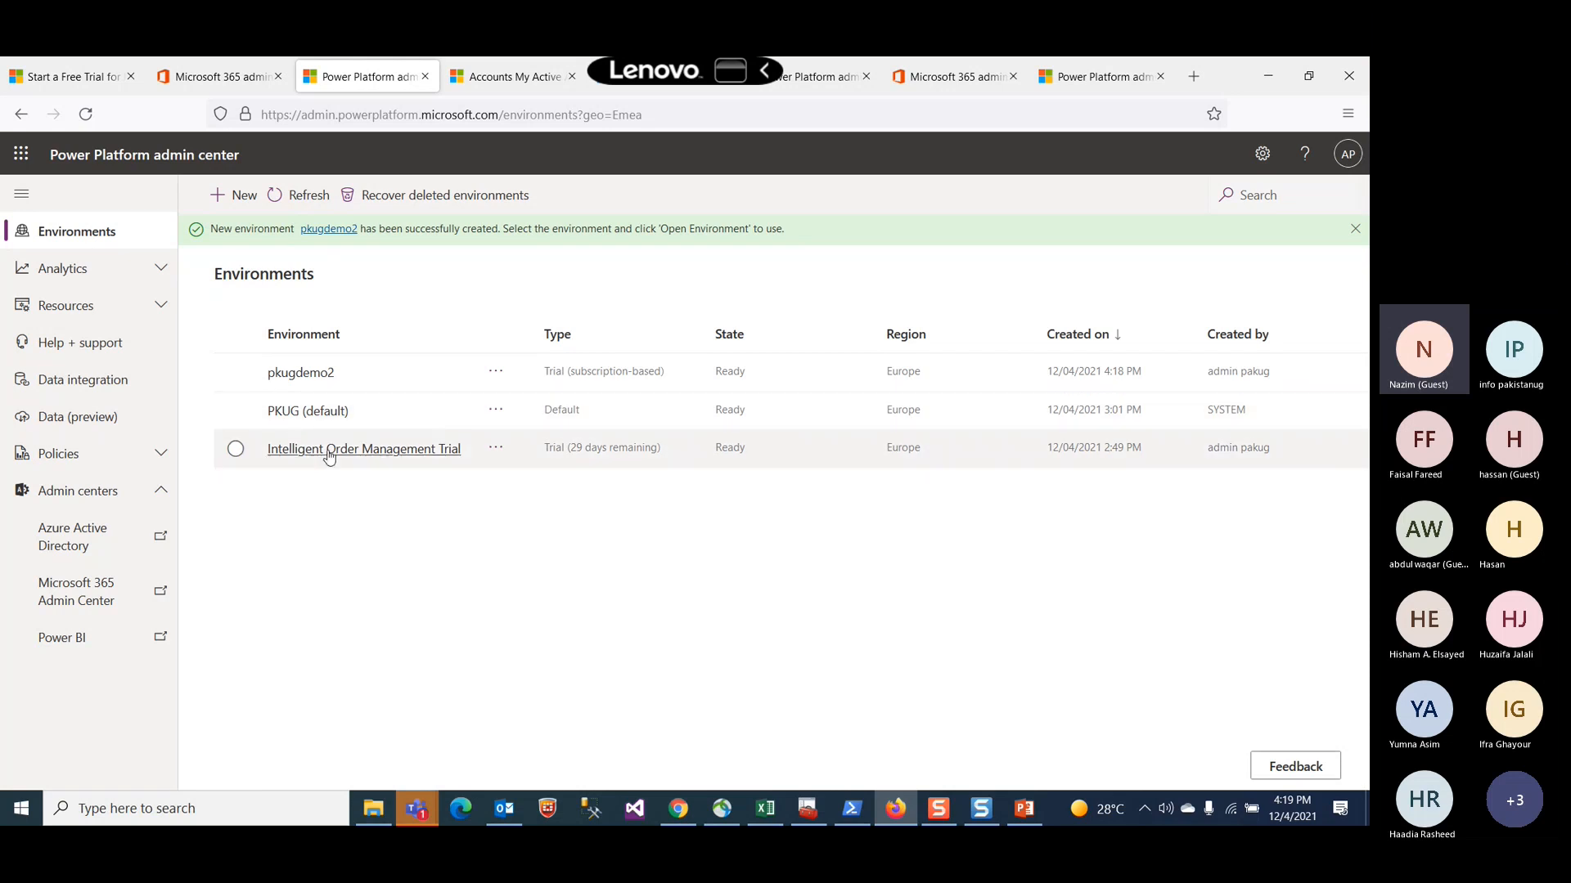
left_click(432, 448)
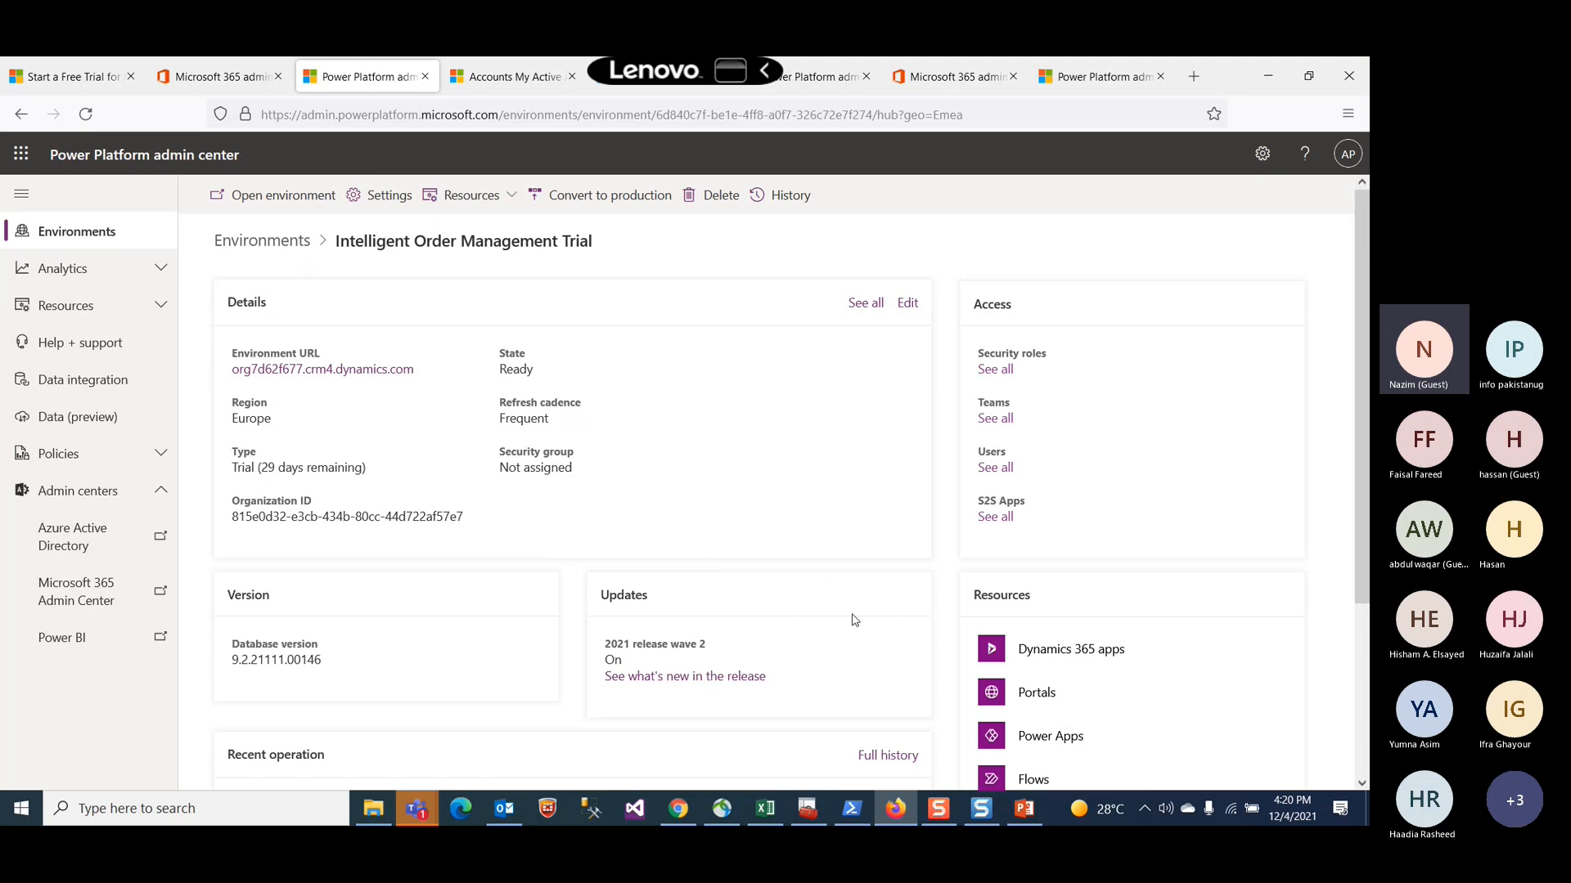
Step: Open the Microsoft 365 Admin Center from the admin centers list in a new tab and switch to it
left_click(992, 116)
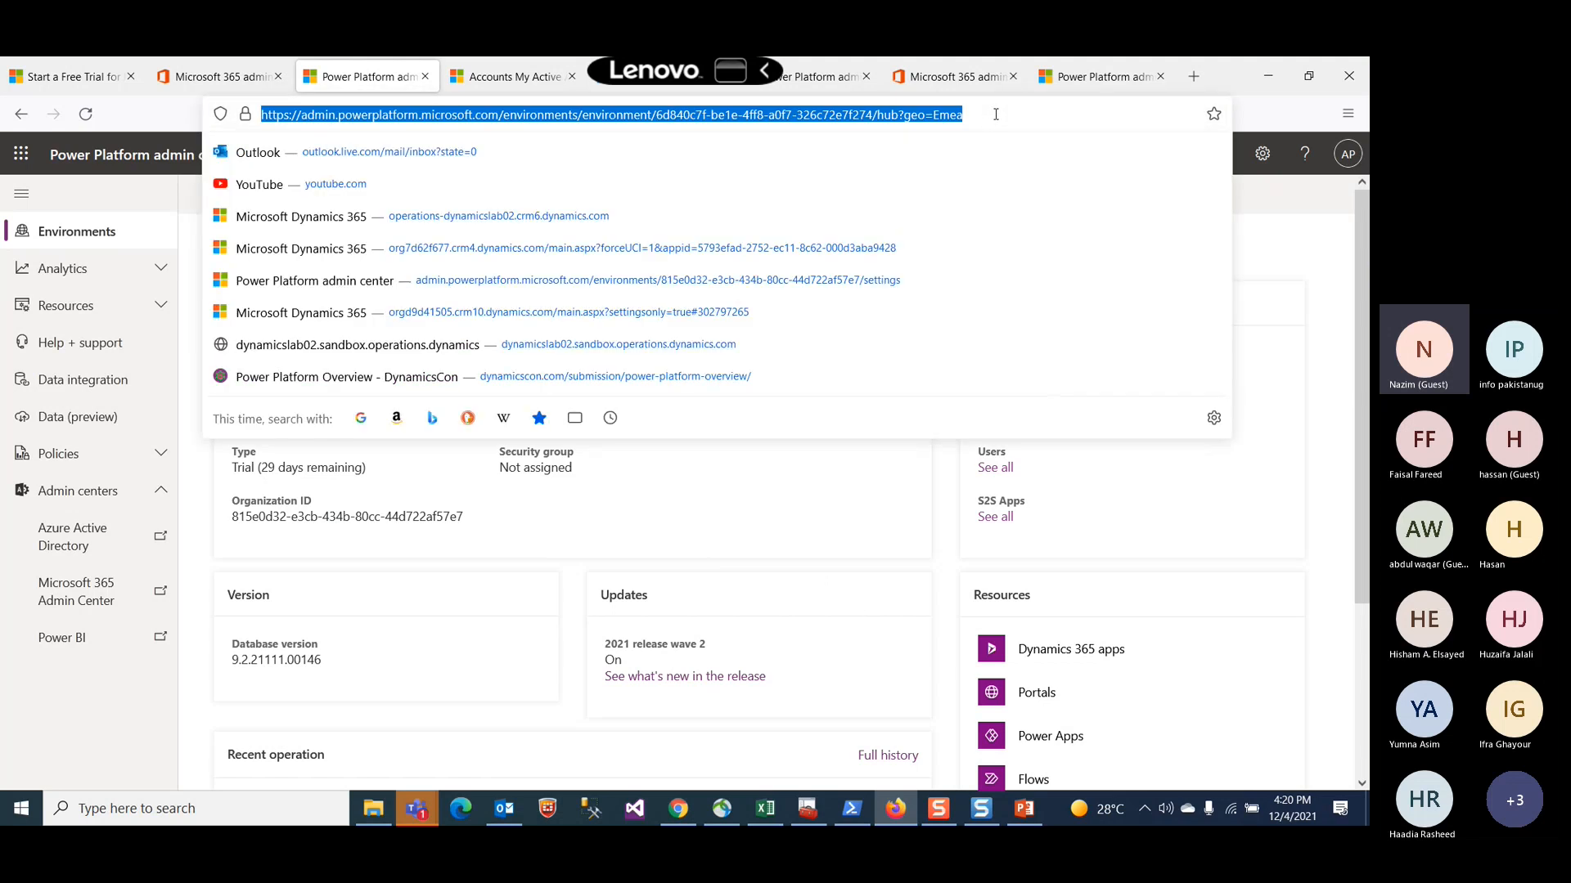
left_click(1306, 251)
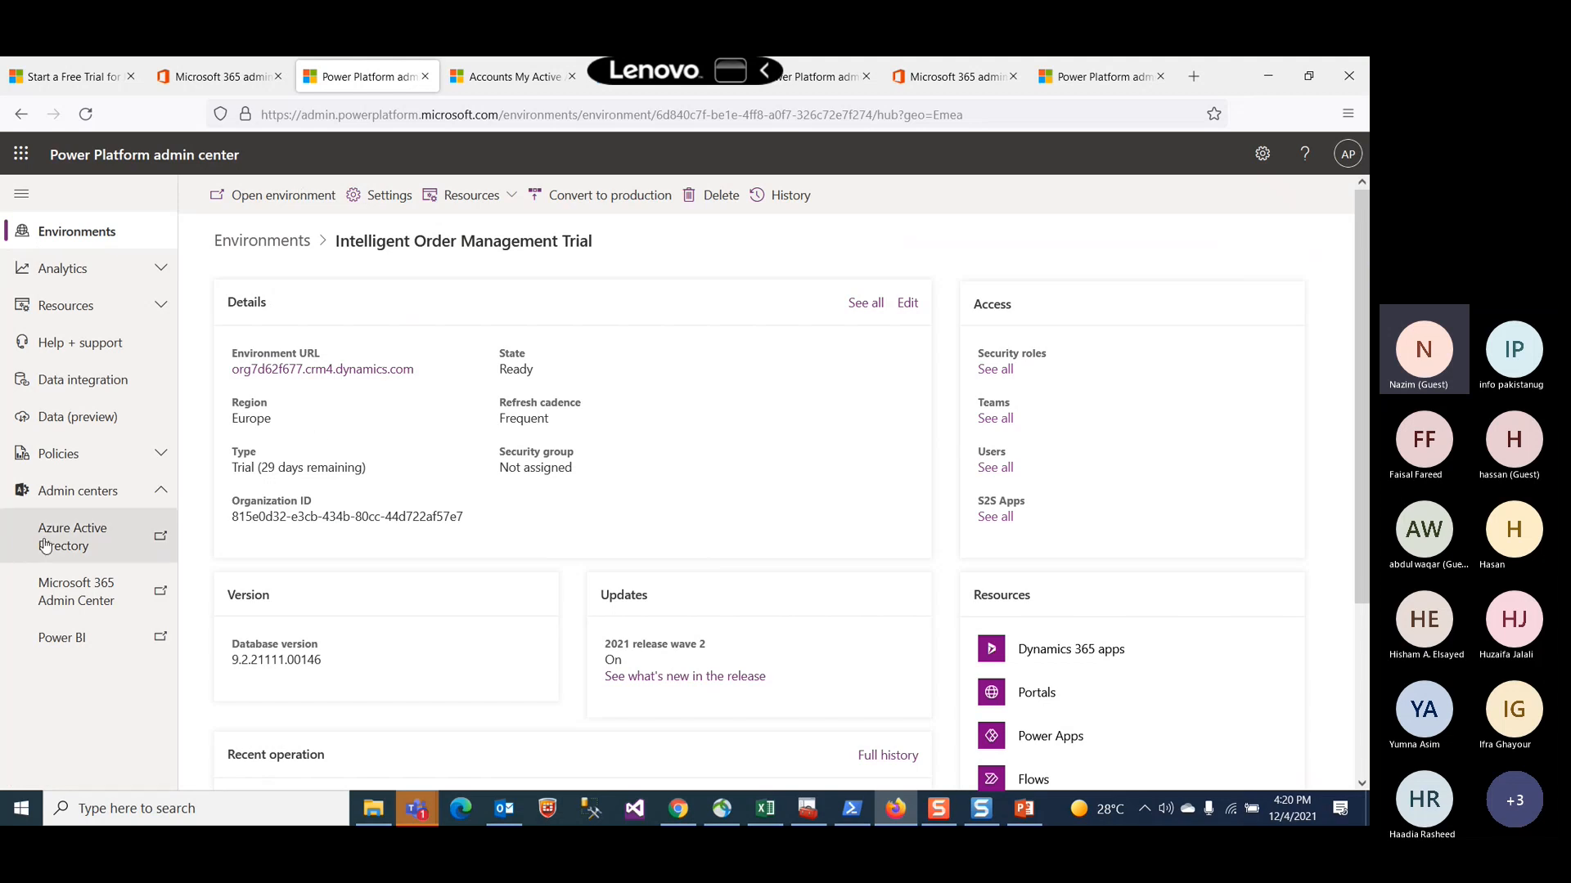
left_click(59, 495)
left_click(59, 494)
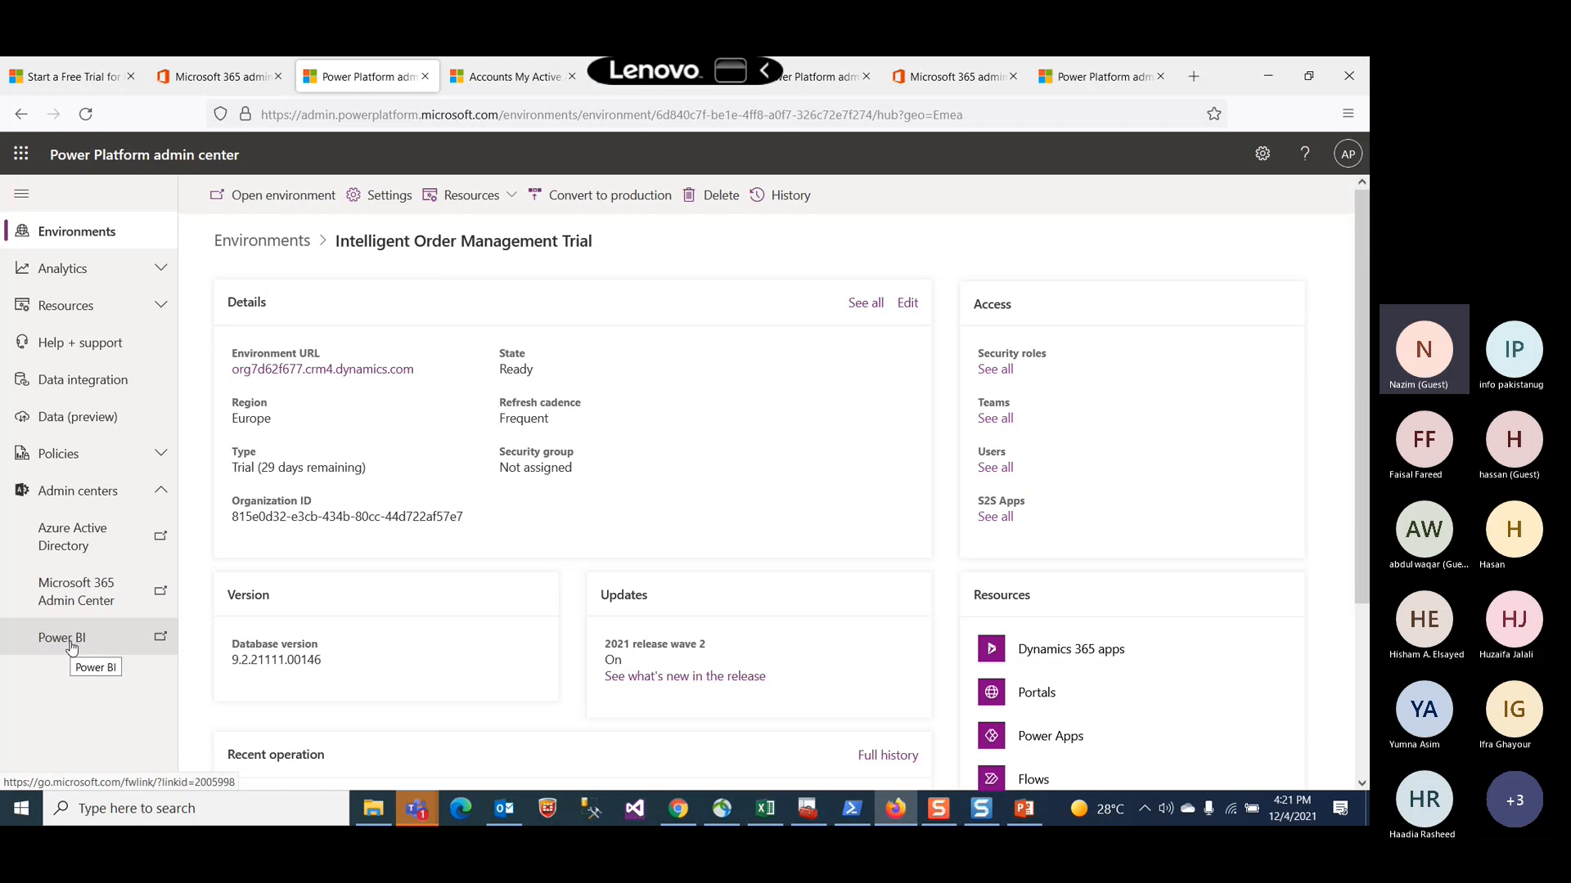
right_click(76, 595)
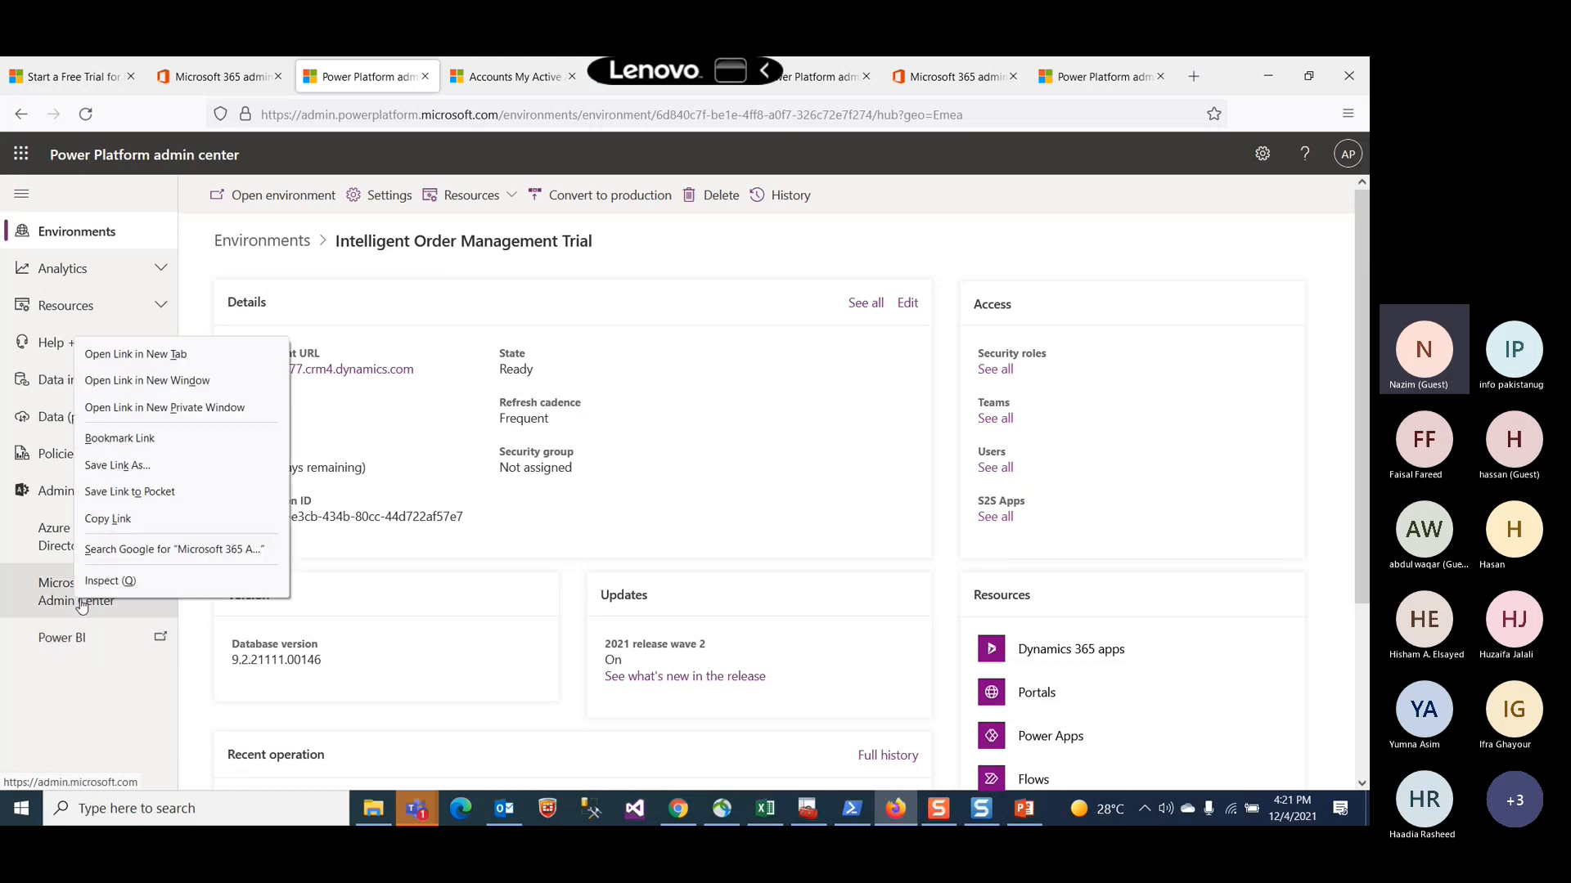
left_click(139, 355)
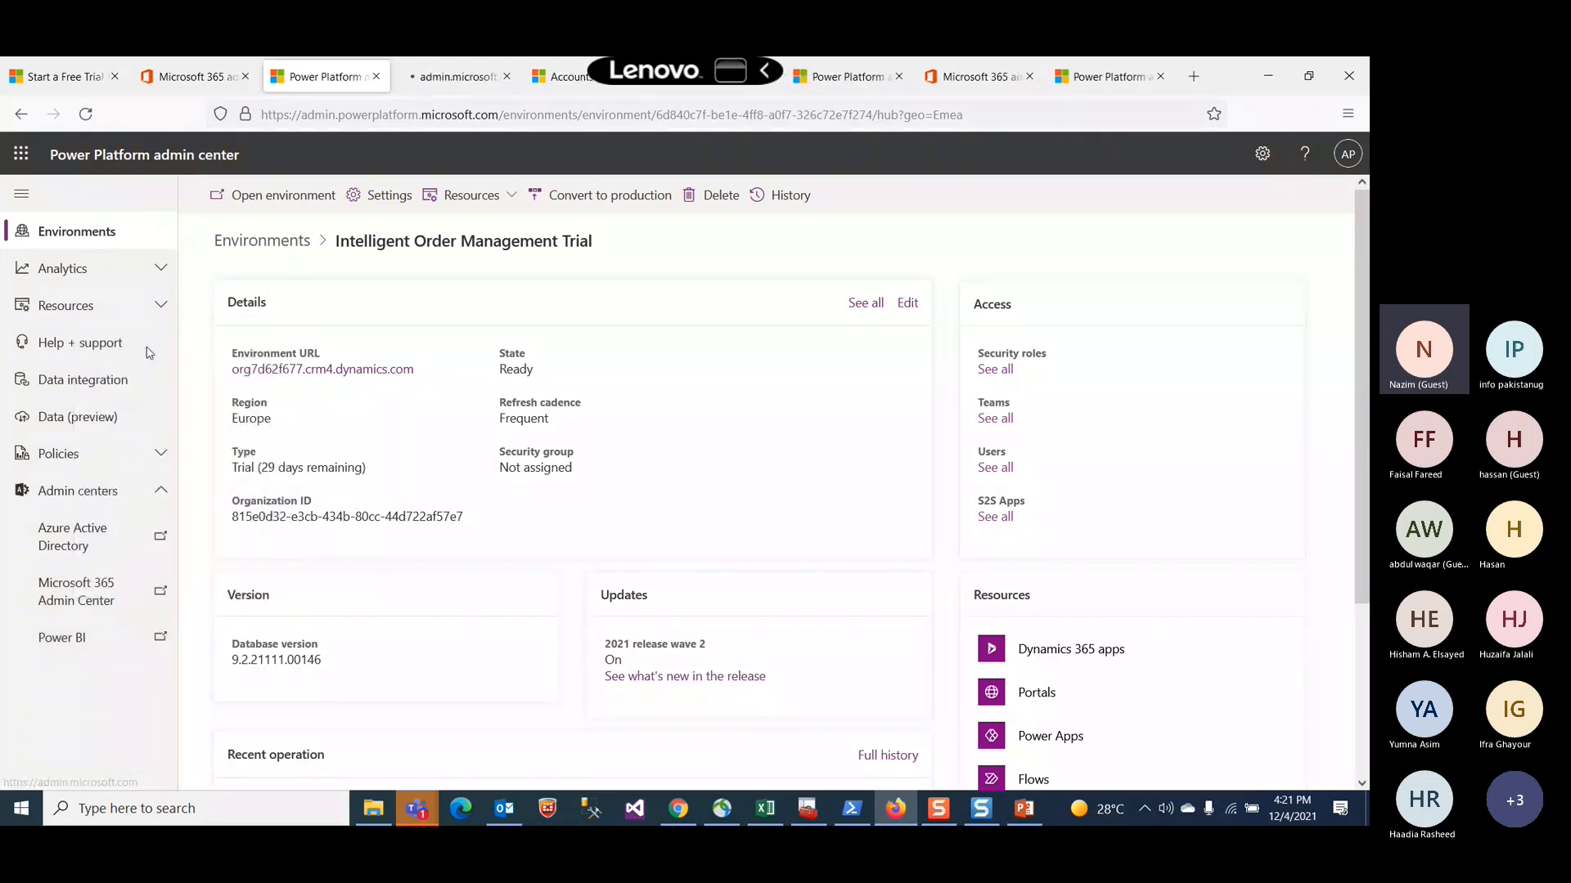
left_click(448, 77)
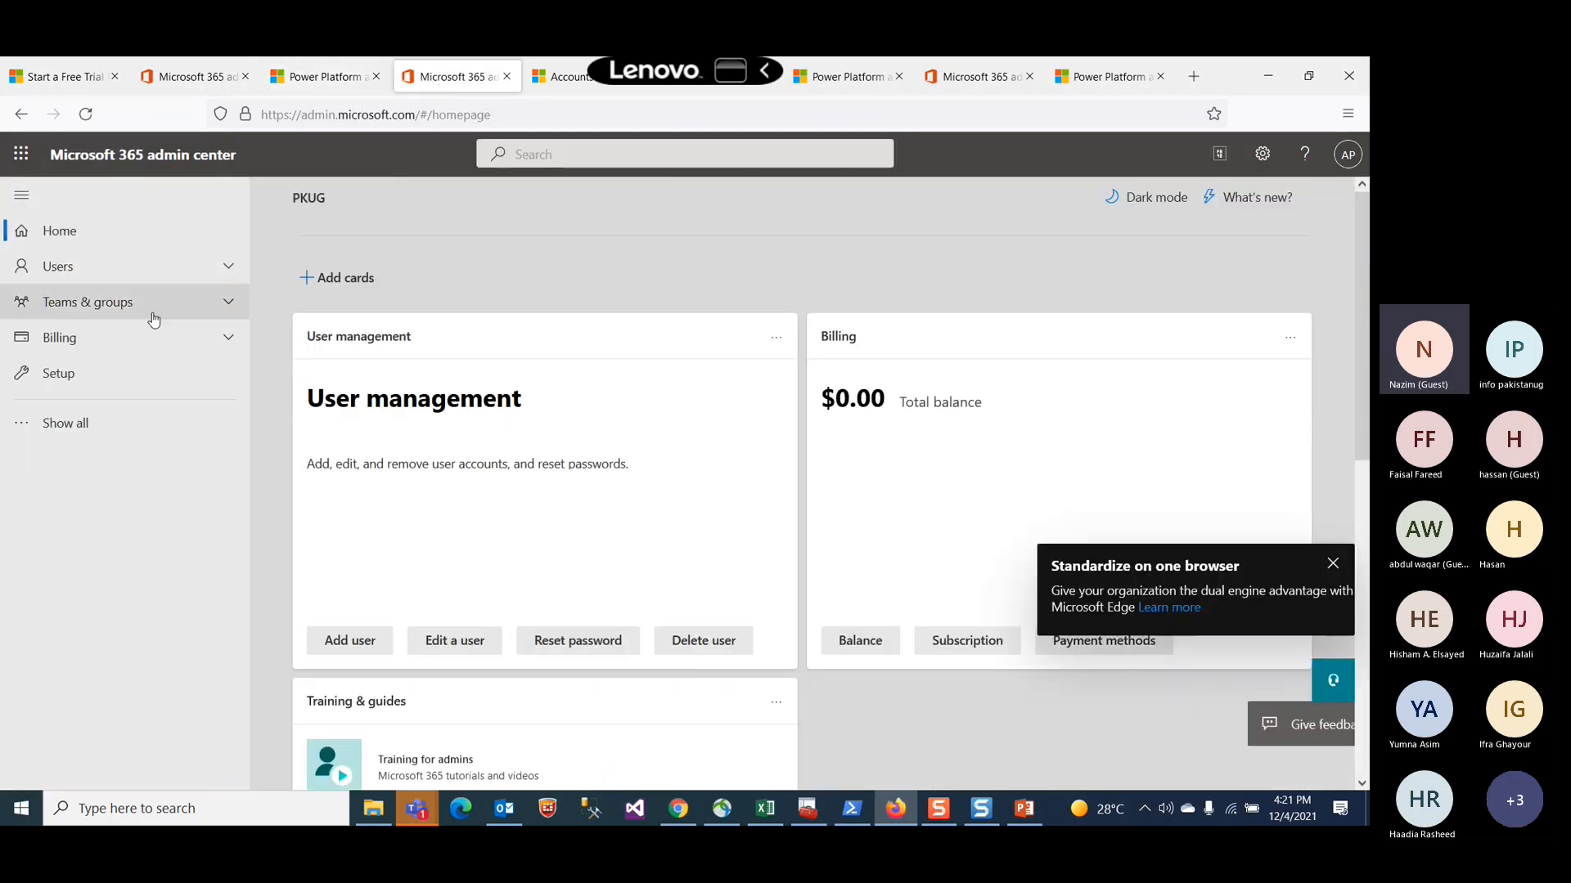
Step: Show all navigation items, go to All admin centers, and open Dynamics 365 Apps in a new tab
left_click(64, 431)
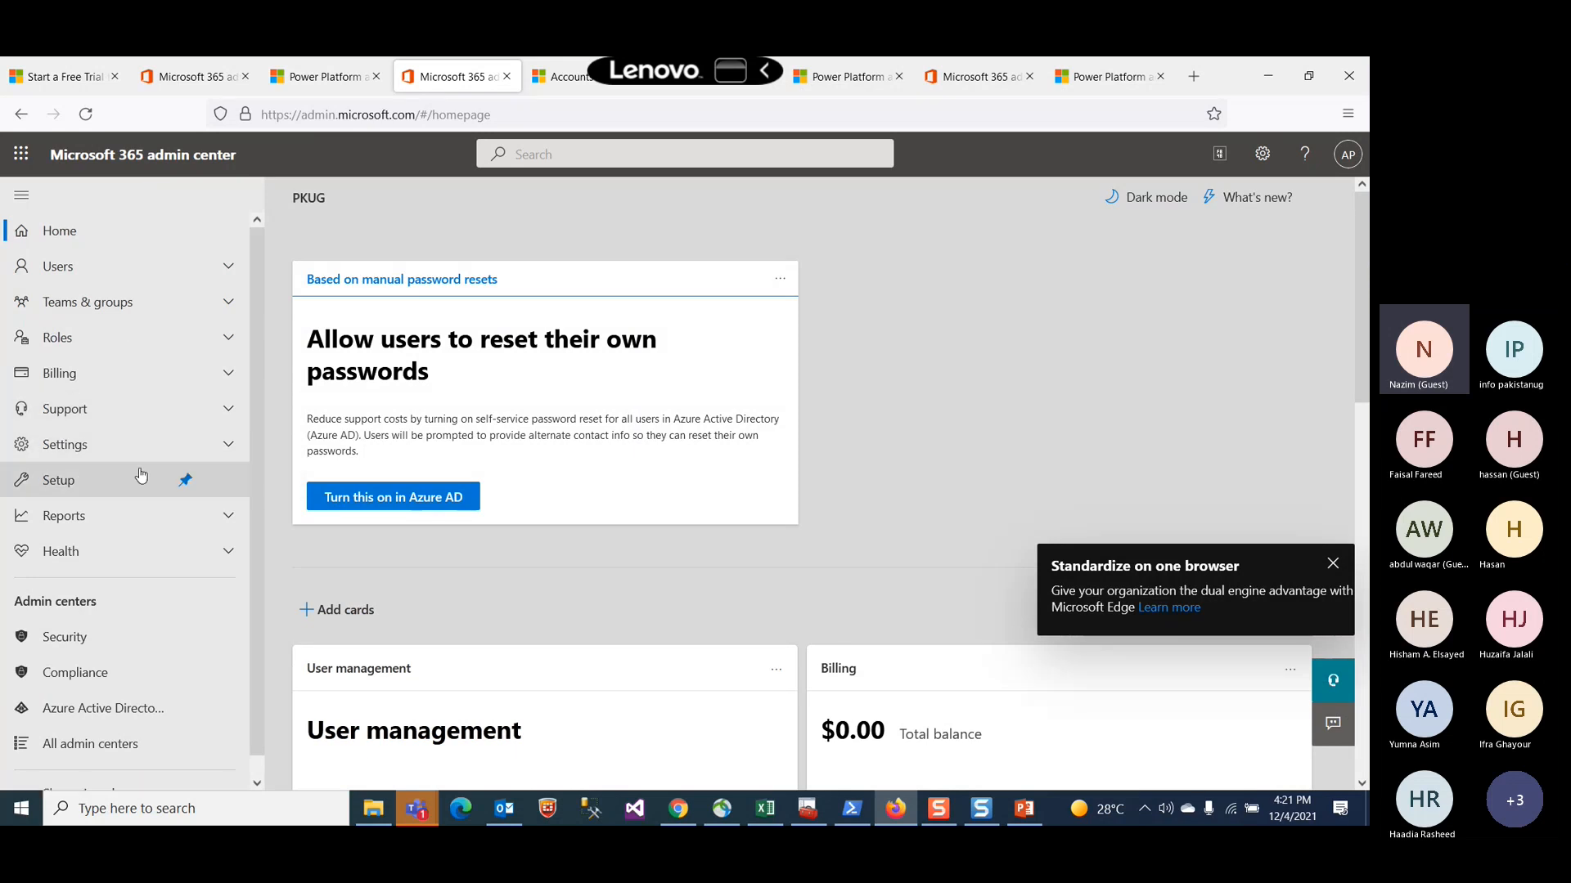
scroll(141, 474, "down", 1)
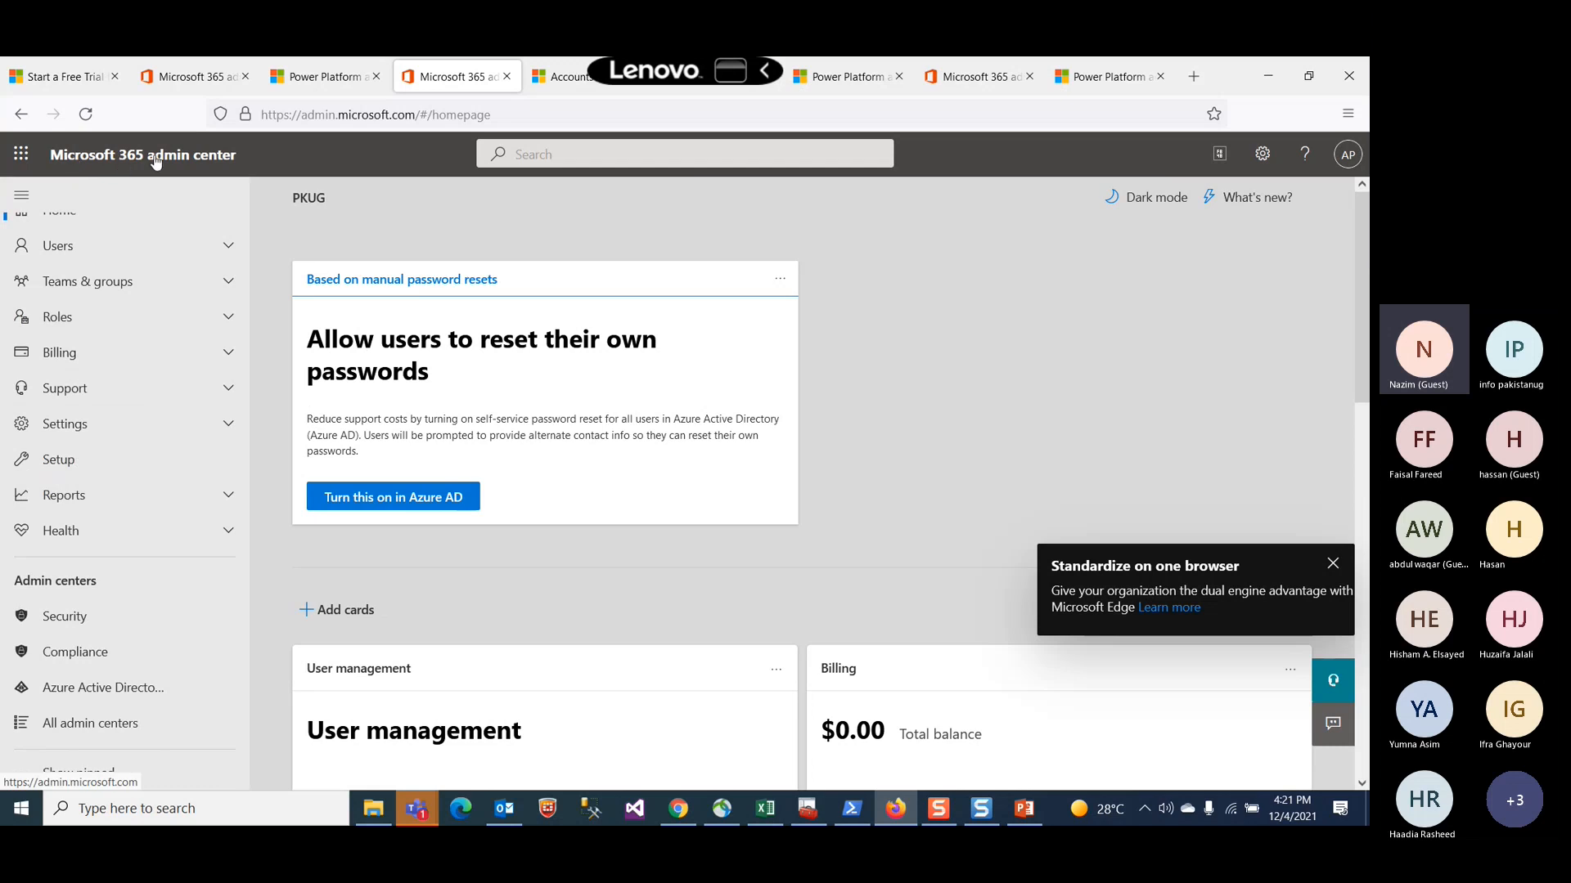
left_click(96, 728)
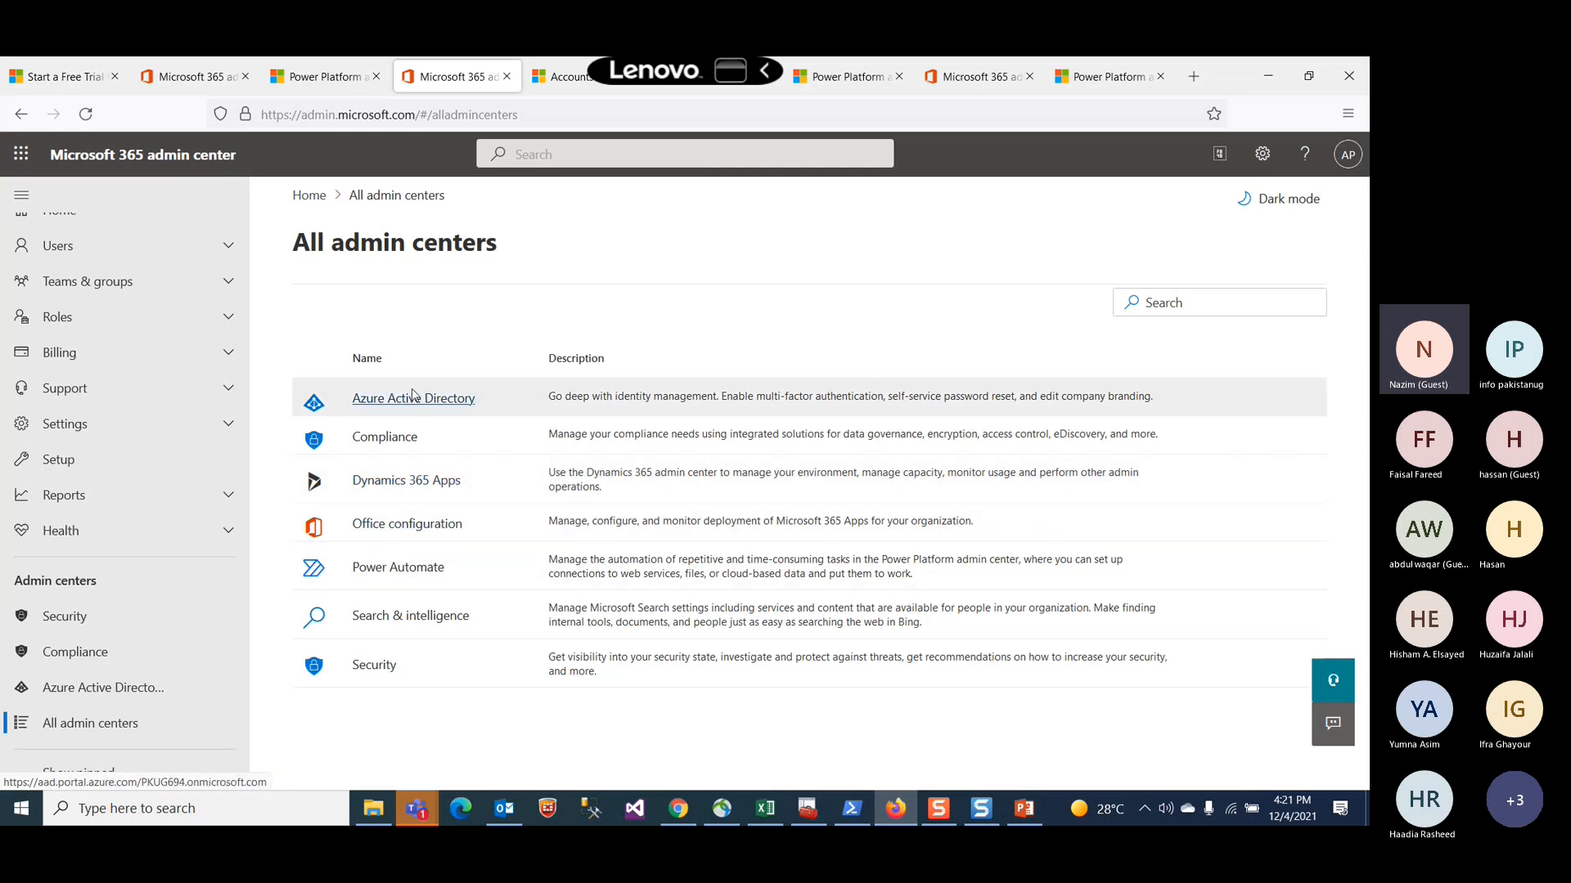
right_click(412, 488)
left_click(462, 501)
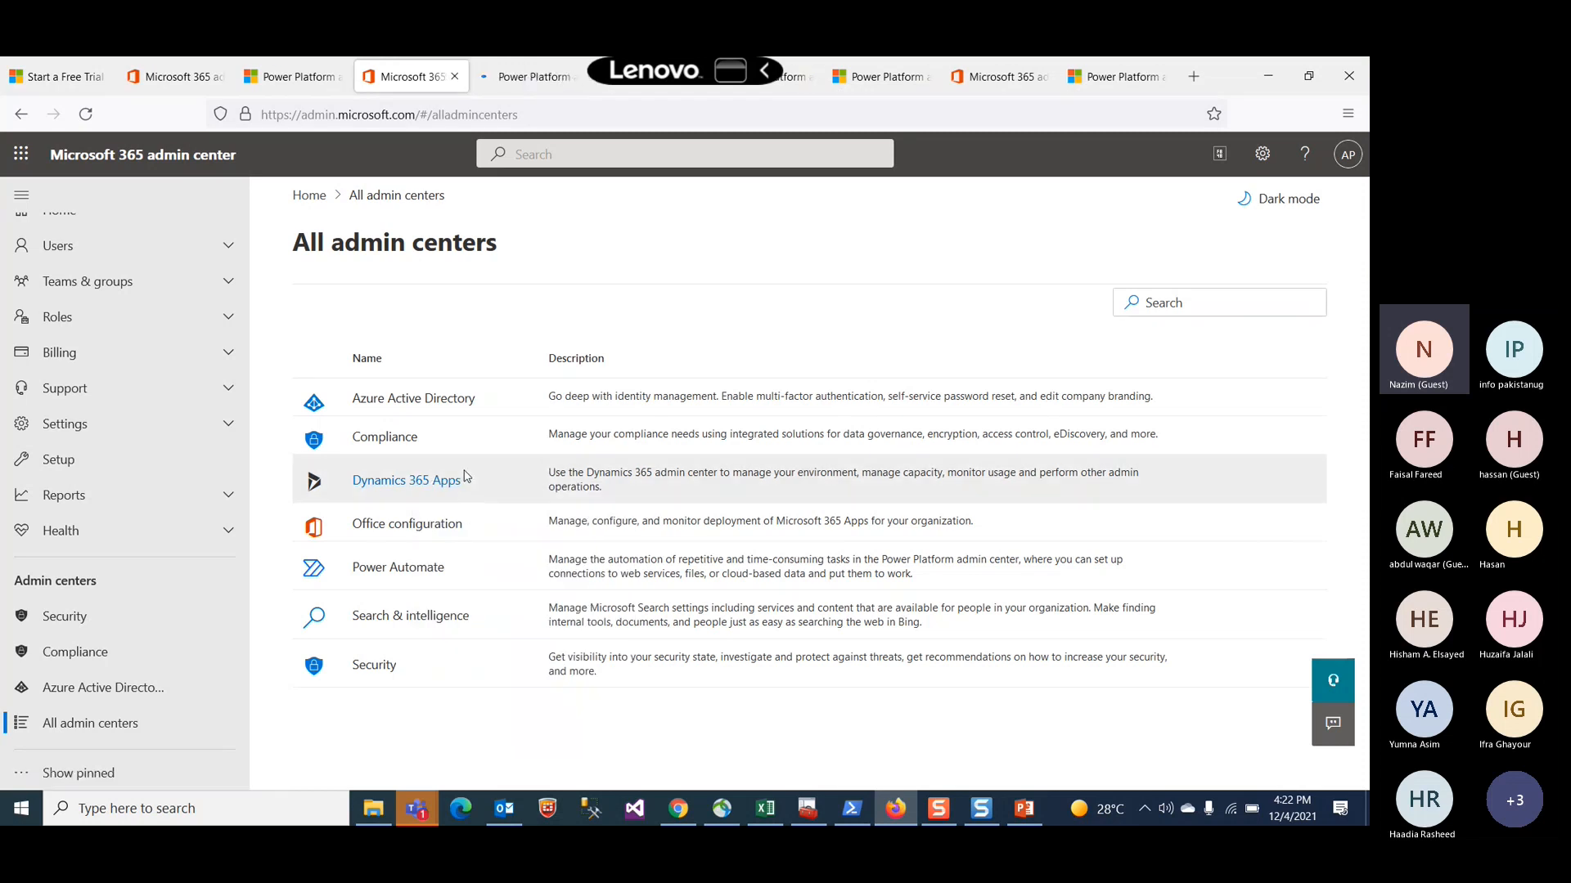
Step: In the new environments tab, open the Dynamics 365 apps resources of the Intelligent Order Management Trial environment
left_click(498, 79)
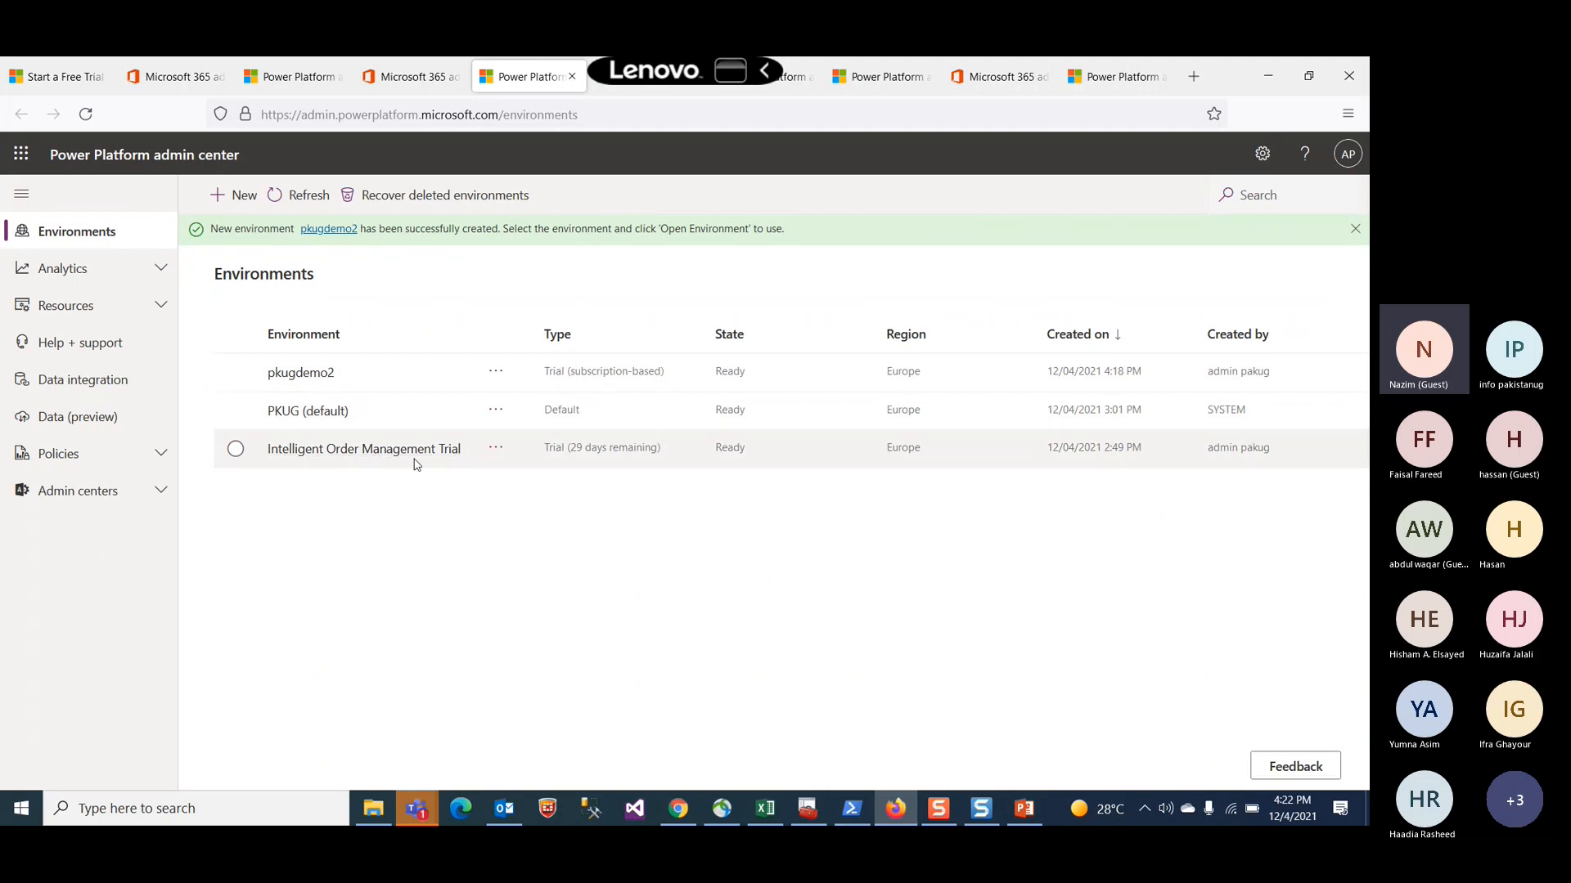
left_click(413, 78)
left_click(505, 78)
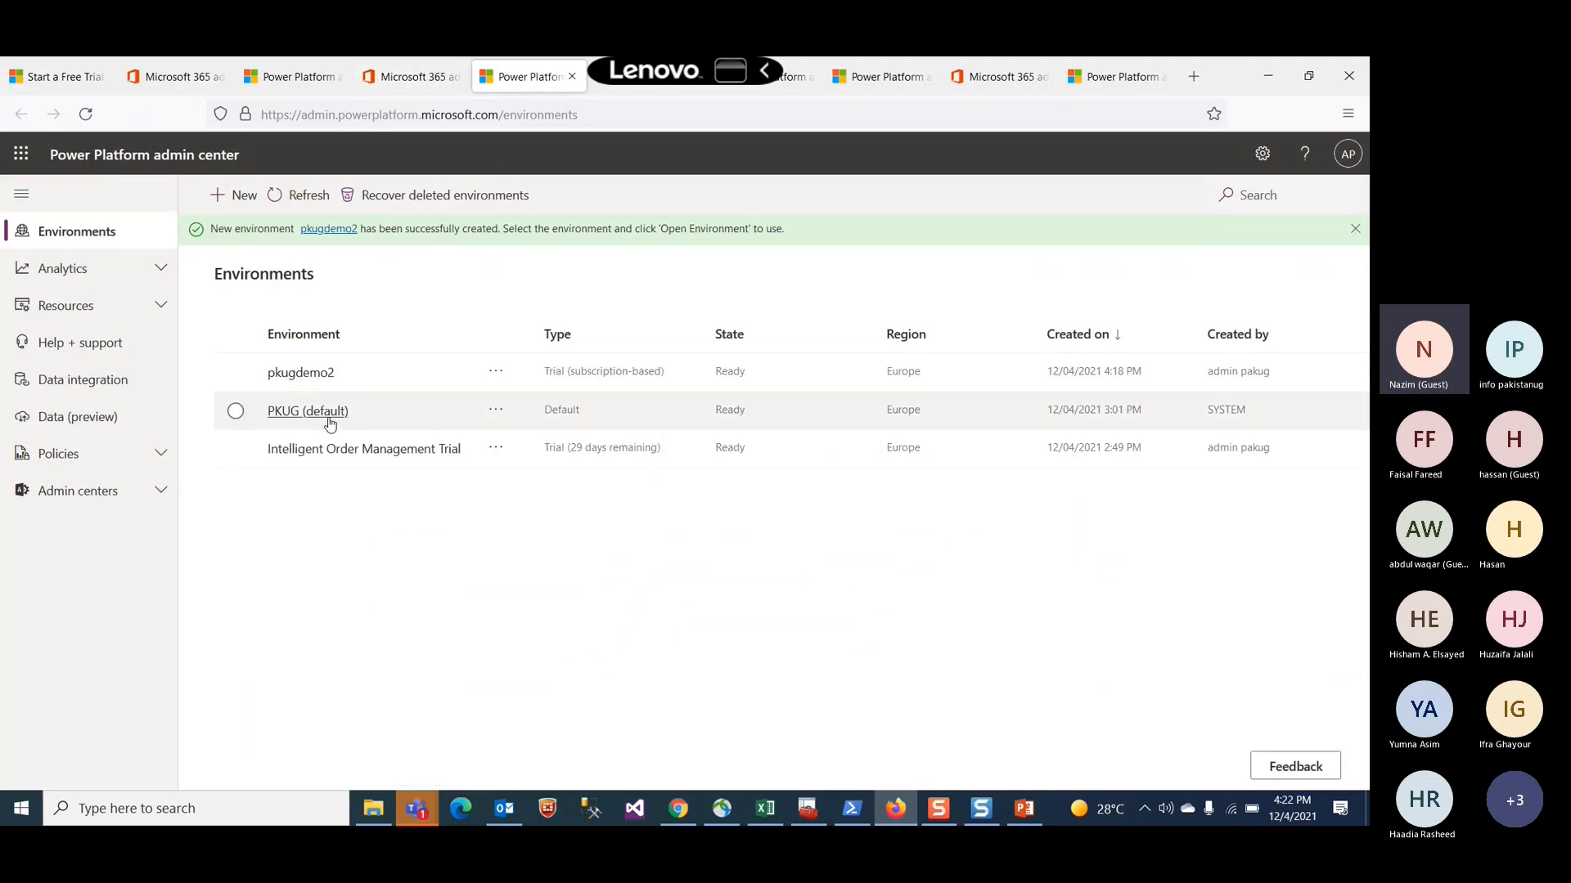
left_click(495, 447)
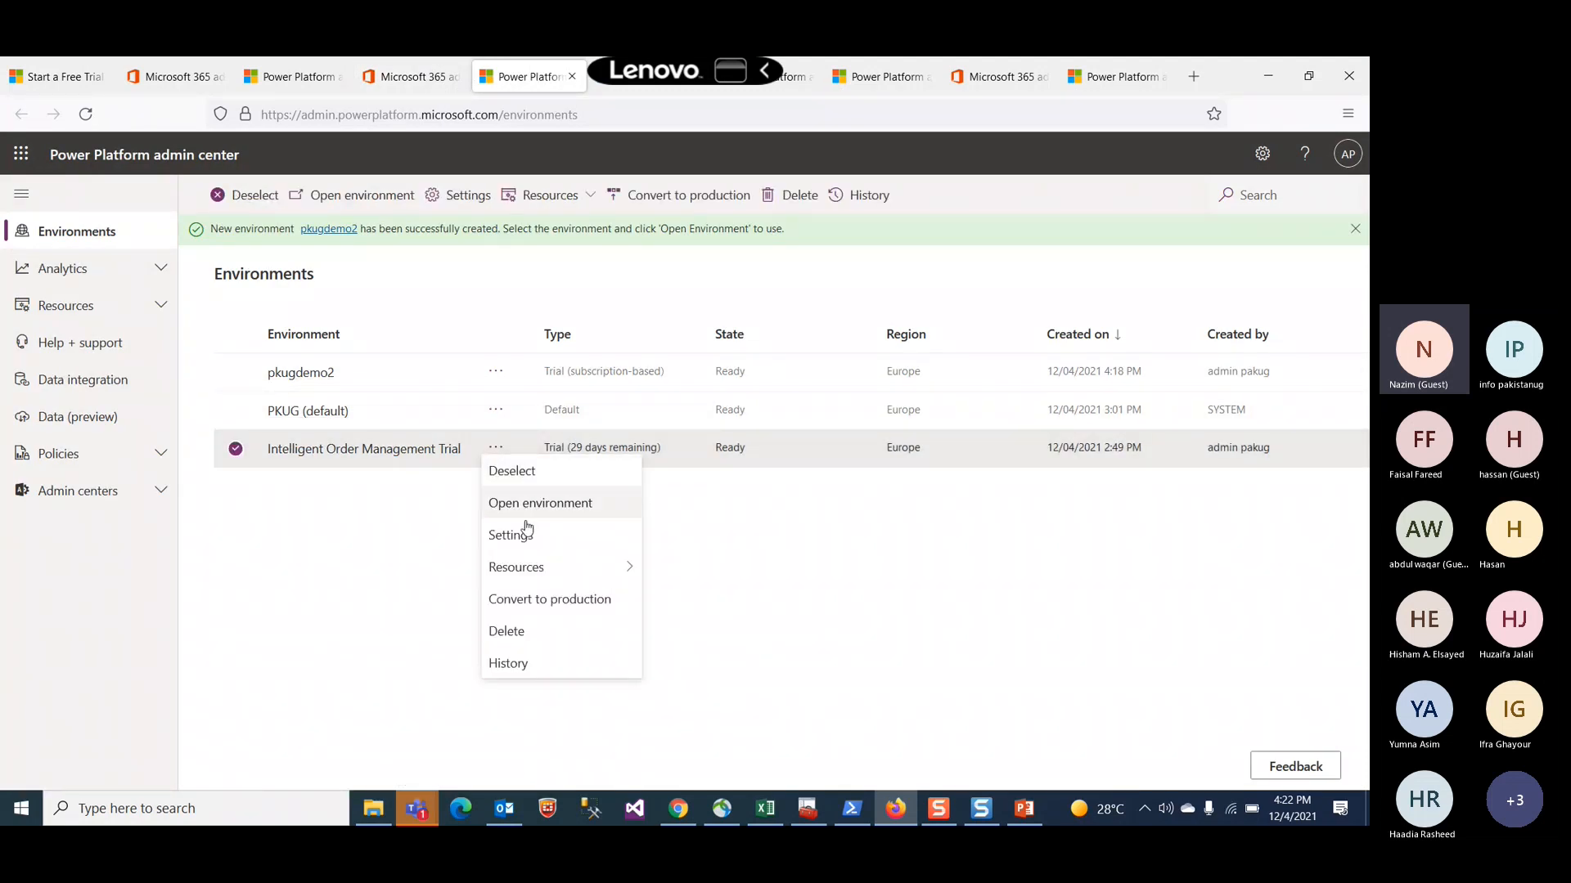
mouse_move(522, 573)
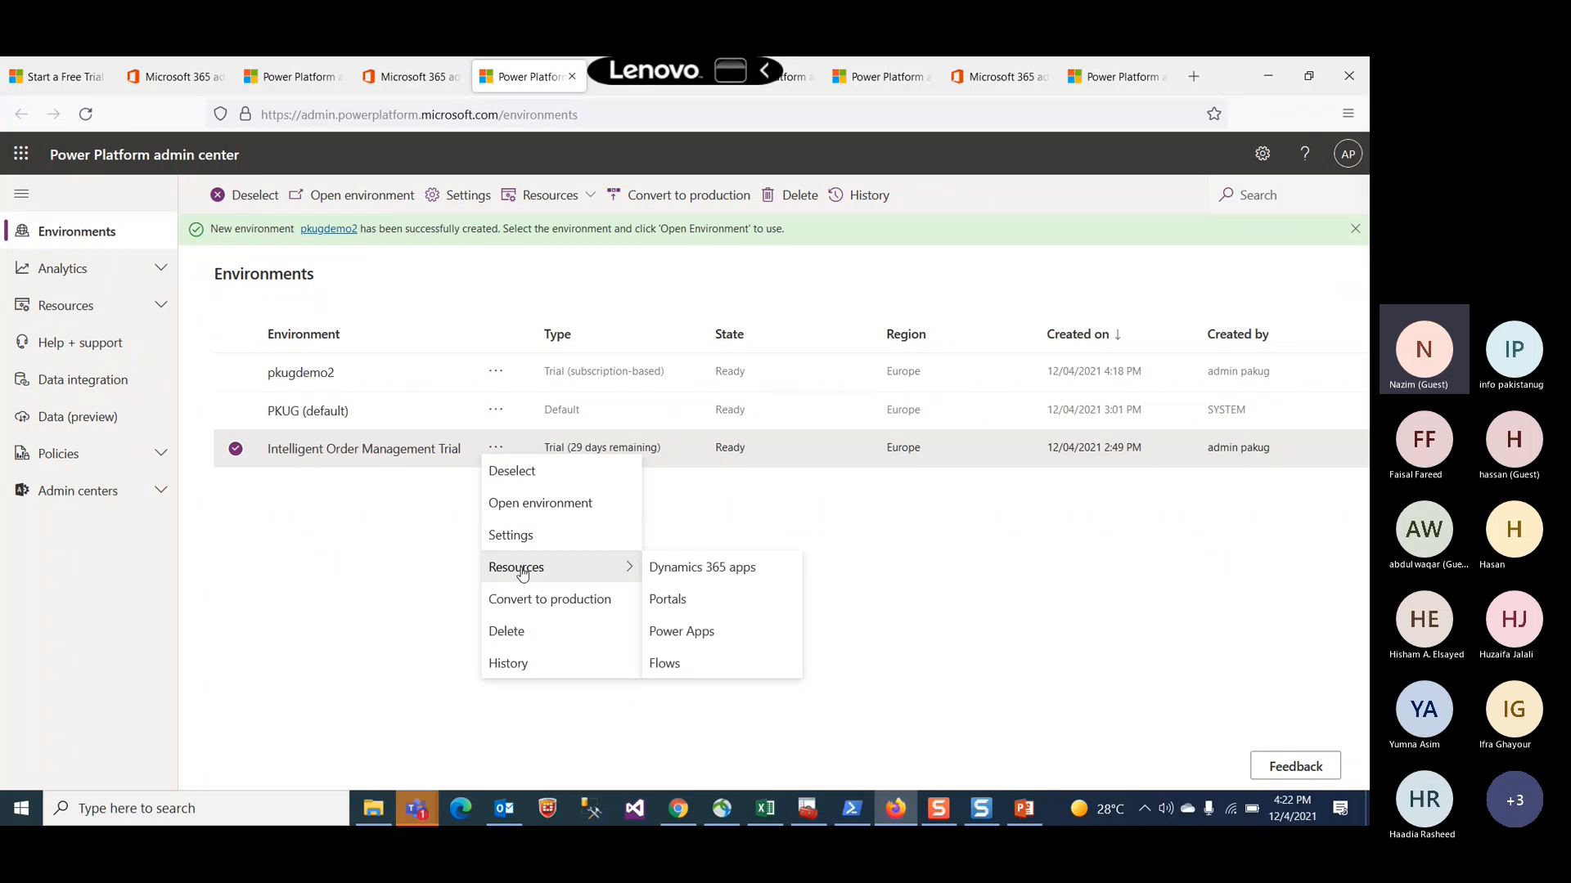
left_click(686, 580)
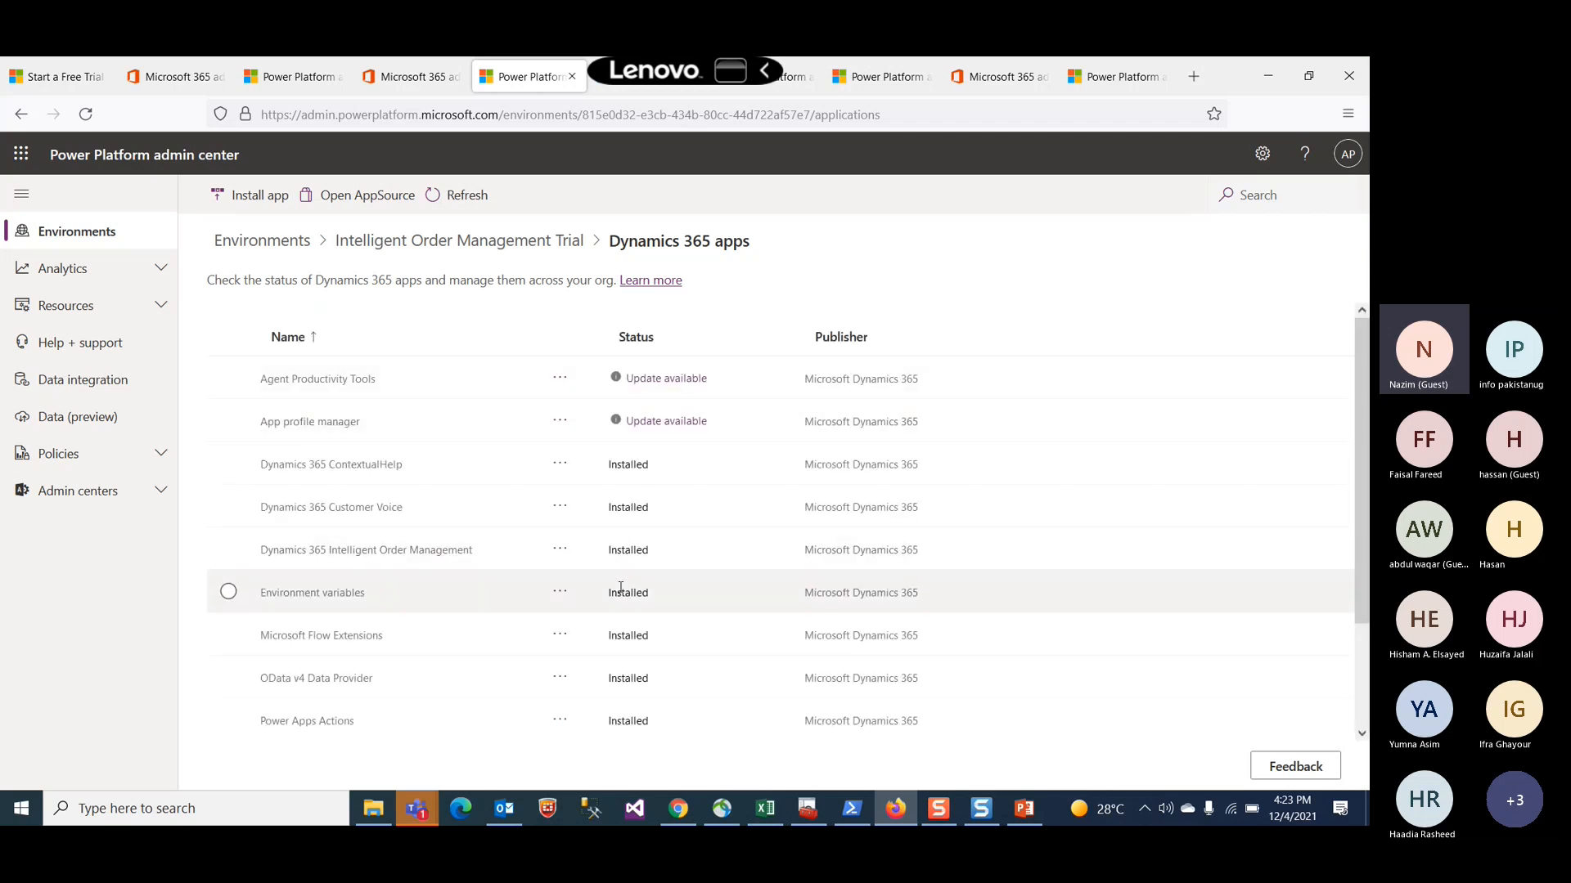
Step: Review the installed apps list and open the panel for installing Dynamics 365 apps
scroll(620, 588, "down", 3)
scroll(620, 589, "up", 3)
left_click(263, 197)
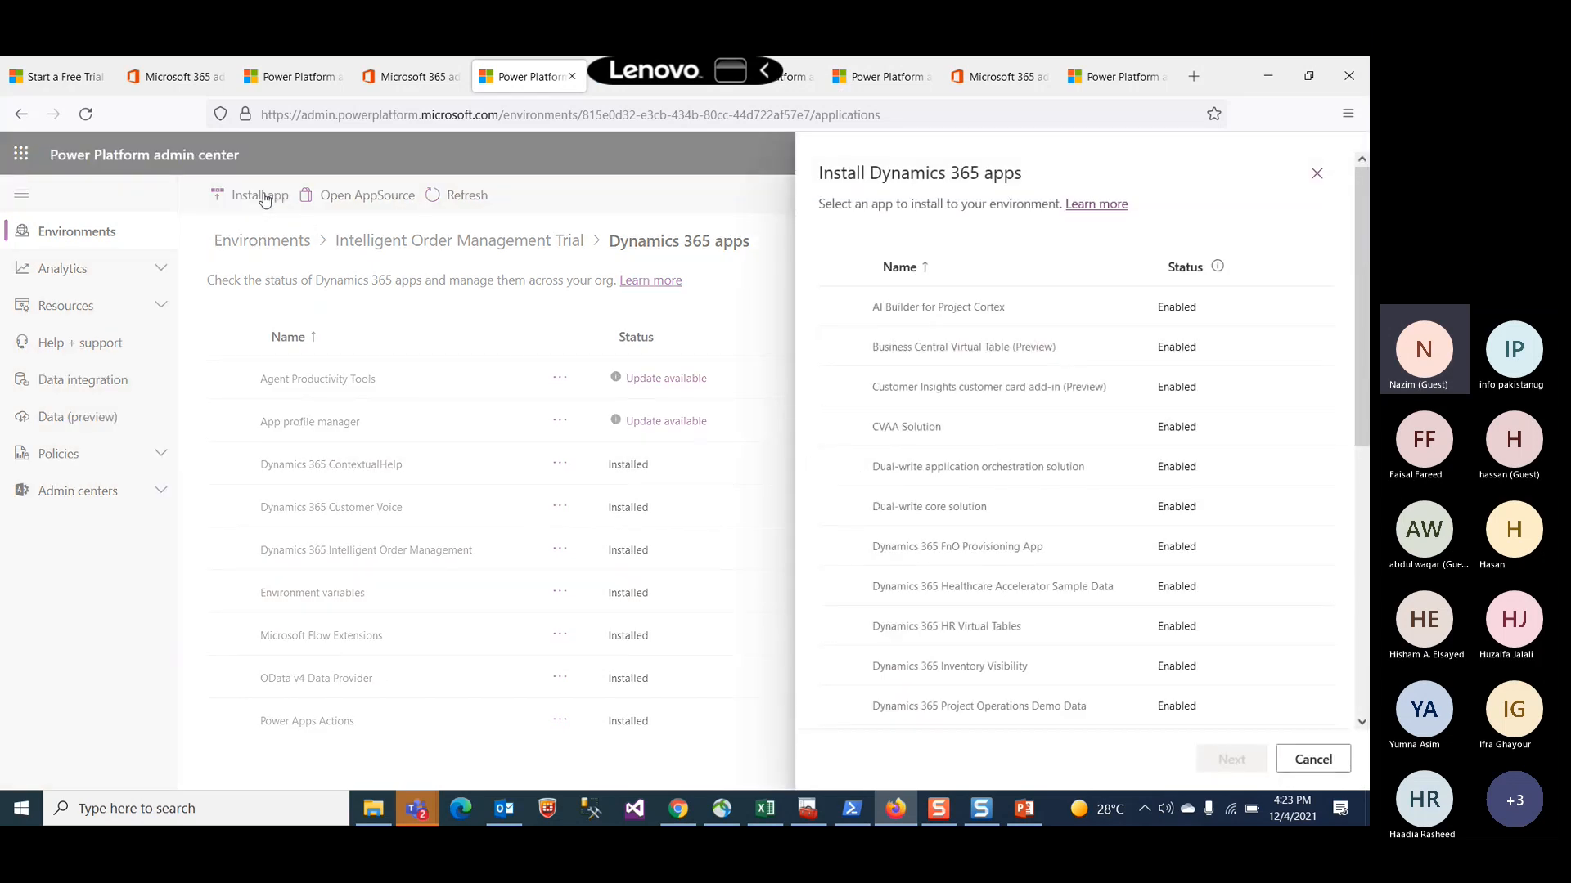
Step: Browse the list of Dynamics 365 apps available to install in this environment
scroll(1002, 406, "down", 6)
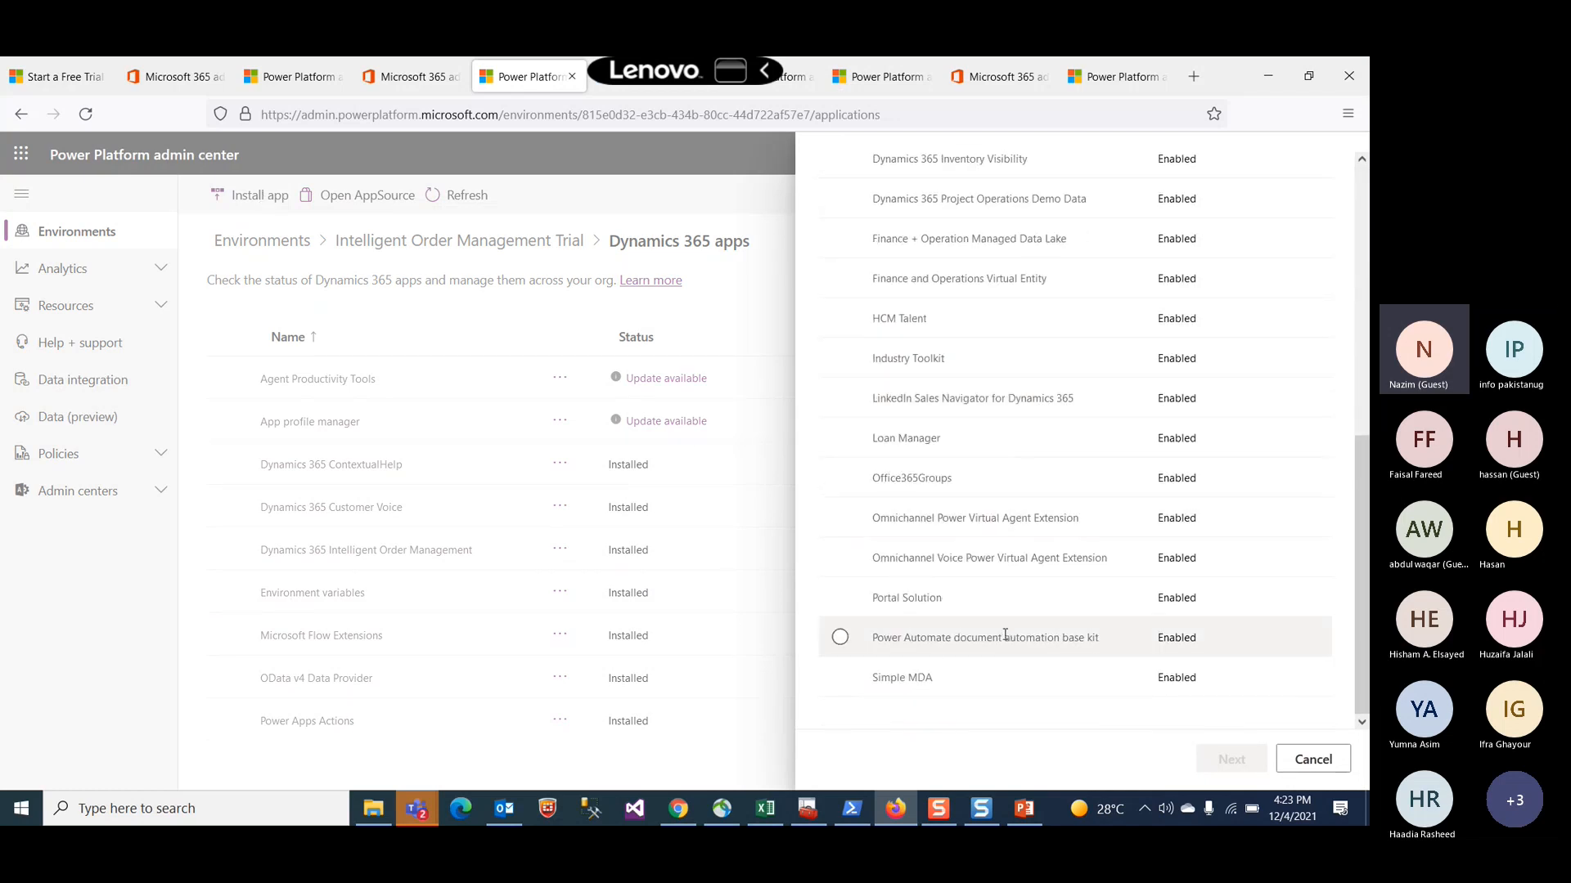
scroll(1006, 635, "up", 6)
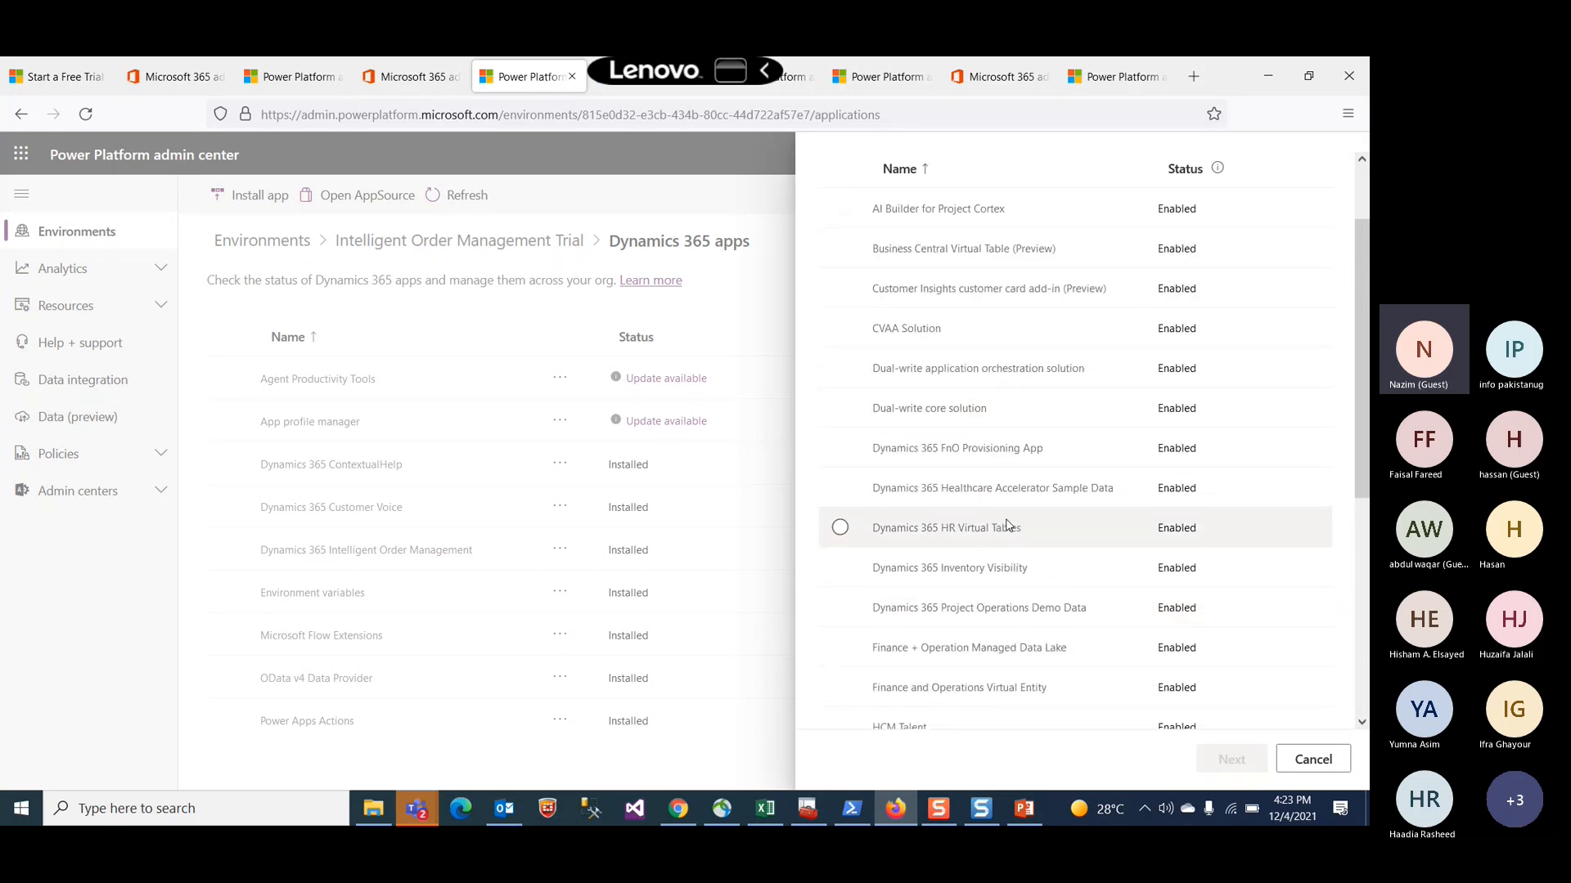
scroll(1035, 638, "down", 3)
scroll(1035, 638, "down", 2)
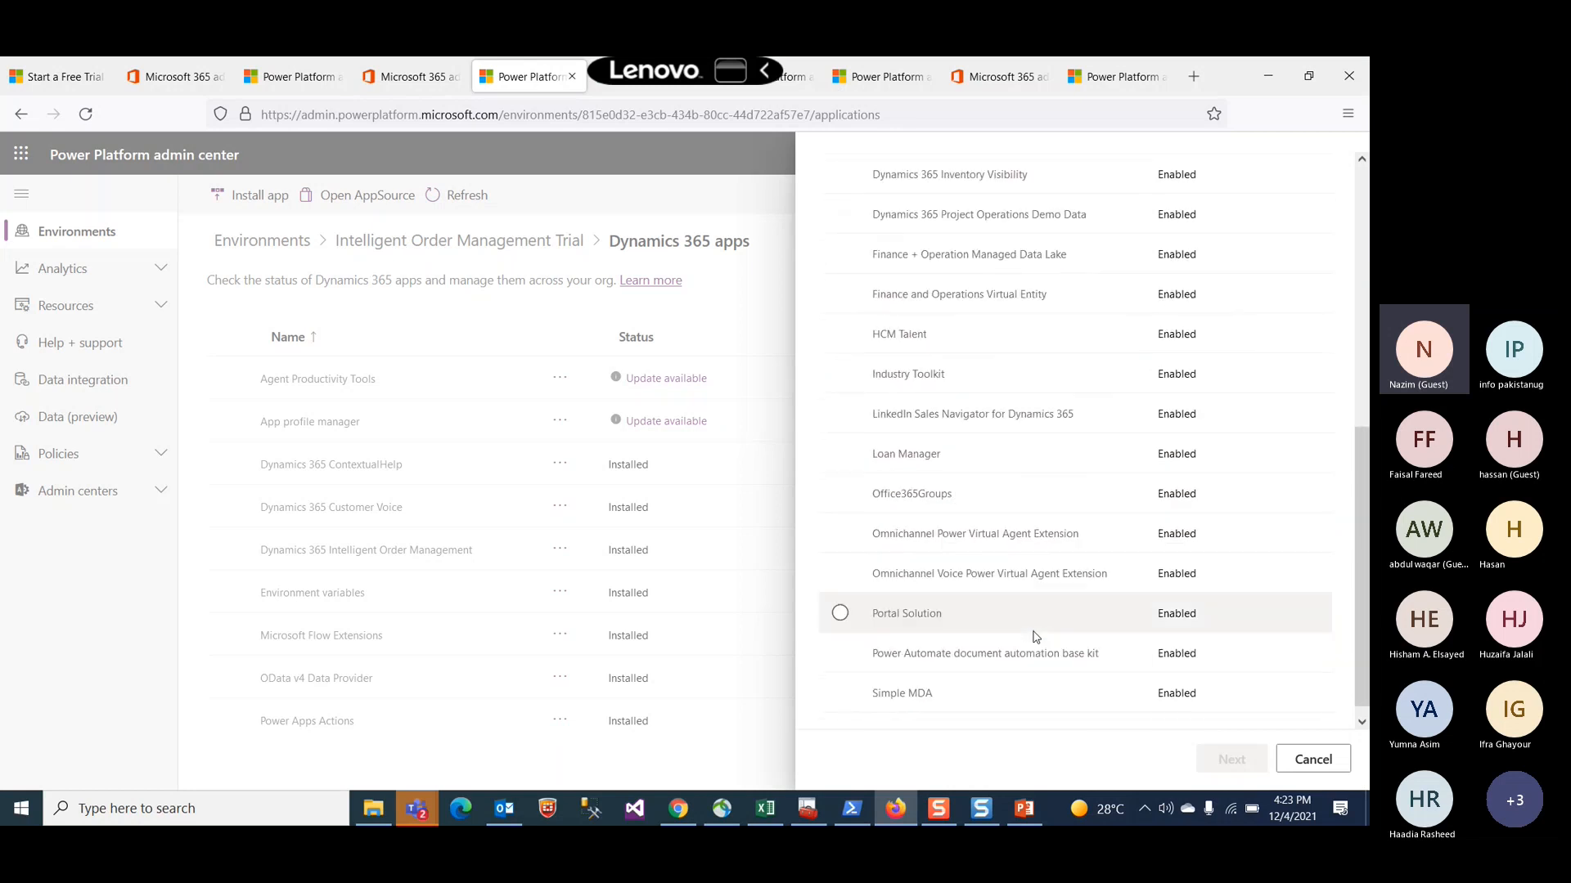
scroll(1035, 639, "up", 3)
scroll(1035, 637, "up", 3)
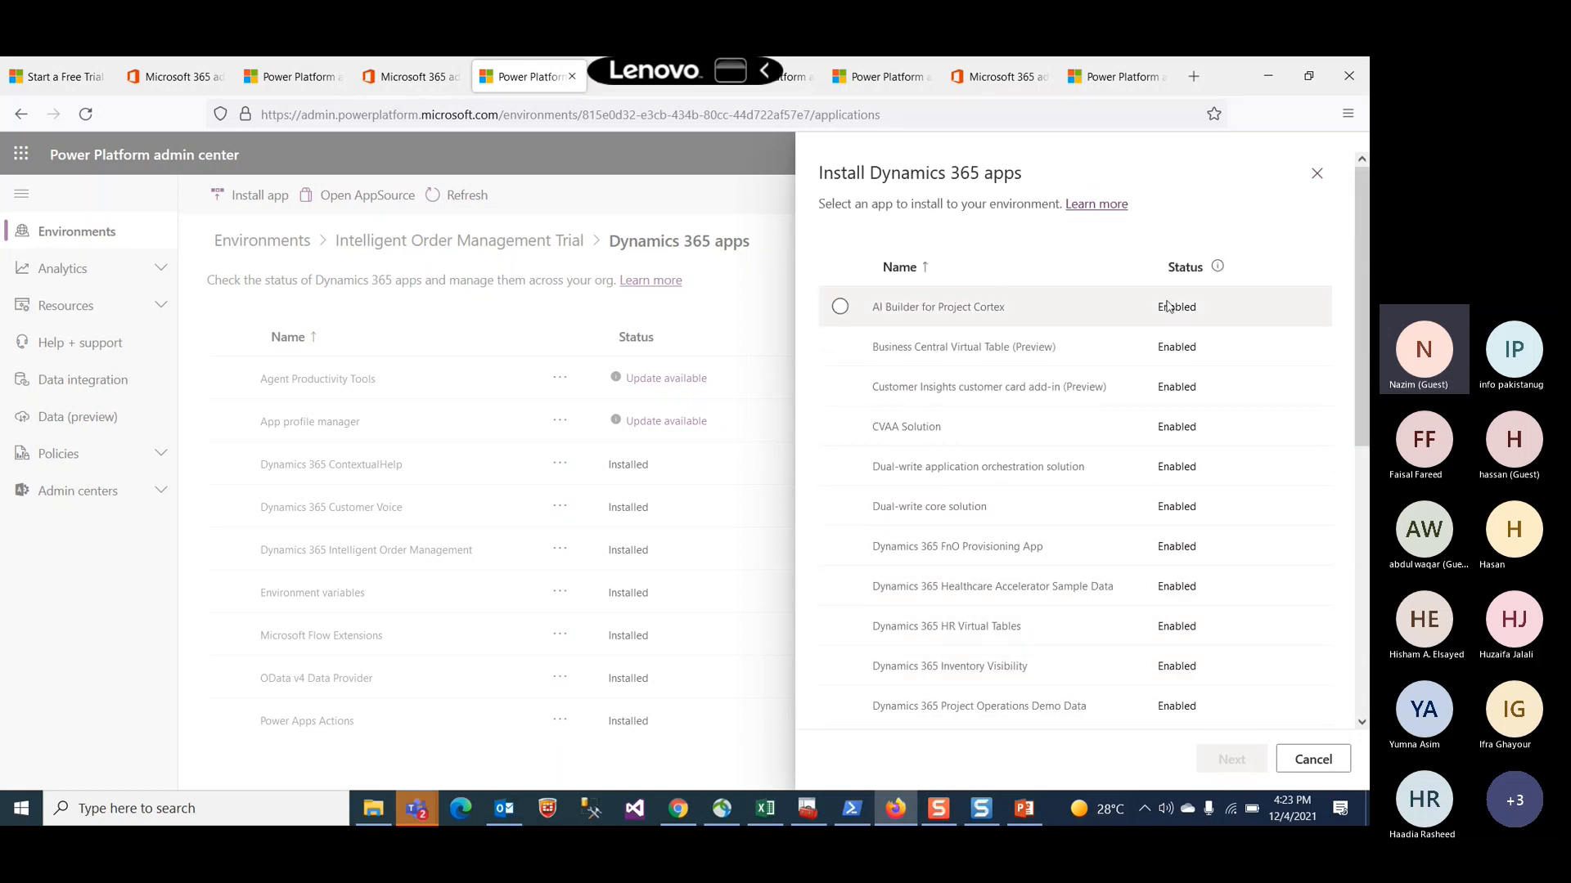
scroll(1134, 649, "down", 2)
scroll(1135, 649, "down", 3)
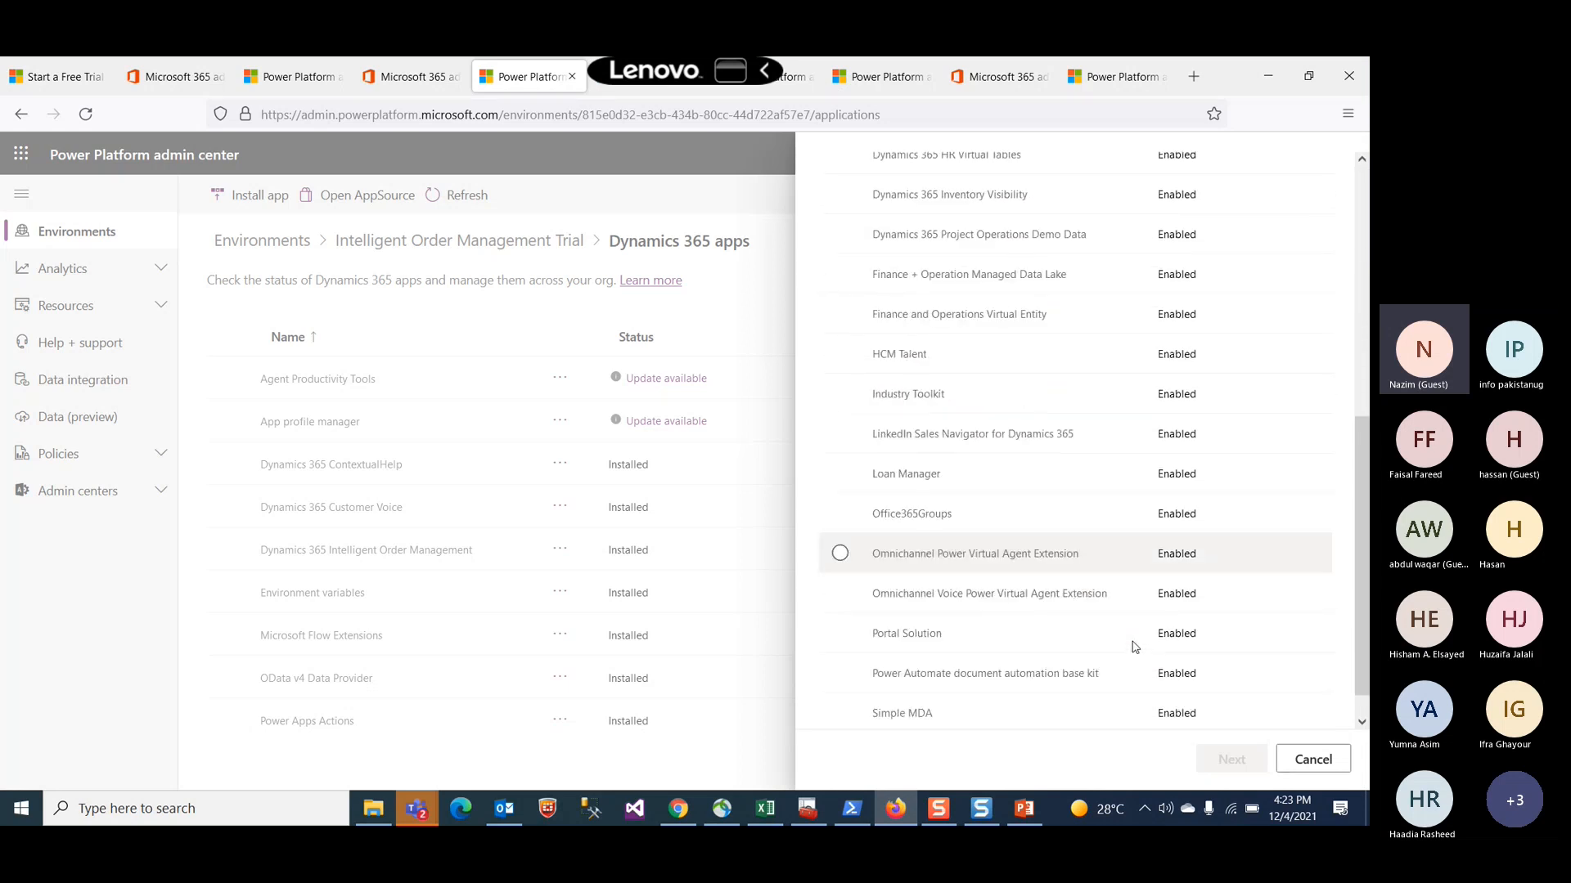
Step: Scroll through the installable apps once more and close the Install Dynamics 365 apps panel
scroll(1134, 646, "up", 2)
scroll(1133, 647, "up", 3)
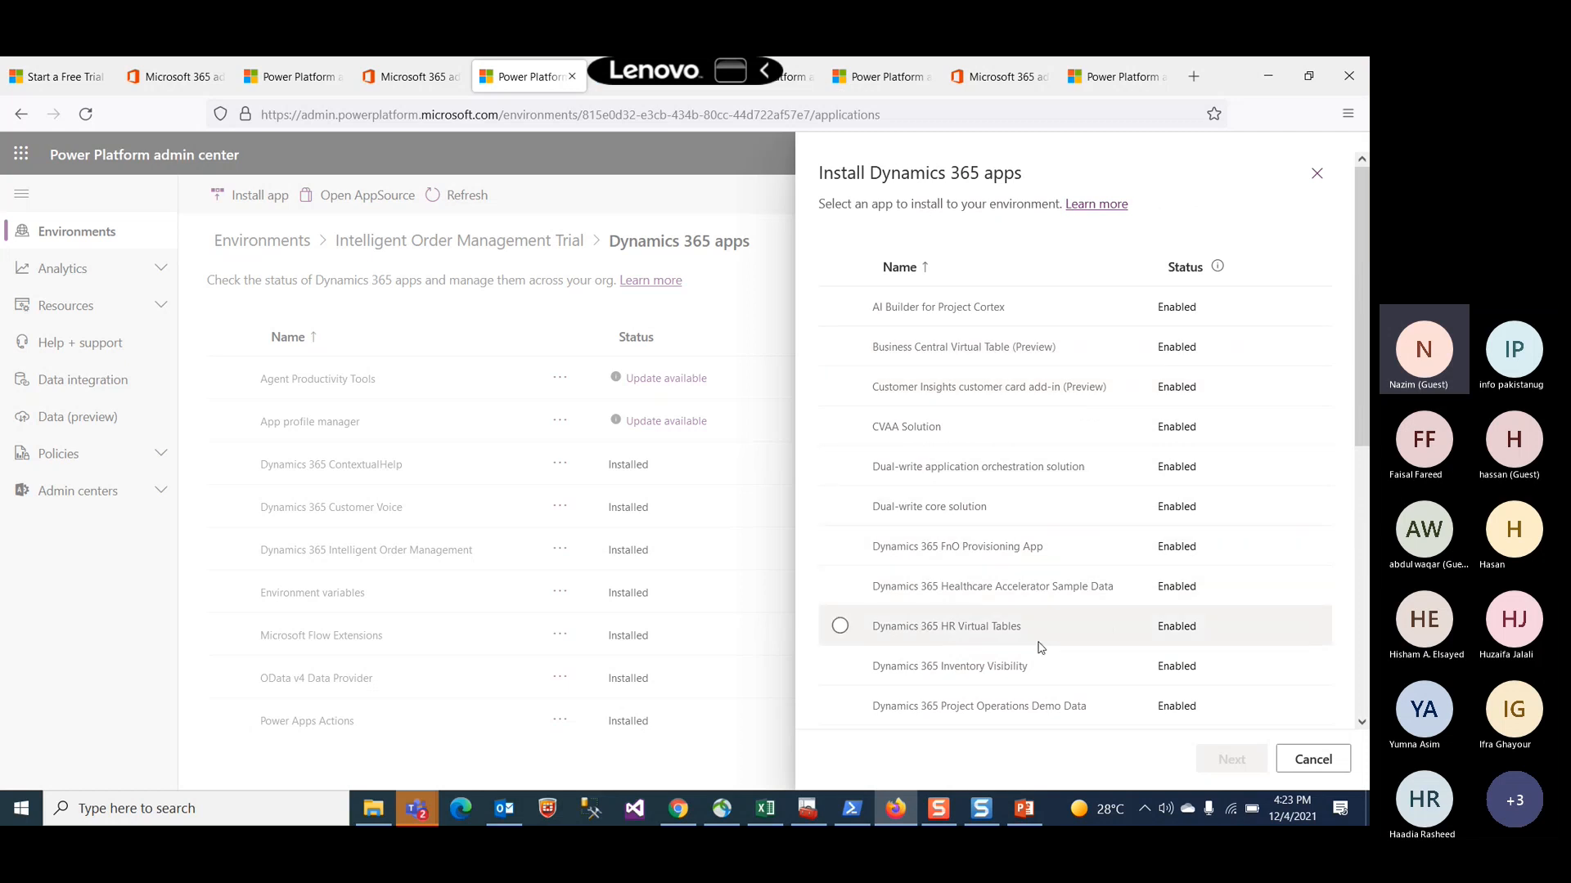
scroll(1038, 672, "down", 1)
scroll(1037, 672, "down", 4)
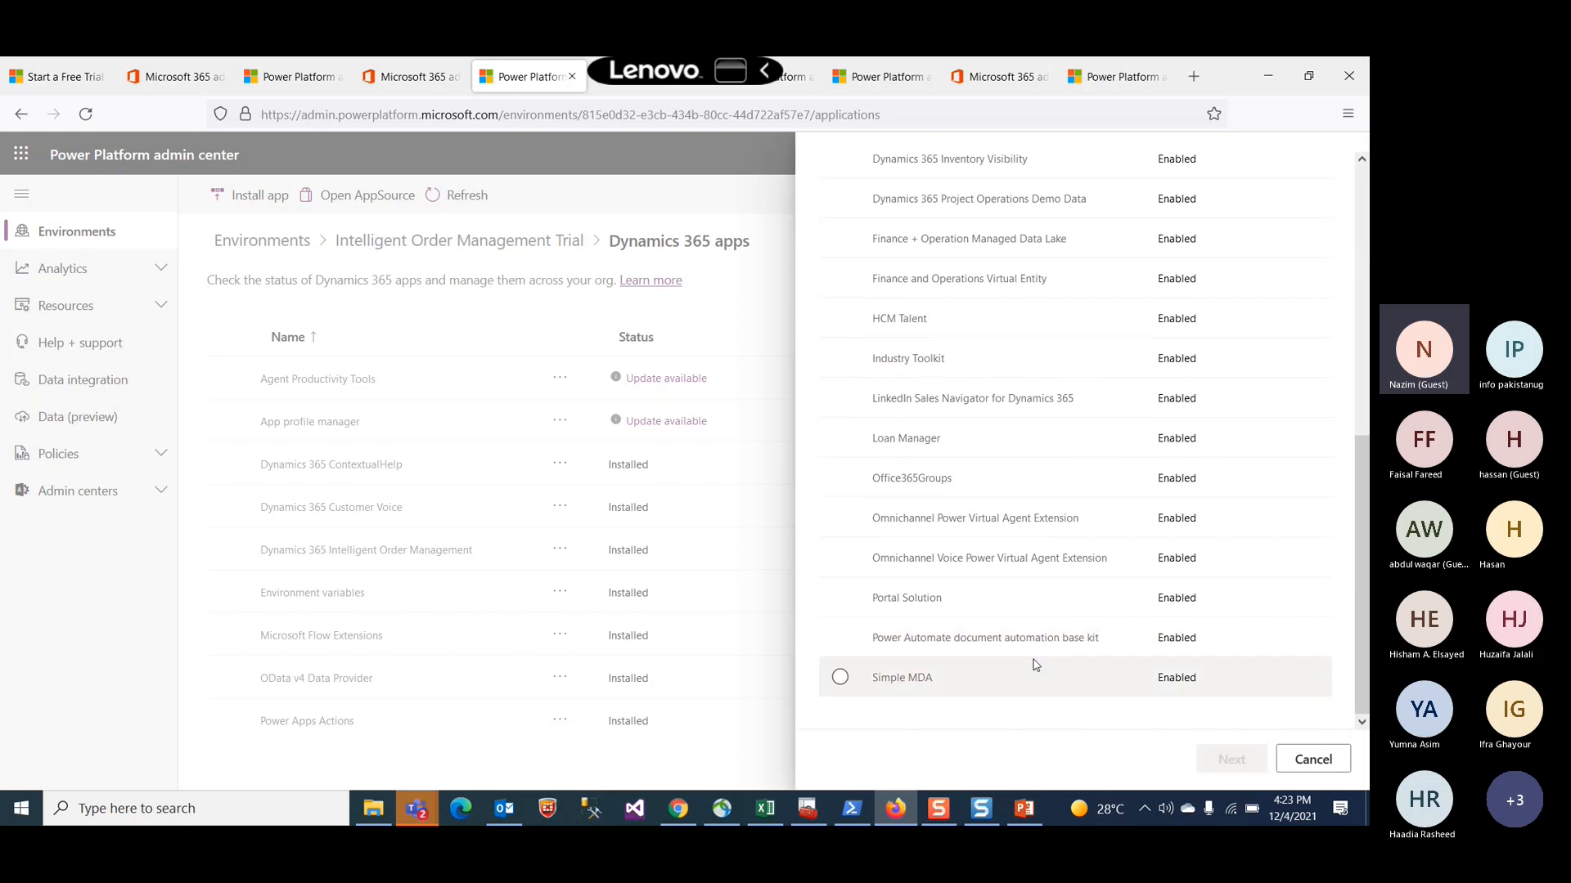
scroll(1034, 662, "up", 5)
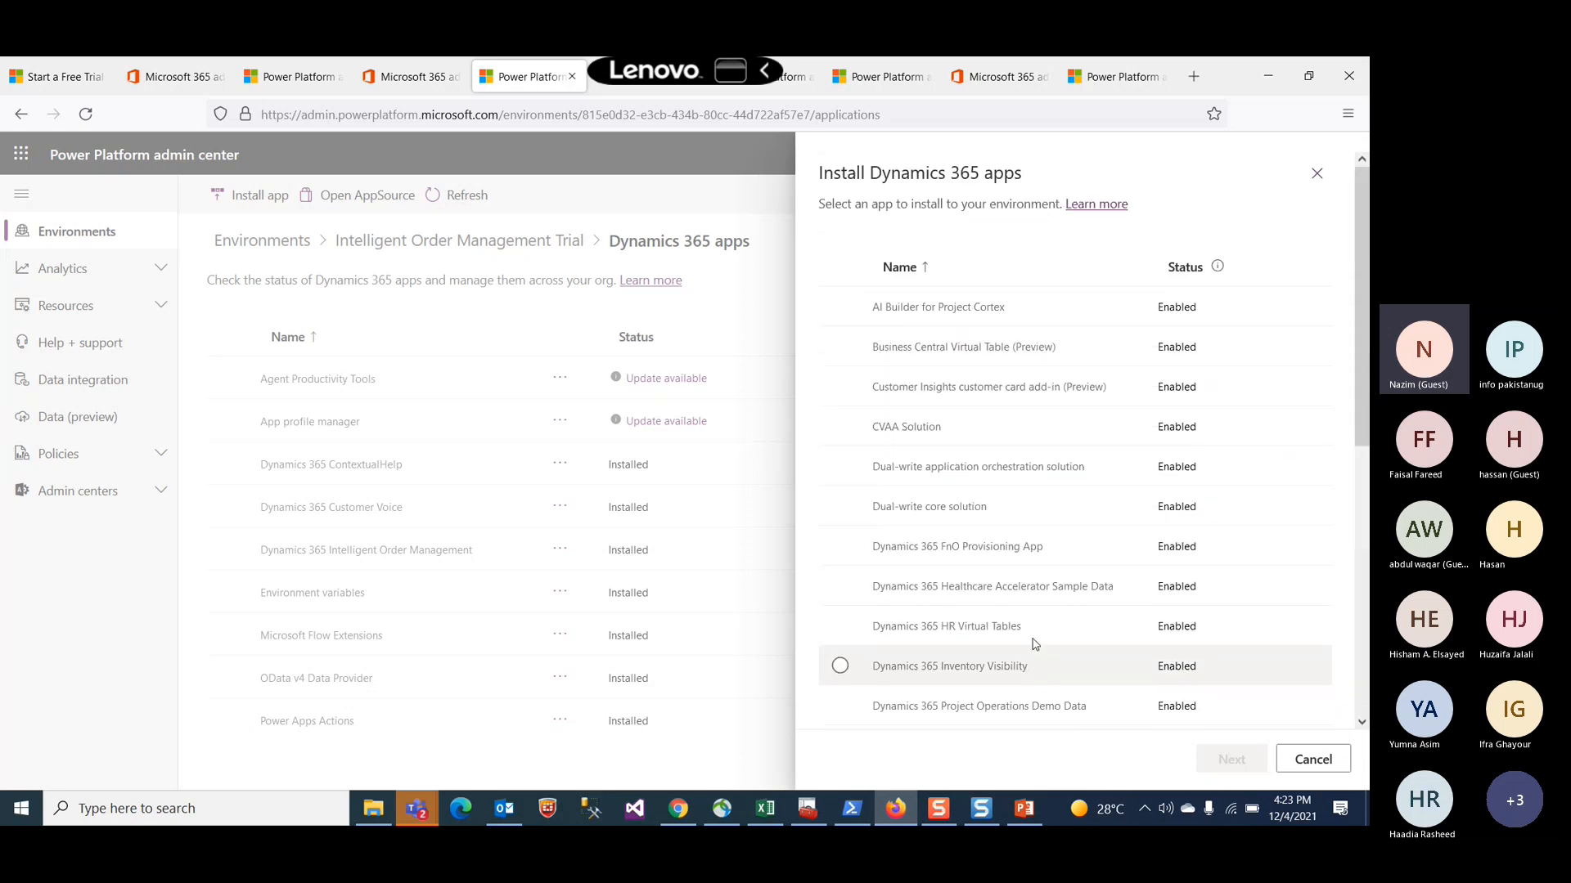
left_click(1318, 176)
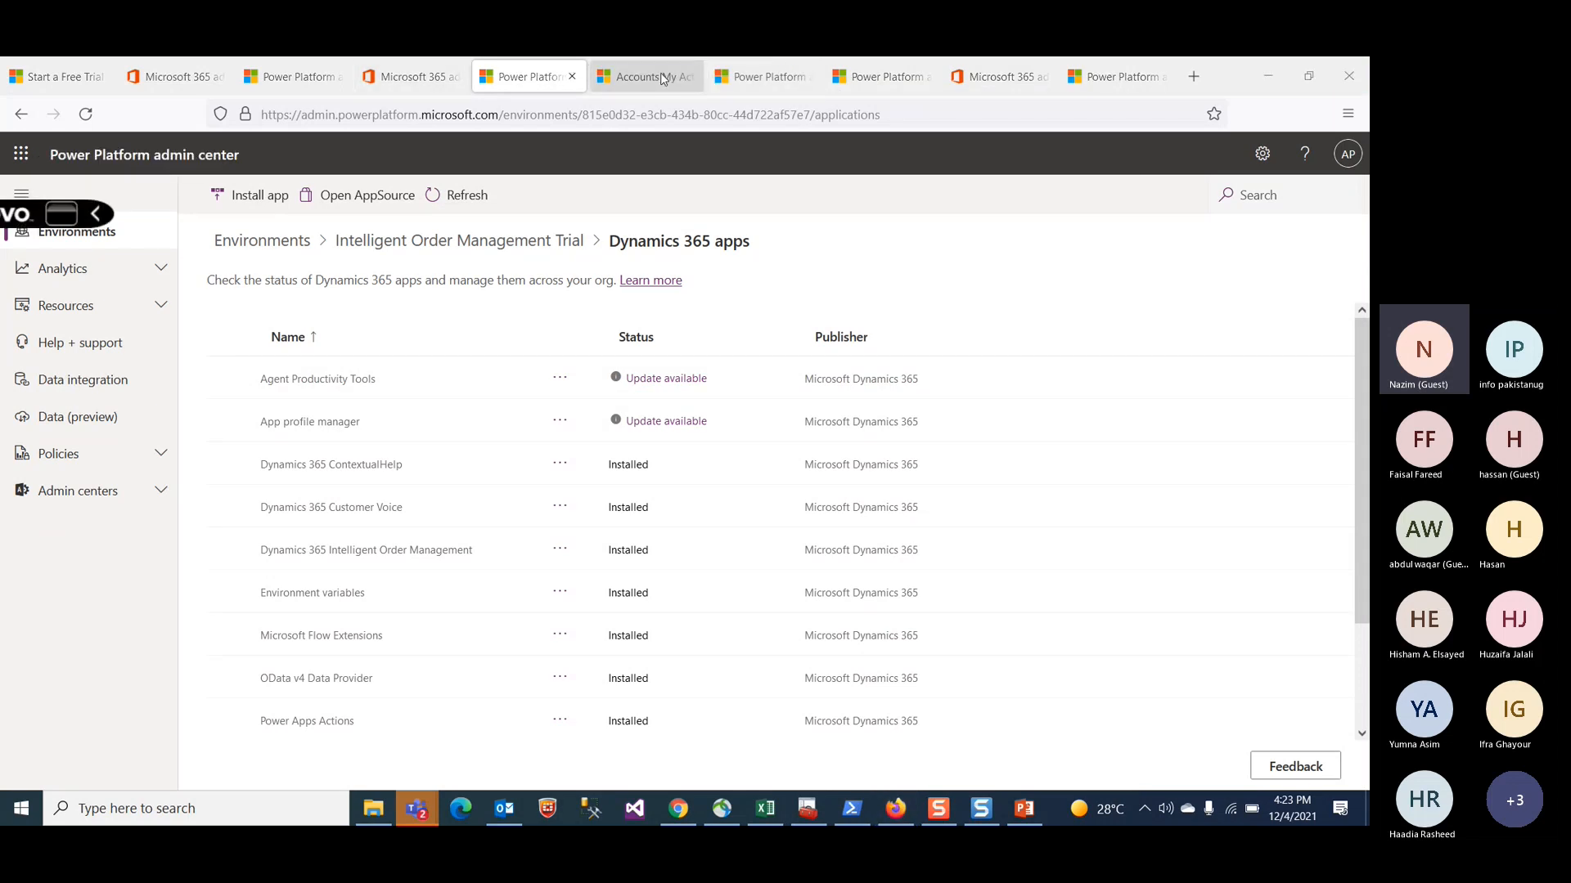
Step: Look over the Intelligent Order Management app's accounts page, then return to the environment's Dynamics 365 apps page
left_click(663, 78)
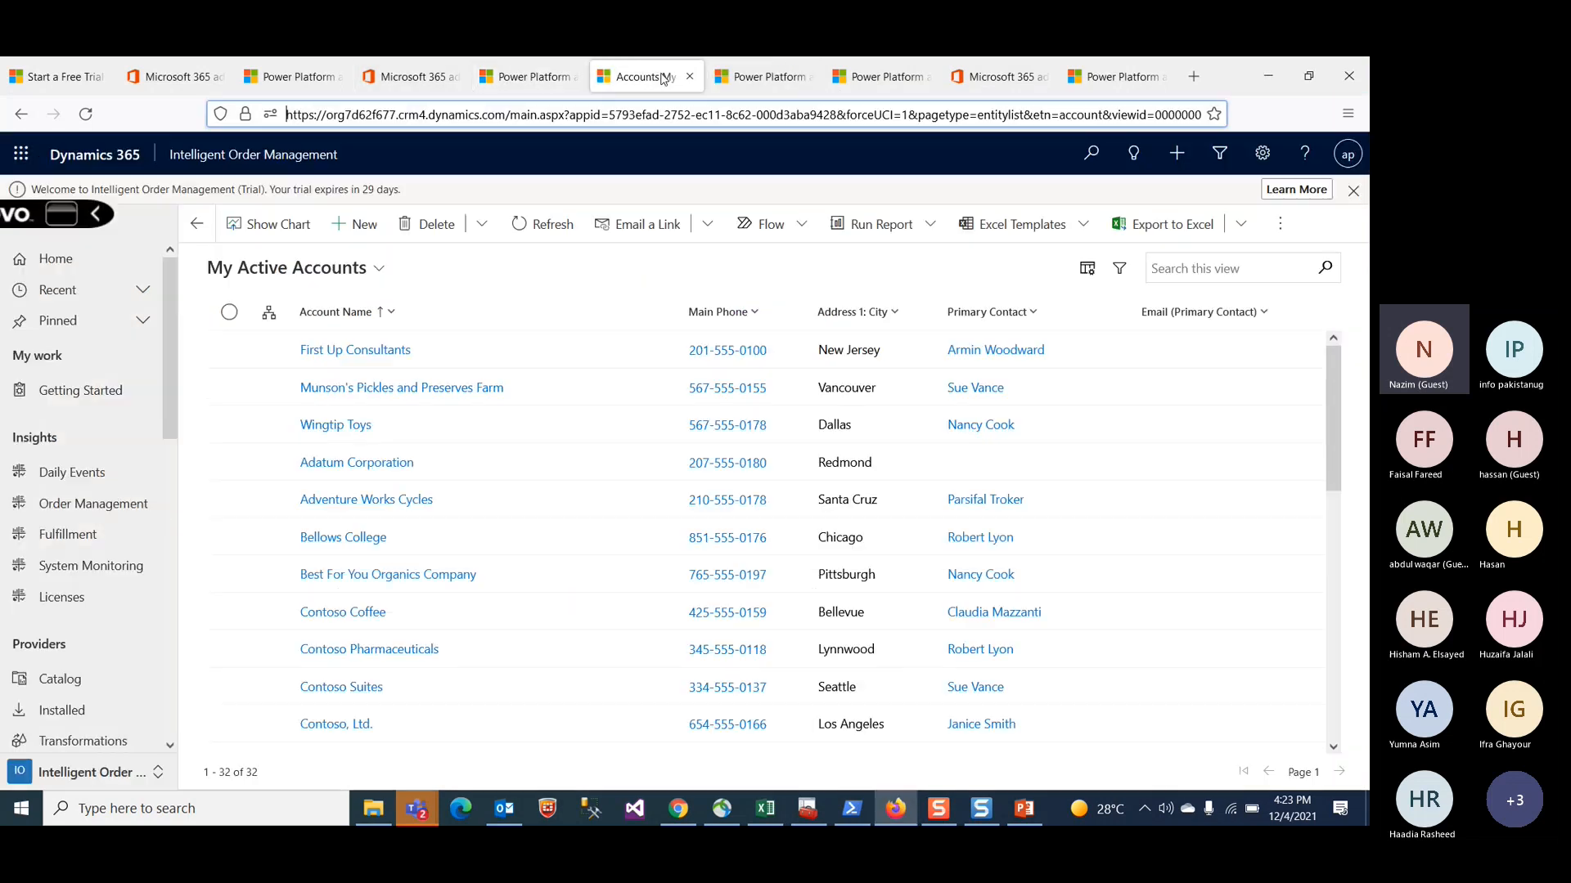
left_click(150, 776)
left_click(94, 708)
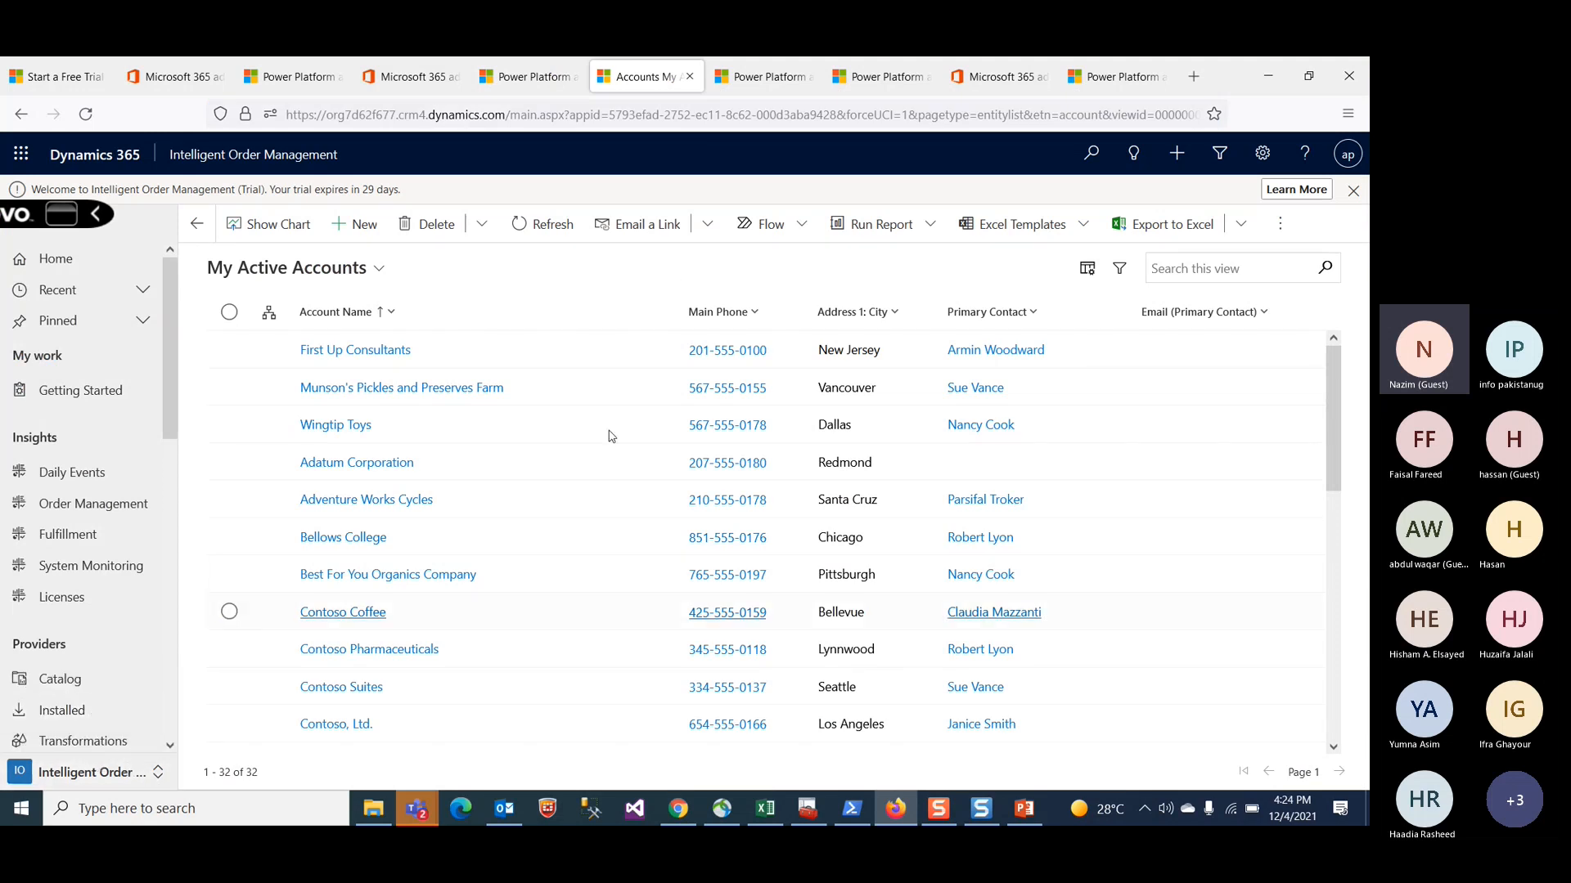
left_click(539, 76)
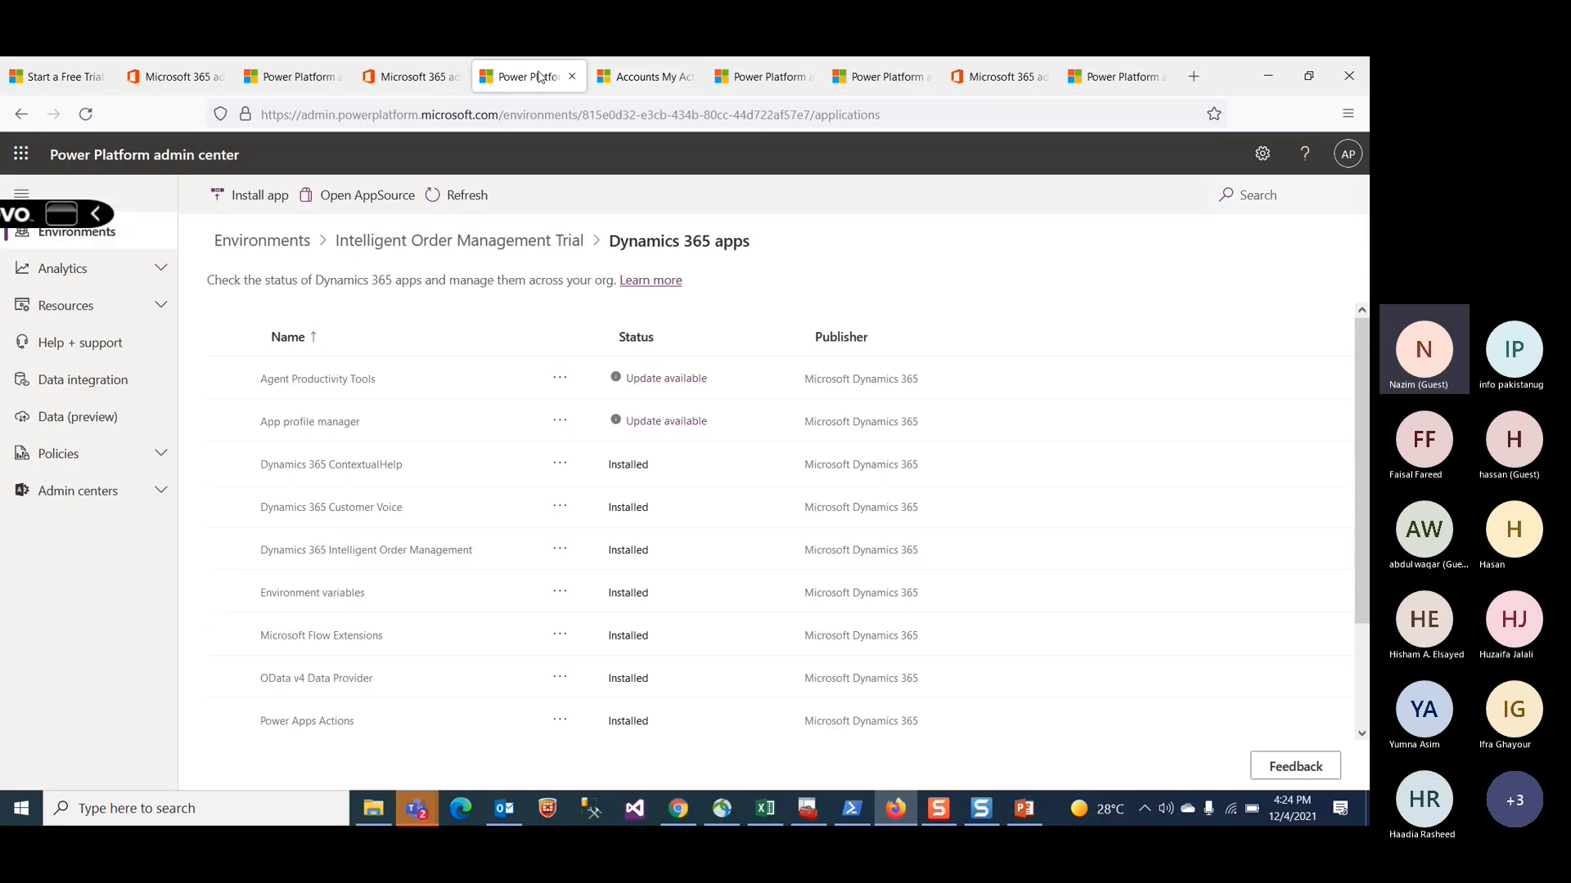
Step: Go back to the Intelligent Order Management Trial environment details and open its environment URL
left_click(482, 245)
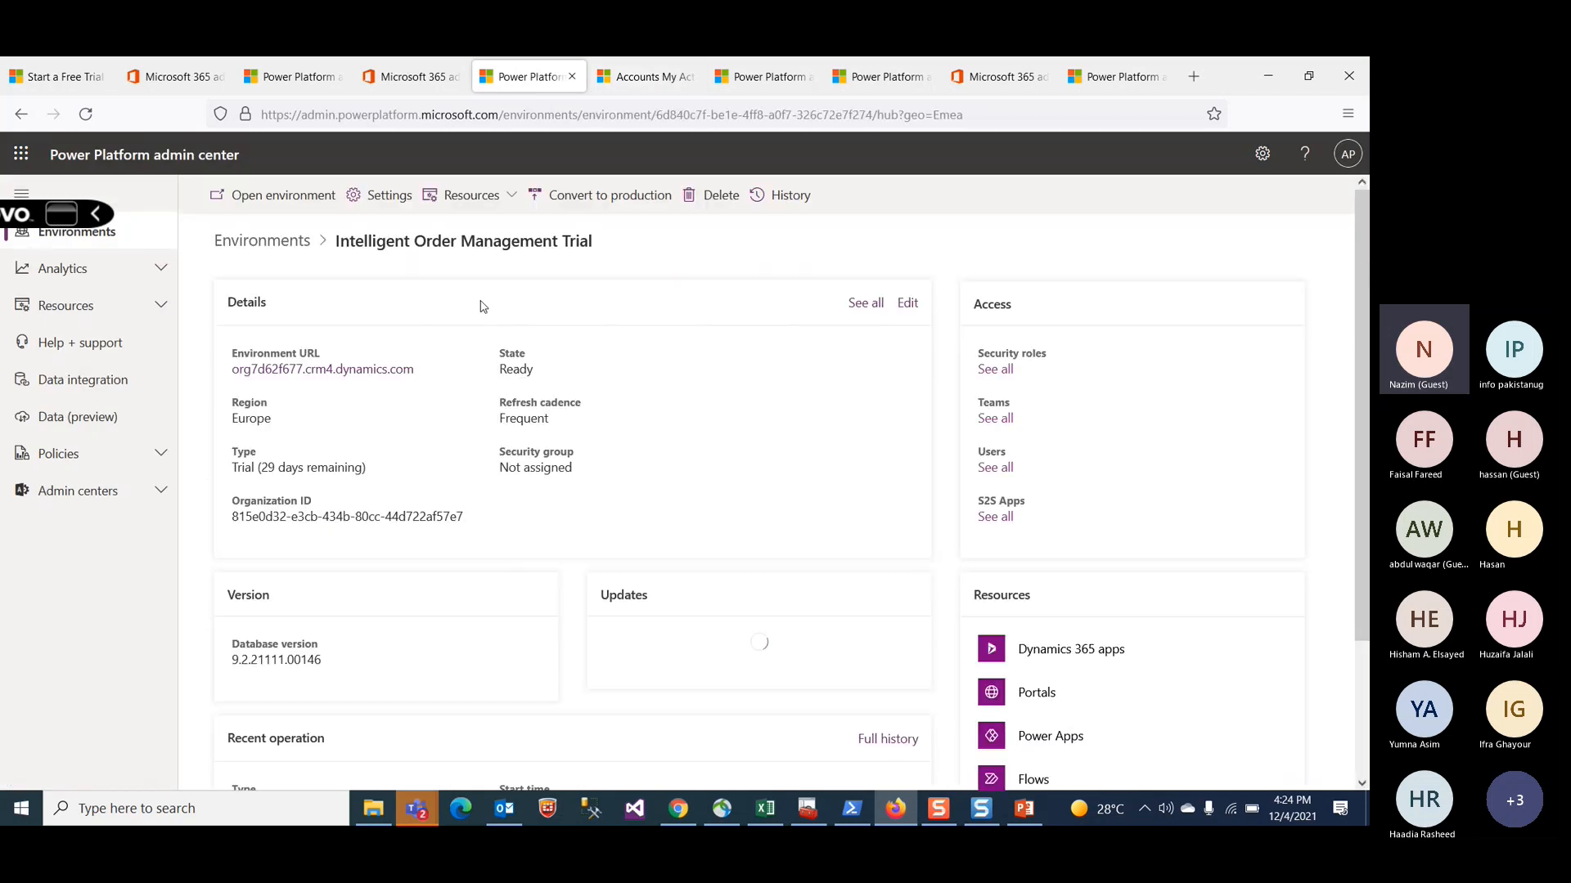
left_click(344, 374)
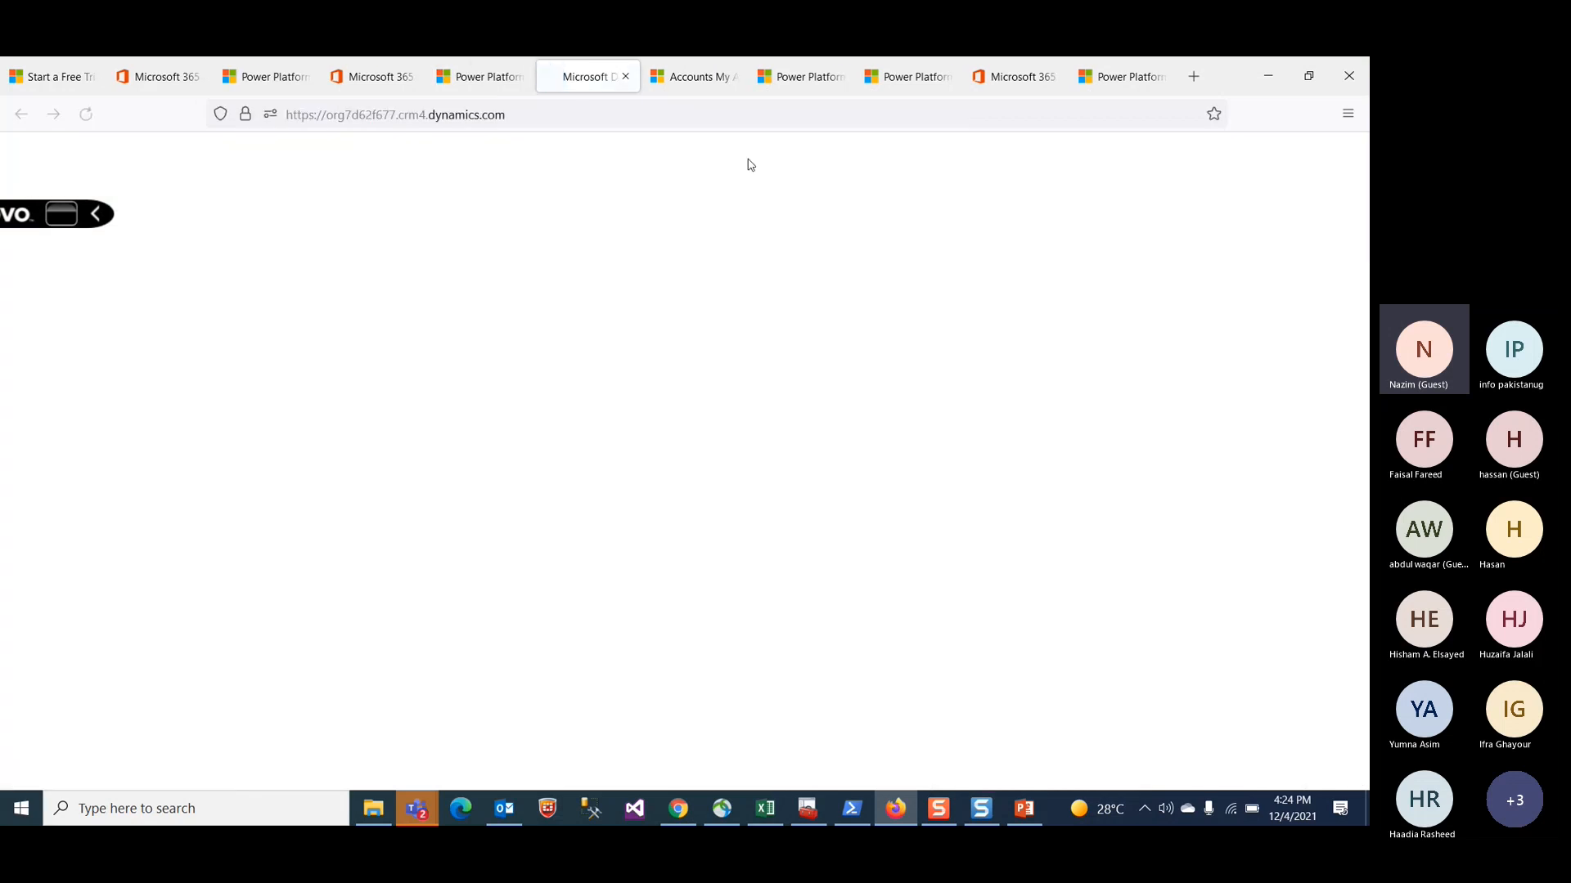
Step: Close the extra browser tabs and review the Intelligent Order Management Getting Started page
left_click(728, 83)
left_click(732, 78)
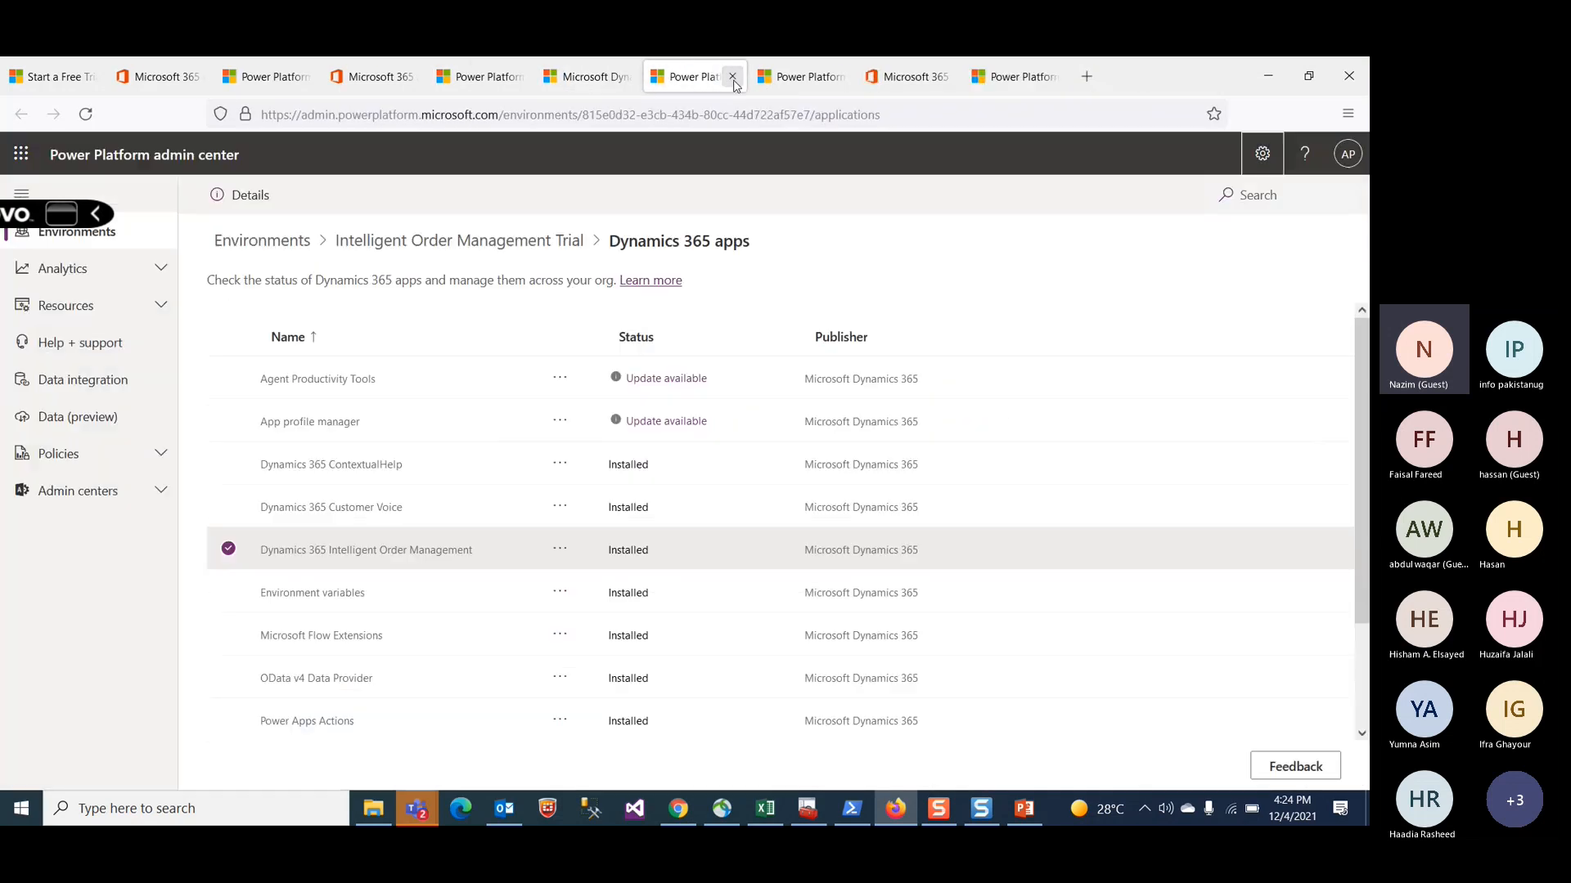
left_click(732, 79)
left_click(733, 80)
left_click(733, 76)
left_click(732, 76)
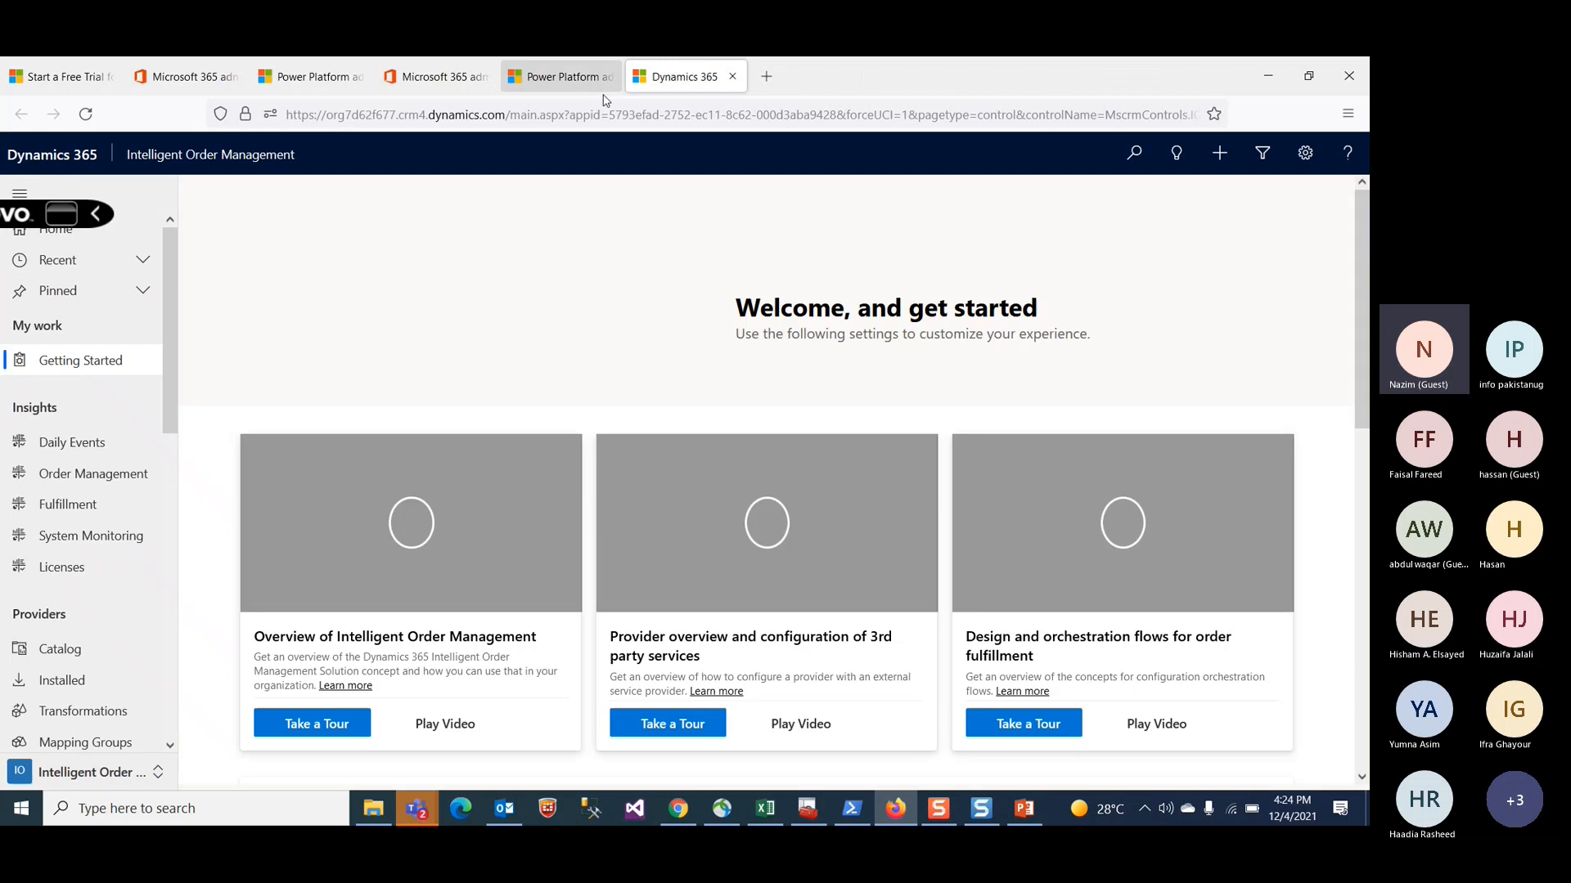
scroll(691, 565, "down", 10)
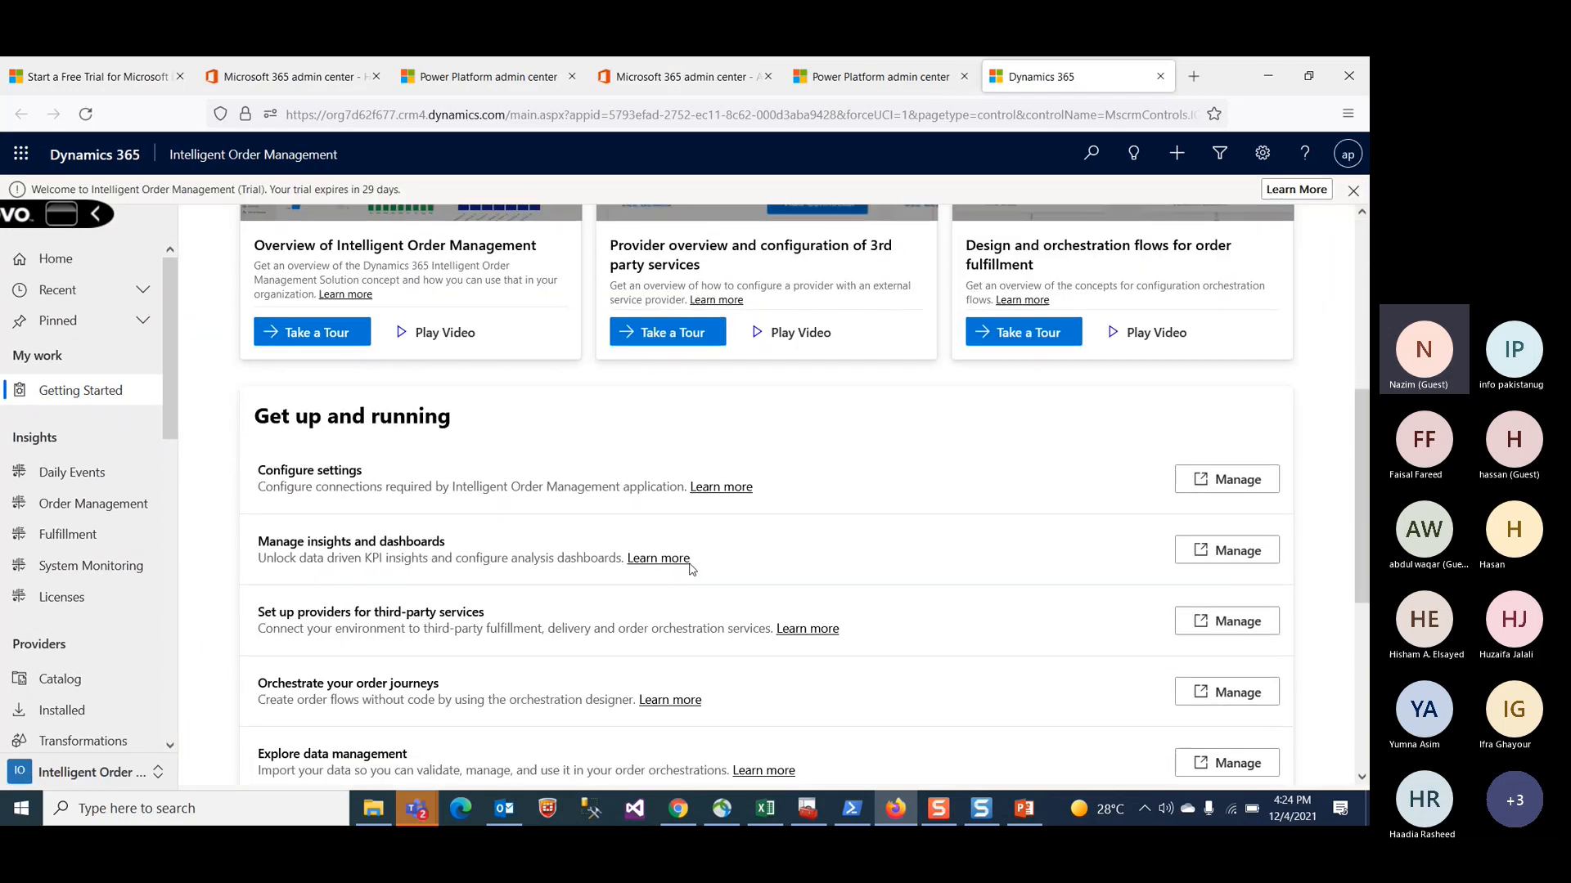
scroll(691, 568, "up", 10)
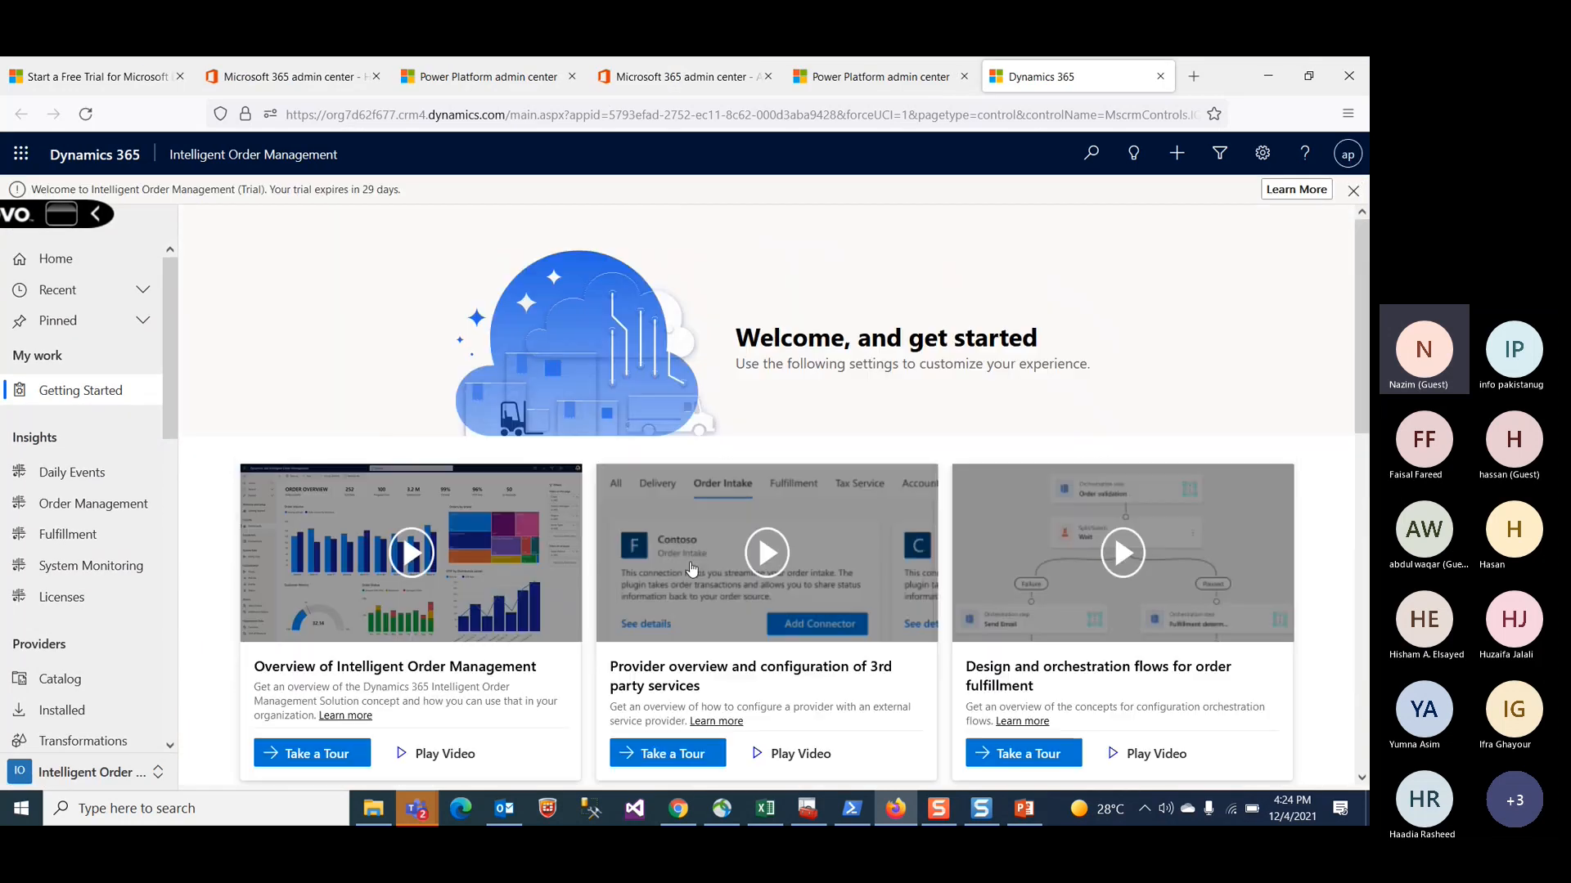
Step: Return to the trial environment's details page and open its security roles
left_click(675, 80)
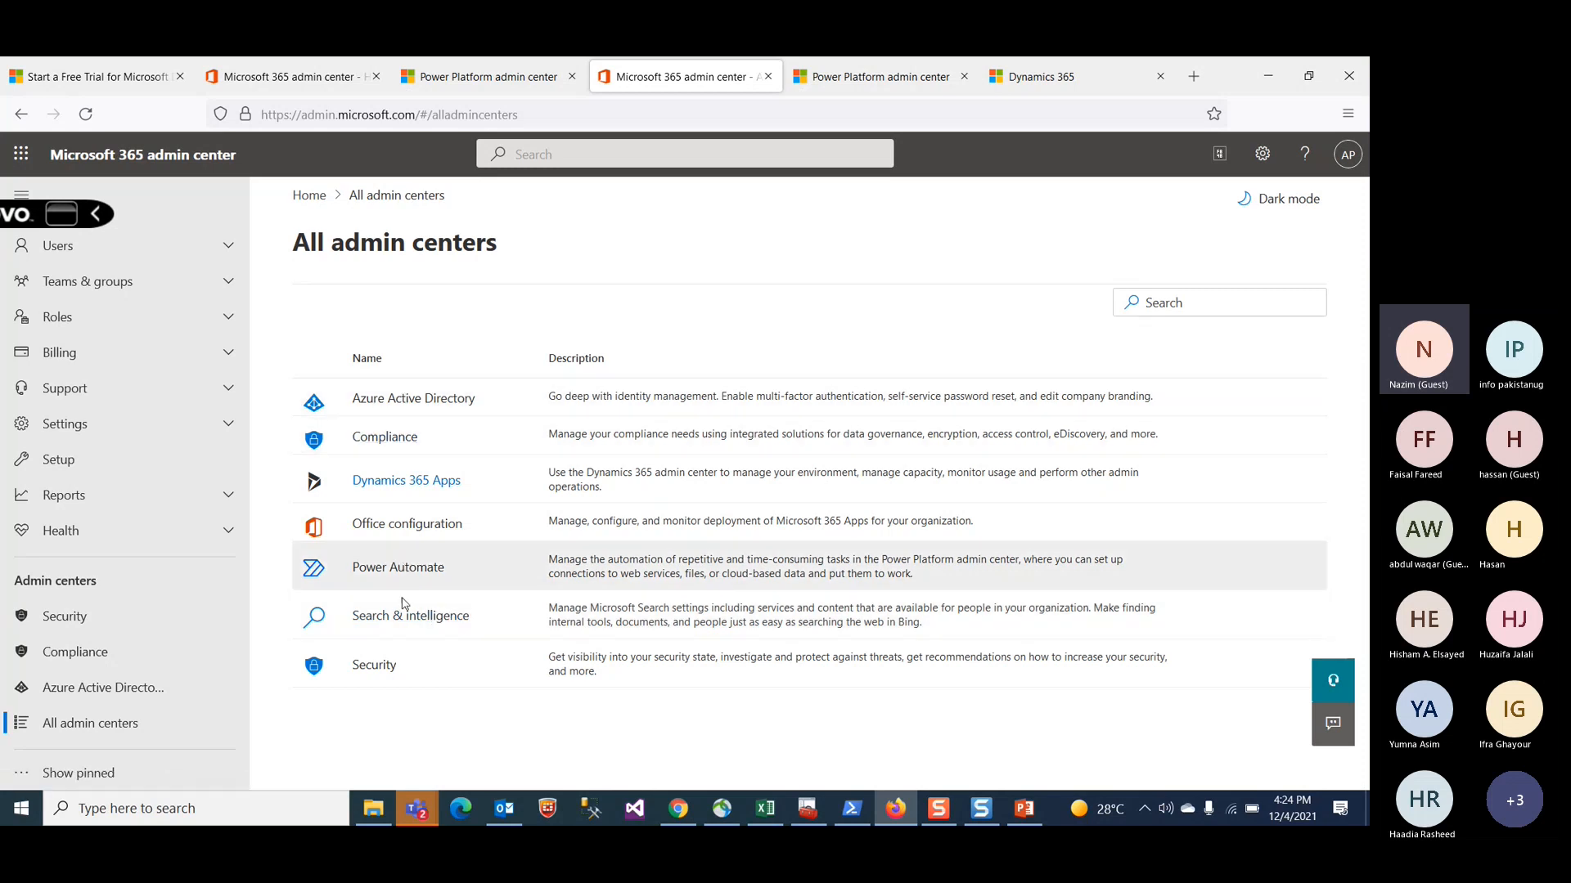
left_click(524, 78)
scroll(814, 458, "down", 2)
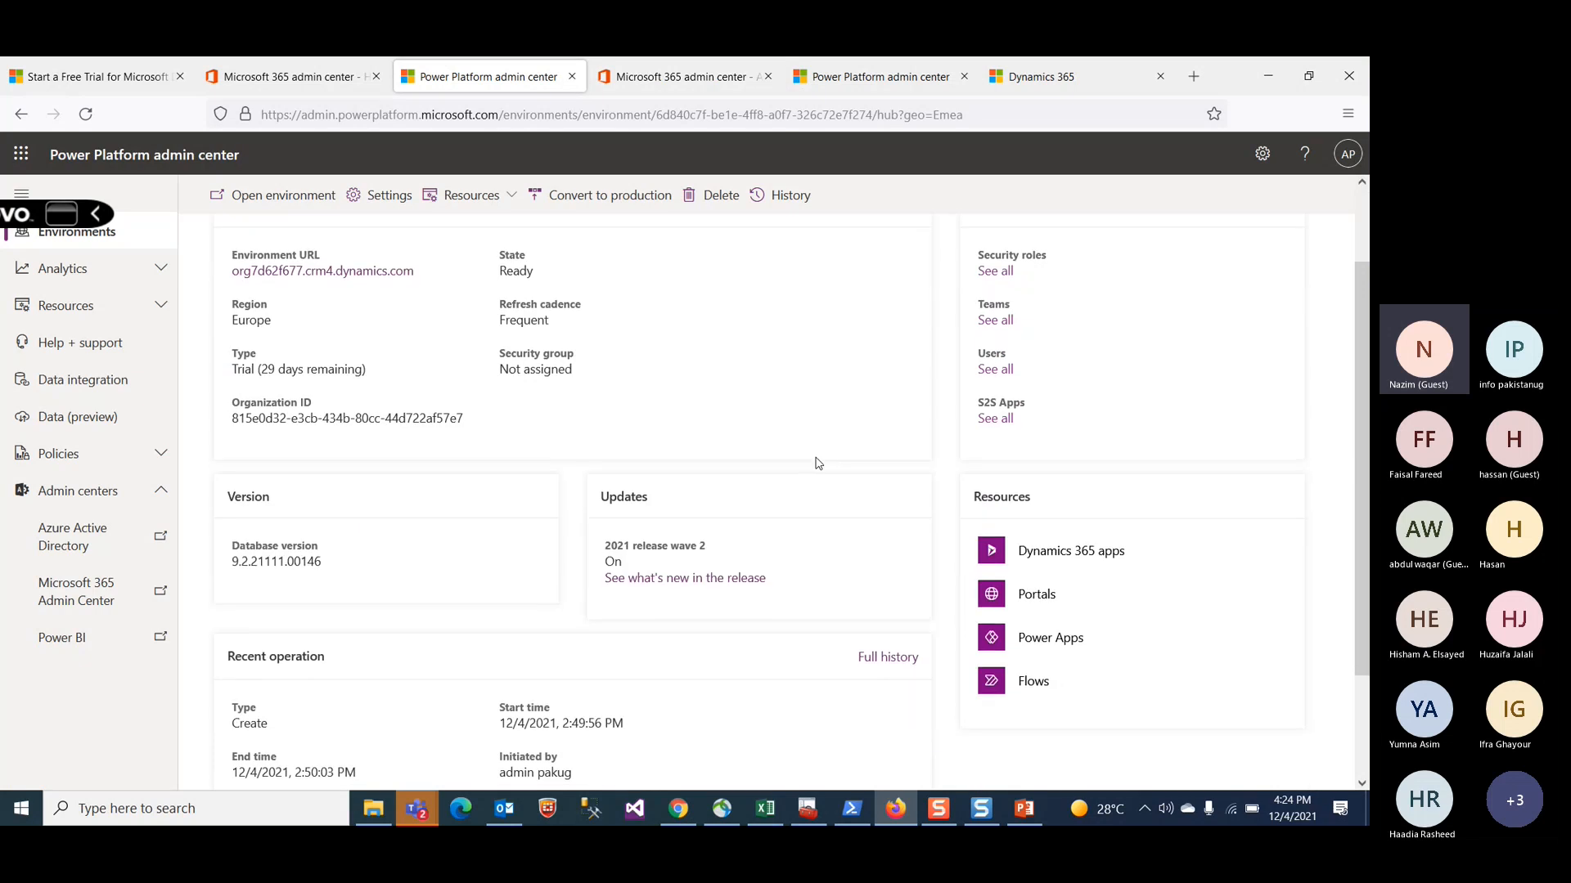
left_click(993, 272)
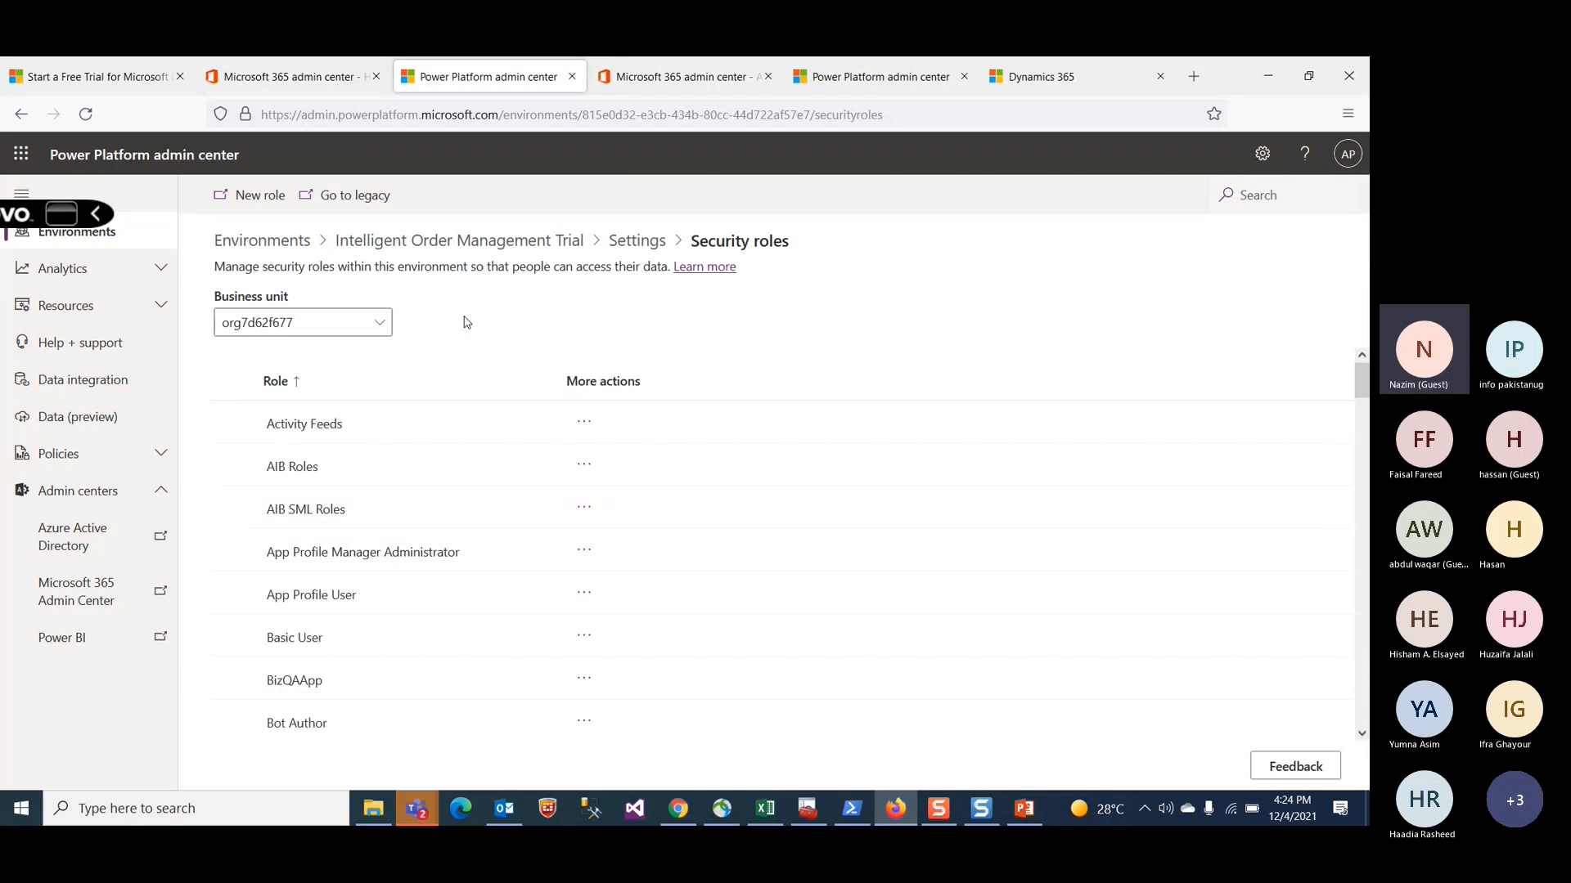
Step: Browse the environment's security roles list and go back to the environment details
scroll(482, 603, "down", 6)
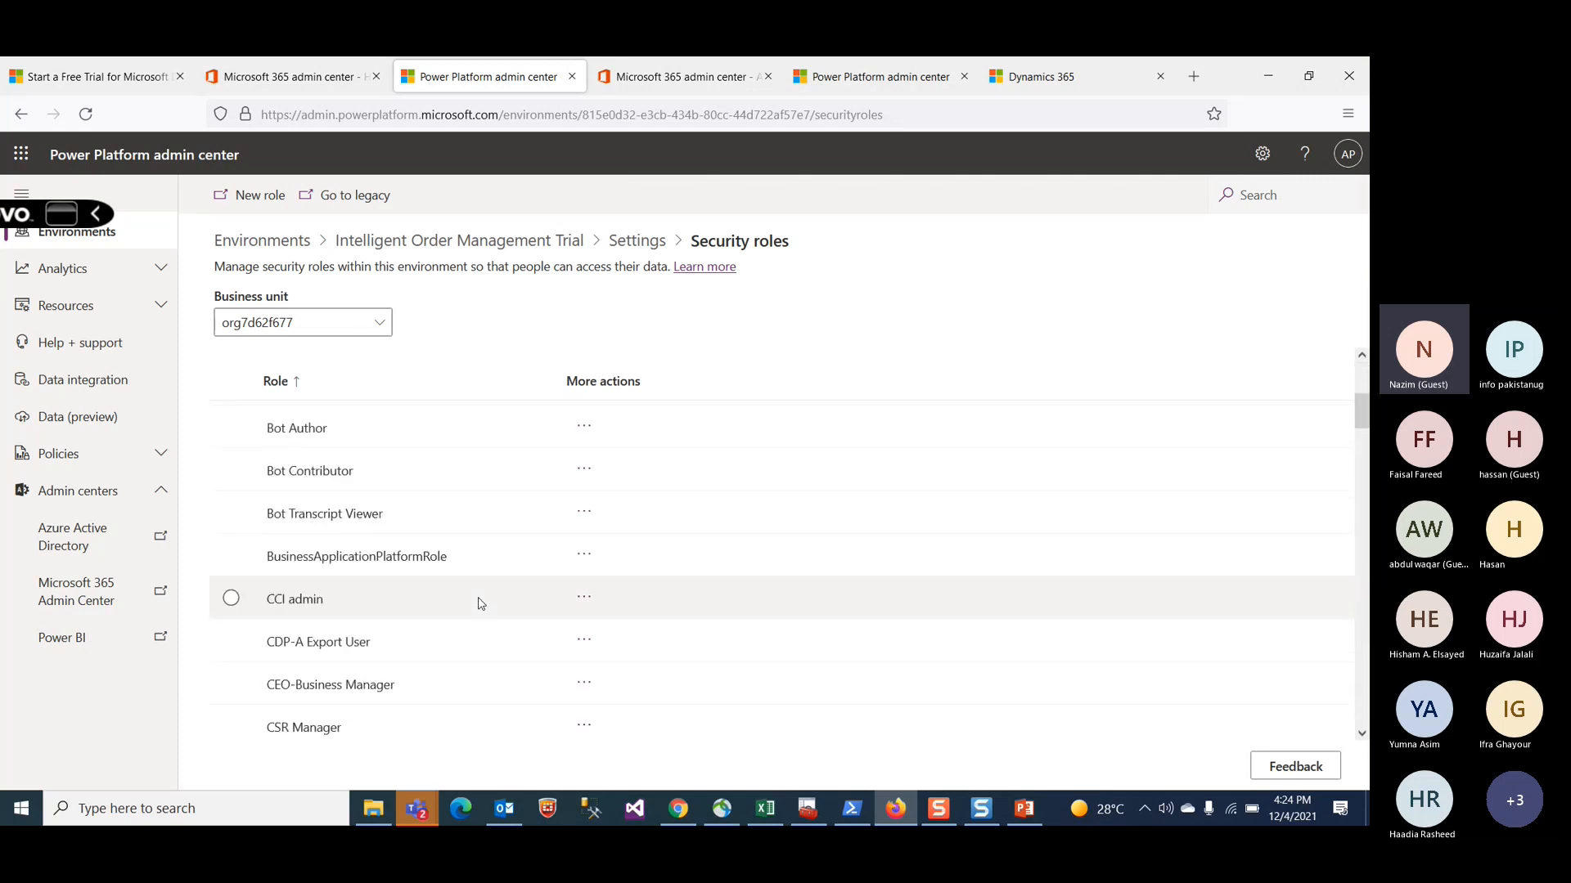
scroll(480, 602, "down", 3)
scroll(480, 603, "down", 3)
scroll(481, 603, "up", 4)
scroll(481, 603, "up", 5)
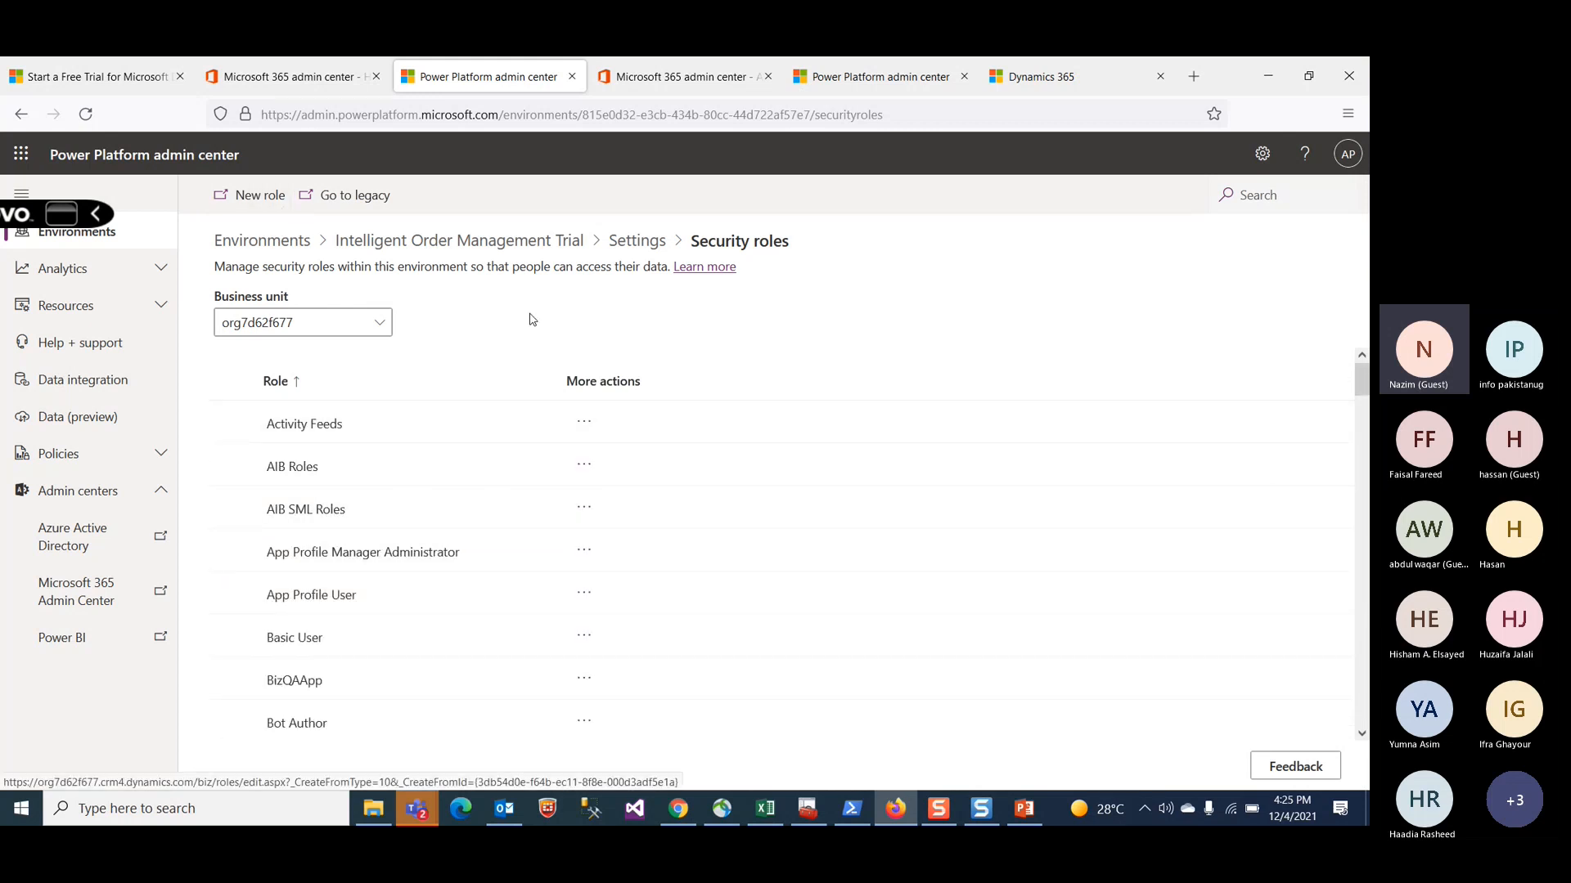
left_click(13, 118)
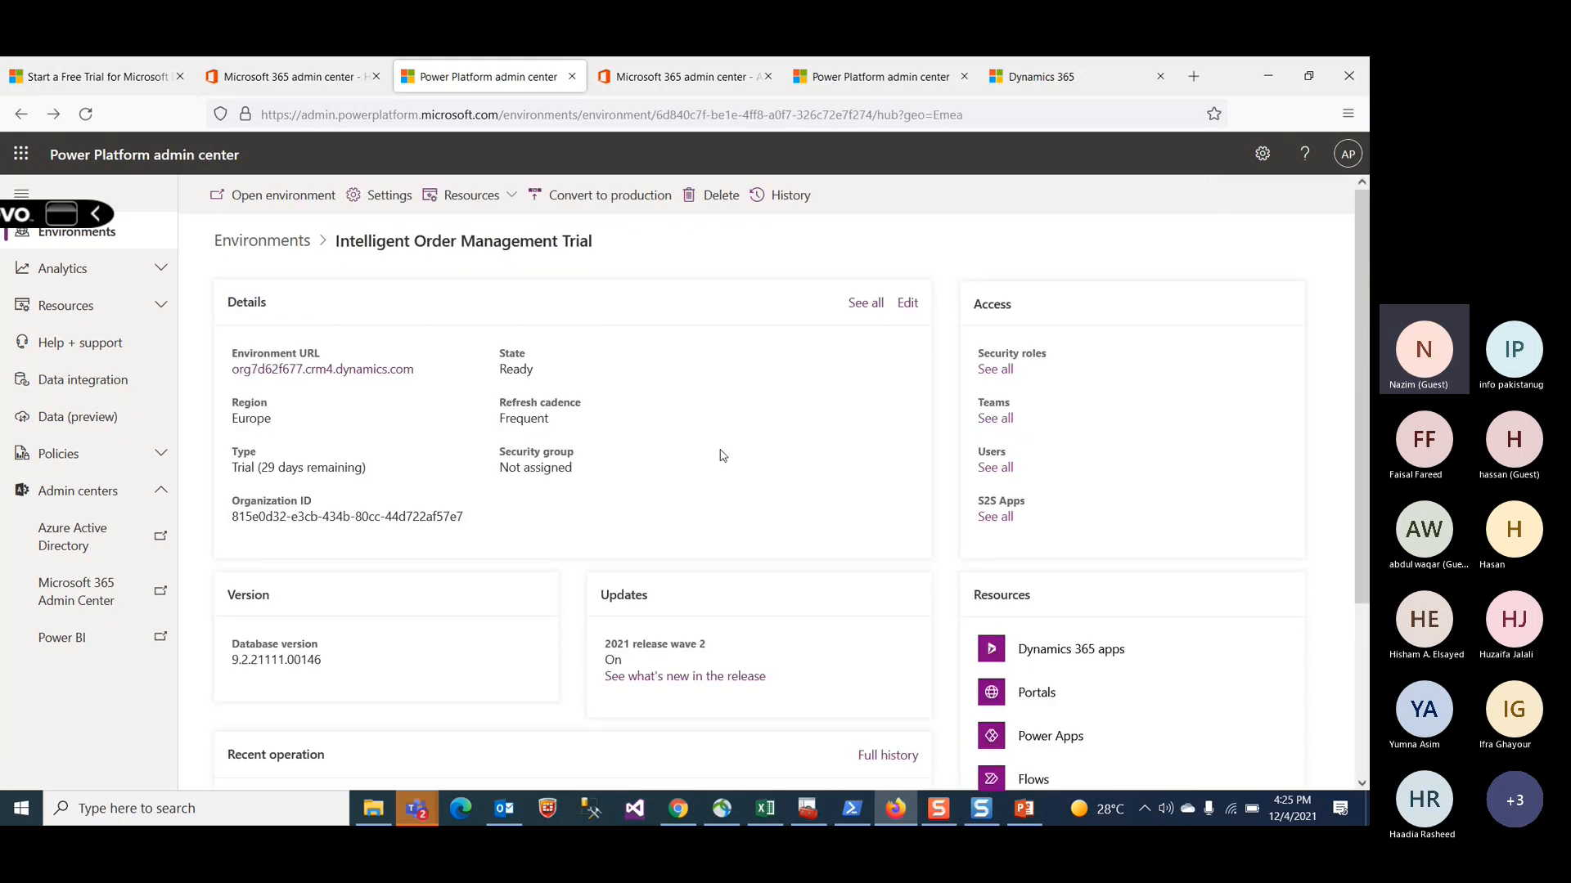
Step: Highlight the database version, then open the environment's users page and its application users list
scroll(542, 596, "down", 2)
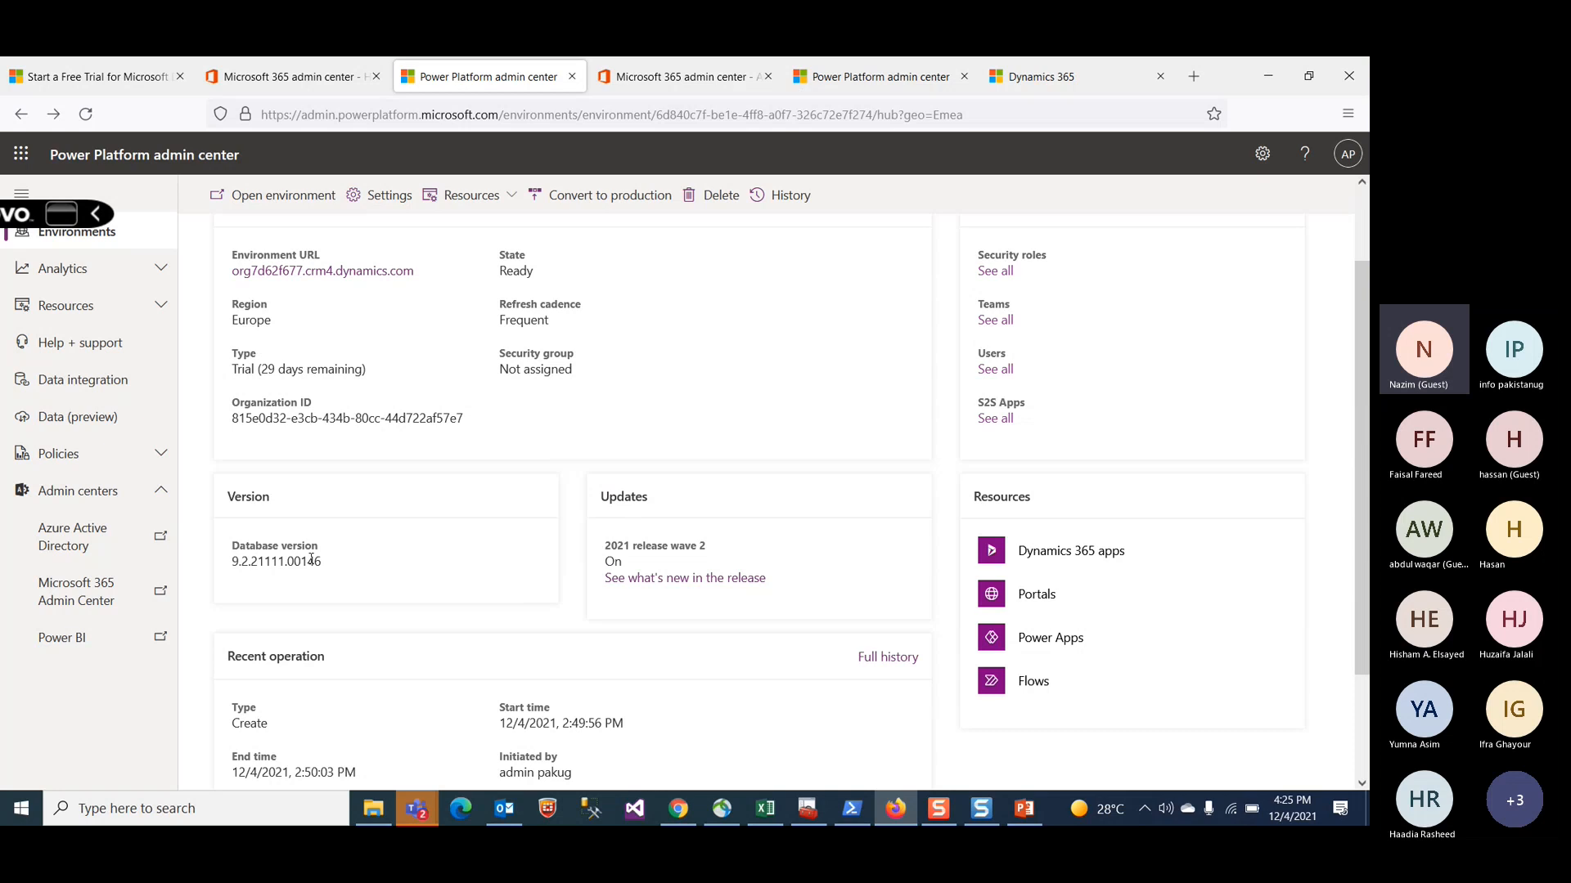
left_click_drag(325, 562, 215, 566)
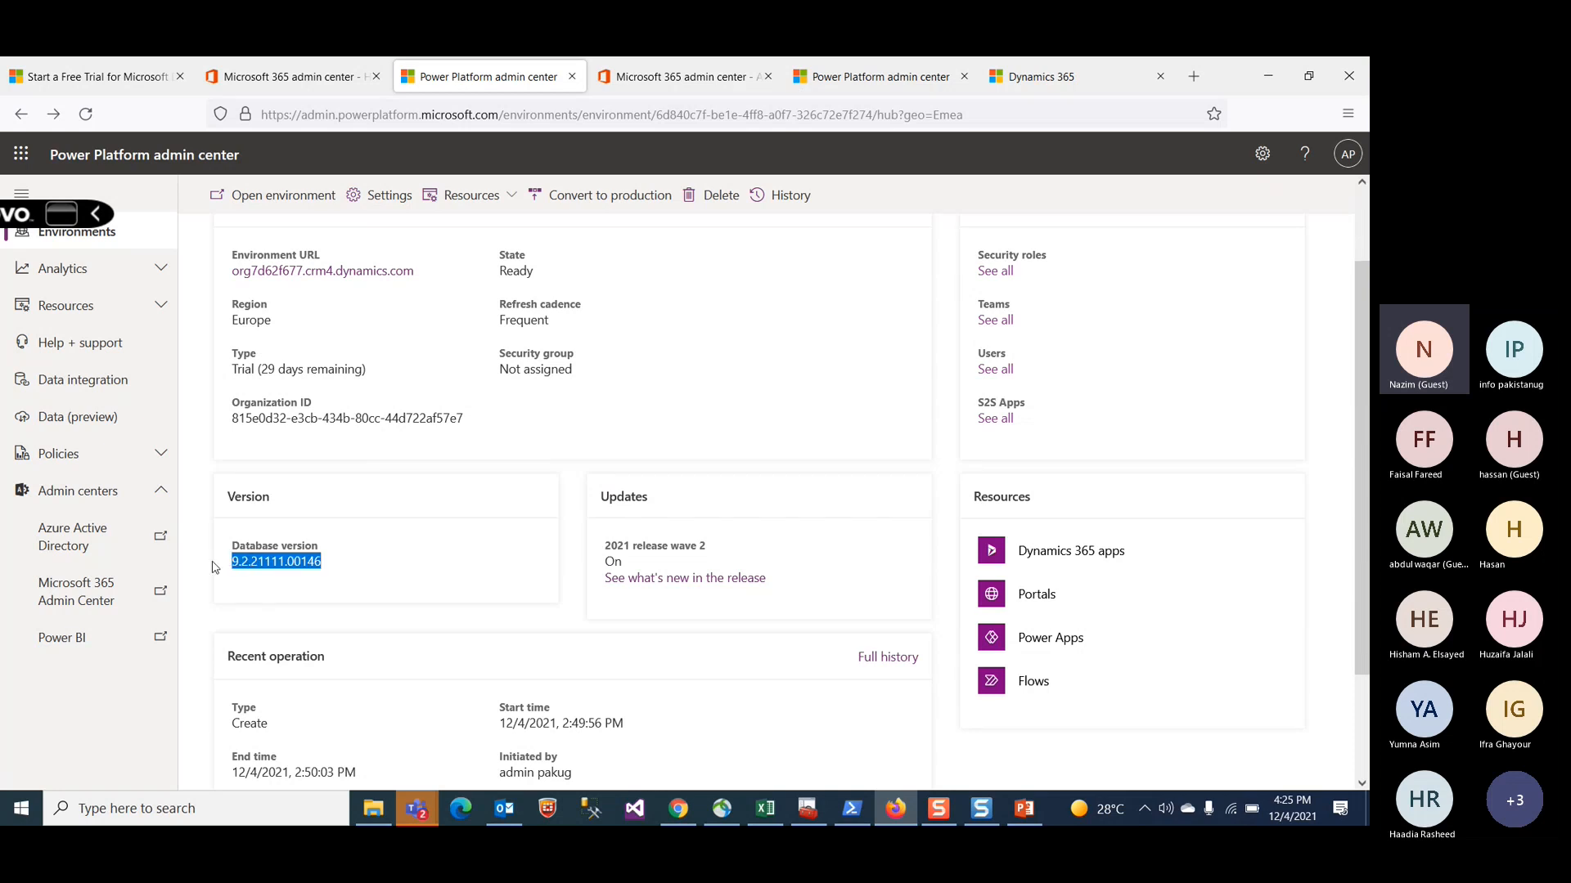
left_click(1003, 374)
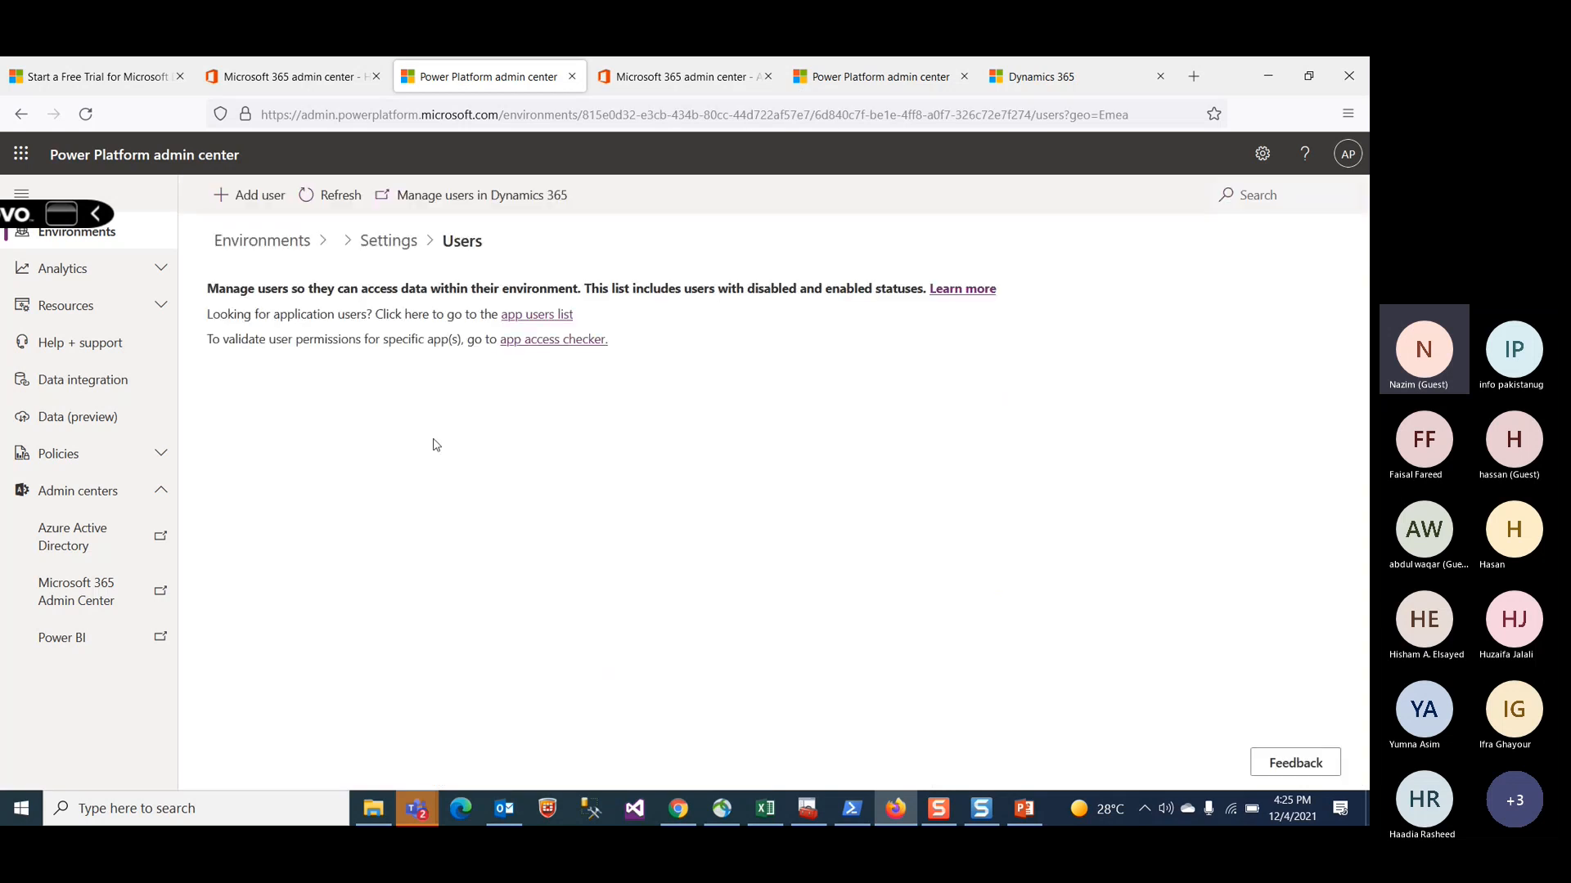
left_click(542, 316)
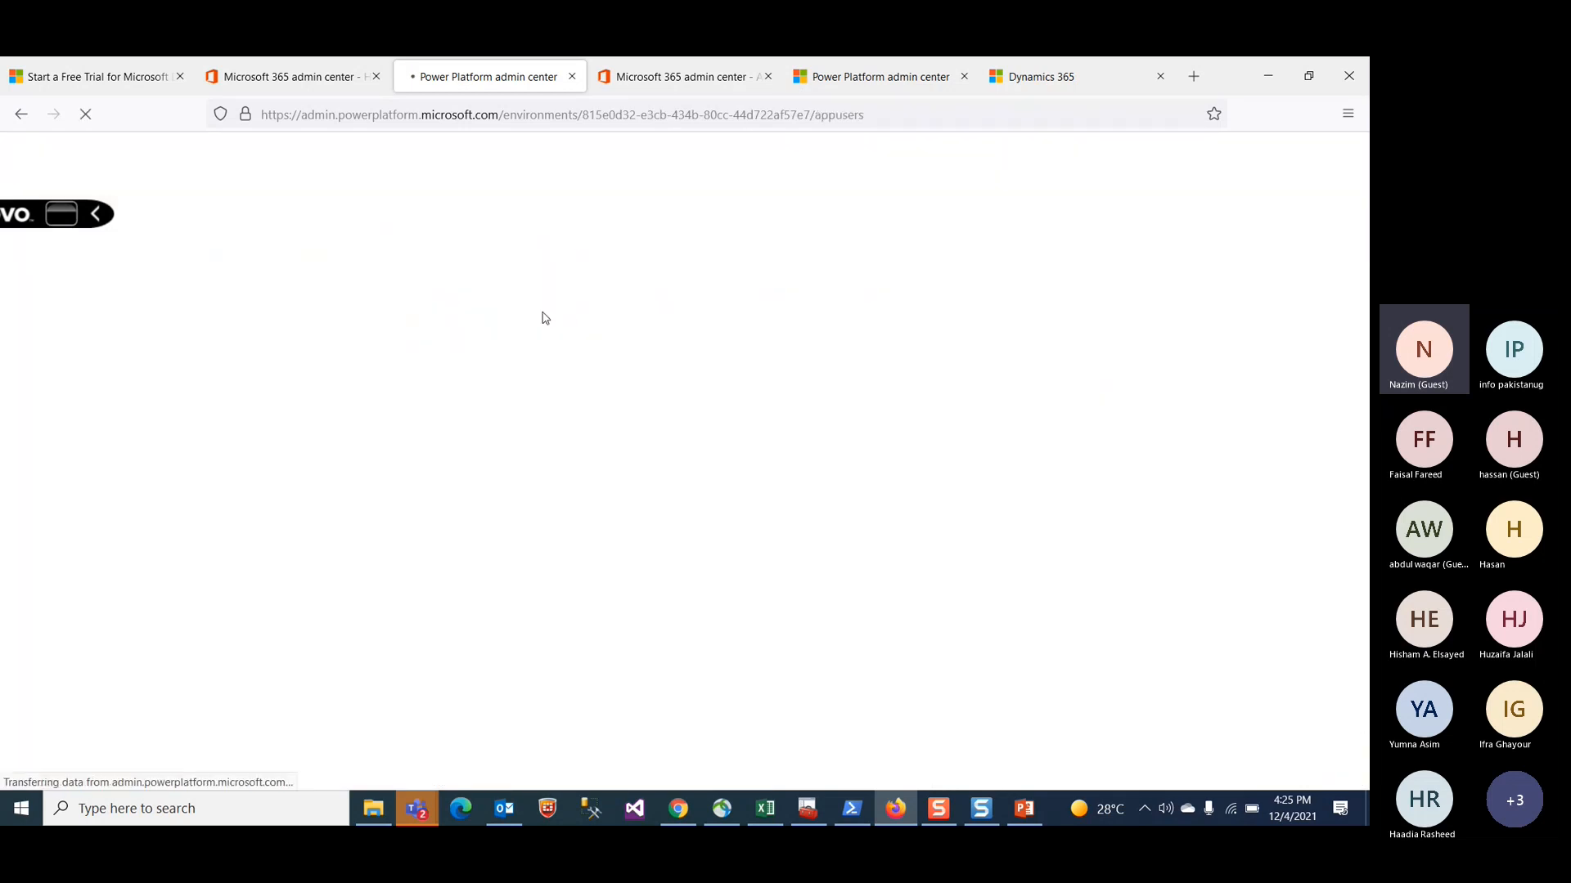
left_click(271, 81)
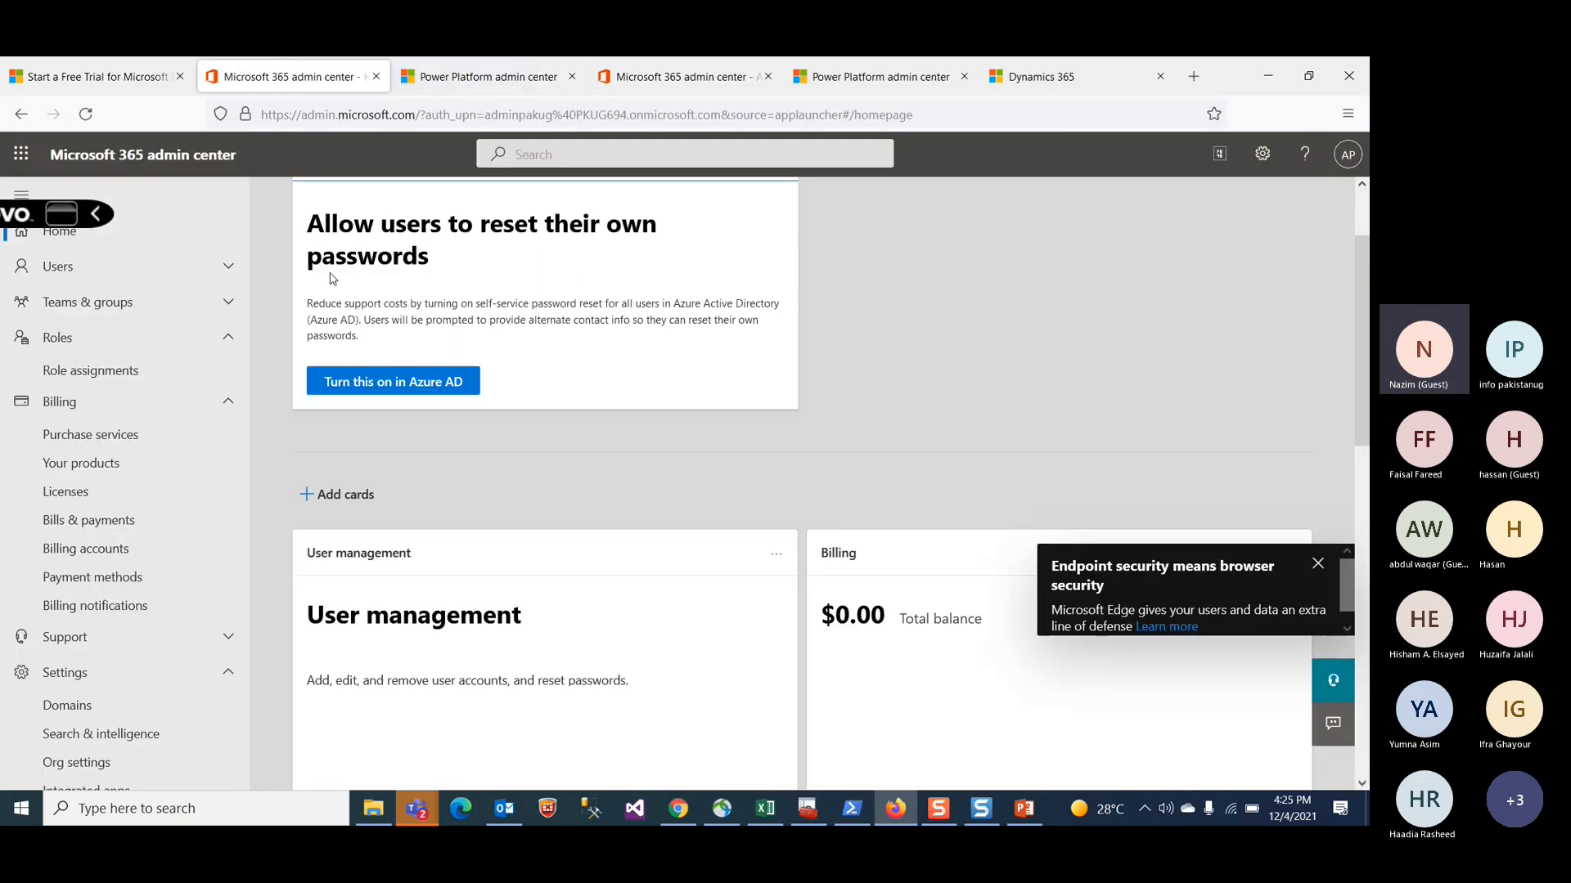
left_click(88, 70)
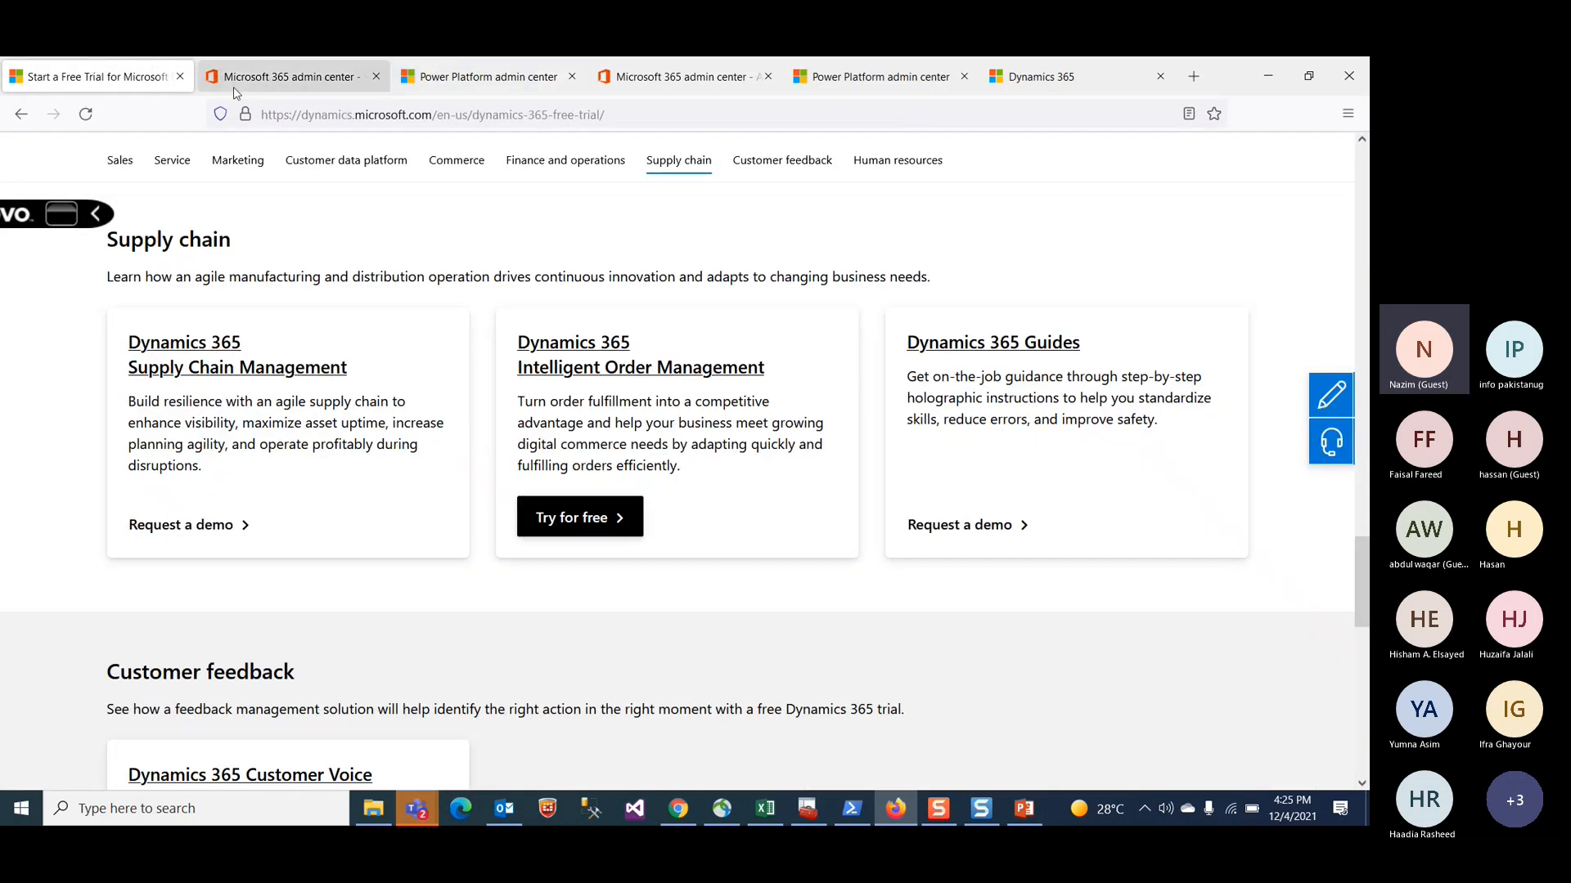
left_click(291, 77)
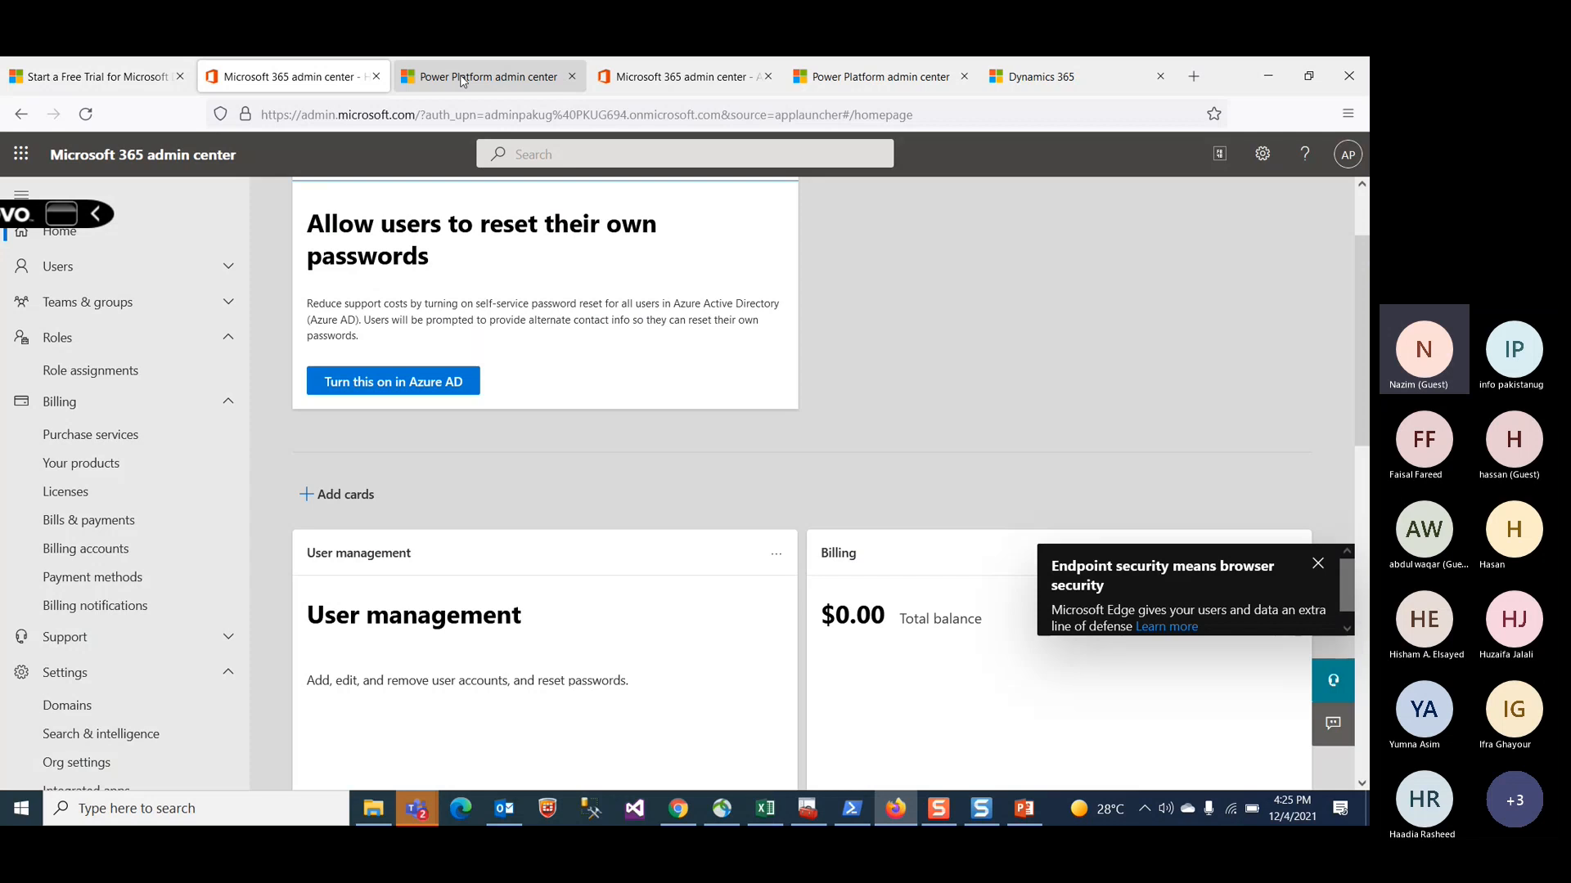
left_click(463, 77)
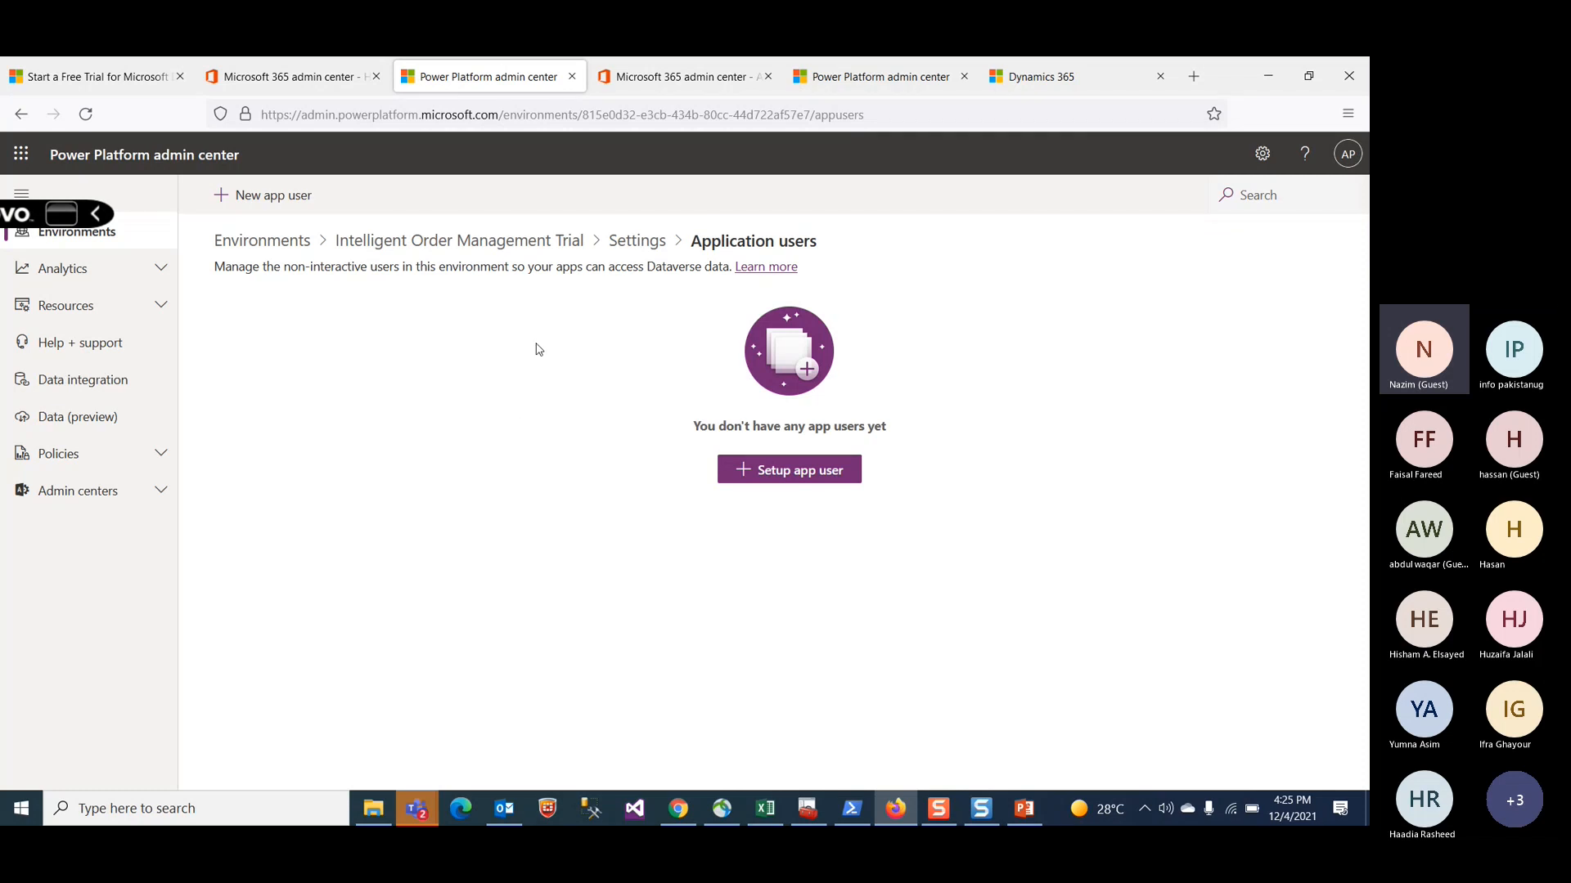
left_click(21, 119)
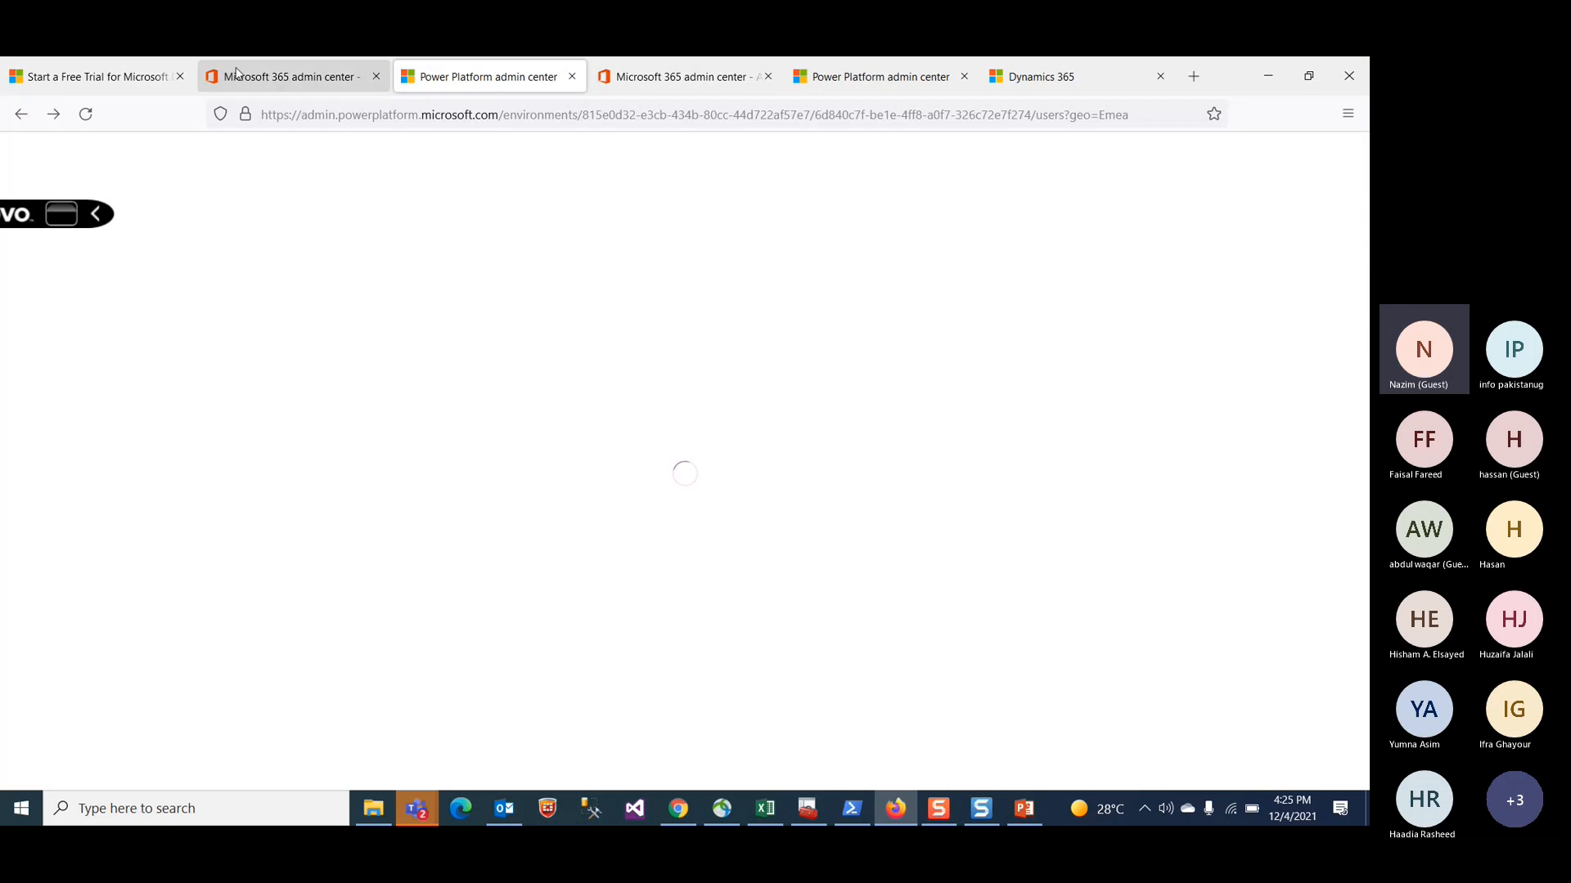
Step: Open Active users in the Microsoft 365 admin center and start adding a new user
left_click(291, 76)
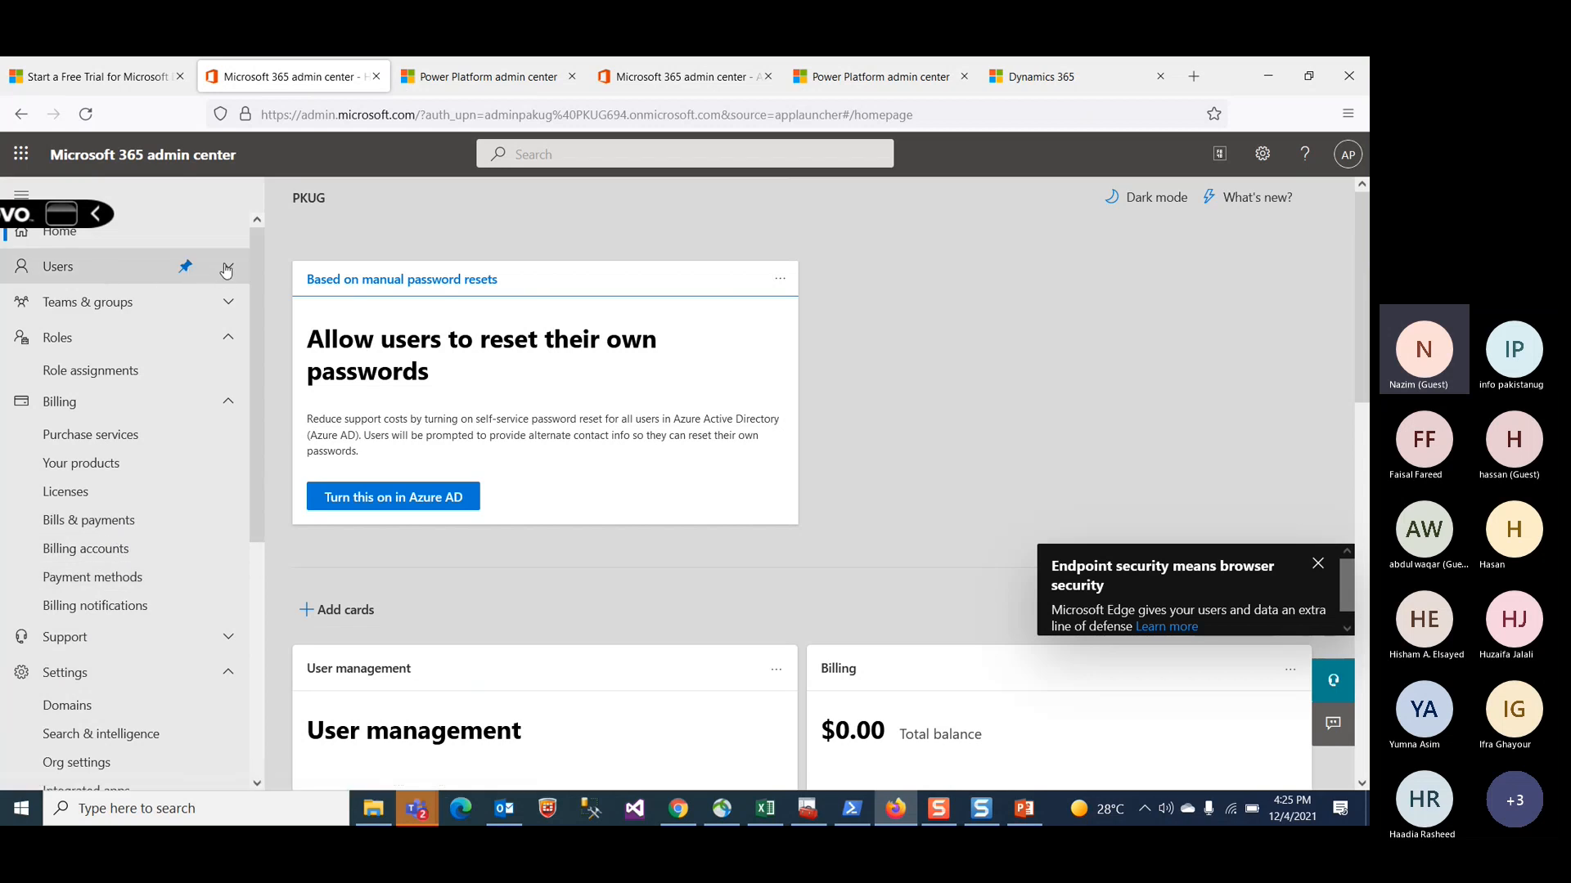
left_click(228, 268)
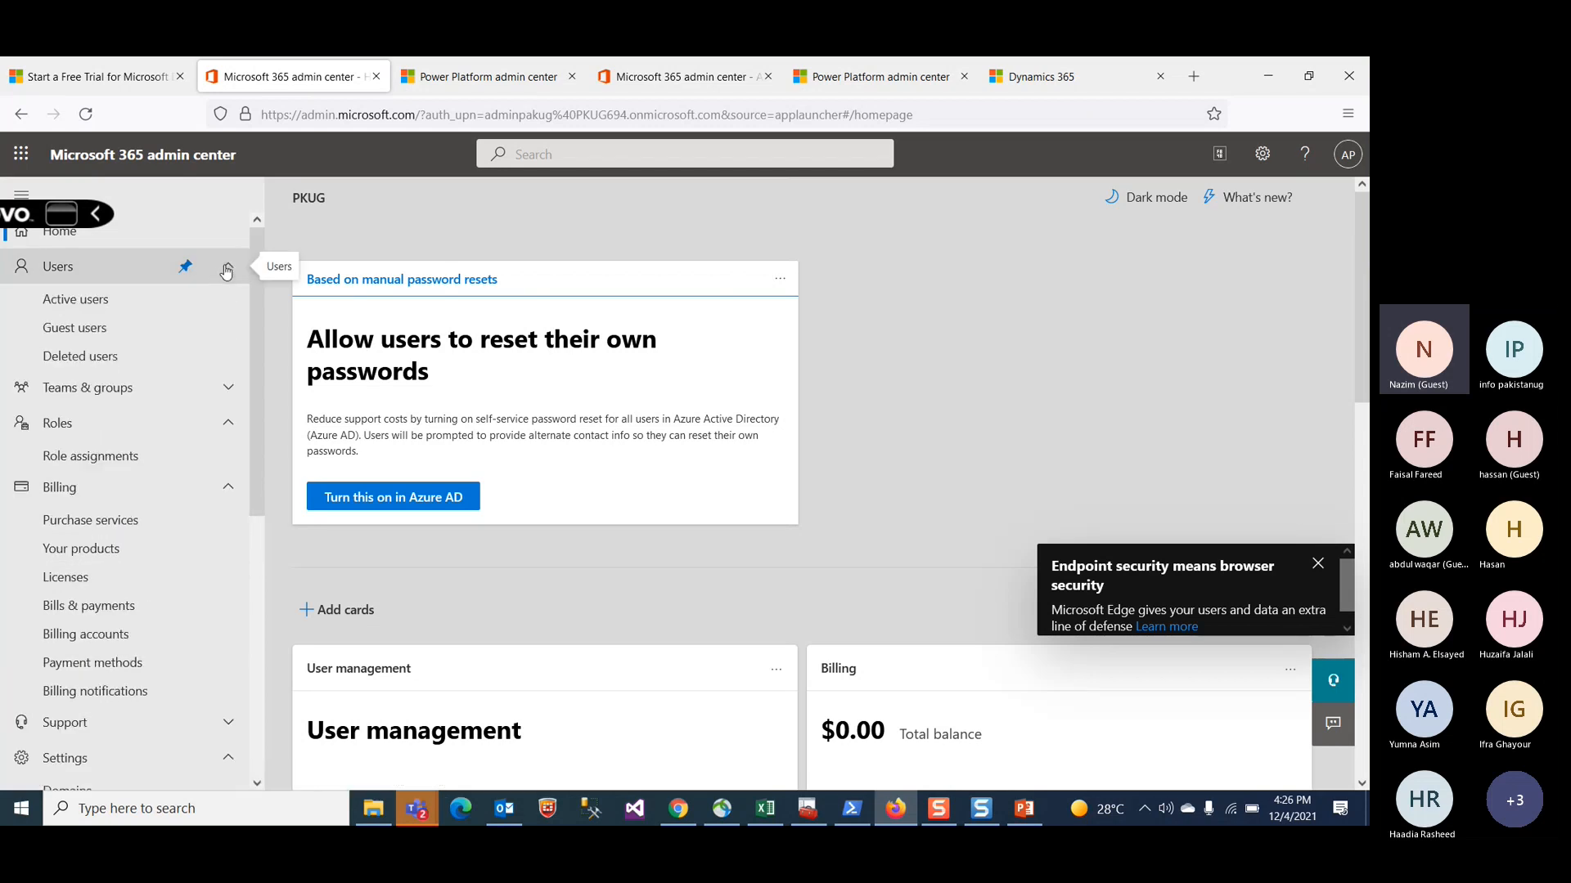
left_click(78, 303)
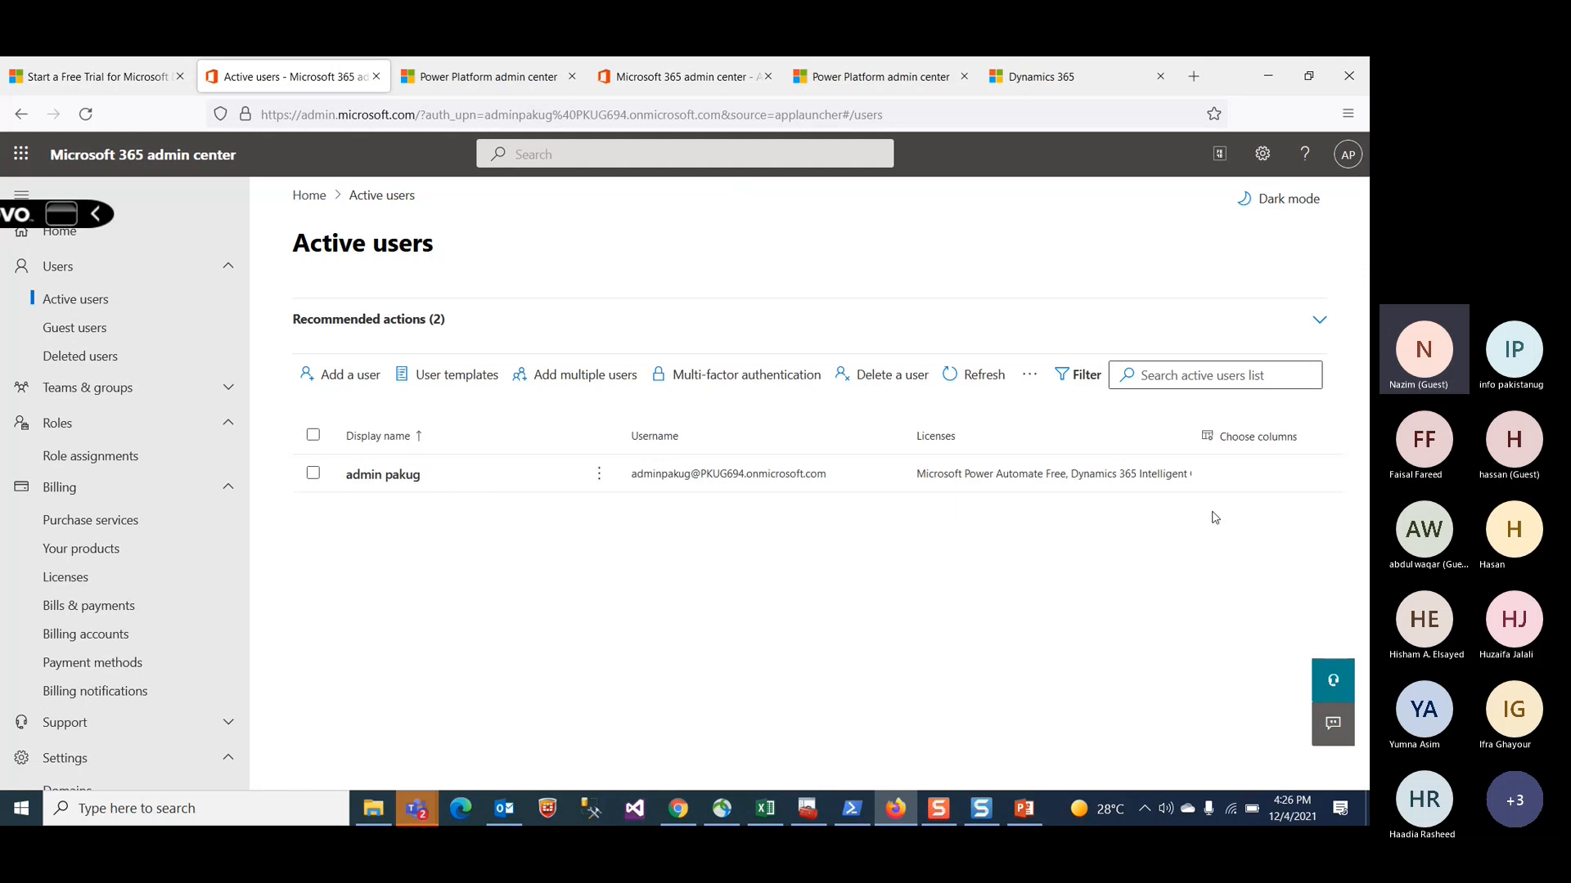
left_click(319, 381)
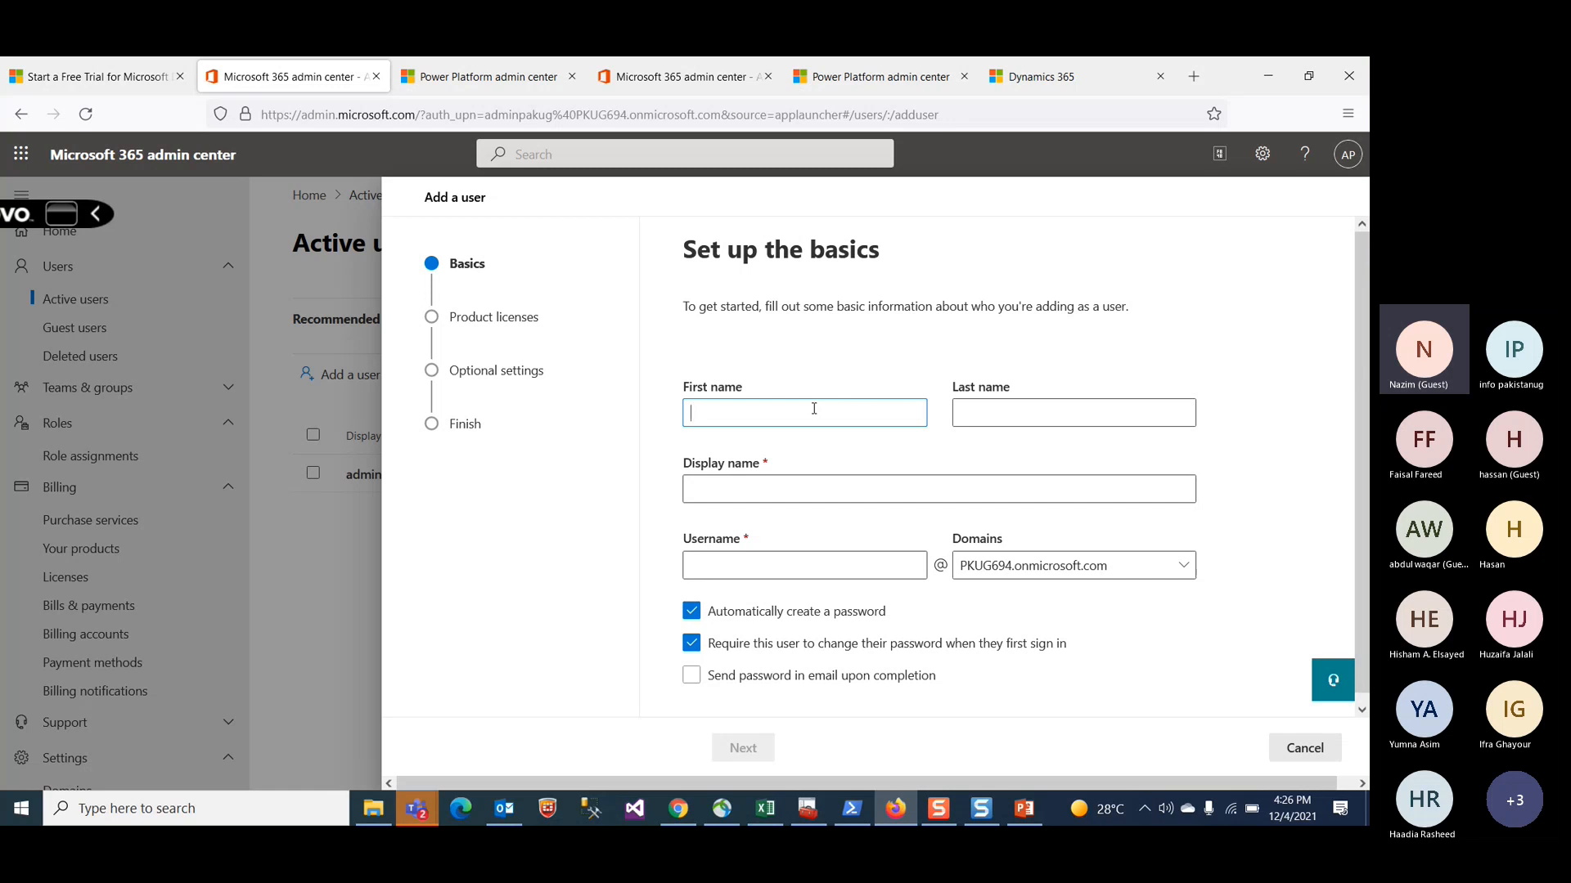
Step: Fill in the new user's first name and last name
type("pakug")
left_click(1013, 413)
type("test")
key("Tab")
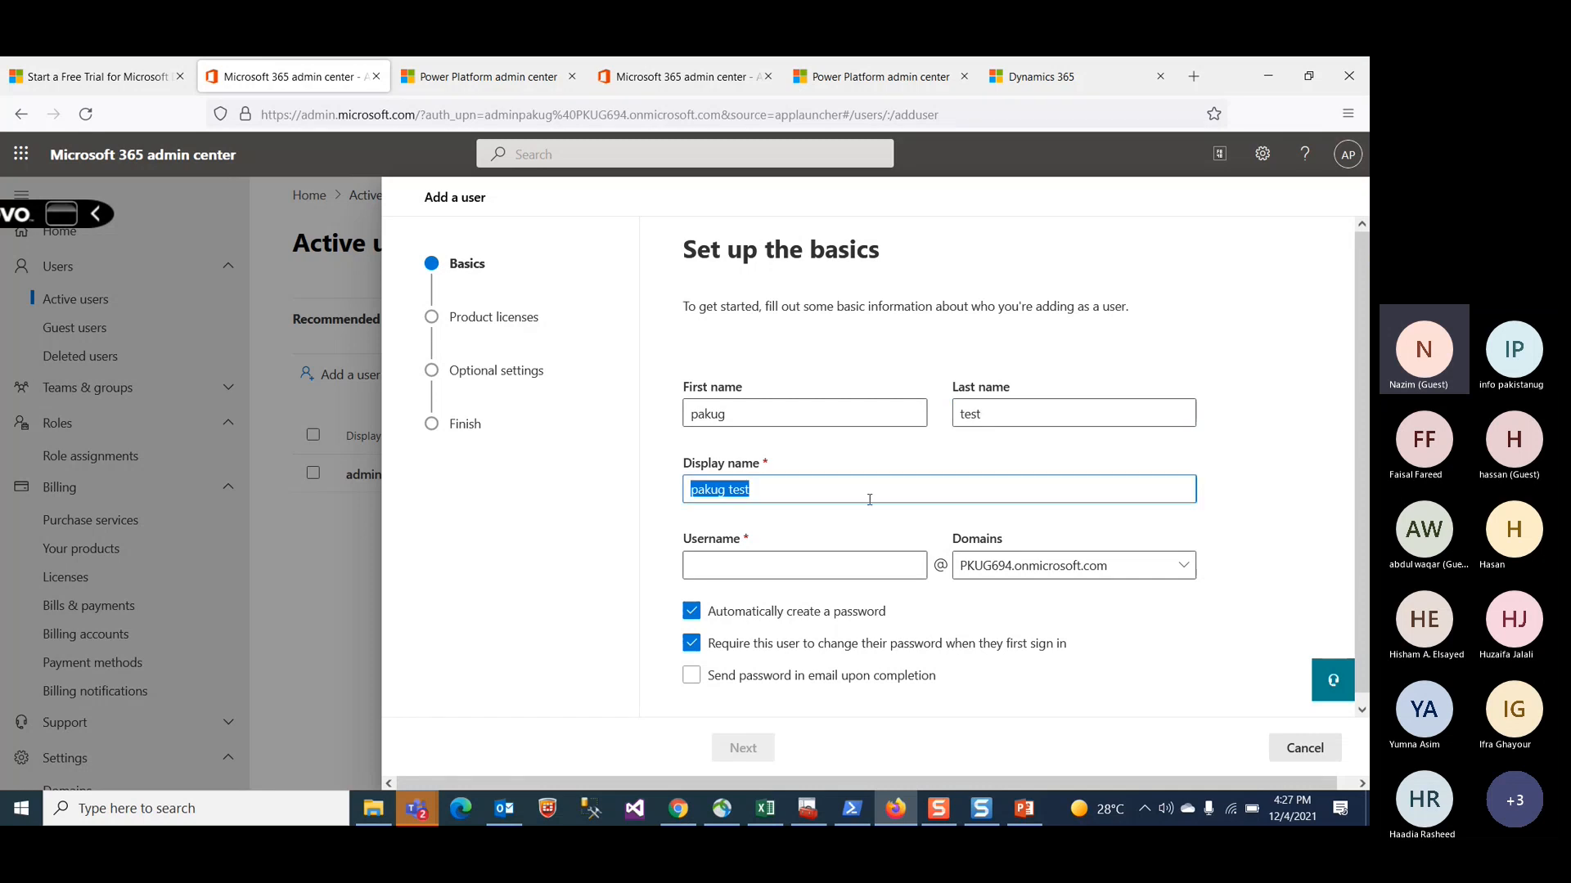
Step: Enter a username for the new user
left_click(871, 571)
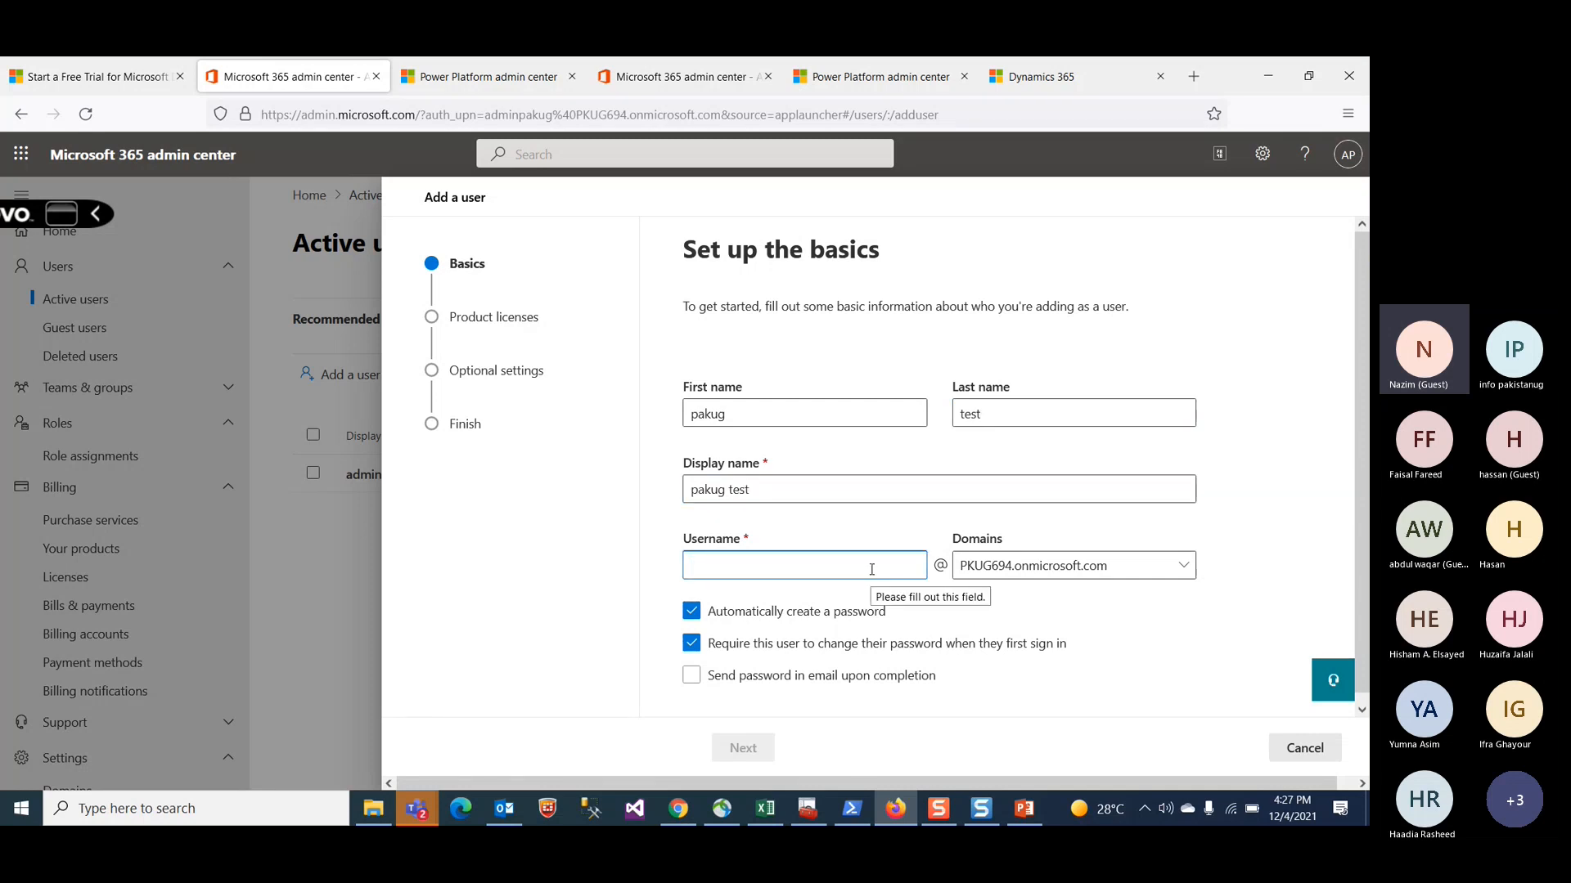
type("test1")
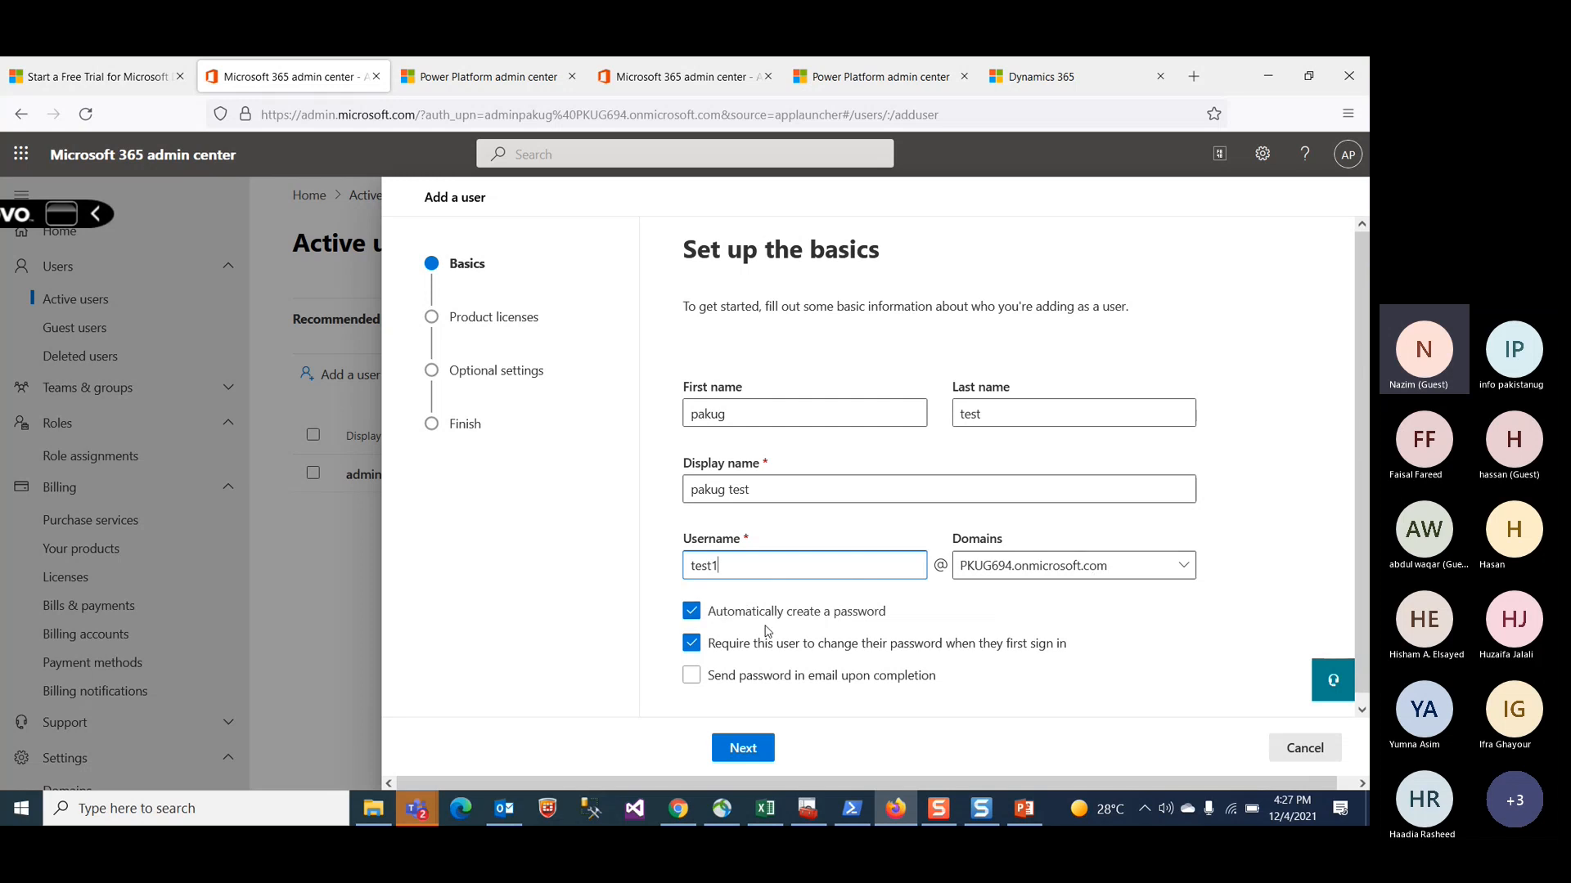
Step: Turn off automatic password creation, enter a custom password for the new user, and continue
left_click(697, 614)
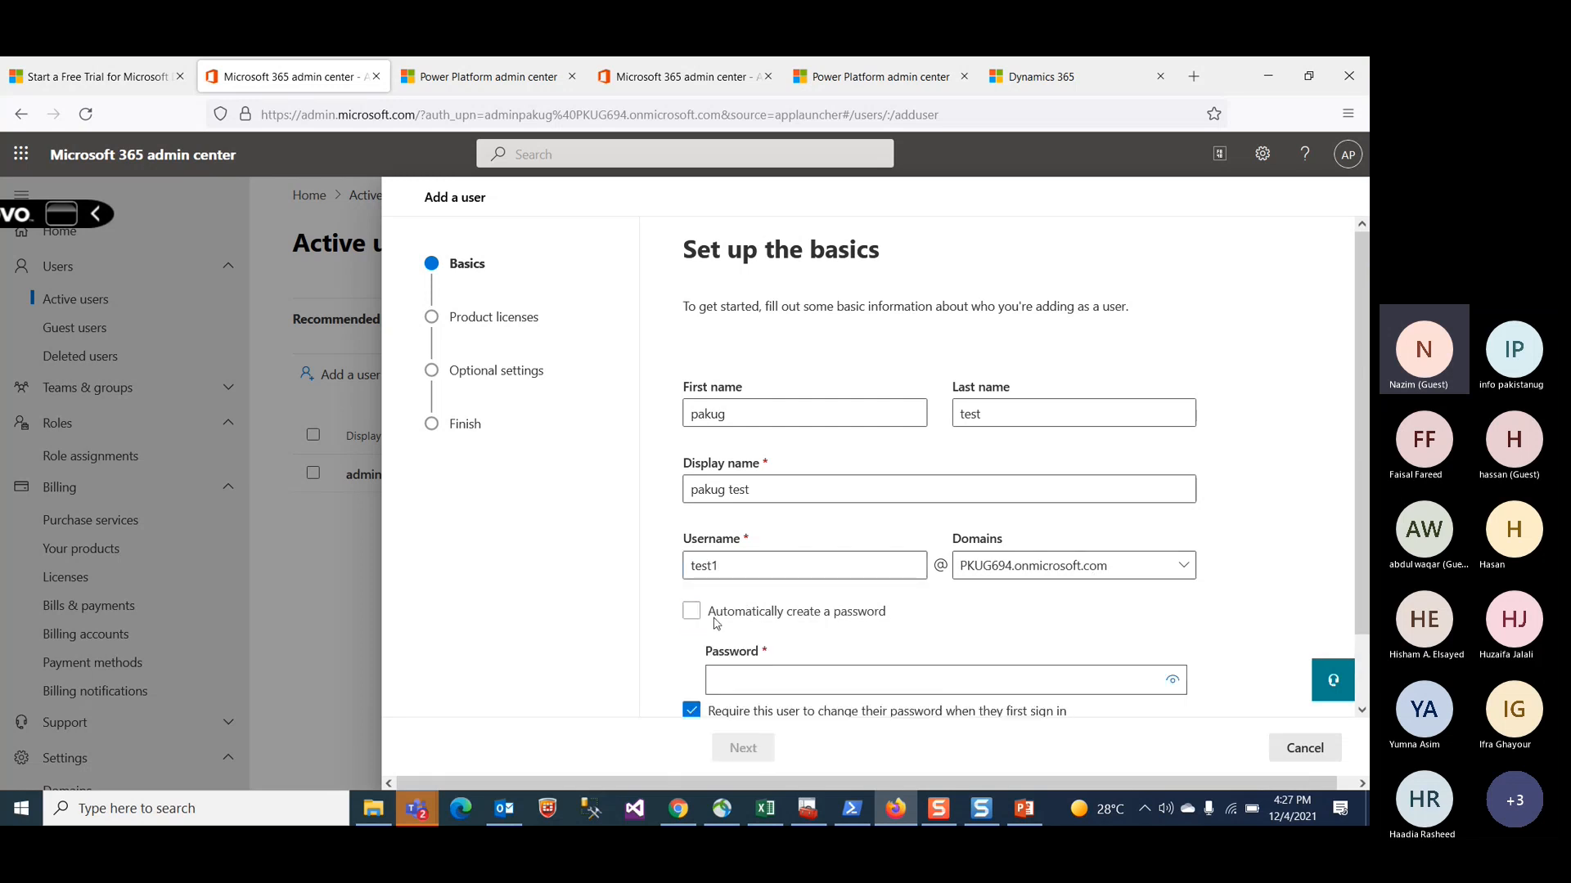
left_click(829, 679)
type("•••••••")
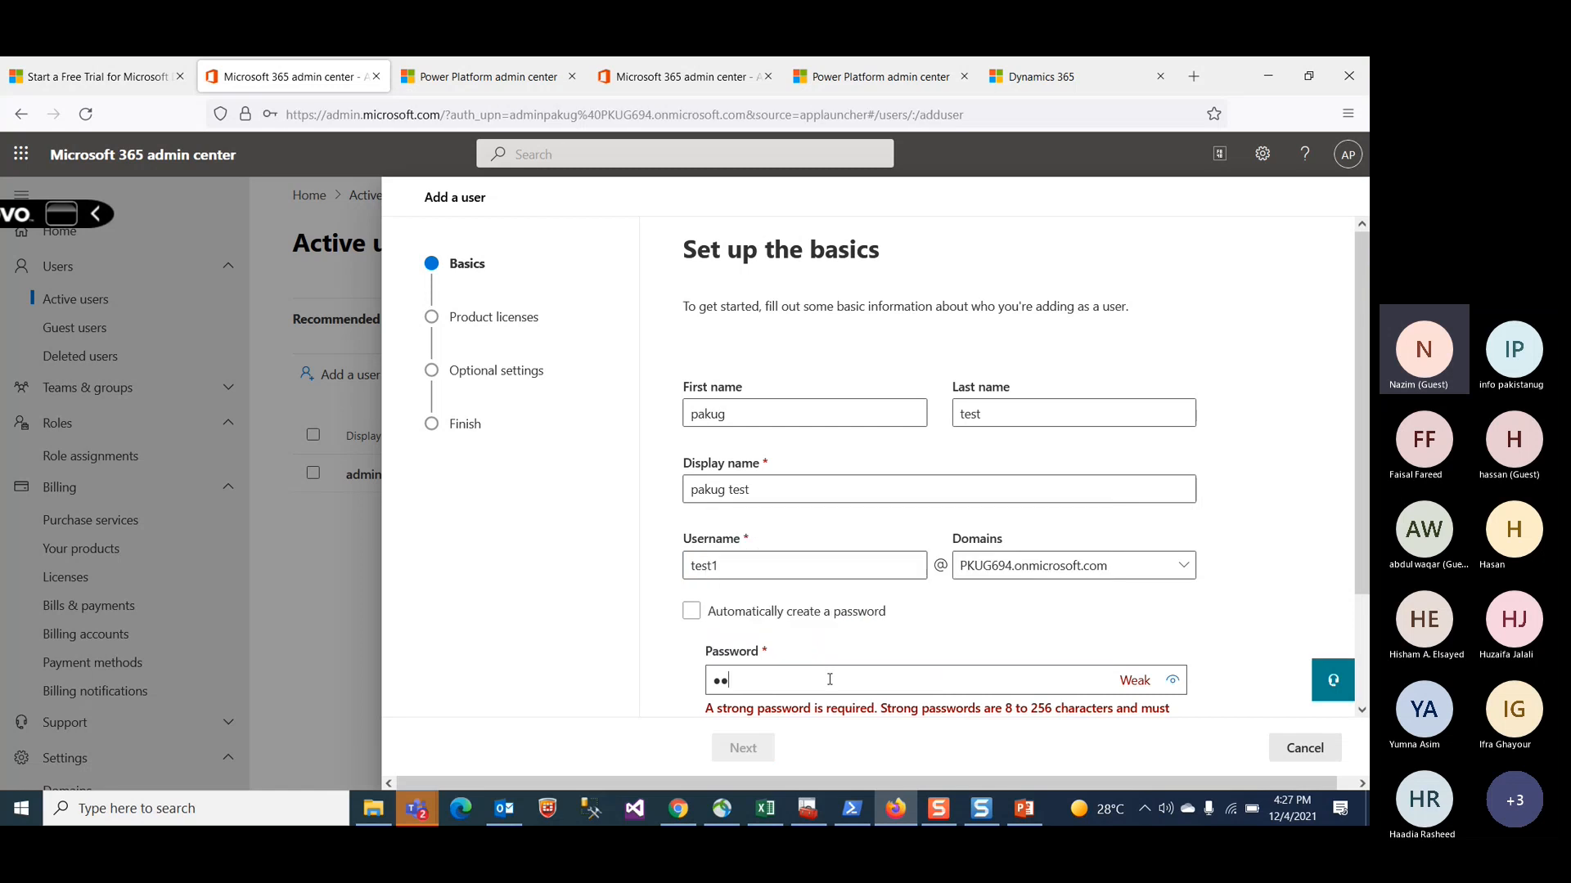
type("•••")
scroll(785, 466, "down", 1)
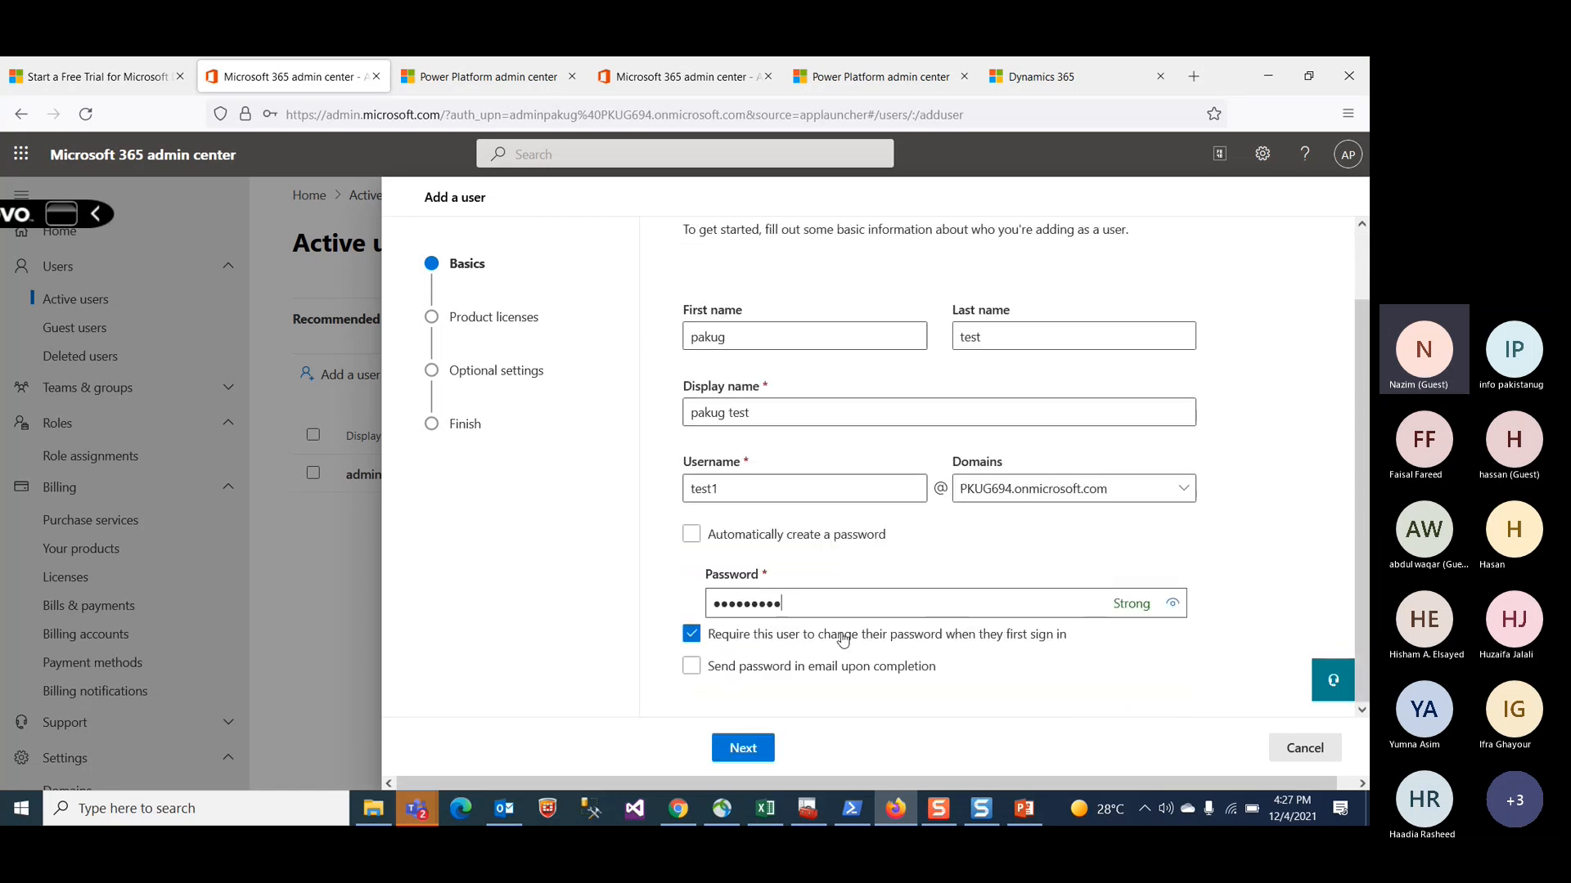
left_click(747, 748)
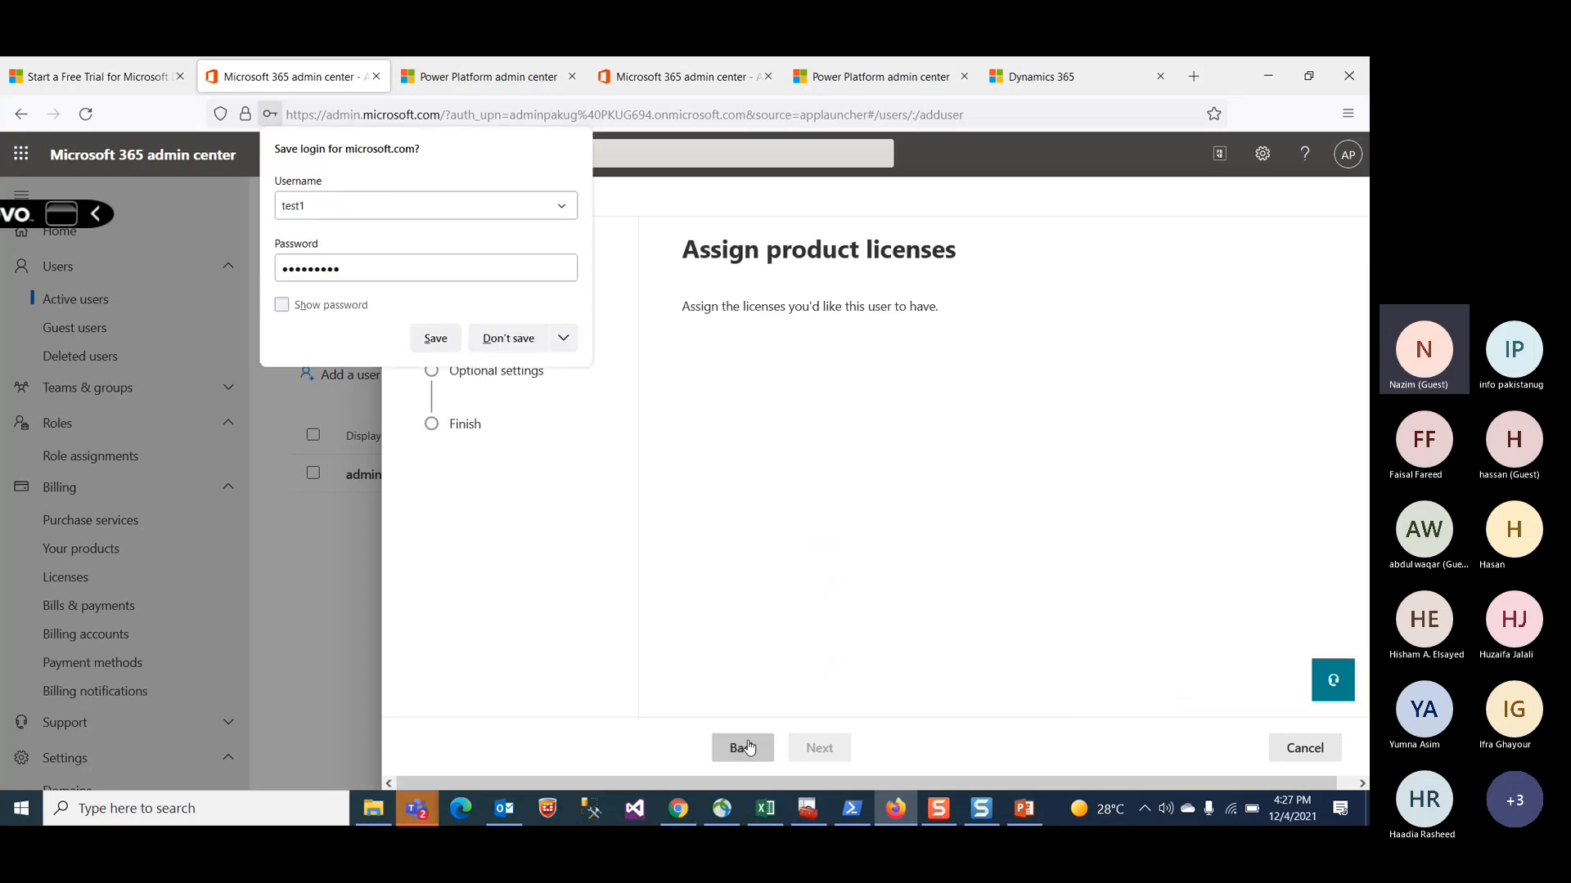
Step: Assign the Dynamics 365 Intelligent Order Management viral license to the user and continue
left_click(793, 582)
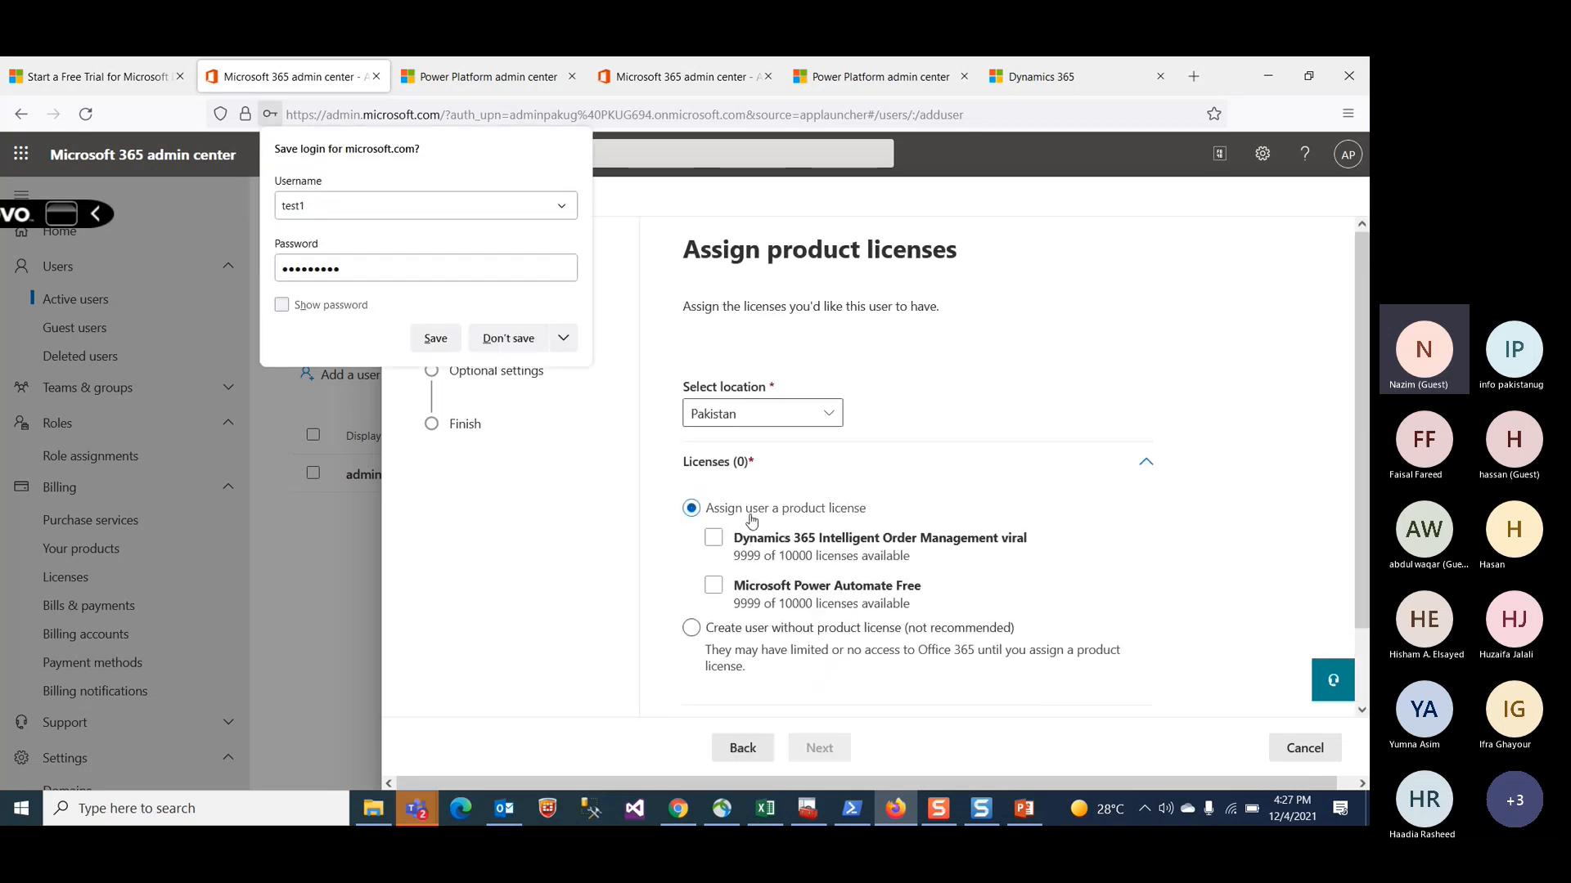
left_click(714, 538)
left_click(715, 539)
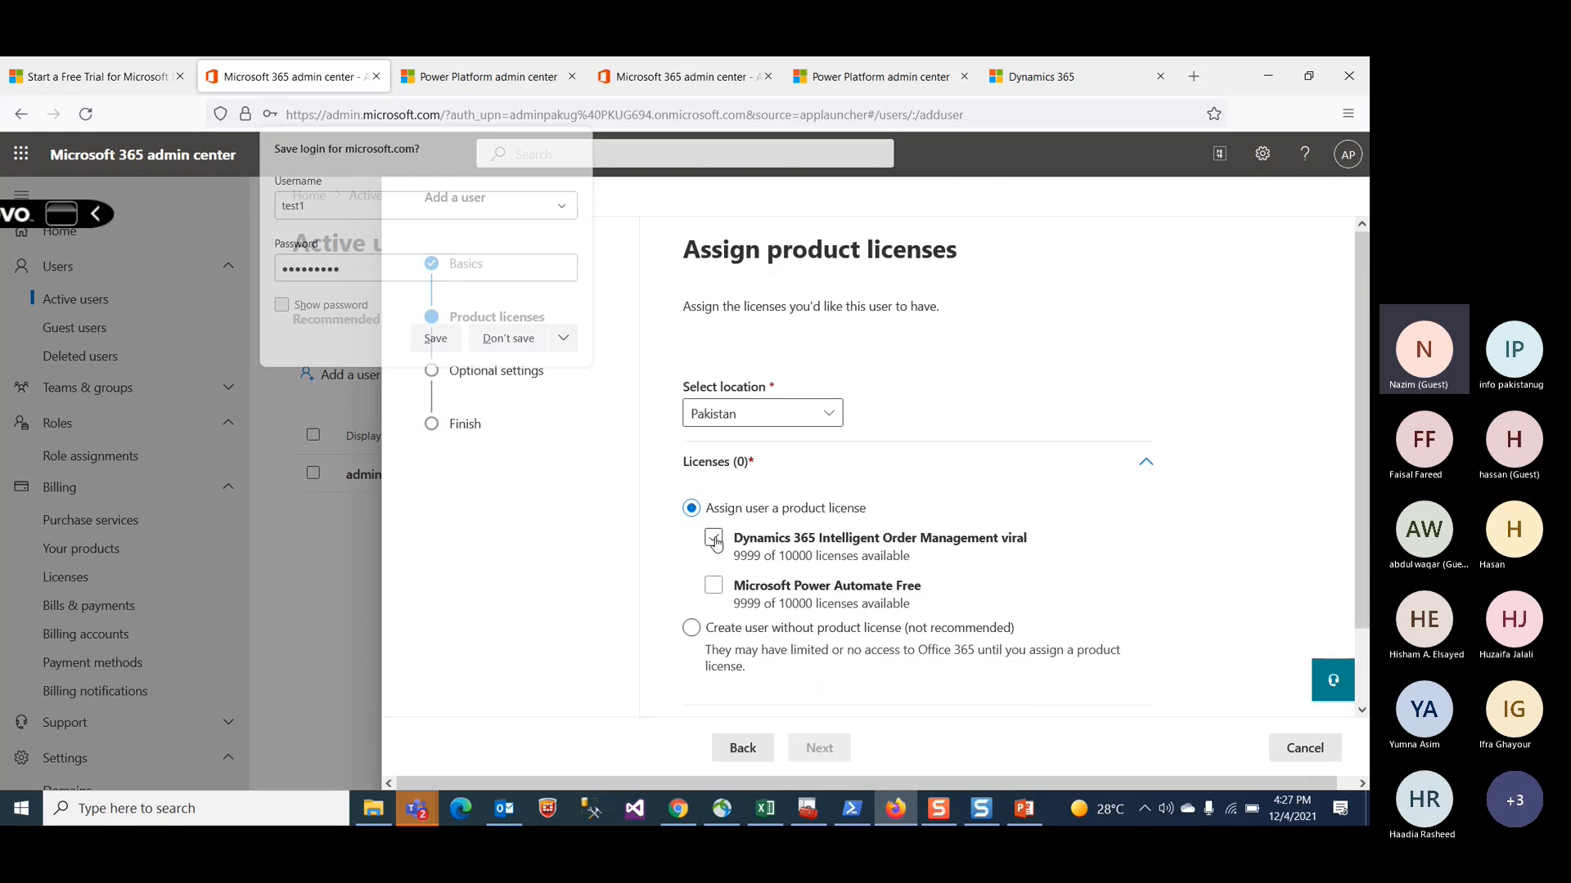
left_click(714, 539)
scroll(812, 588, "down", 1)
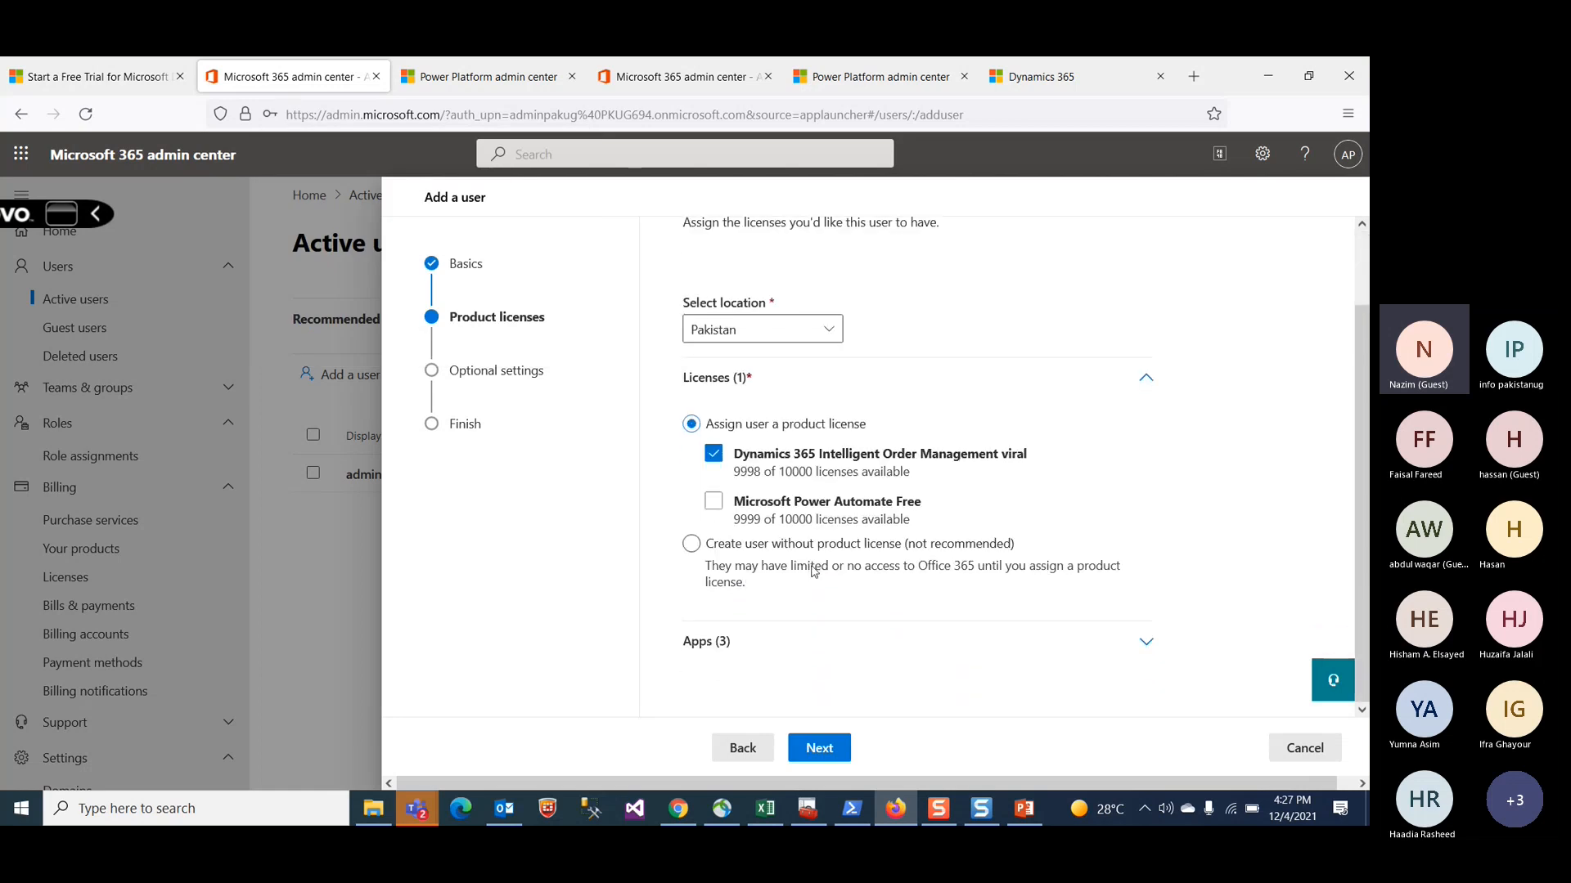
left_click(828, 750)
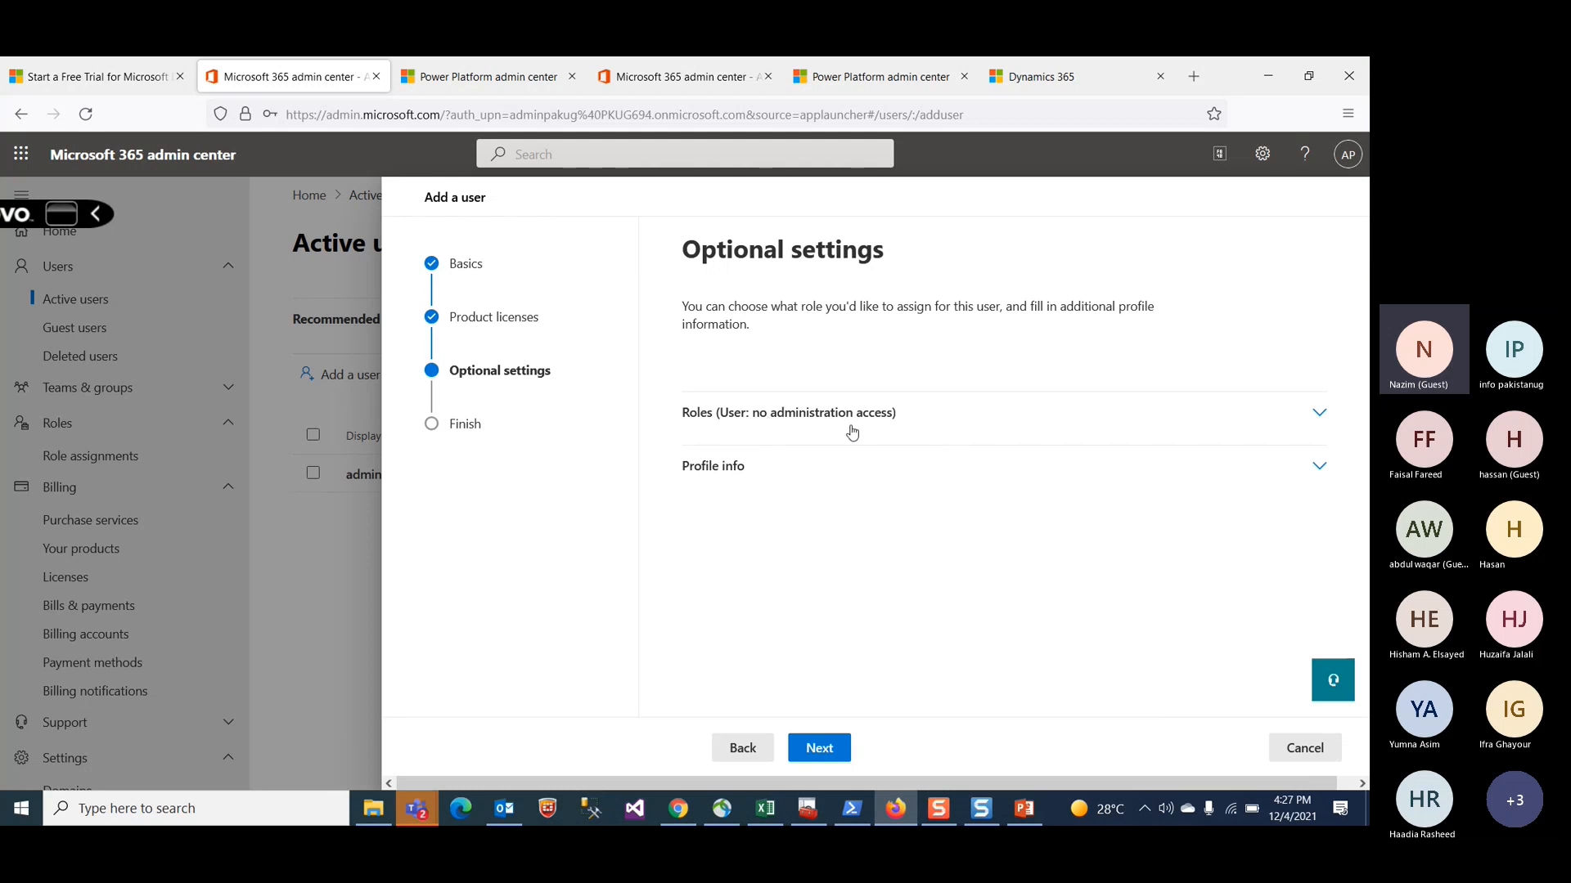
Step: Skip the optional settings, finish adding the user, and close the wizard
left_click(826, 750)
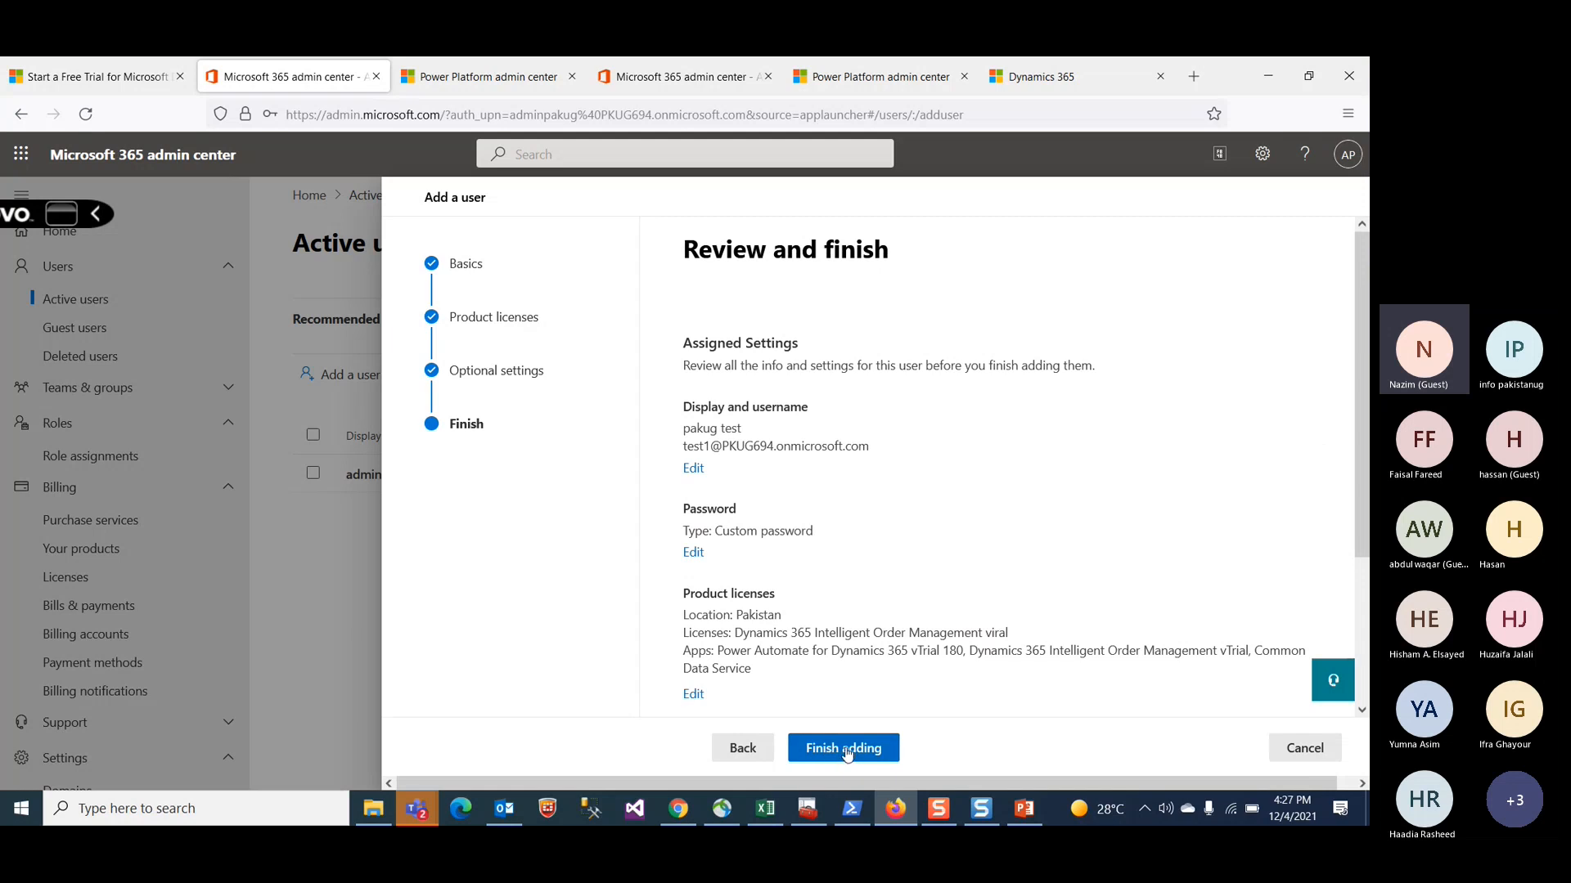
left_click(846, 749)
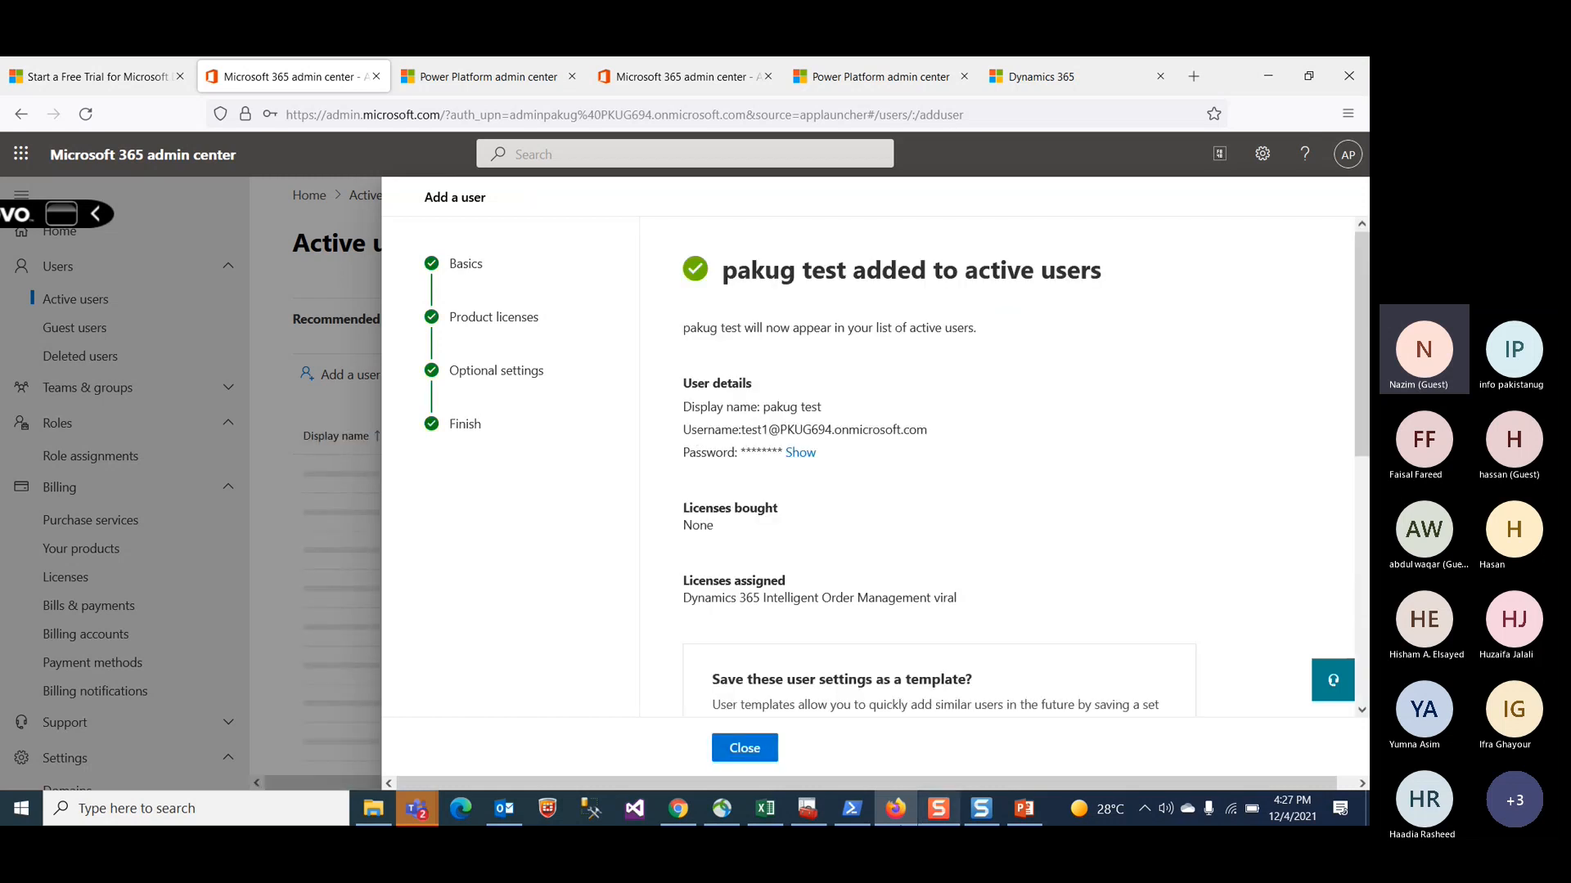
scroll(784, 673, "down", 6)
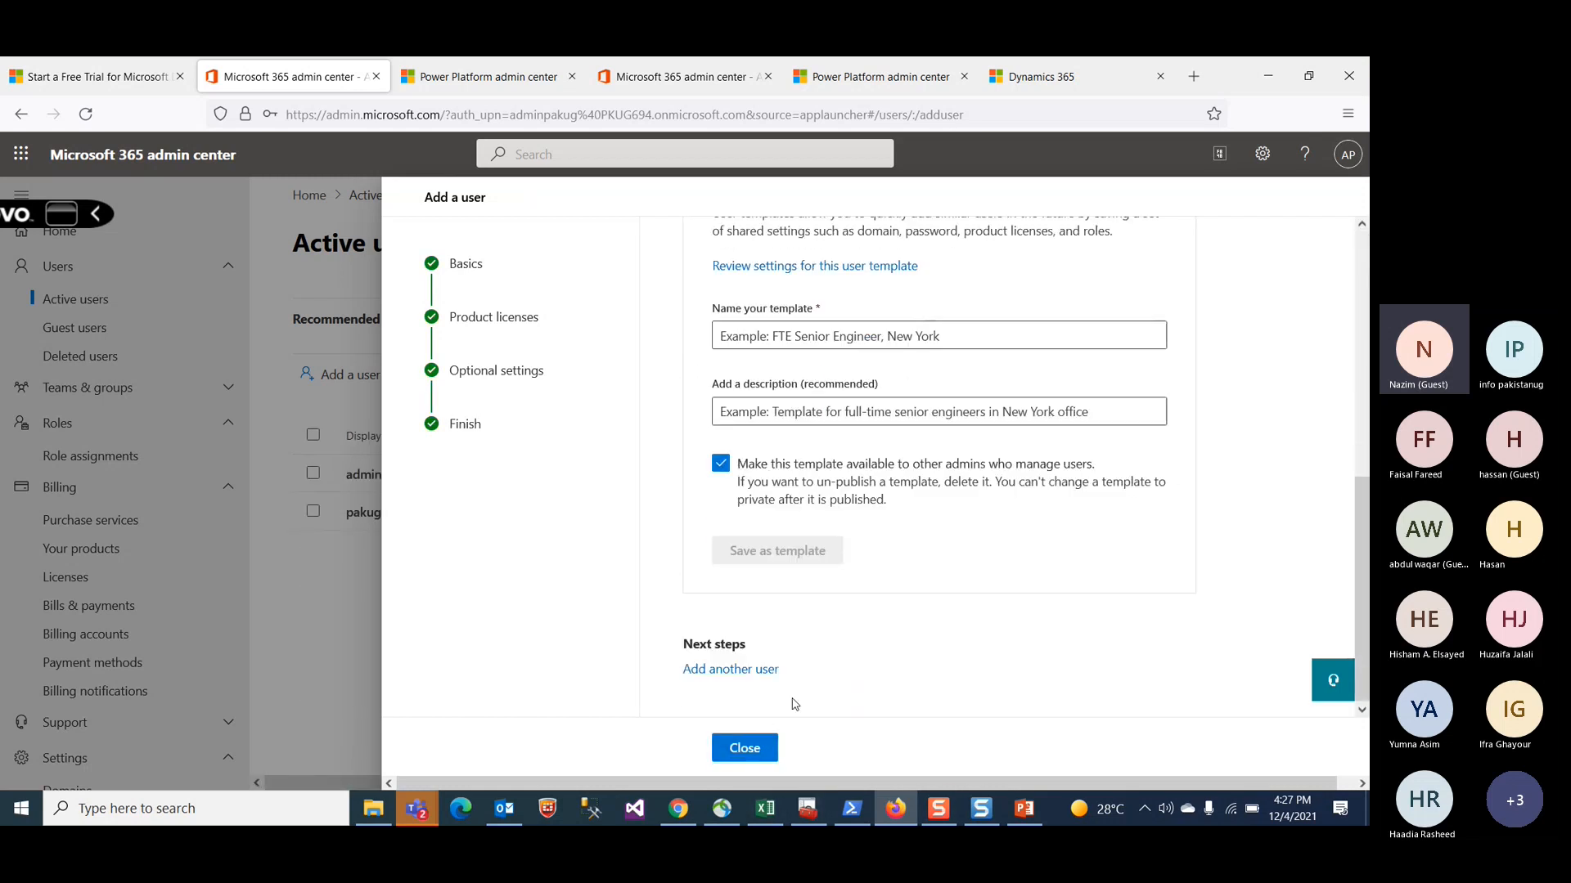
left_click(746, 750)
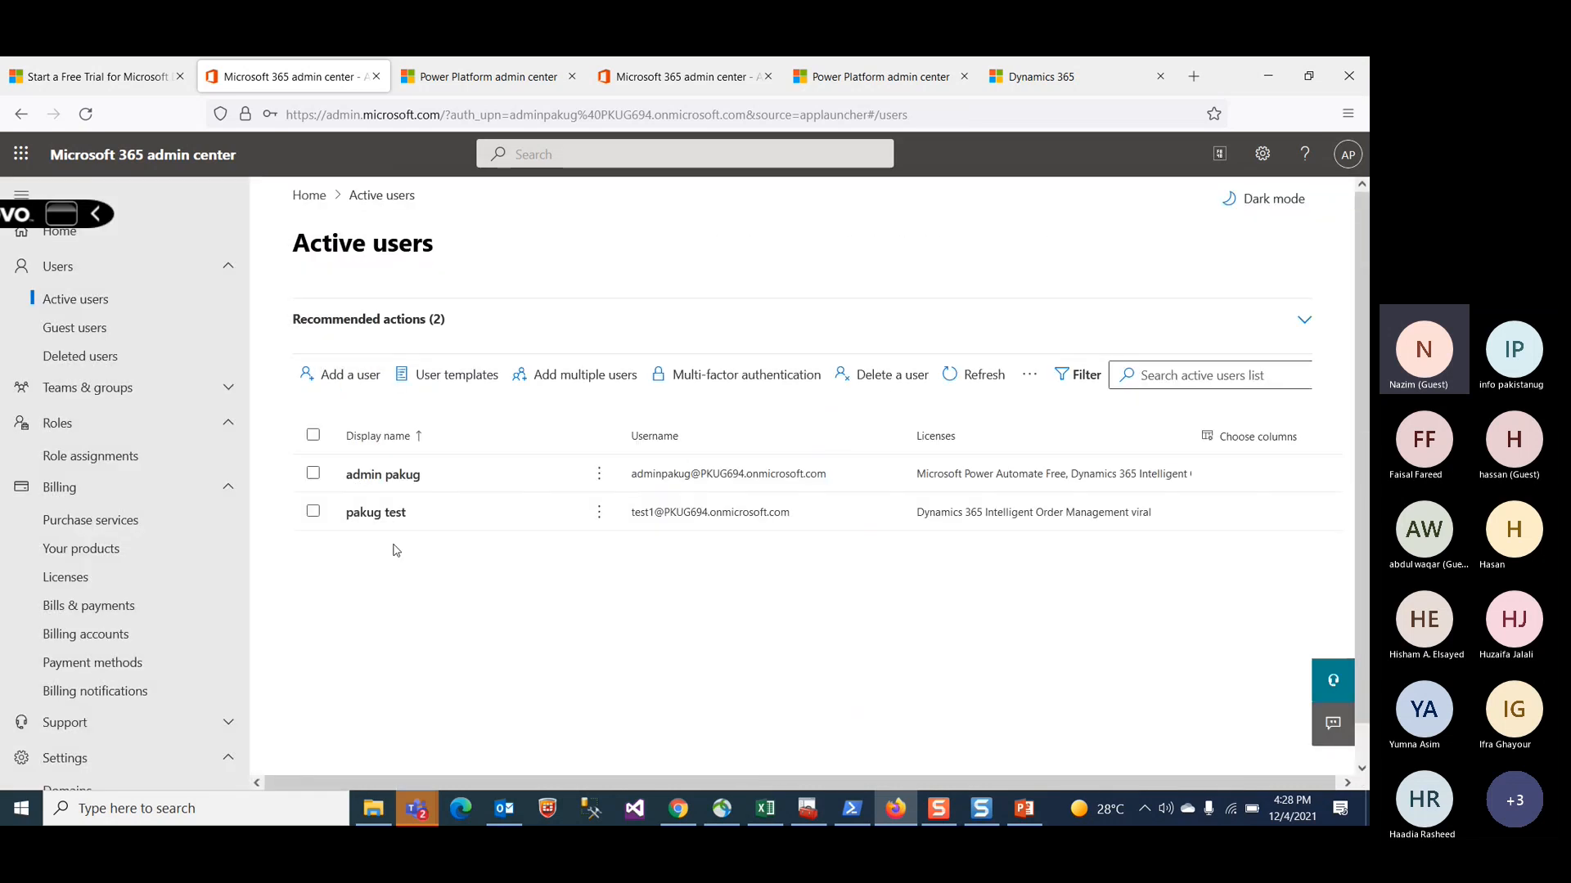
Step: Switch to the PowerPoint presentation and start the slide show from the current slide
scroll(841, 651, "down", 1)
scroll(841, 651, "up", 1)
left_click(1026, 812)
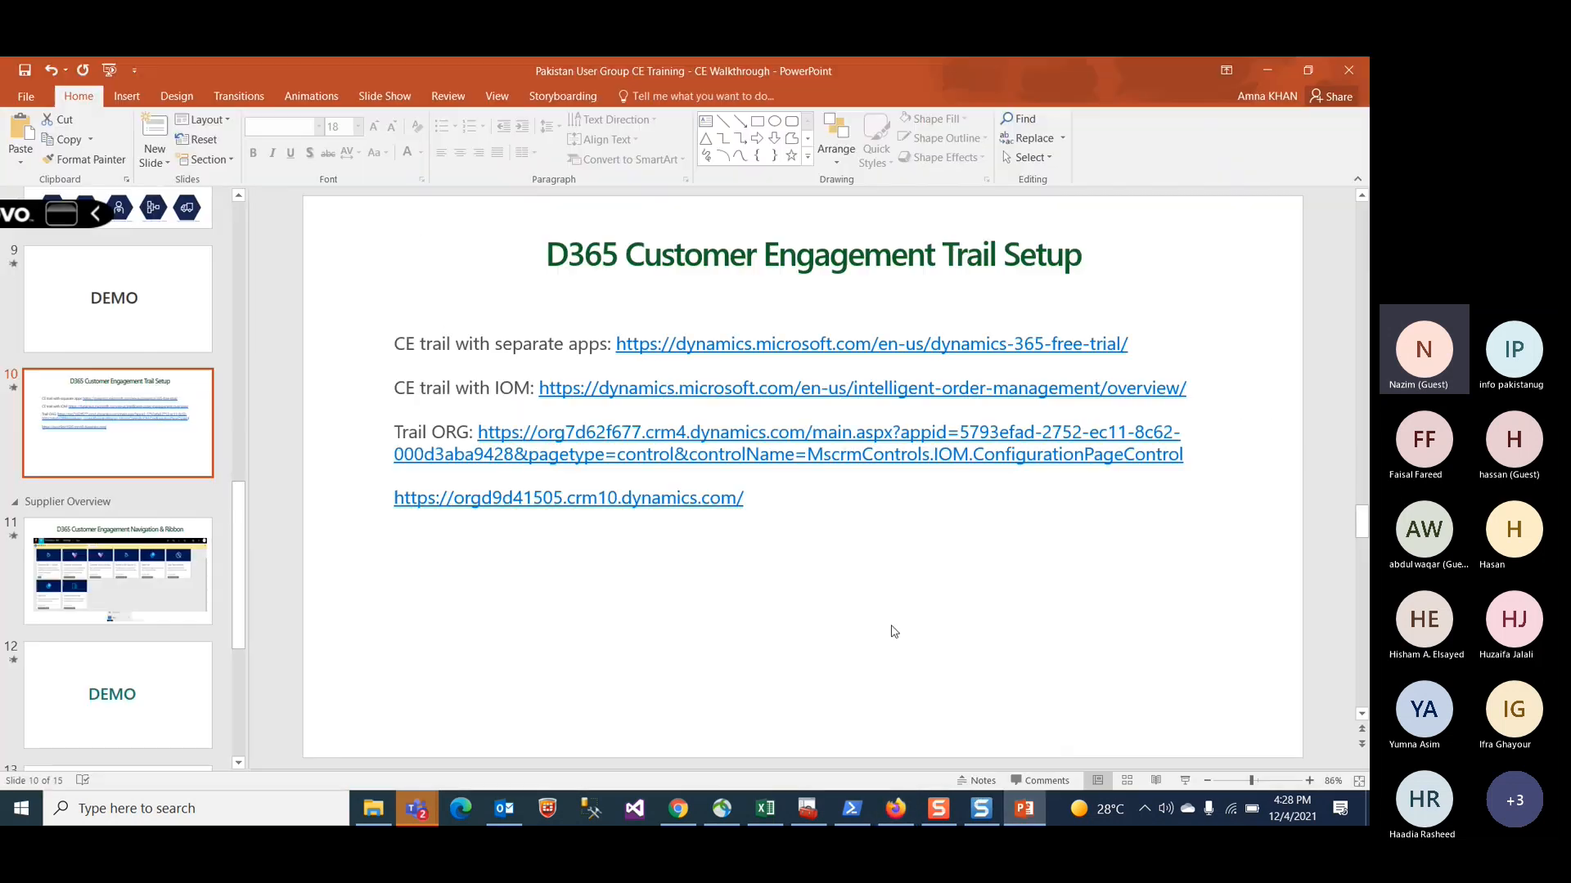
left_click(1189, 782)
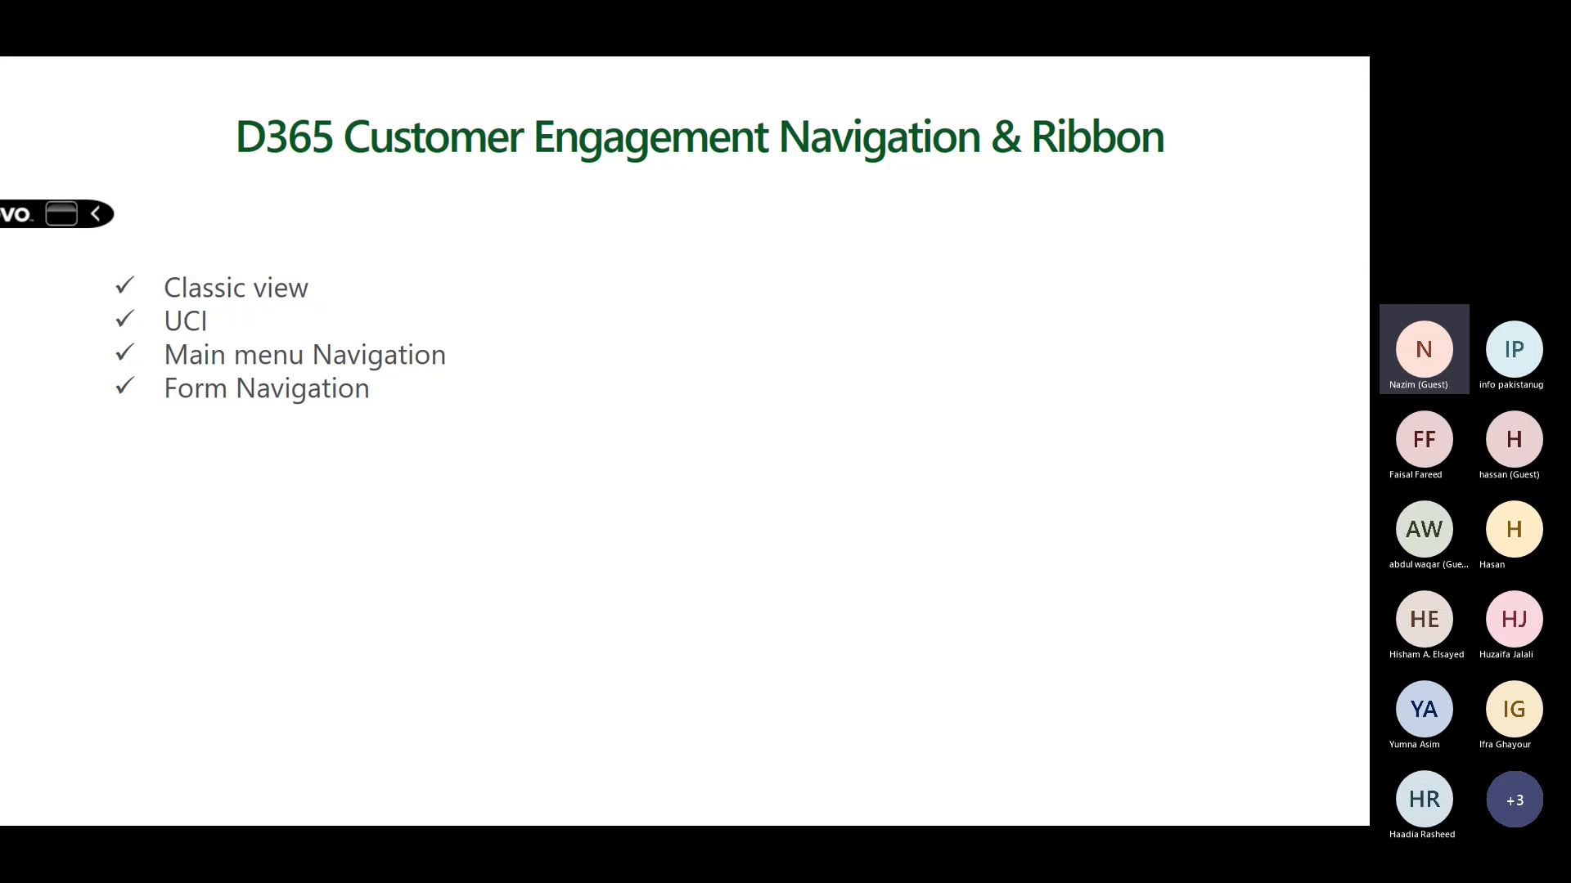
Step: Advance through the Navigation & Ribbon slides to the Demo slide and end the slide show
key("Right")
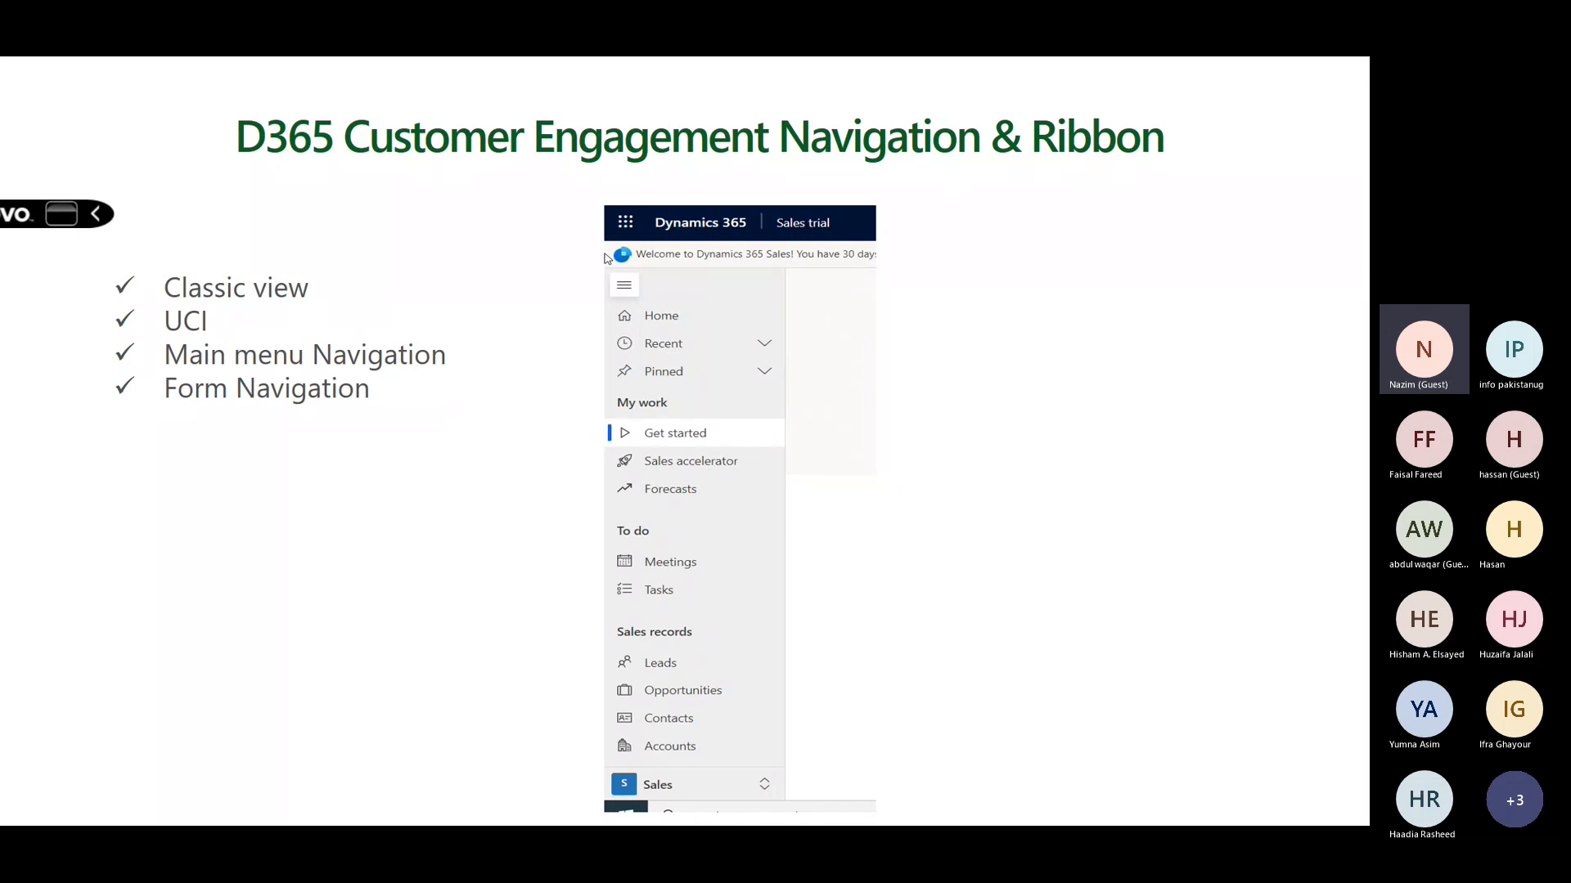
key("Right")
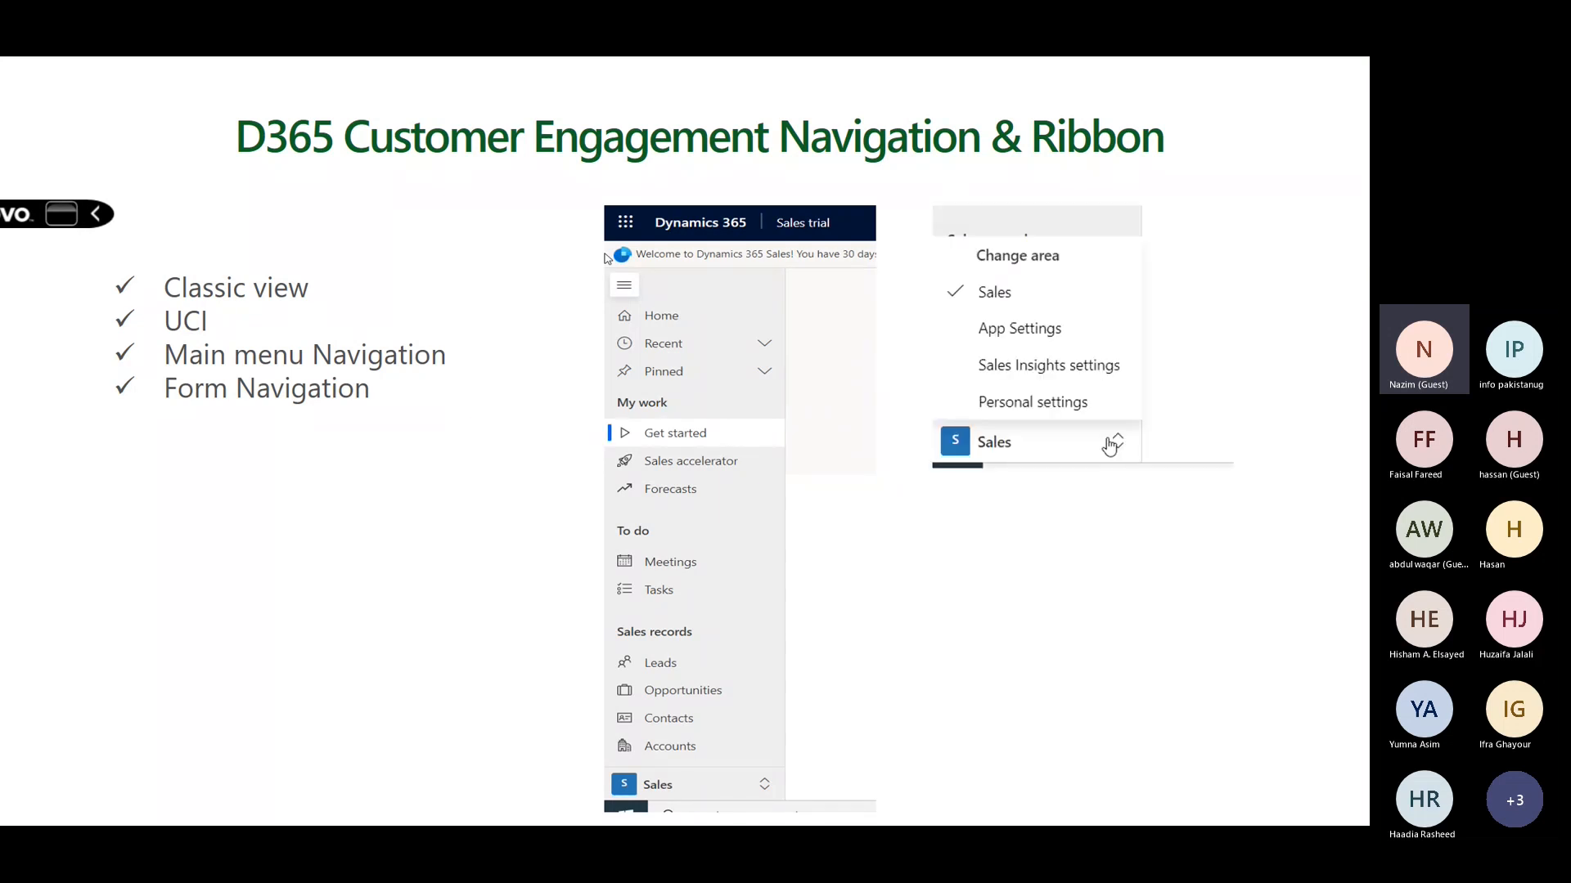
key("Right")
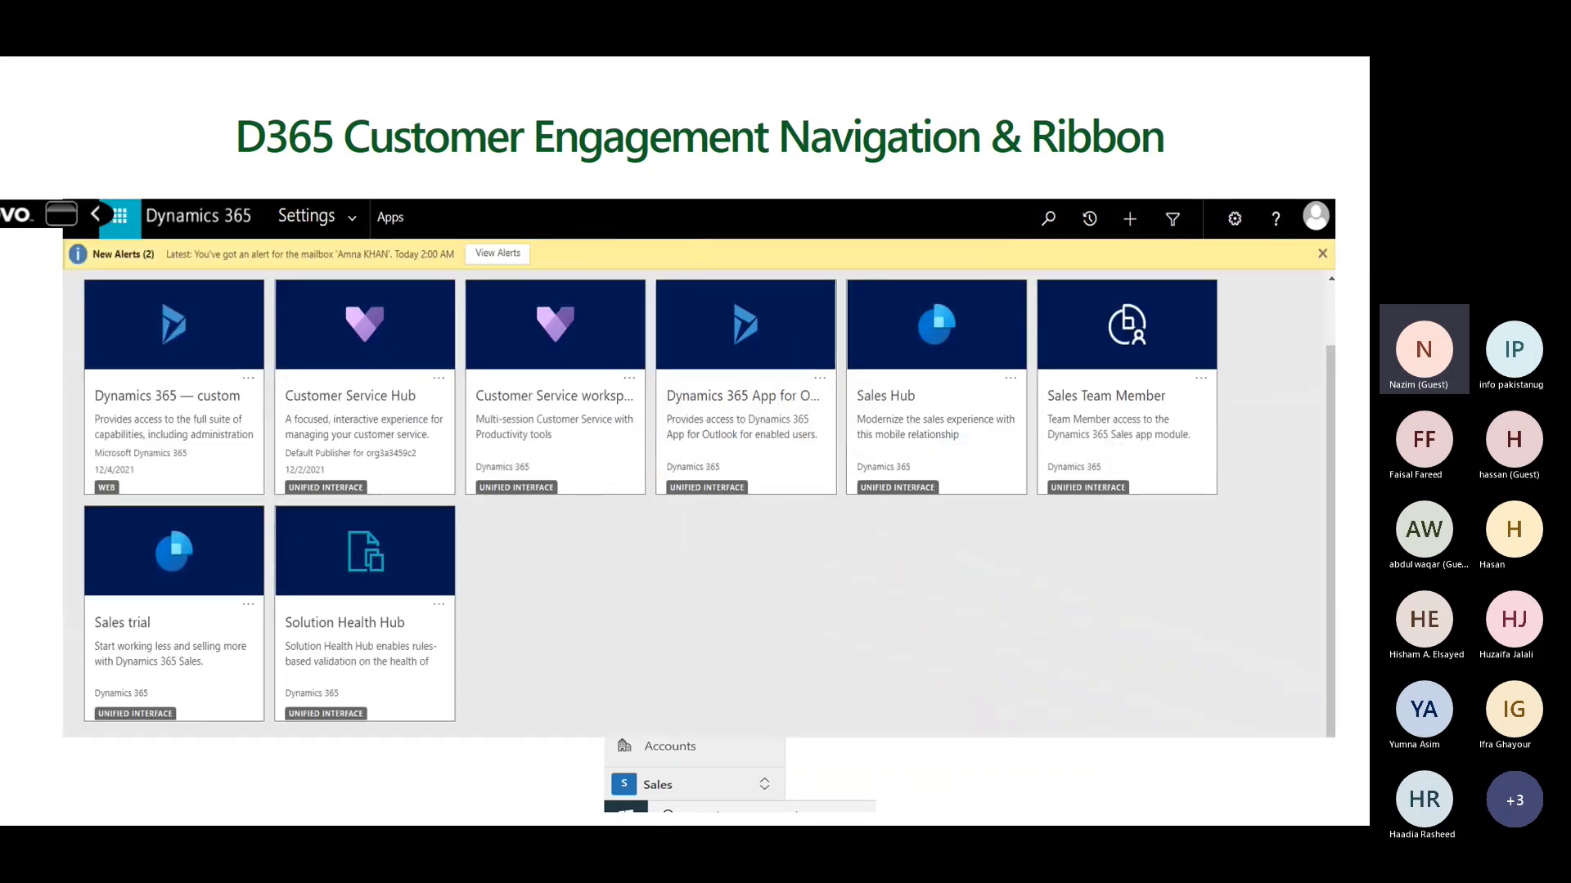
key("Right")
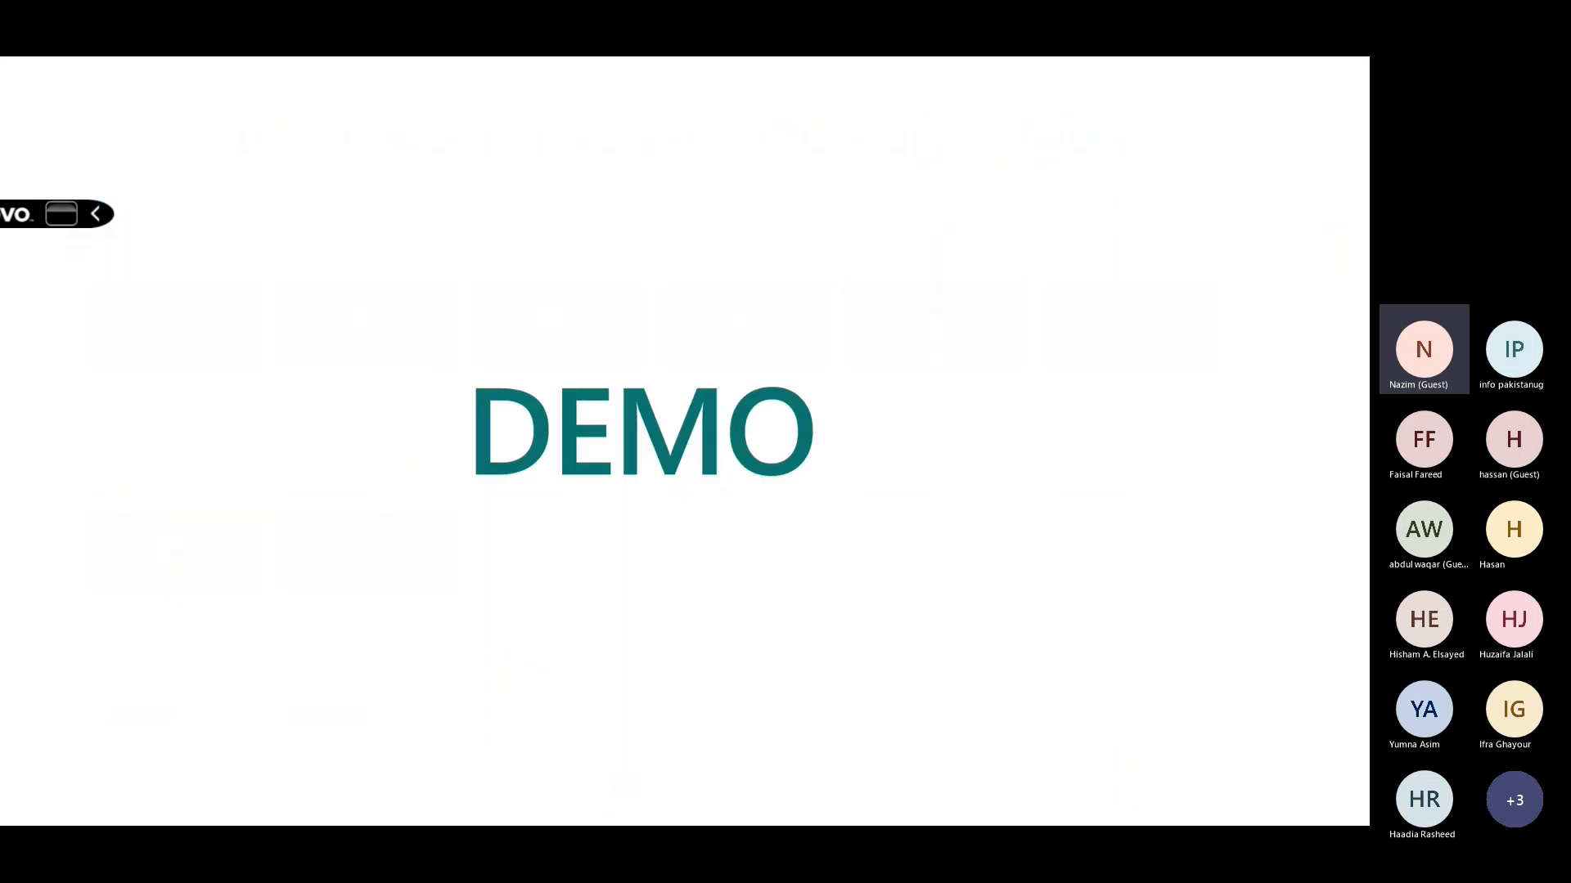
key("Escape")
Step: Return to the browser, reopen the Power Platform environments list, and switch to the Dynamics 365 app tab
left_click(895, 808)
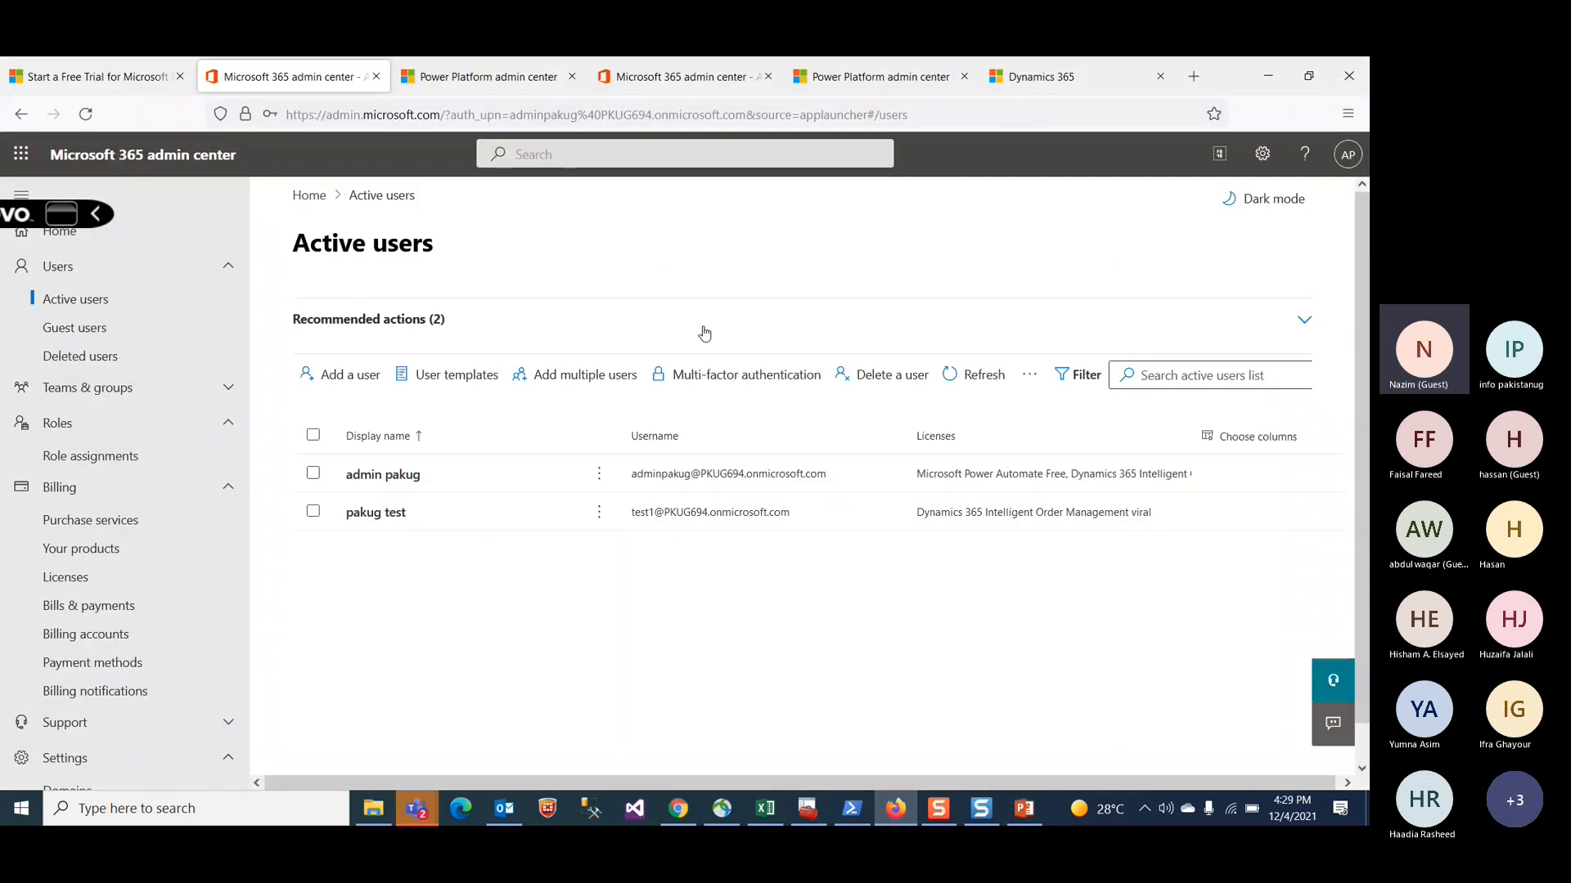
left_click(503, 76)
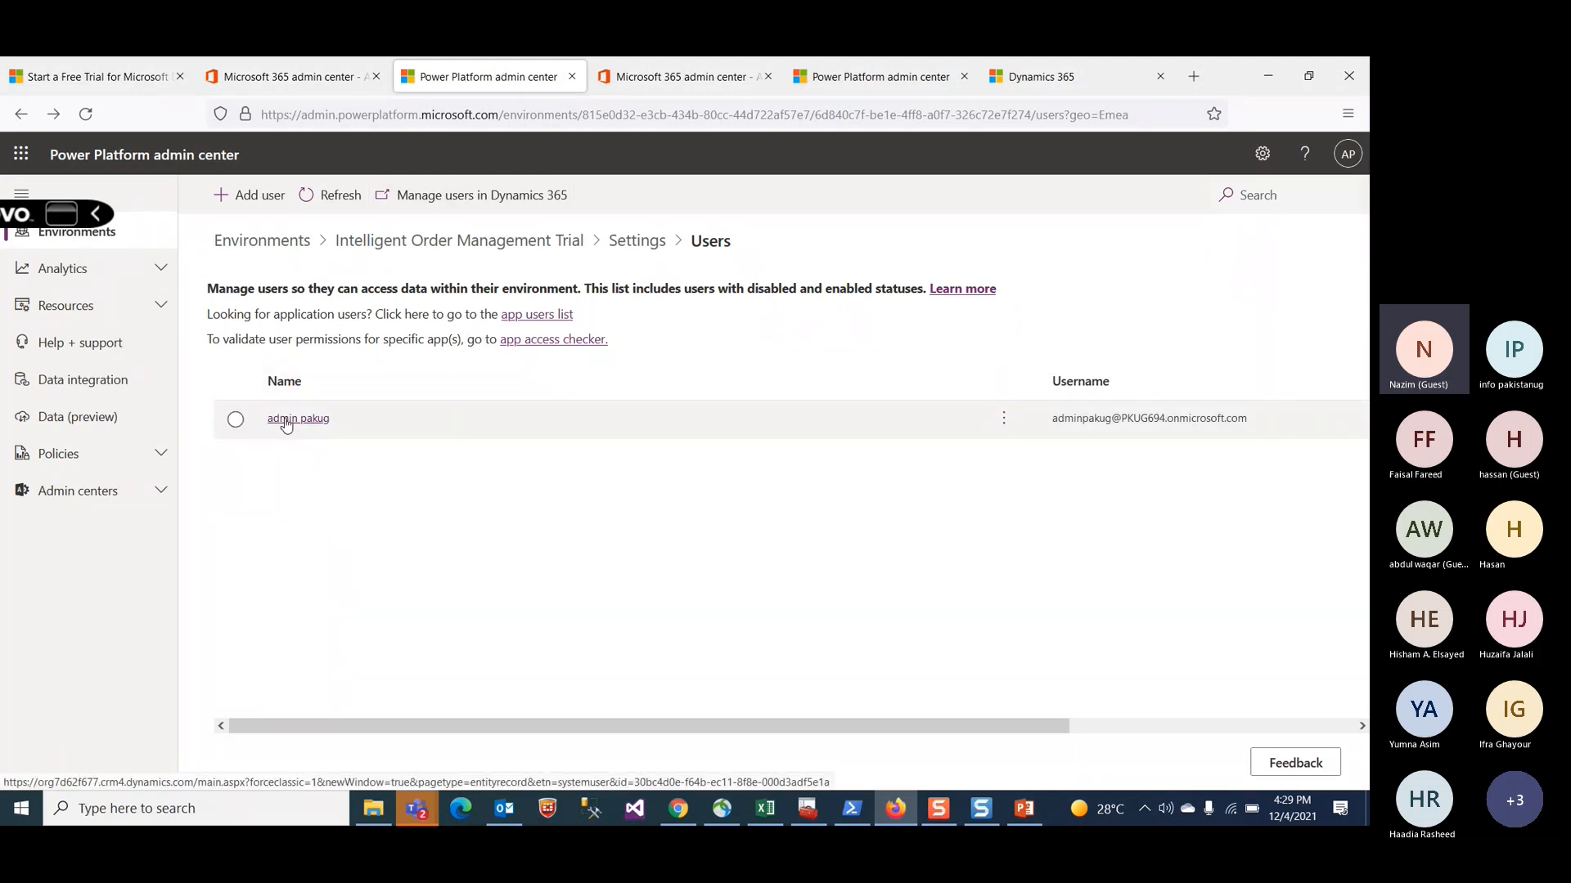
left_click(148, 238)
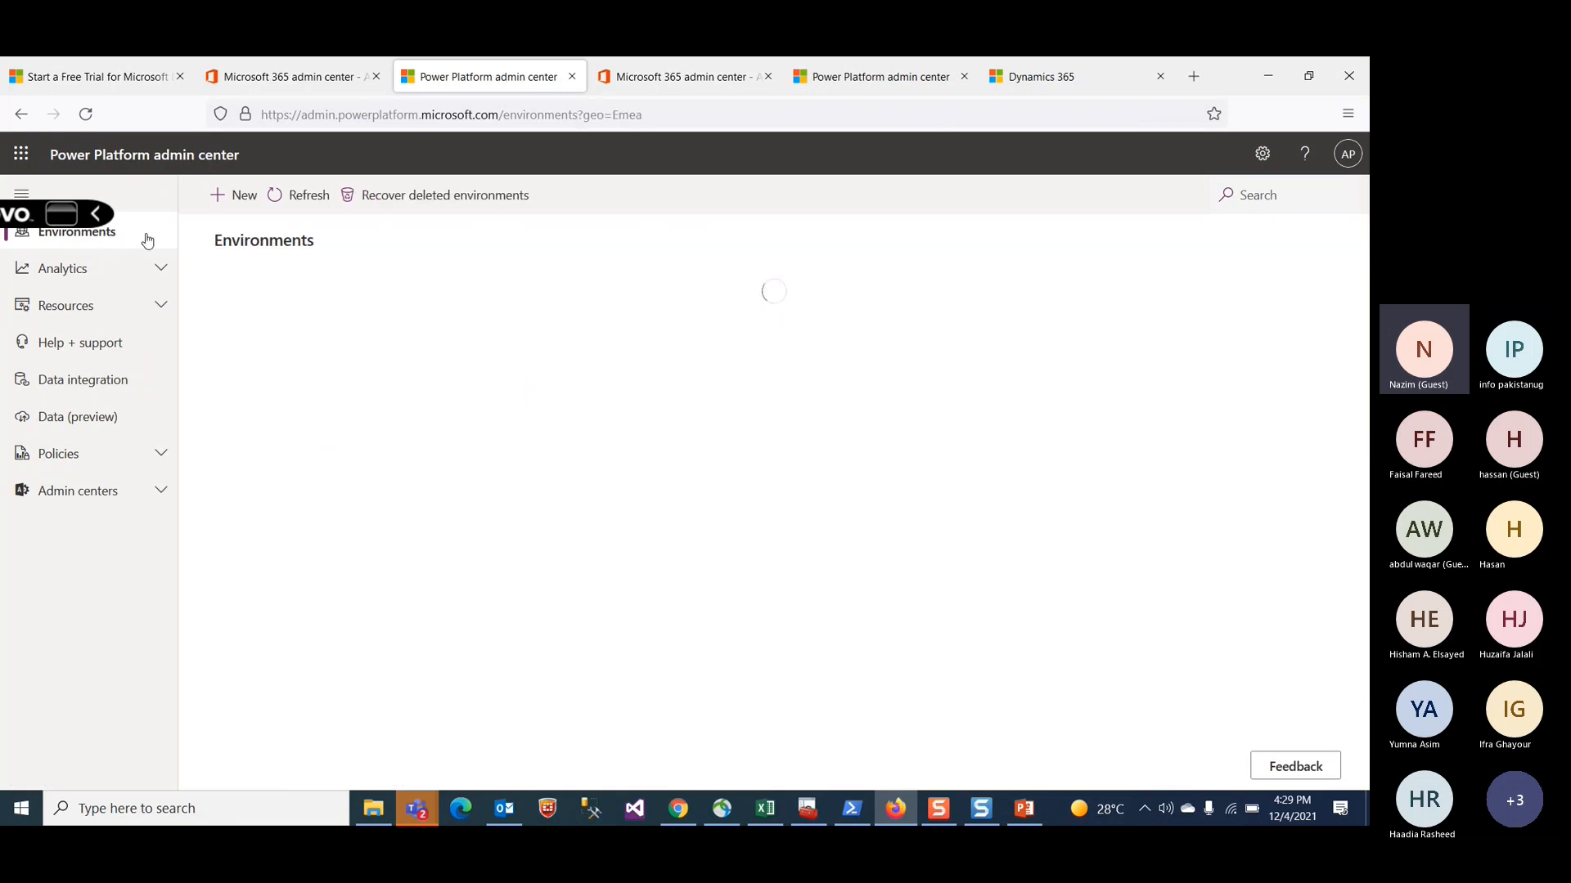
left_click(1066, 79)
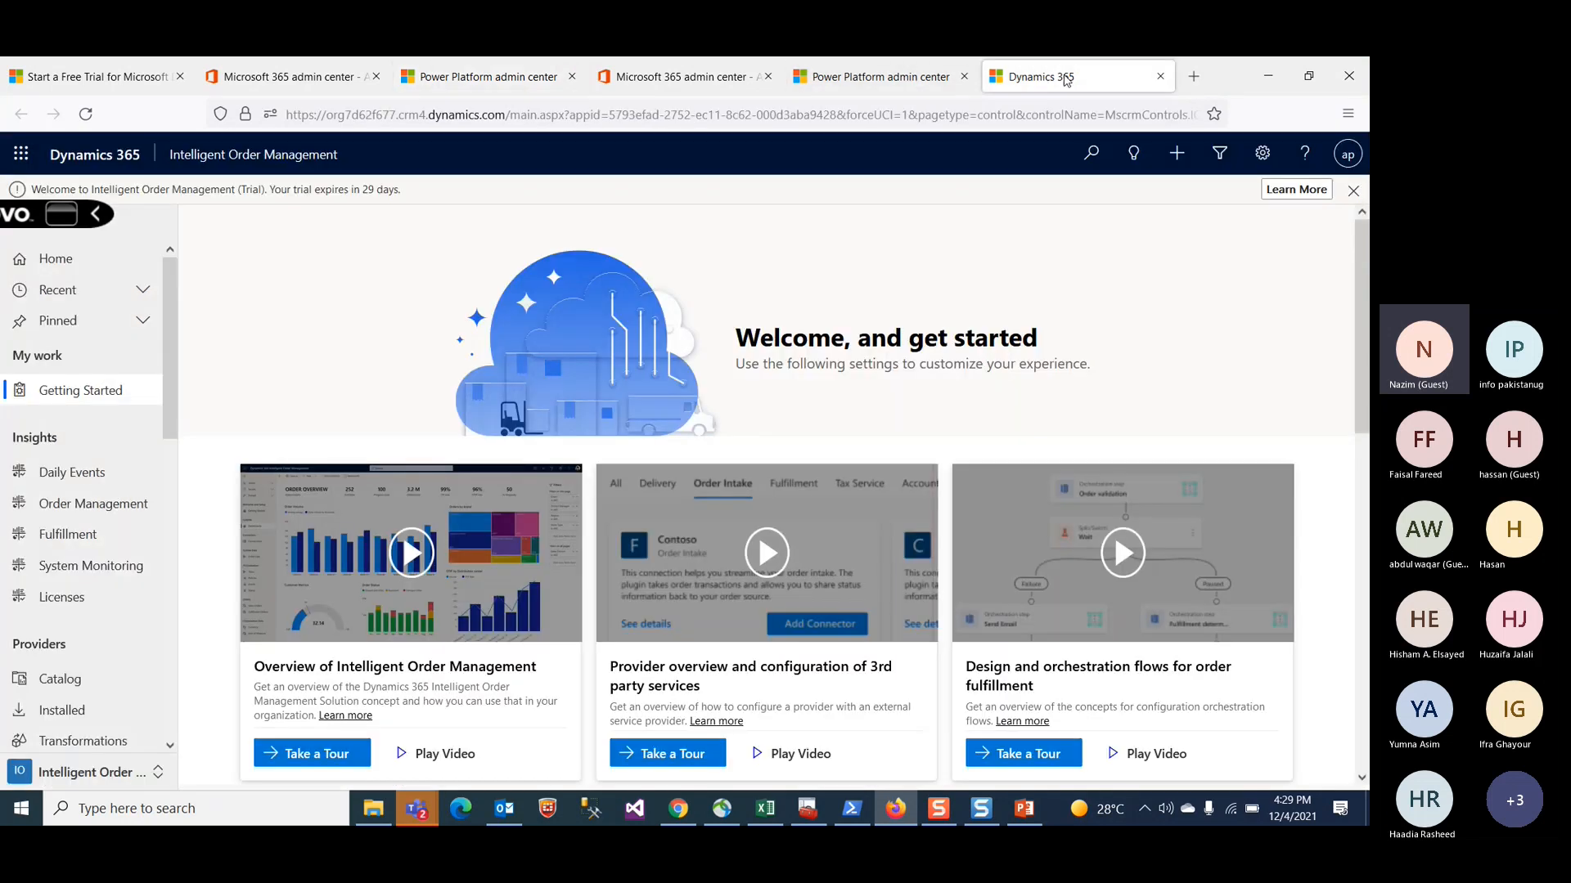
Step: Browse the Intelligent Order Management home page, its area switcher and its settings menu
scroll(301, 540, "down", 3)
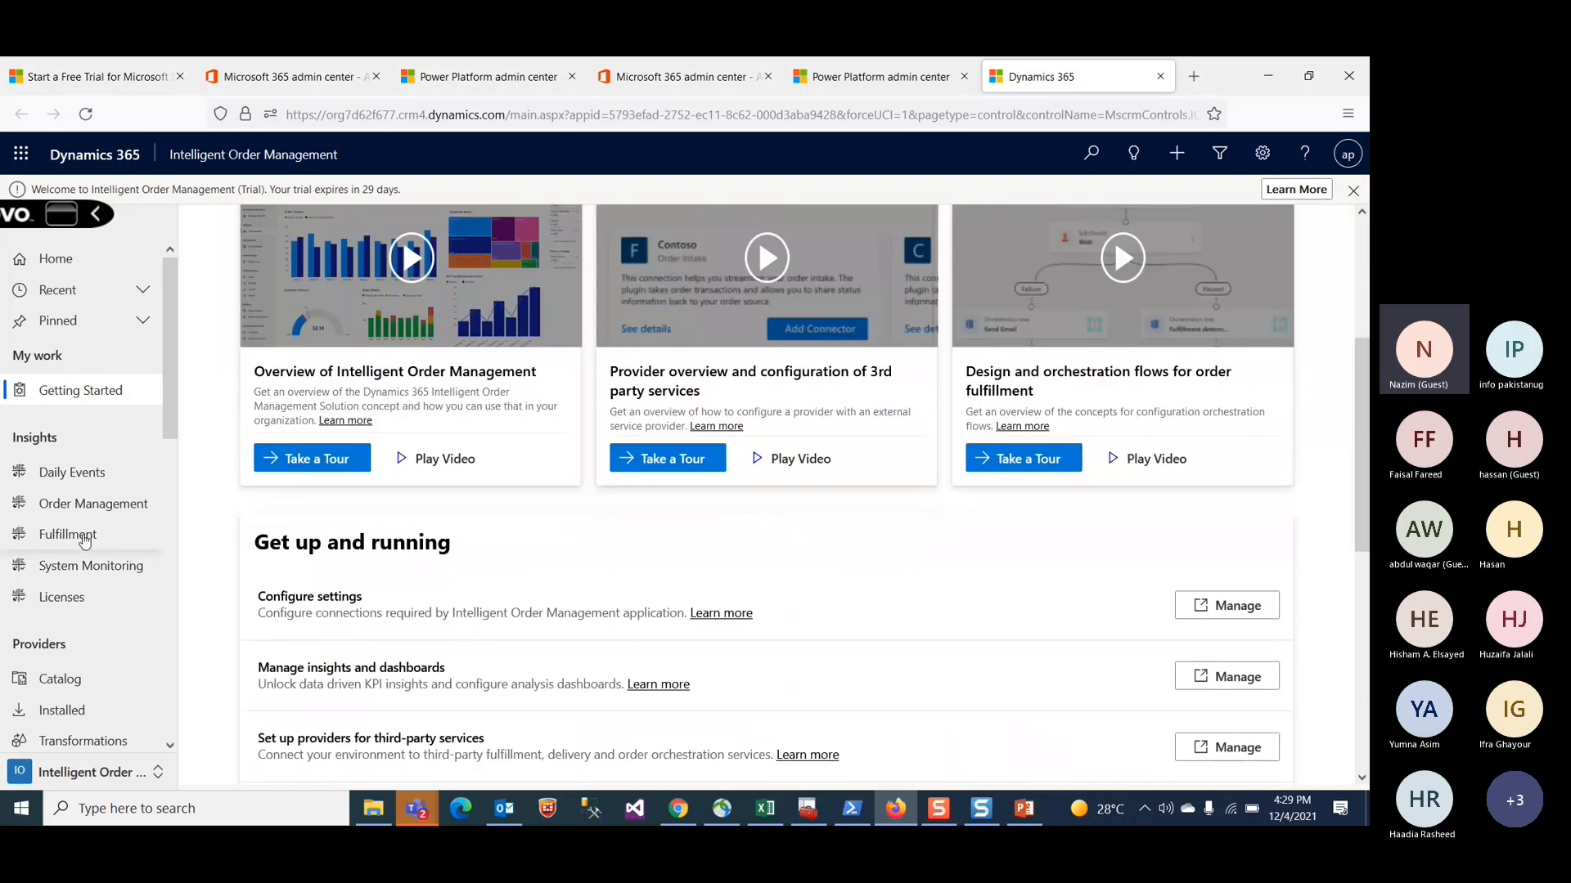
scroll(104, 560, "down", 4)
scroll(105, 559, "down", 5)
left_click(98, 772)
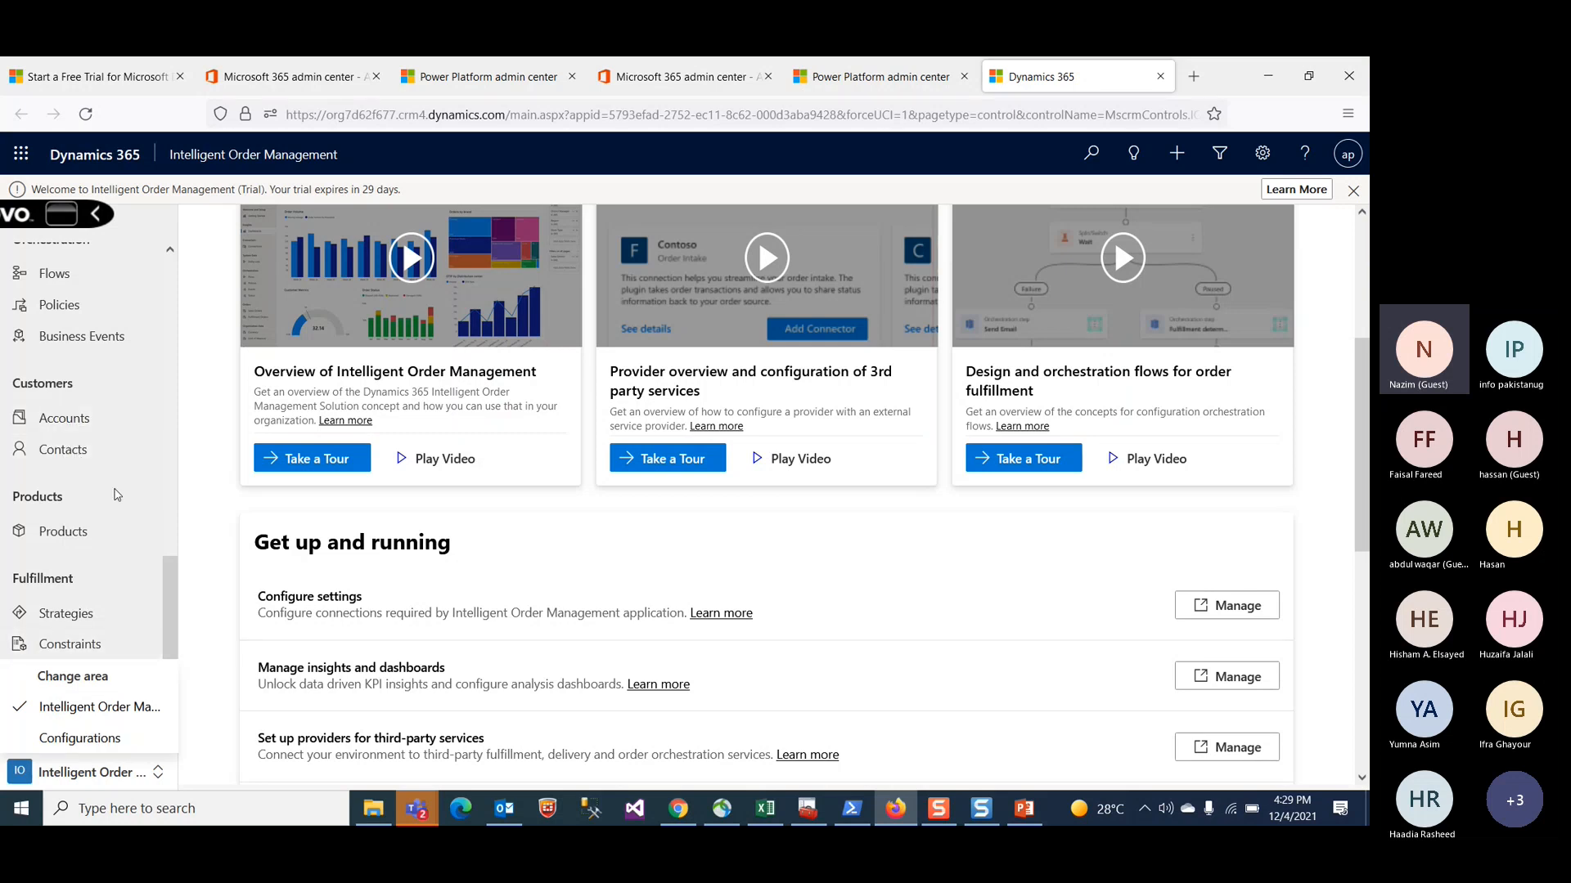
scroll(458, 245, "up", 3)
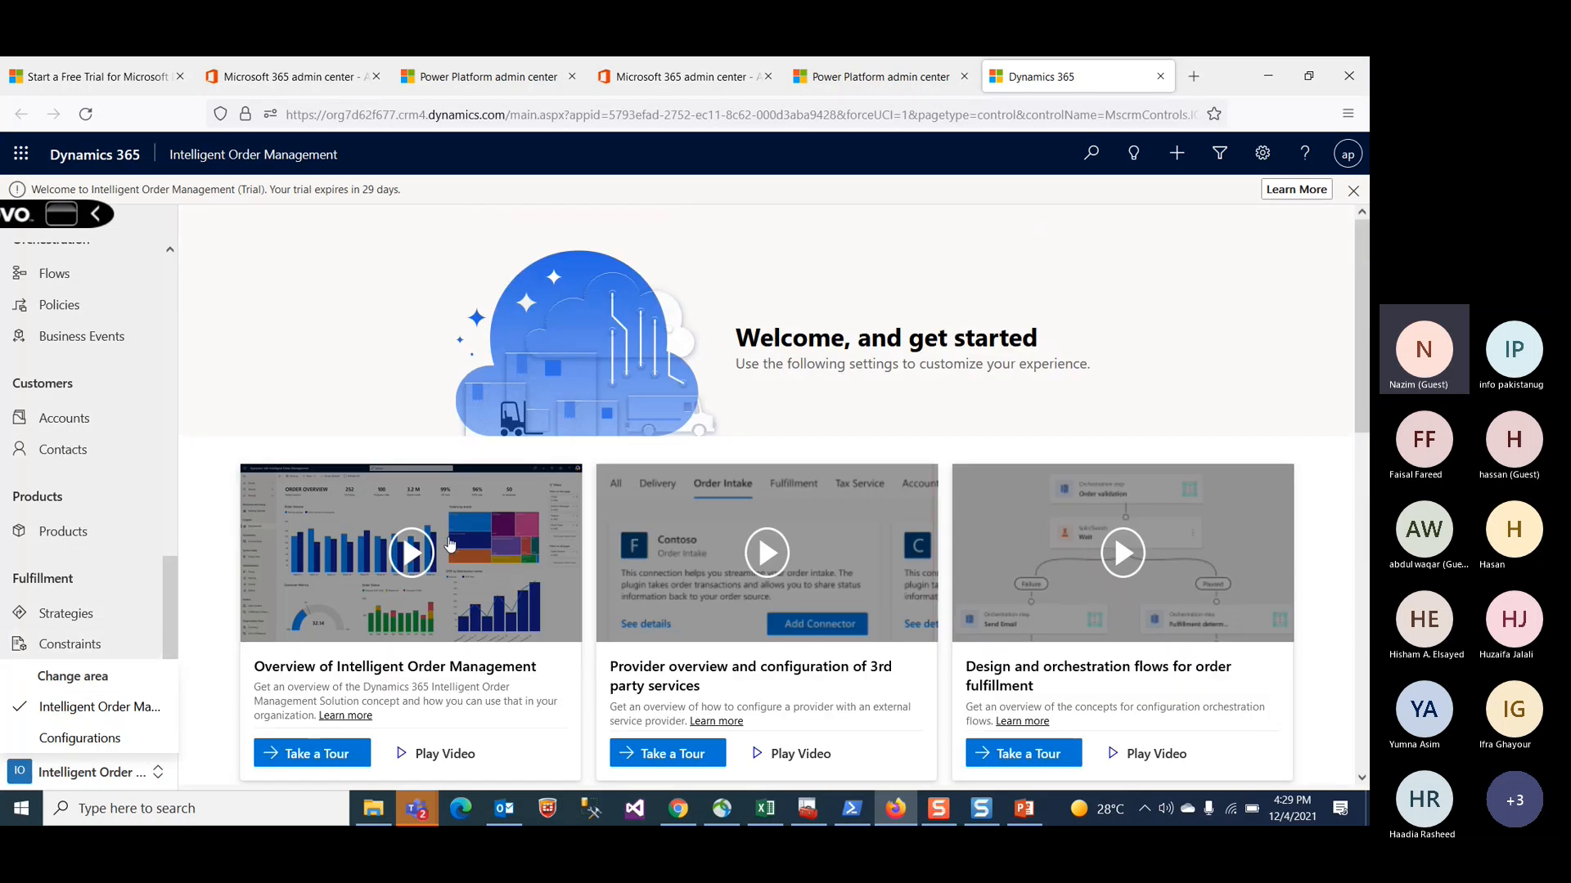
left_click(1260, 161)
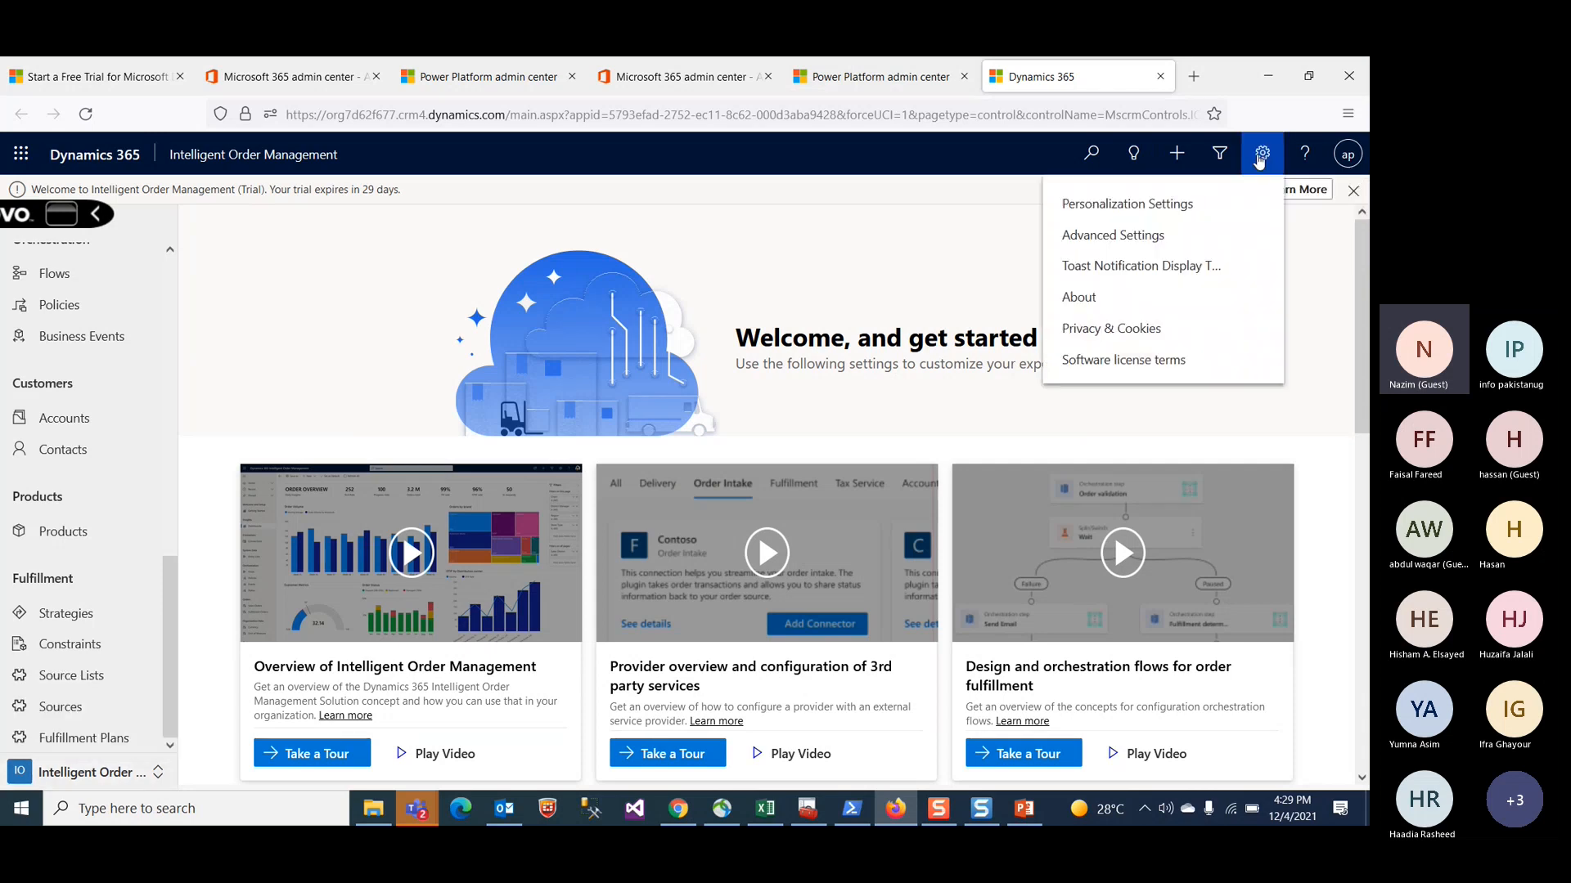
left_click(433, 182)
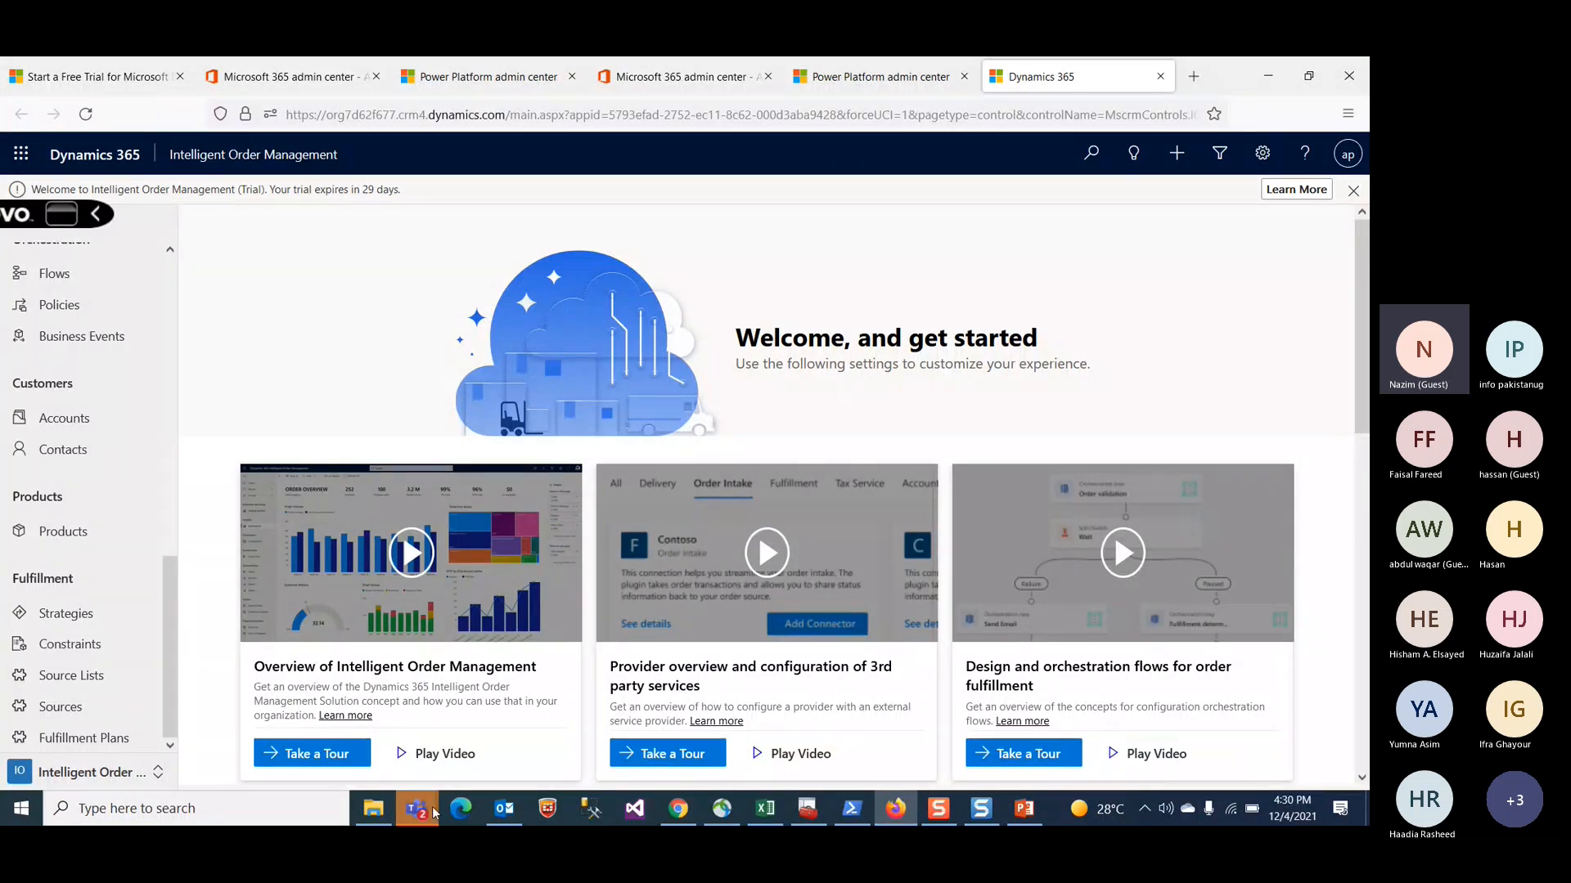
mouse_move(424, 812)
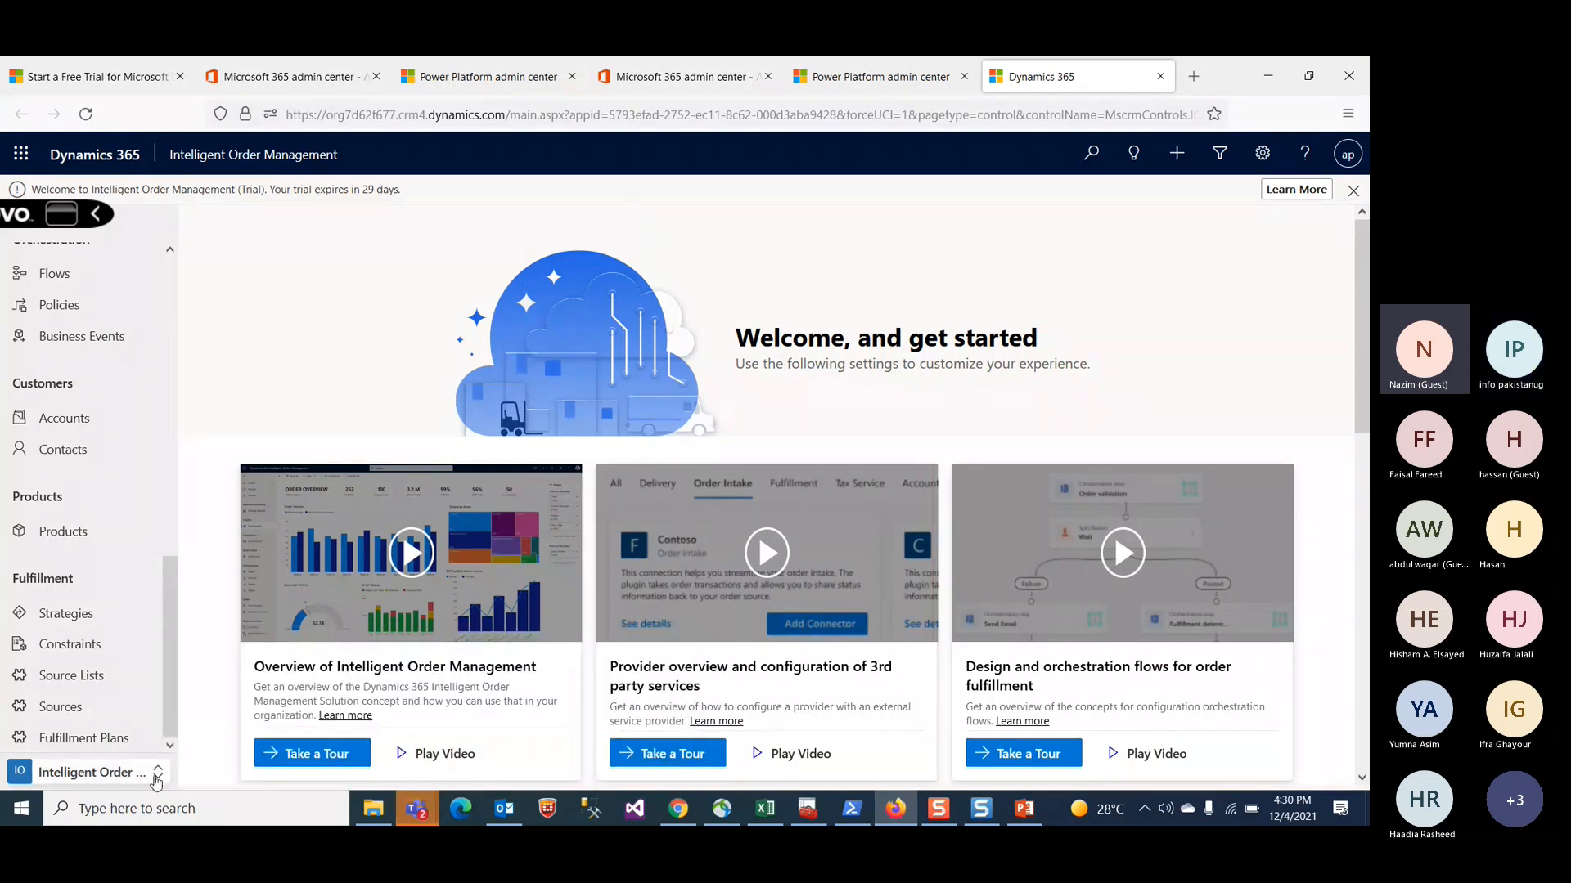
Step: Look through the open admin center tabs and return to the Dynamics 365 app
left_click(283, 77)
left_click(500, 82)
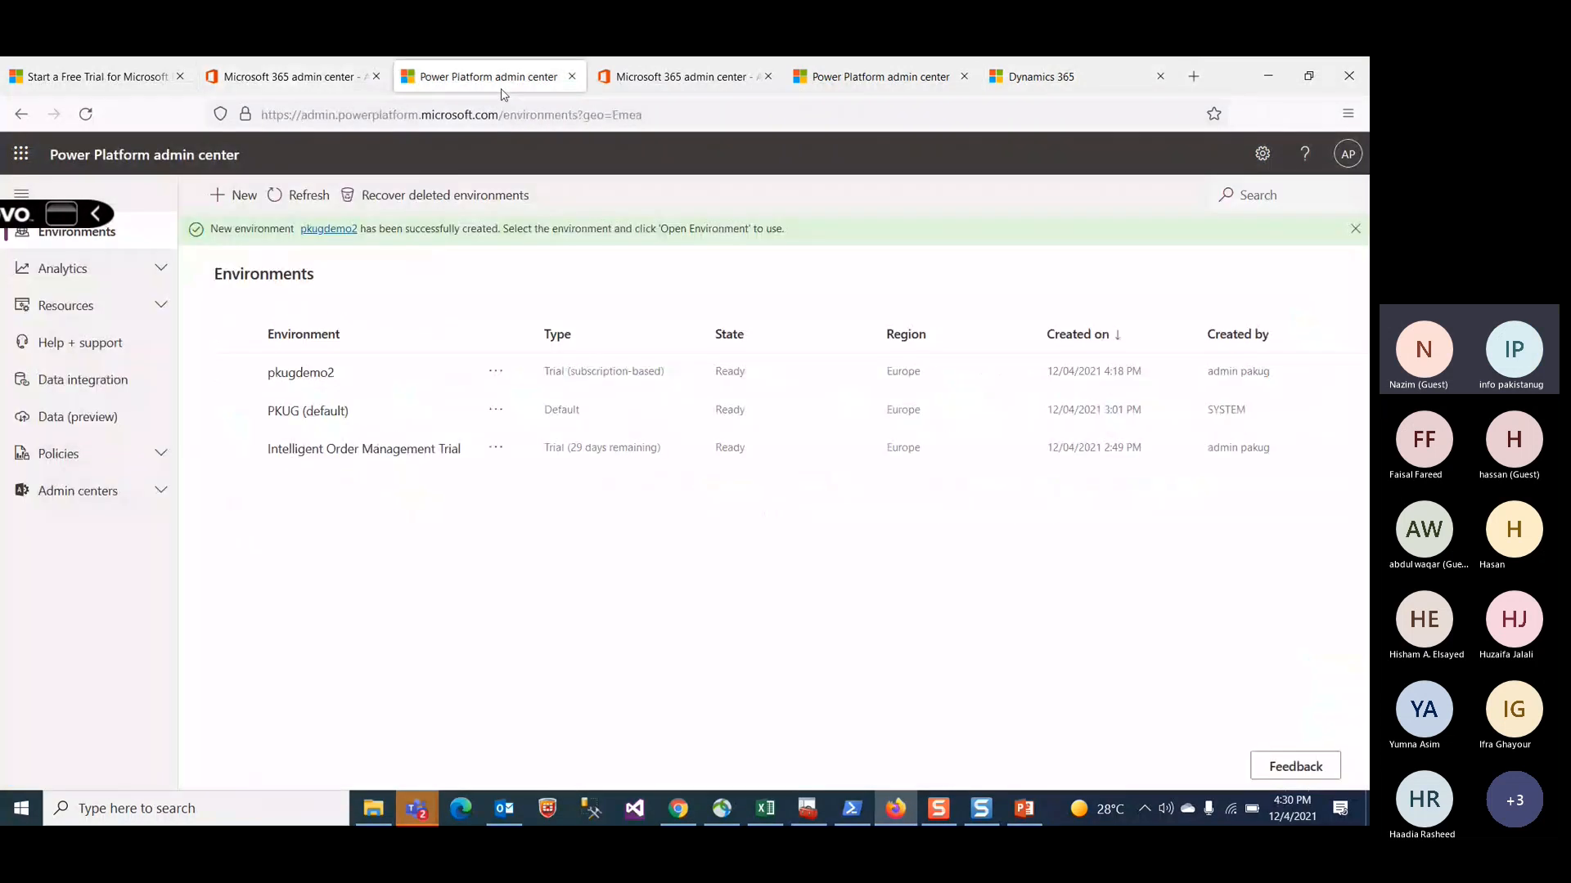
left_click(282, 81)
left_click(448, 87)
left_click(884, 82)
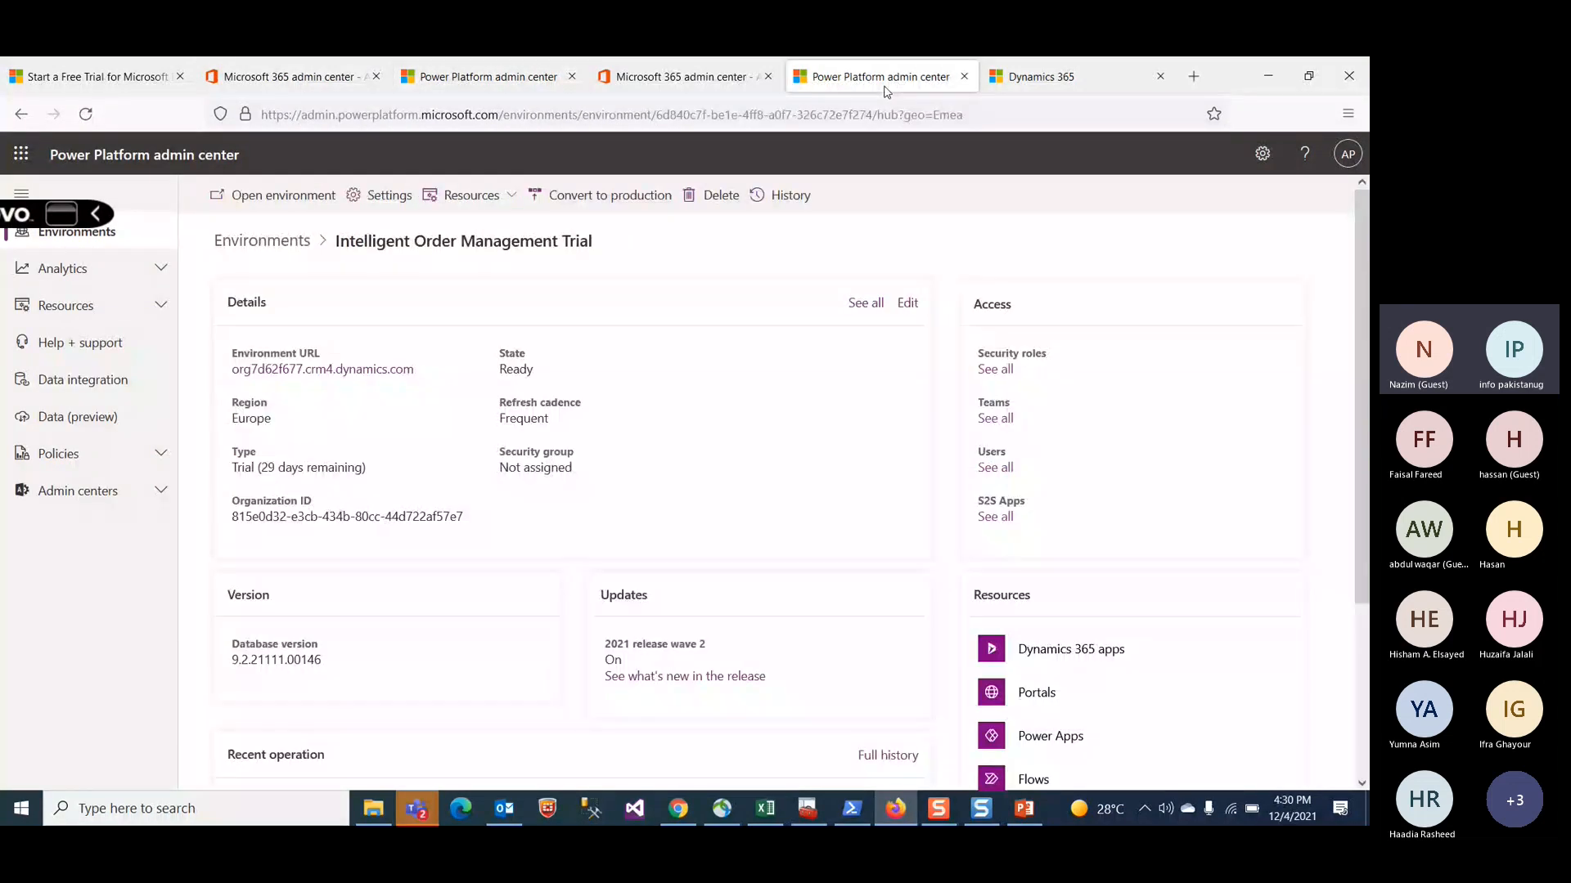
left_click(1012, 83)
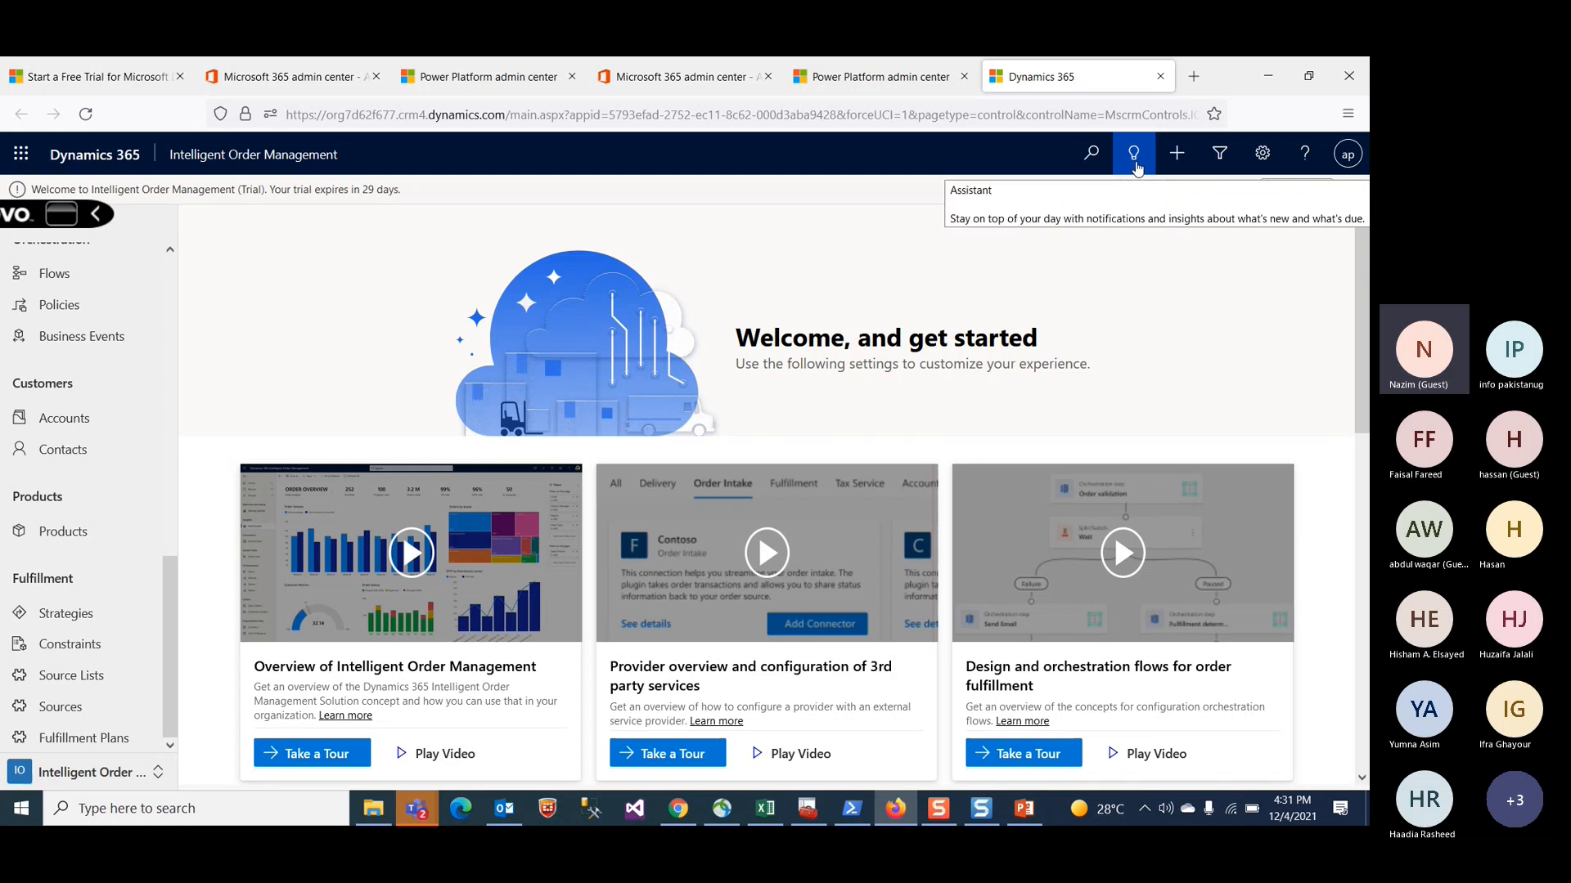
Step: Open the record search page, then open Advanced Settings from the settings menu and its Settings navigation
left_click(1088, 158)
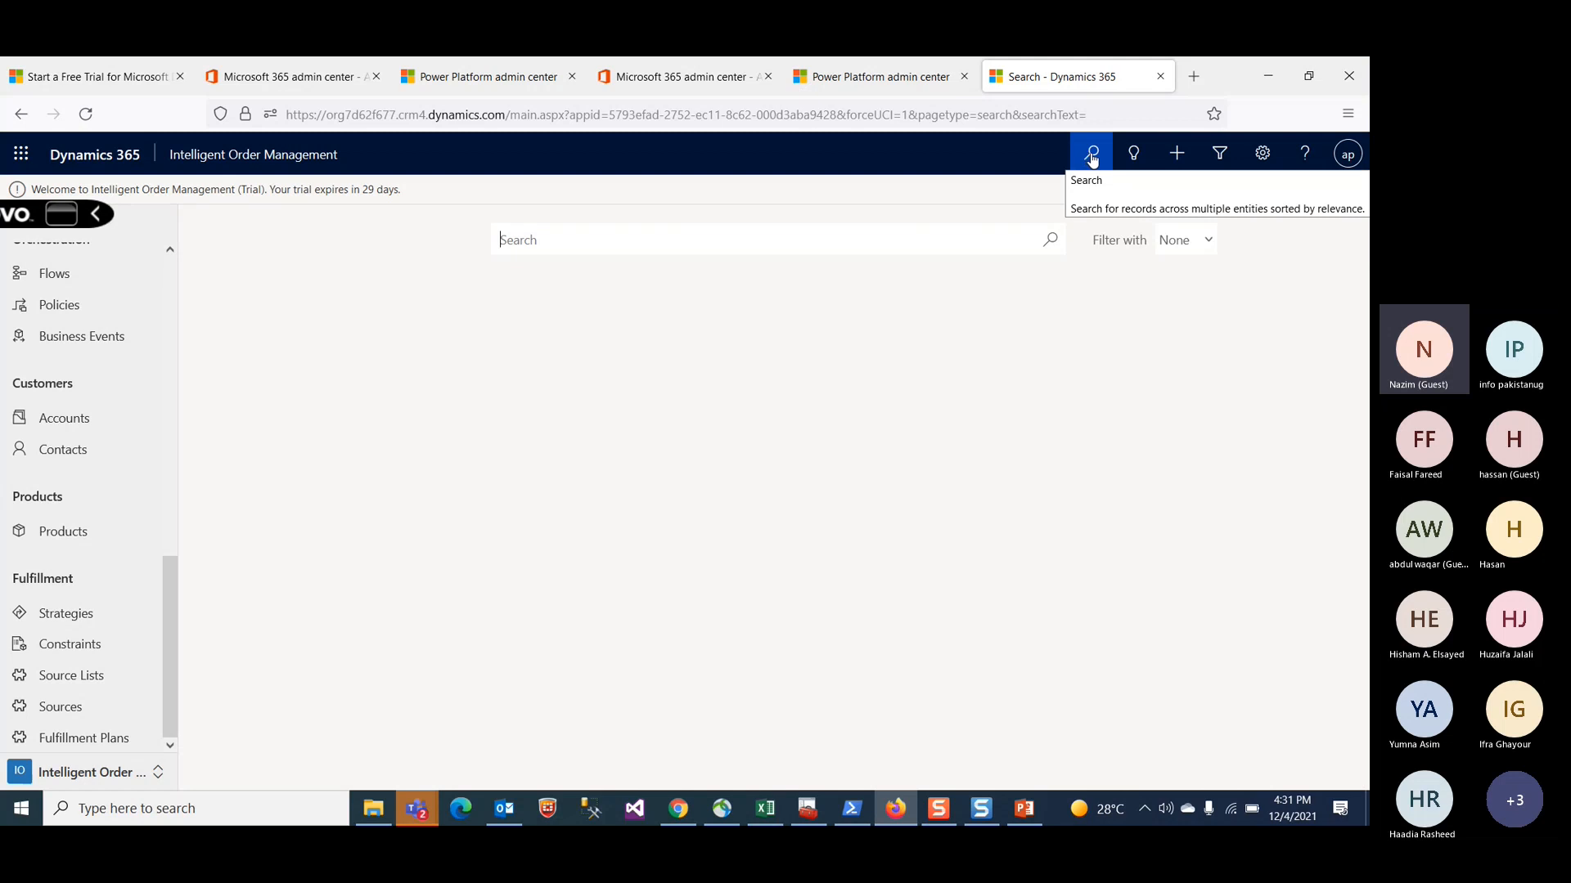
left_click(1261, 159)
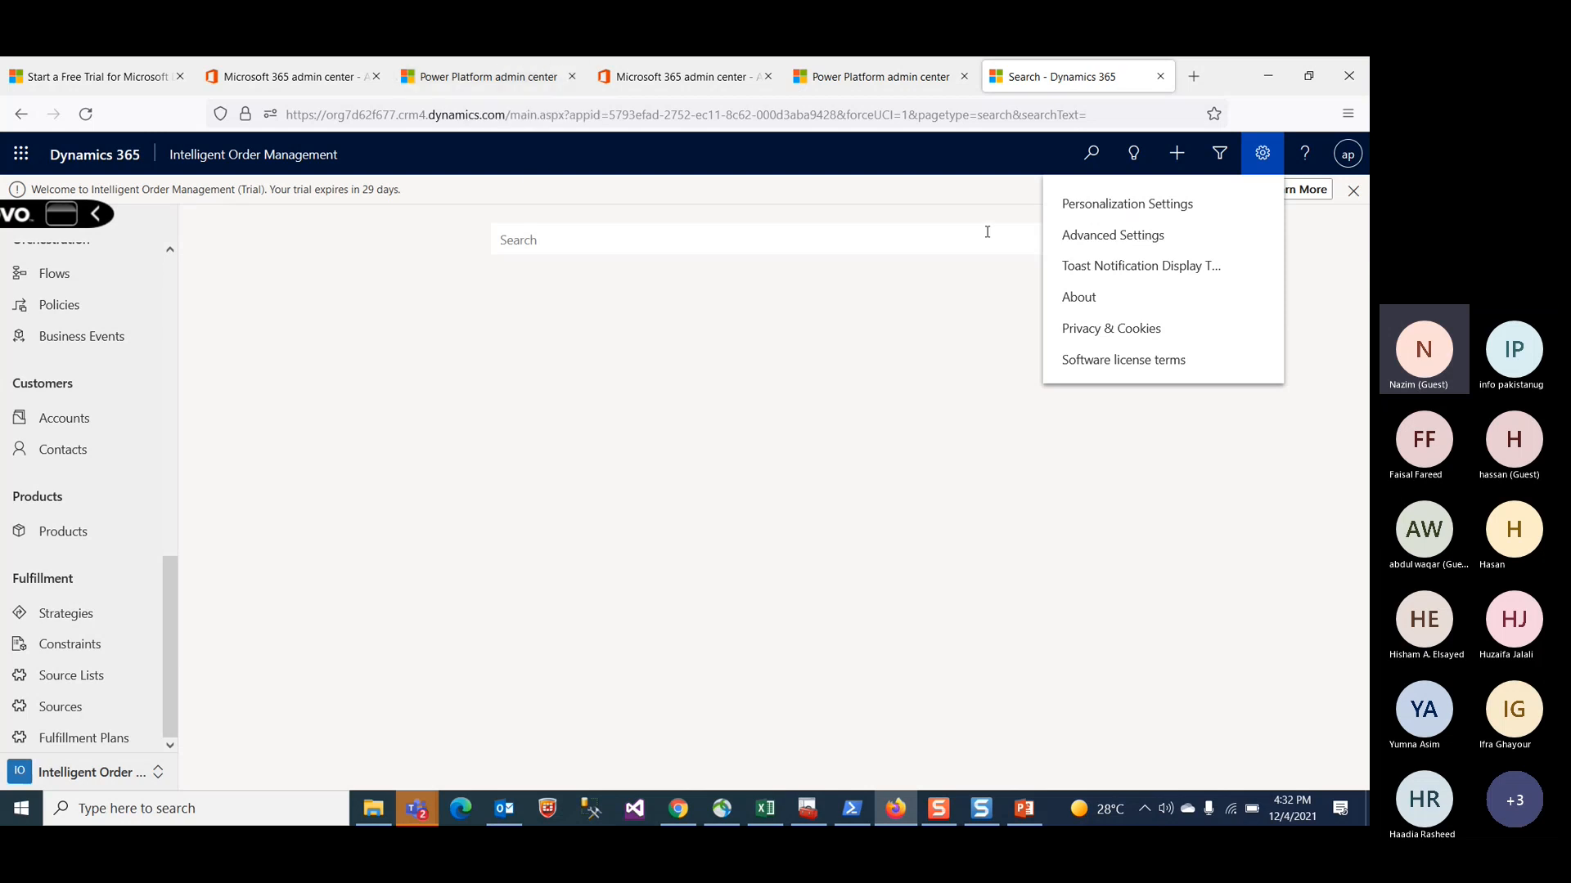
left_click(1082, 237)
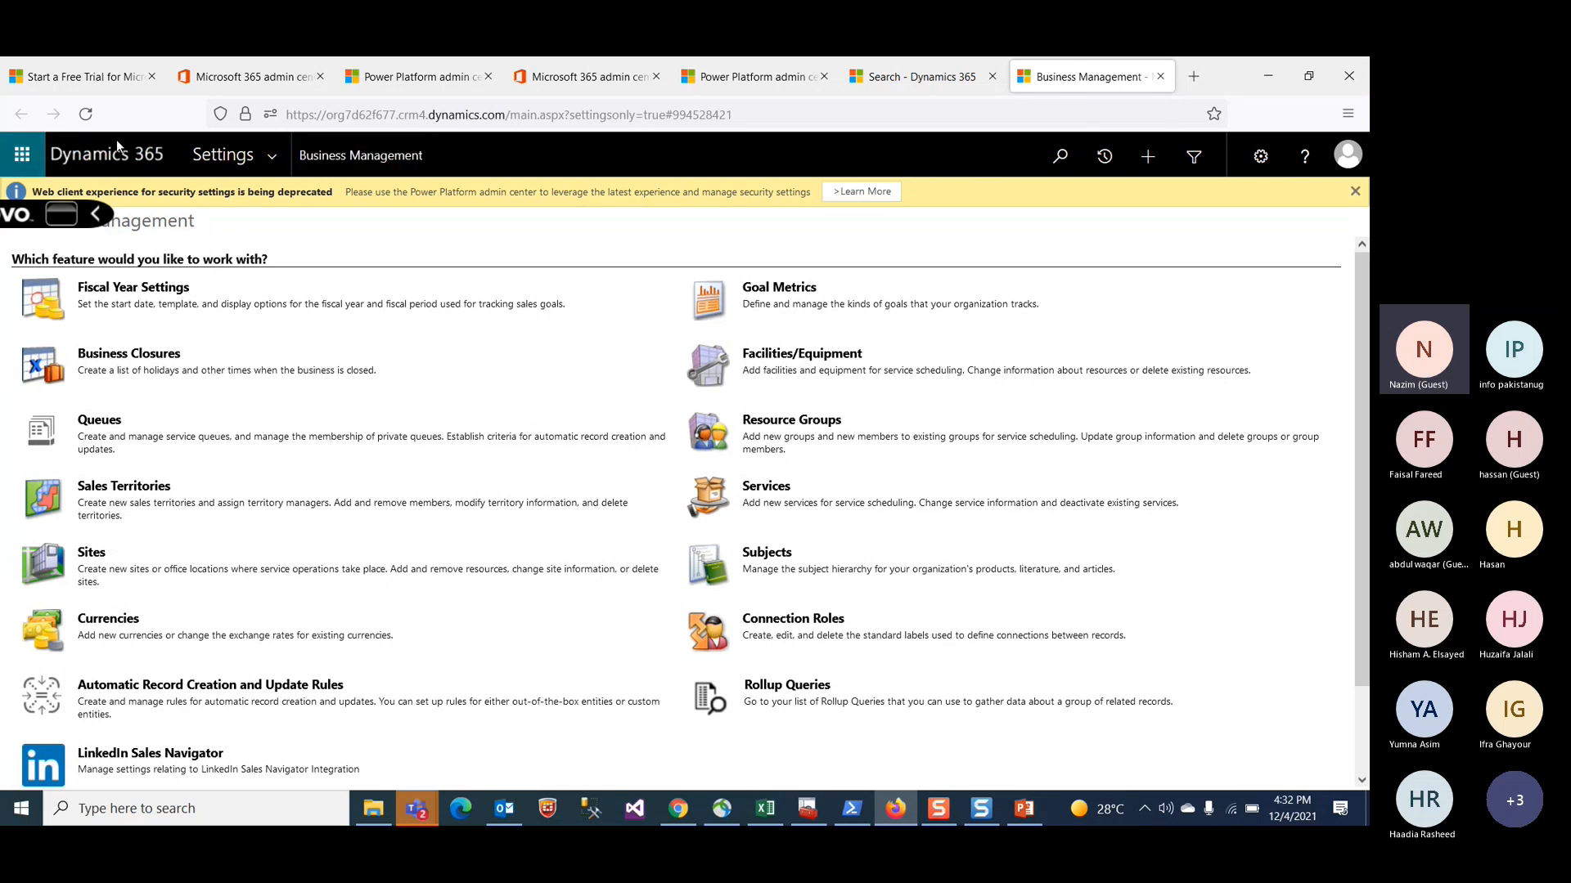
left_click(276, 163)
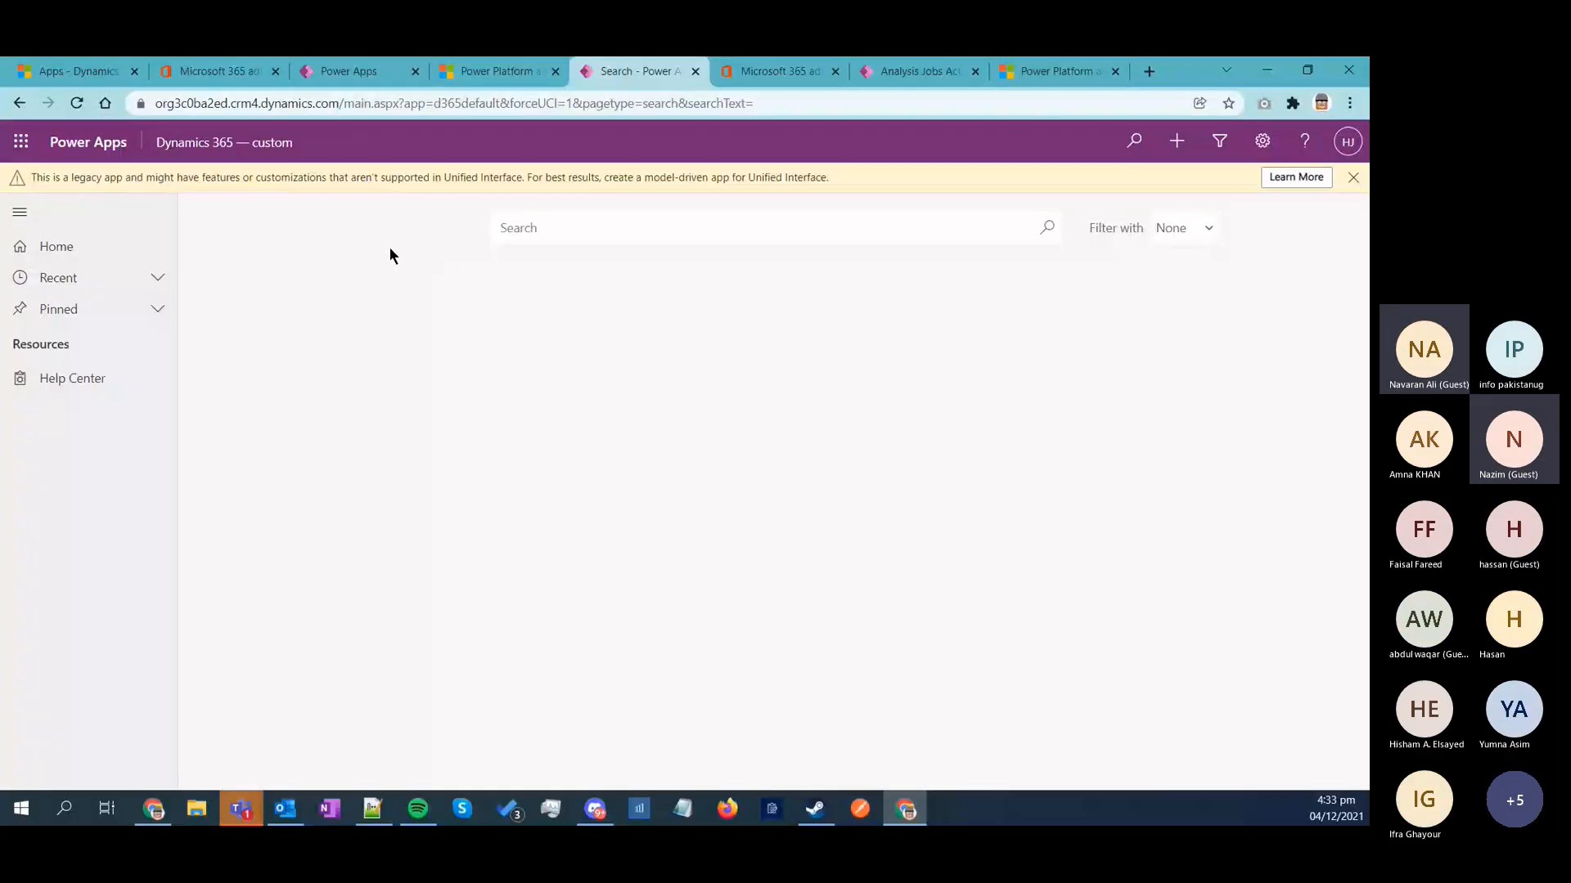
Step: Open the TrialEnv1 environment's details, open its environment in a new tab, and compare it with the other app tabs
left_click(490, 71)
left_click(262, 228)
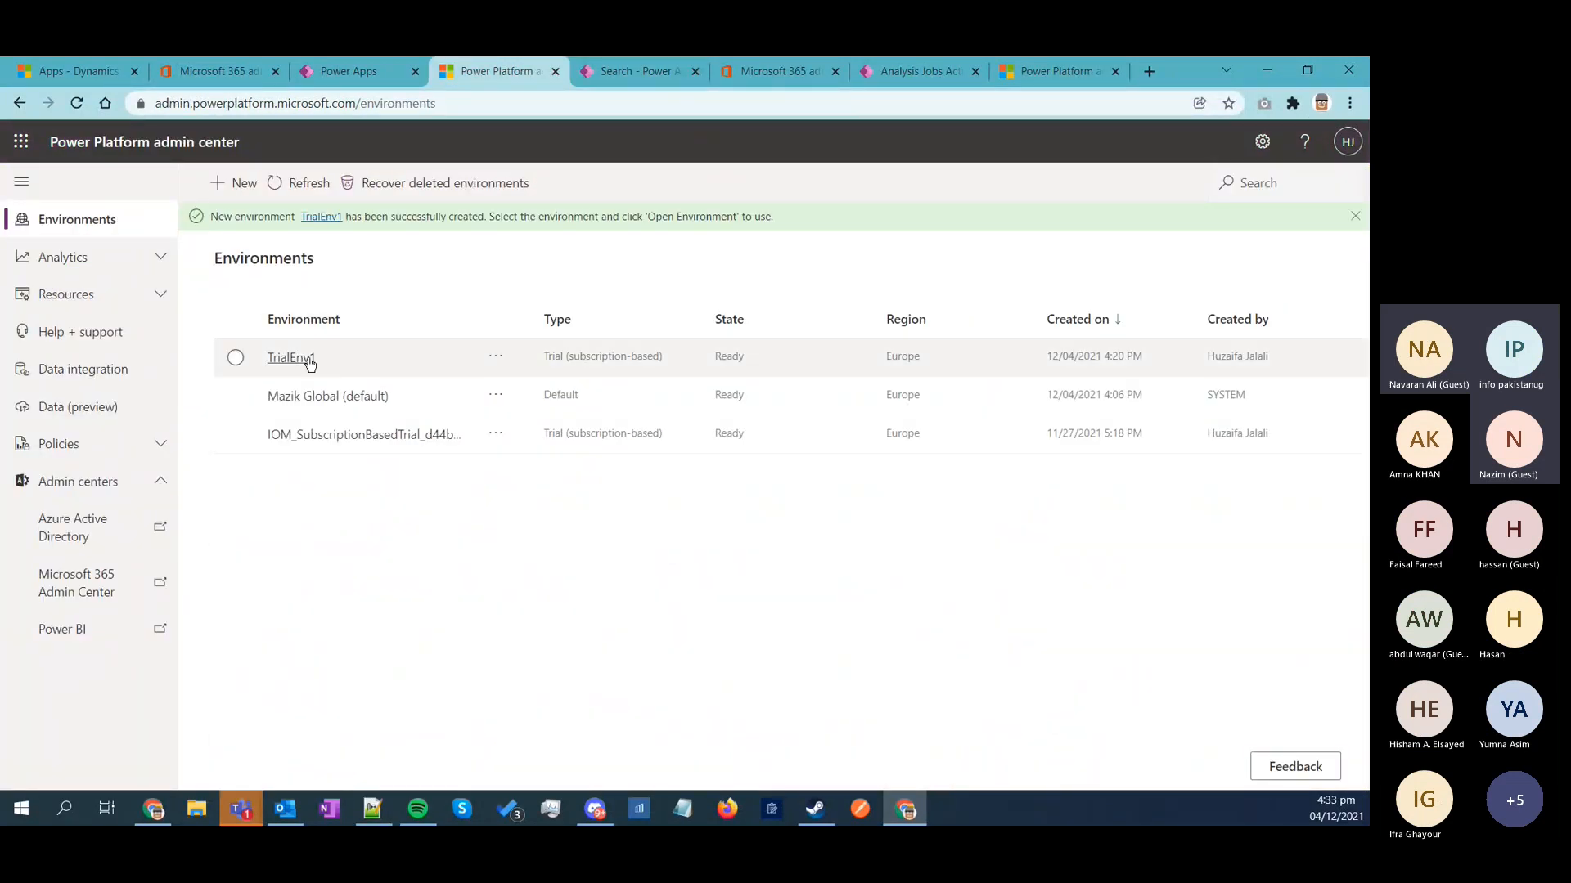
left_click(296, 360)
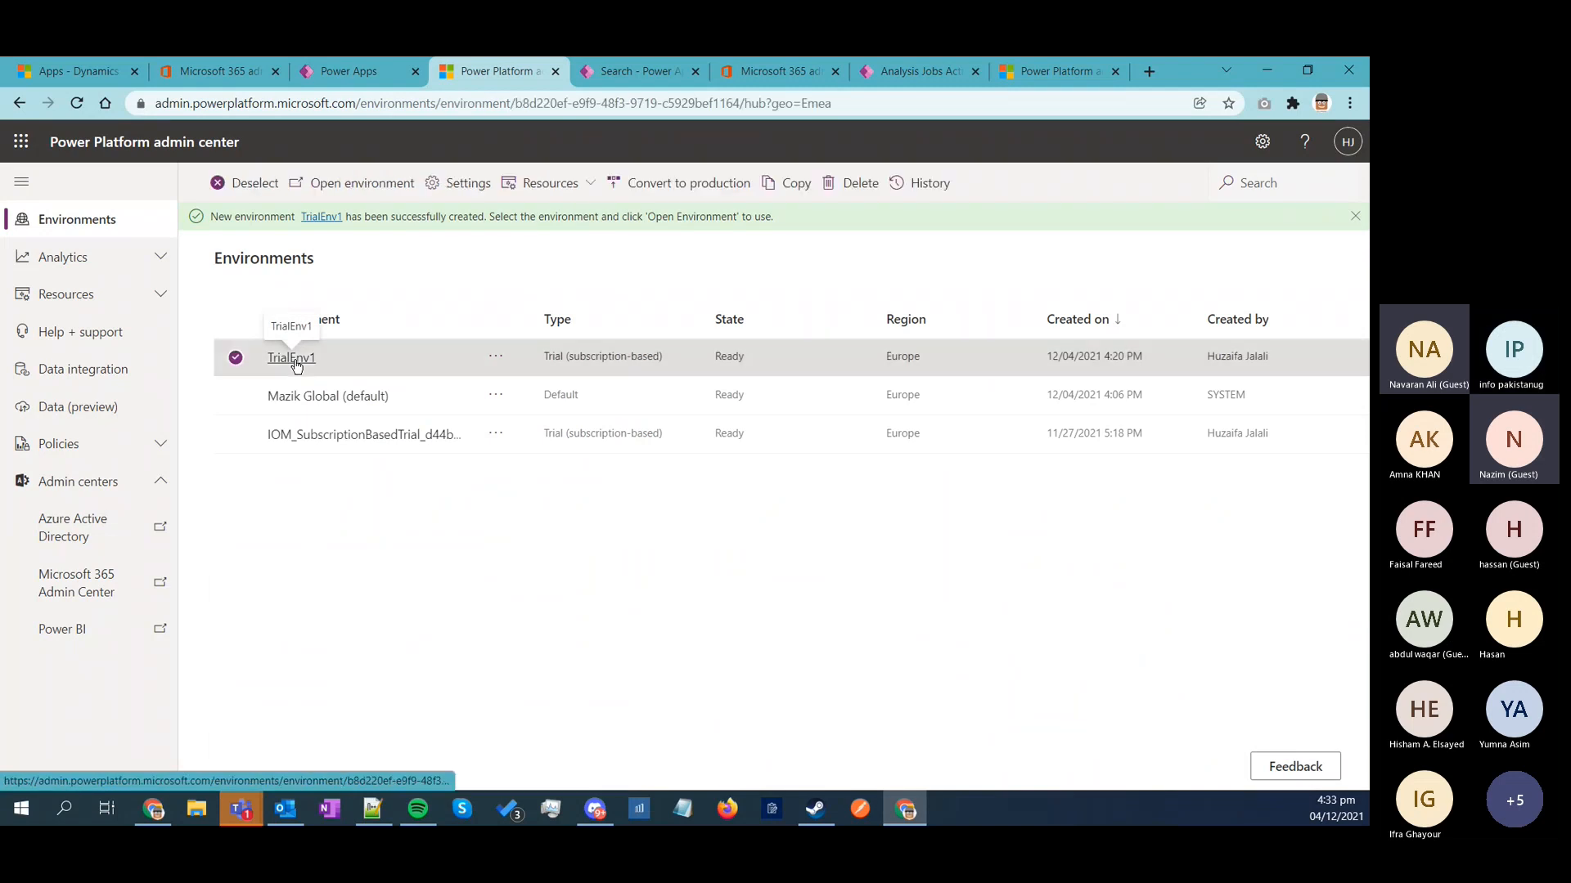
middle_click(304, 360)
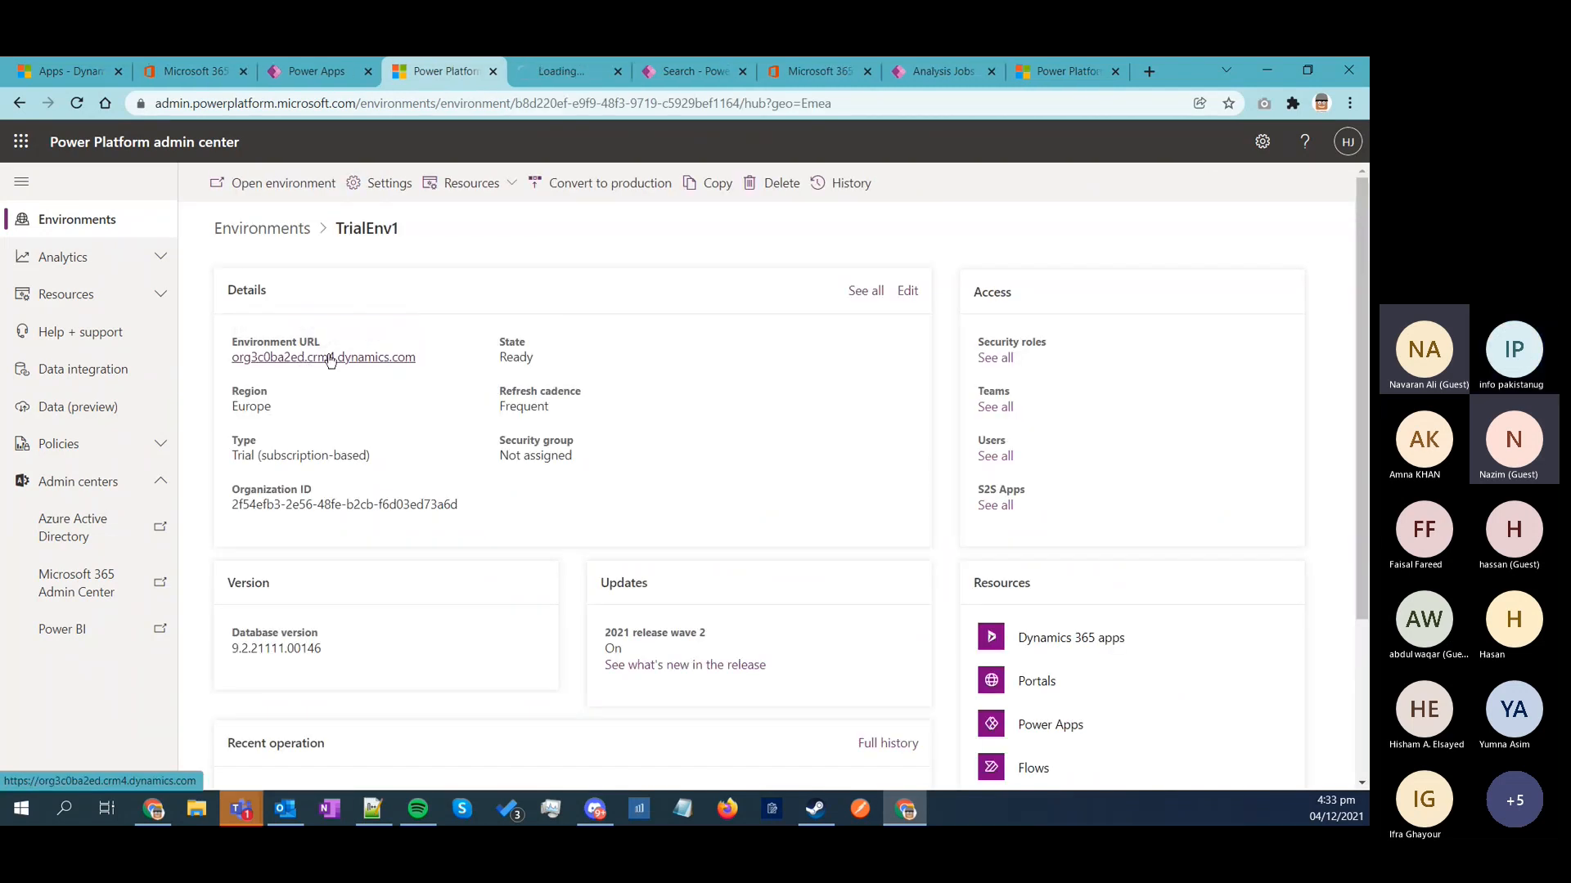
left_click(568, 74)
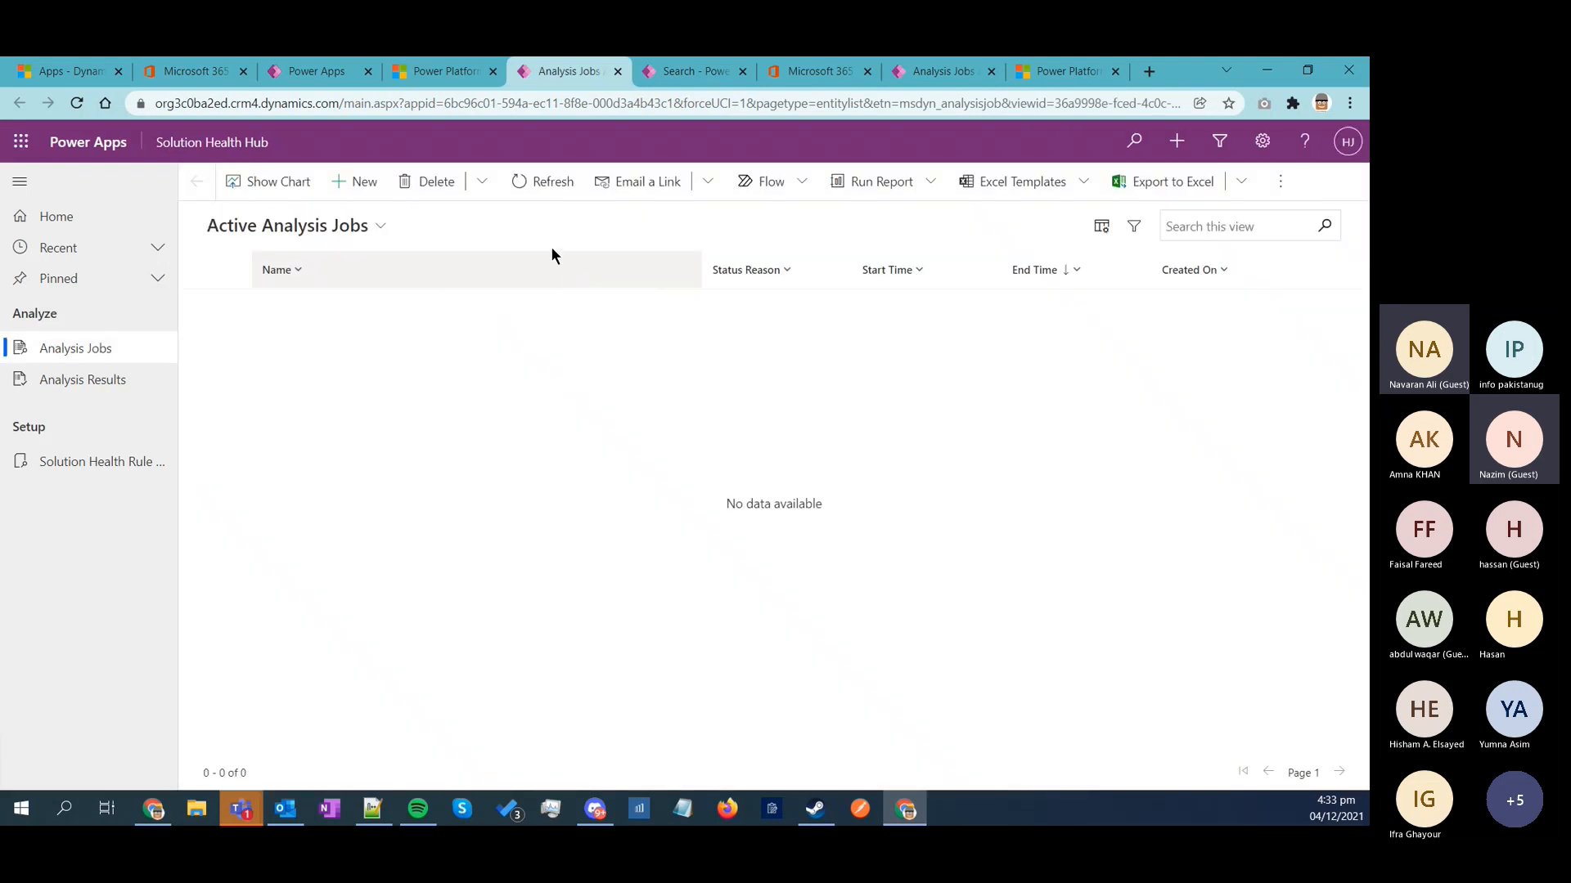
left_click(92, 84)
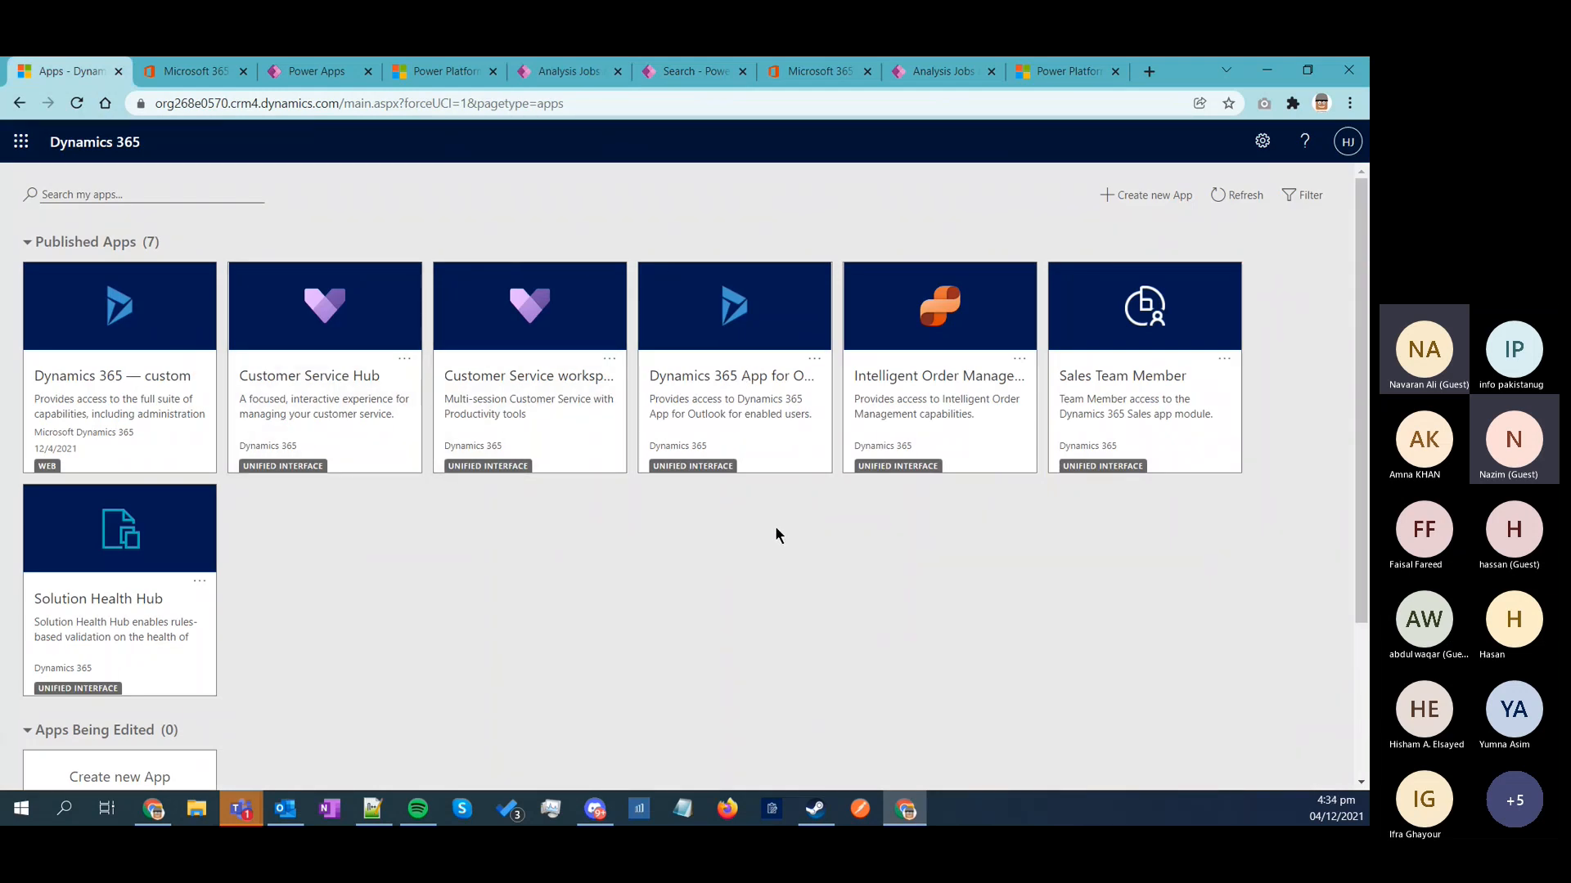
left_click(683, 80)
left_click(607, 72)
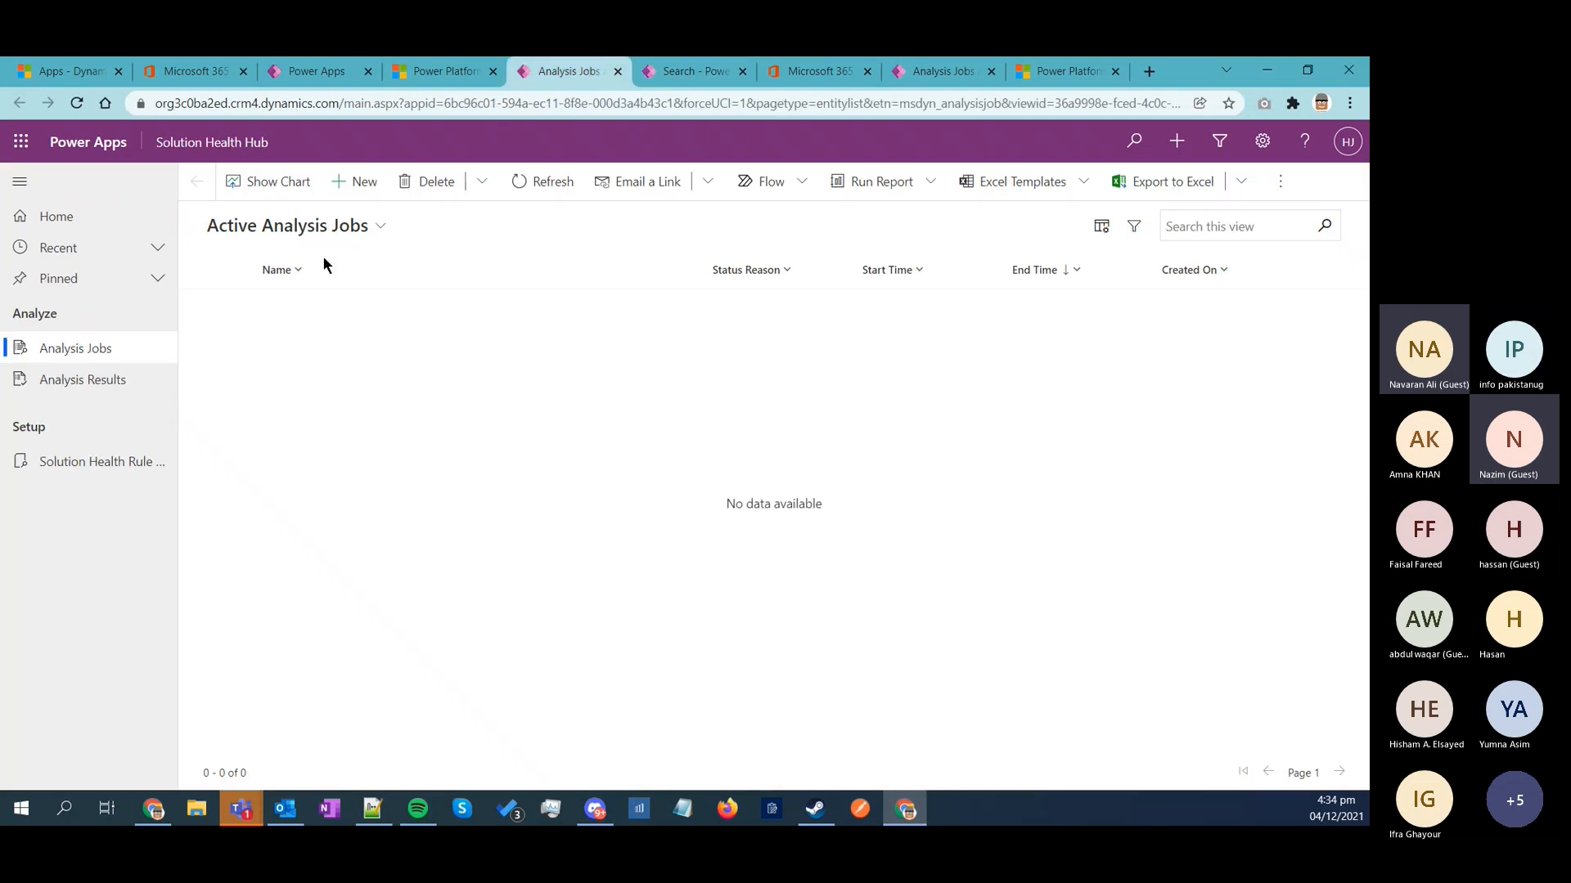
left_click(454, 74)
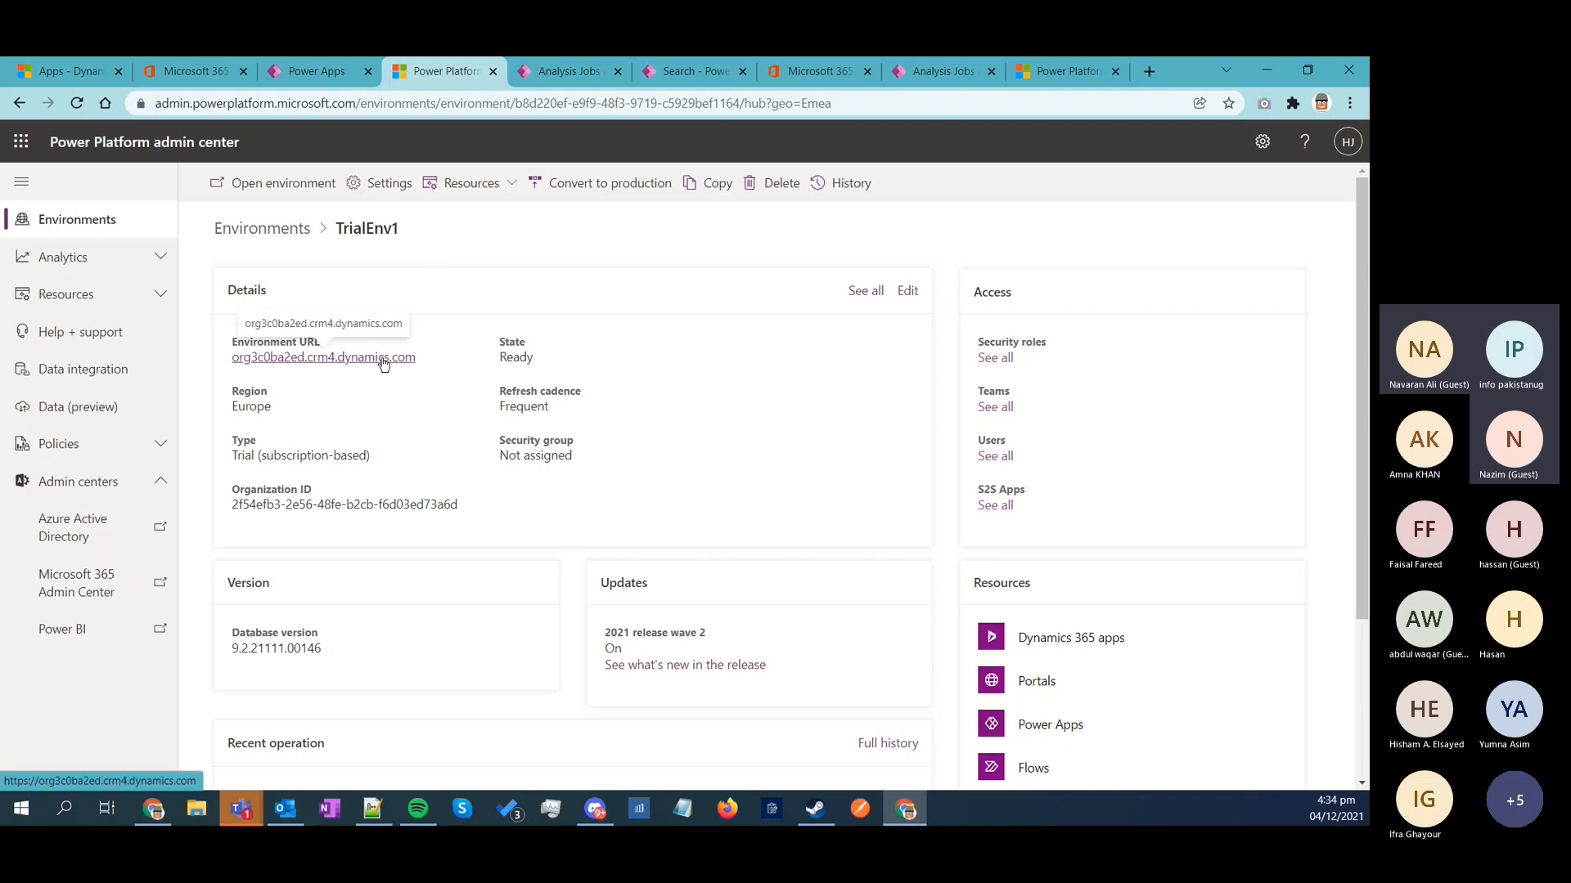
Step: Open the TrialEnv1 environment from its row's more-options menu in a new tab, then return to the admin center
left_click(298, 233)
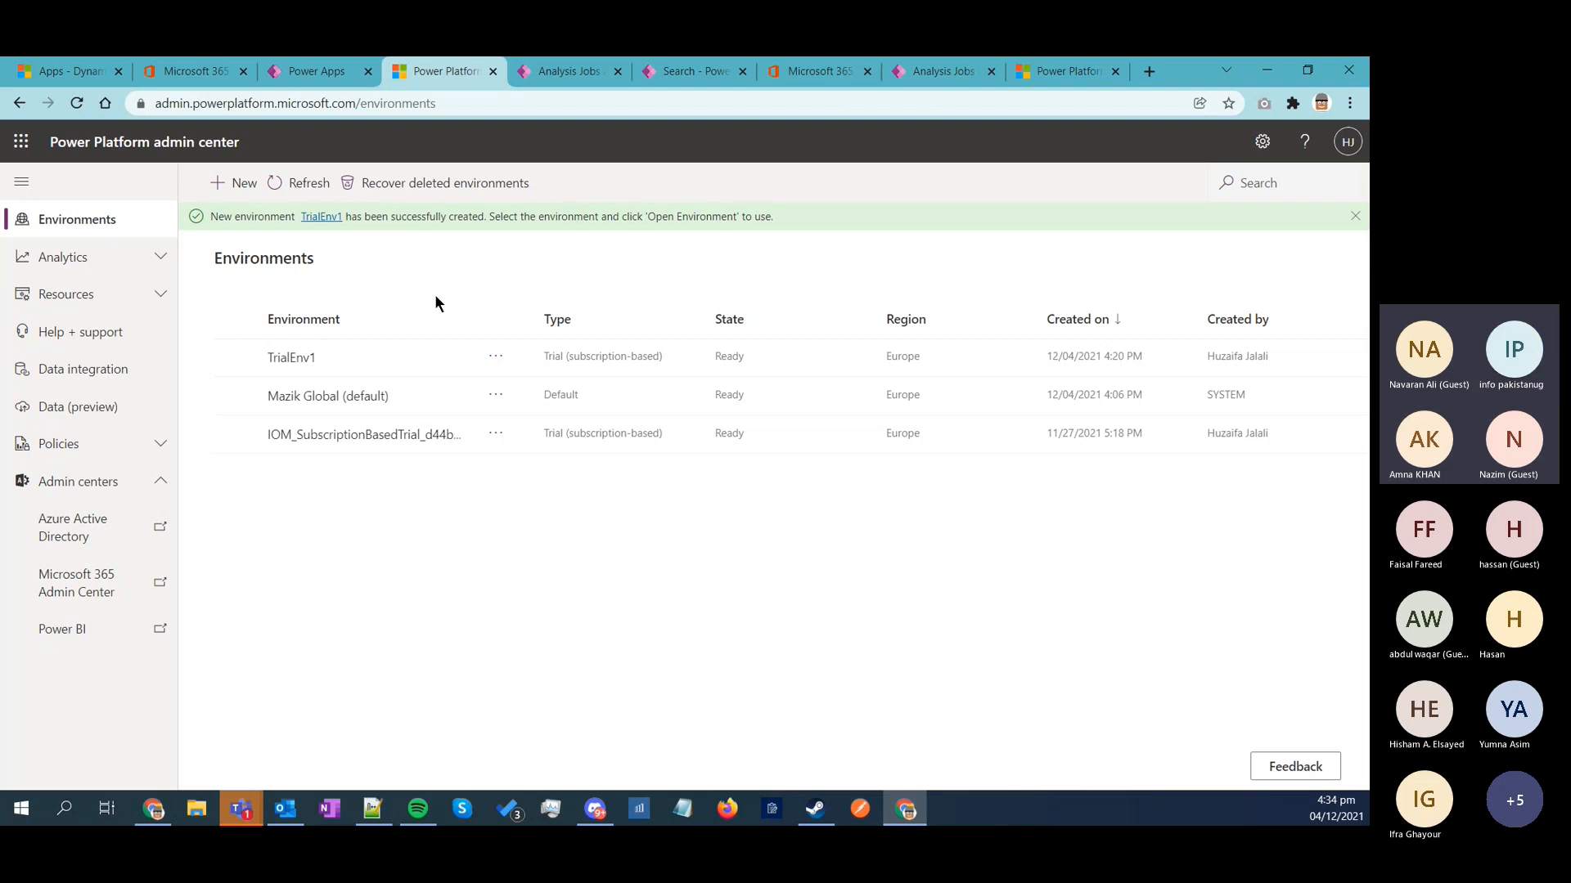
left_click(501, 356)
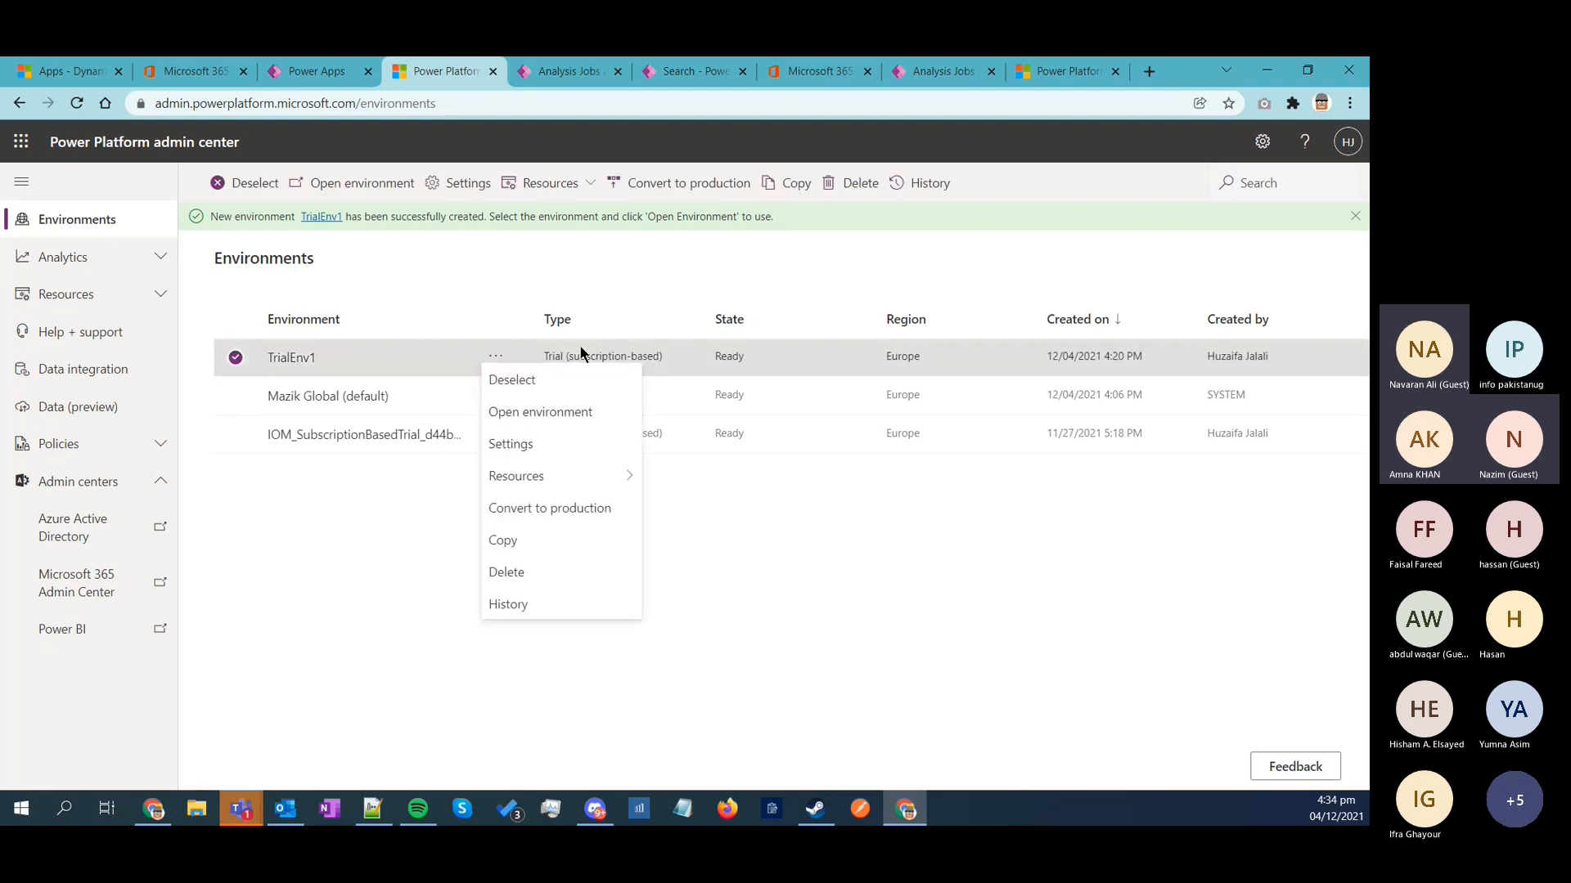
left_click(543, 412)
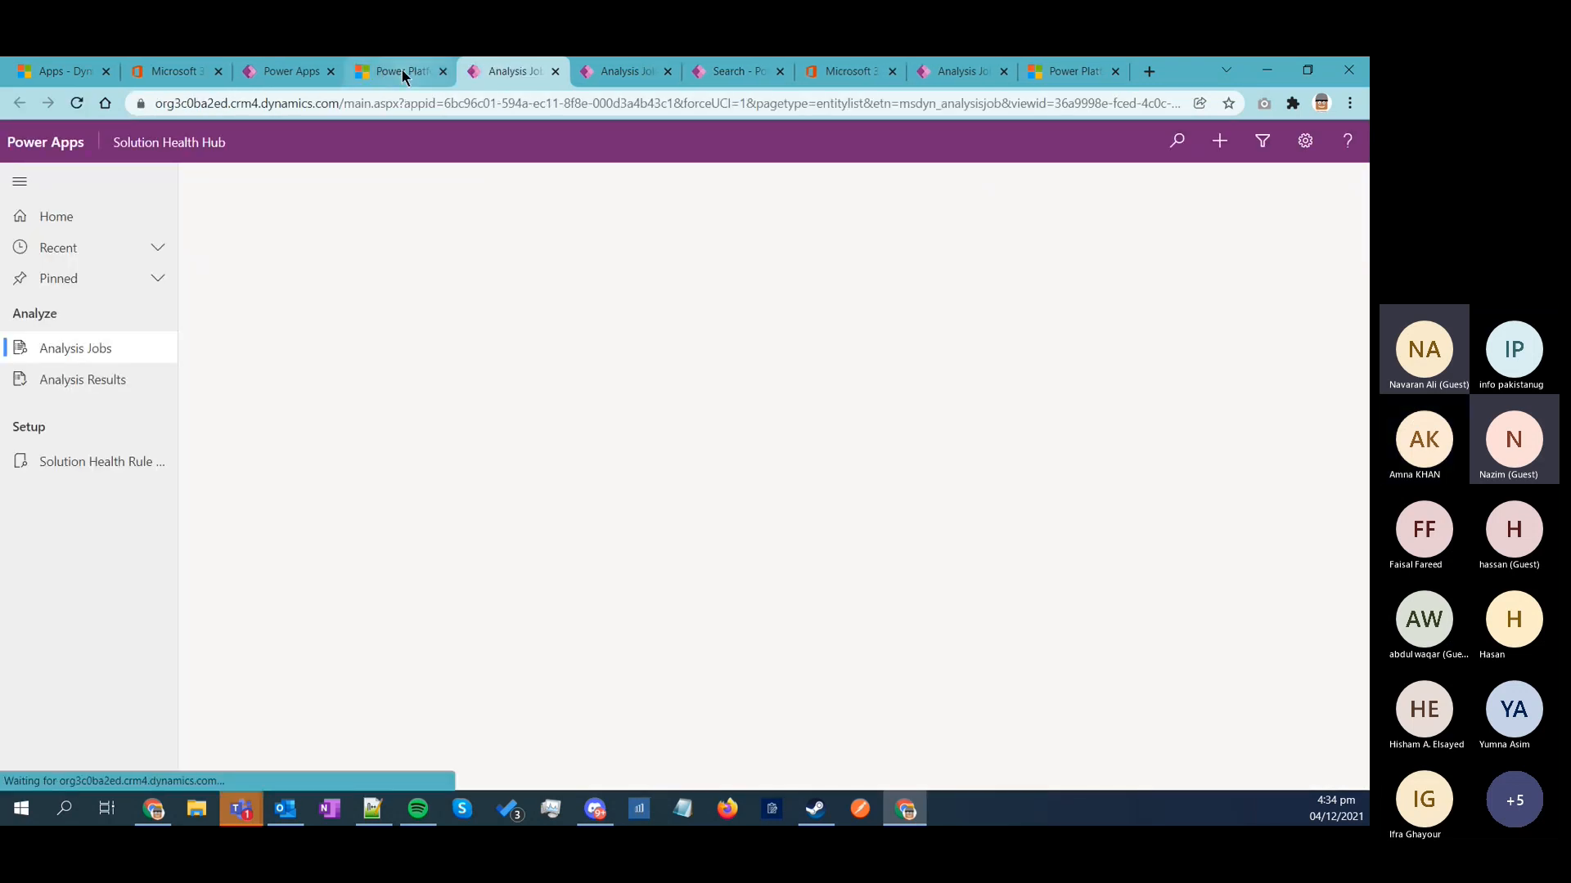
left_click(400, 71)
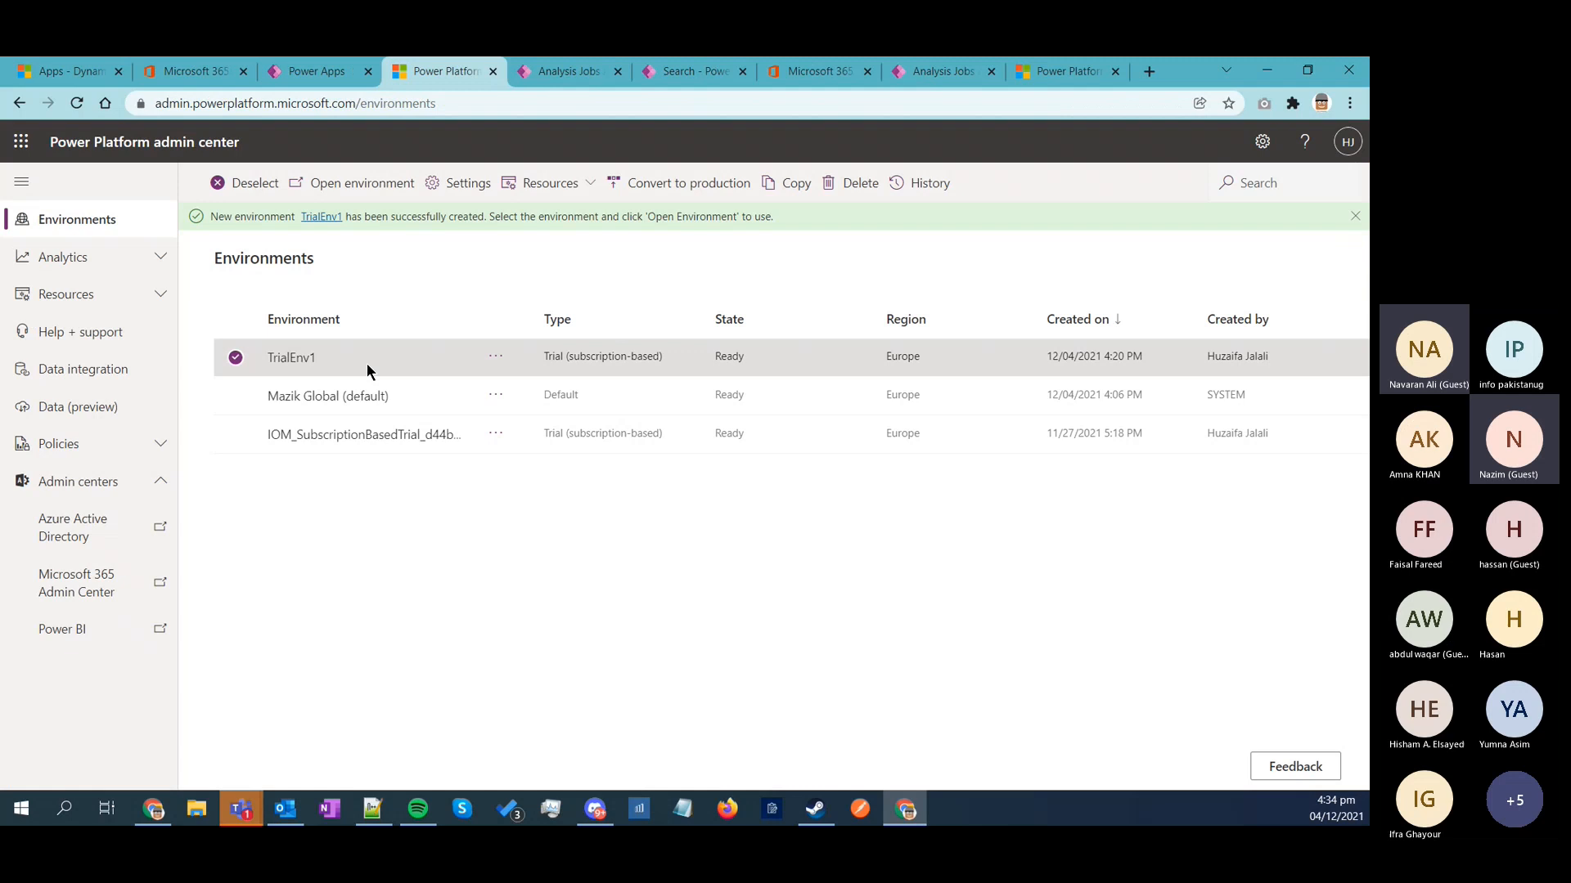
Step: Review TrialEnv1's details, its Edit details panel without saving, and its list of installed Dynamics 365 apps
left_click(295, 358)
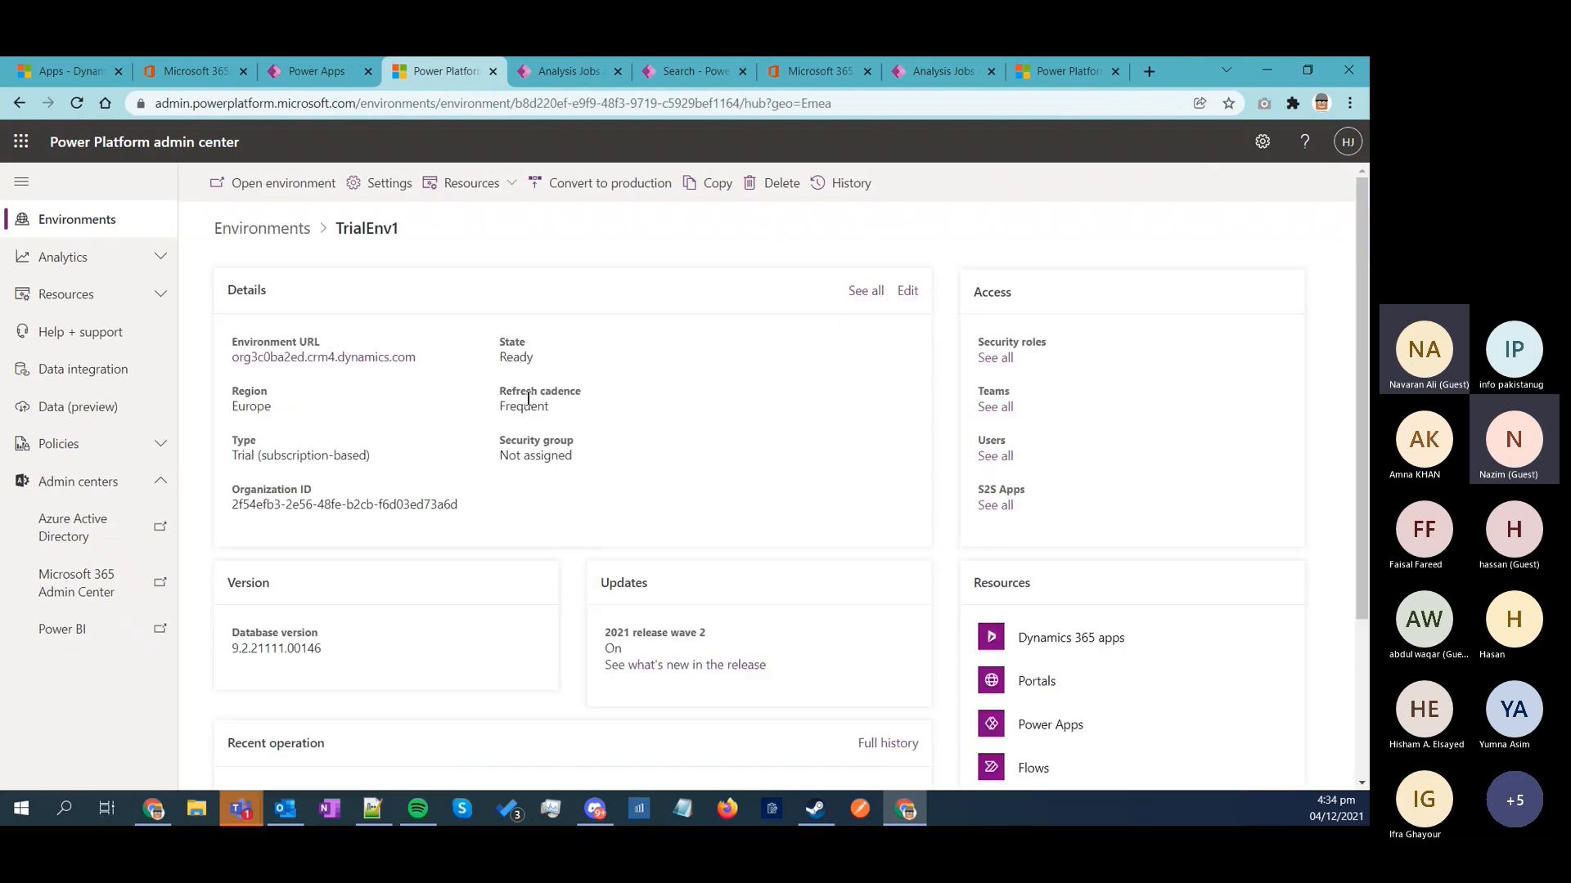
left_click(905, 291)
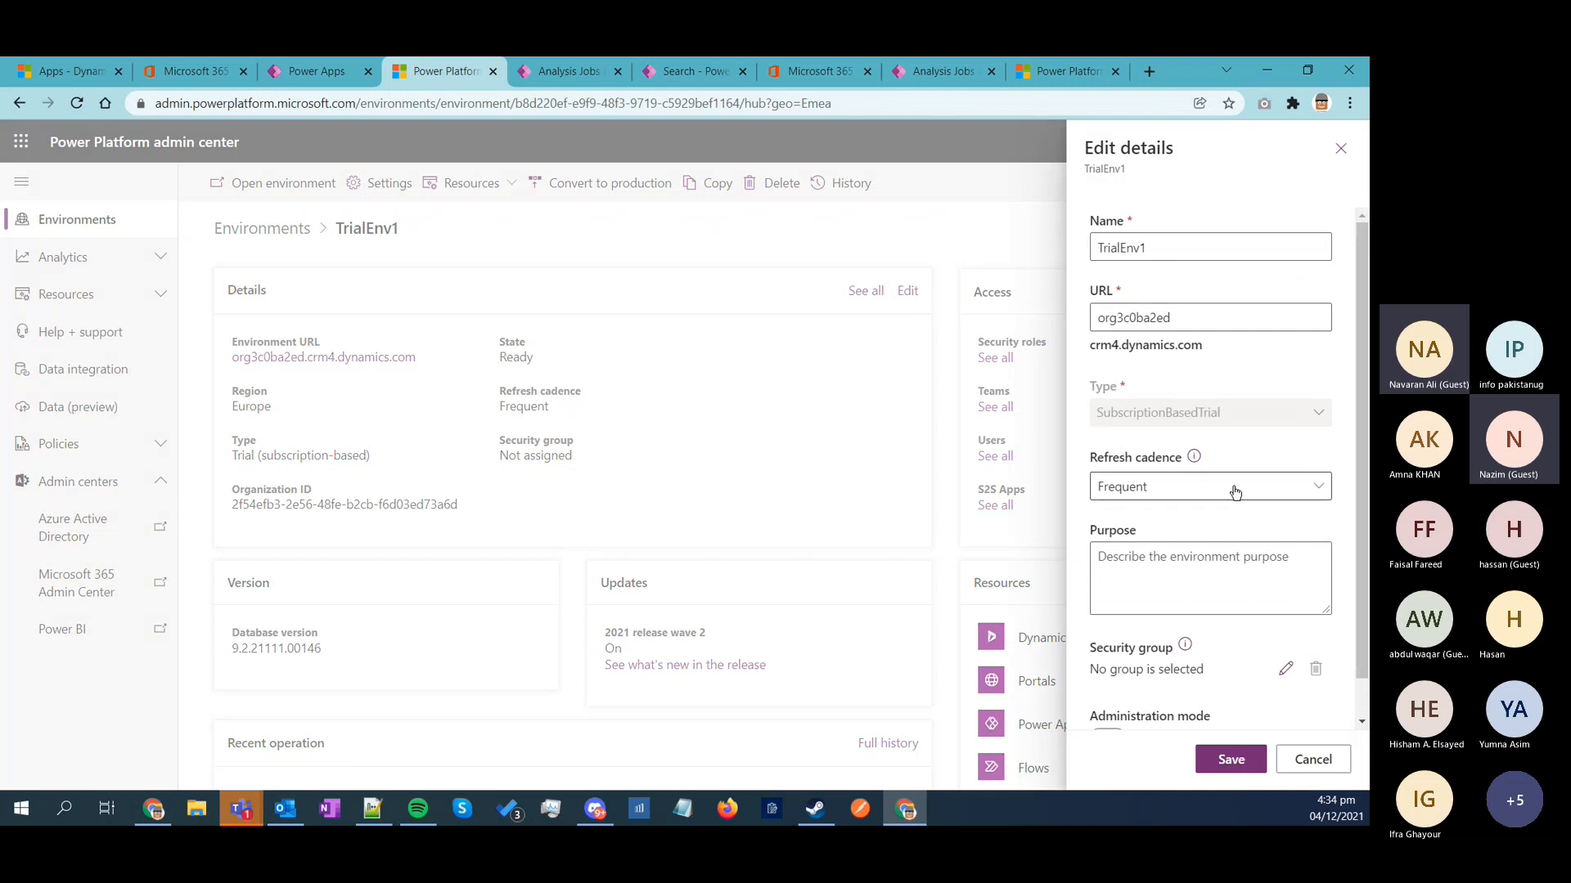
scroll(1263, 330, "down", 1)
scroll(1263, 331, "up", 1)
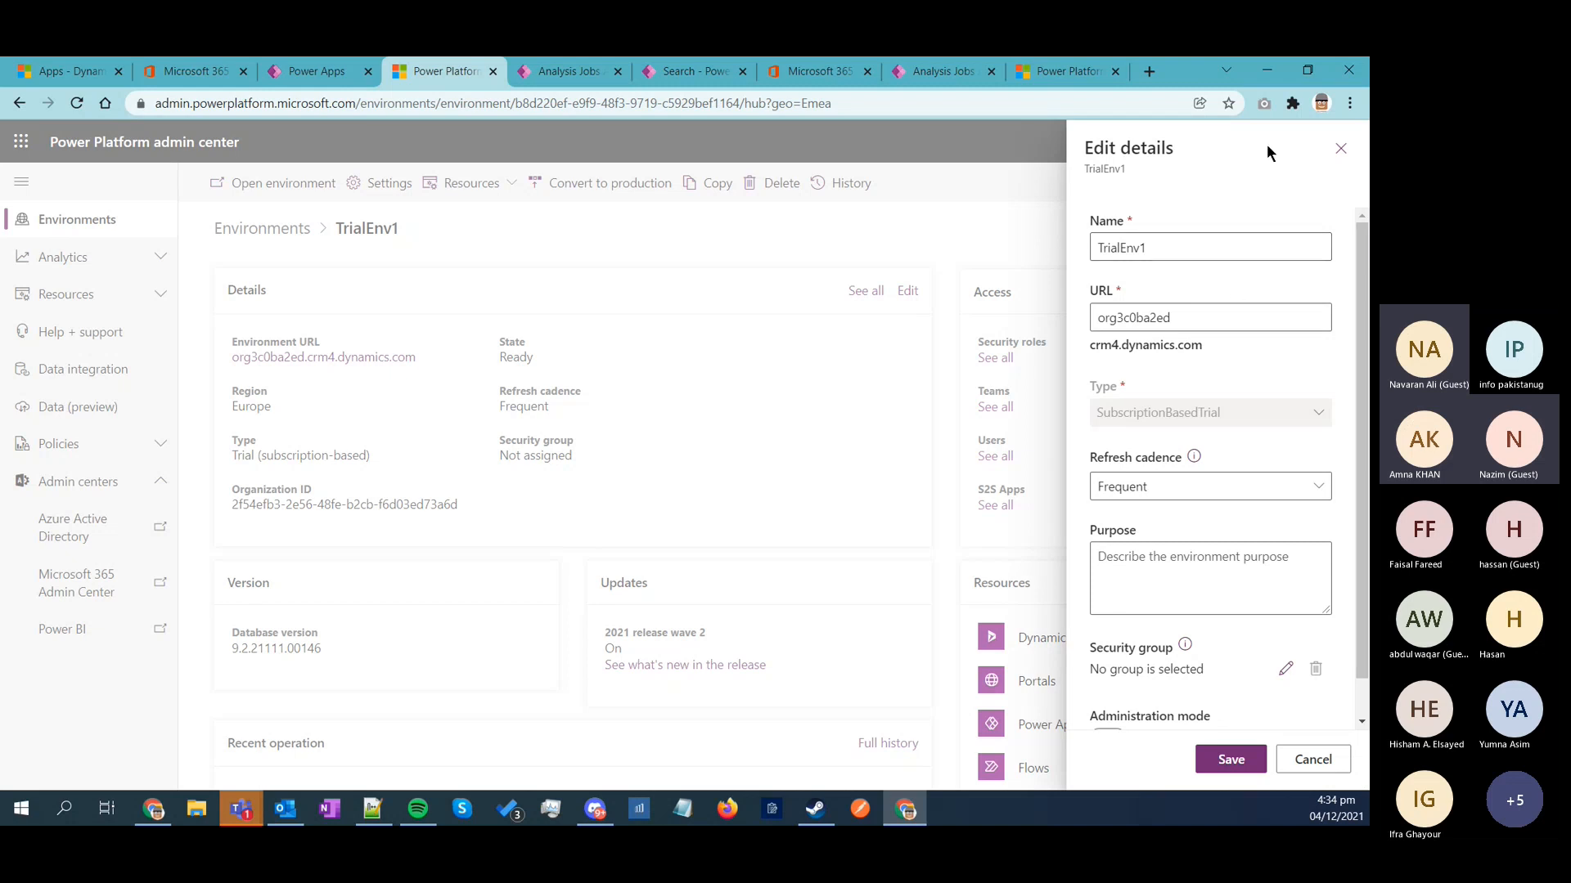
left_click(1340, 148)
scroll(1036, 360, "down", 1)
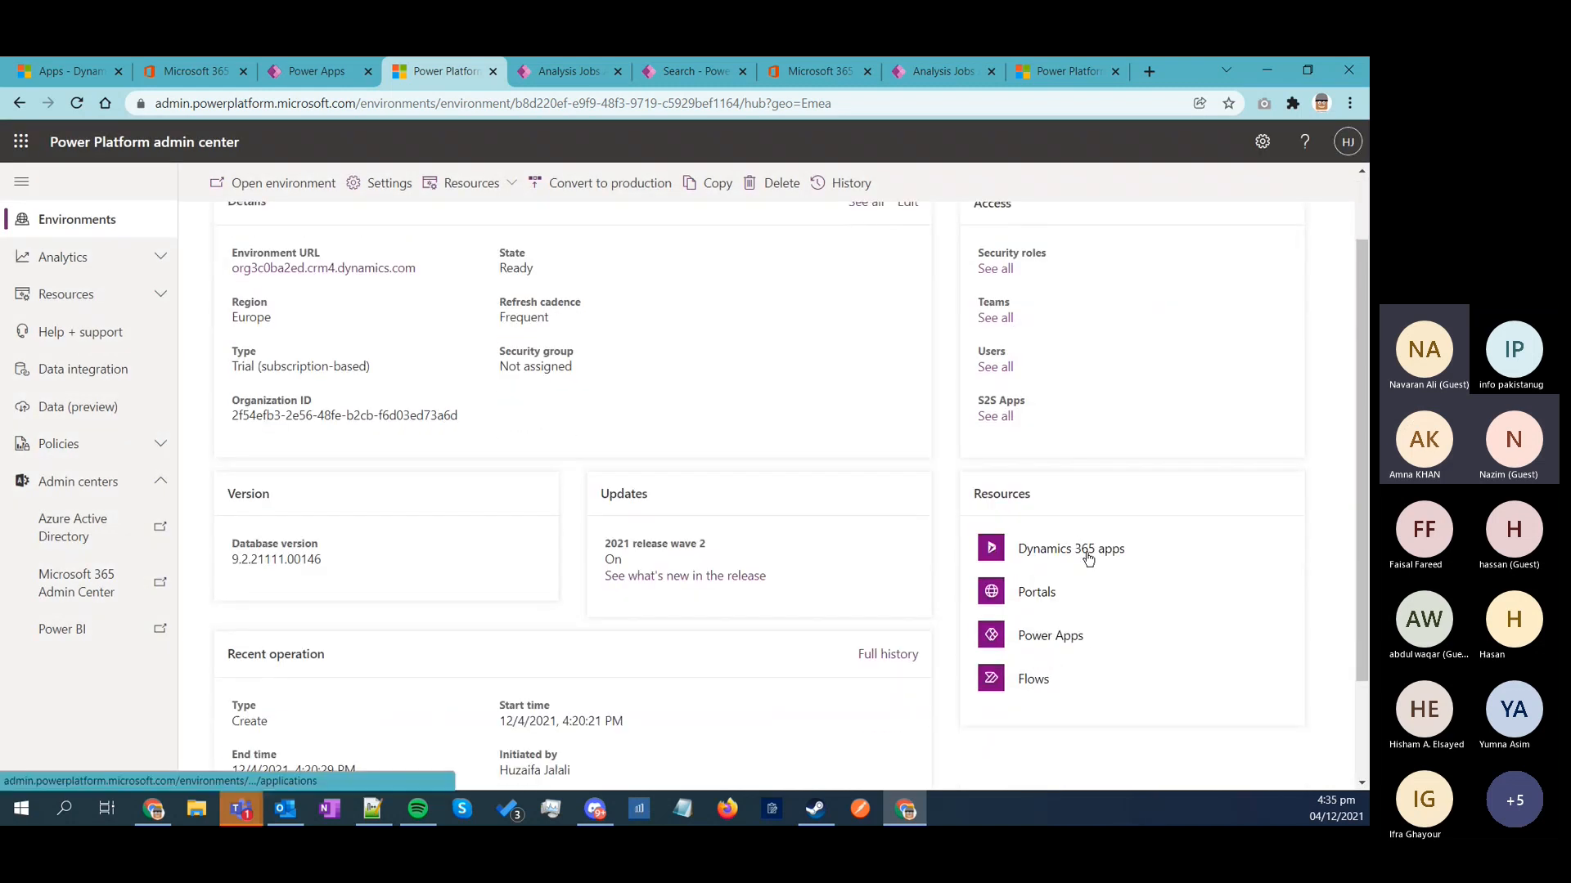
left_click(1088, 556)
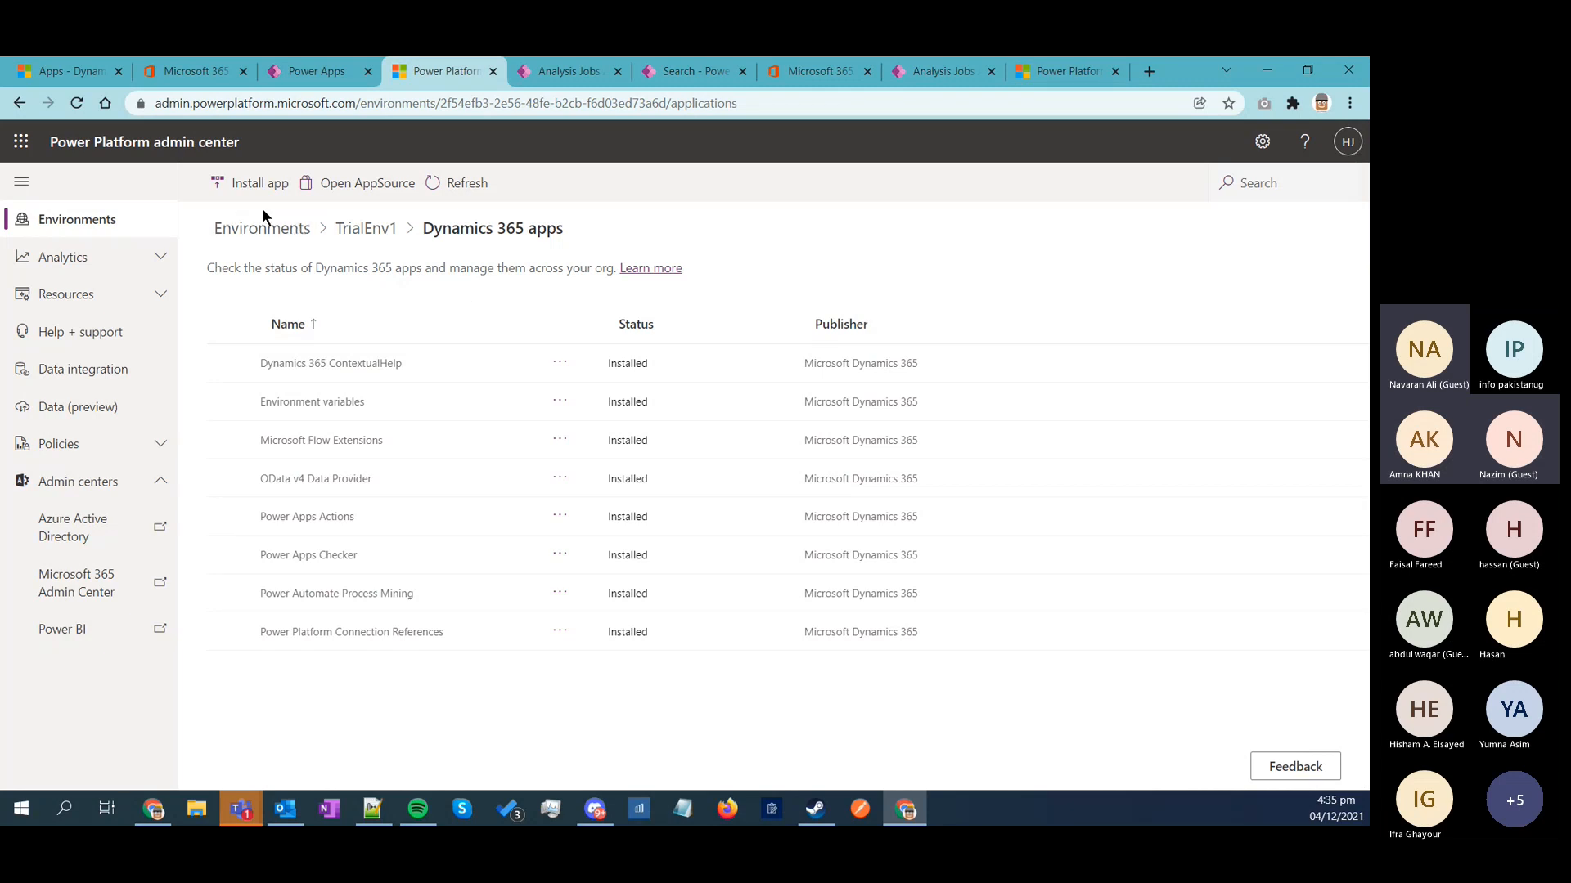
Step: Open the IOM_SubscriptionBasedTrial environment's URL in a new tab, close the extra tab, and return to the environments list
left_click(288, 231)
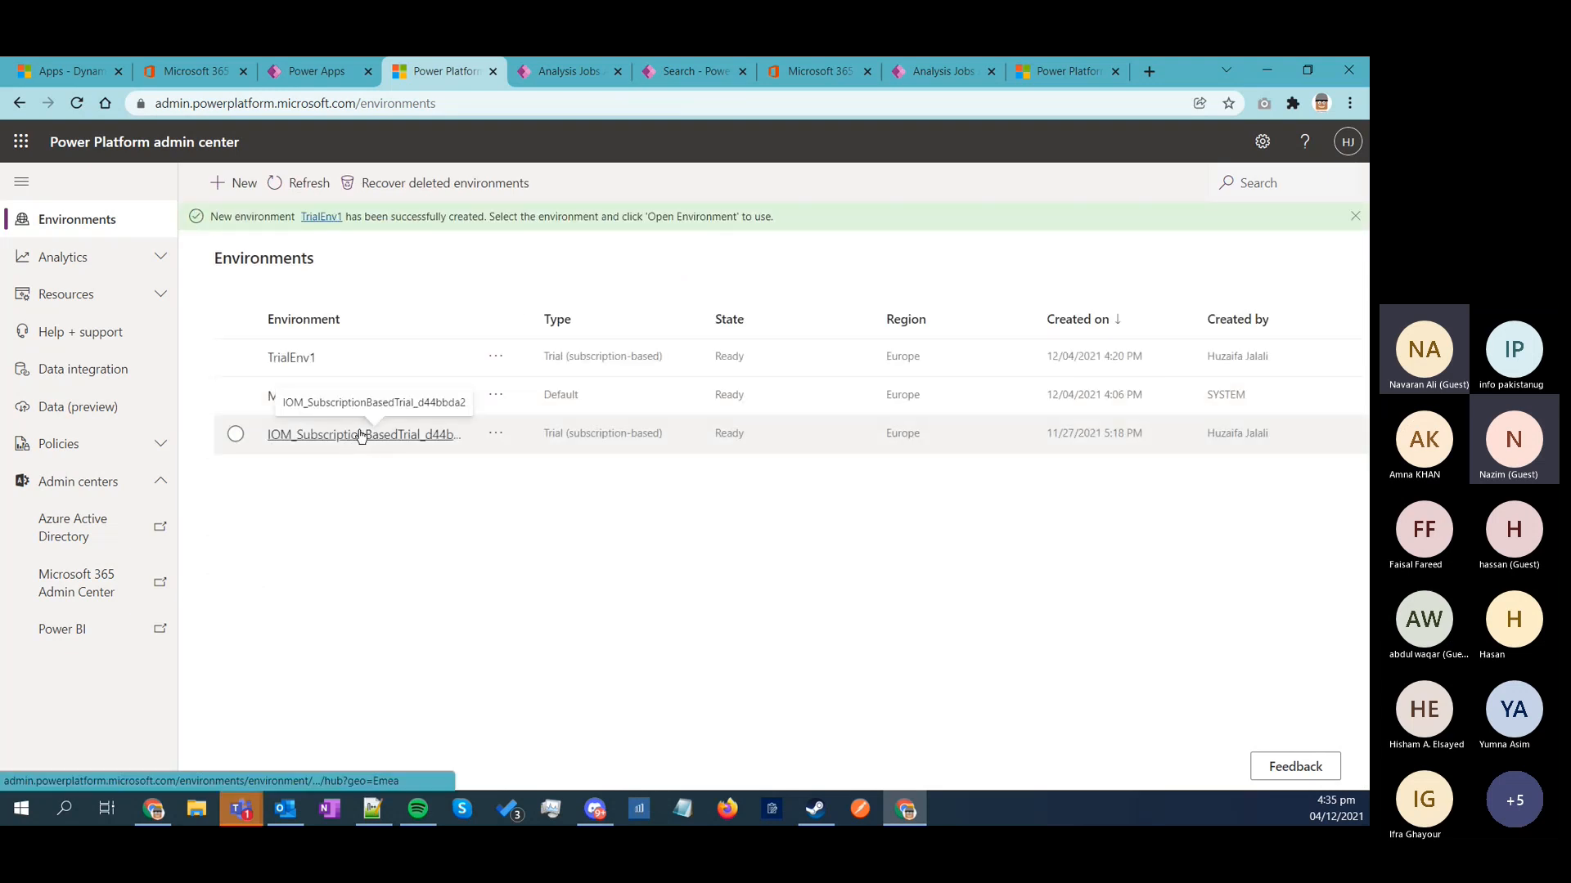
left_click(354, 439)
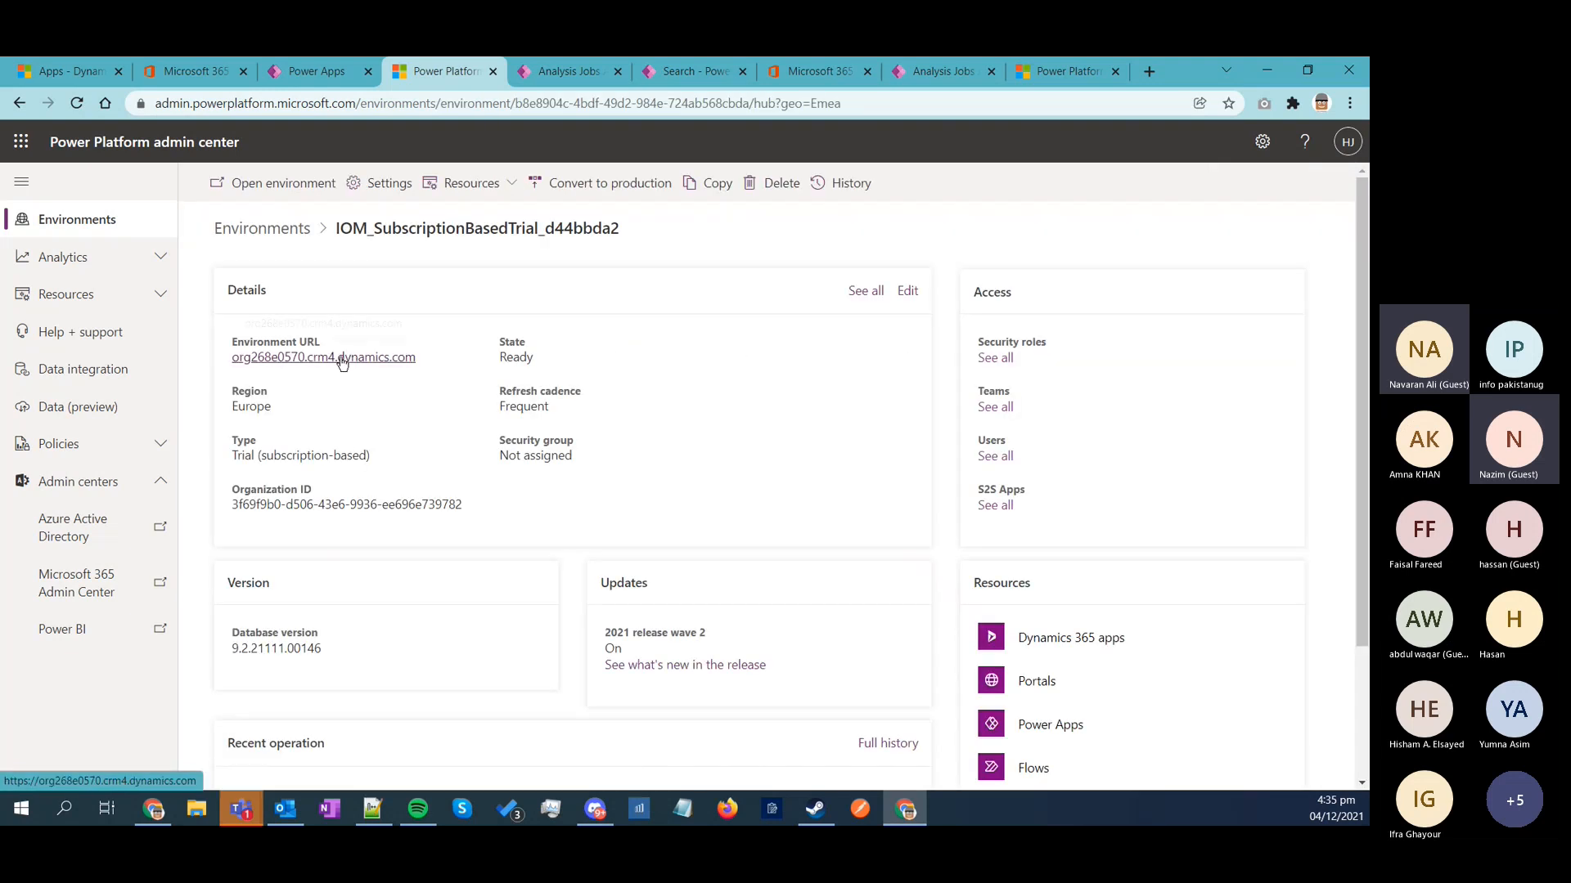
left_click(351, 356, "ctrl")
left_click(516, 72)
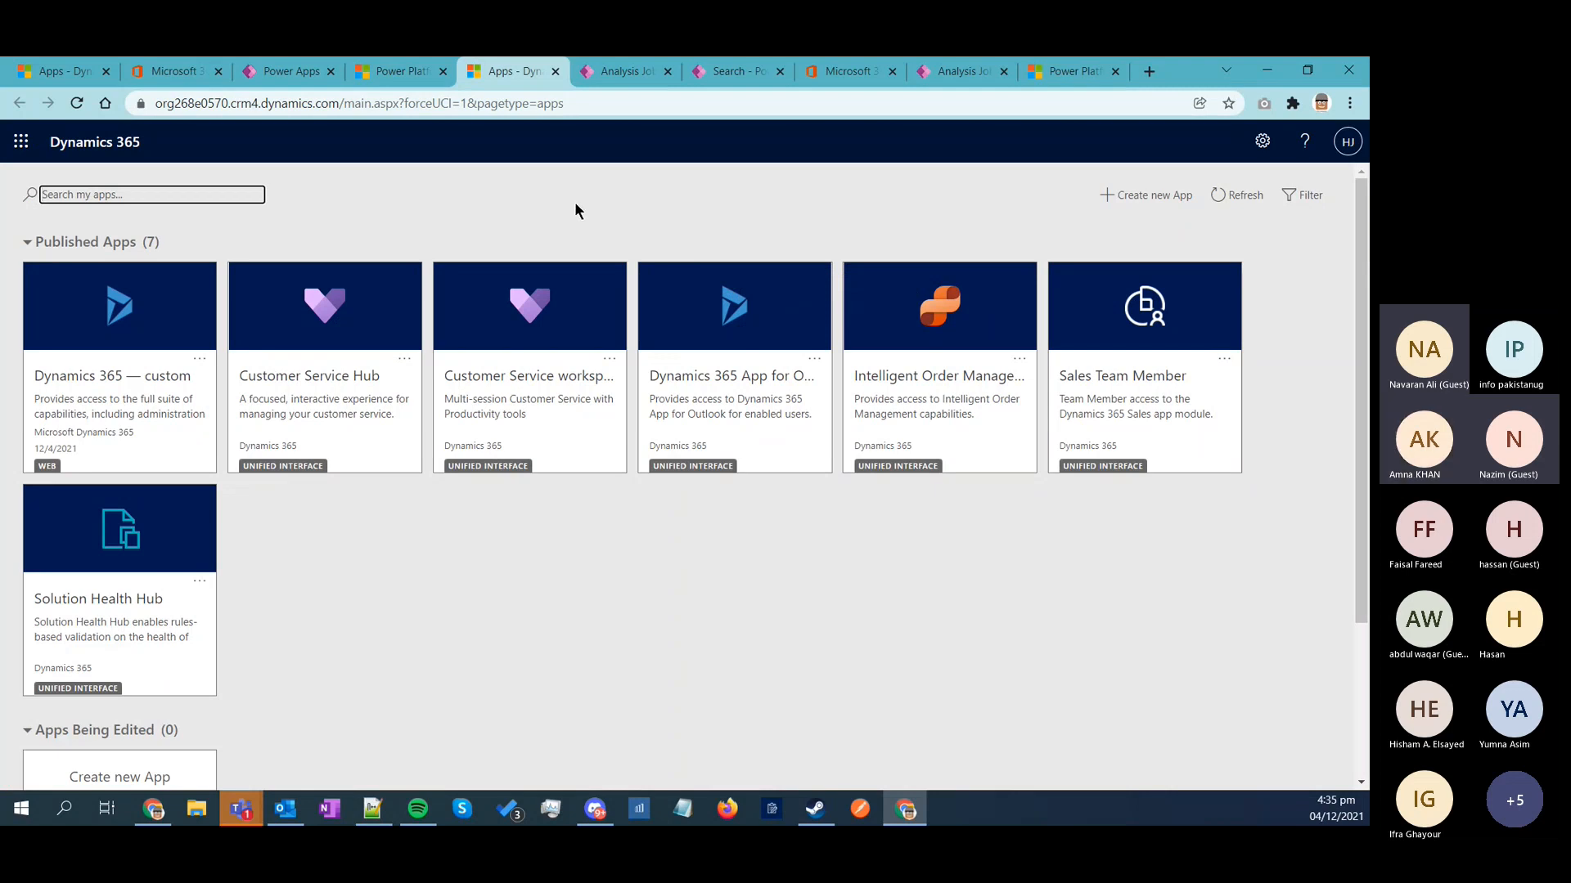
left_click(409, 72)
middle_click(496, 71)
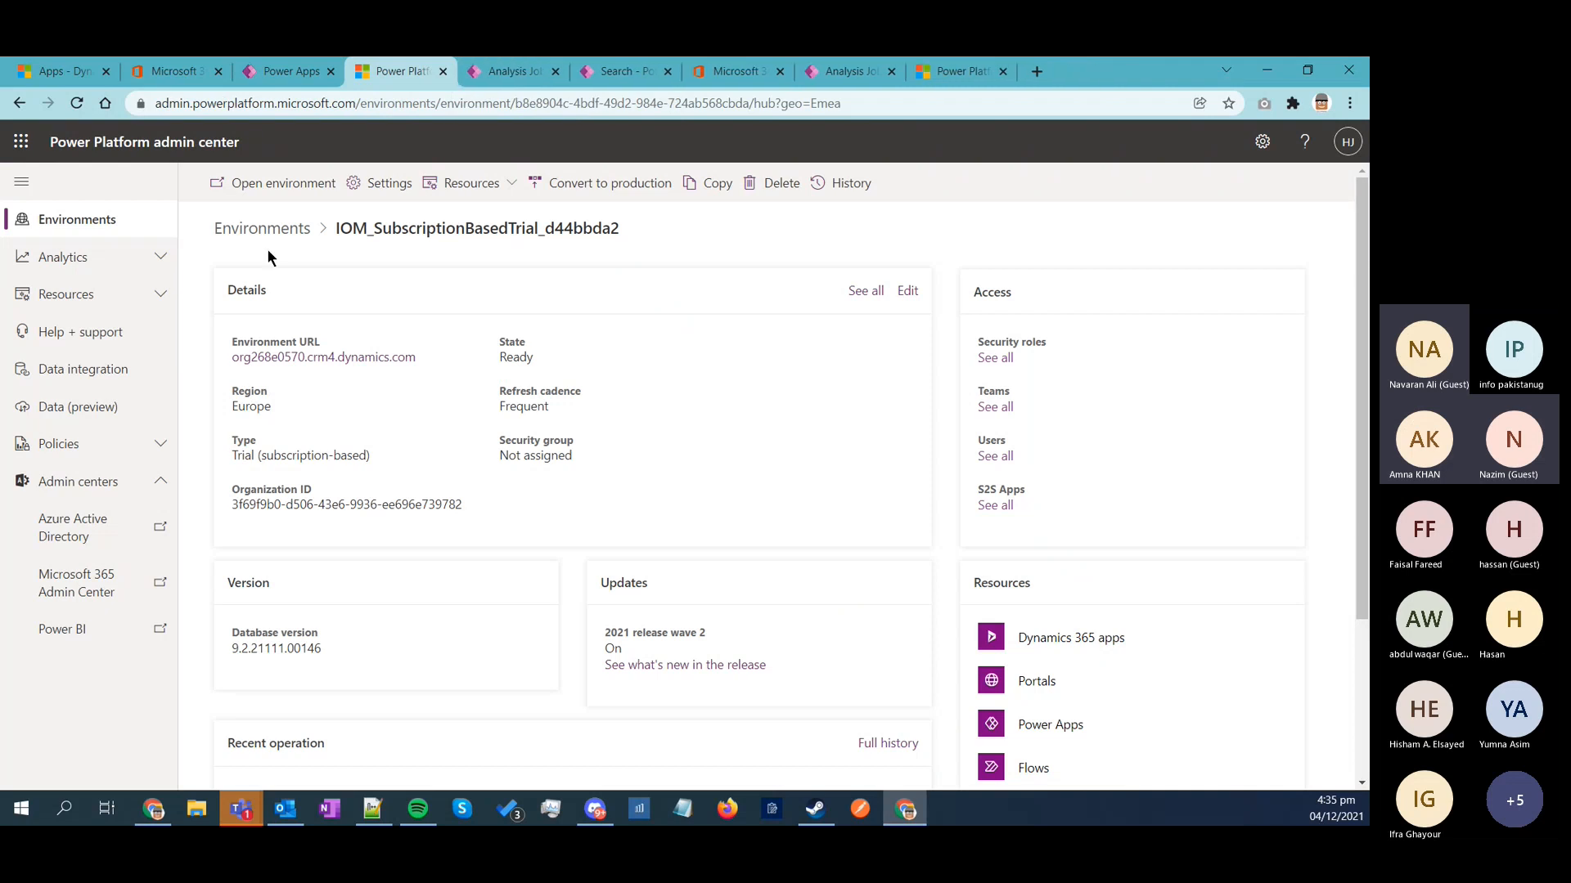
left_click(261, 228)
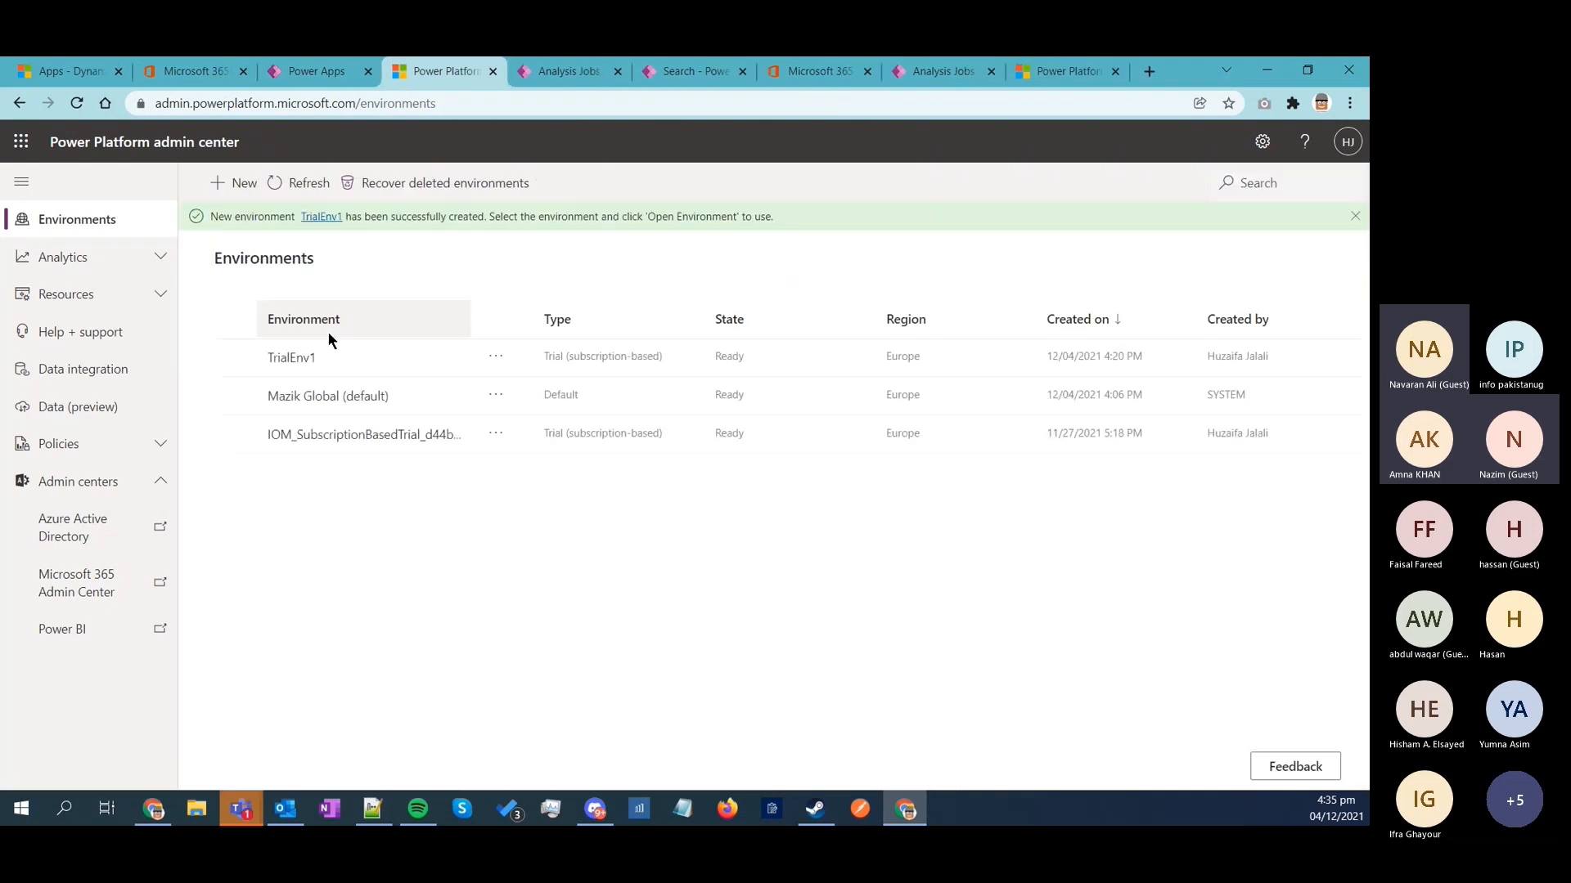
left_click(298, 360)
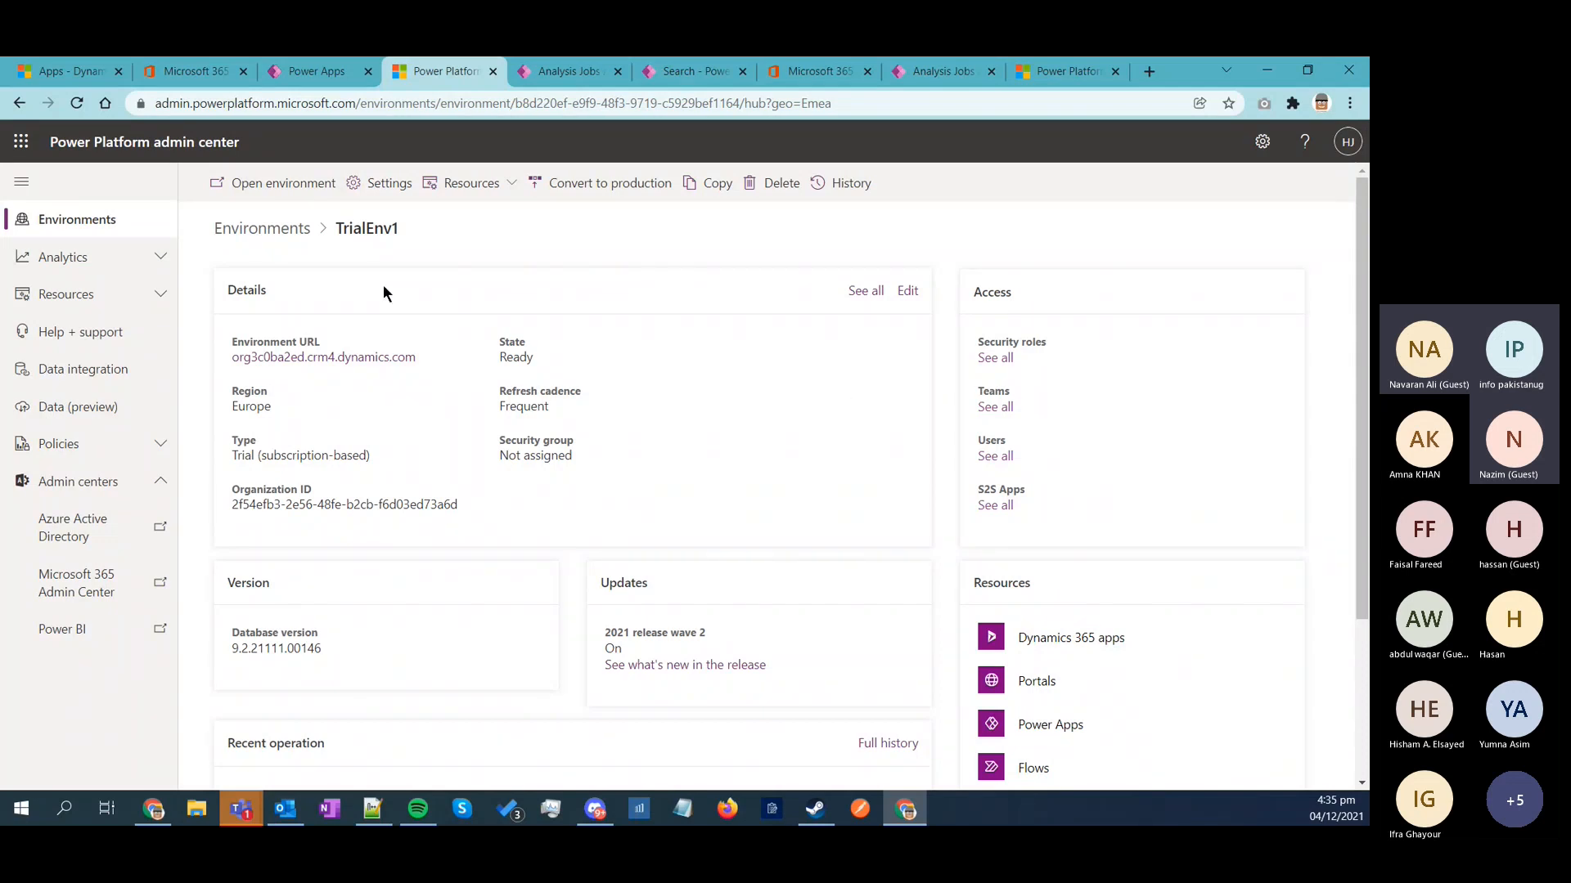
left_click(274, 233)
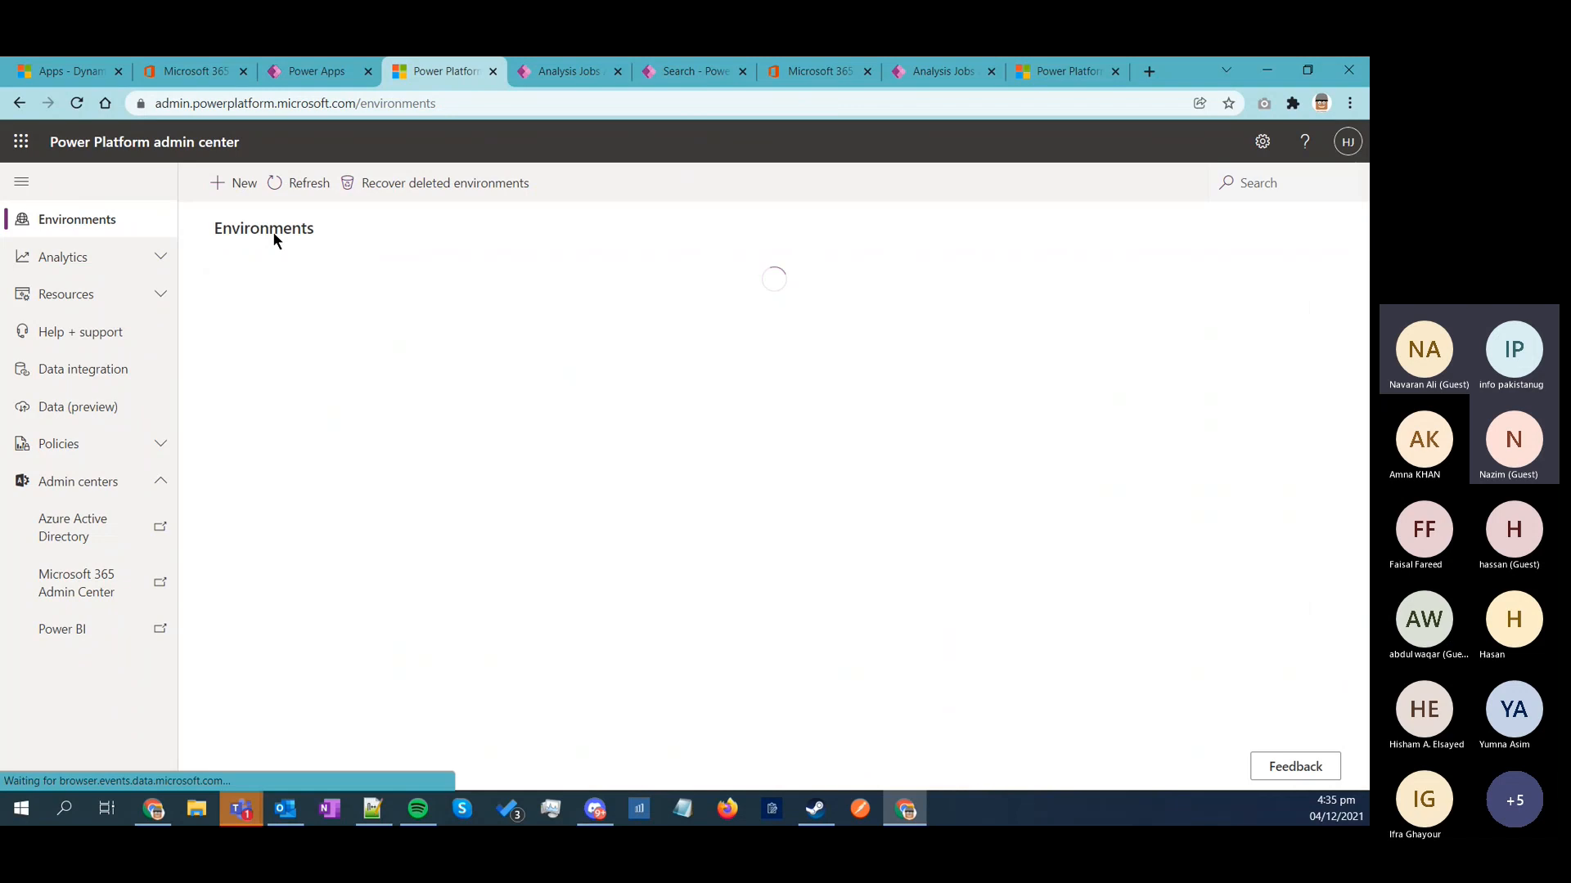
Step: Start a new environment and name it TranEnv2
left_click(233, 195)
left_click(1173, 266)
type("TranEnv2")
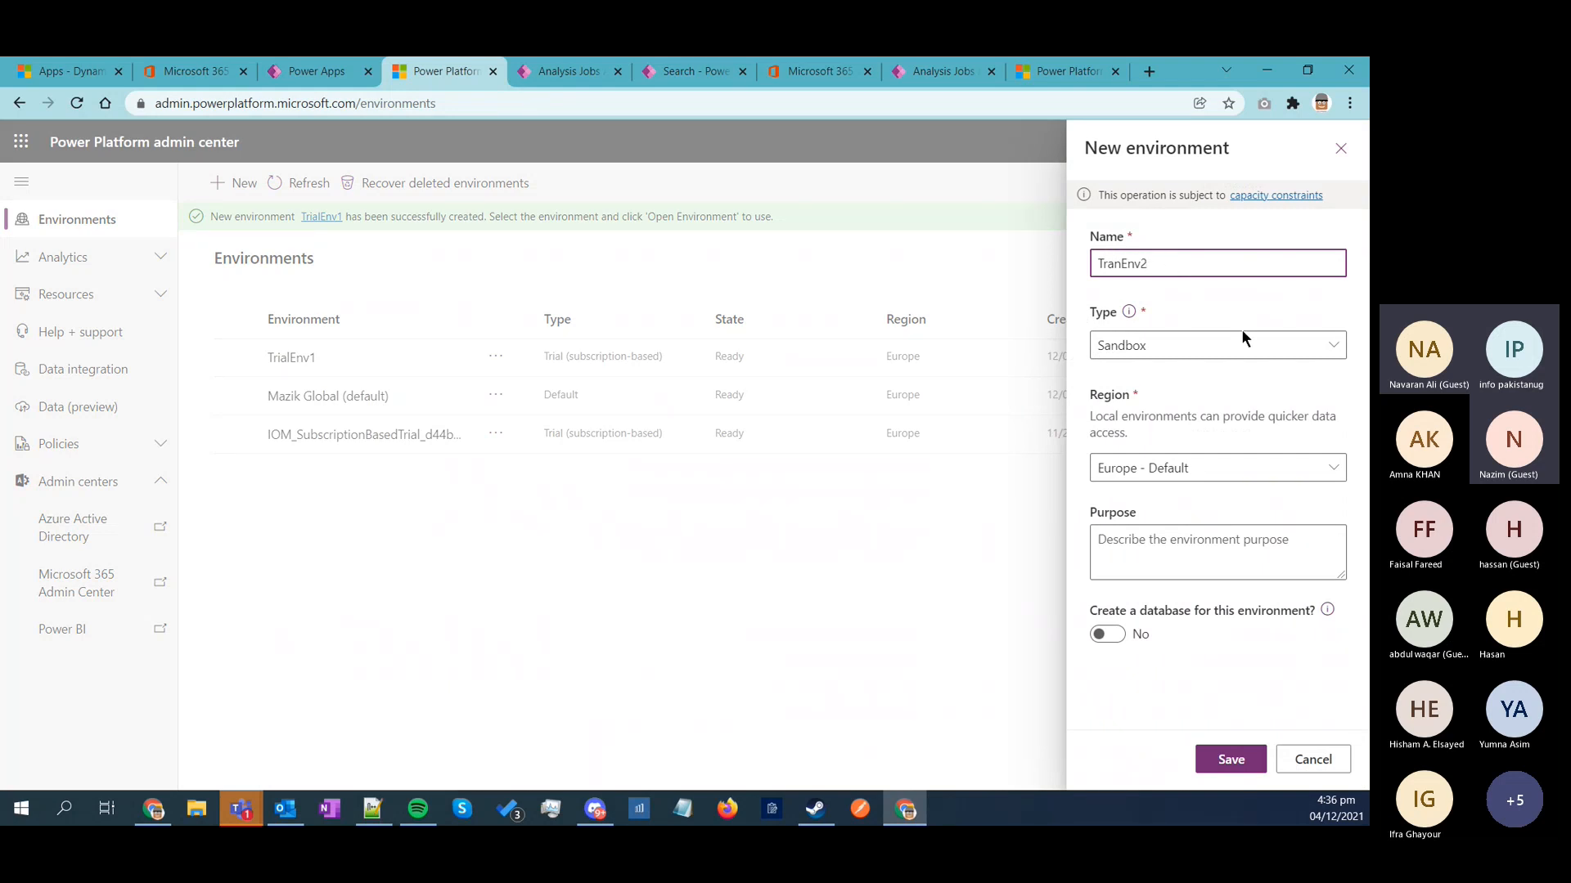
Step: Set the new environment's type to Trial and continue to the database settings
left_click(1323, 347)
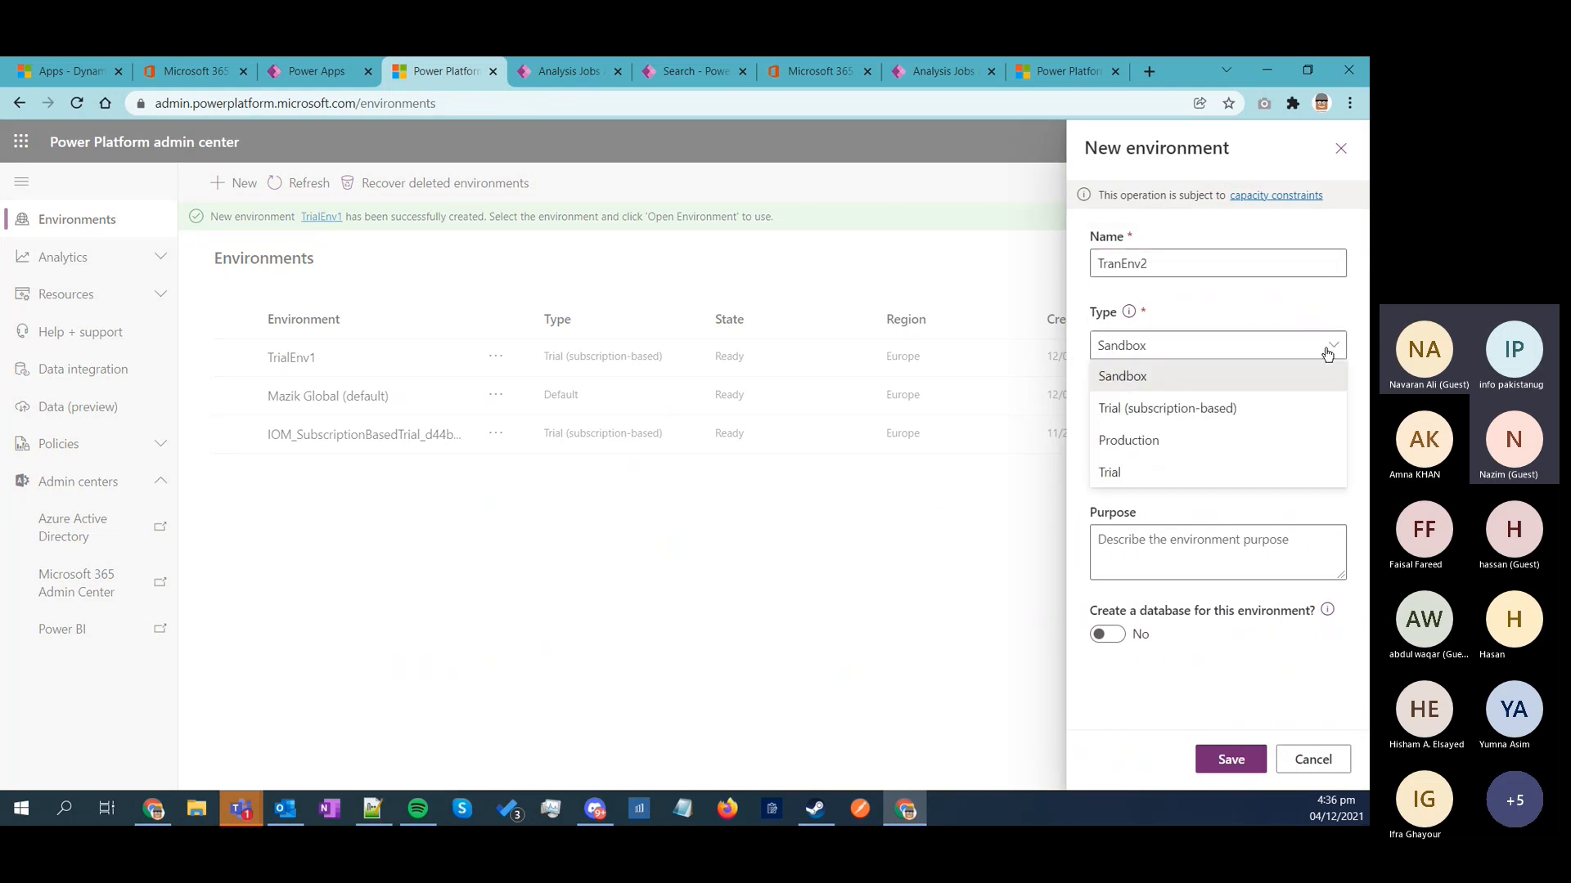
left_click(1182, 413)
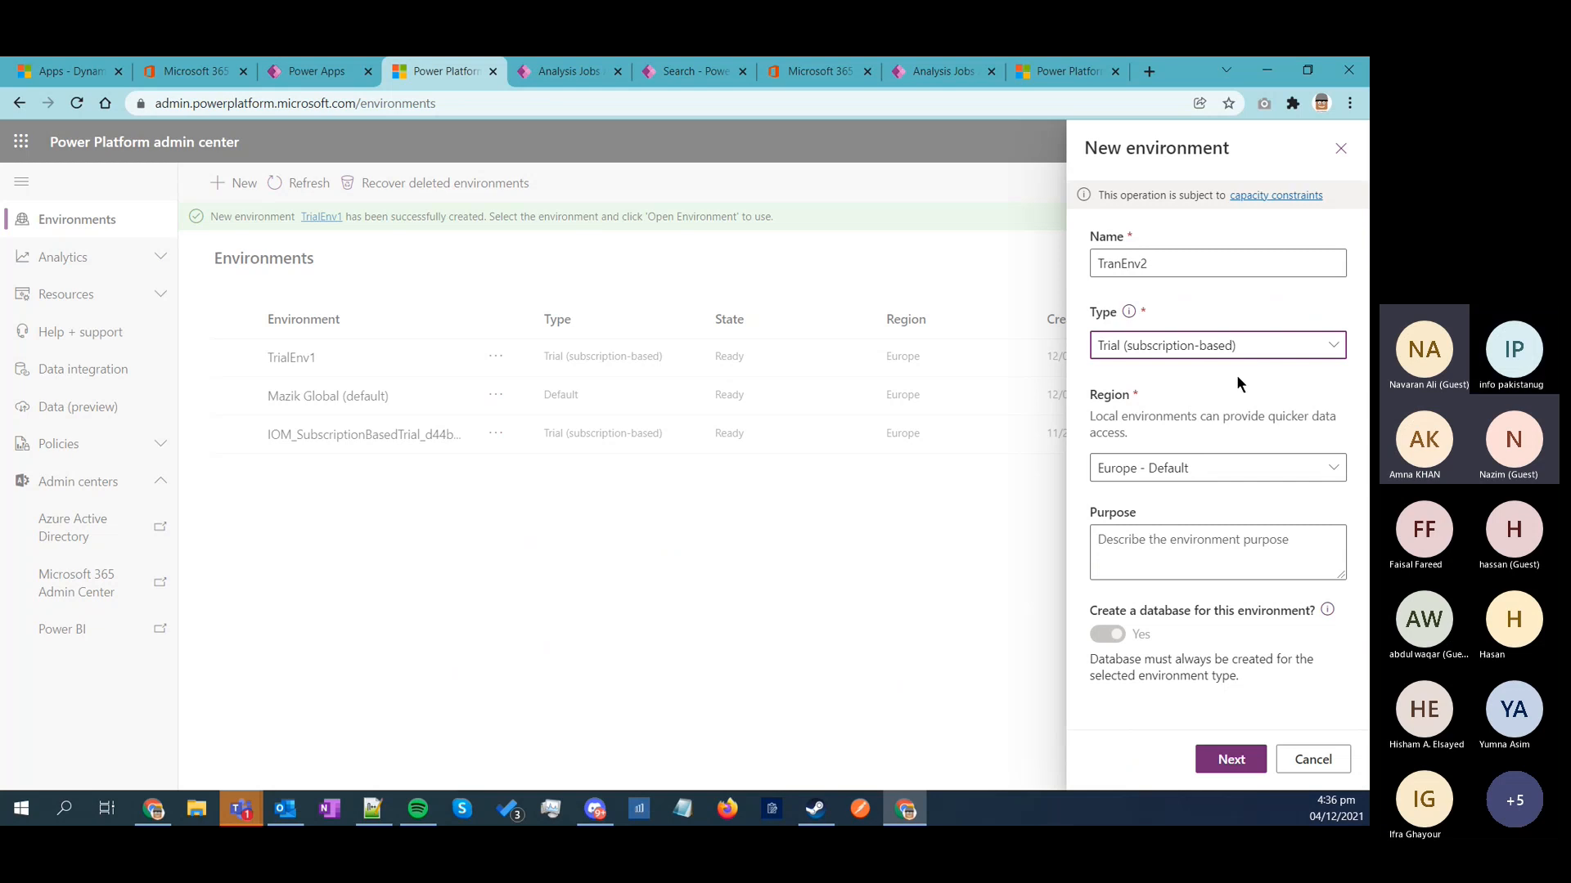
left_click(1221, 344)
left_click(1142, 474)
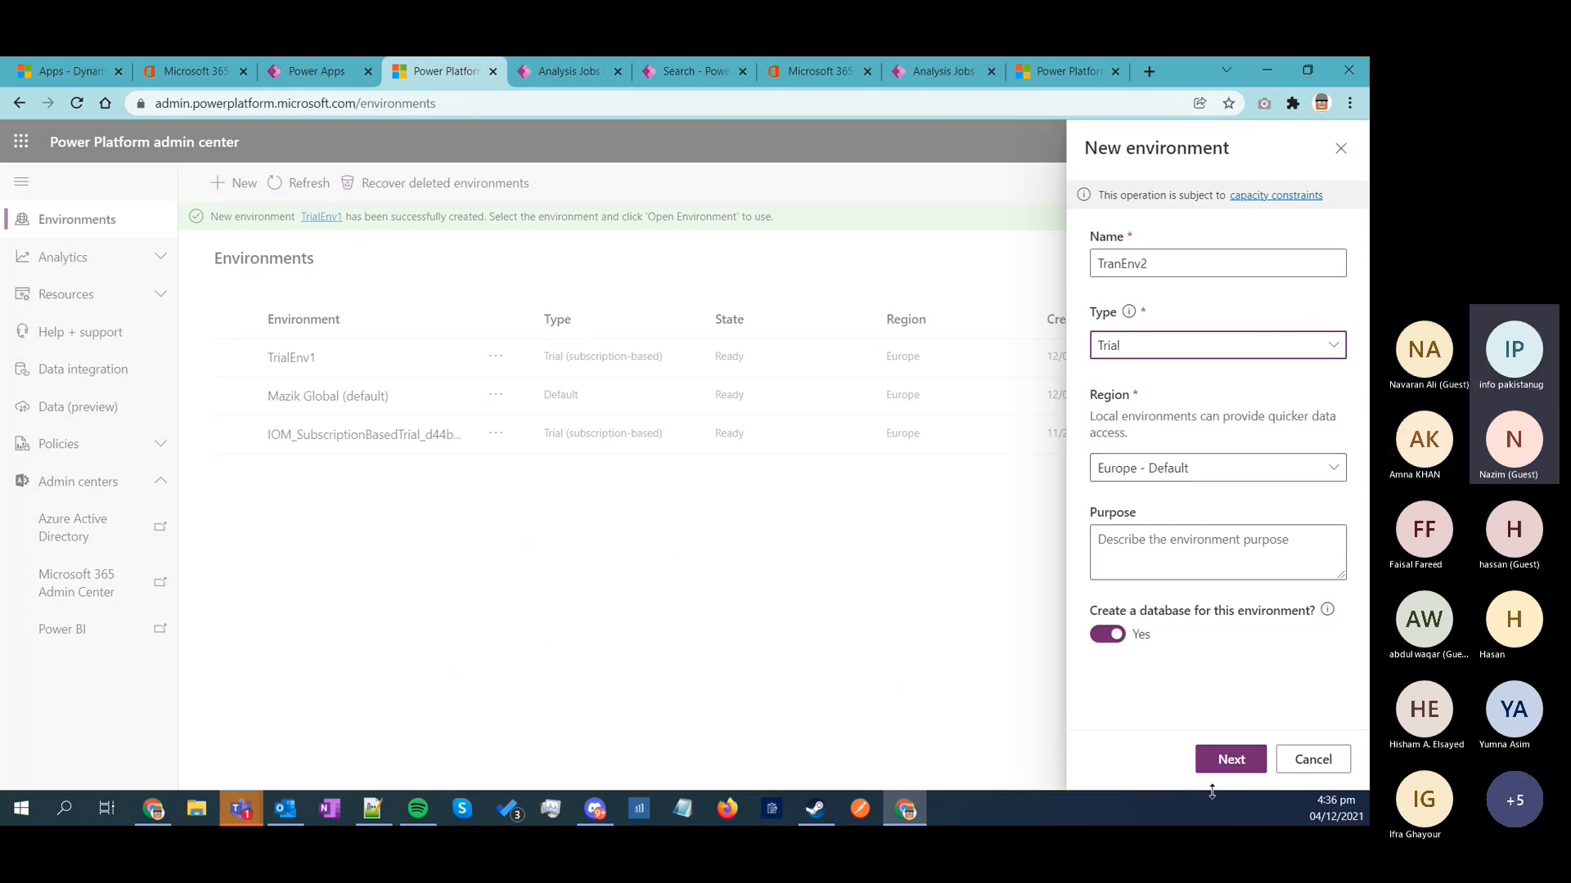
left_click(1233, 767)
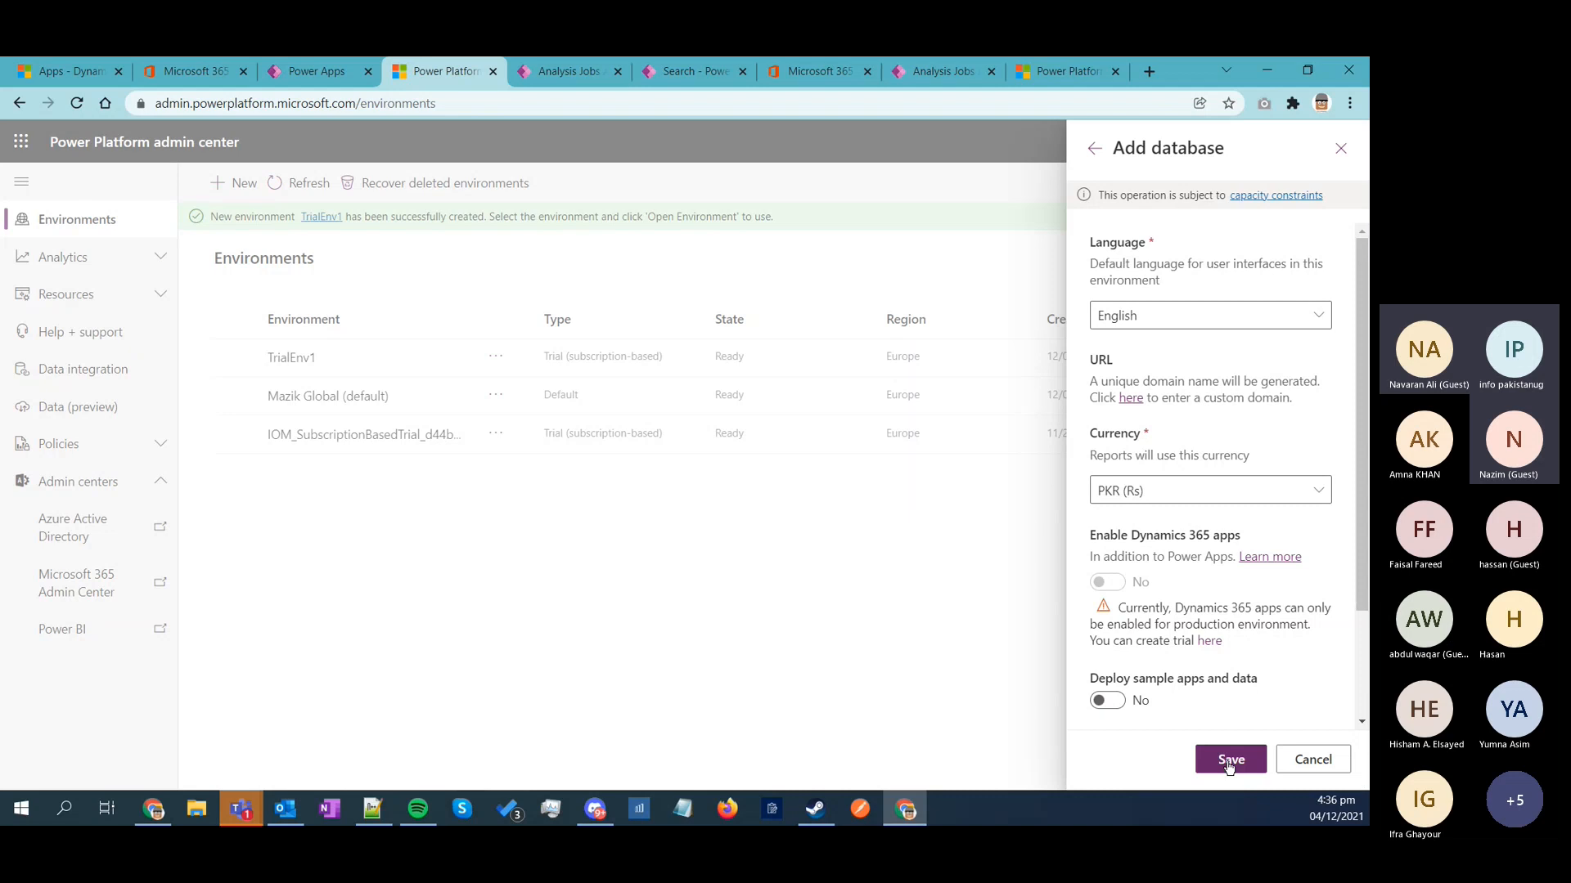
Step: Review the database options with English and PKR currency, and save to create the TranEnv2 environment
scroll(1248, 677, "down", 1)
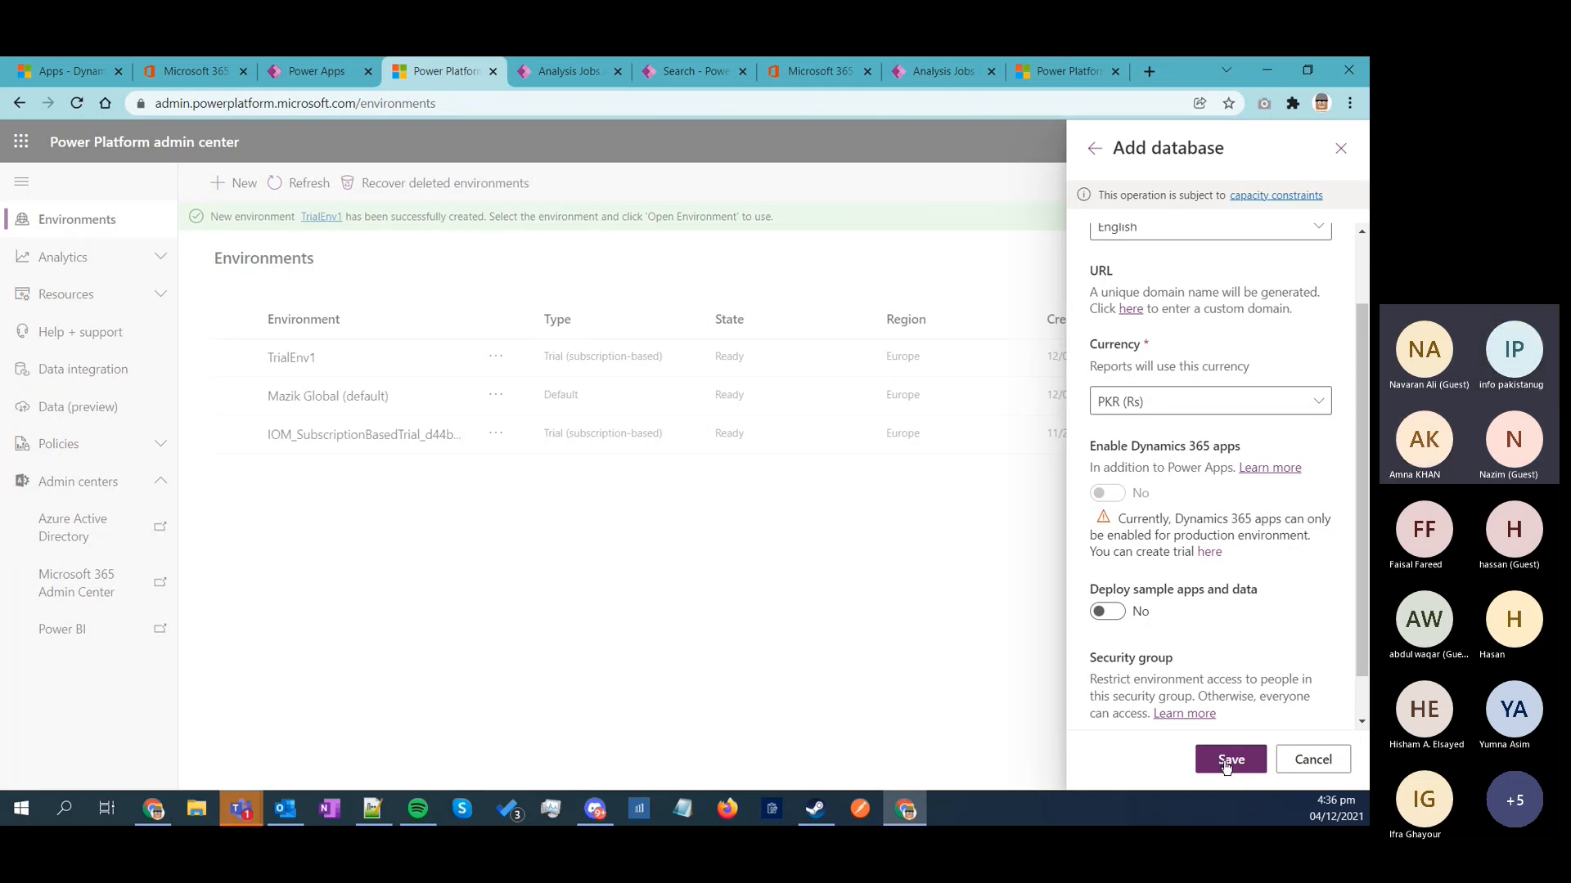
scroll(1253, 597, "down", 1)
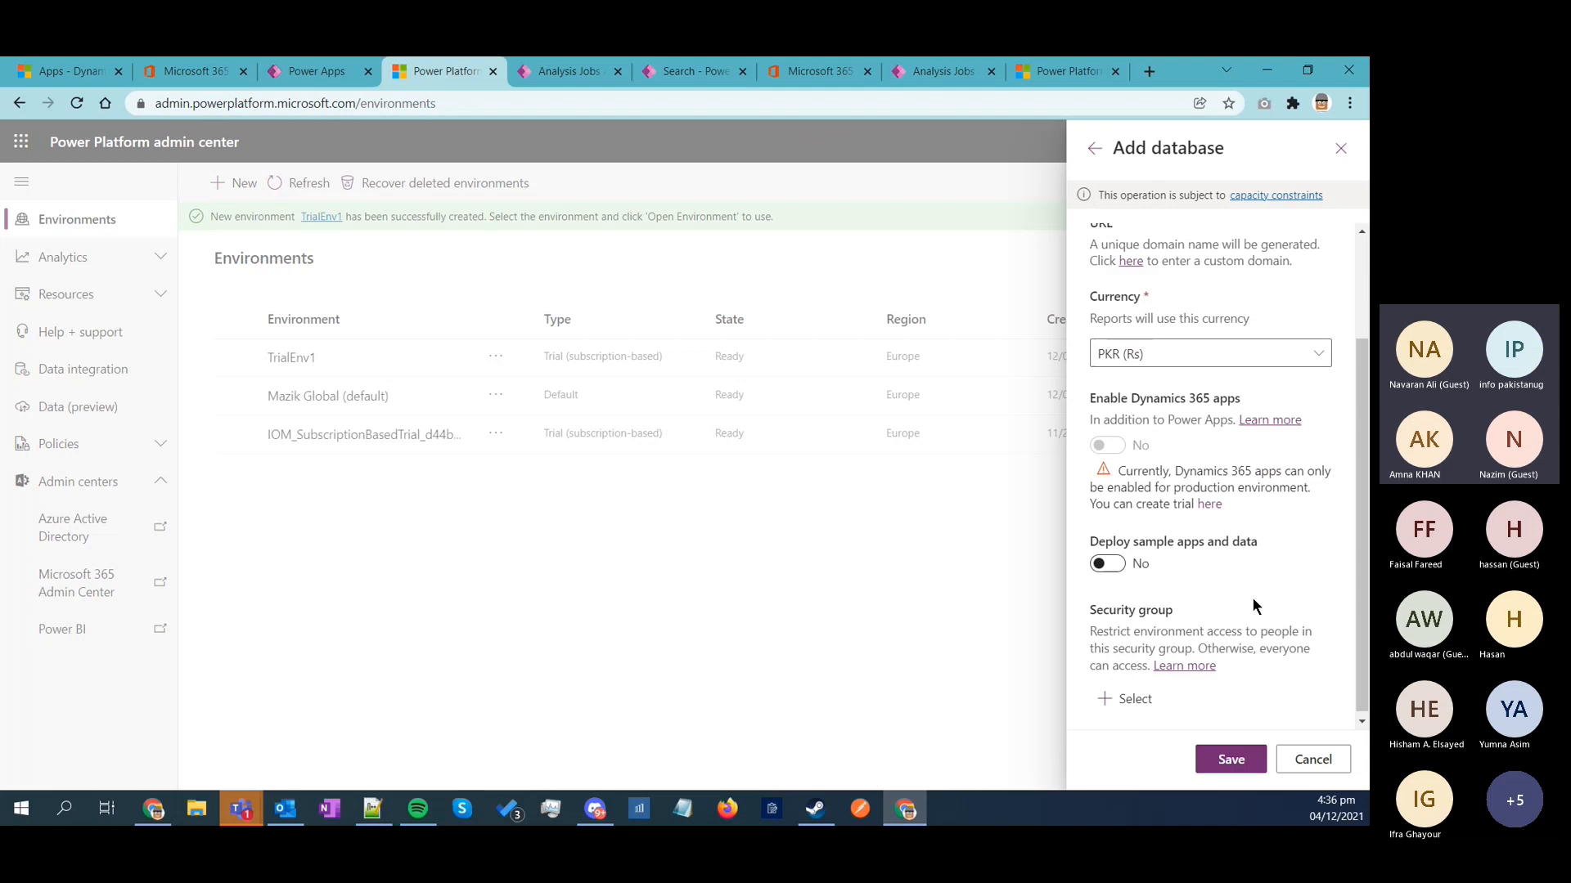
left_click(1230, 759)
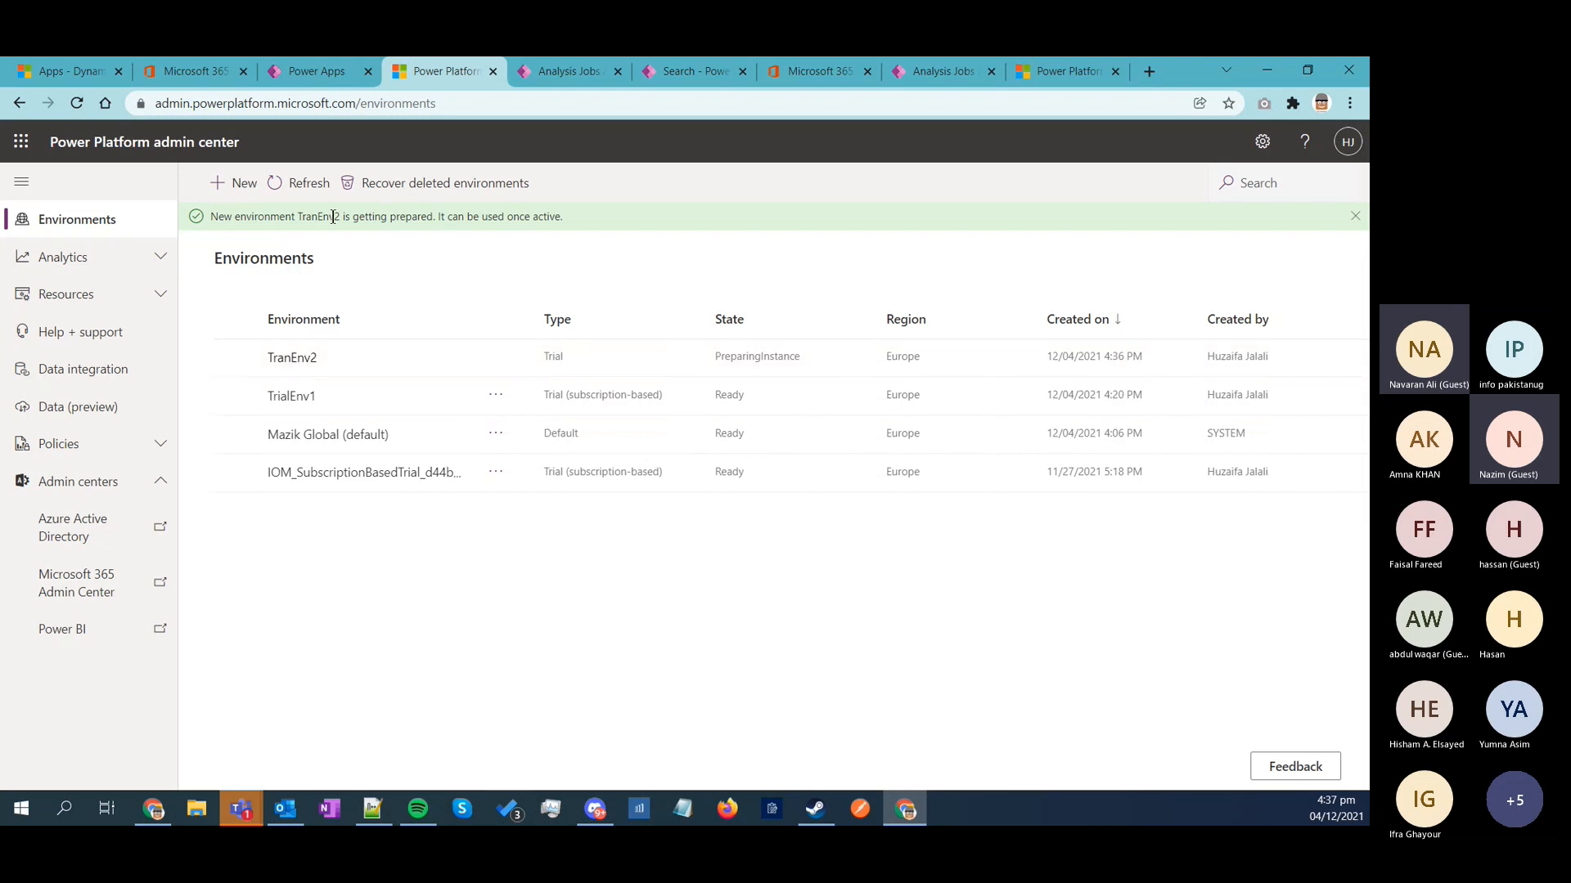
Step: Refresh the environments list, open TranEnv2's details, and launch its environment URL
left_click(304, 182)
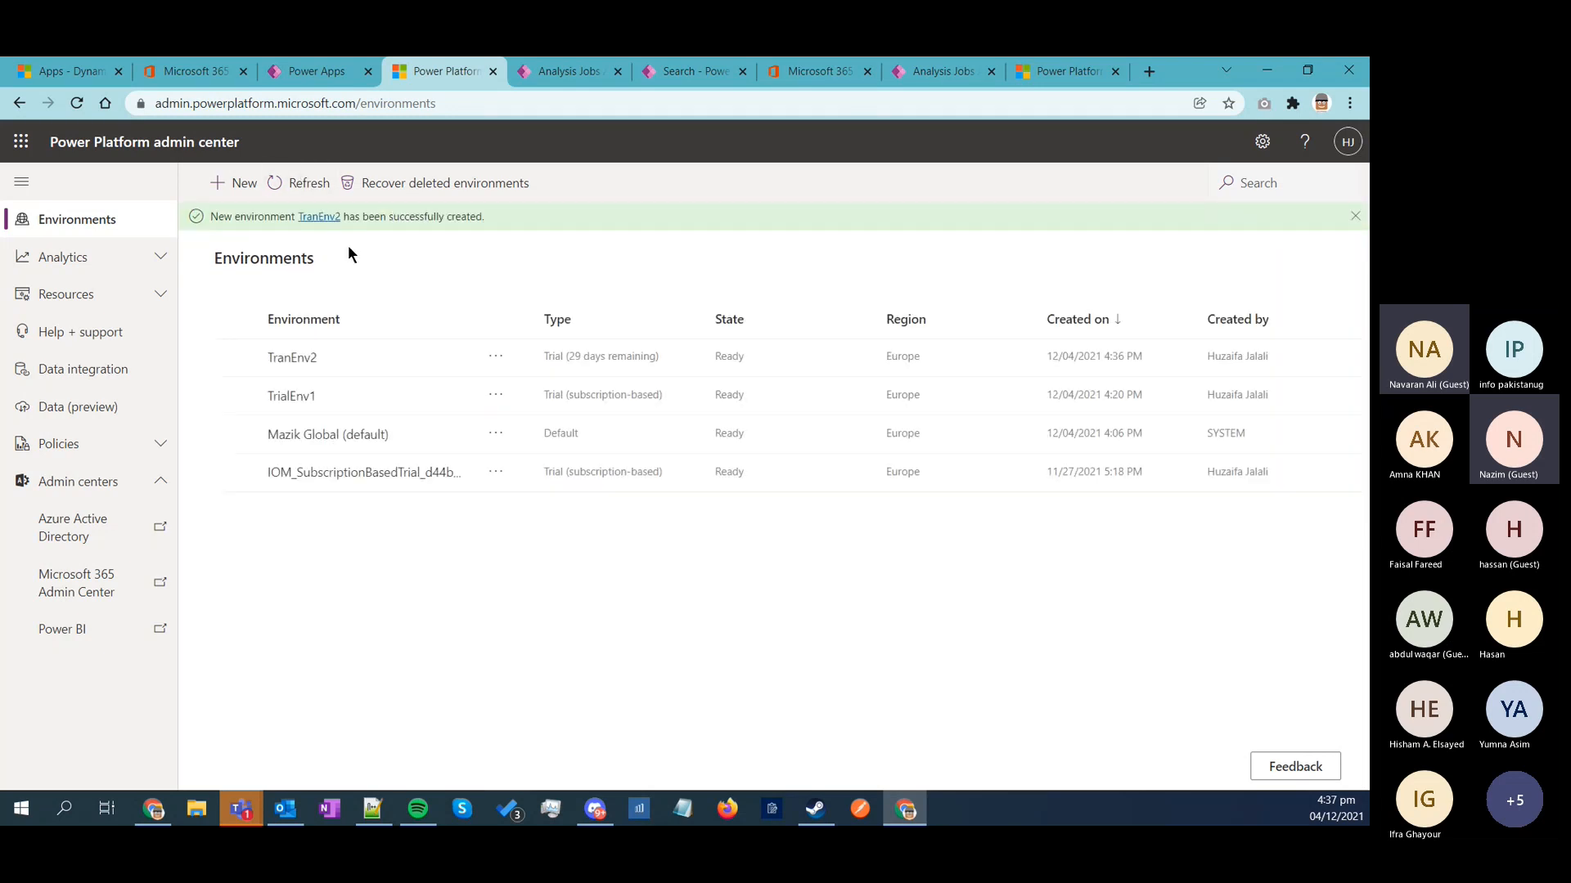
left_click(293, 360)
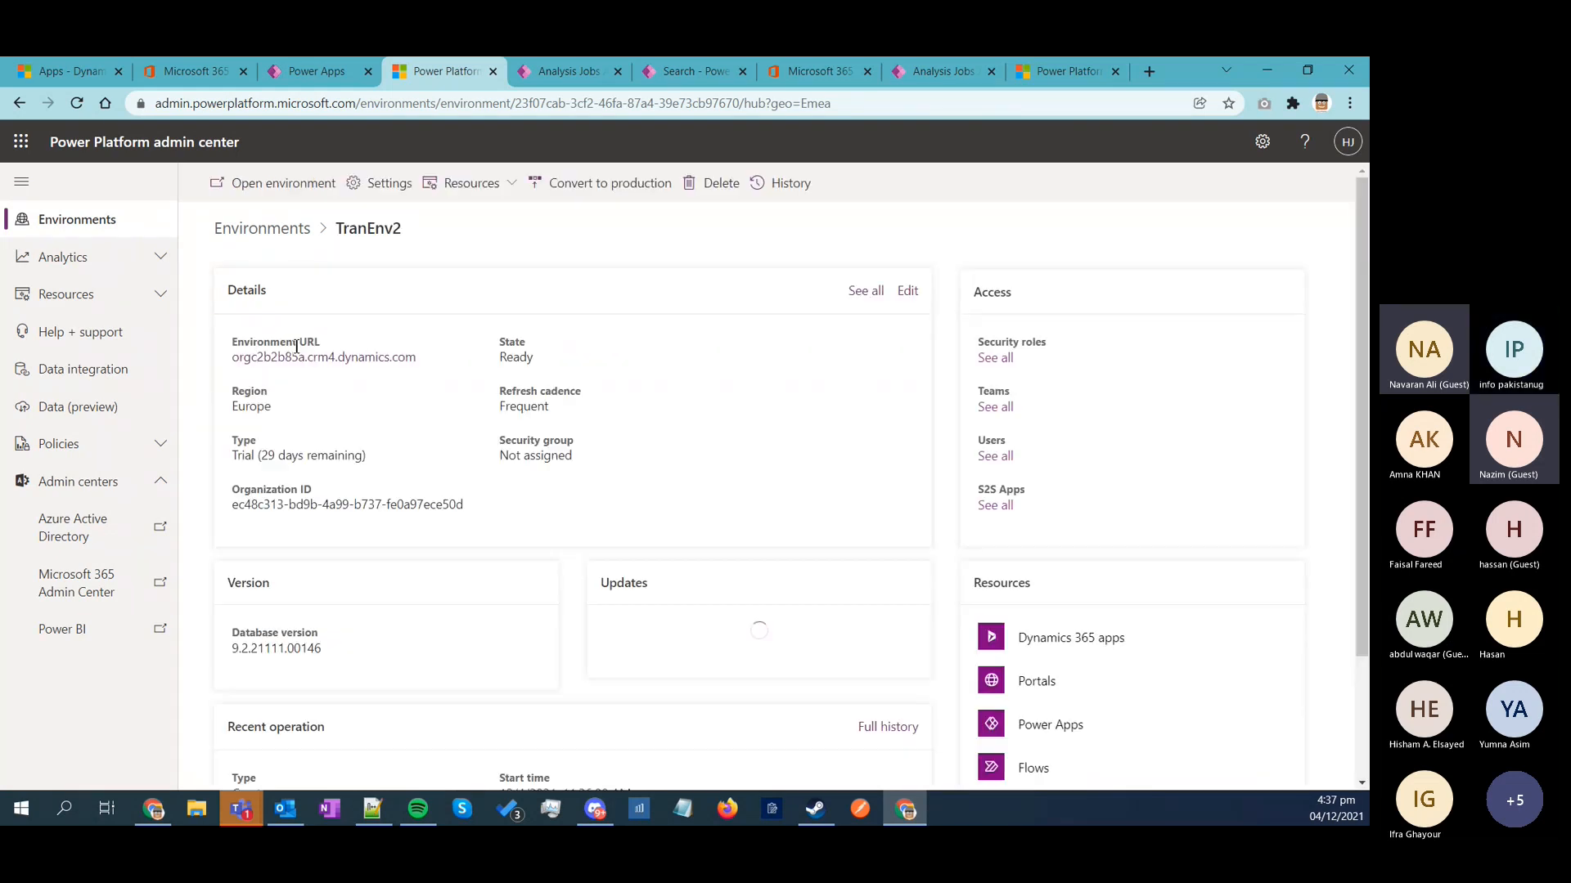
left_click(319, 359)
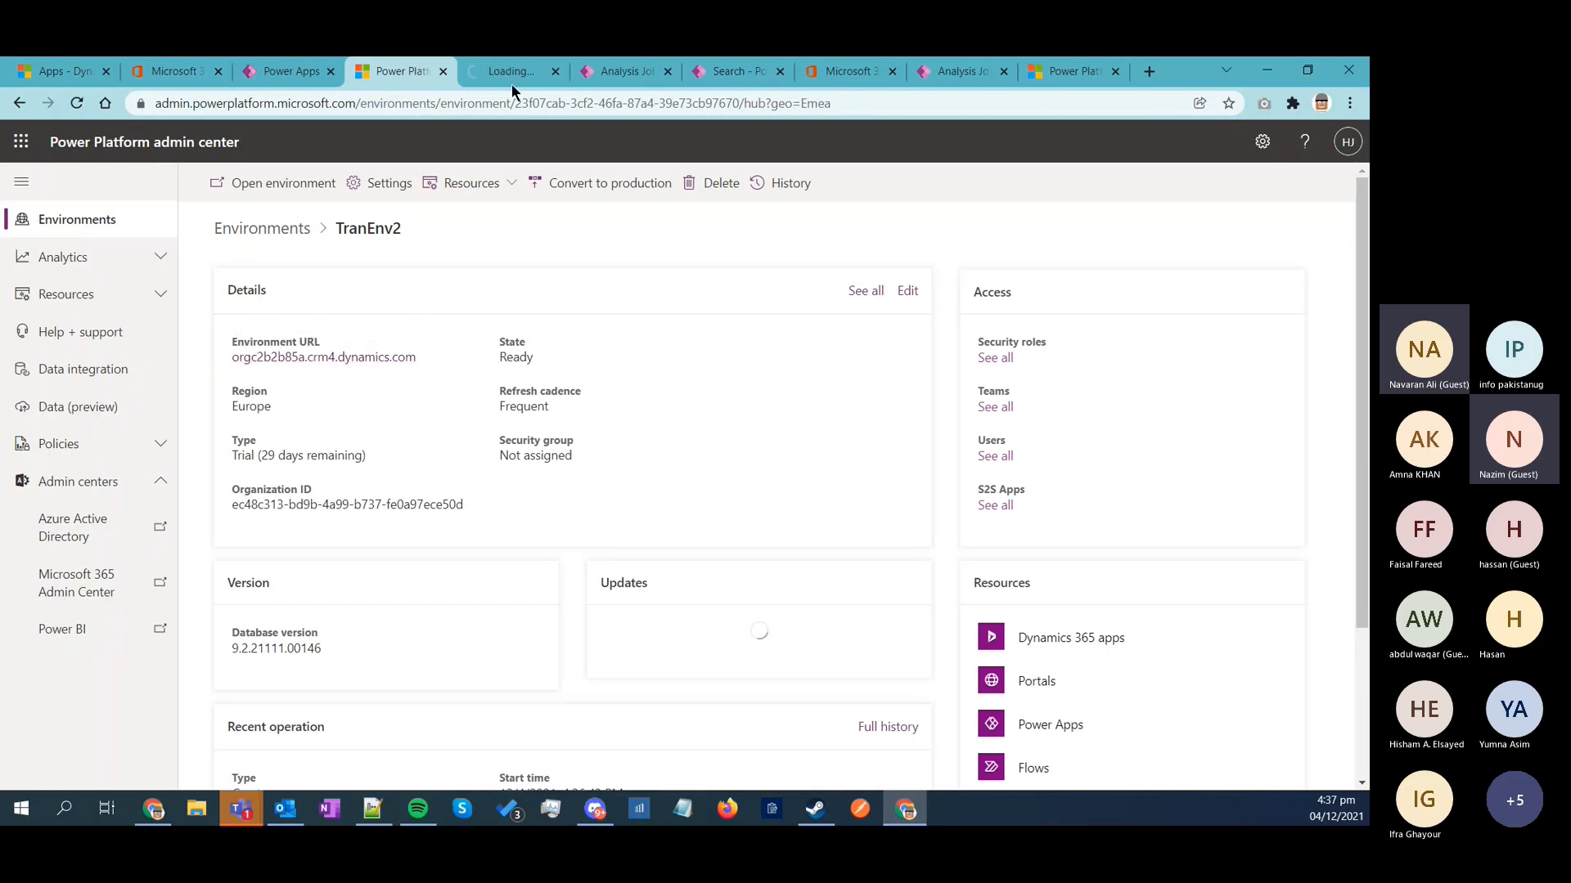
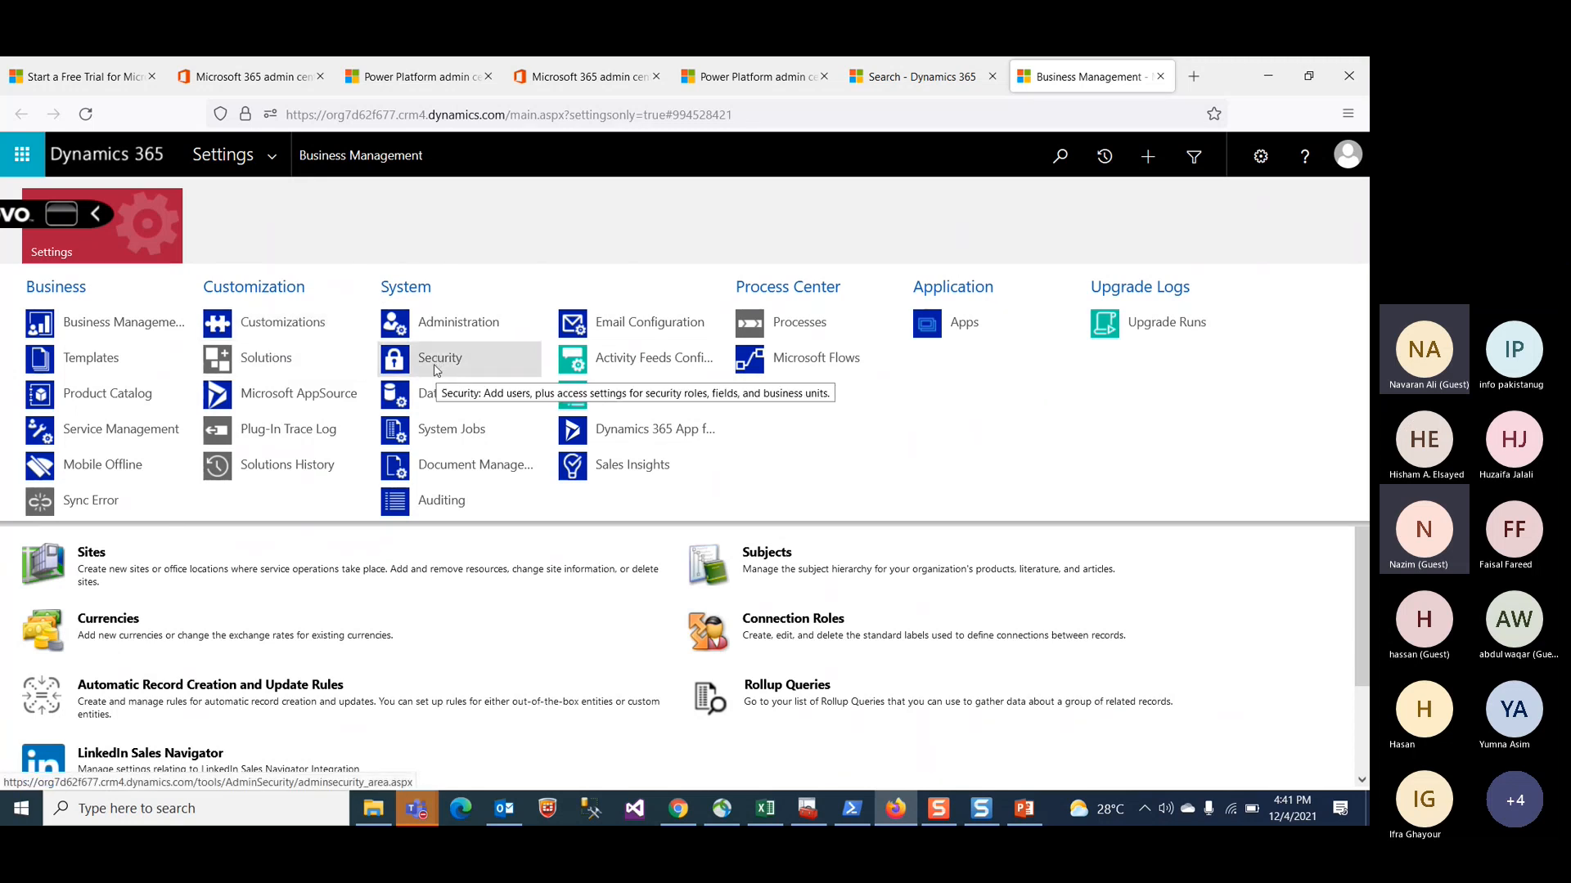
Step: Open the Security settings and review the Intelligent Order Management Trial environment's details
left_click(436, 368)
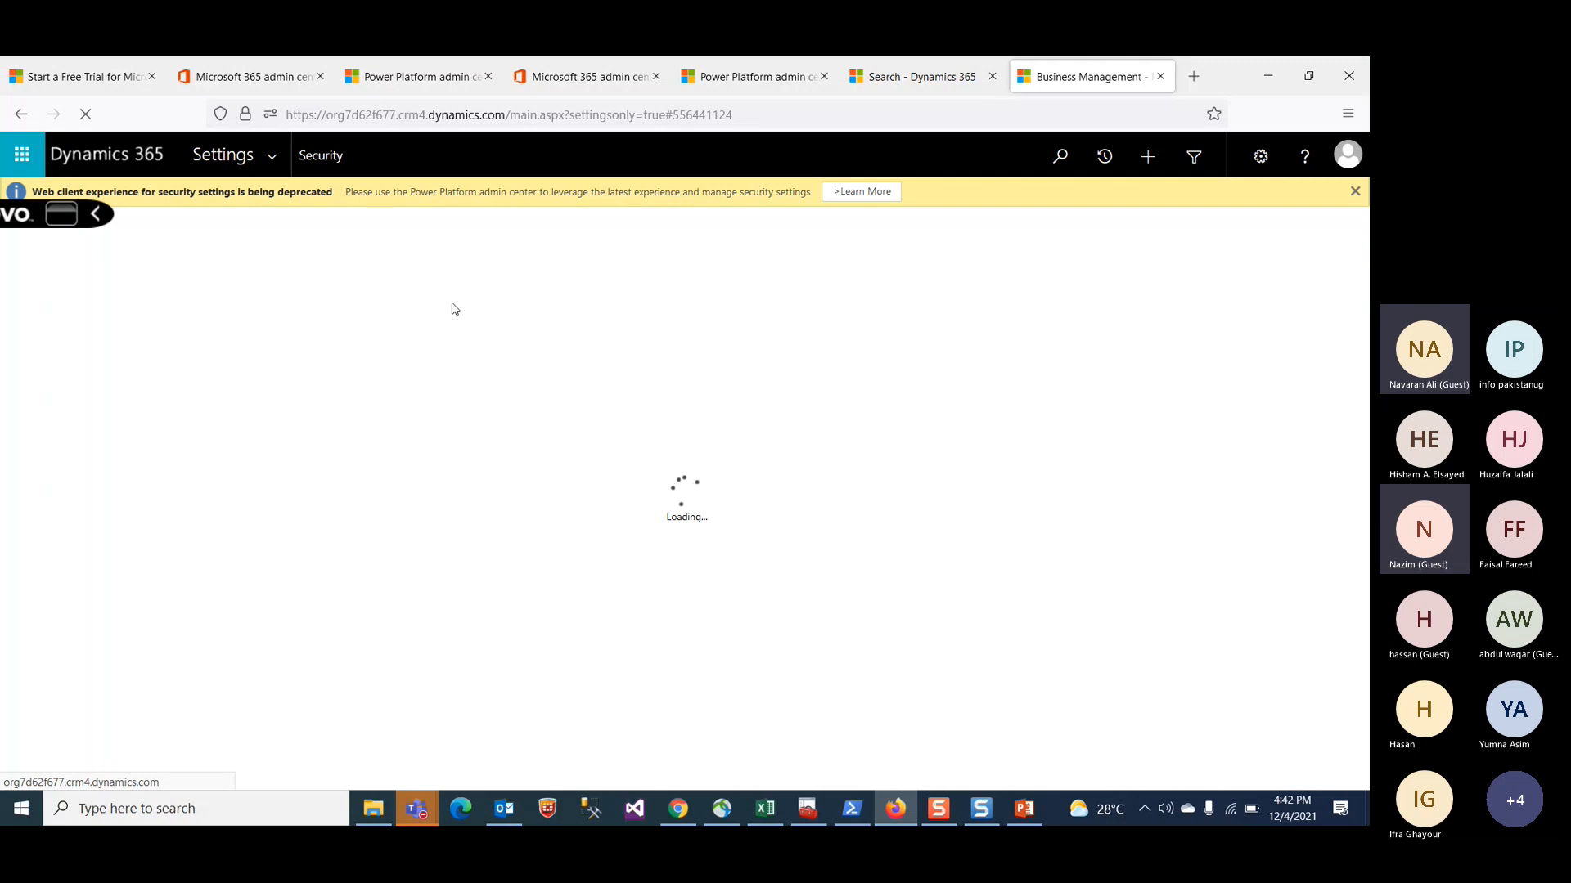
left_click(779, 73)
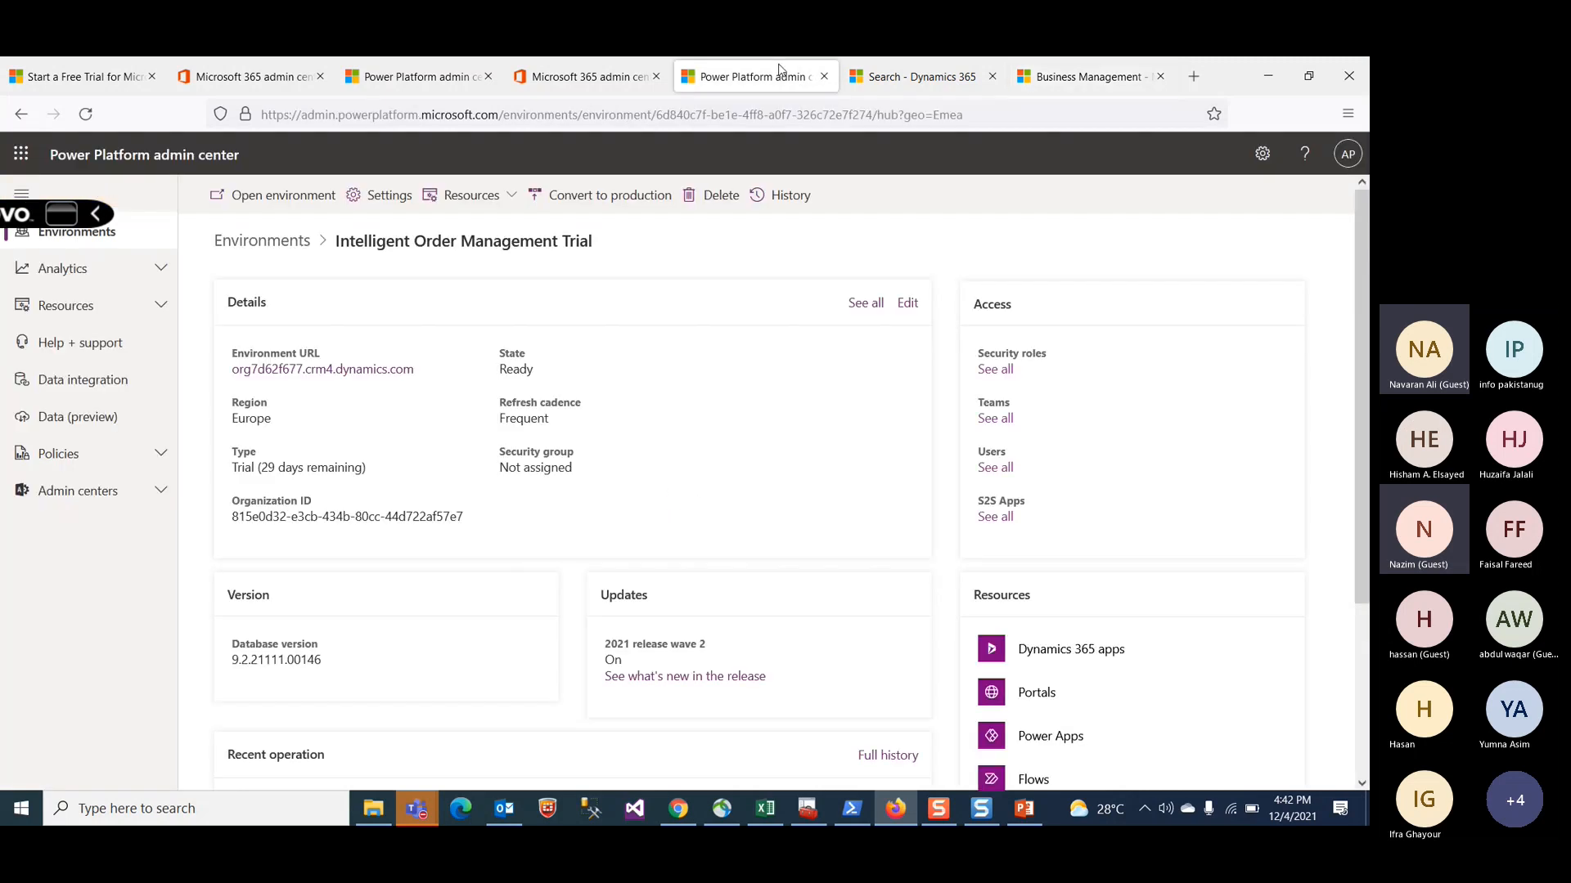
scroll(571, 486, "down", 3)
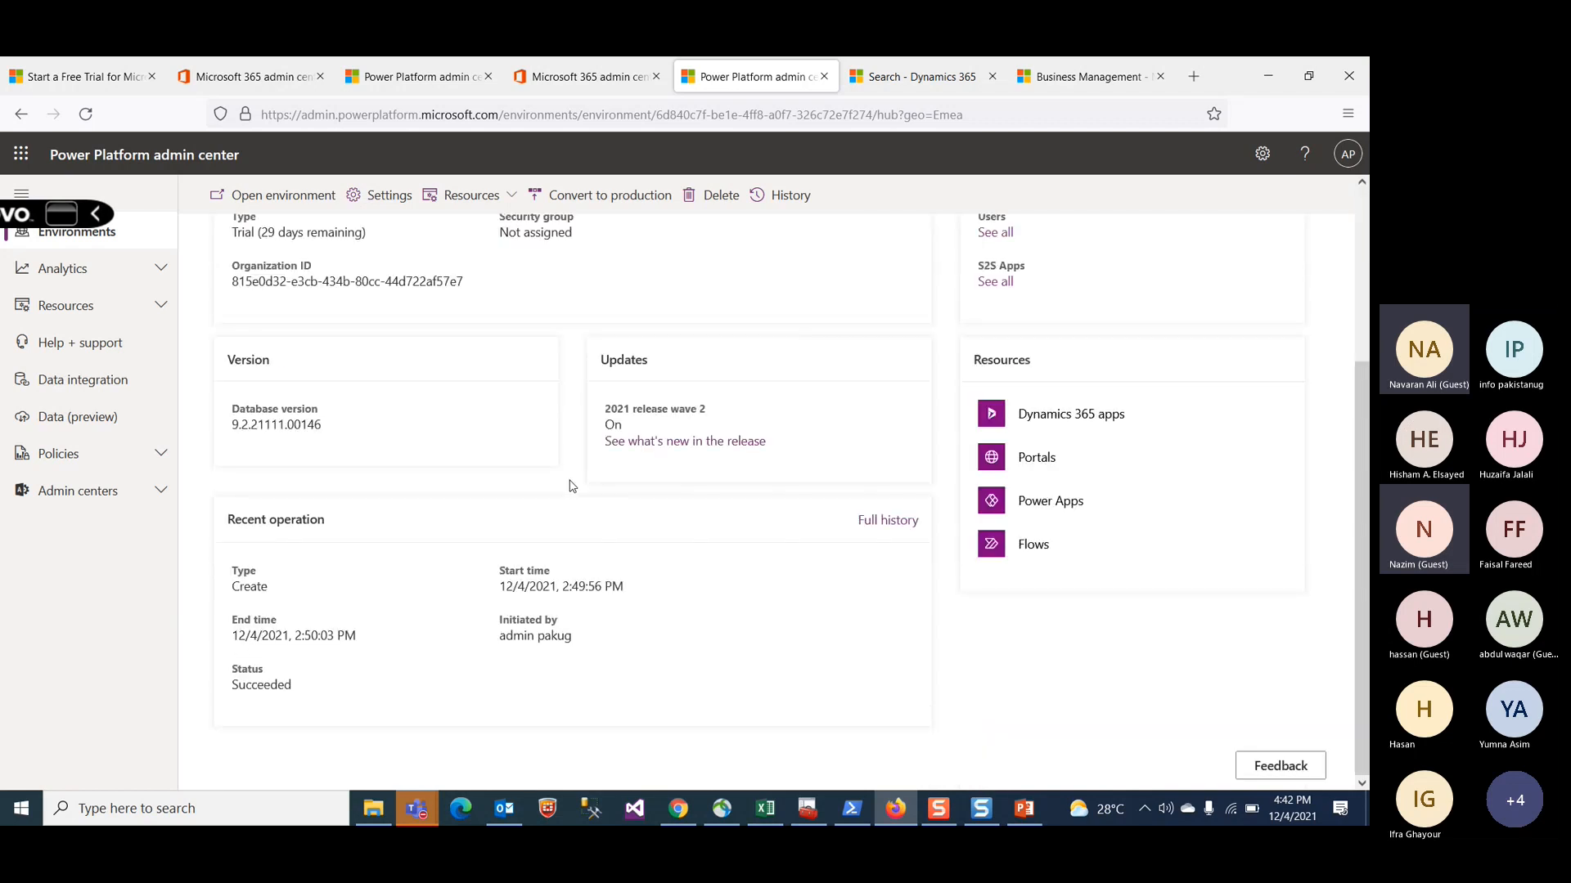
scroll(571, 486, "up", 3)
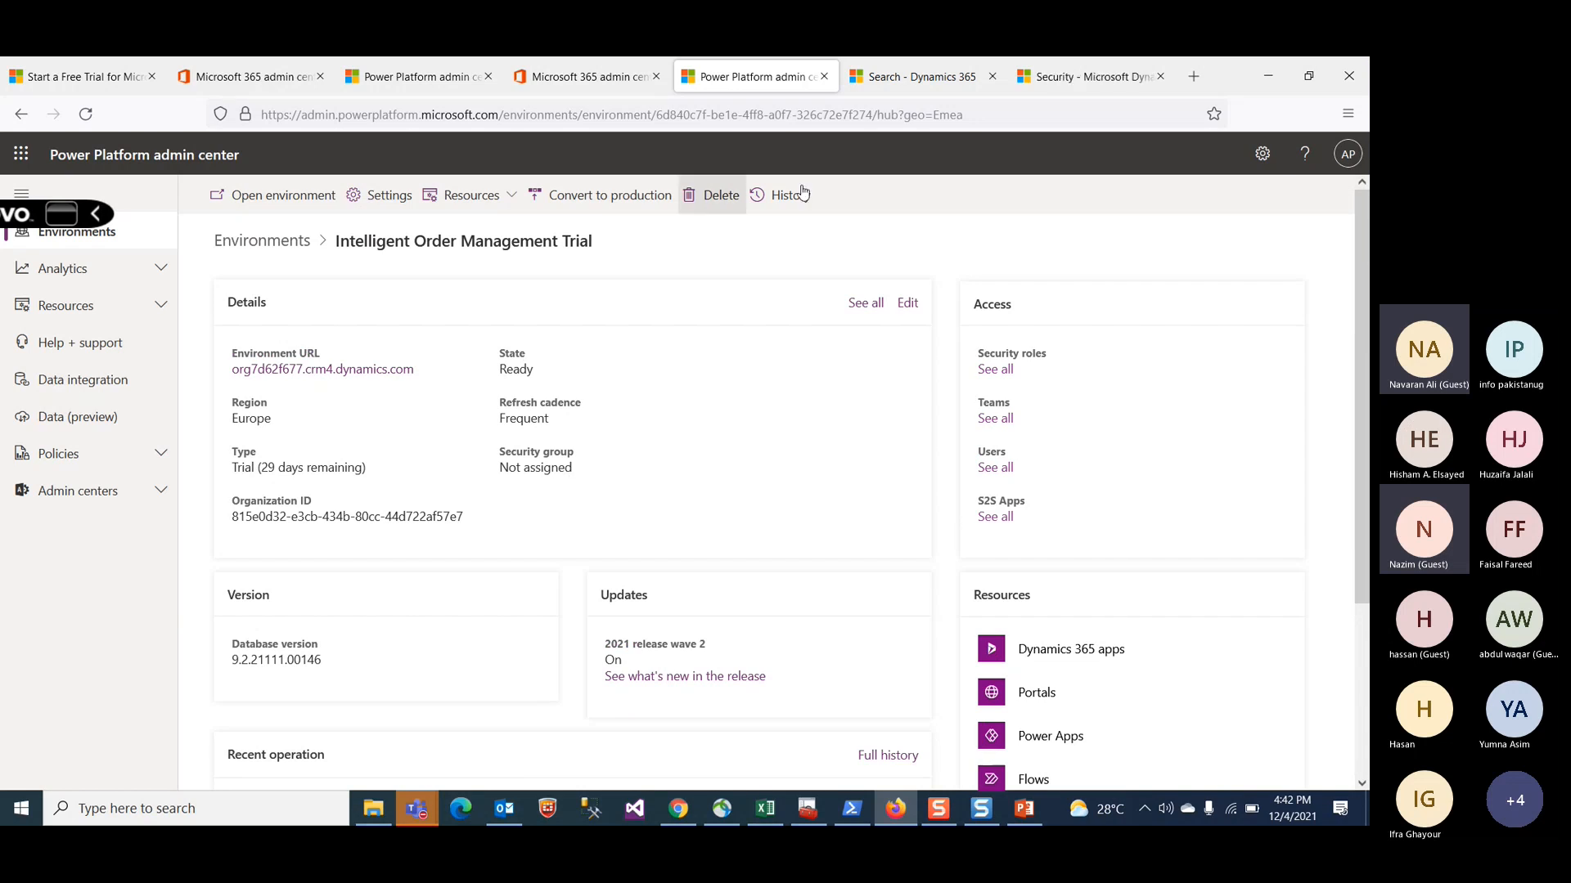
Step: Open the enabled users list from Security settings and search it for admin
left_click(882, 82)
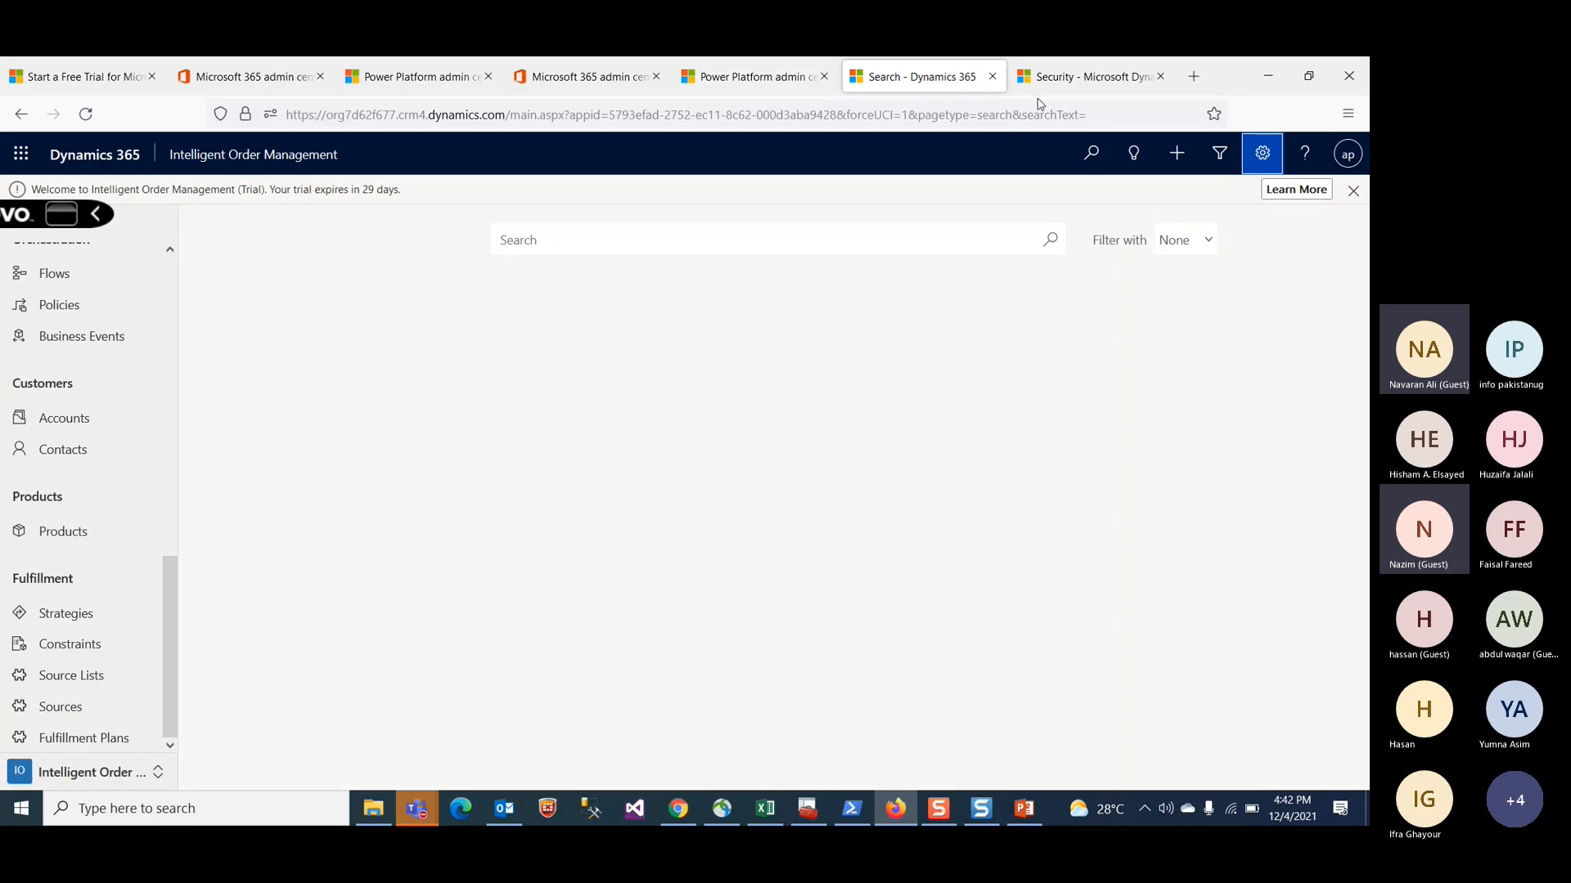
left_click(1060, 77)
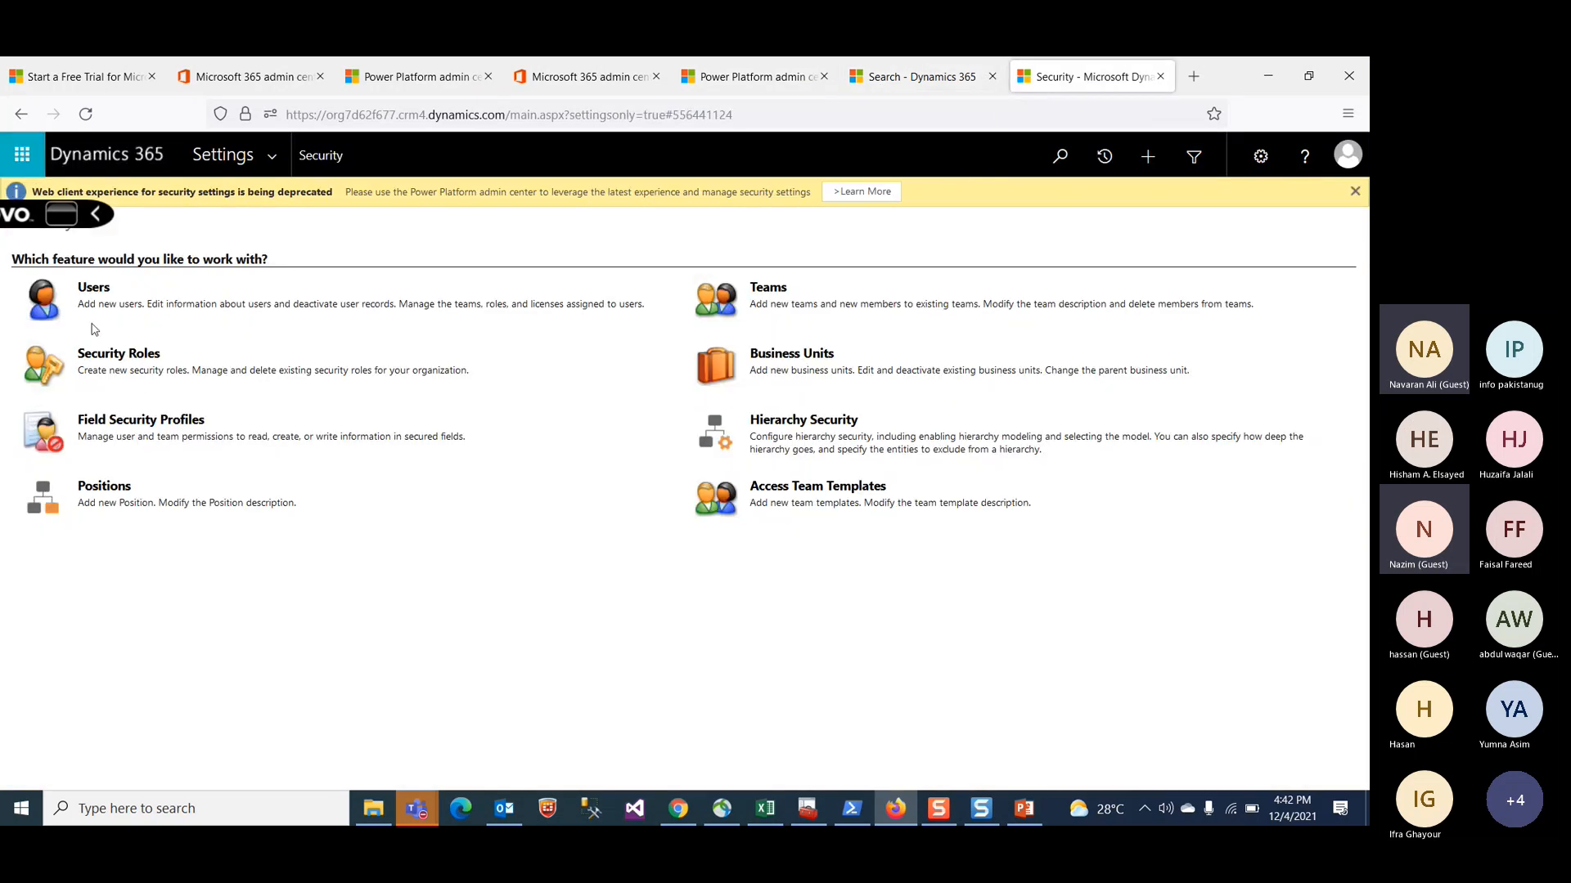
left_click(91, 292)
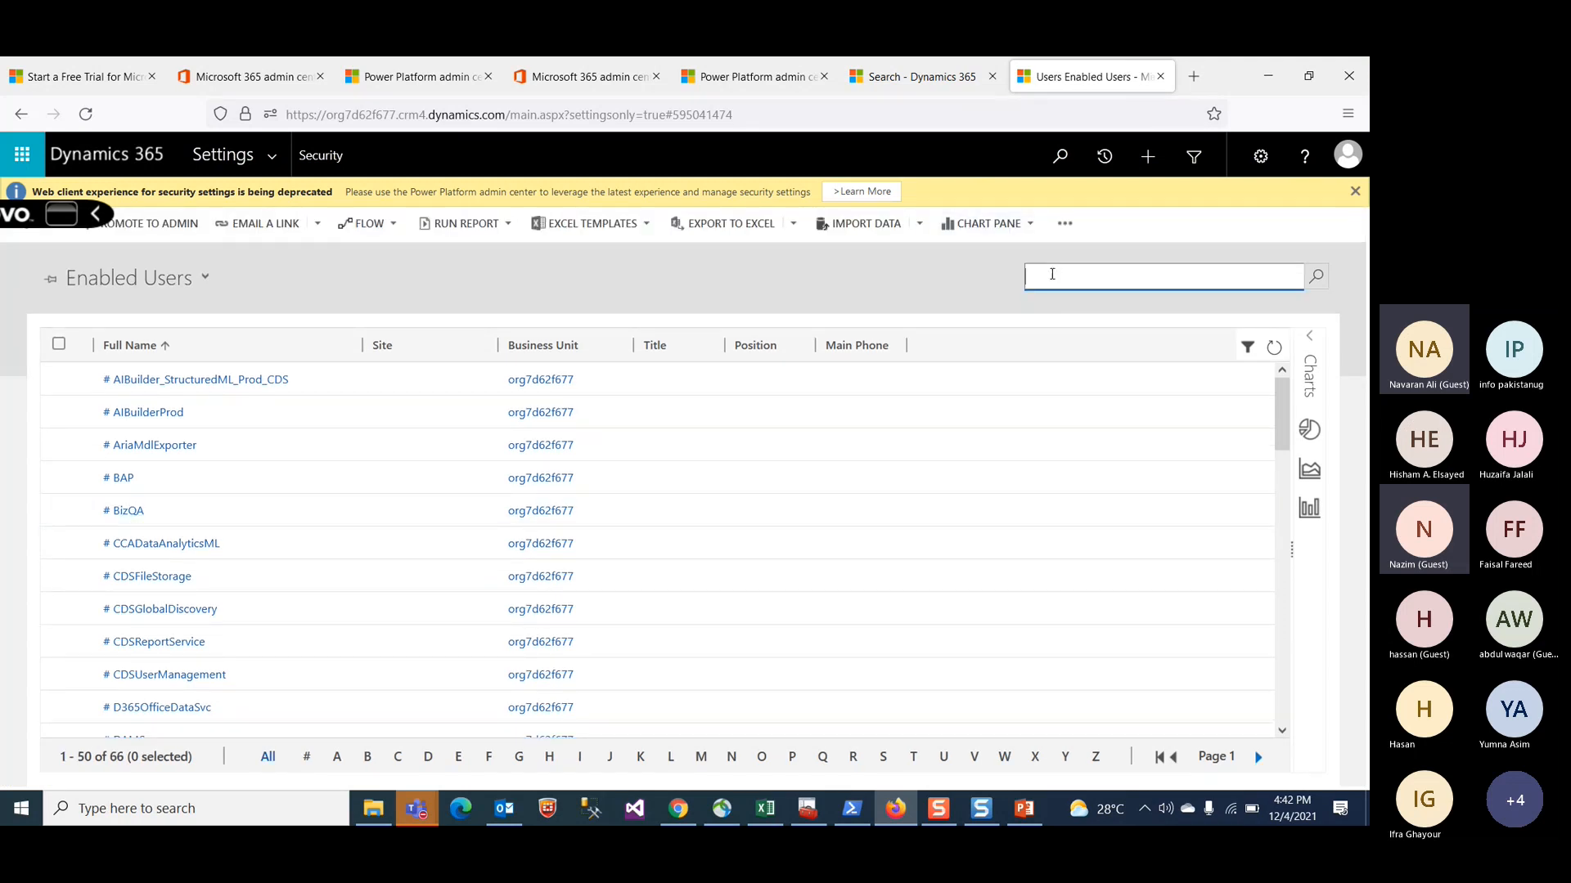
type("**")
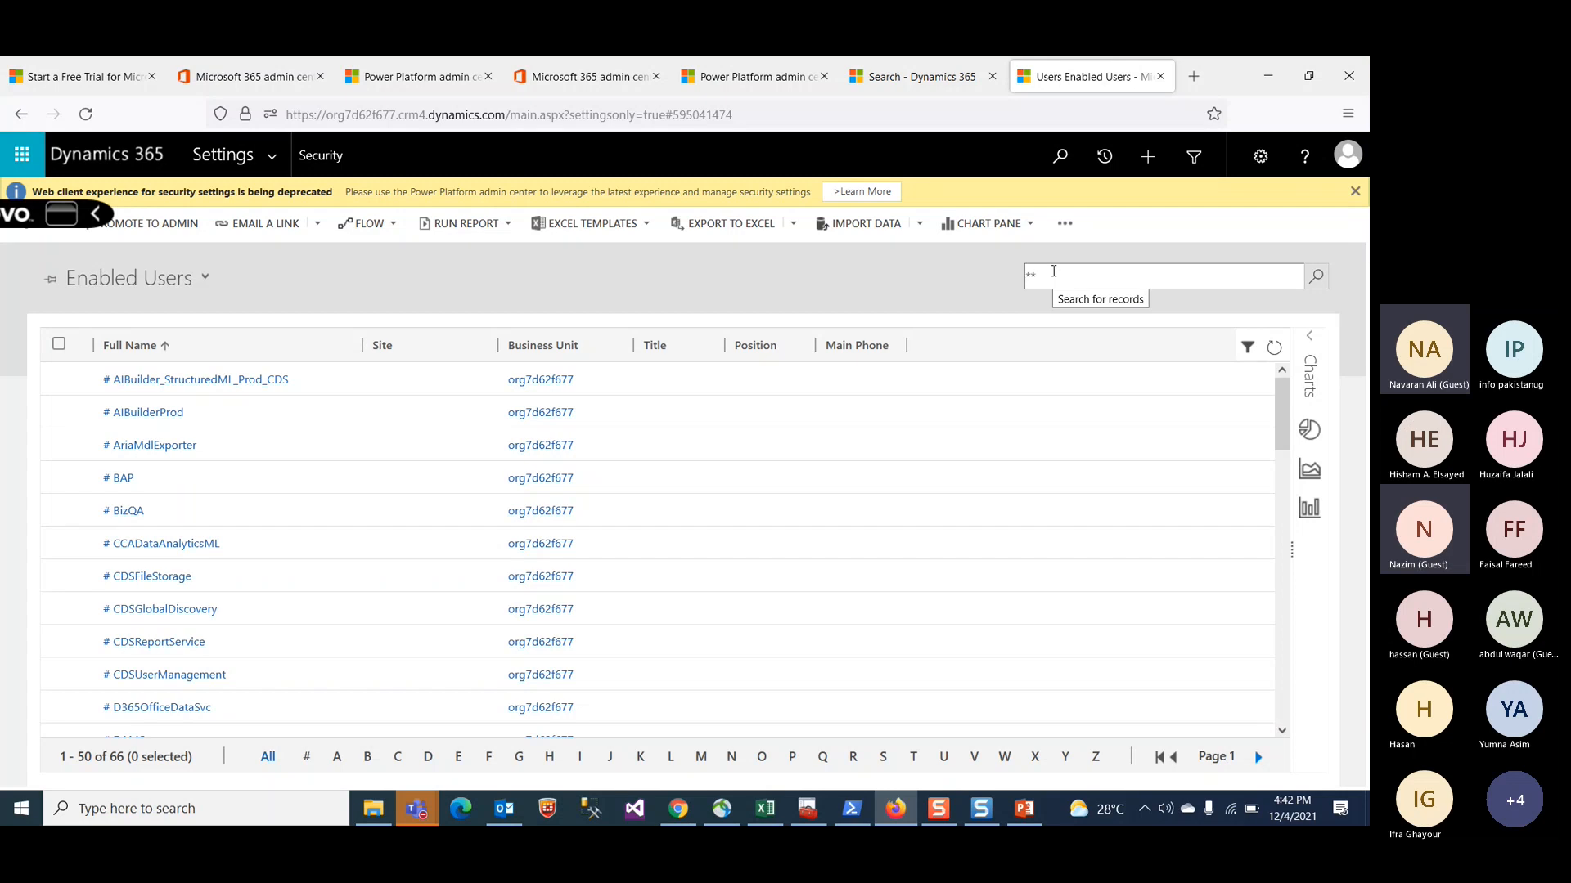
type("admin")
key("Return")
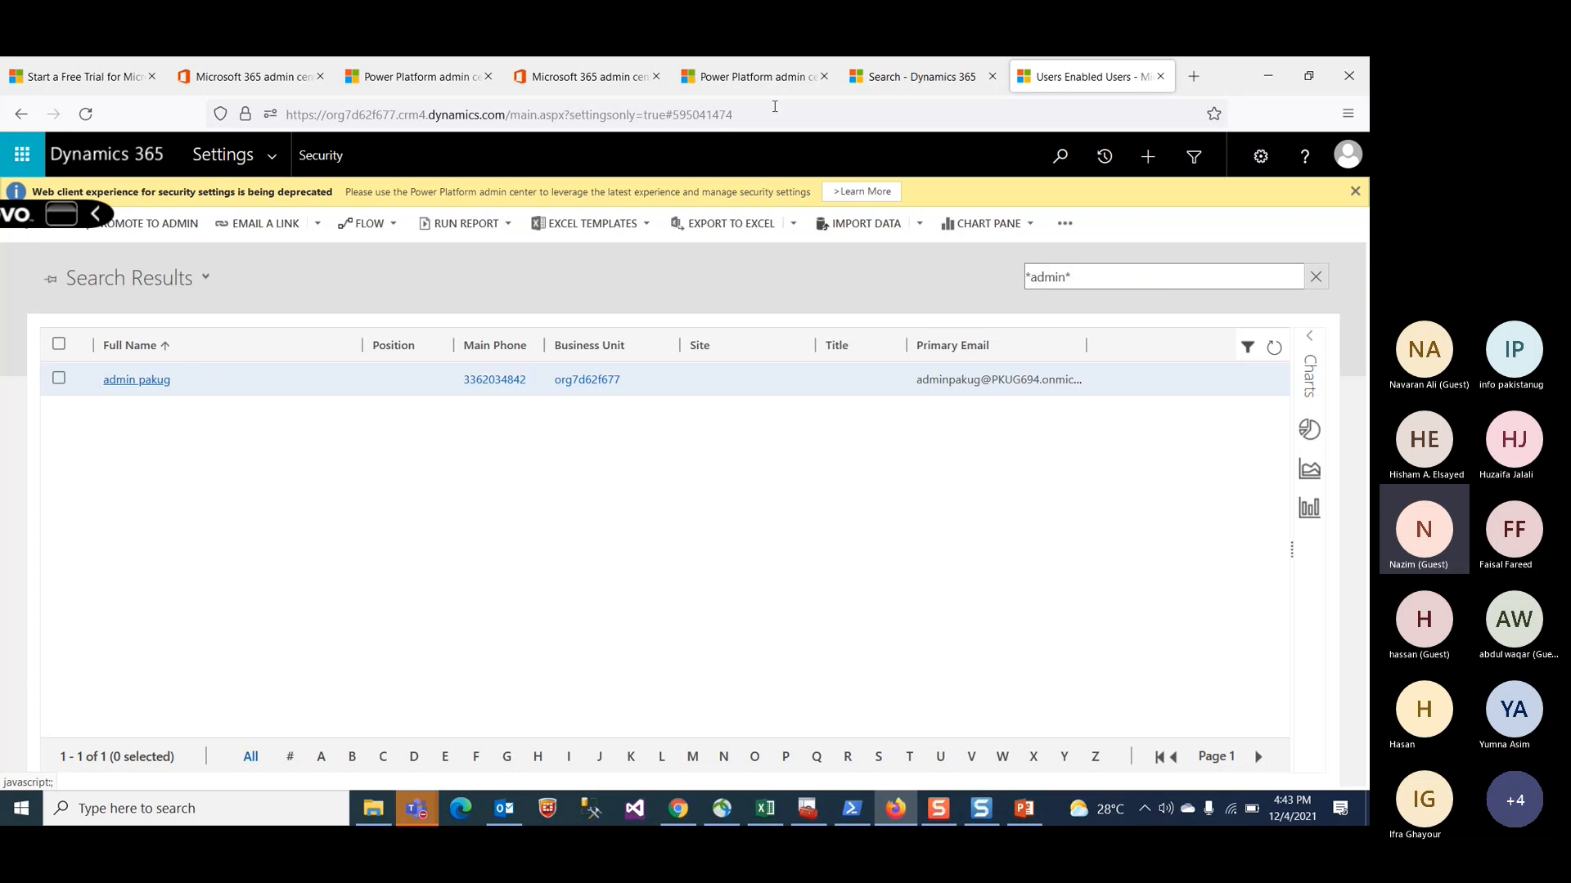
Step: Duplicate the enabled users browser tab
left_click(774, 107)
key("Escape")
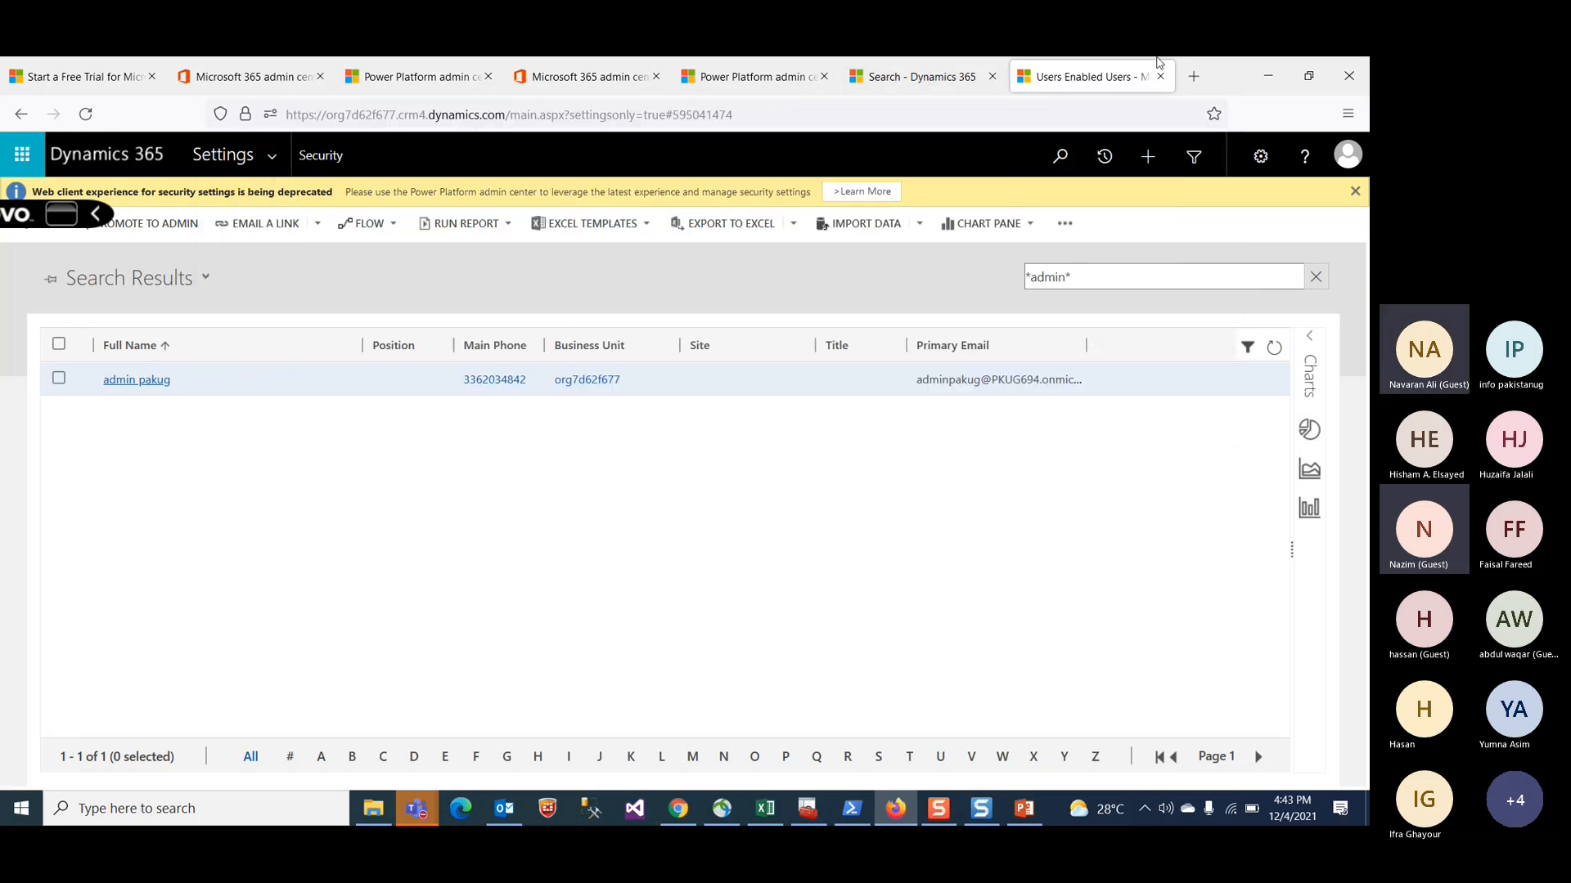
right_click(1118, 75)
left_click(1145, 201)
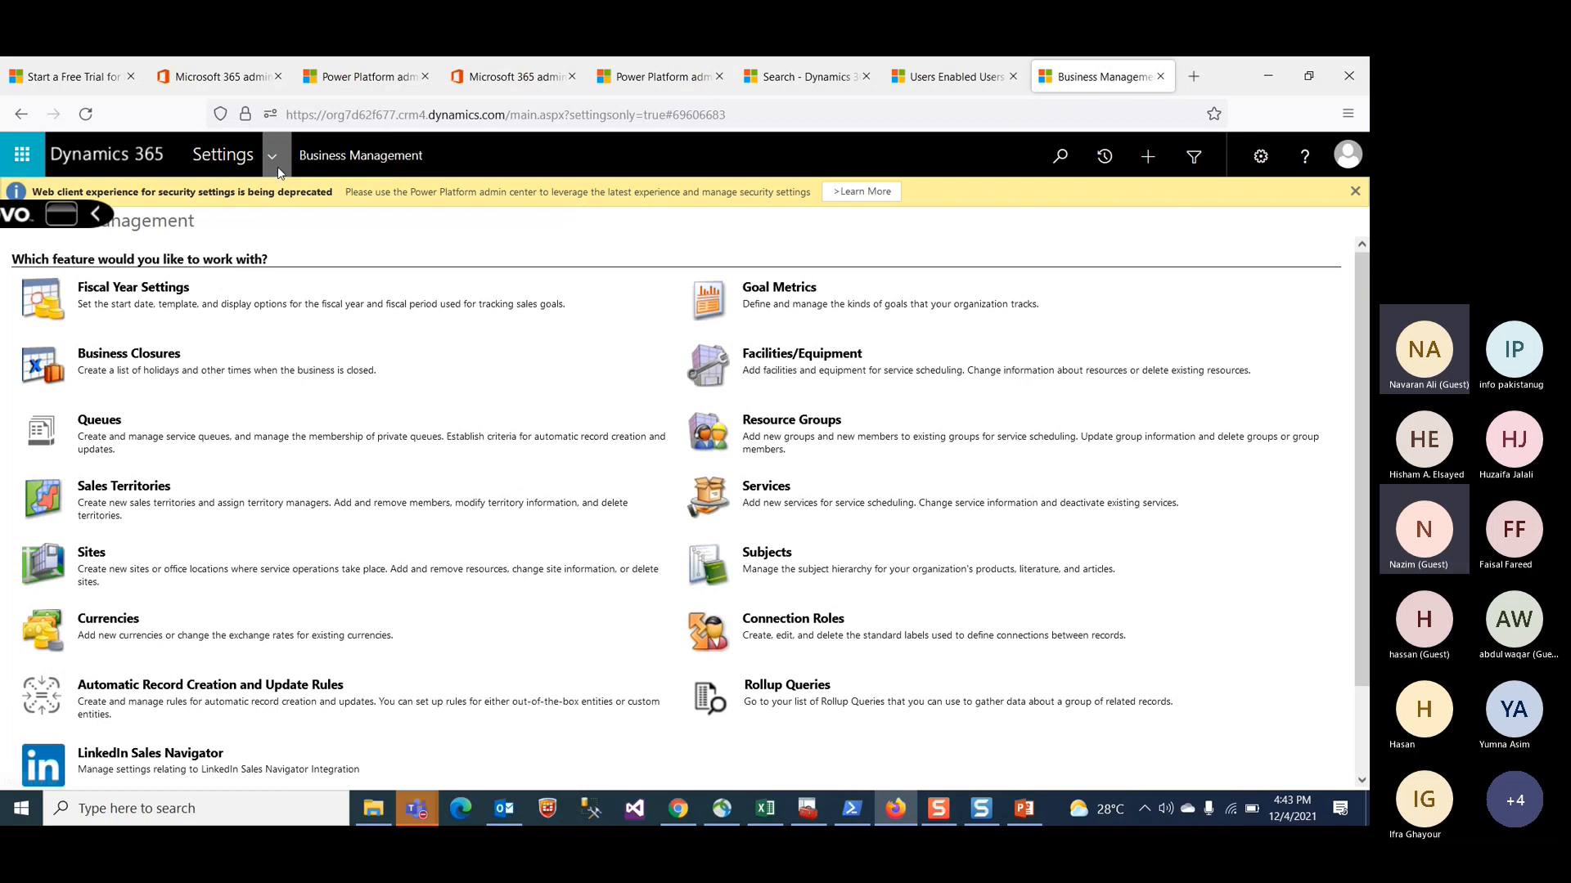
Step: In the duplicated tab, open Security users and search the enabled users for admin
left_click(277, 168)
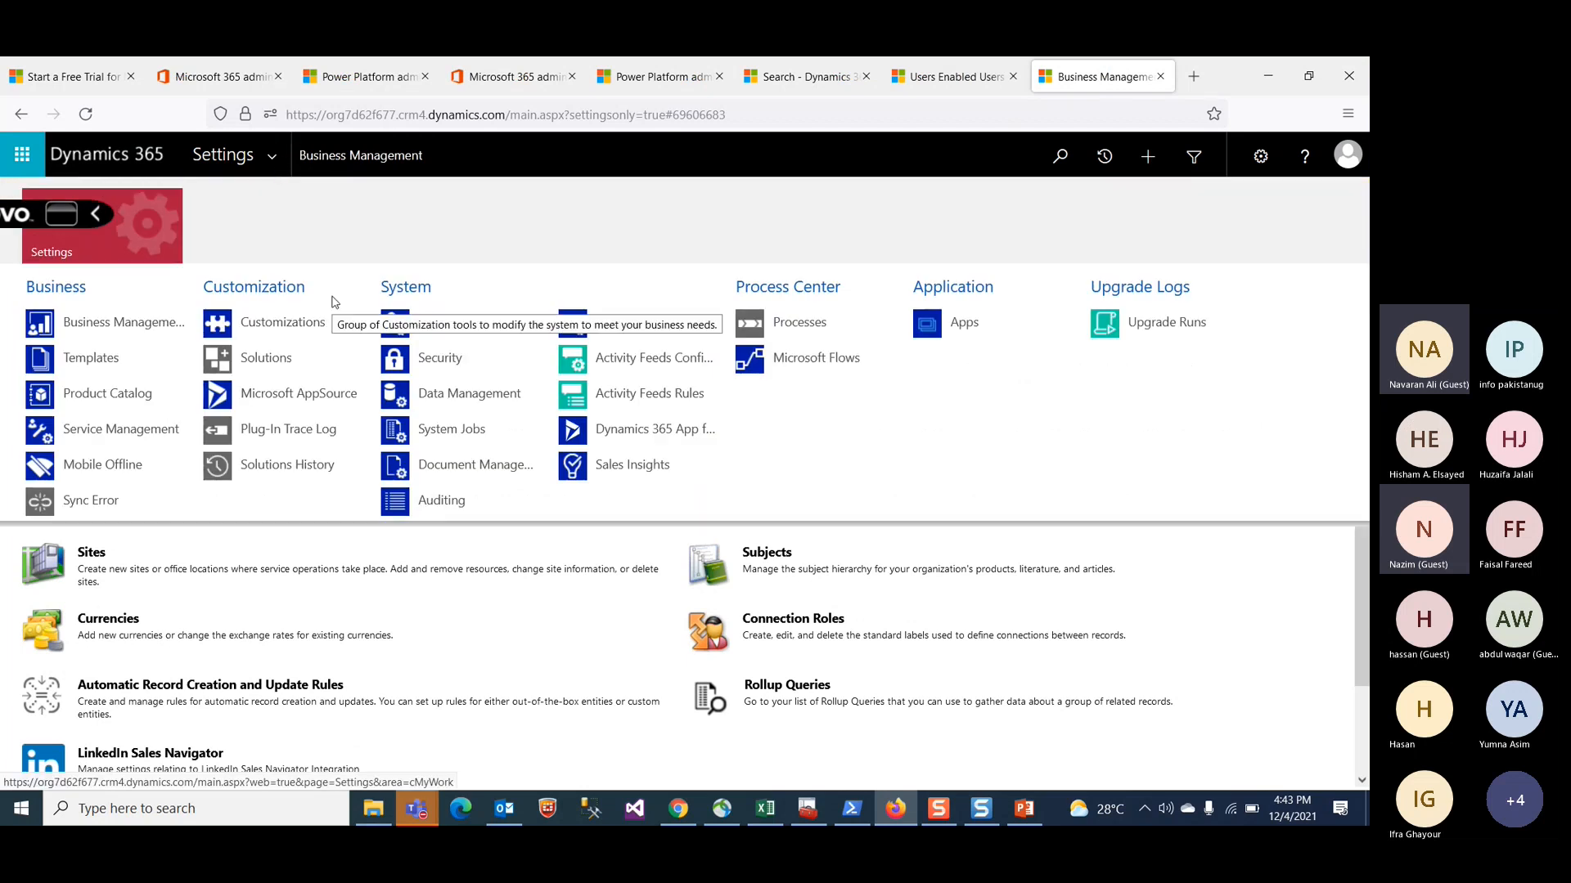
left_click(424, 353)
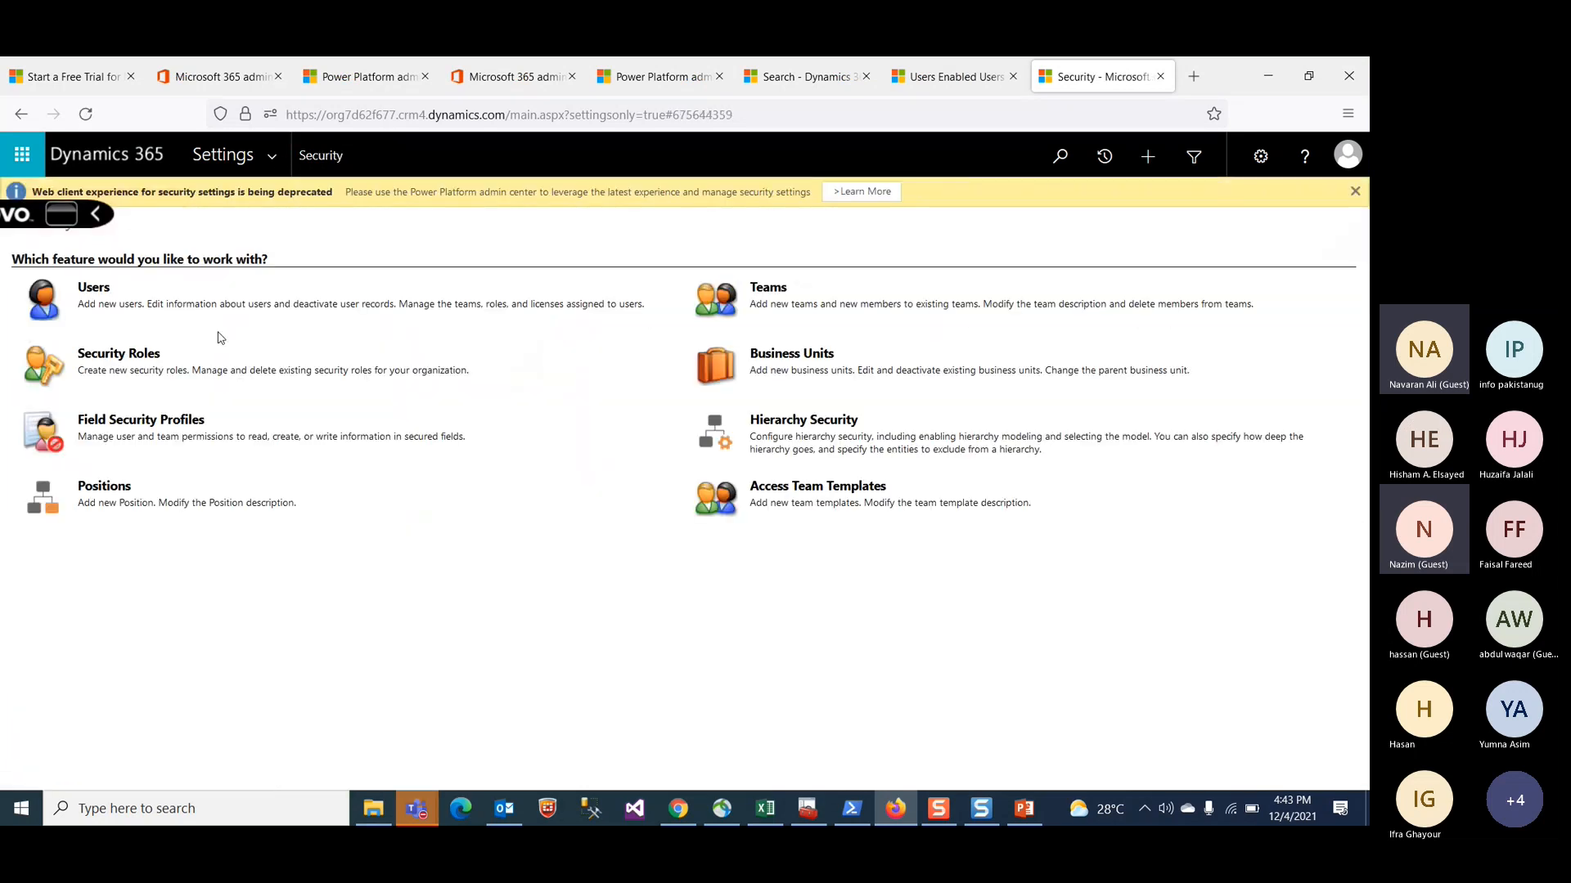
left_click(96, 293)
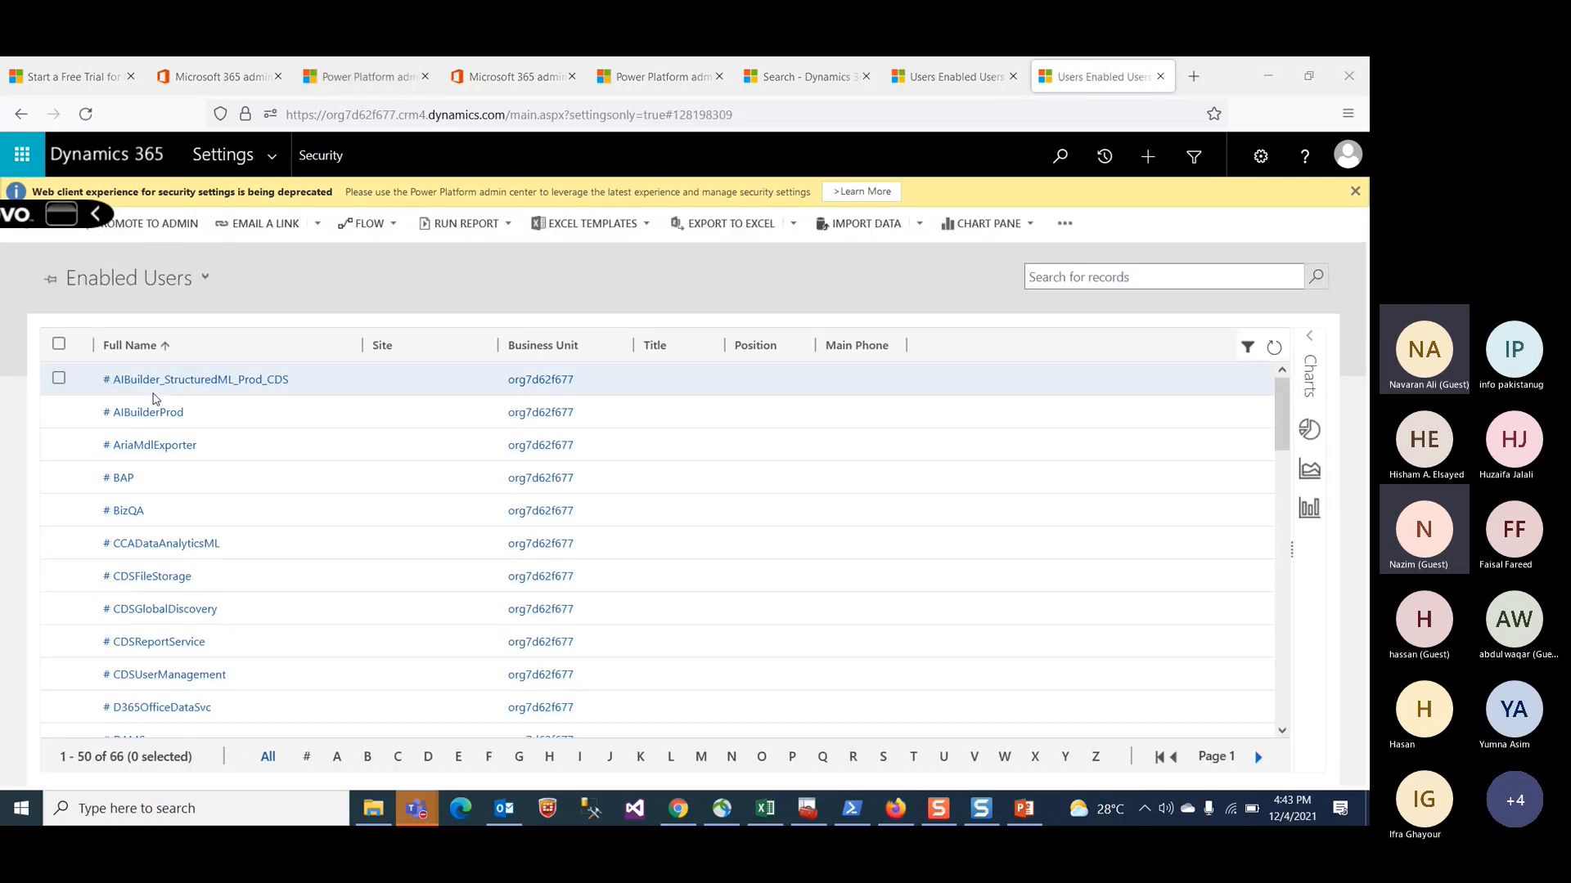
left_click(1071, 283)
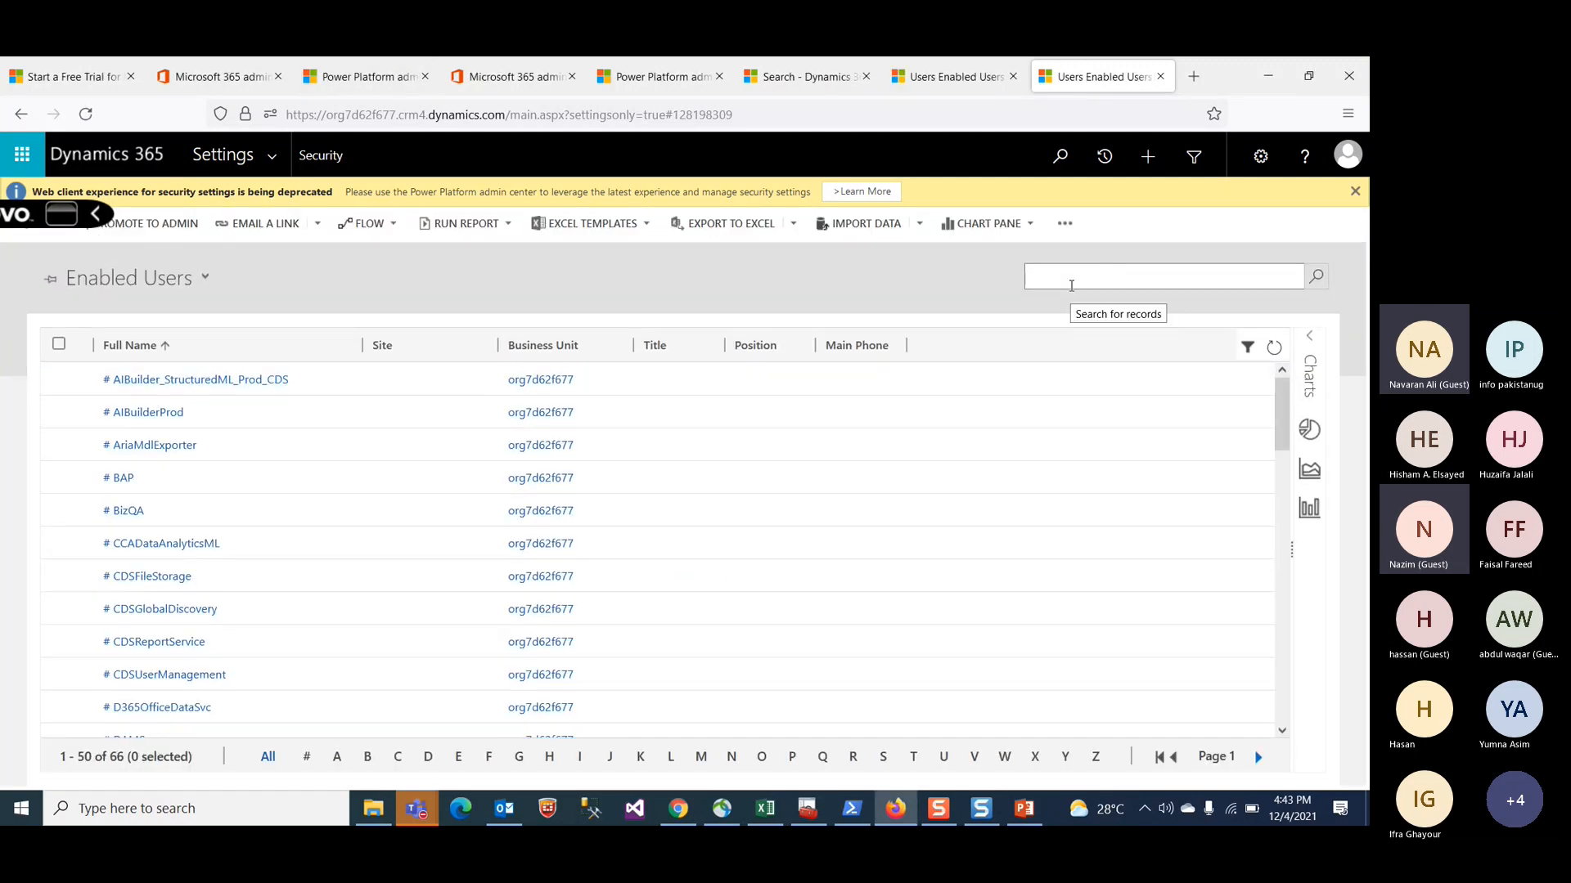
type("admin4")
key("BackSpace")
key("Return")
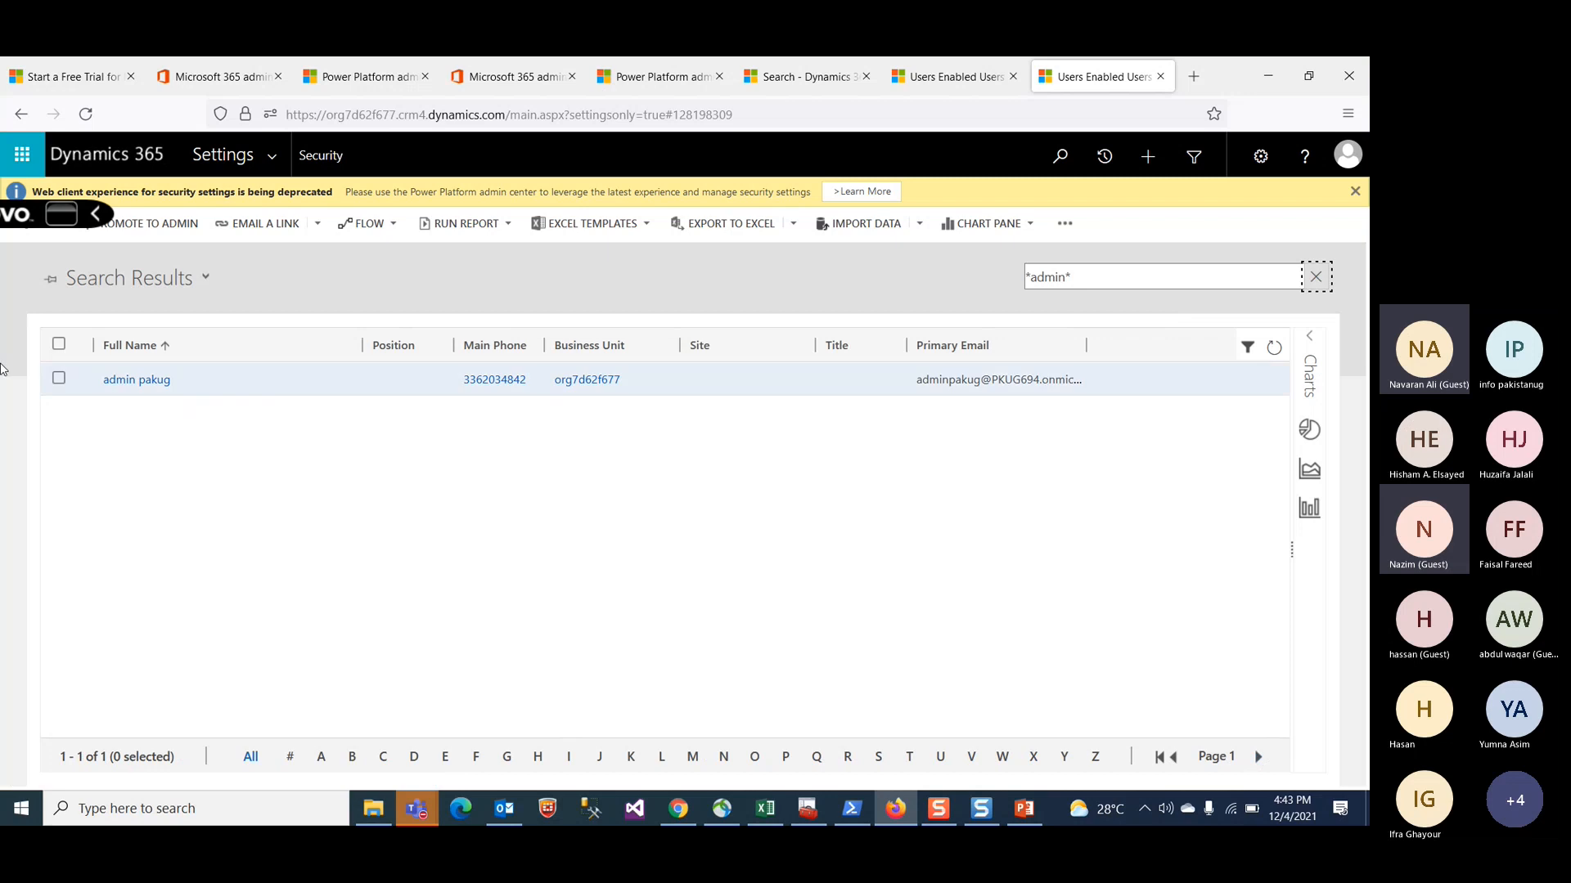
Step: Inspect the admin user search results across the open browser tabs
left_click(131, 385)
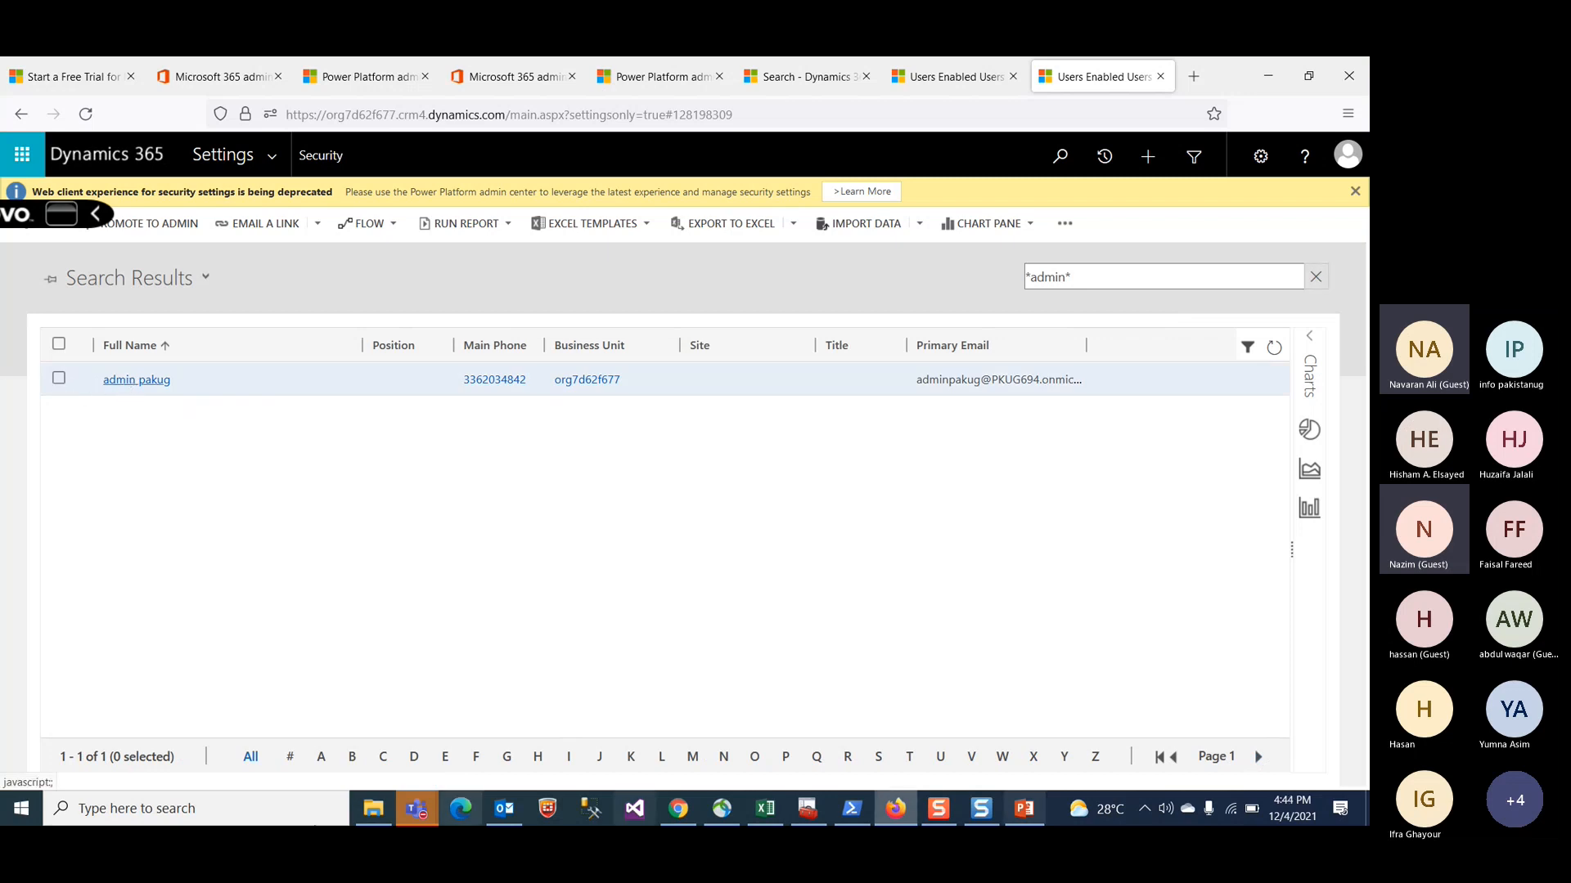
left_click(949, 75)
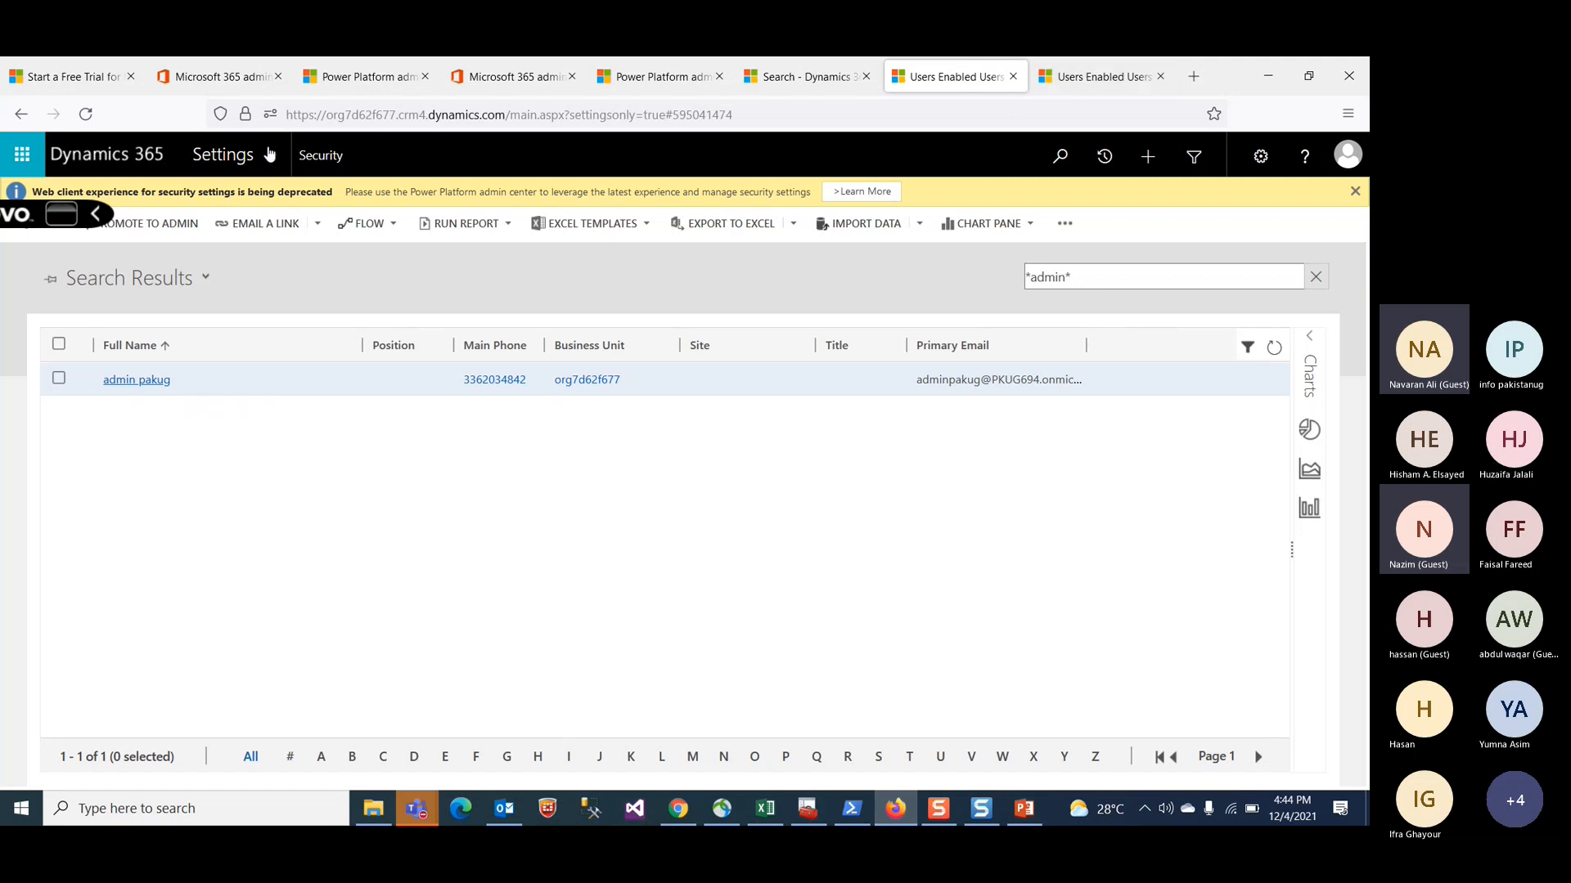
left_click(747, 115)
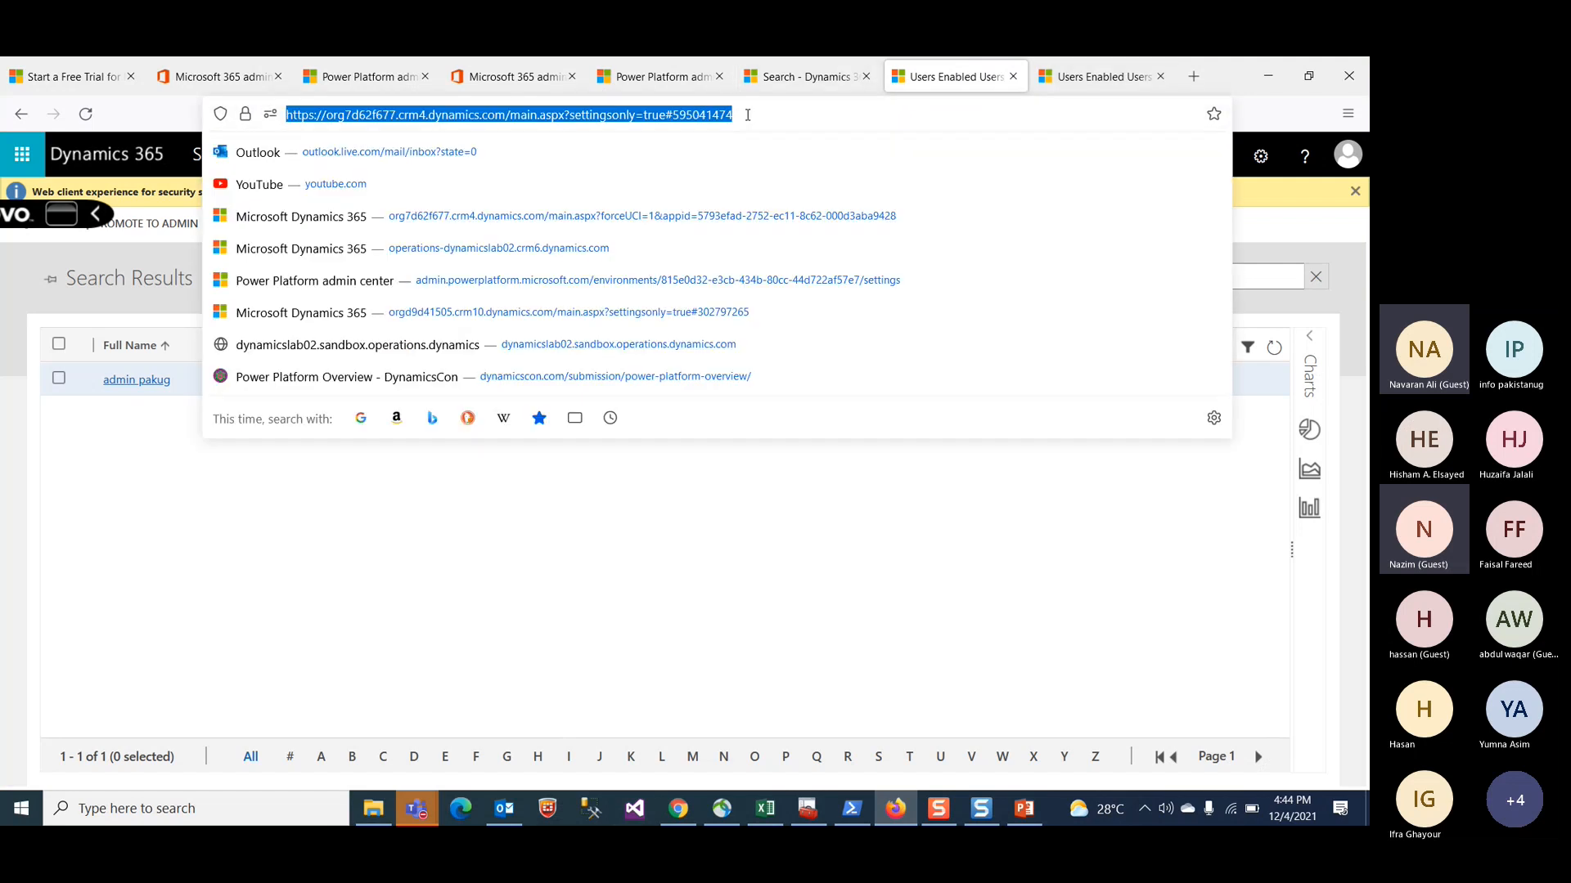
left_click(24, 263)
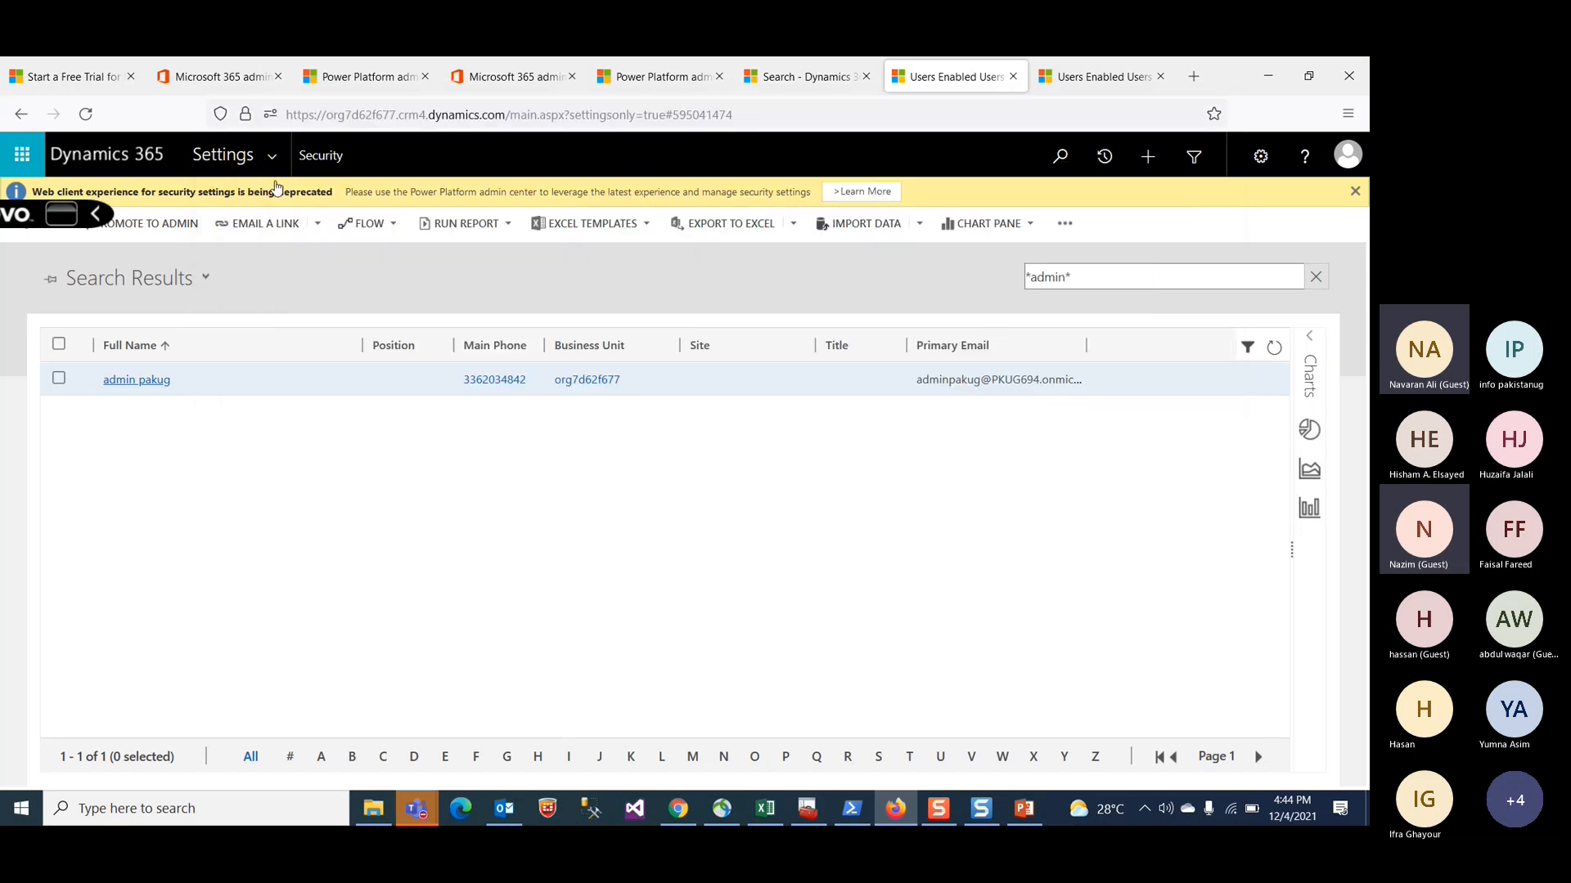
left_click(783, 109)
left_click(1067, 73)
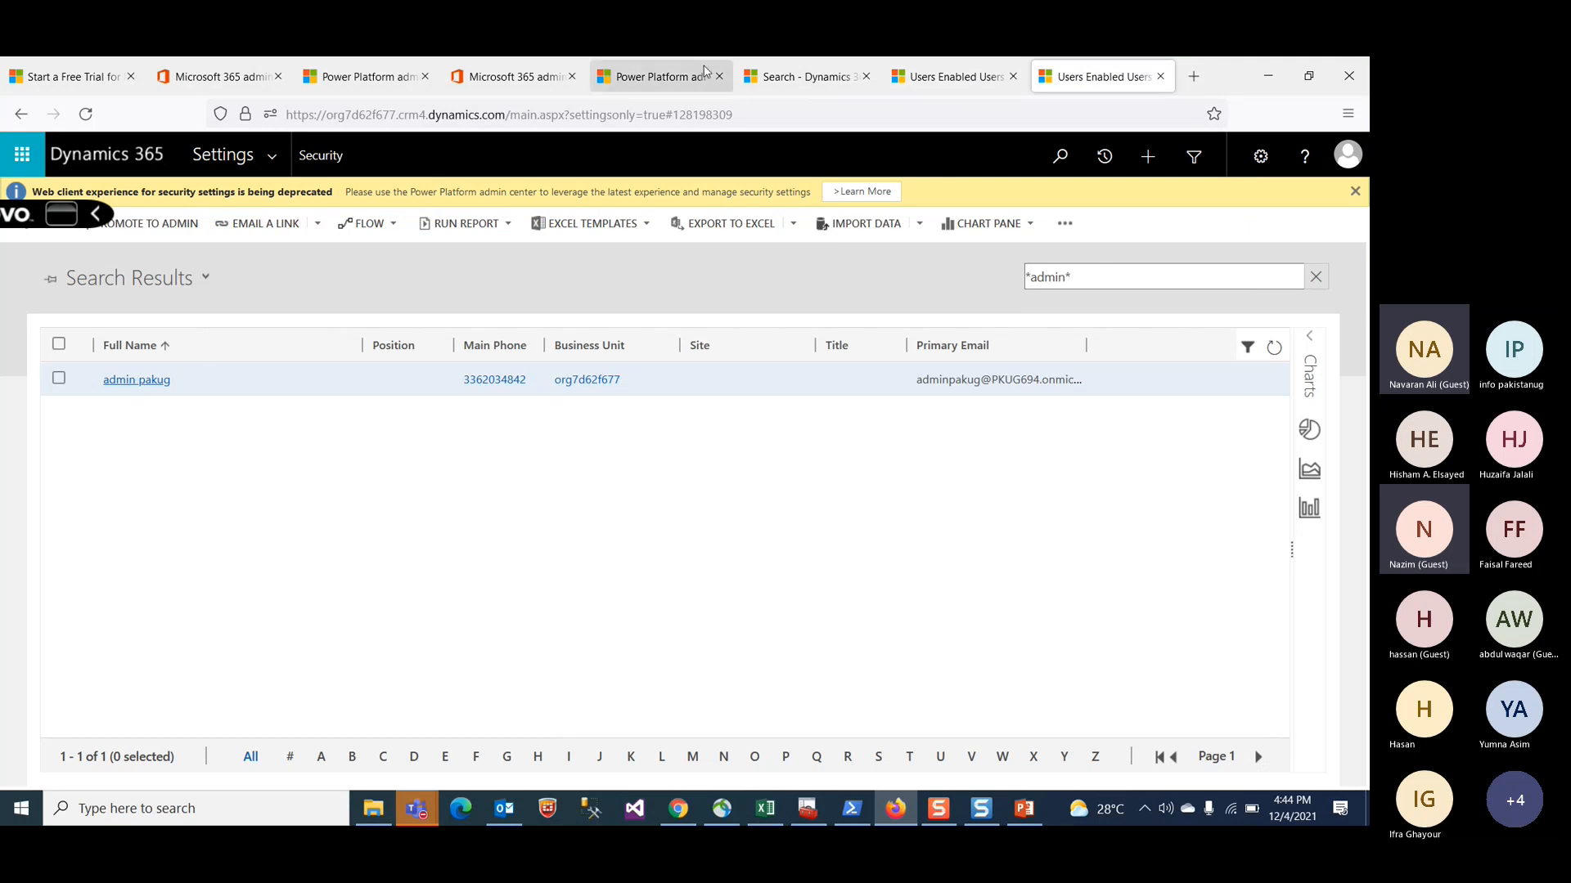
left_click(926, 83)
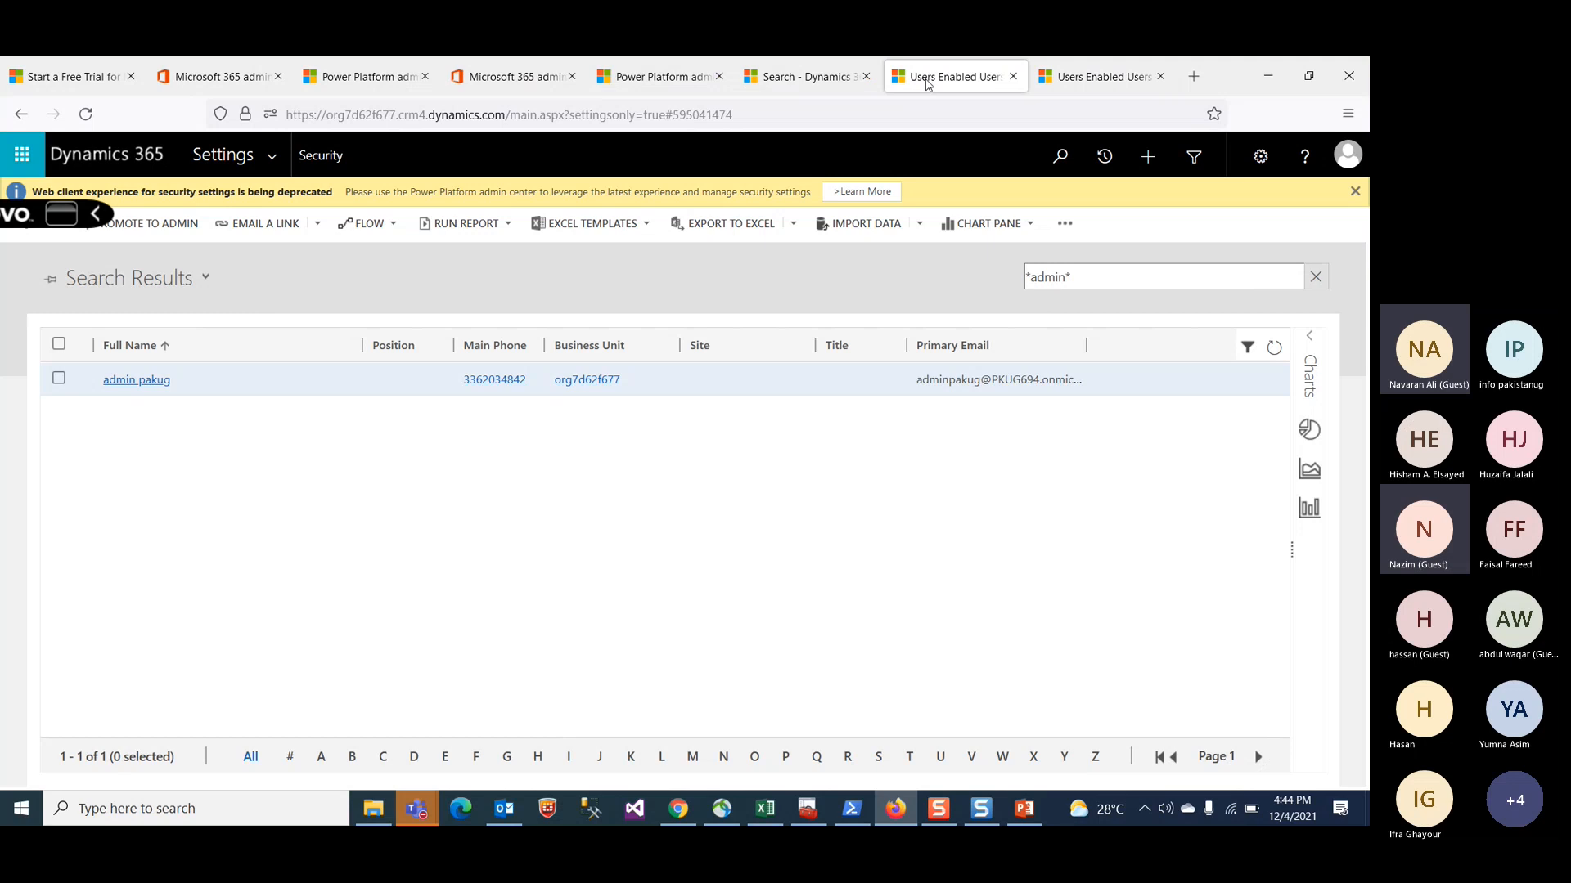
left_click(936, 91)
Step: Navigate back to the Security settings and open the Customizations area
left_click(85, 114)
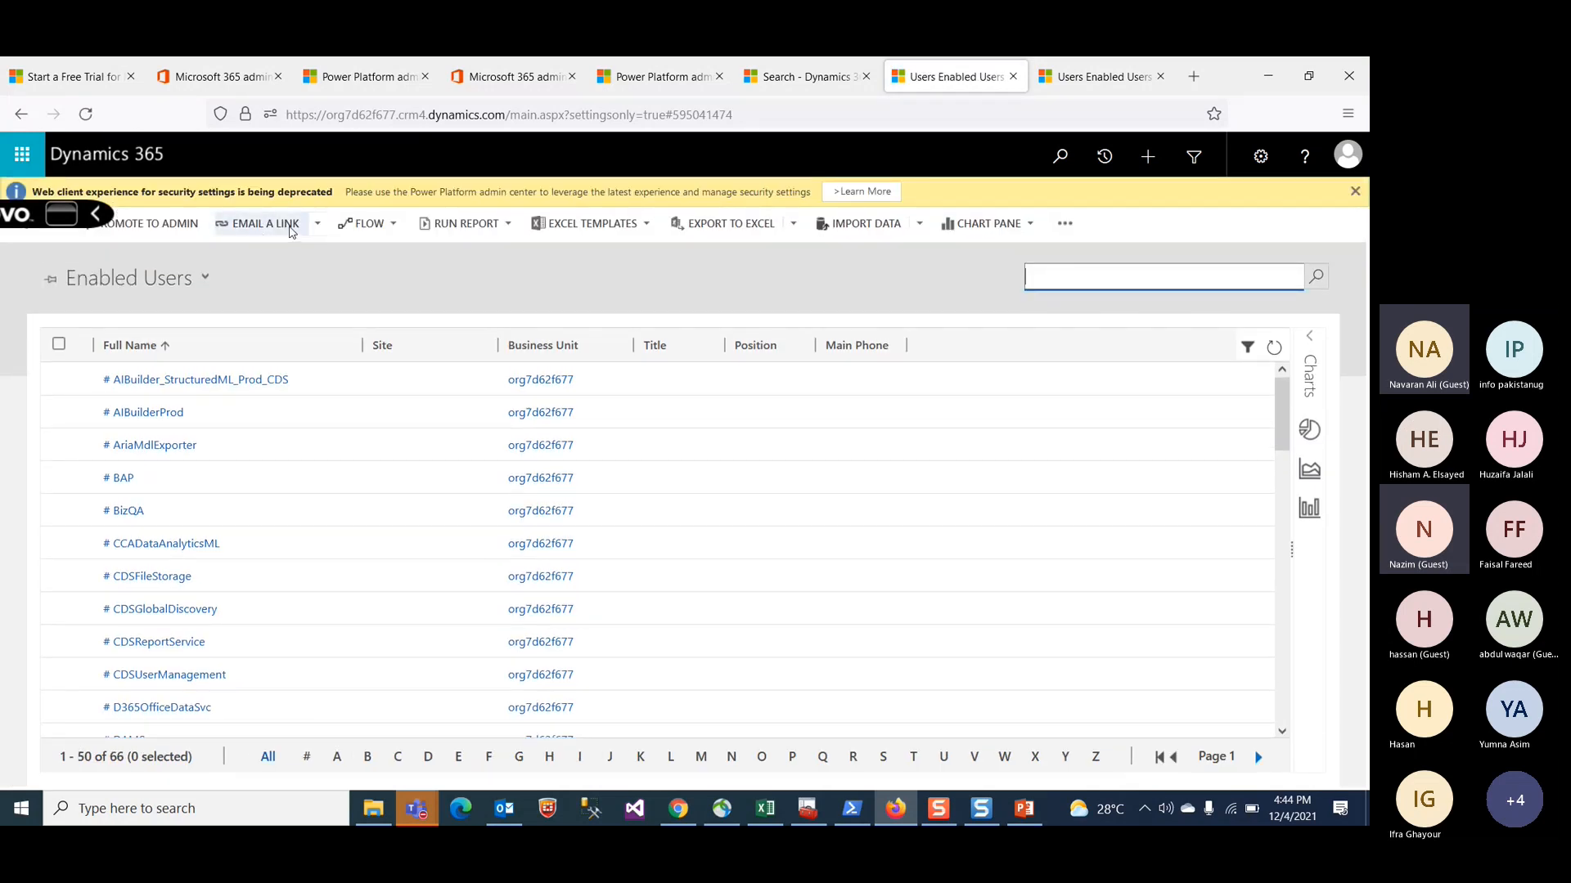
left_click(22, 113)
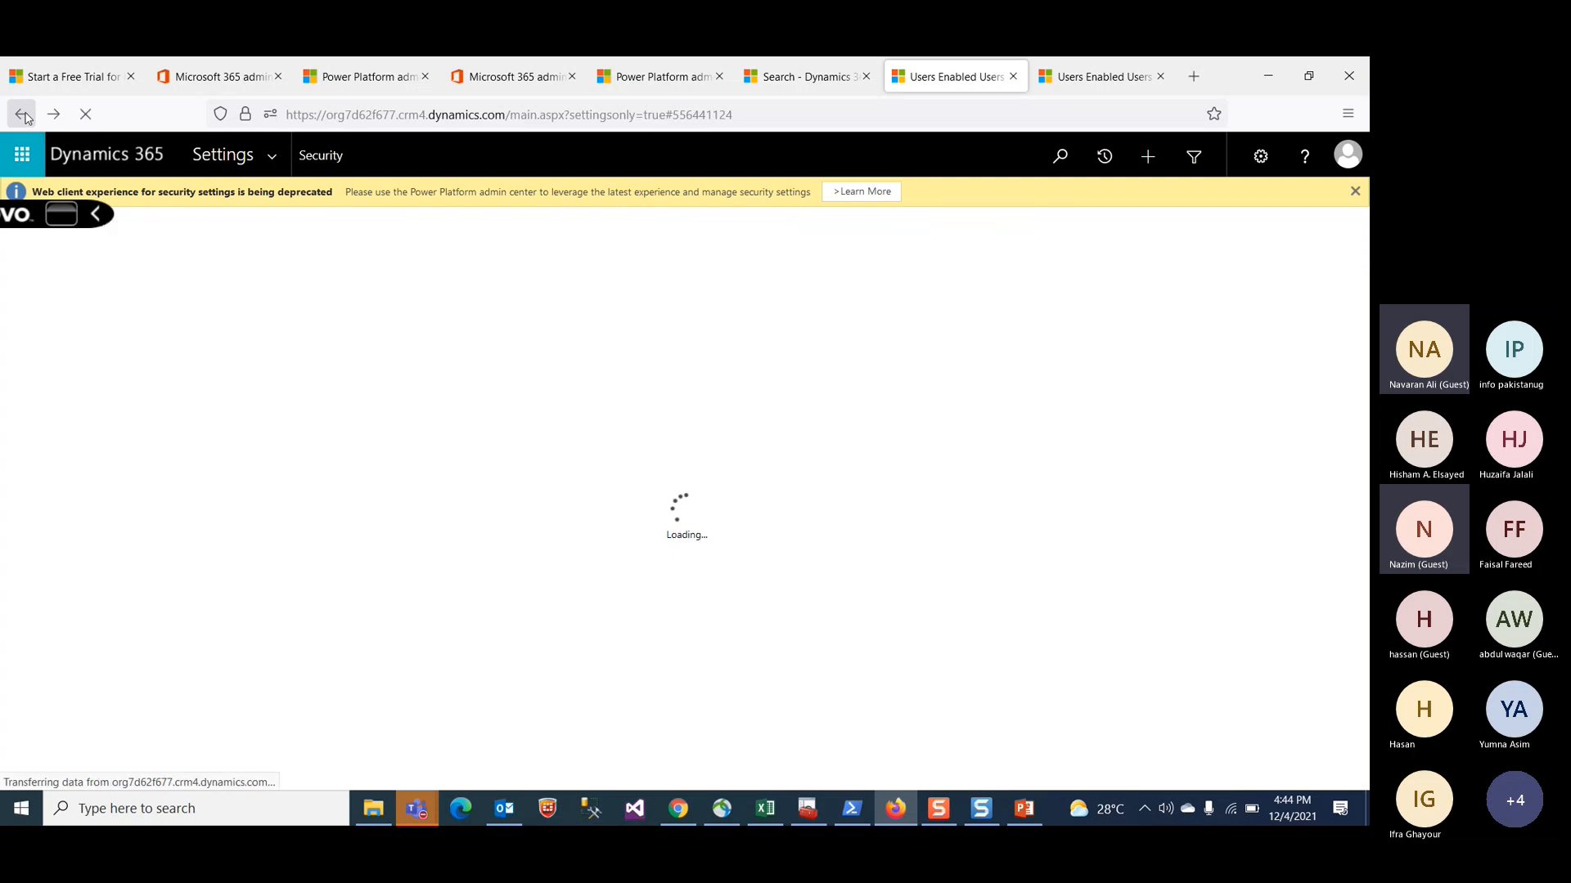
left_click(281, 167)
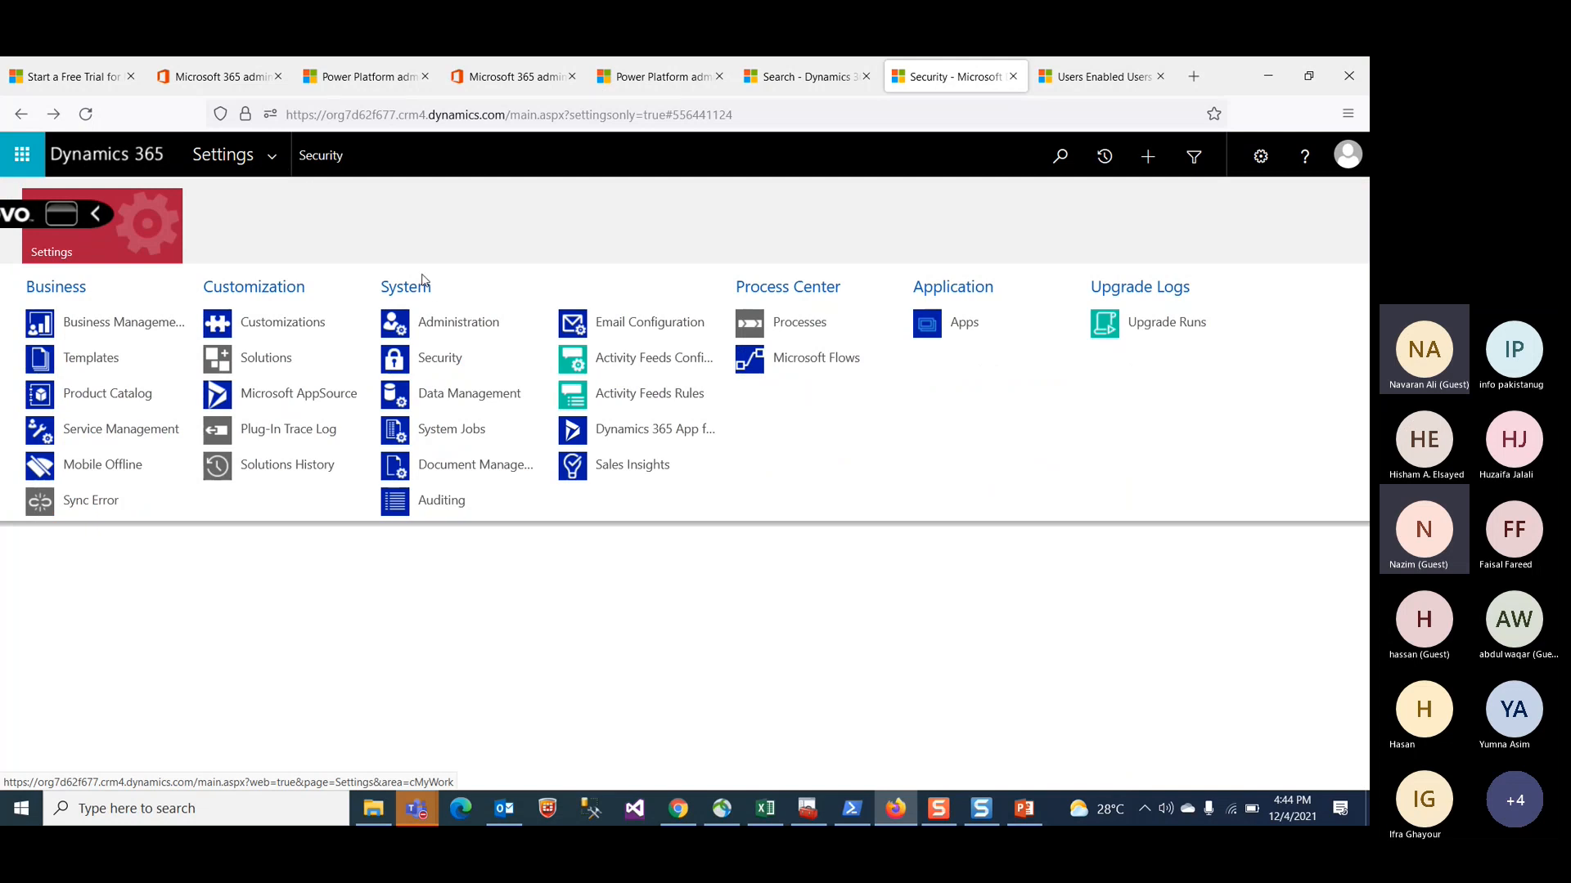
left_click(280, 324)
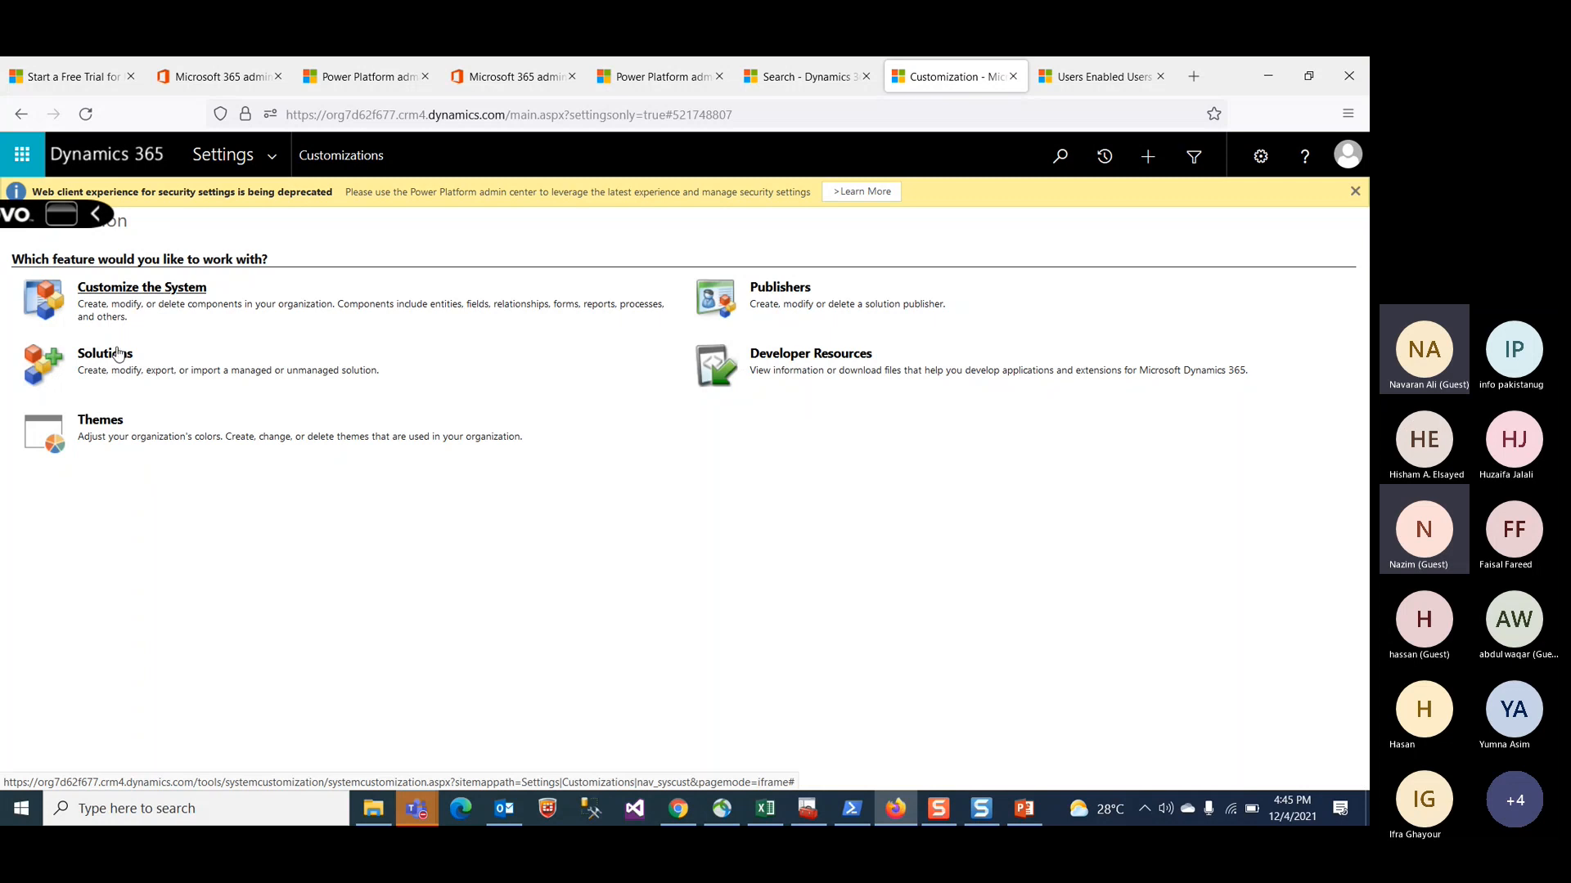
Step: Close the Microsoft 365 admin center tabs and the free trial tab
left_click(1096, 76)
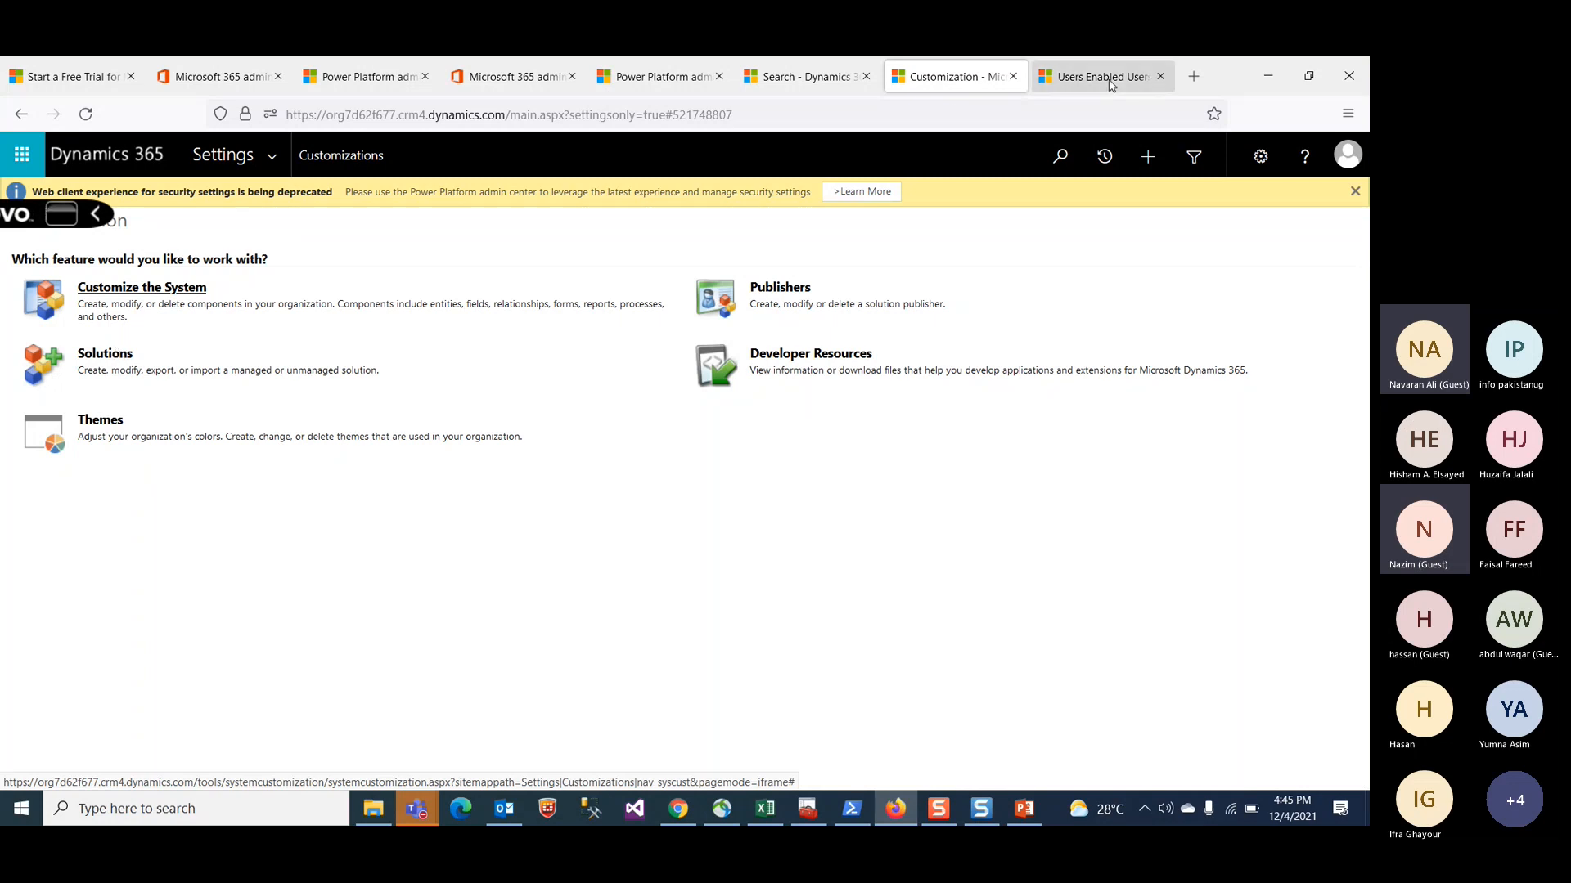
left_click(655, 79)
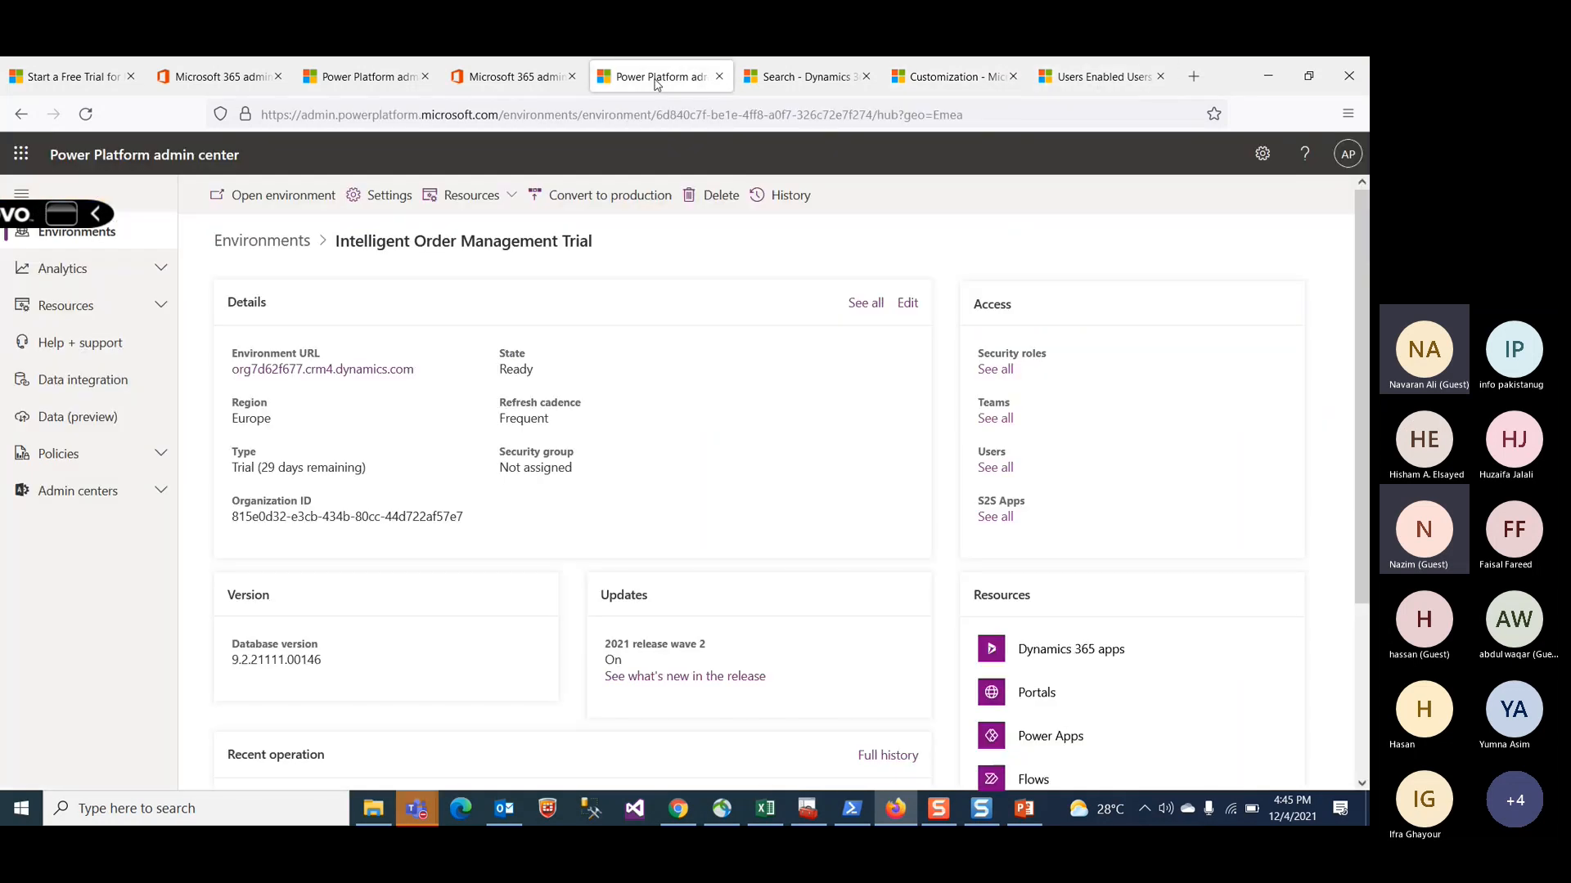
left_click(572, 76)
left_click(229, 79)
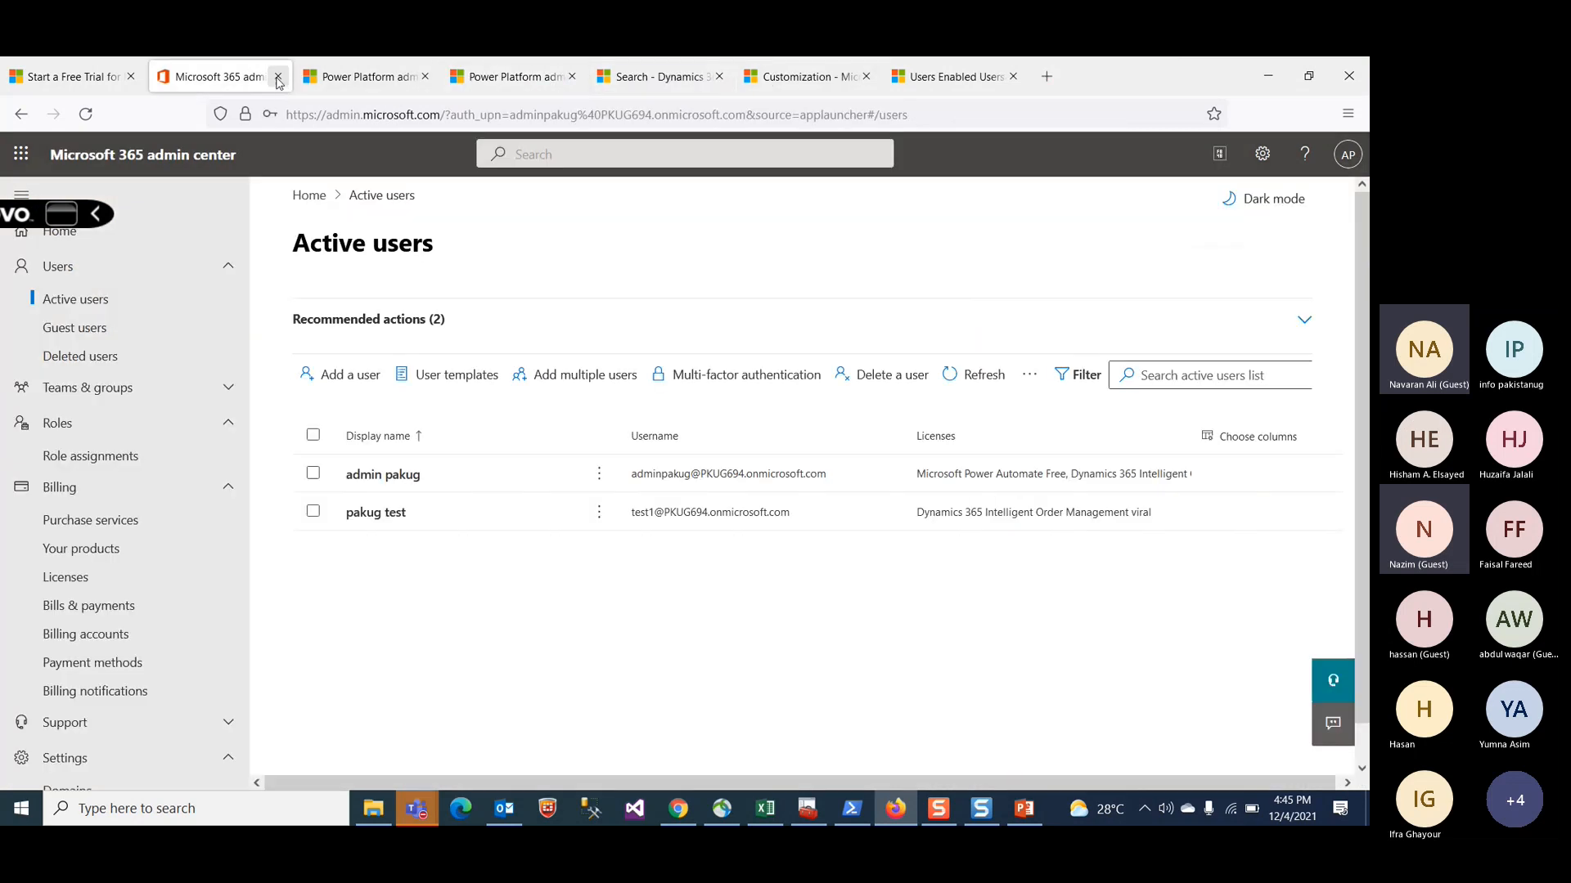
left_click(278, 76)
left_click(131, 76)
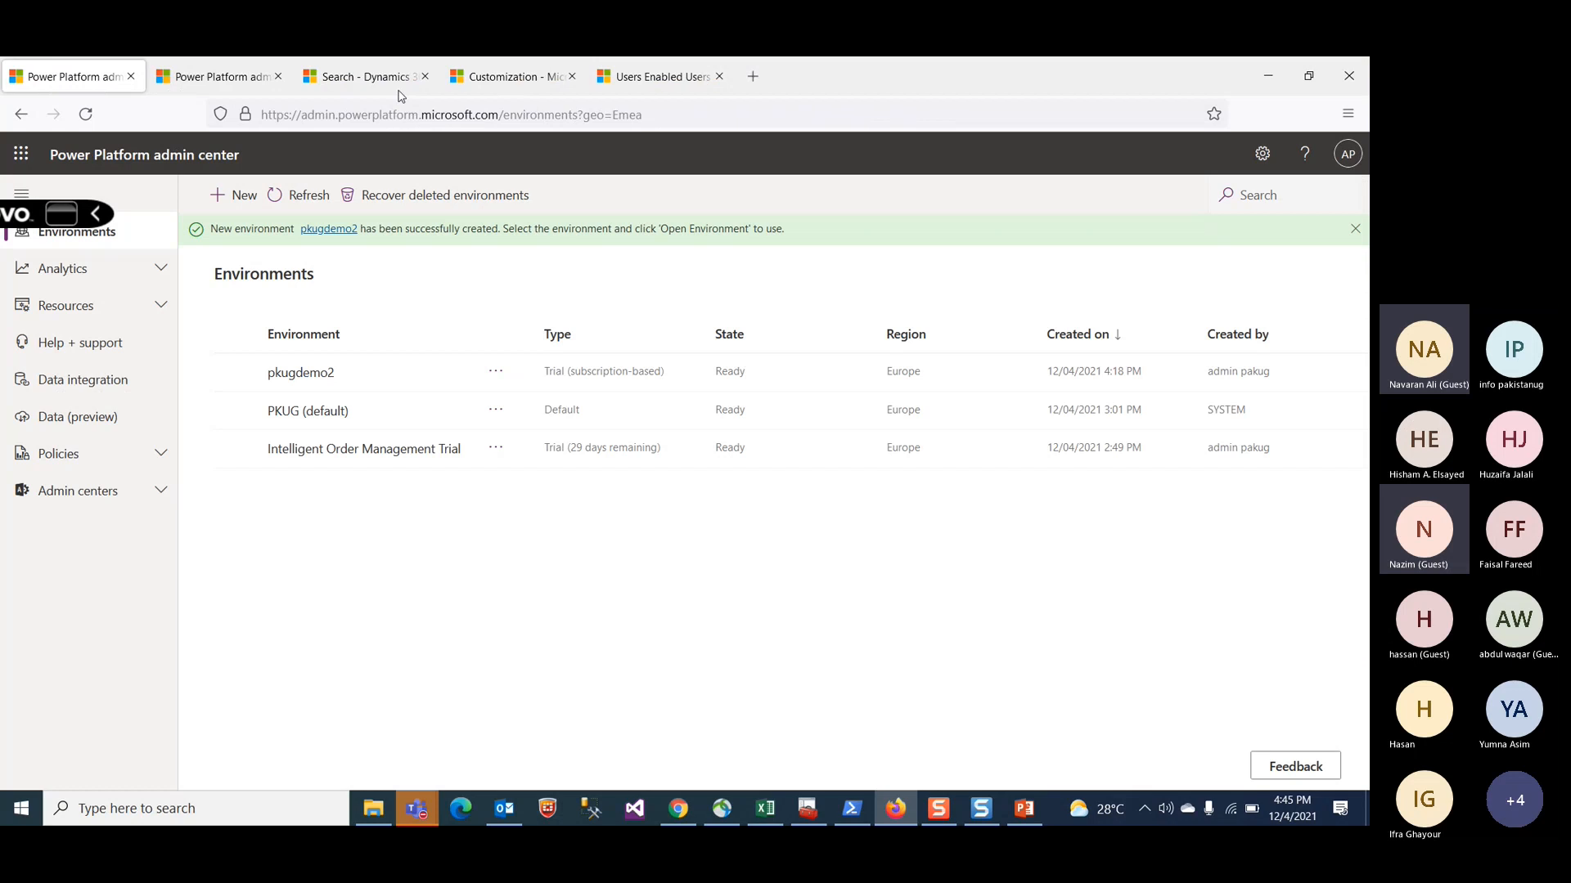
Step: Close the Customizations tab and reload the enabled users search page
left_click(395, 86)
left_click(501, 114)
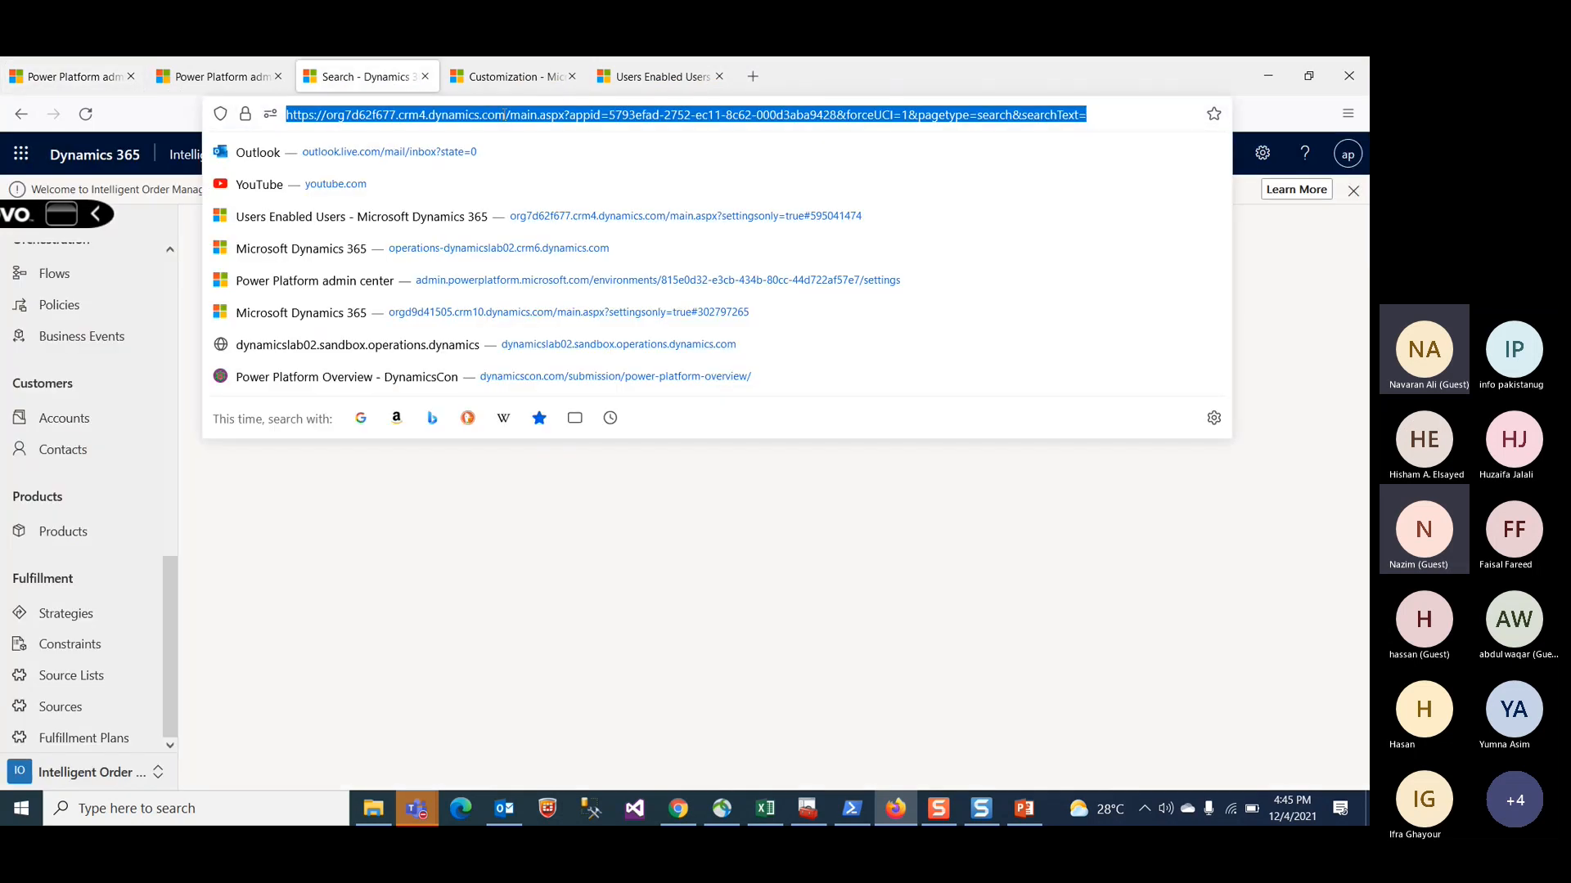
left_click(572, 76)
left_click(565, 81)
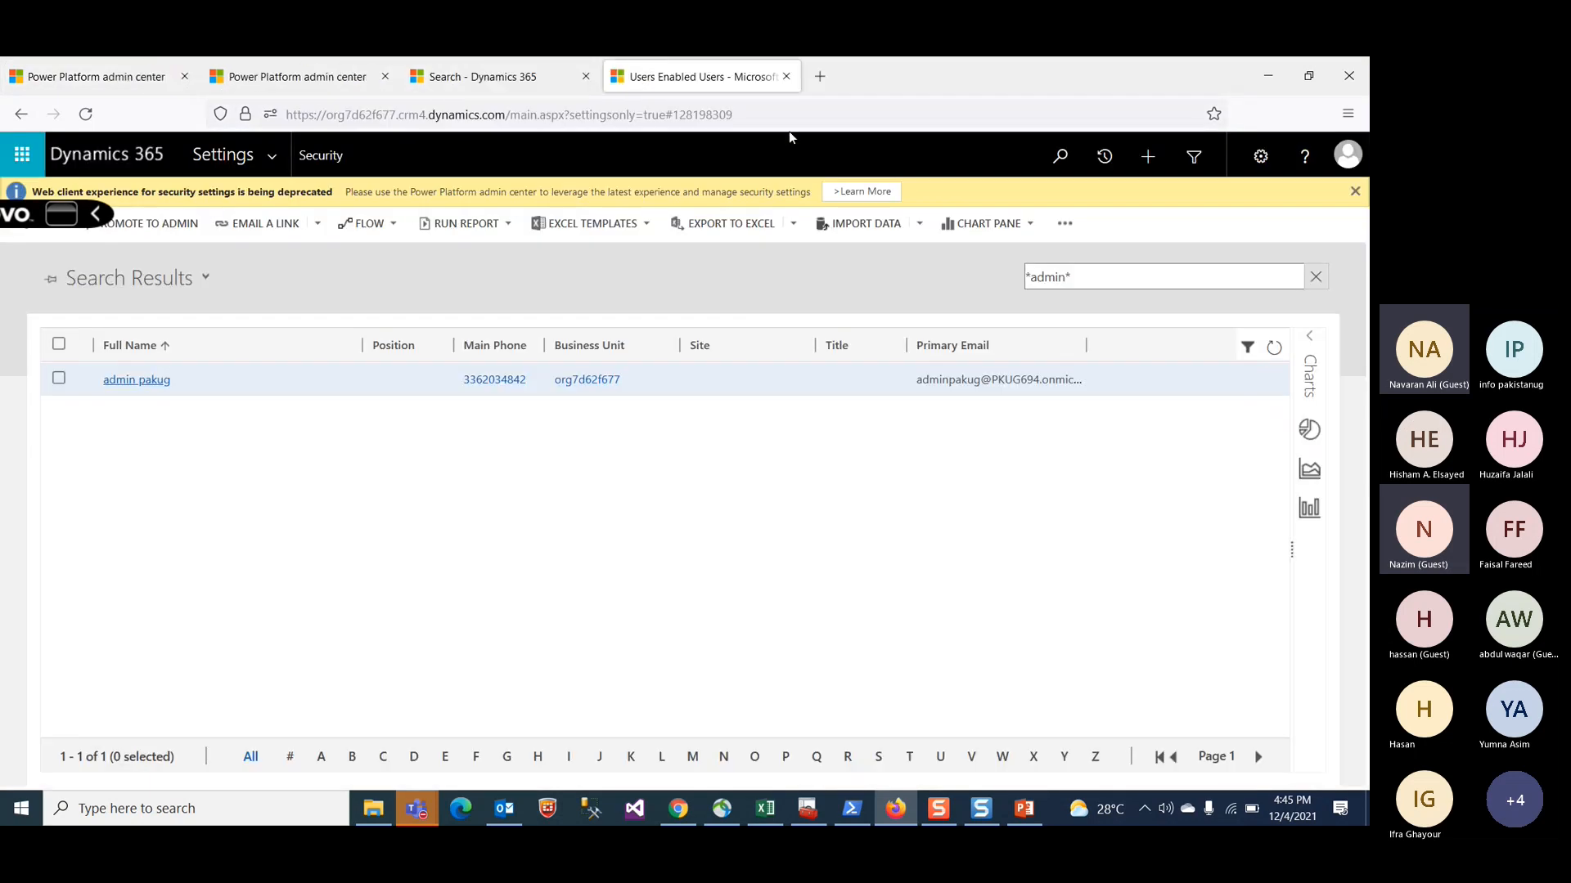
left_click(780, 120)
key("Return")
left_click(87, 114)
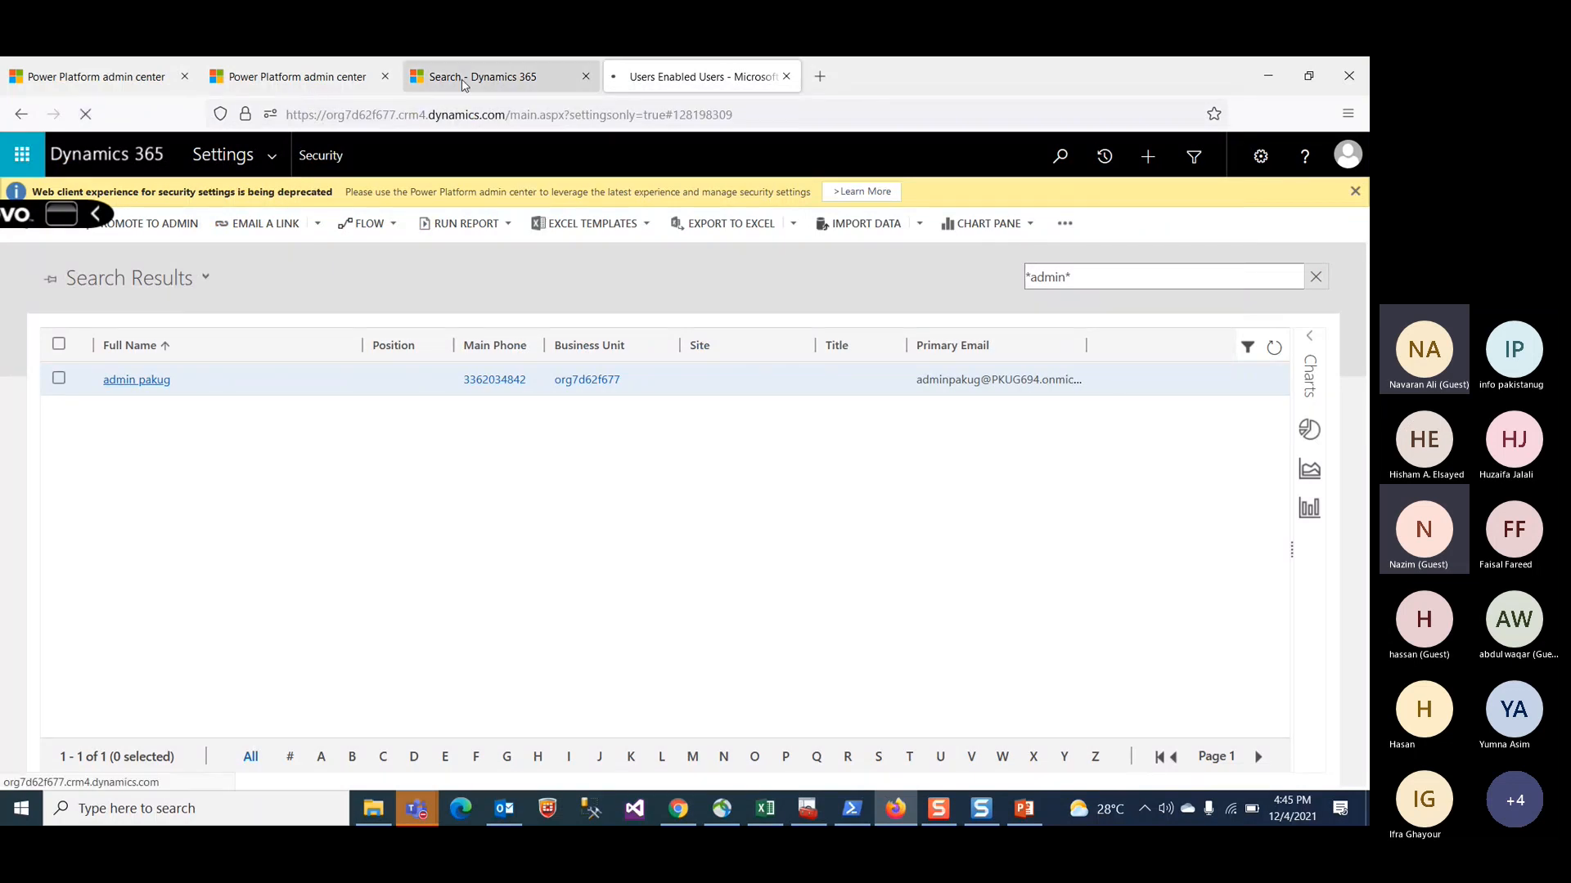
Step: Return to the Intelligent Order Management app and browse its navigation
left_click(509, 81)
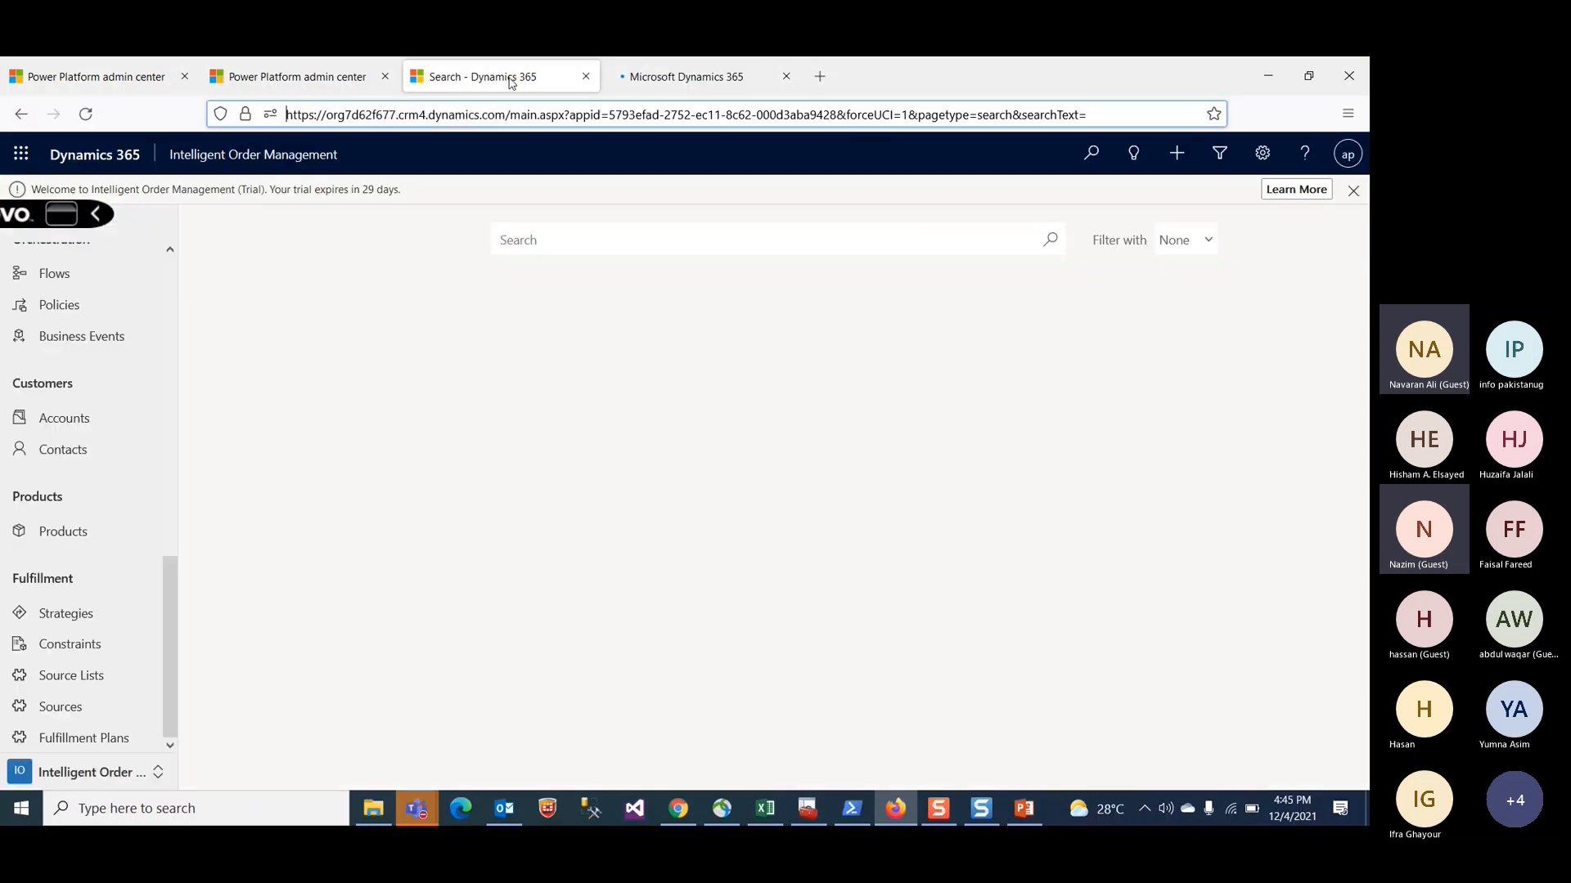
scroll(116, 641, "up", 10)
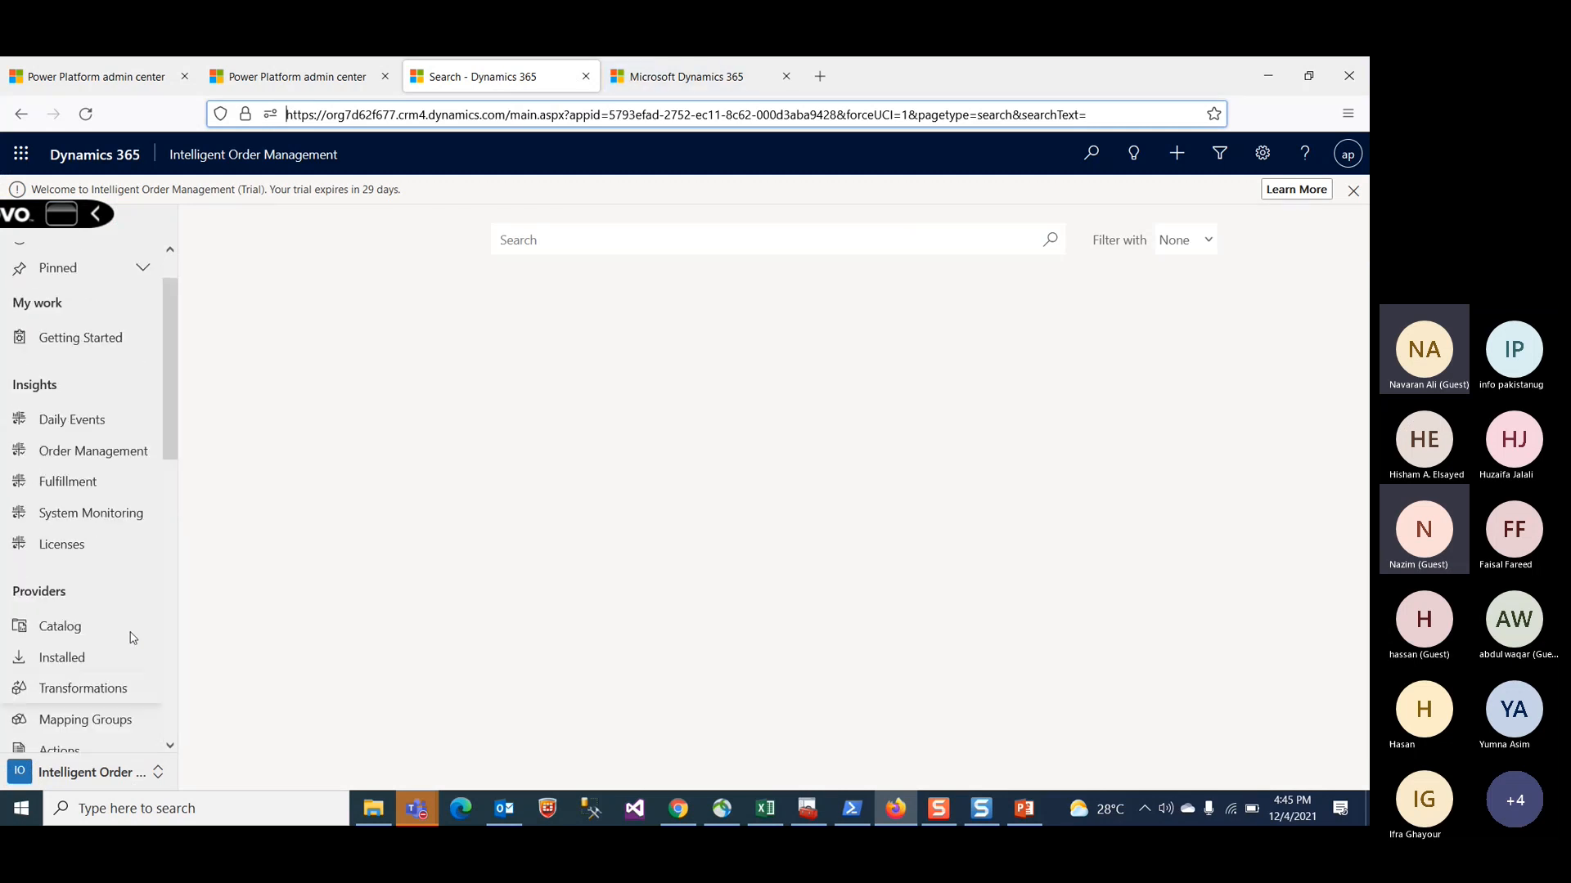
Step: Open the Accounts list in the Intelligent Order Management app and scroll through the accounts
scroll(135, 635, "down", 10)
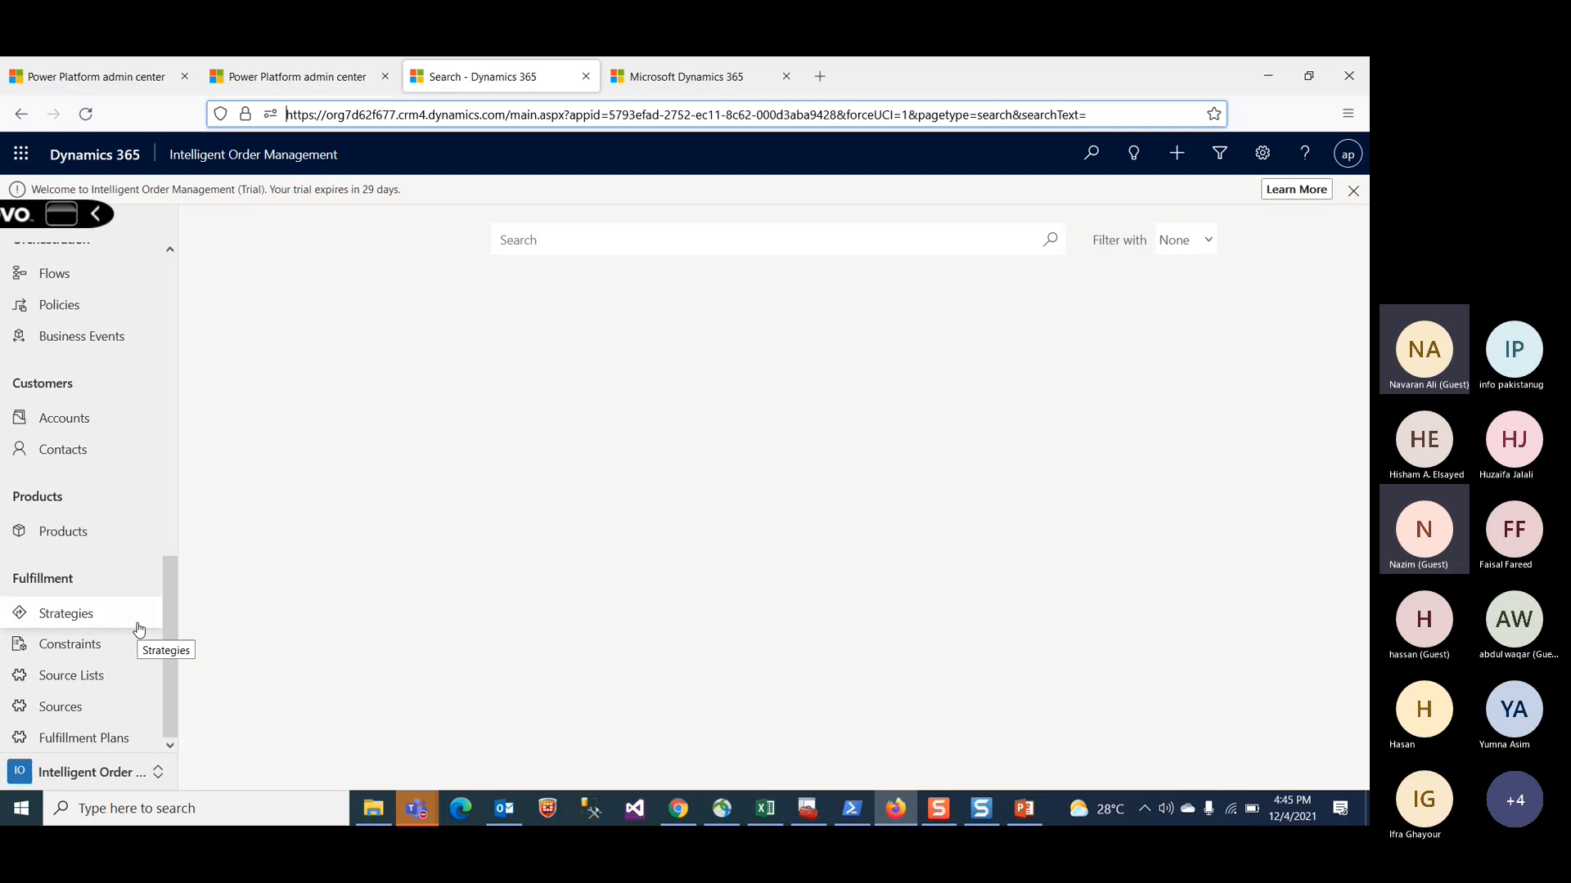
scroll(137, 634, "up", 3)
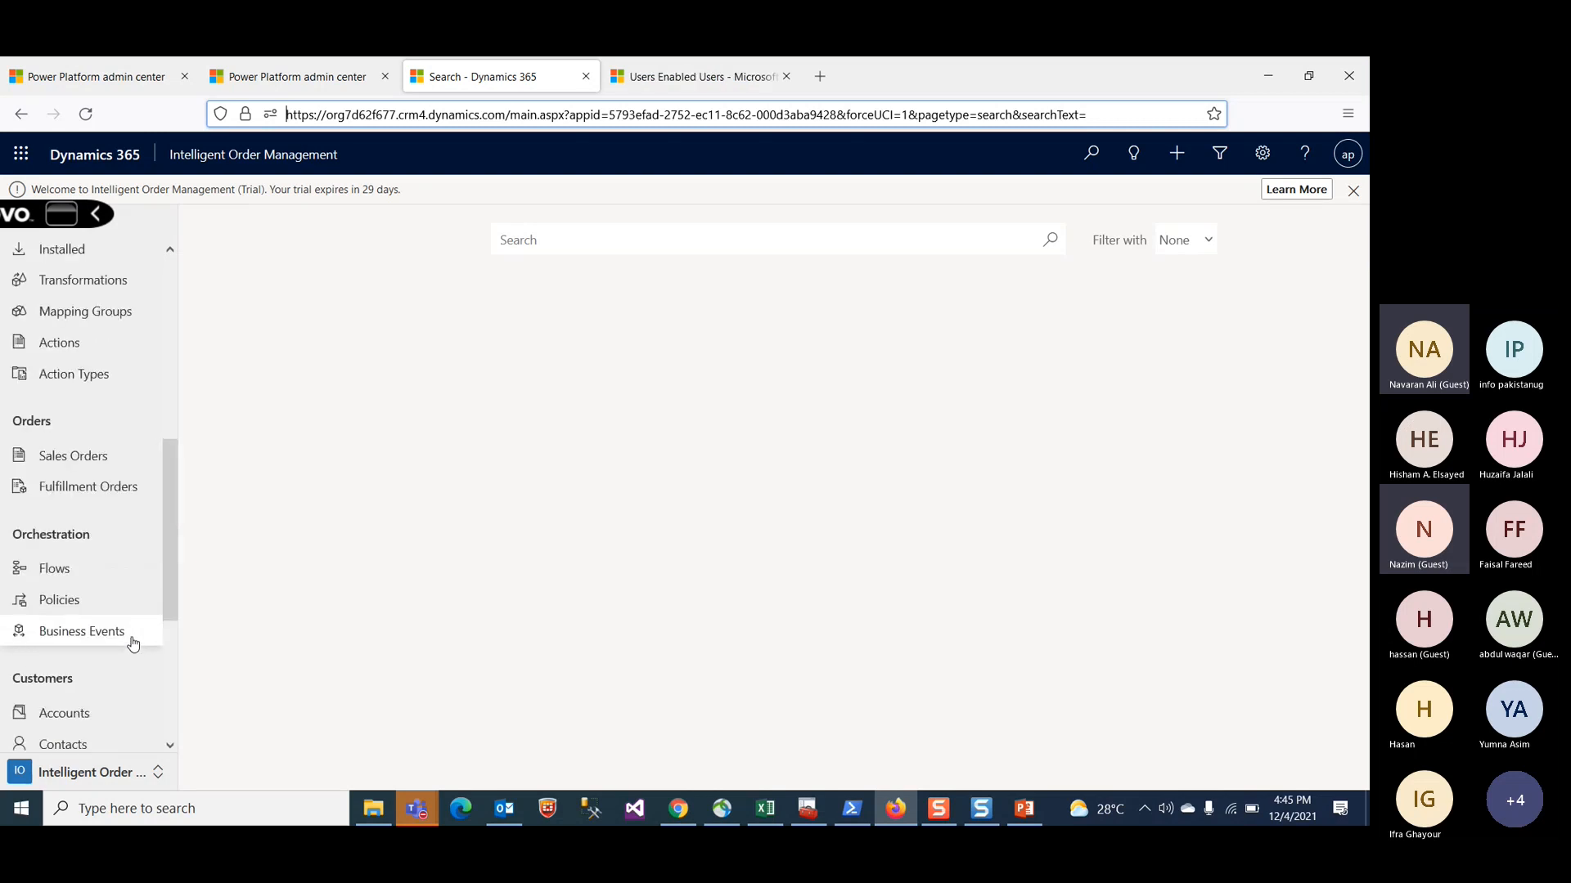
scroll(133, 641, "down", 1)
left_click(87, 618)
left_click(87, 617)
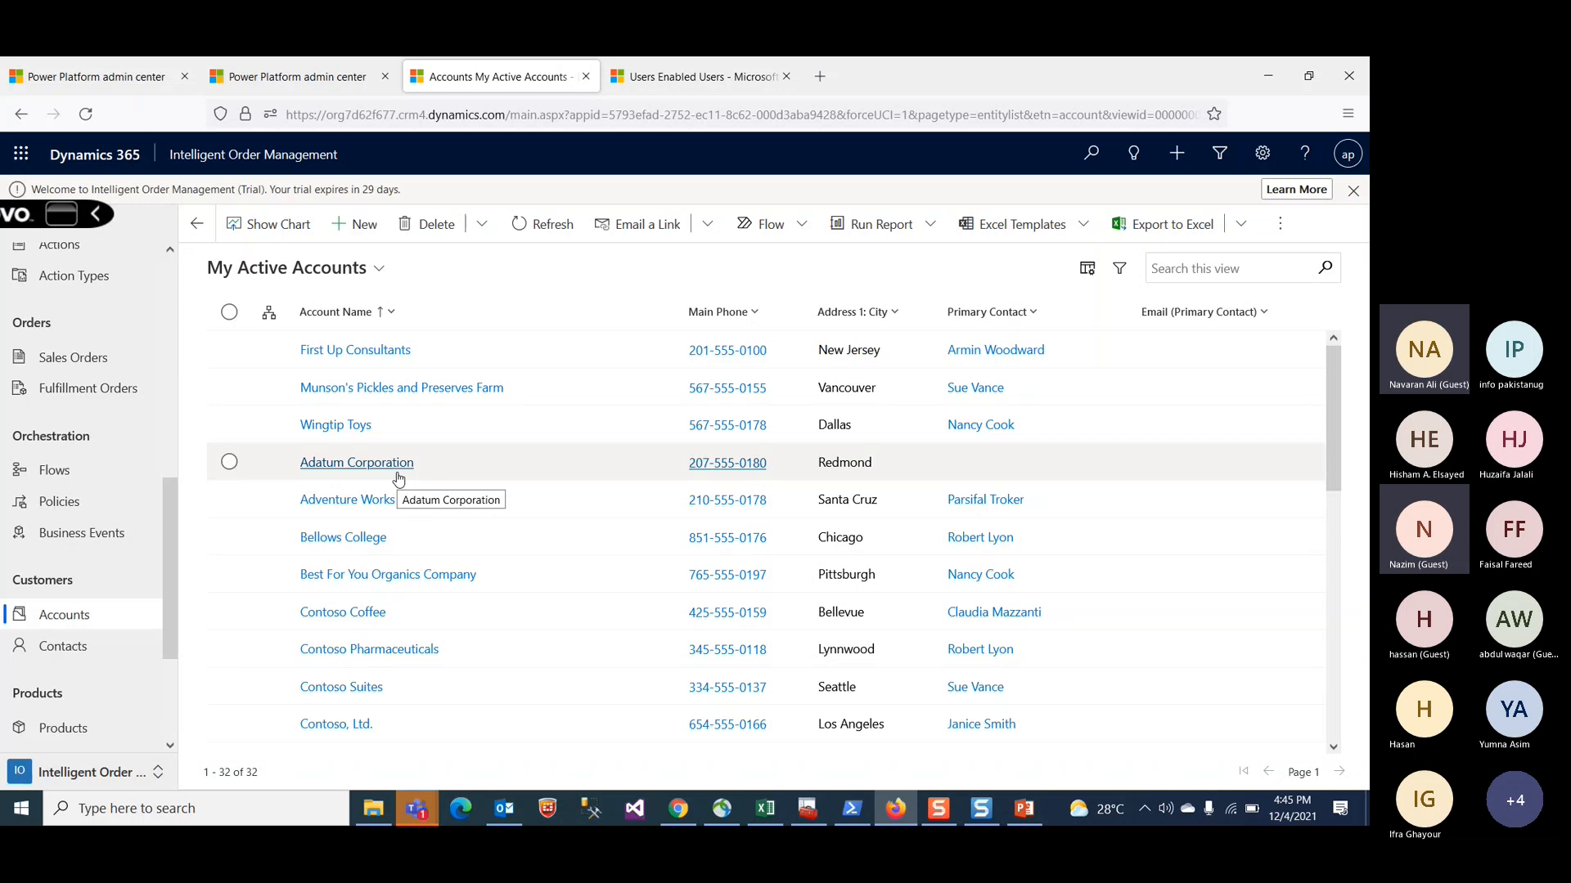
scroll(592, 571, "down", 5)
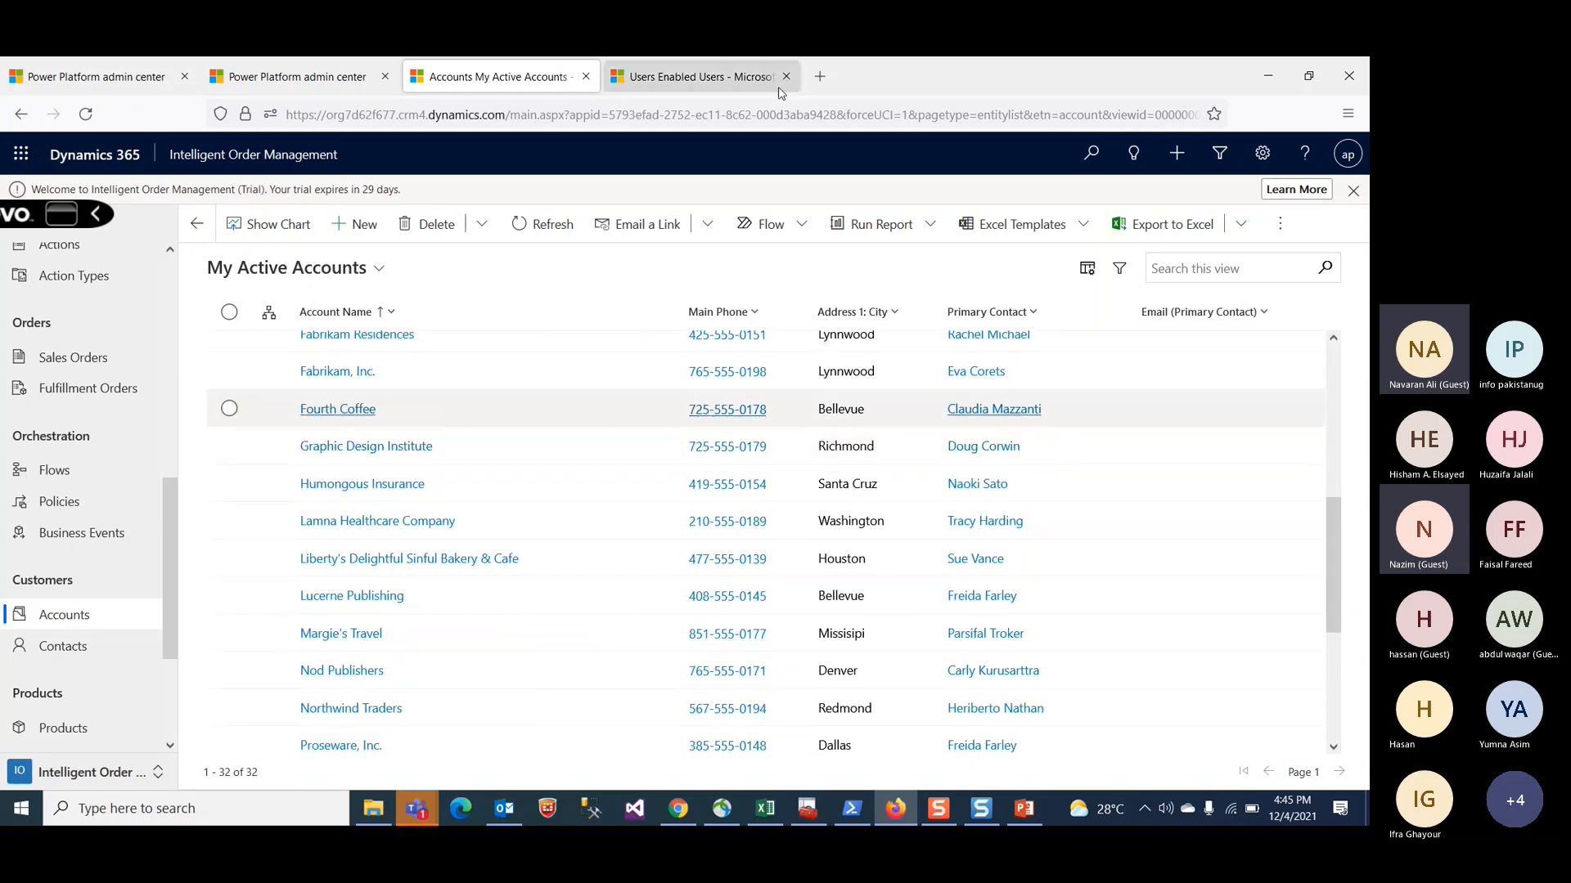
Step: Search the enabled users for *admin* and open the admin user's record
left_click(776, 82)
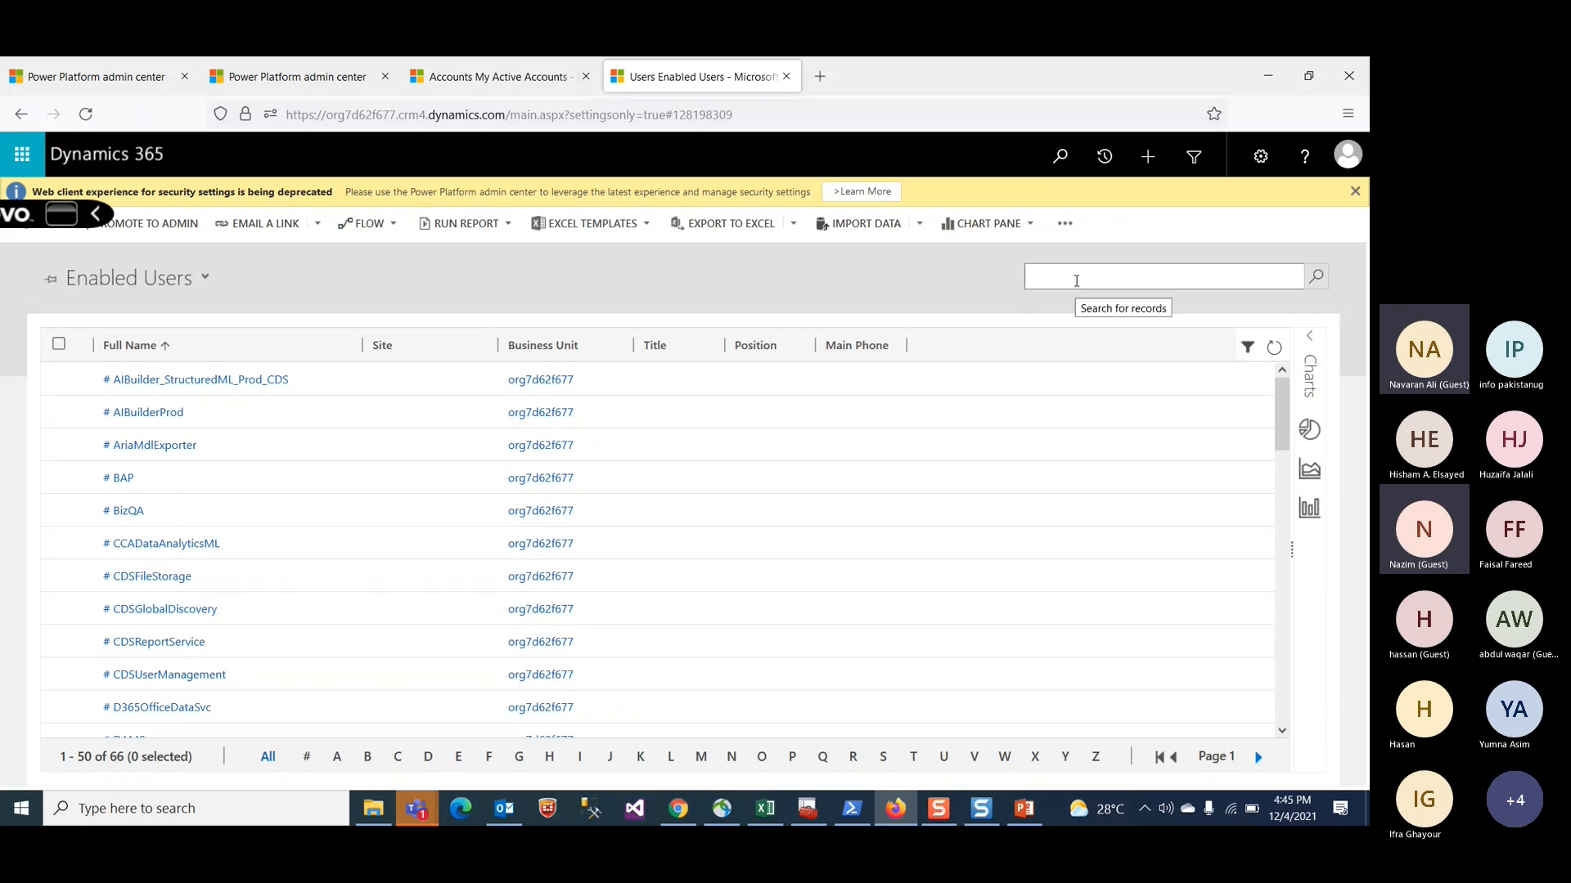
left_click(1077, 280)
type("*admin*")
key("Return")
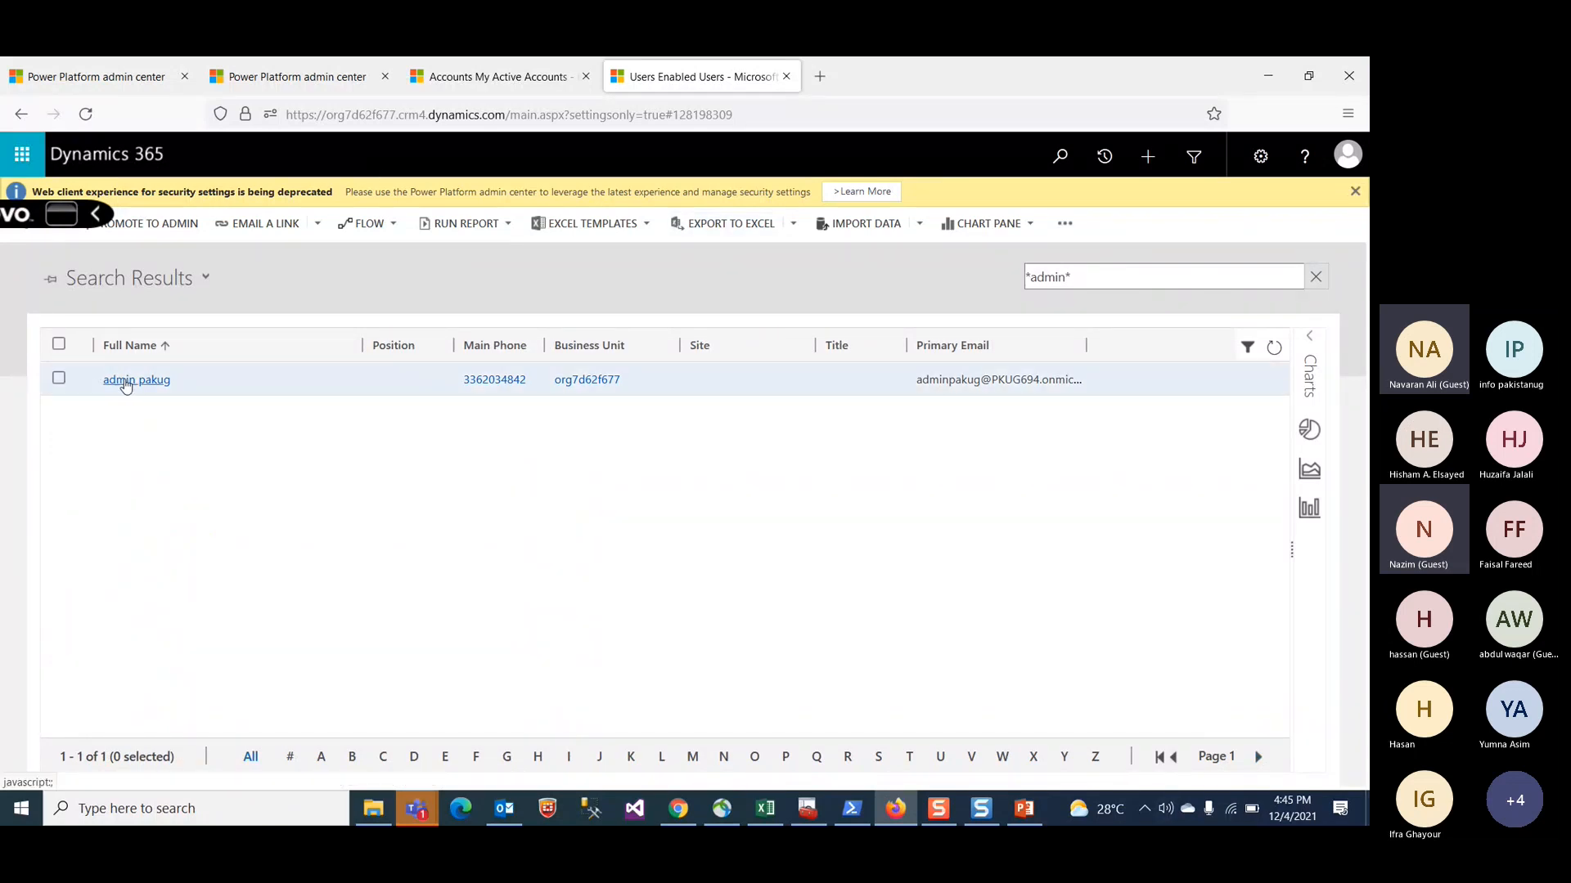
left_click(125, 381)
Step: Duplicate the user tab and open Customize the System from the Customizations settings in the duplicate
right_click(702, 77)
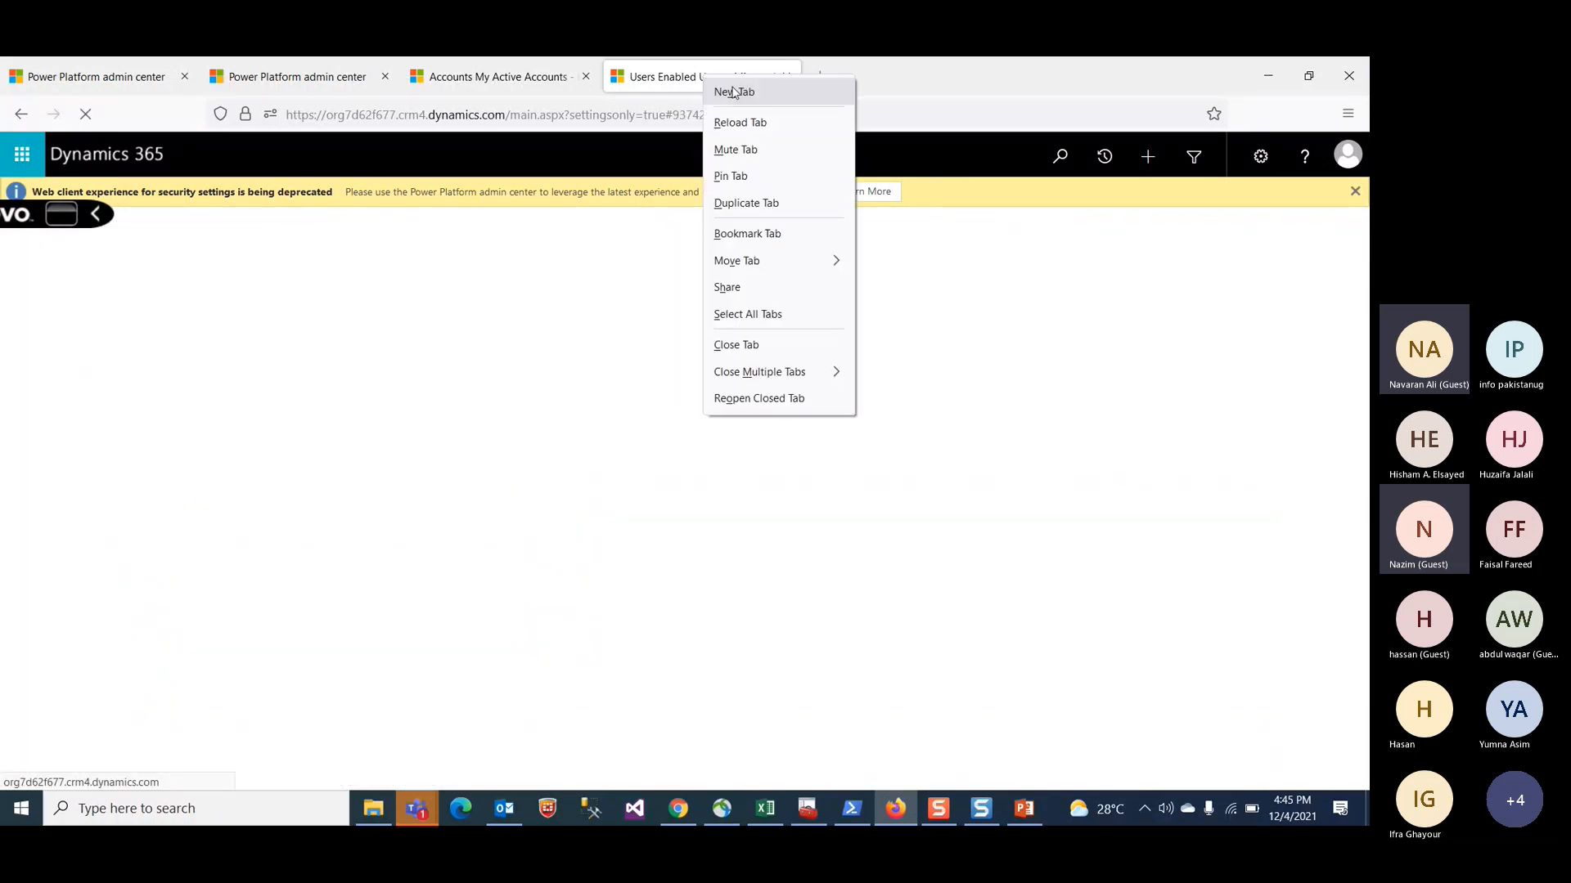
left_click(744, 203)
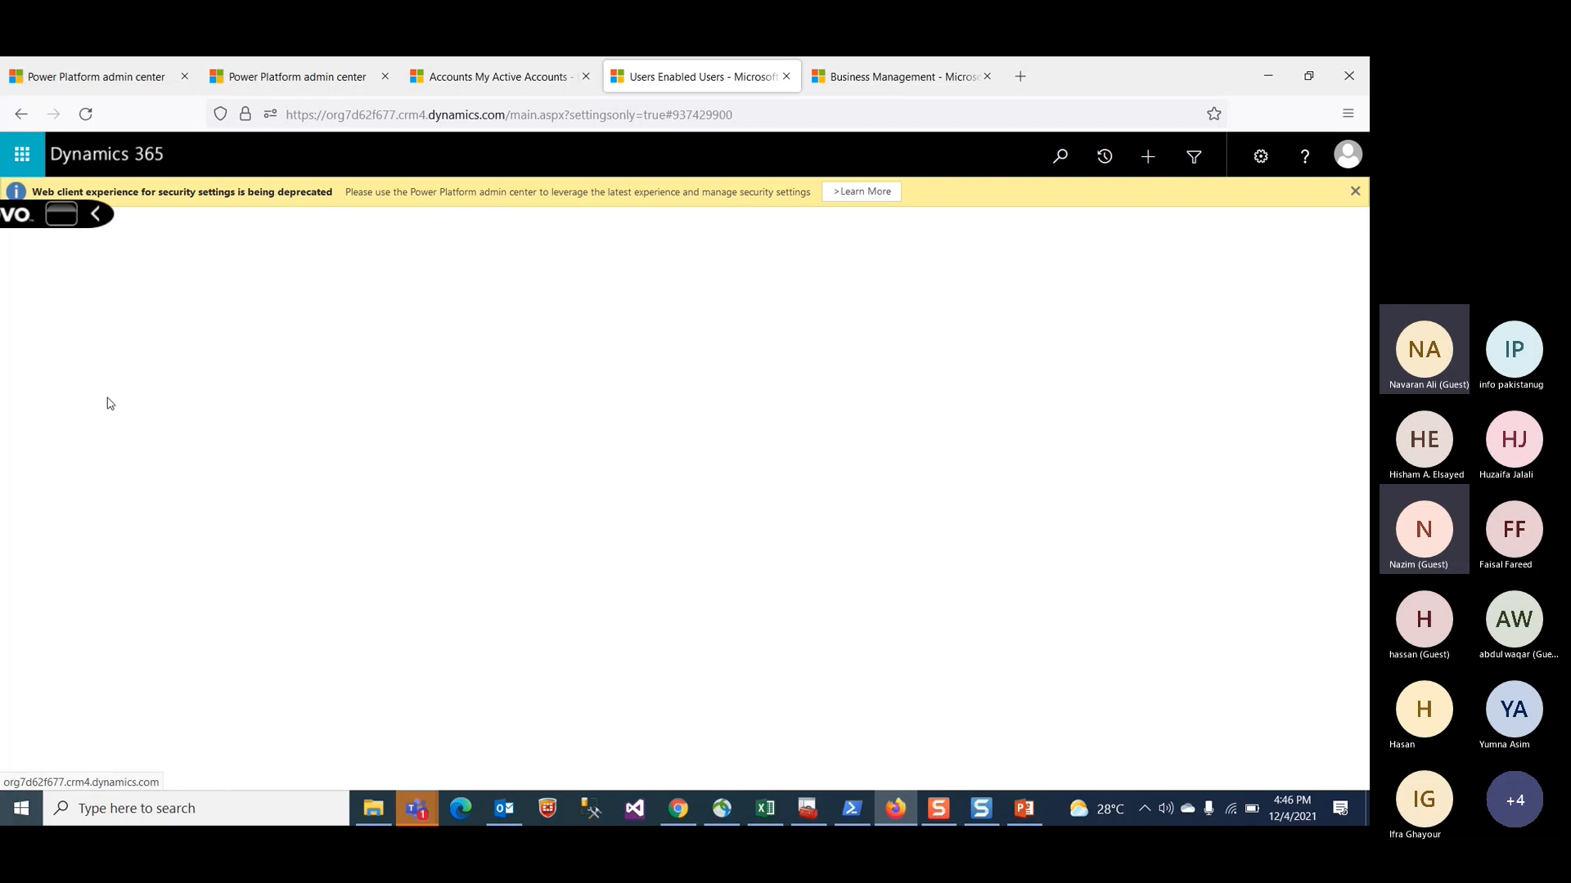
left_click(883, 75)
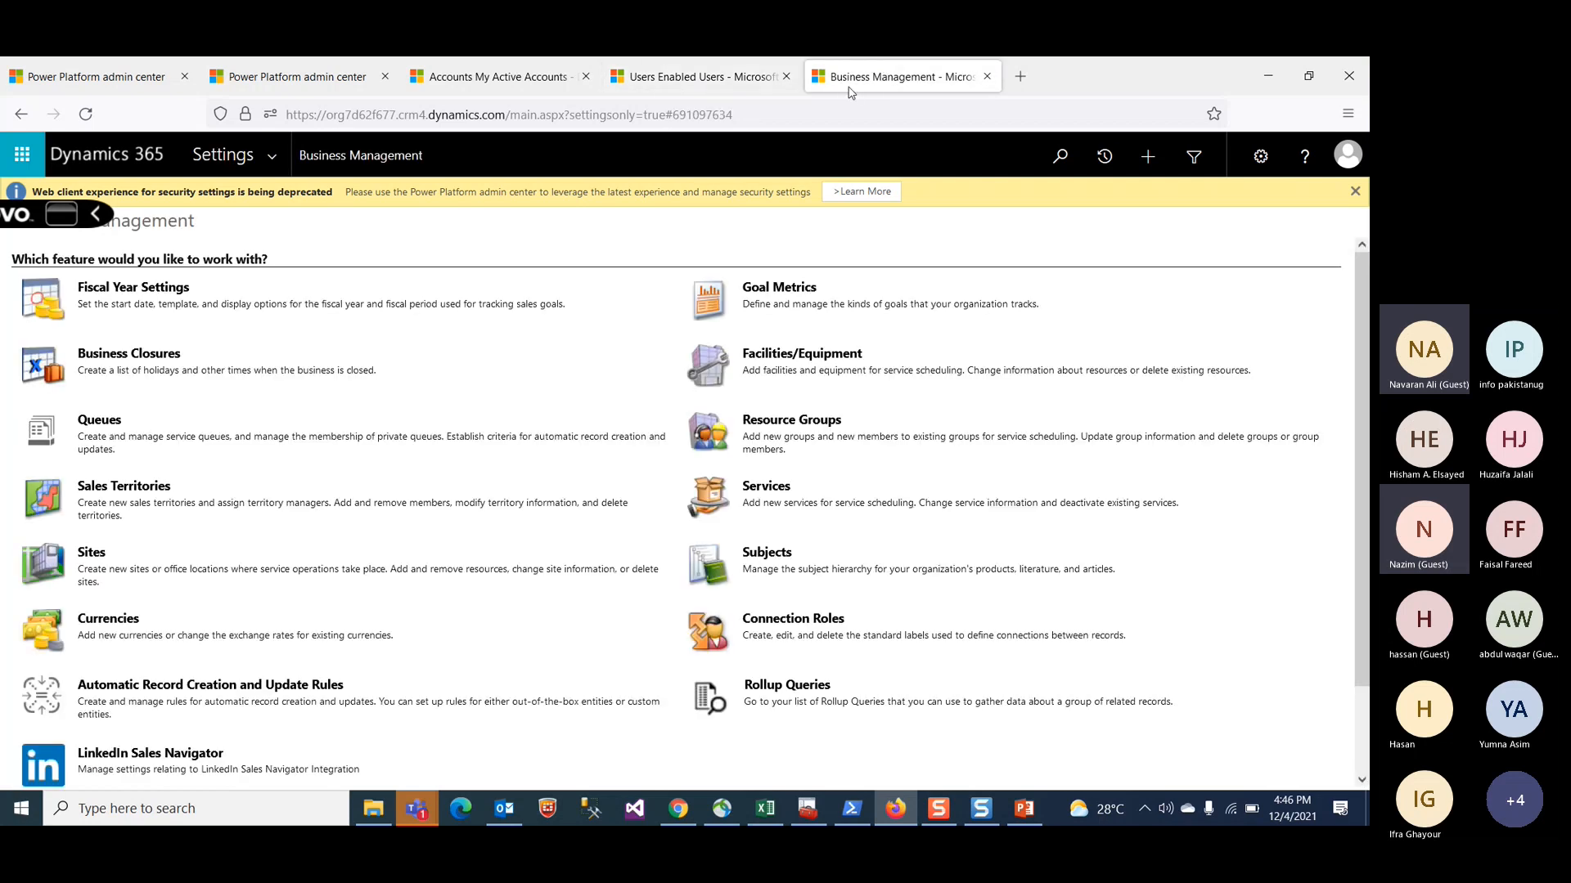
scroll(416, 351, "down", 2)
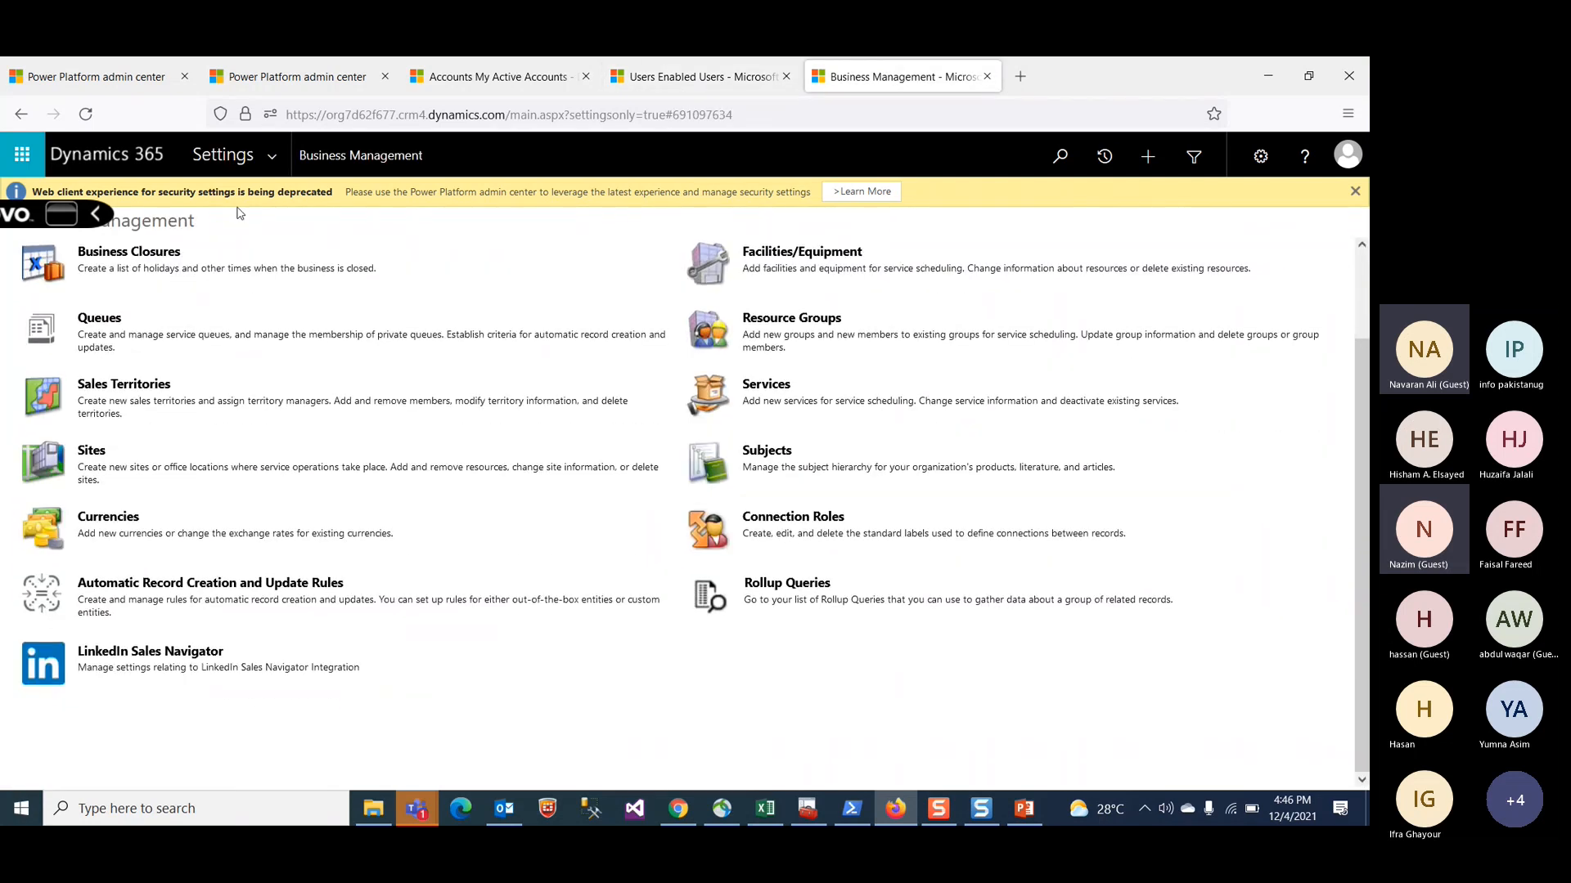
left_click(277, 157)
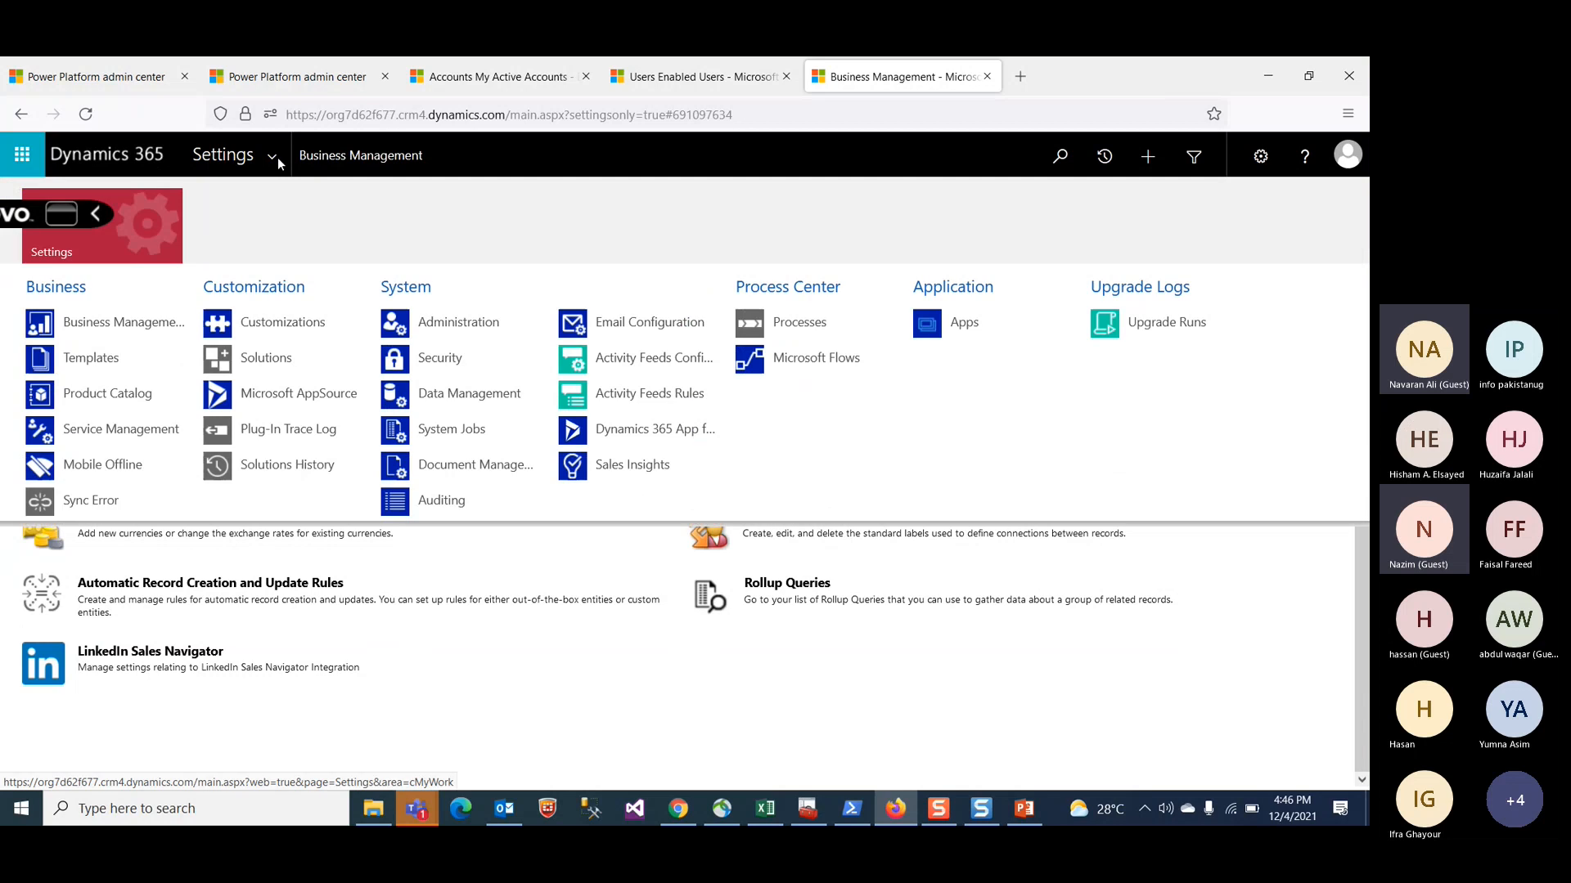
left_click(288, 324)
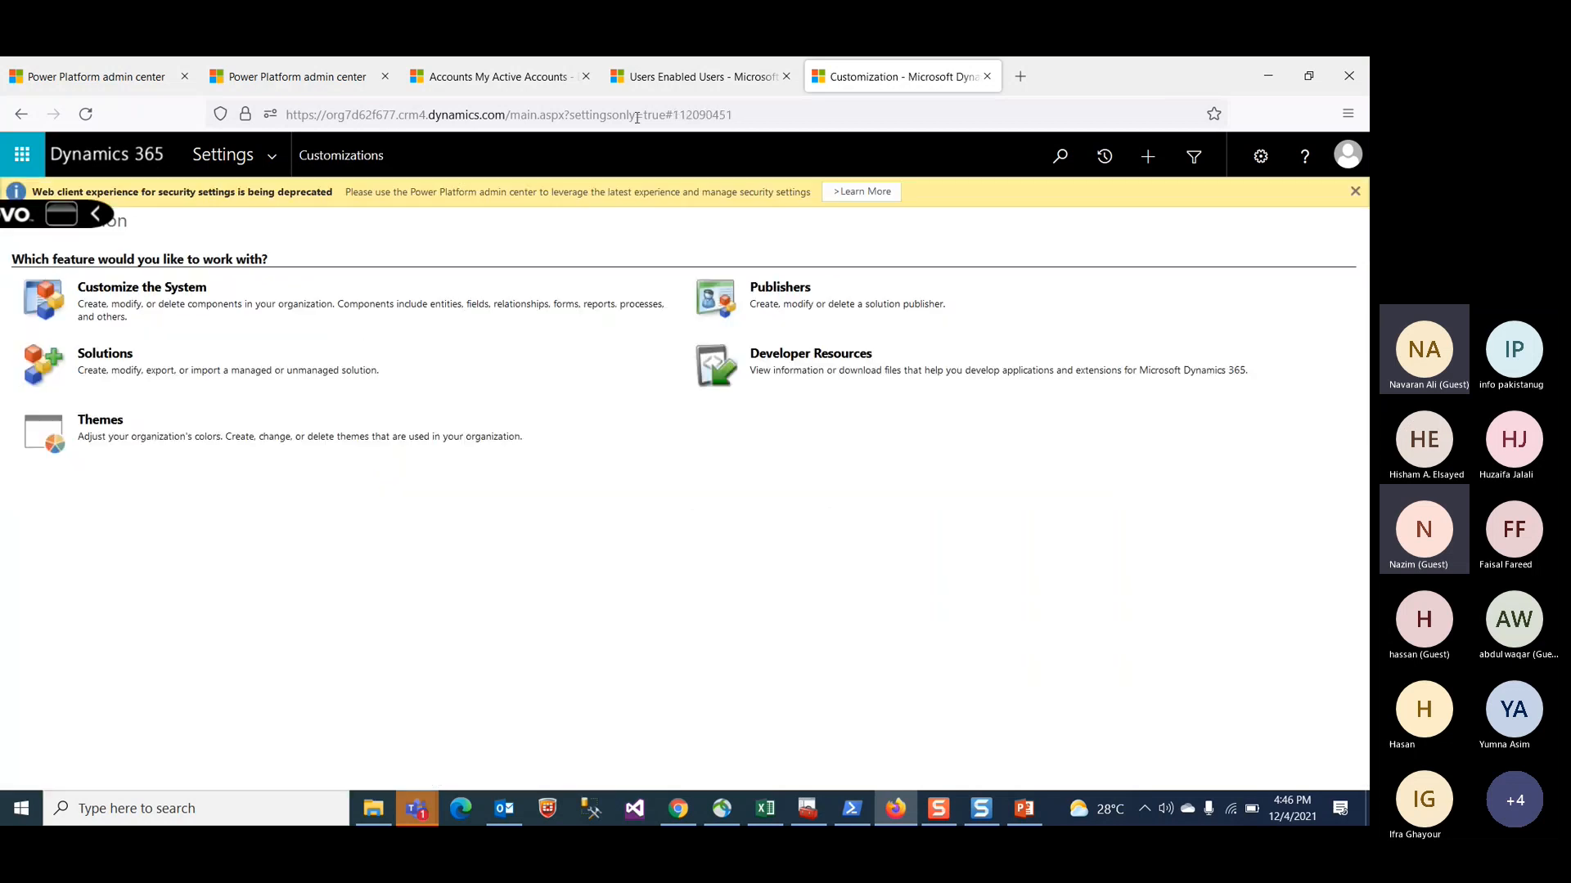
left_click(171, 292)
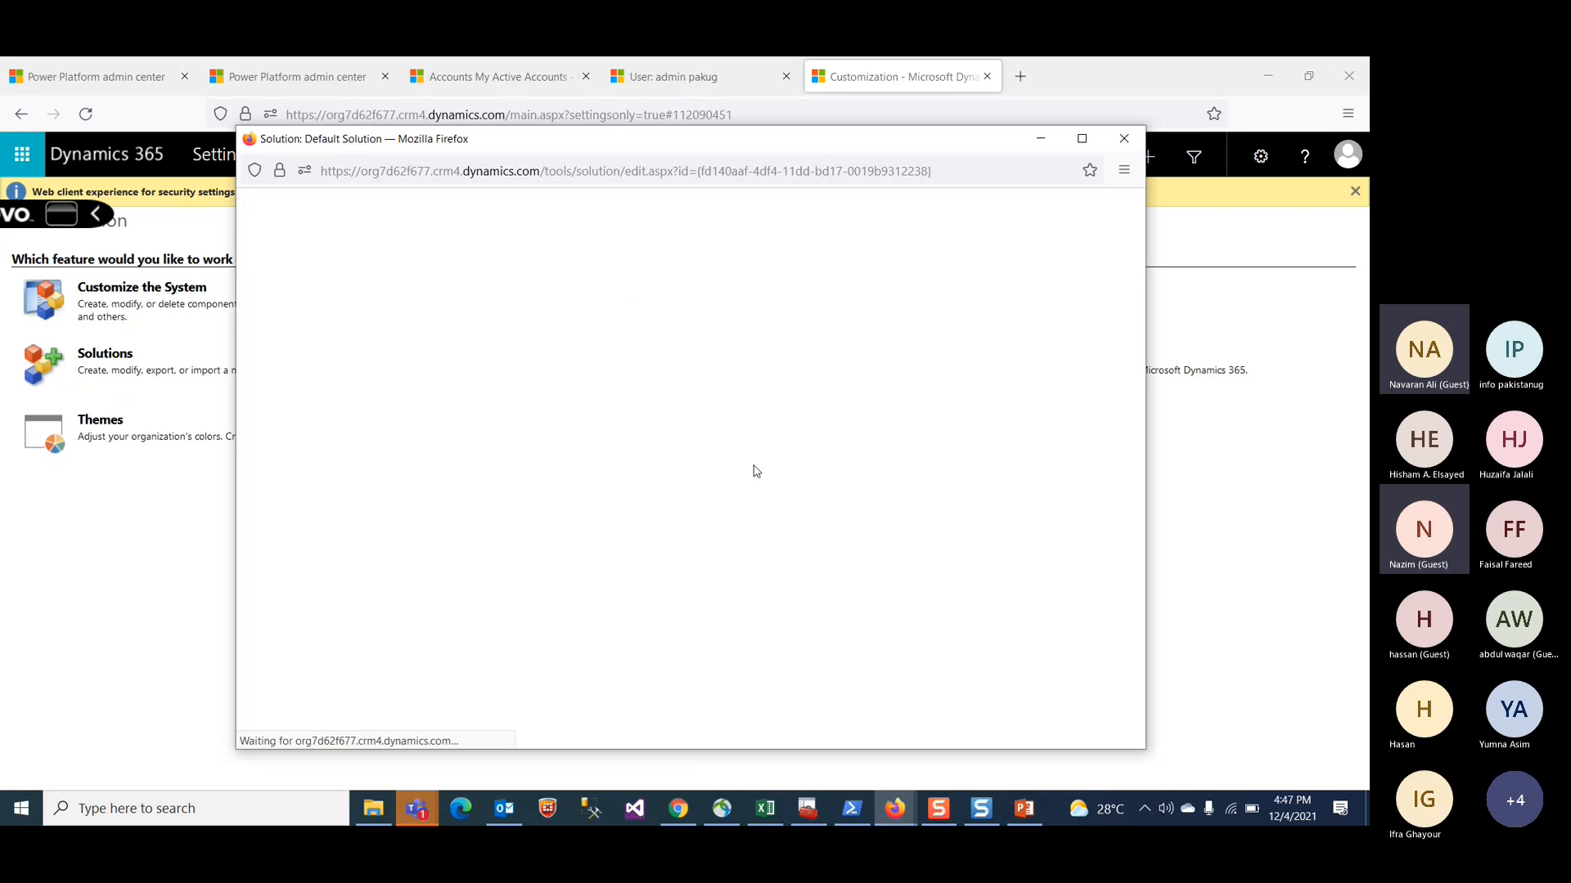
Step: Review the admin user's record, including its user information, teams and queue details
left_click(690, 85)
left_click(689, 79)
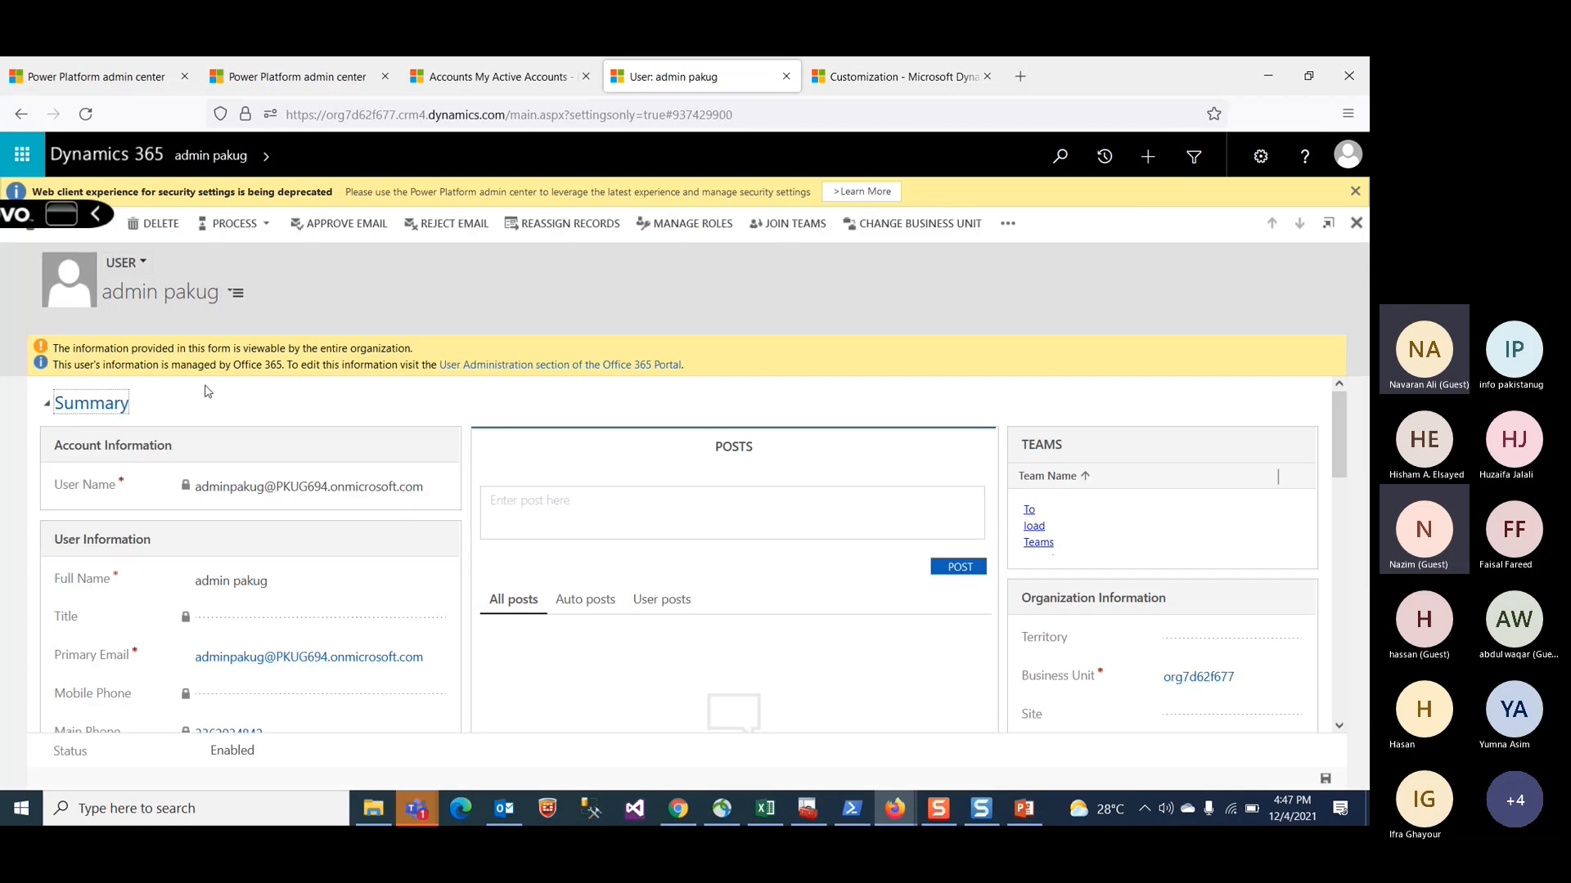
scroll(1148, 479, "down", 3)
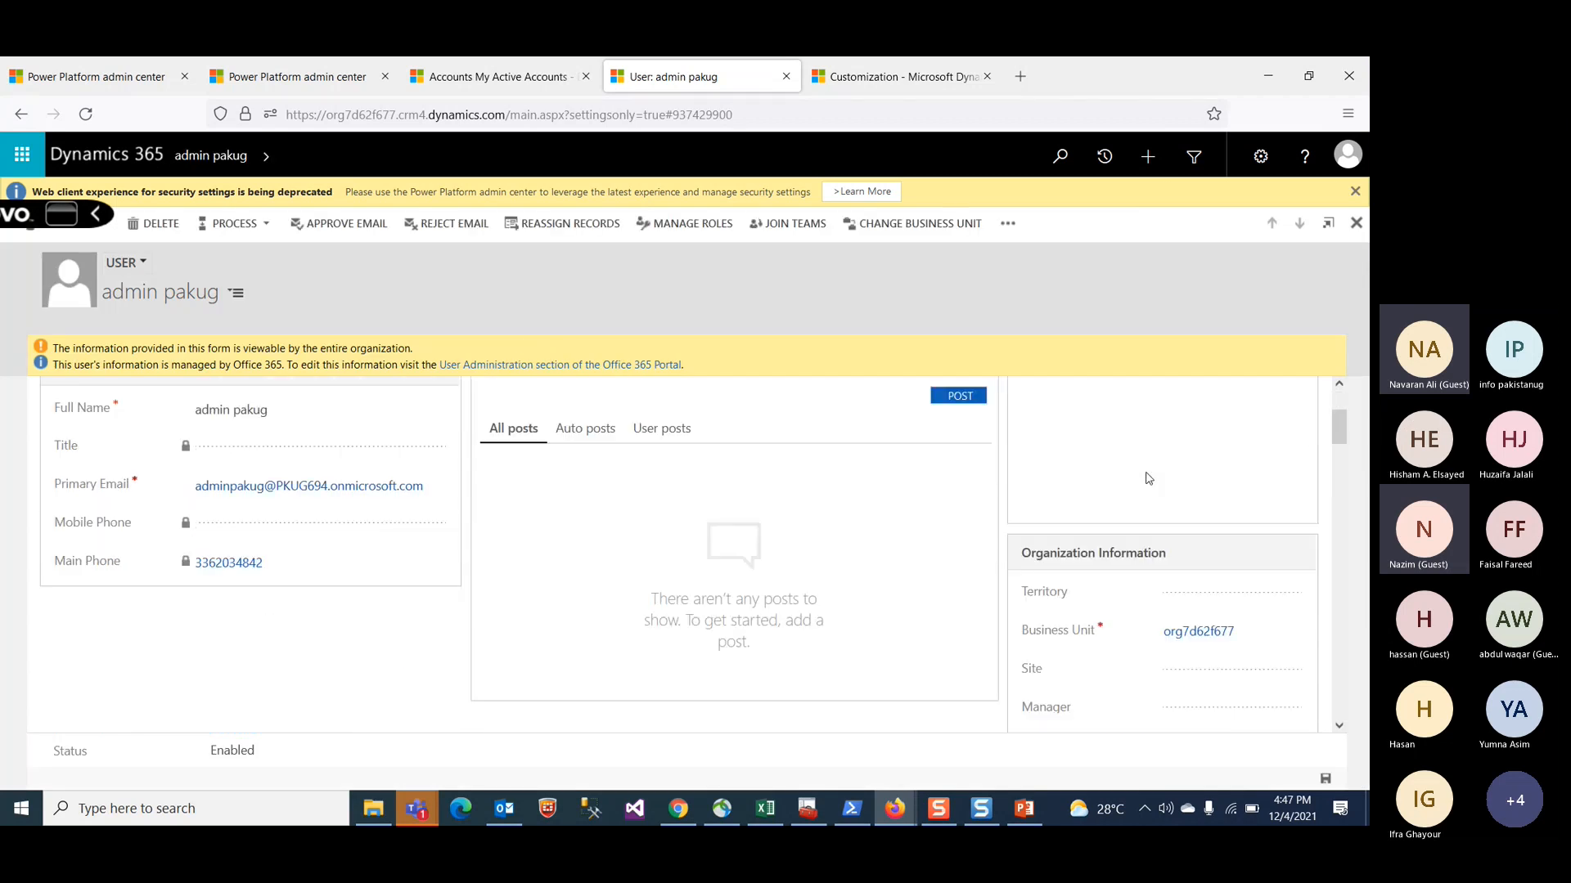
scroll(1148, 478, "up", 3)
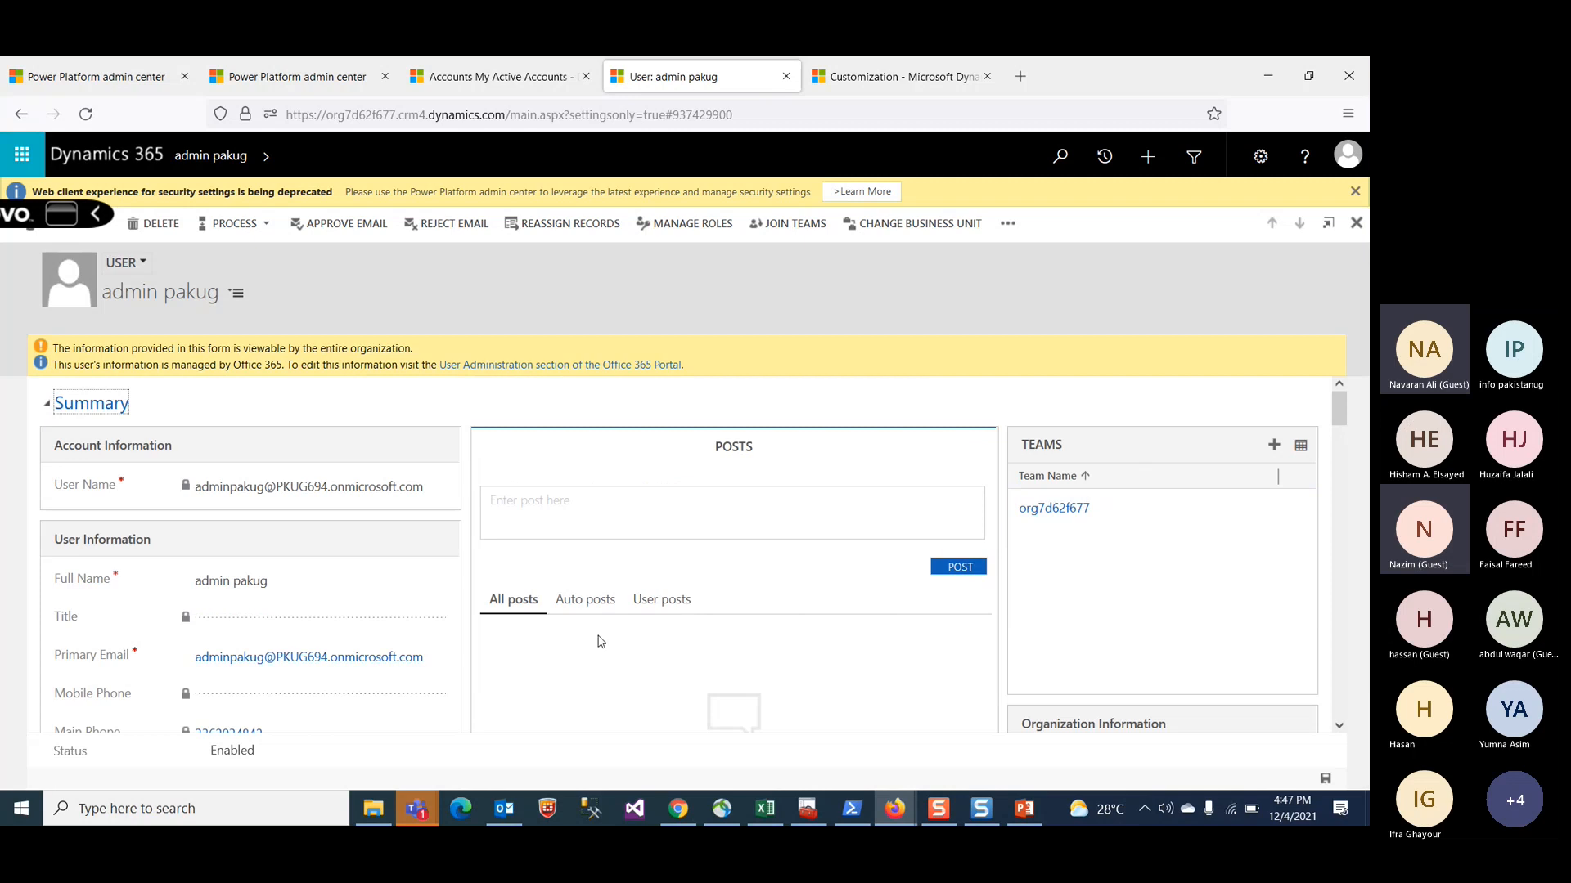
scroll(601, 643, "down", 10)
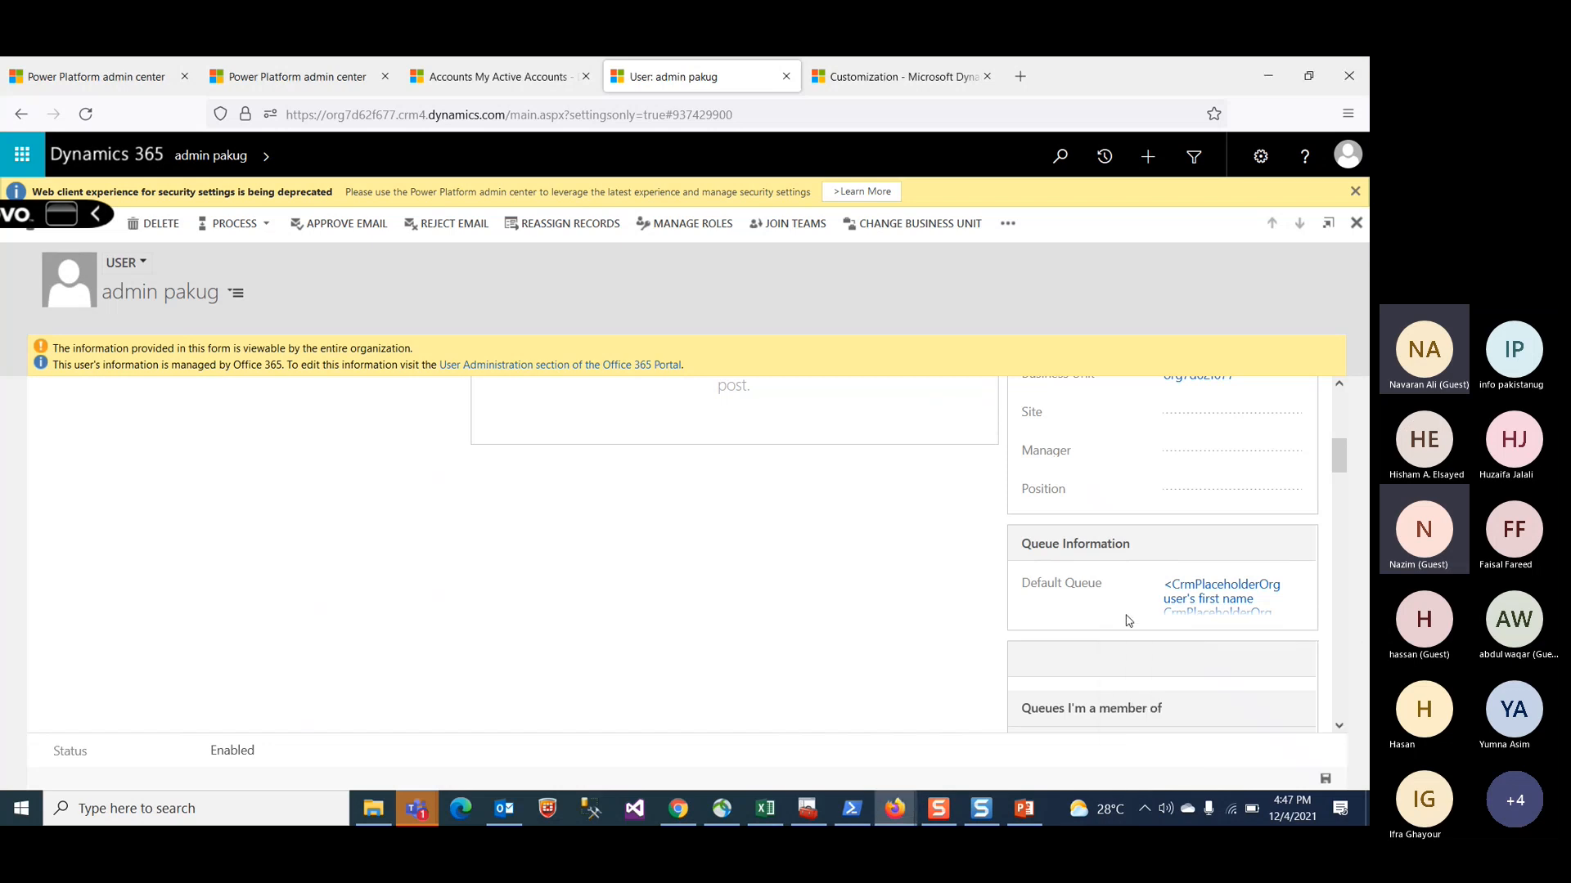
scroll(1127, 617, "down", 4)
scroll(1129, 621, "down", 1)
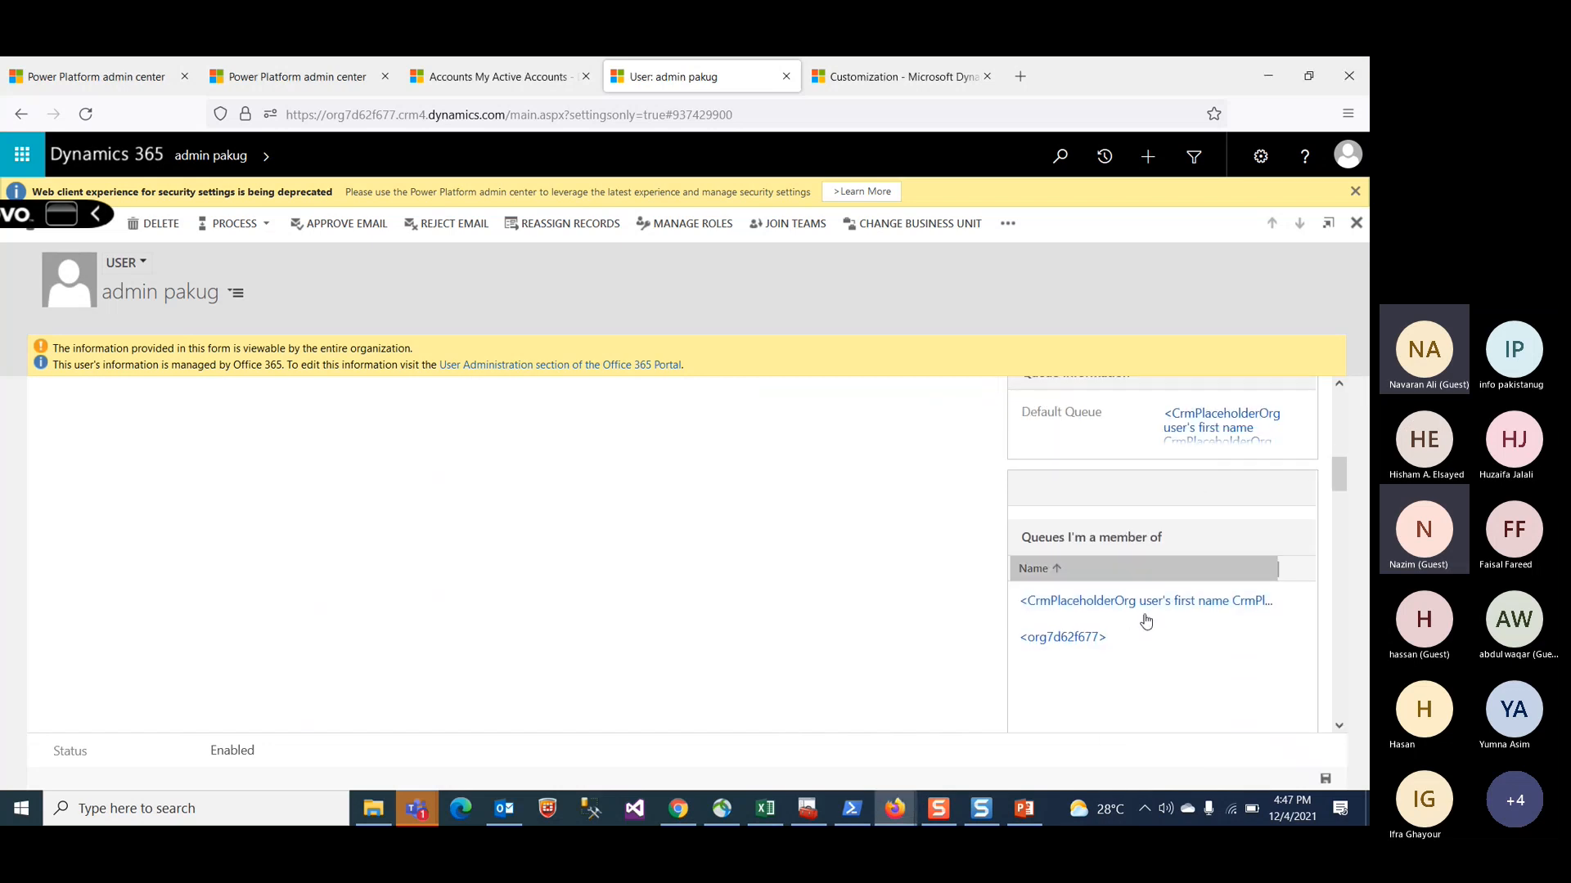
scroll(1132, 653, "down", 3)
scroll(1132, 654, "up", 6)
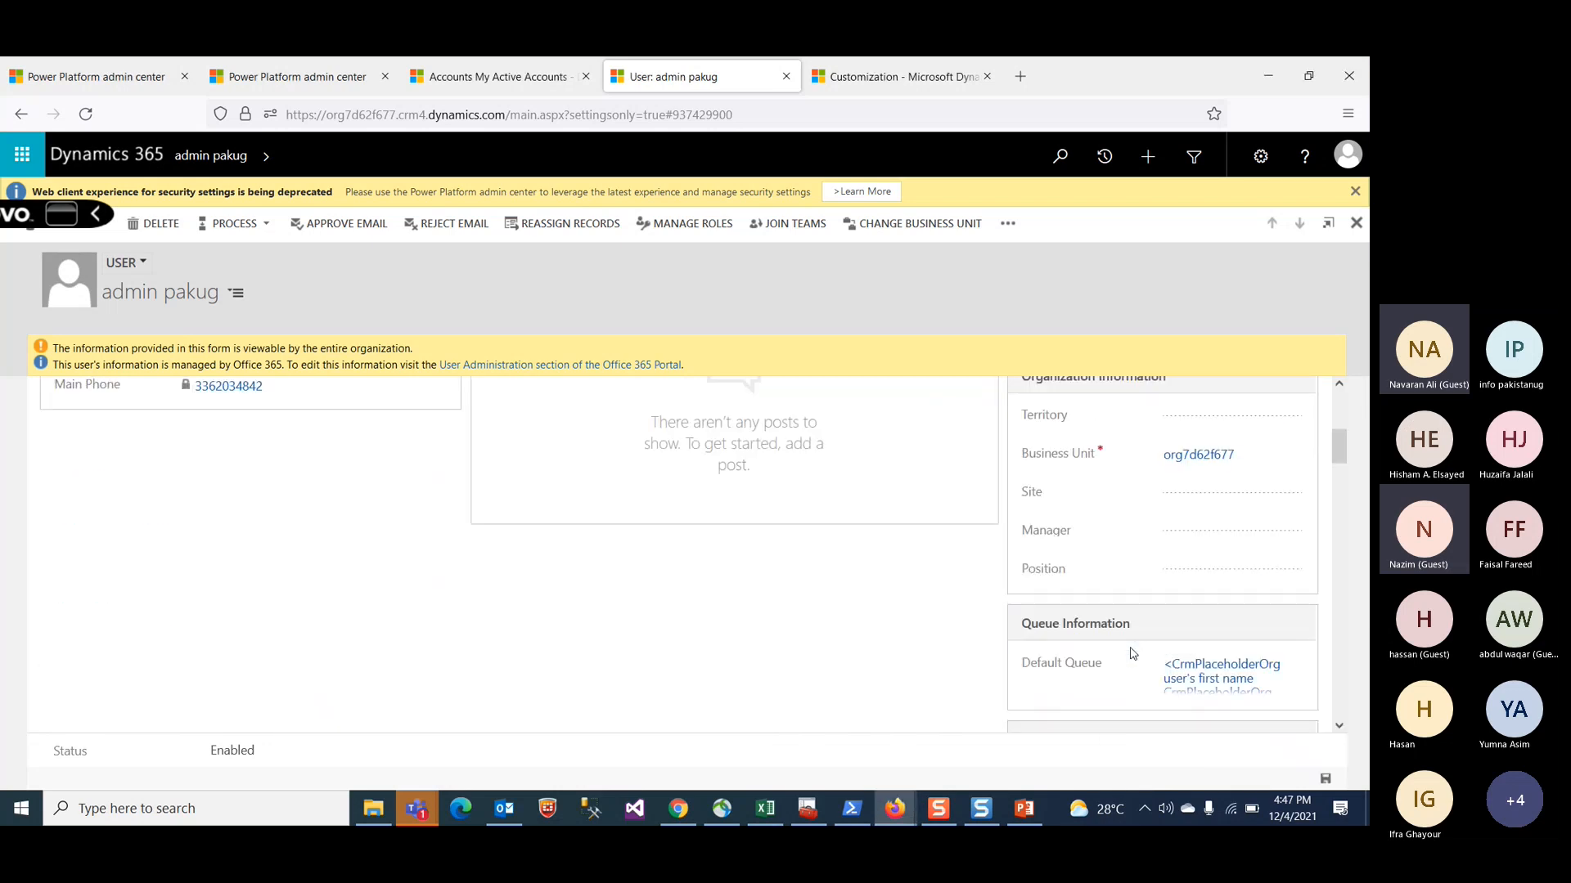
scroll(1132, 654, "up", 4)
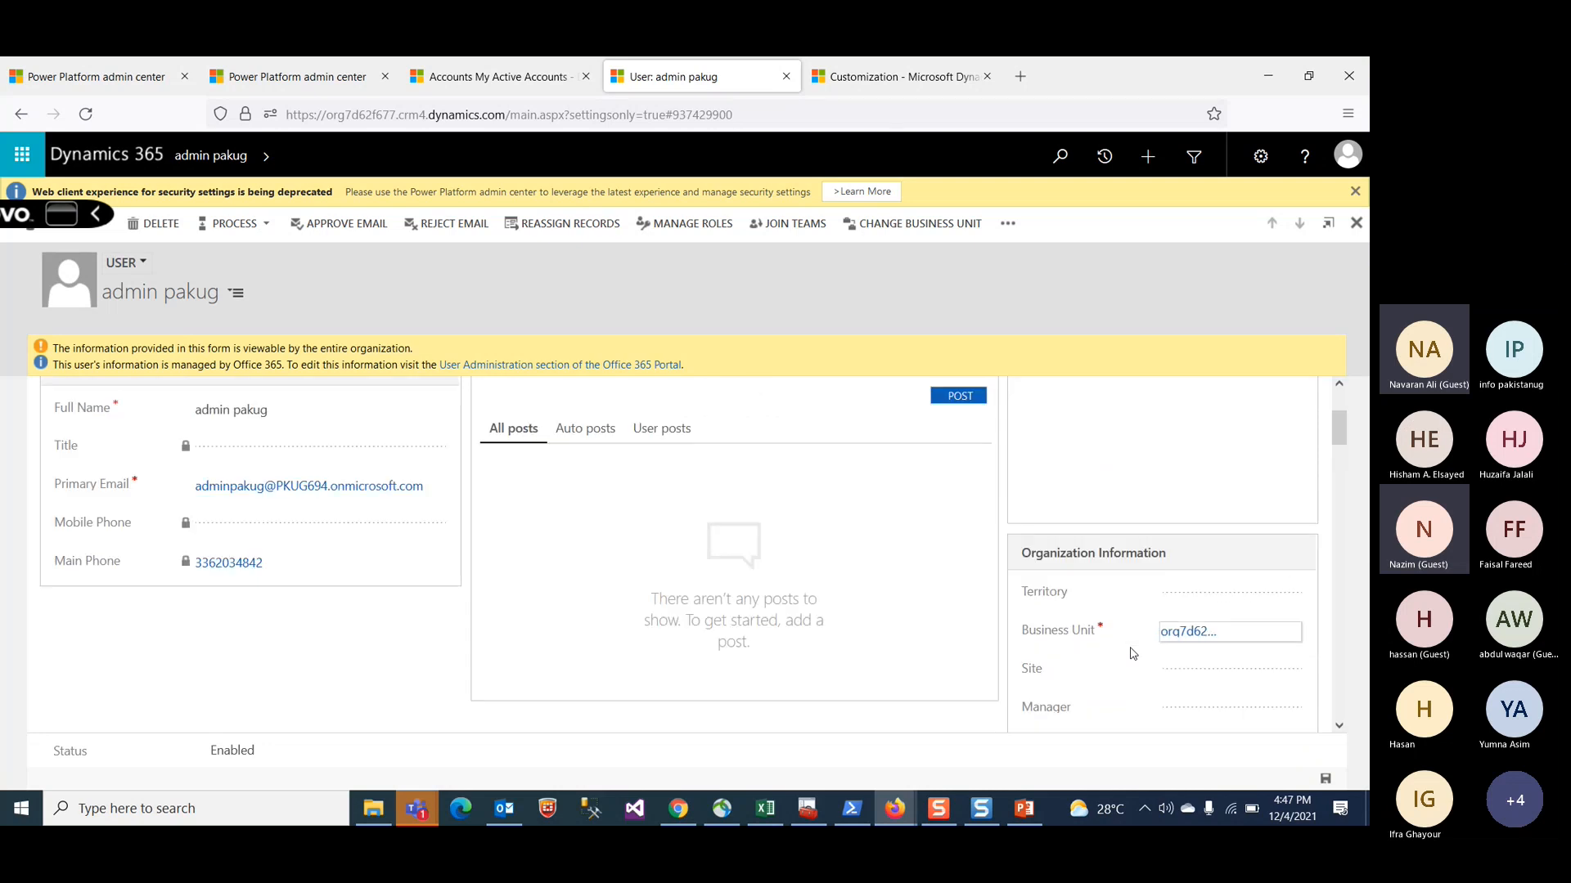
scroll(1131, 651, "up", 2)
scroll(1130, 651, "down", 2)
scroll(397, 544, "up", 2)
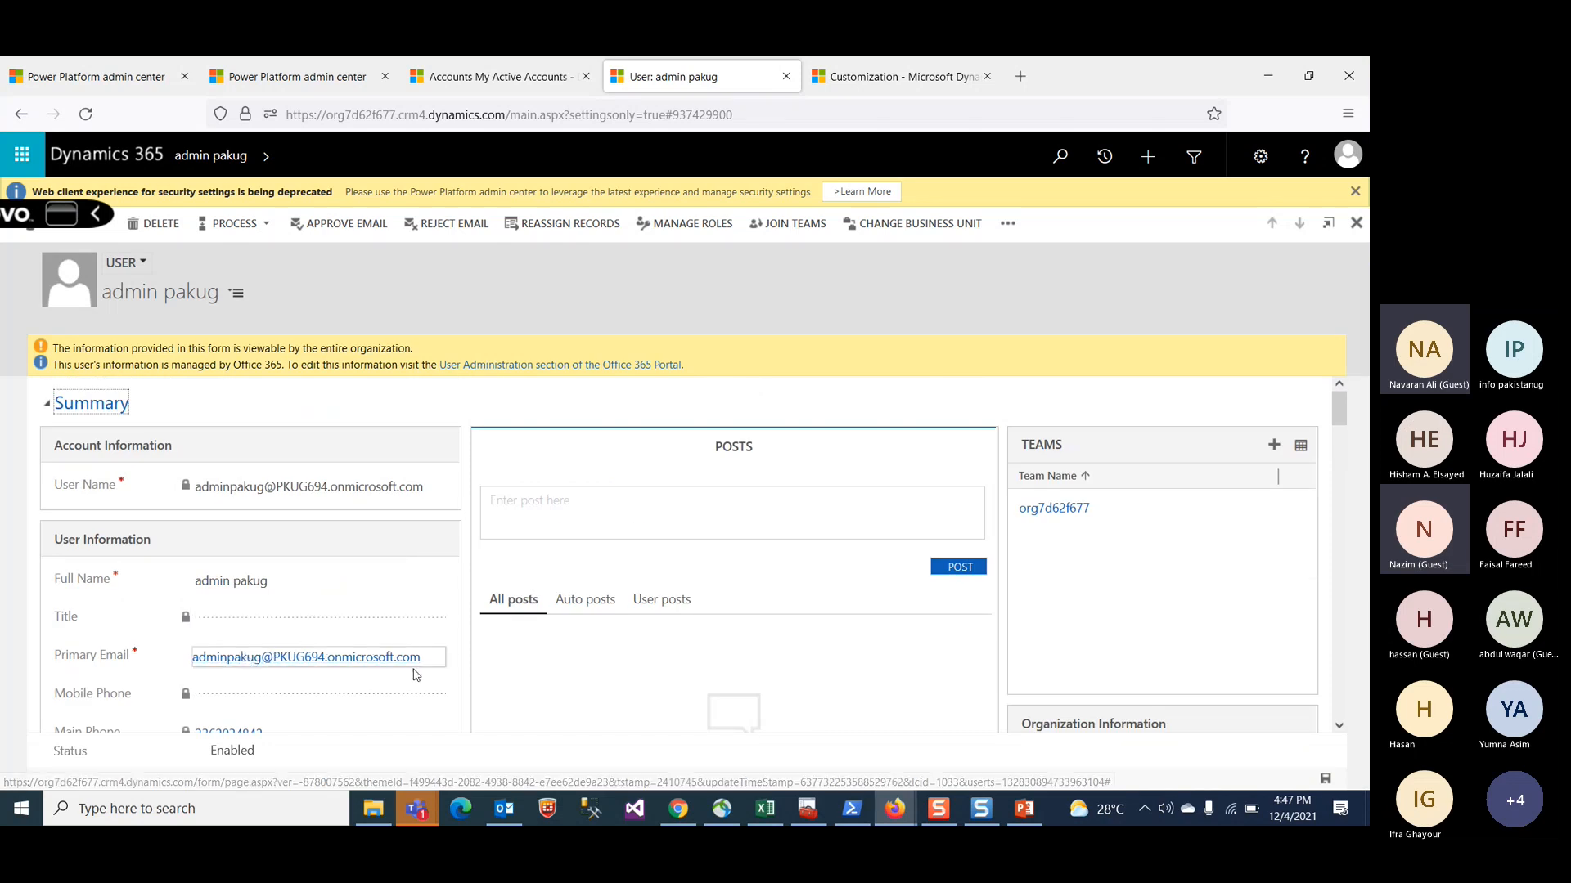
scroll(487, 659, "down", 6)
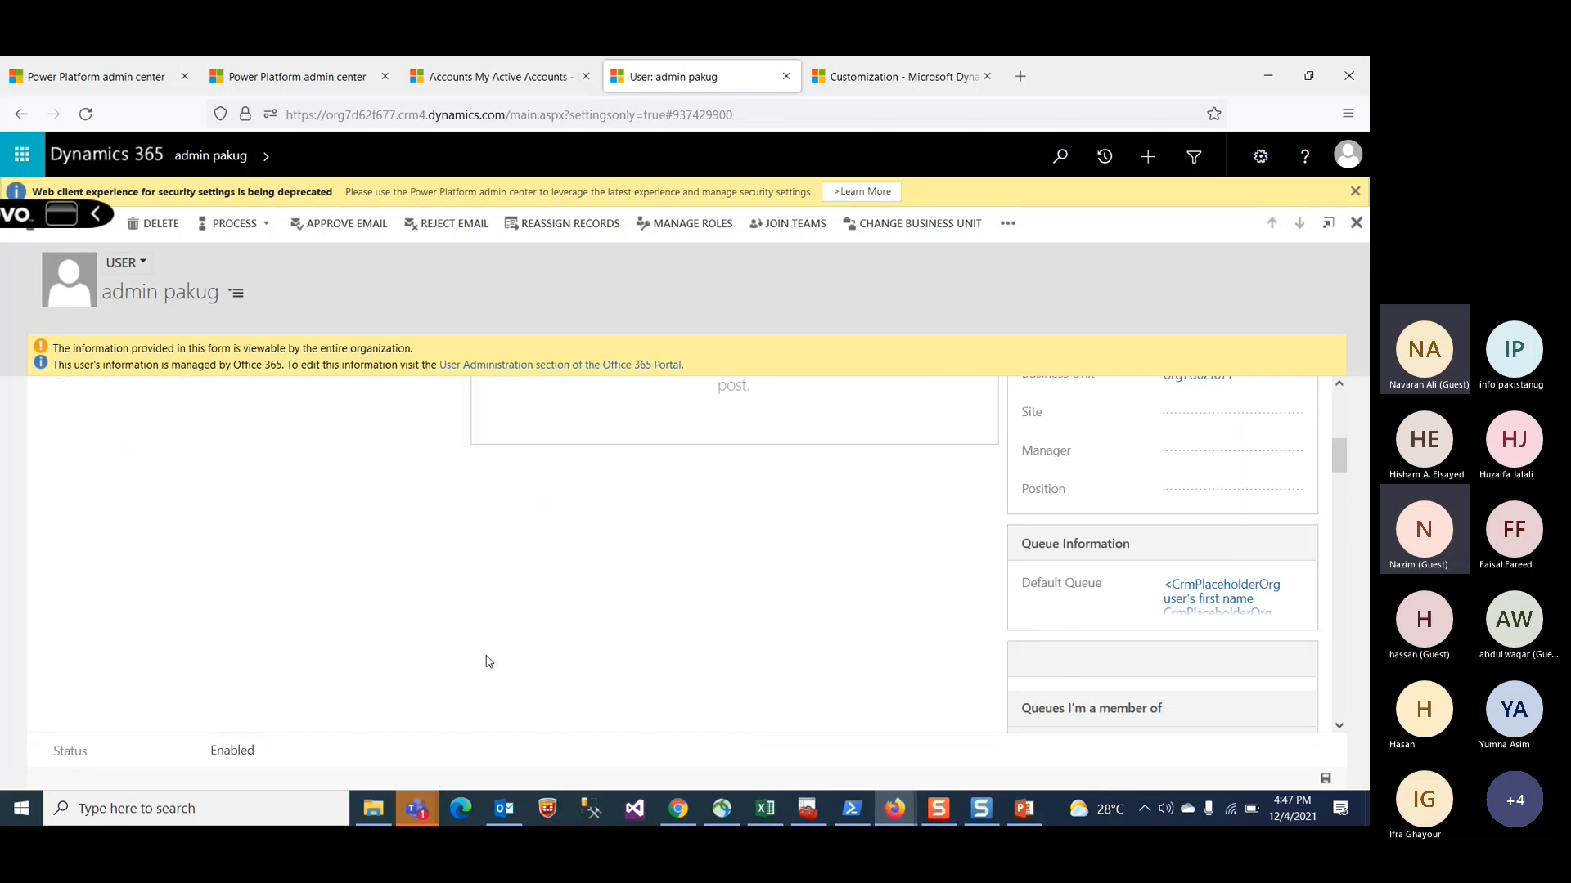
scroll(488, 661, "up", 6)
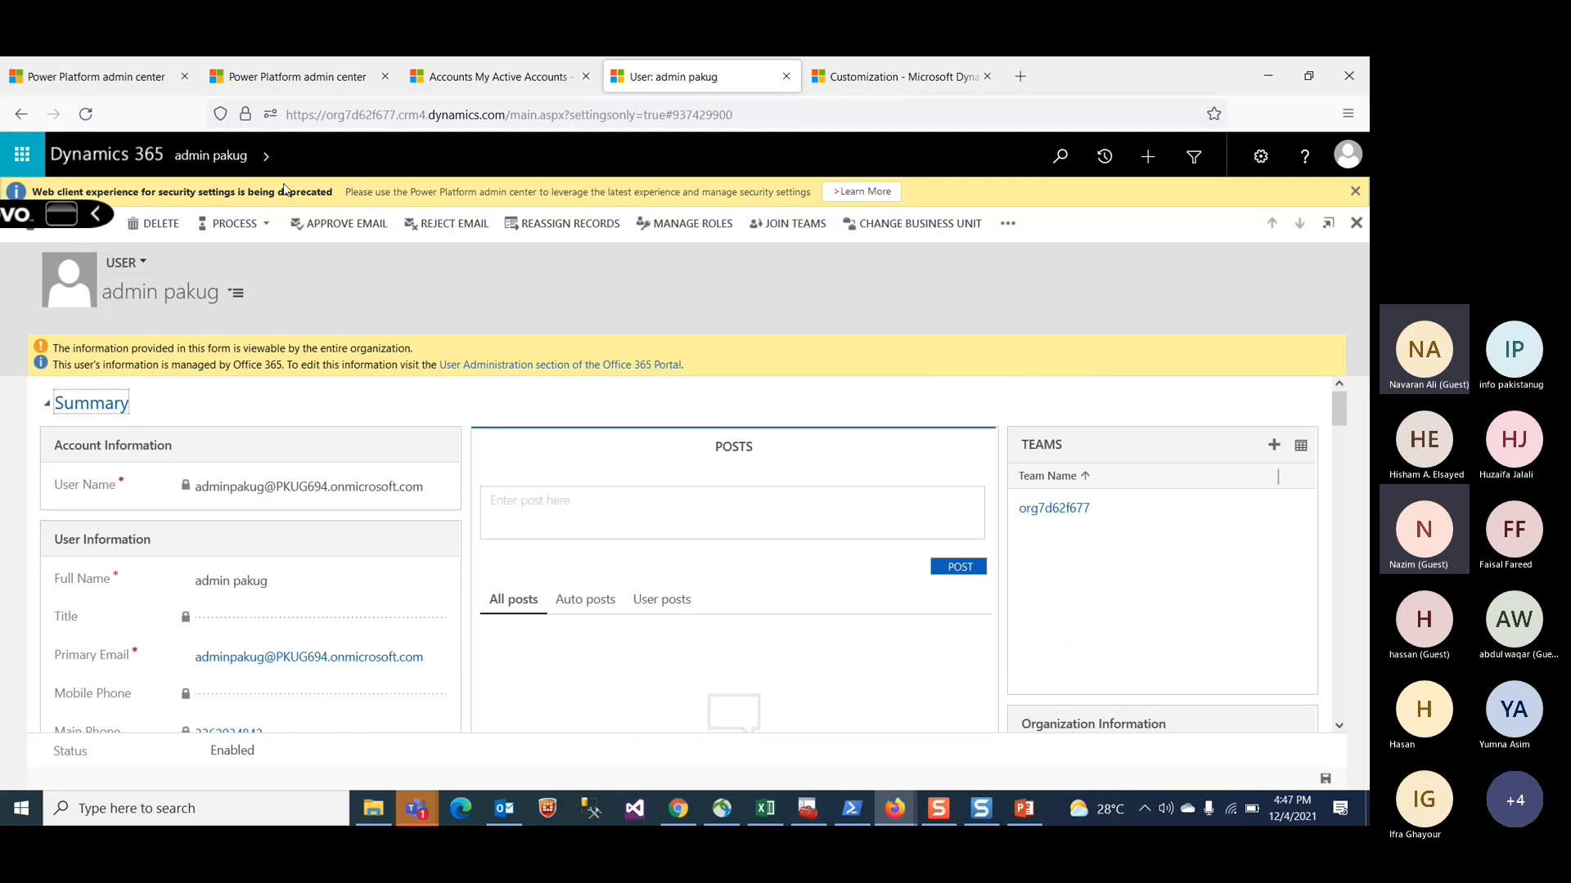
Step: Open the admin user's security roles view and start Manage Roles
left_click(268, 156)
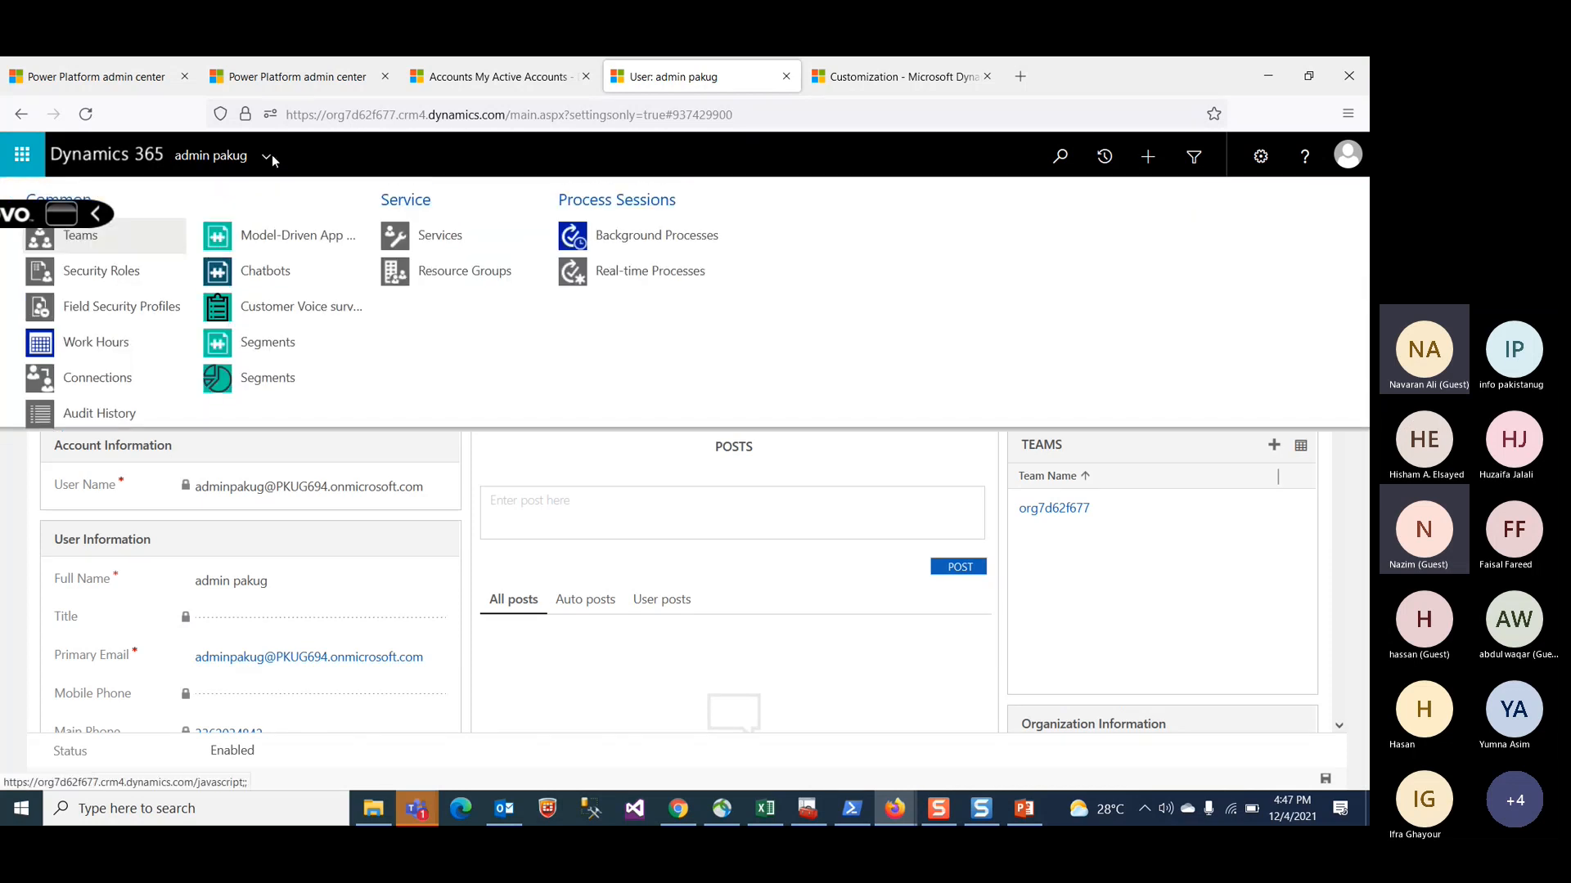
left_click(157, 284)
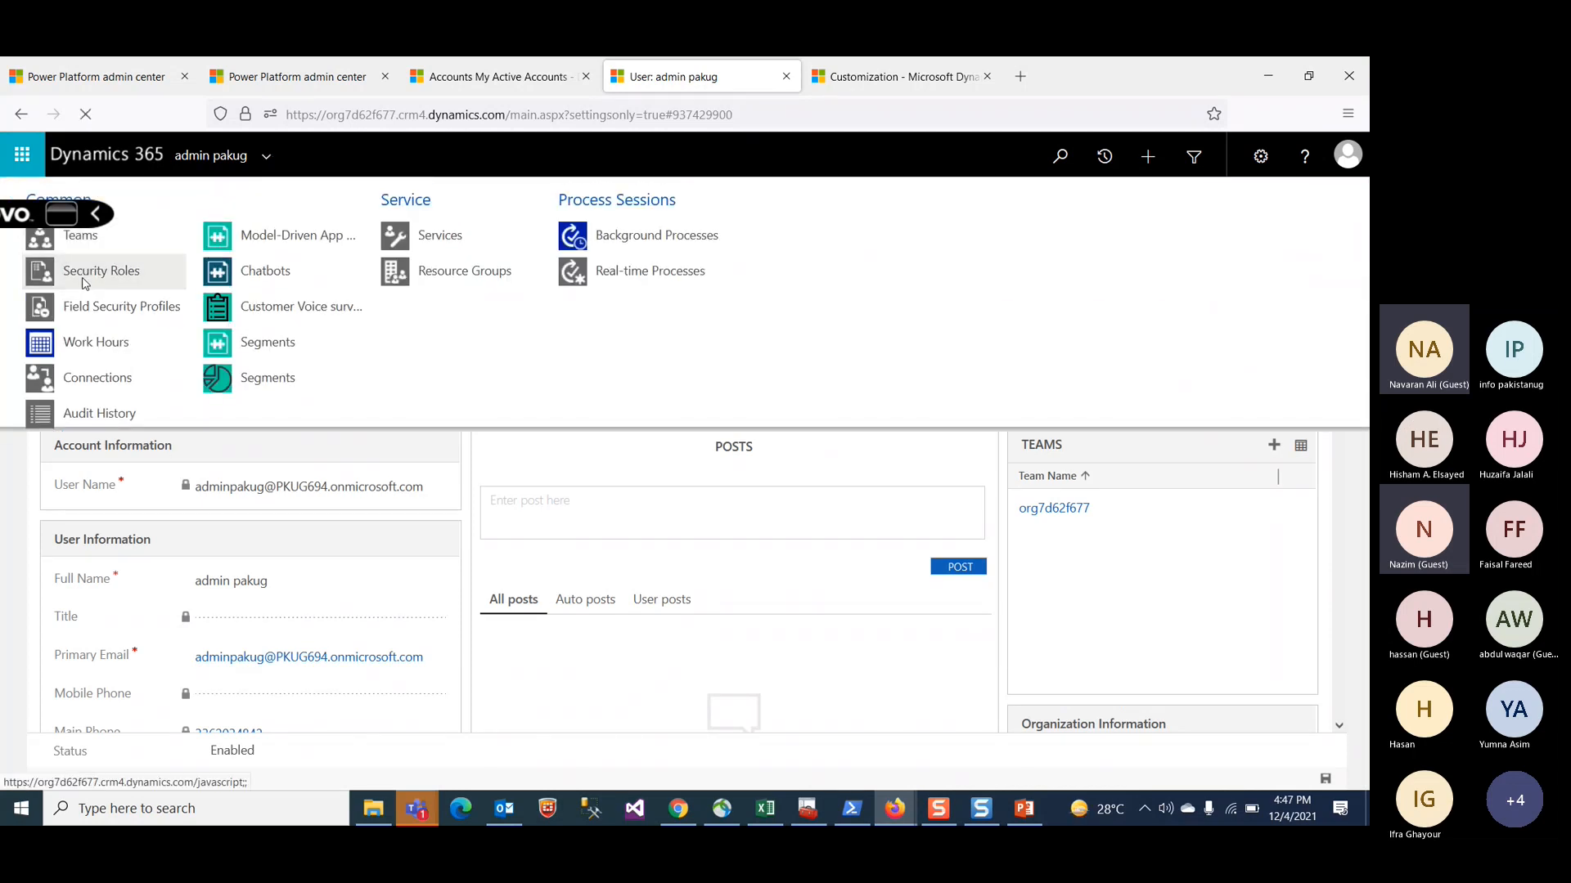
left_click(267, 158)
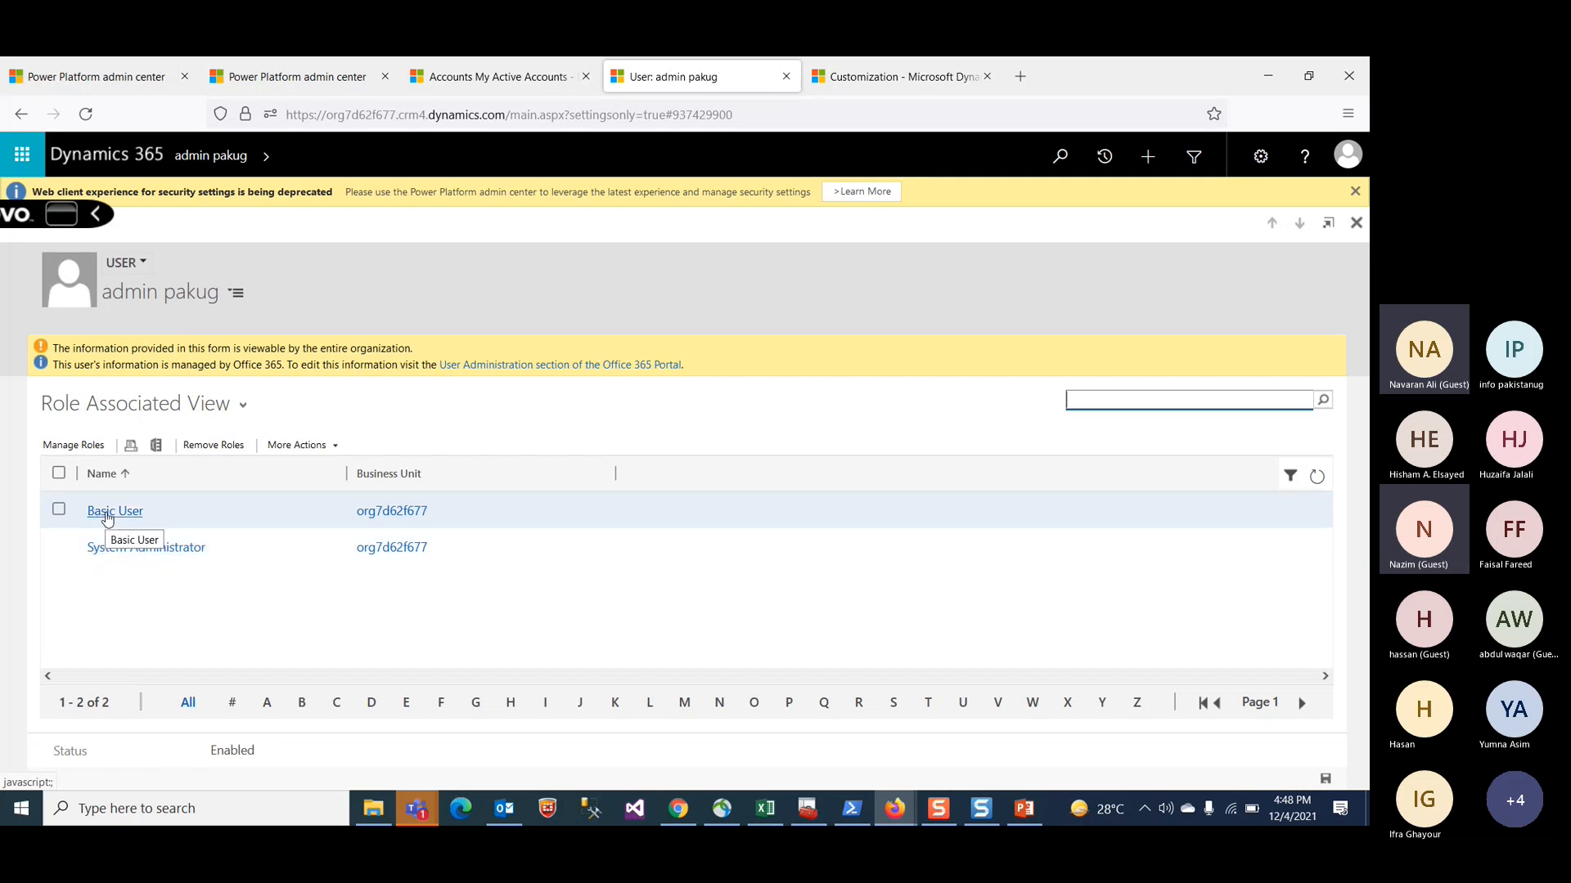
left_click(72, 453)
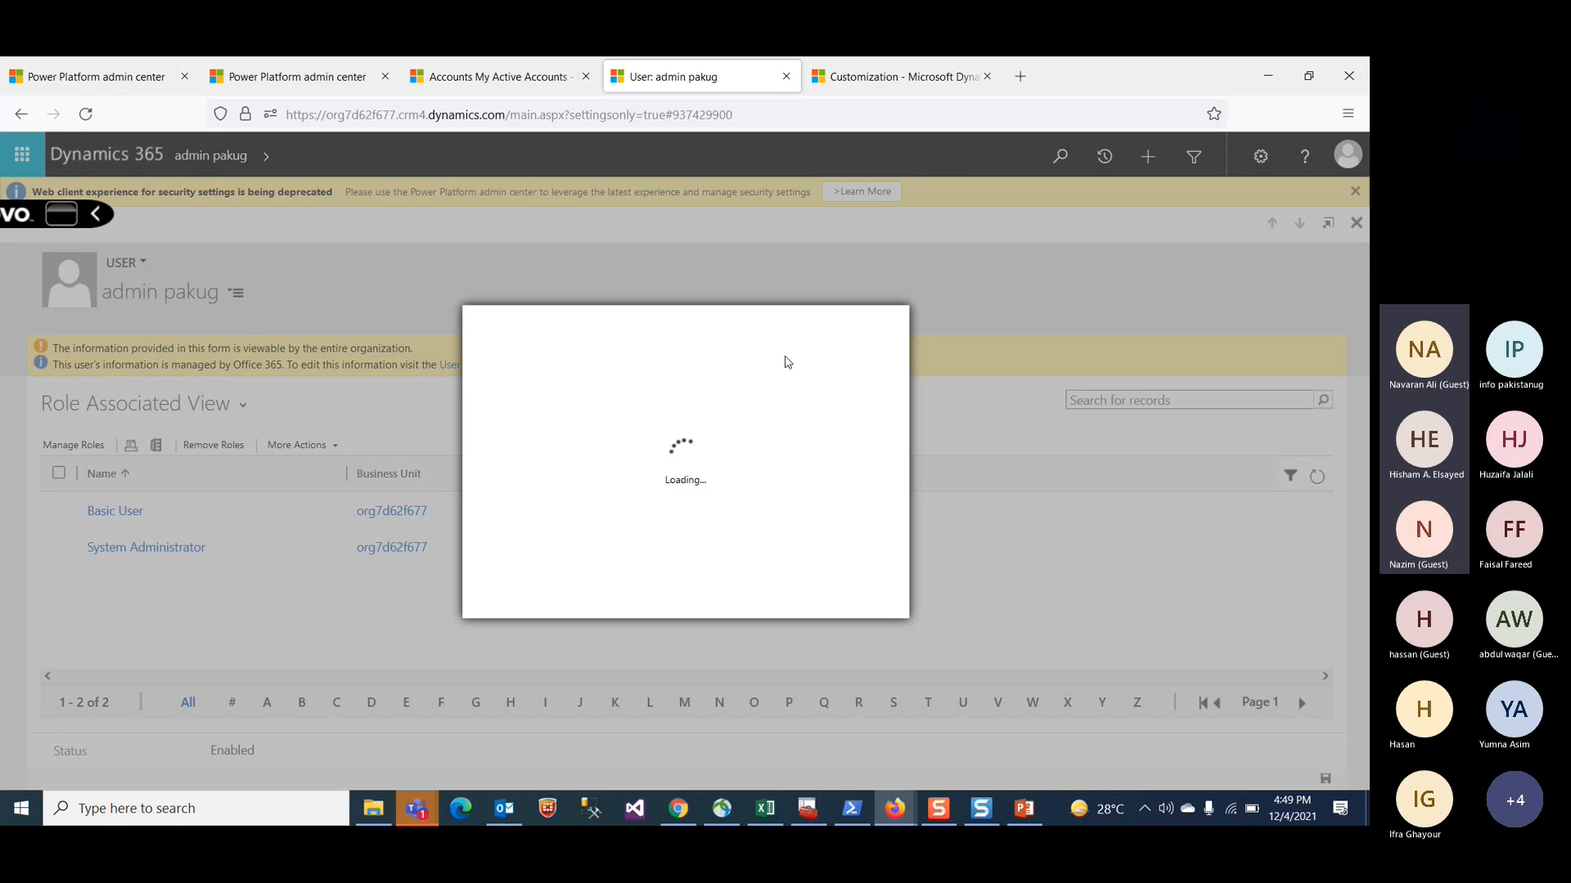
Step: Return to the Customizations settings, minimize the Default Solution window, and open the solutions list
left_click(937, 75)
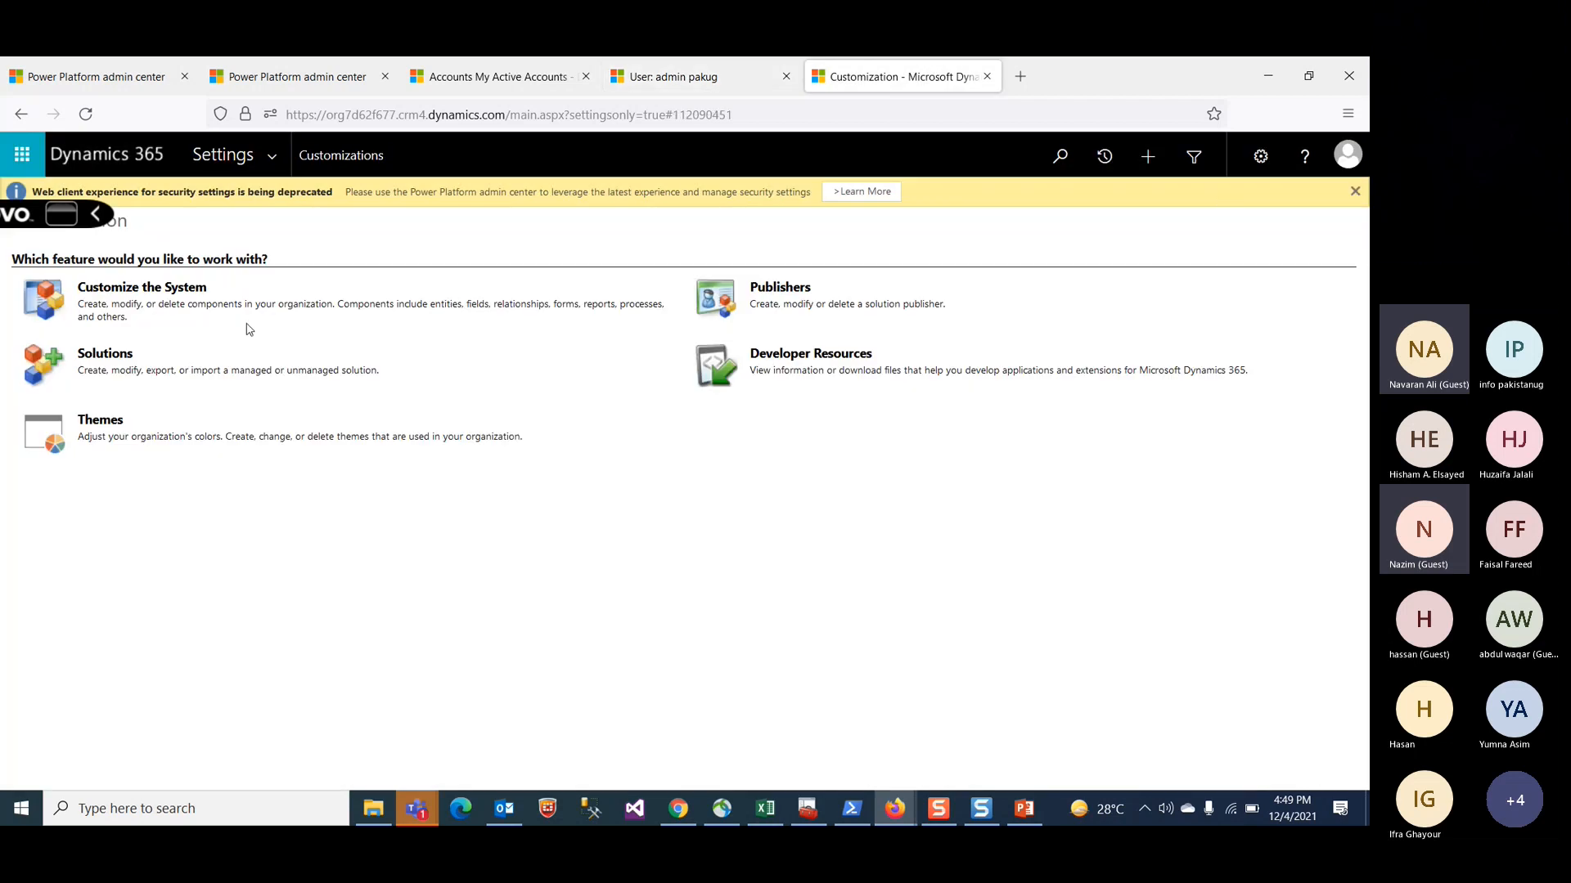
left_click(155, 286)
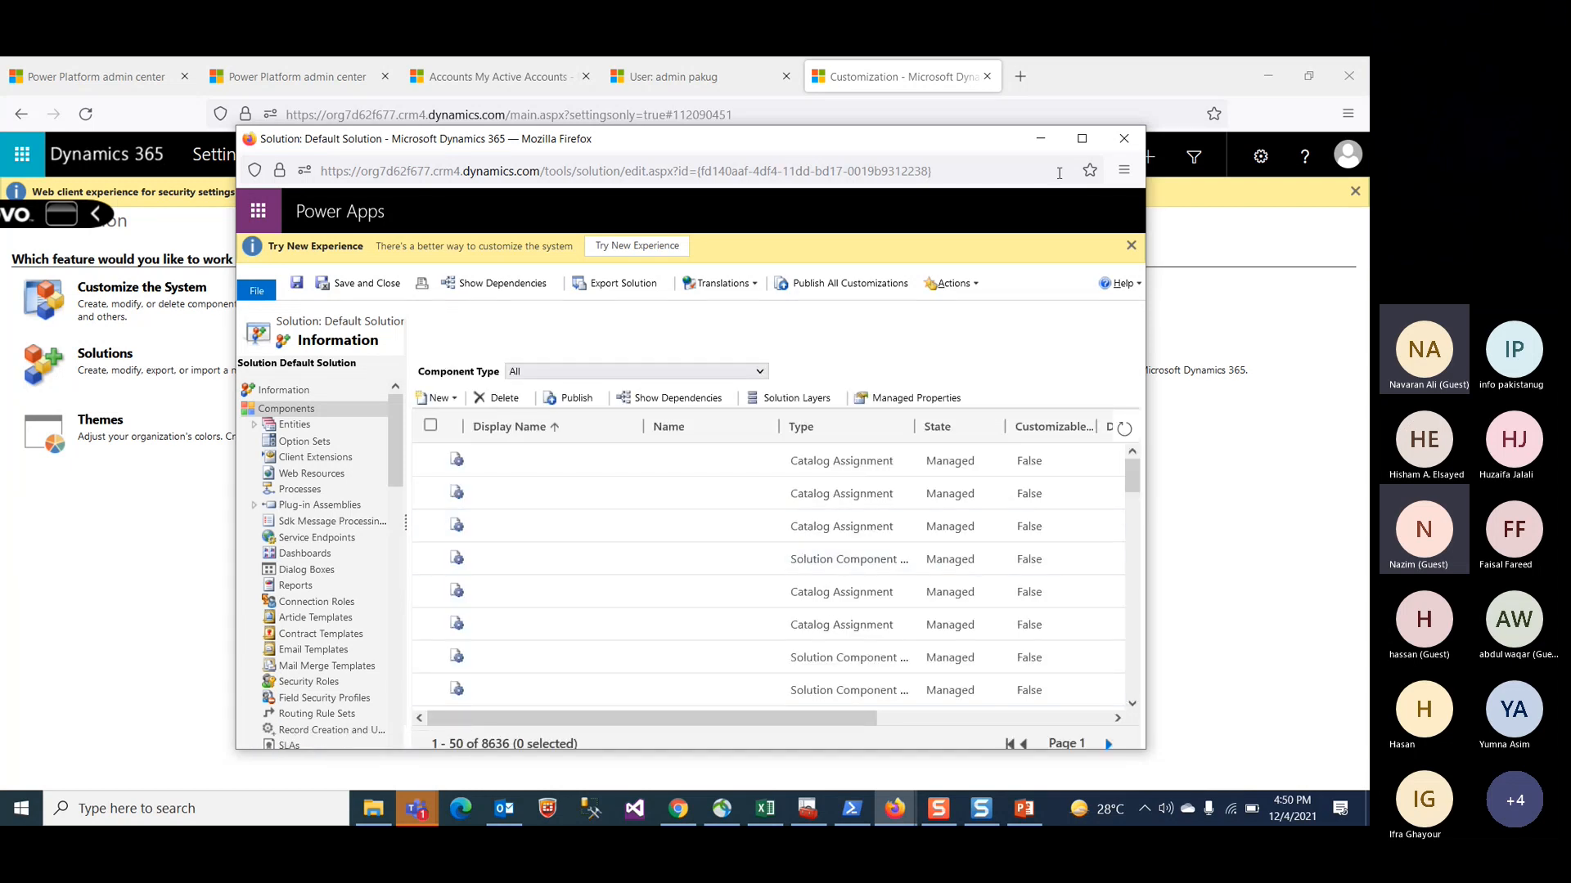
left_click(1041, 139)
left_click(100, 356)
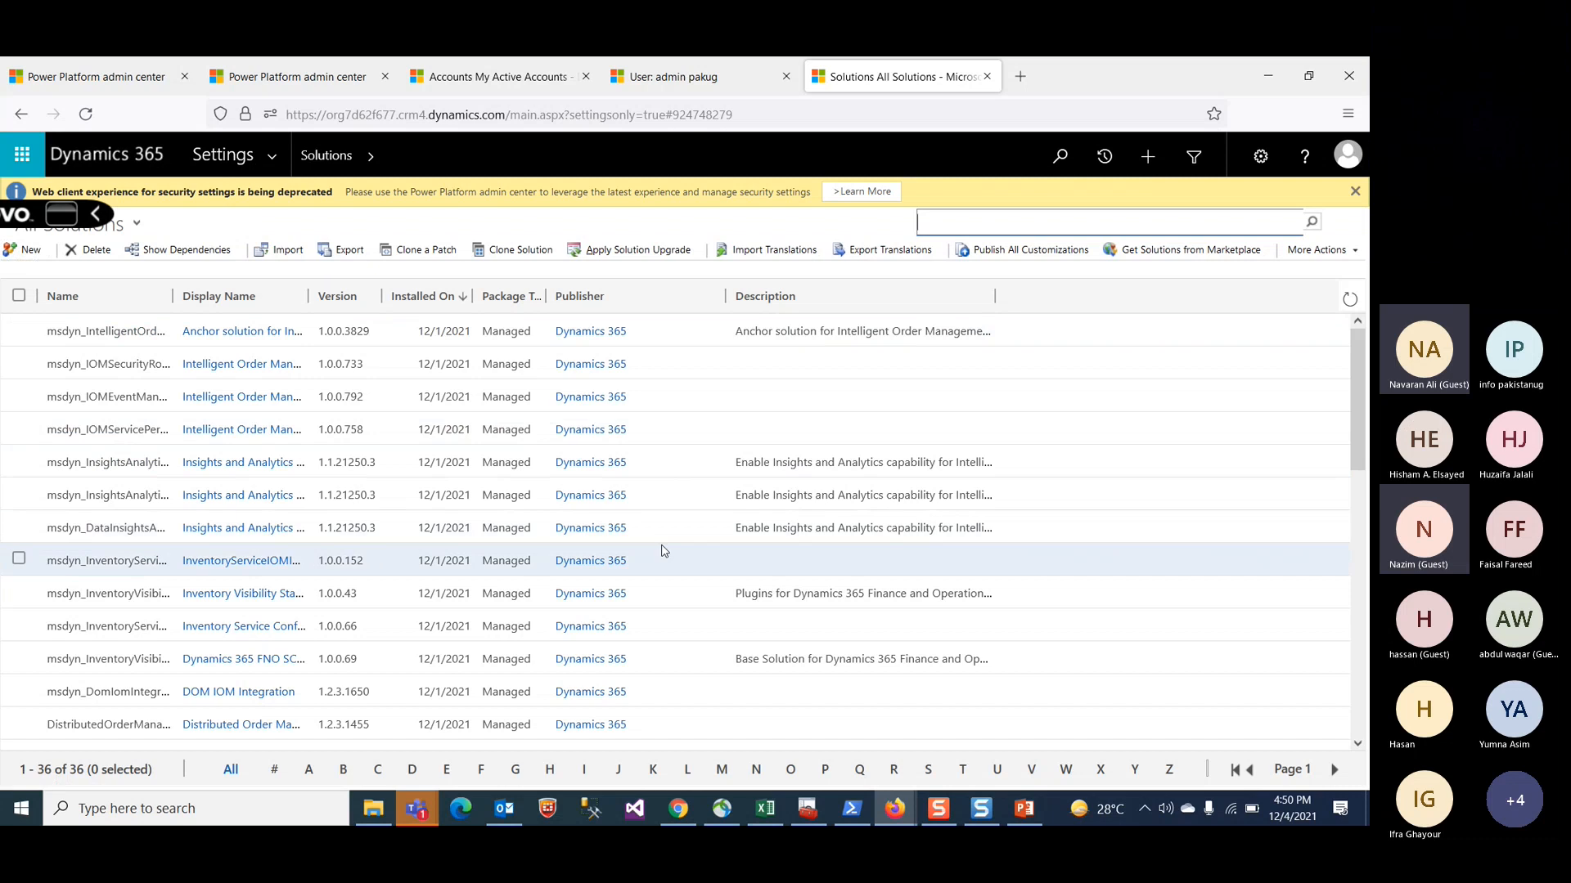
Step: Create a new solution with the display name and name pkdemo2
left_click(25, 253)
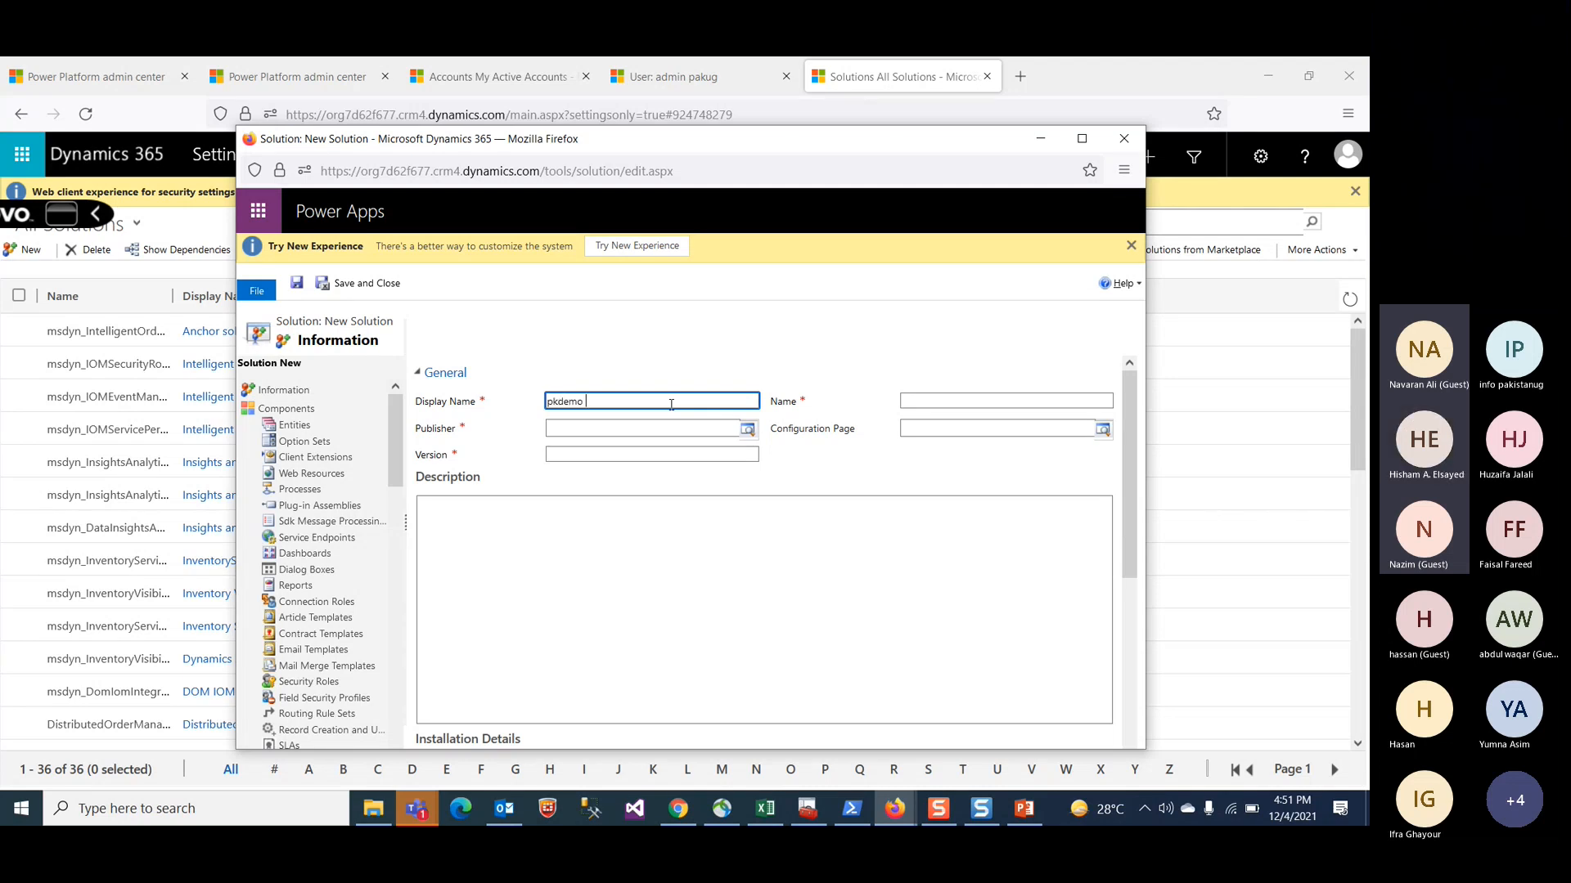
type("2")
key("Tab")
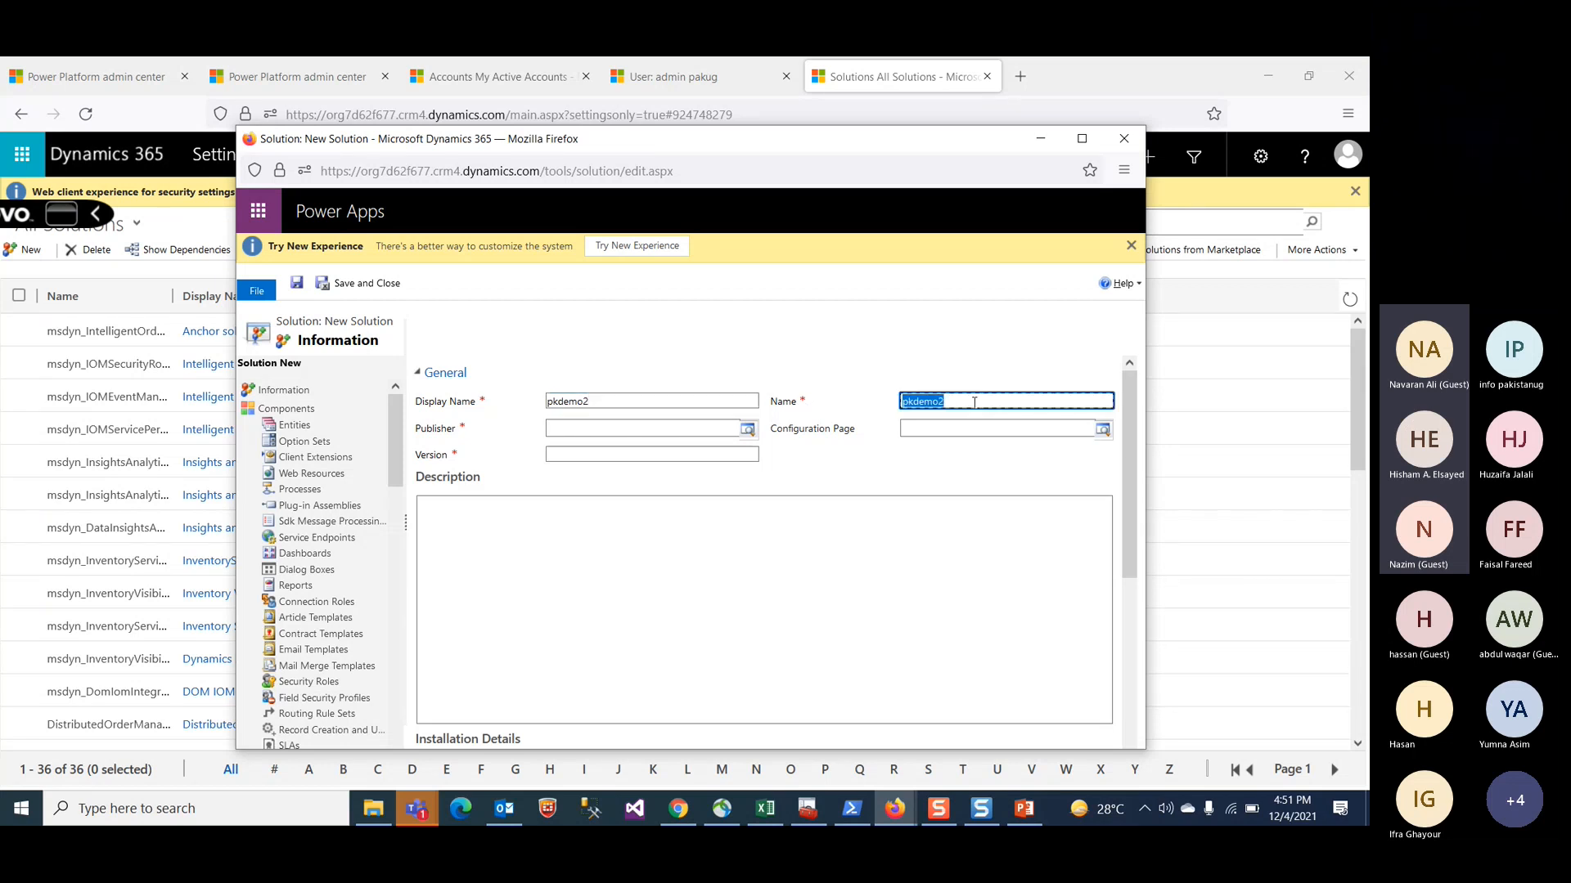
Step: Open the solution's publisher lookup and start creating a new publisher record
left_click(675, 434)
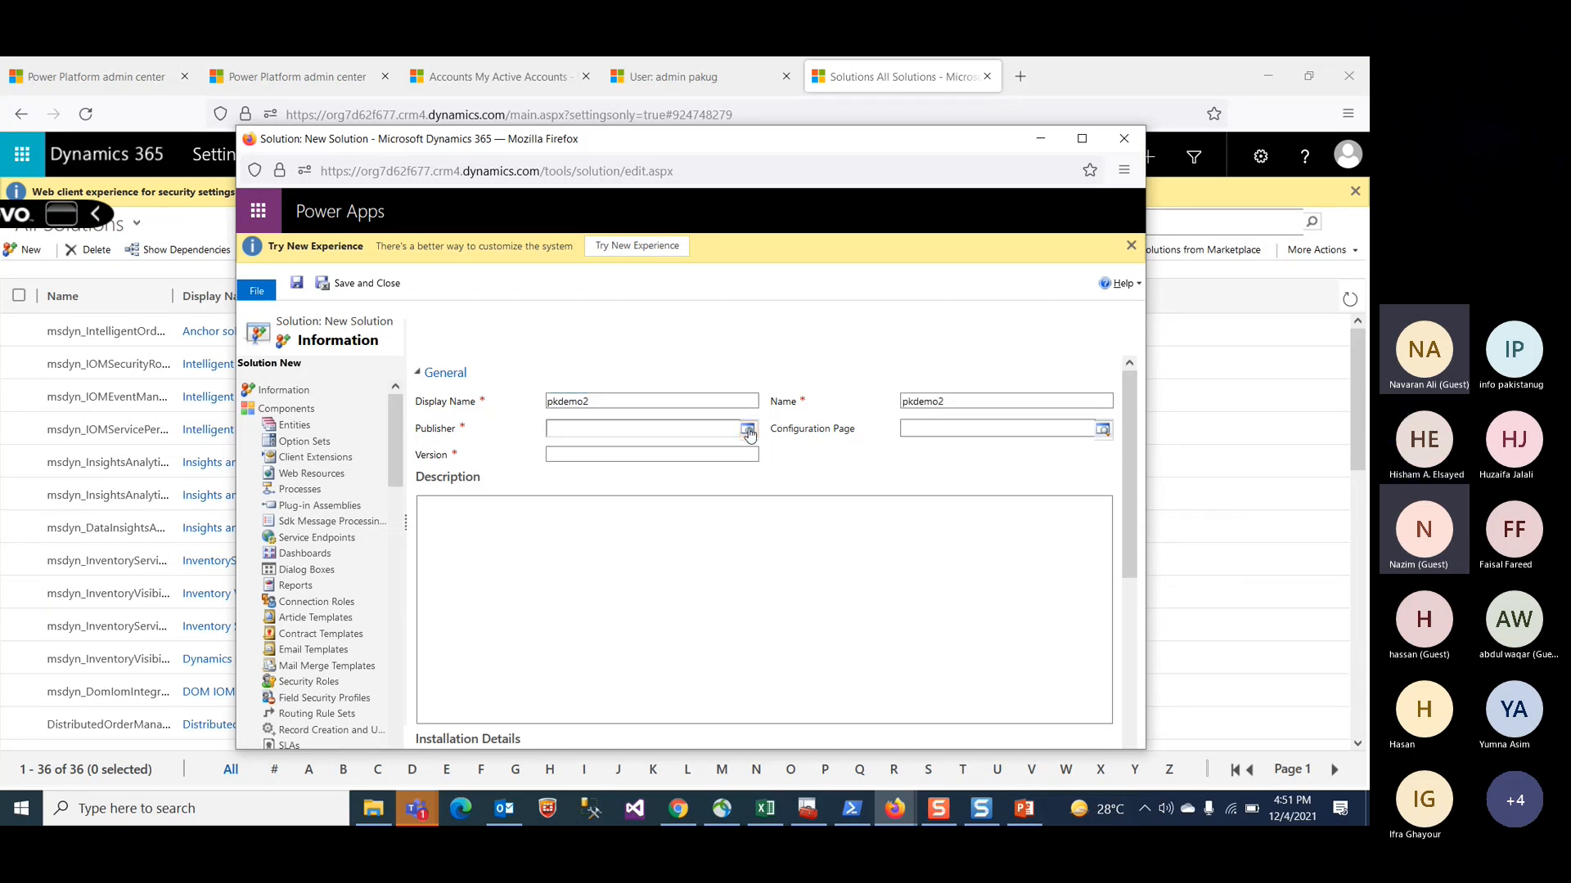
left_click(747, 430)
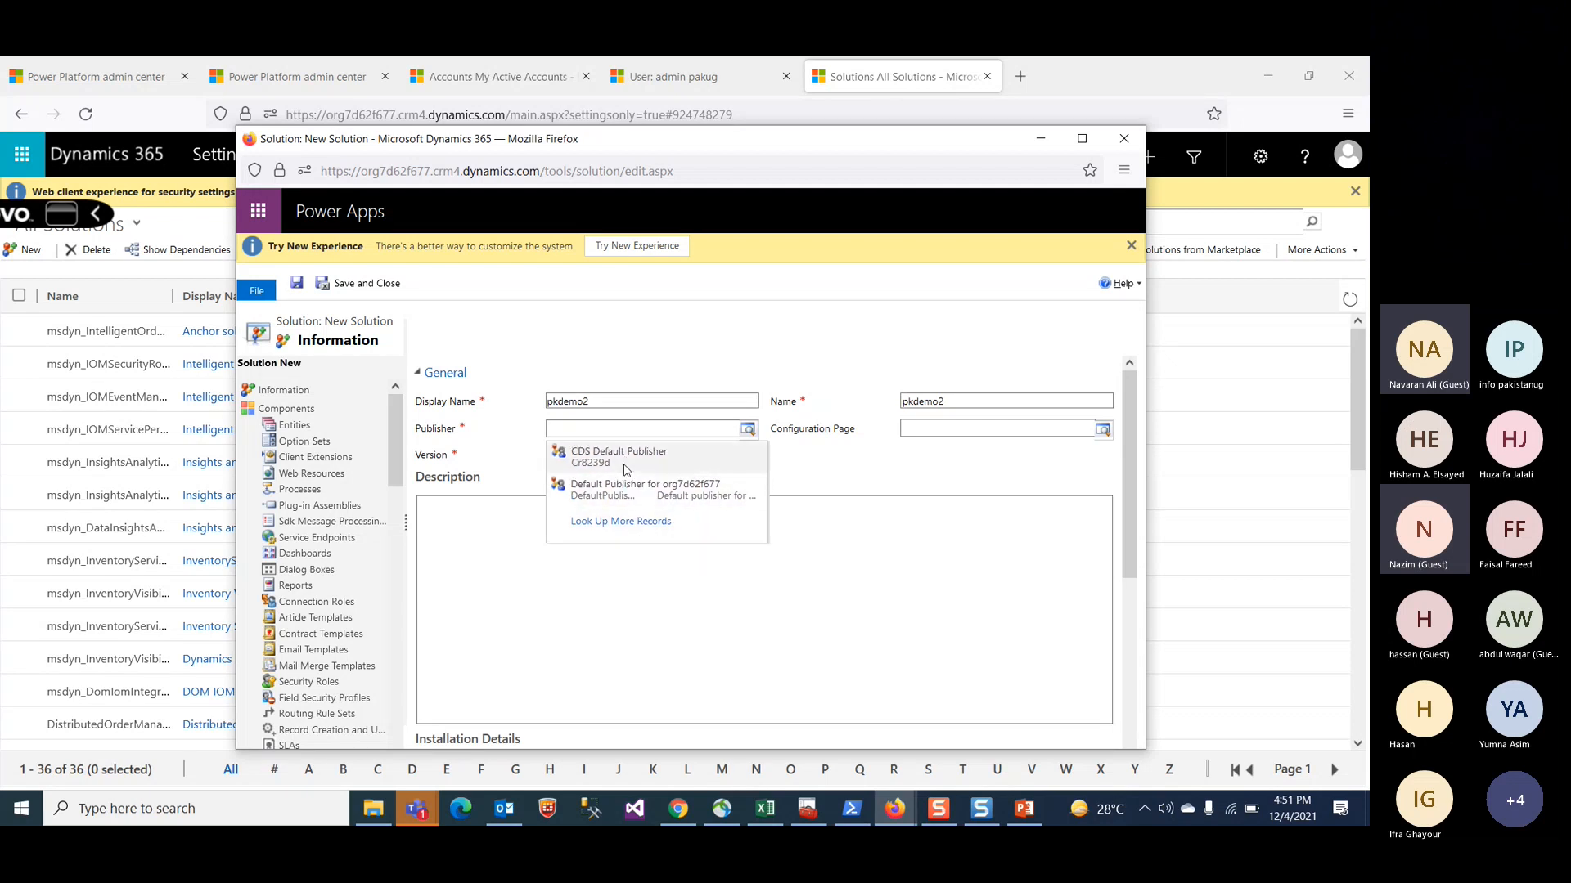
left_click(623, 524)
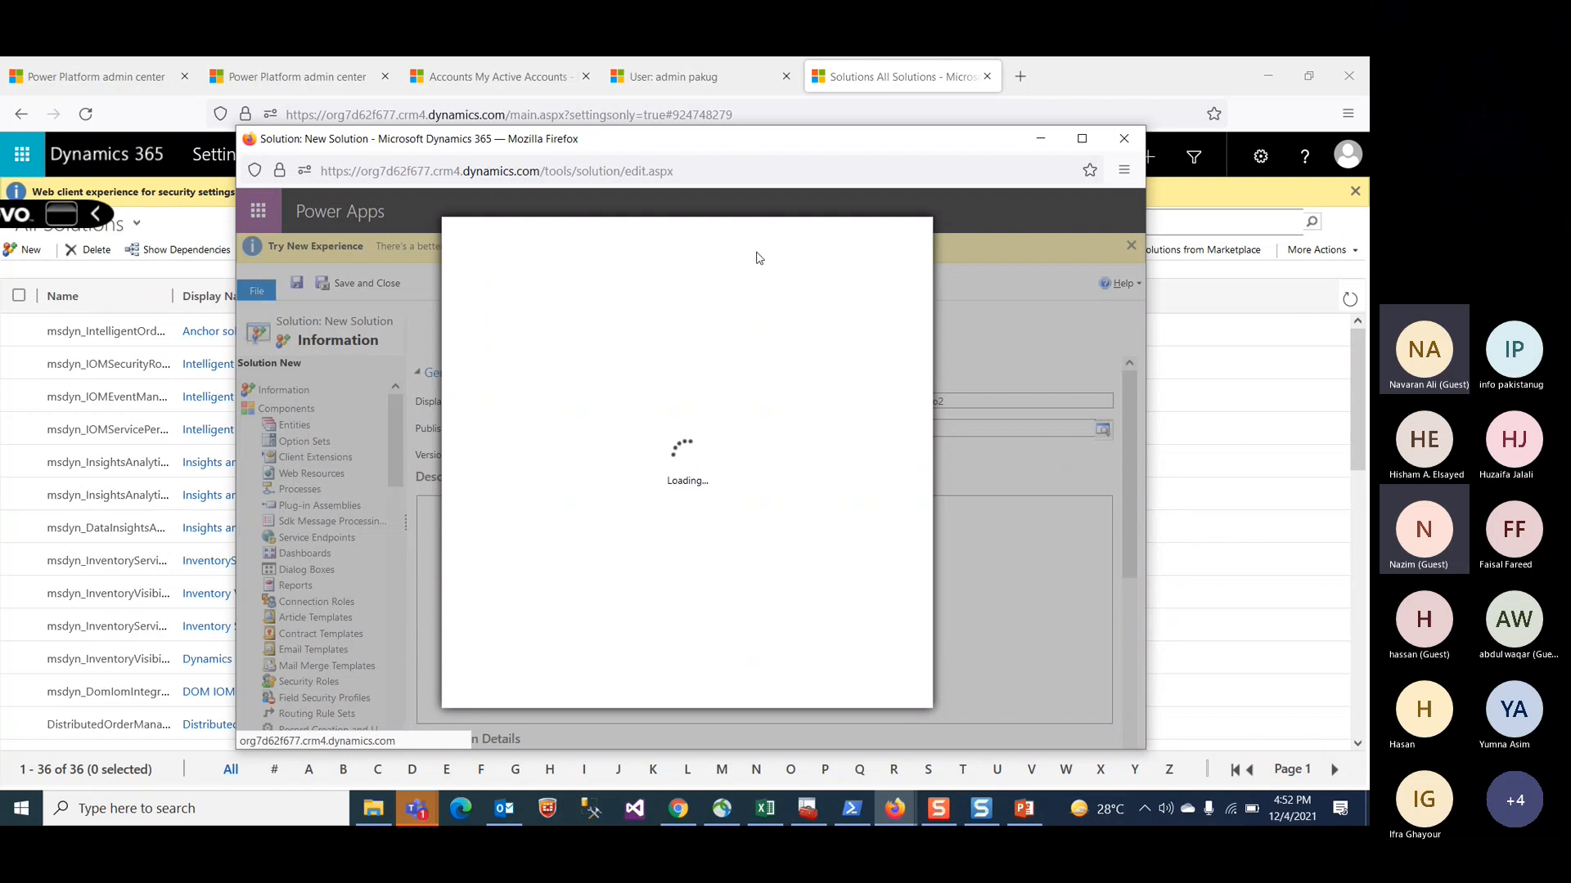
left_click(713, 76)
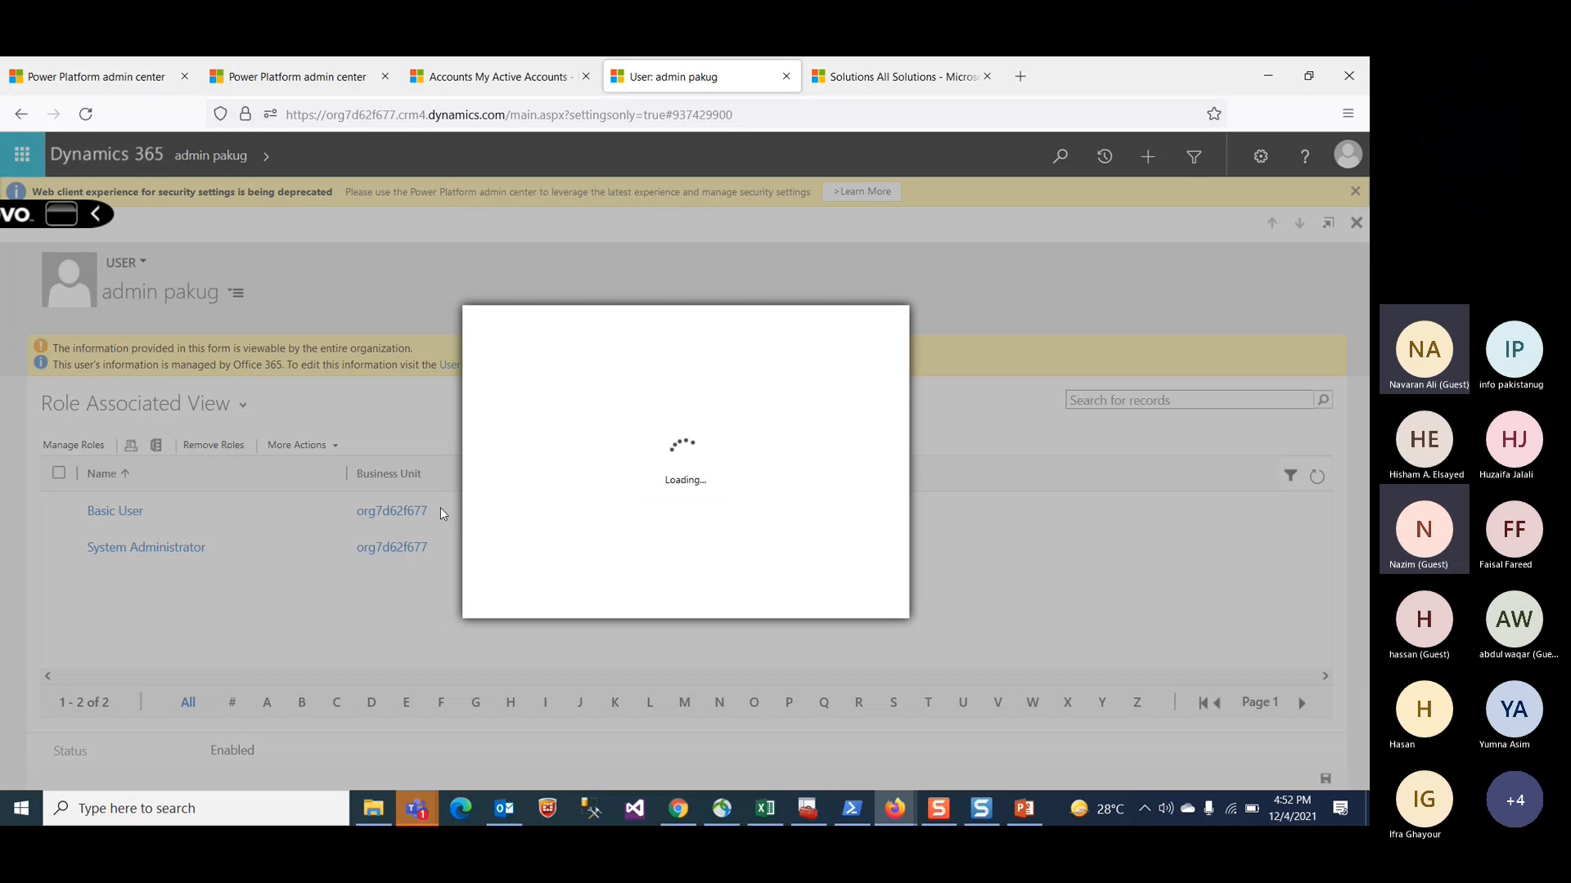
left_click(846, 82)
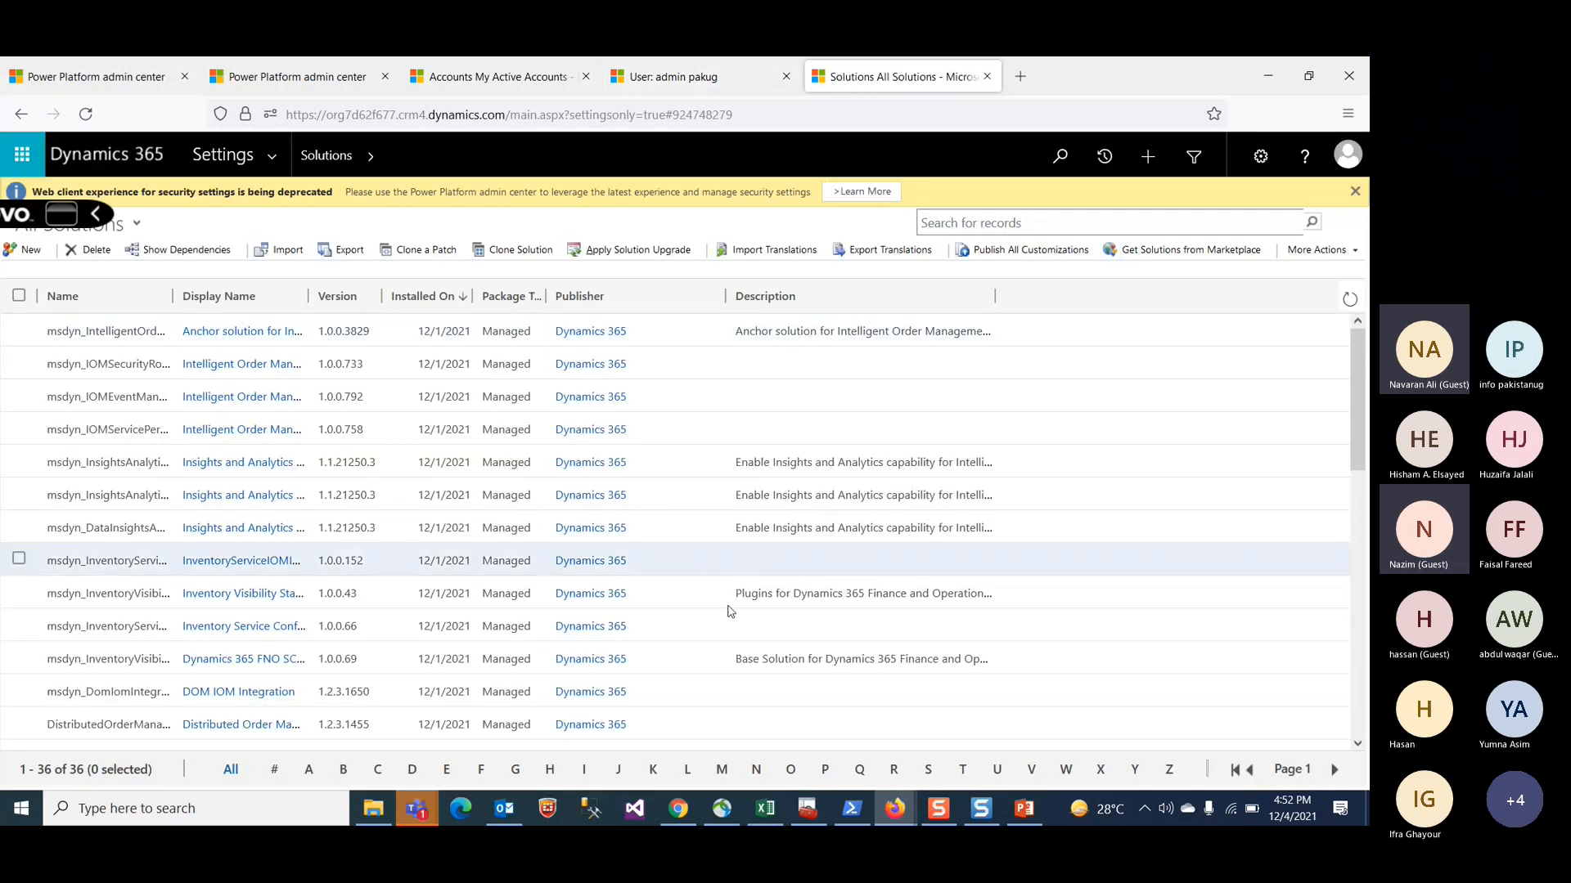
mouse_move(895, 809)
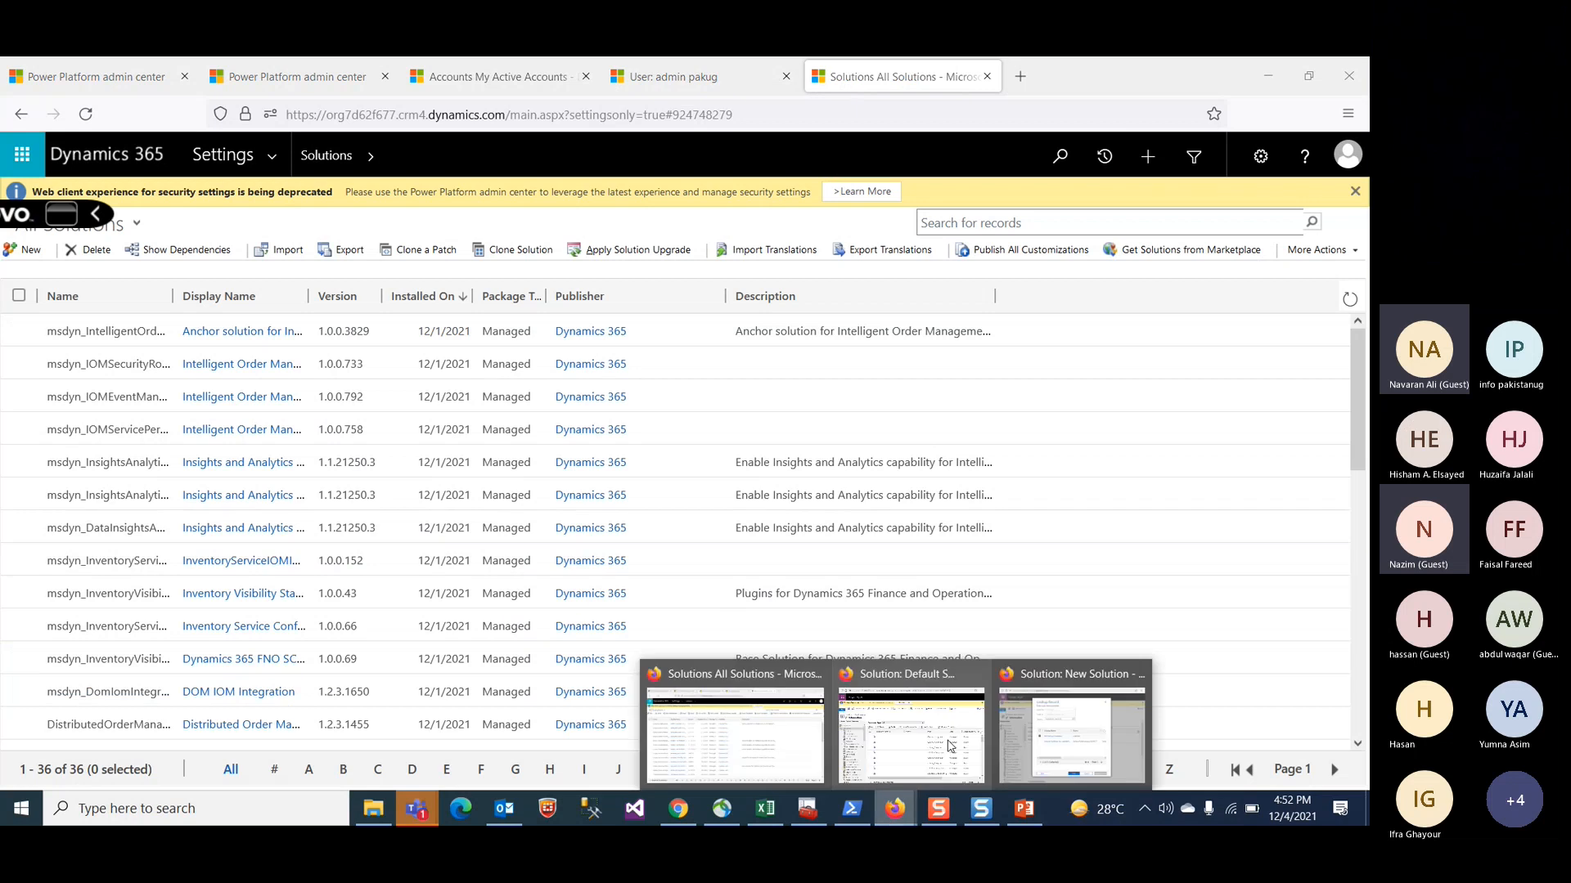
left_click(1031, 733)
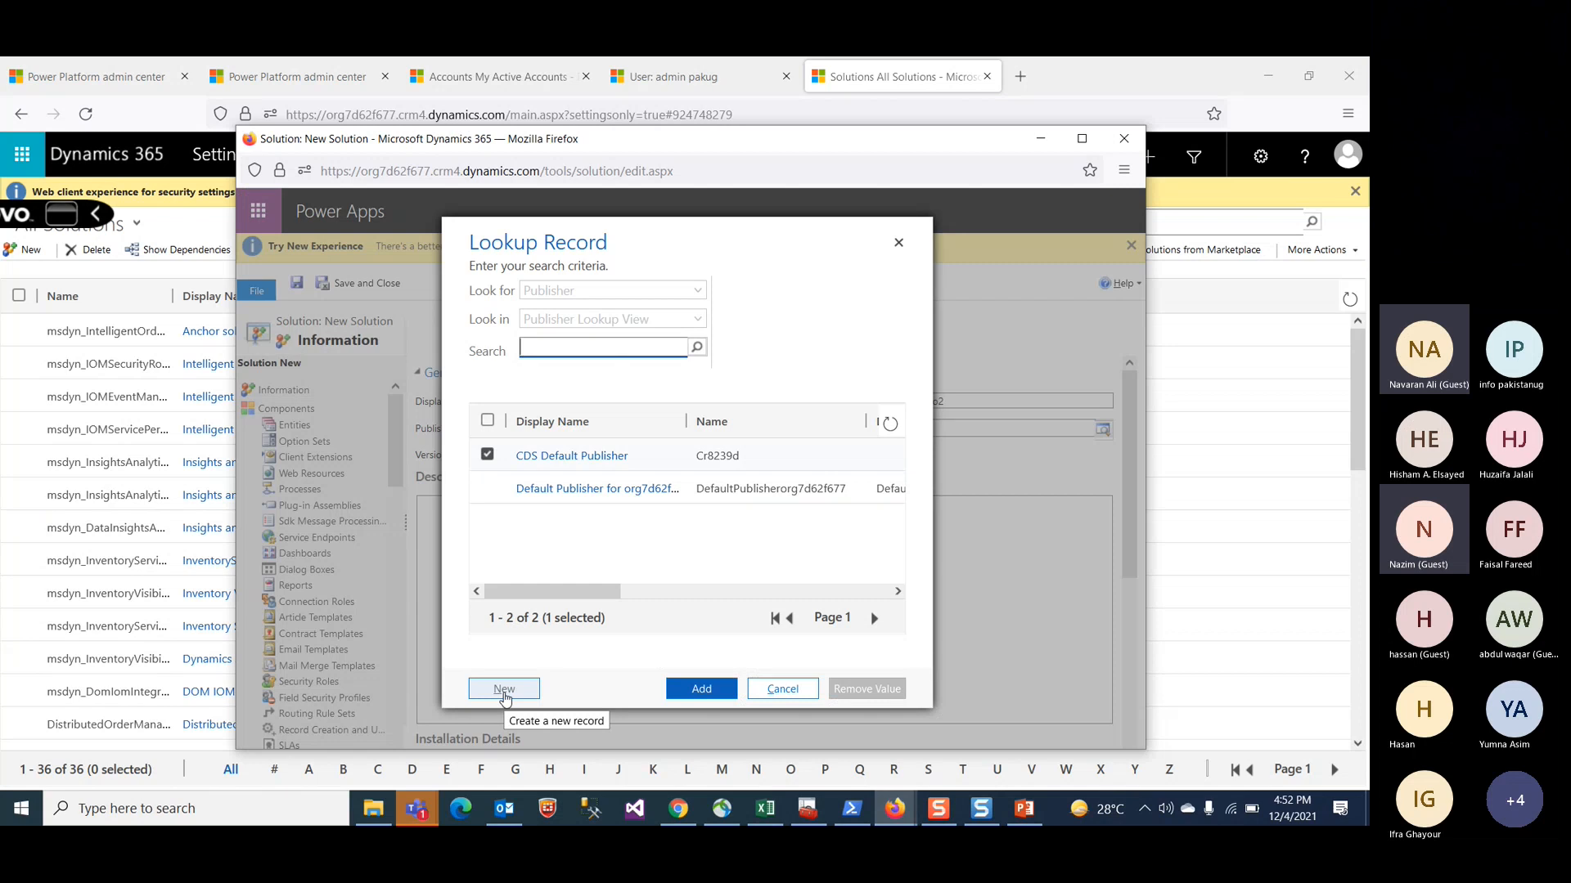
left_click(504, 690)
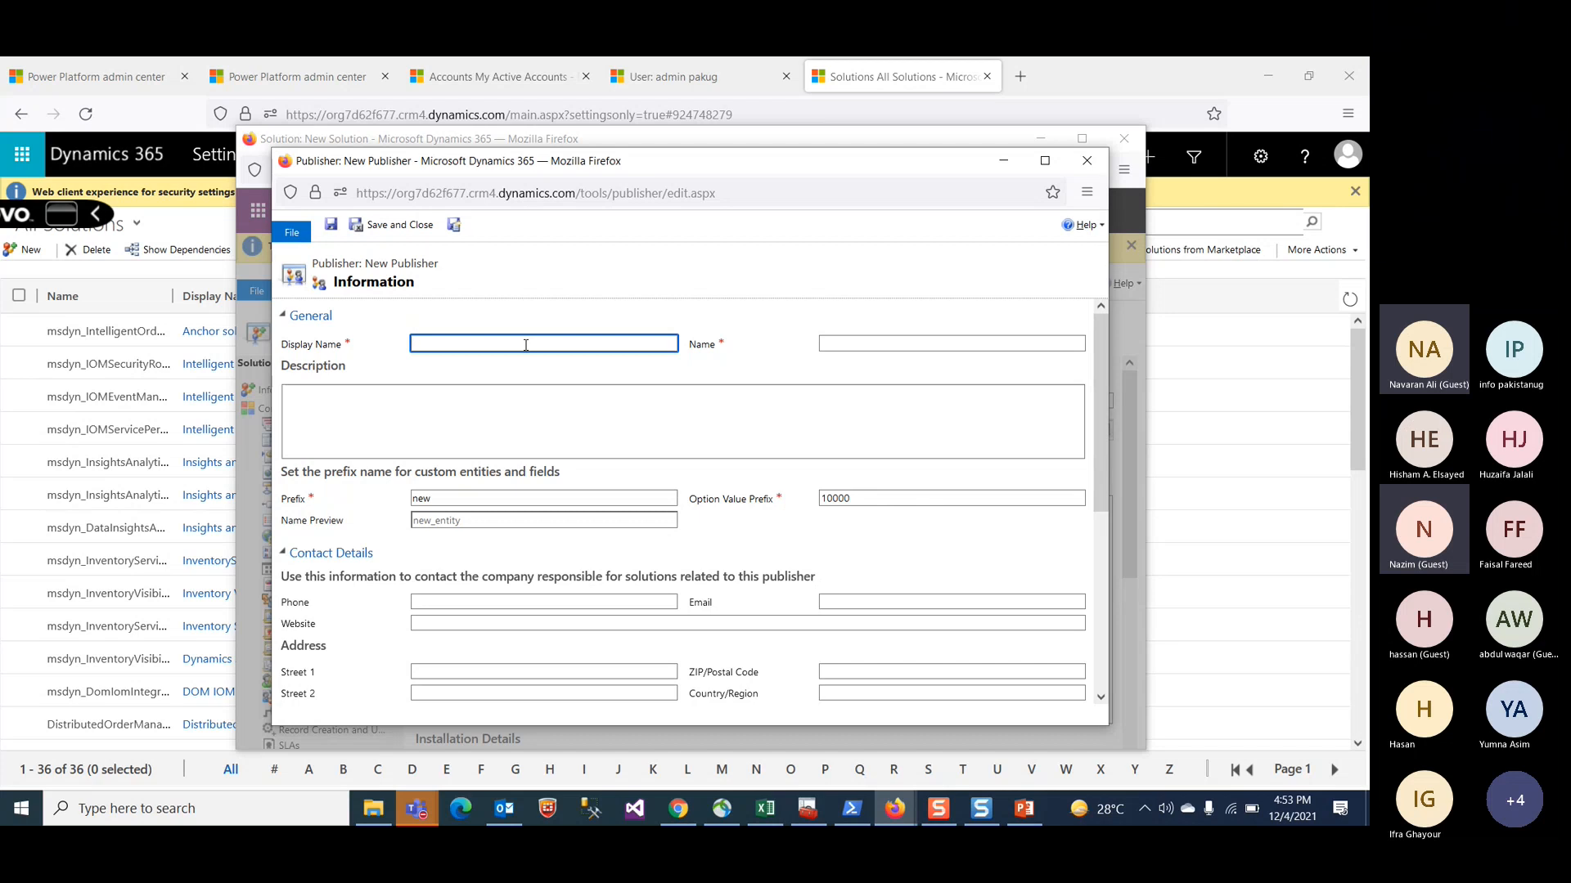
Step: Enter pakug as the new publisher's display name and set its prefix to pk
type("pakud")
key("BackSpace")
type("g")
key("Tab")
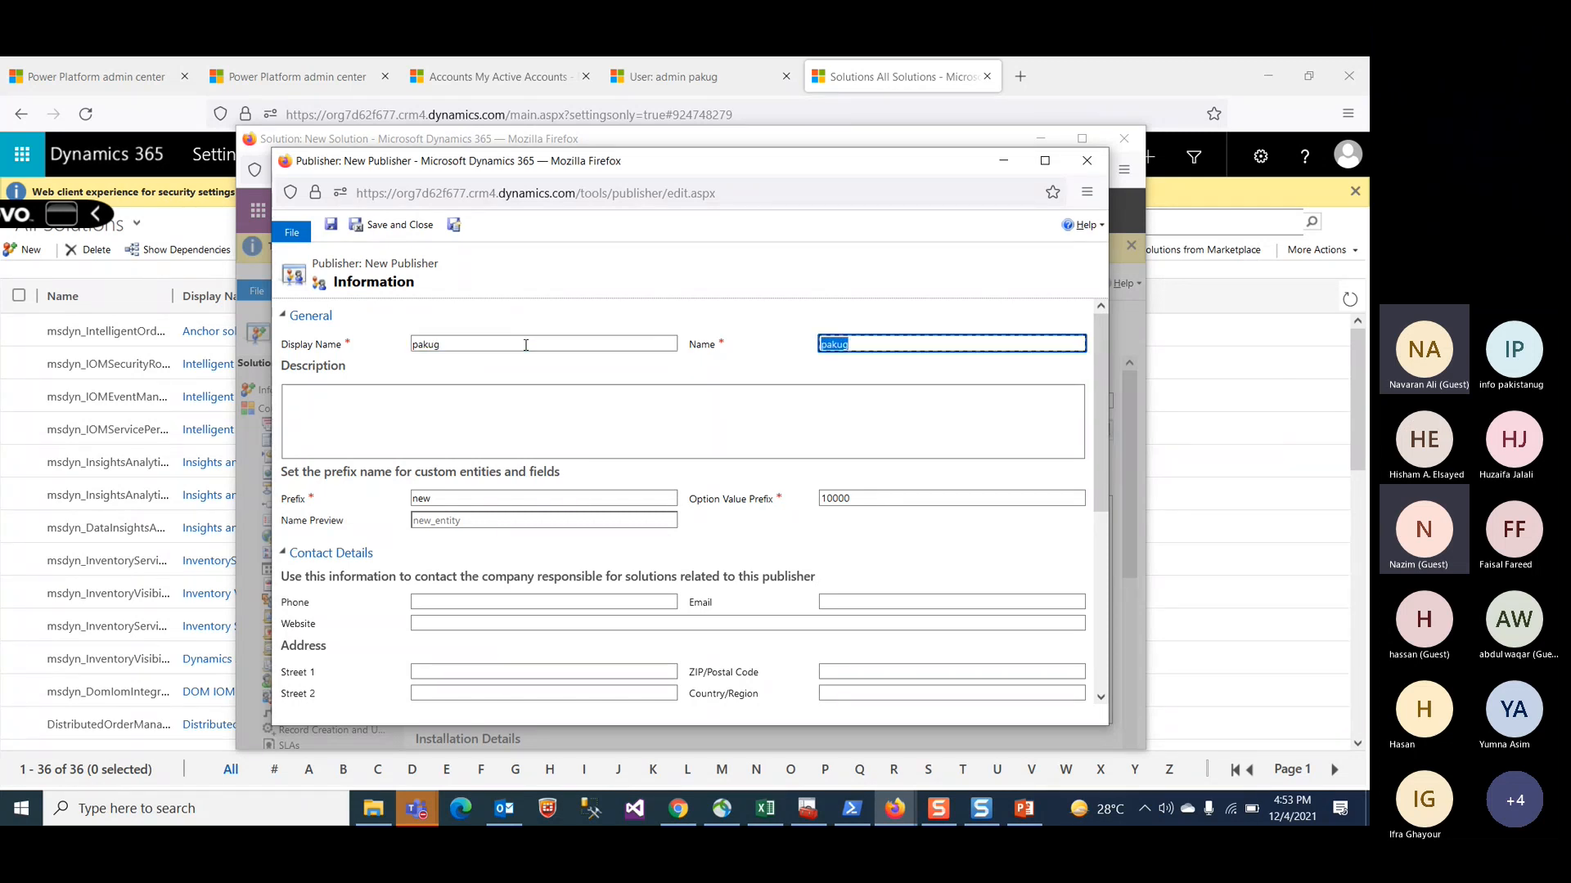
left_click(492, 499)
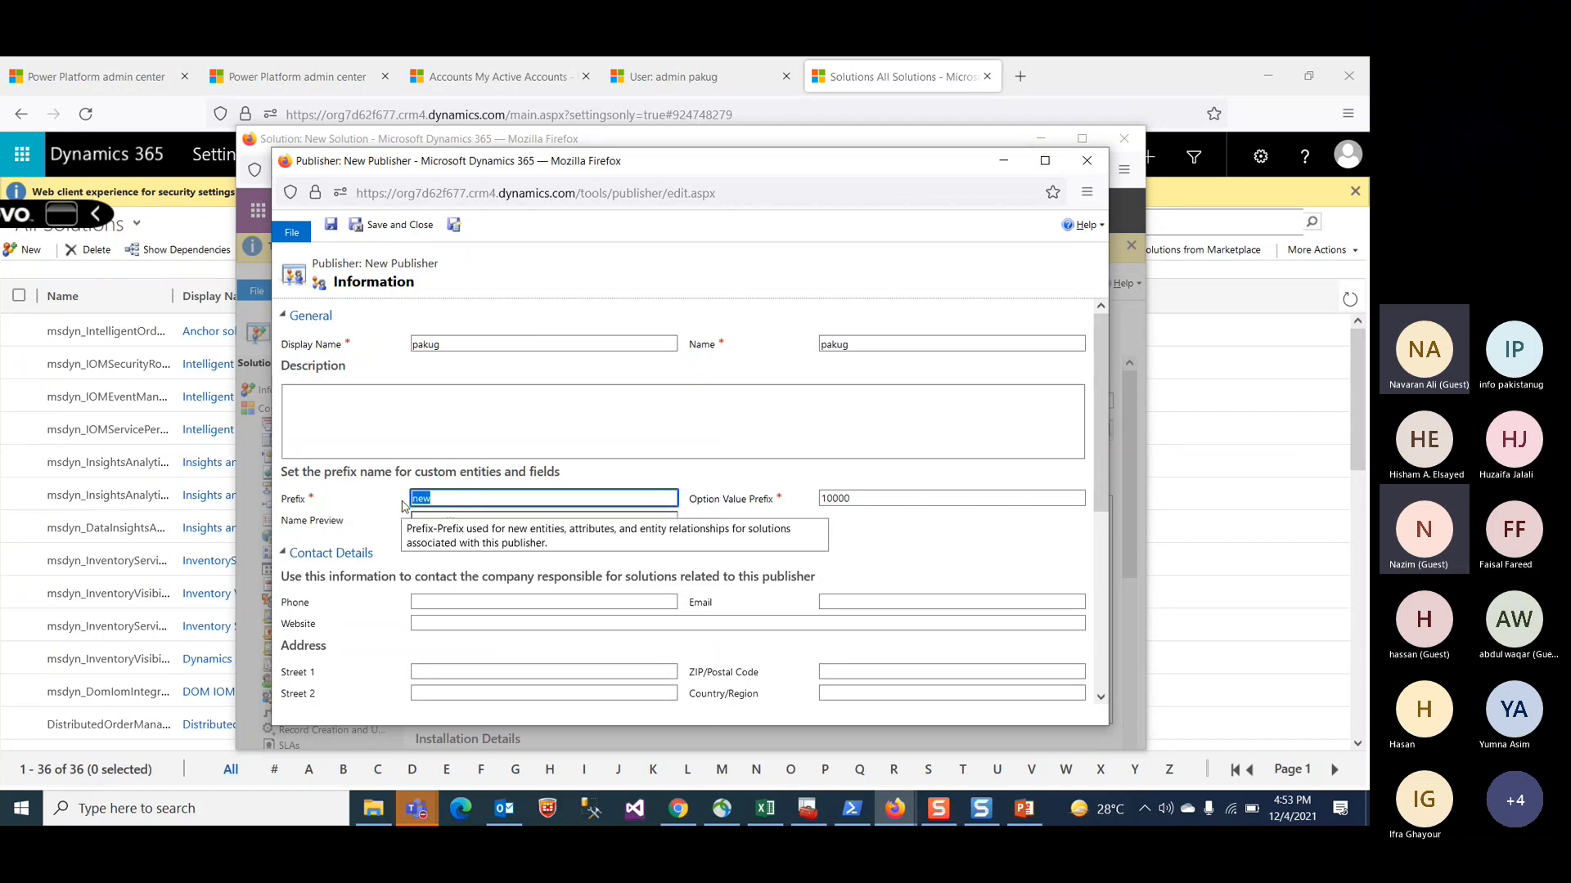
type("pk")
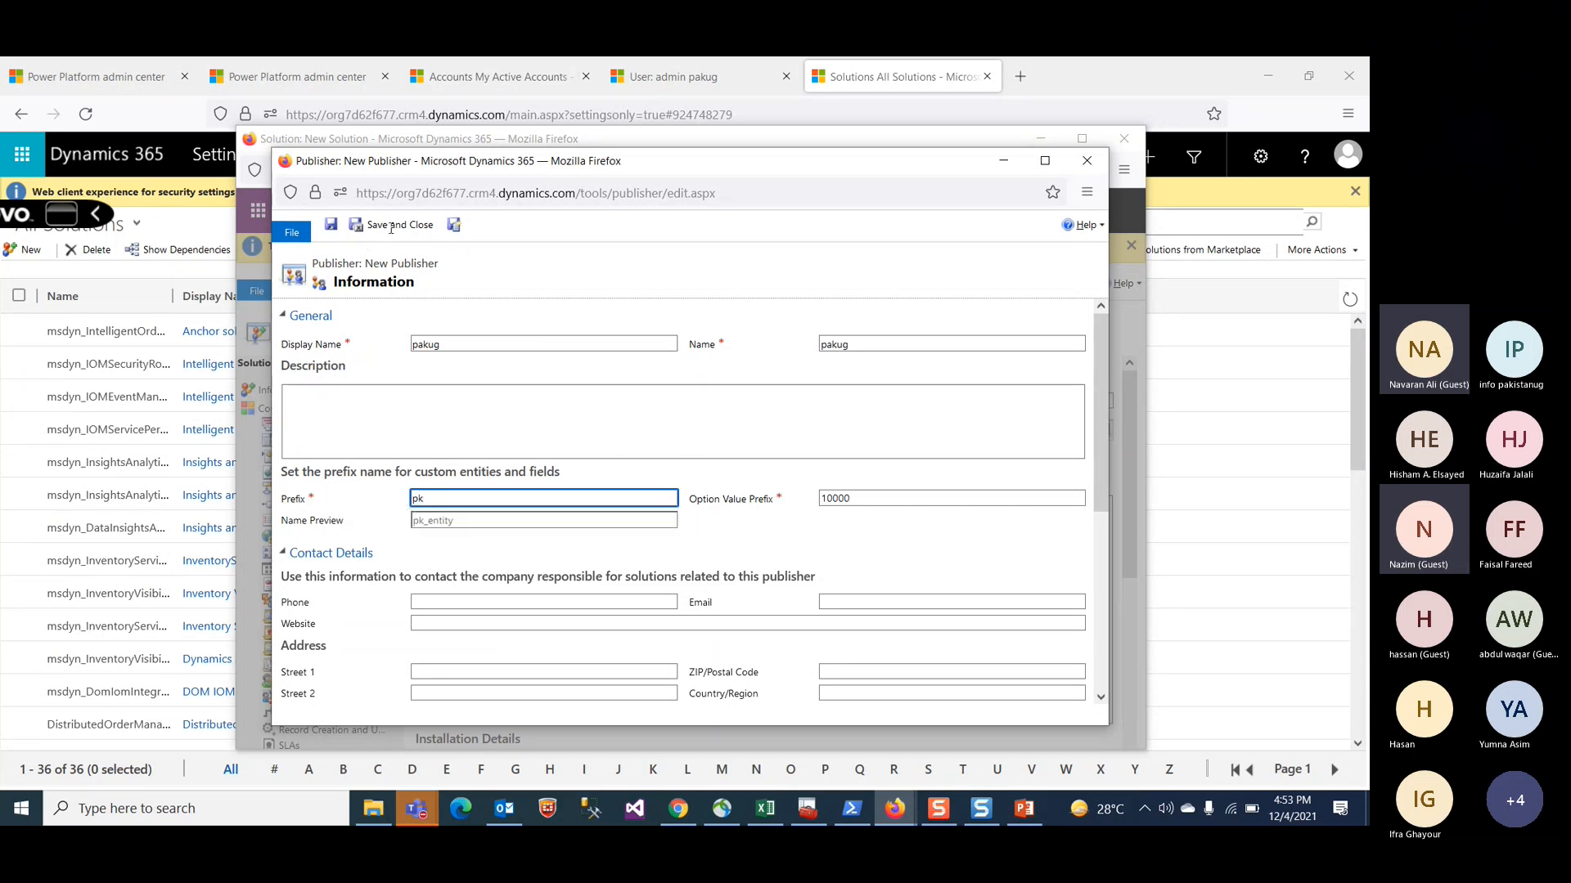
Step: Dismiss the error messages raised for the publisher's prefix field
scroll(578, 357, "down", 4)
scroll(579, 357, "up", 4)
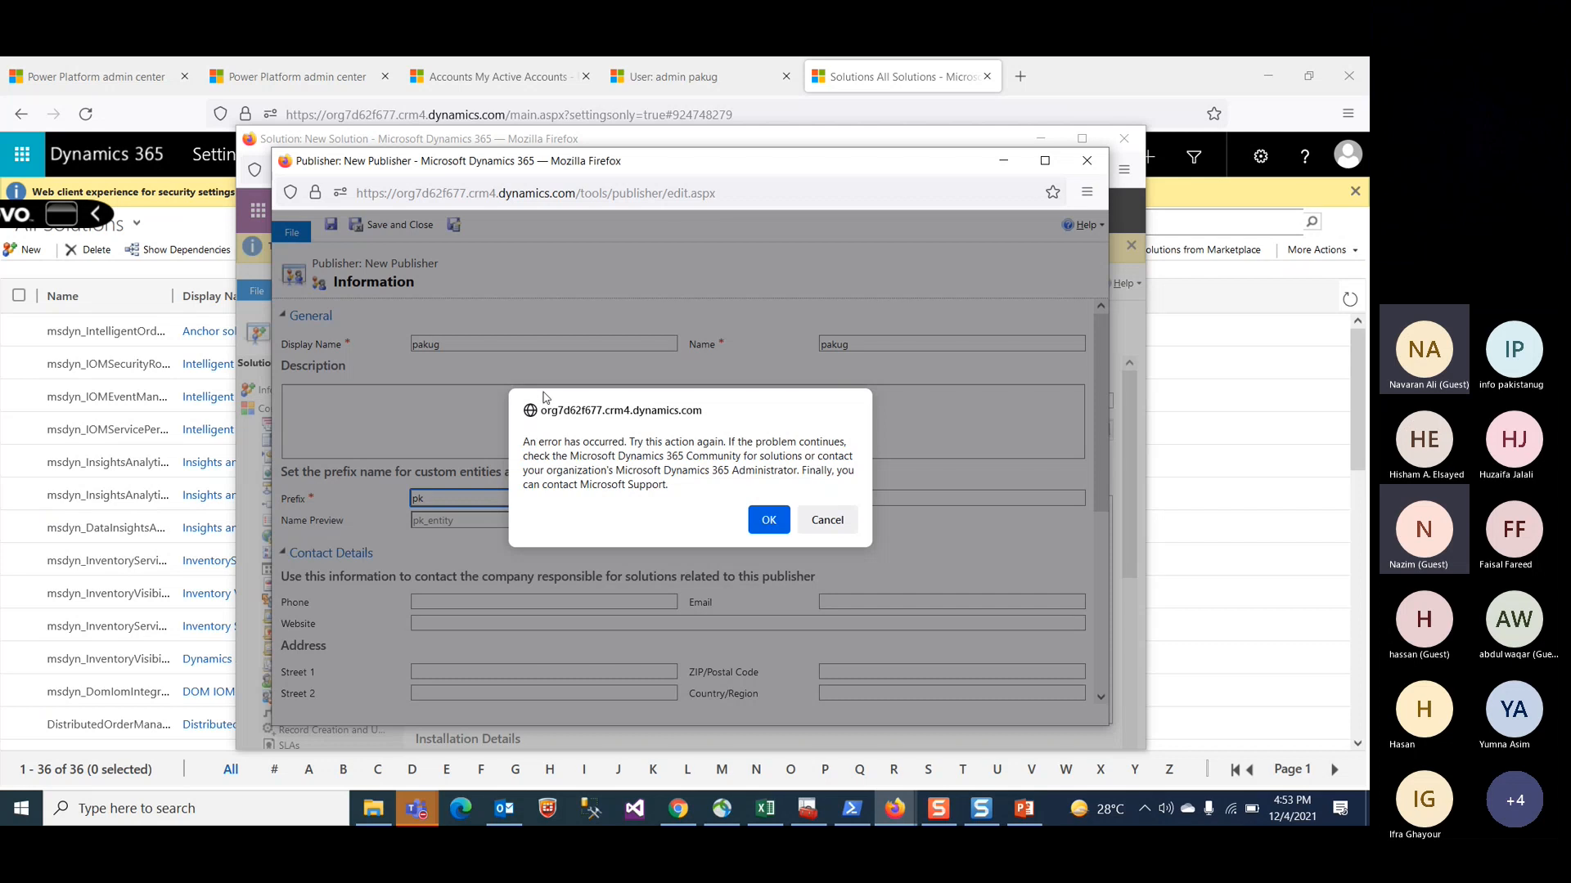
left_click(821, 517)
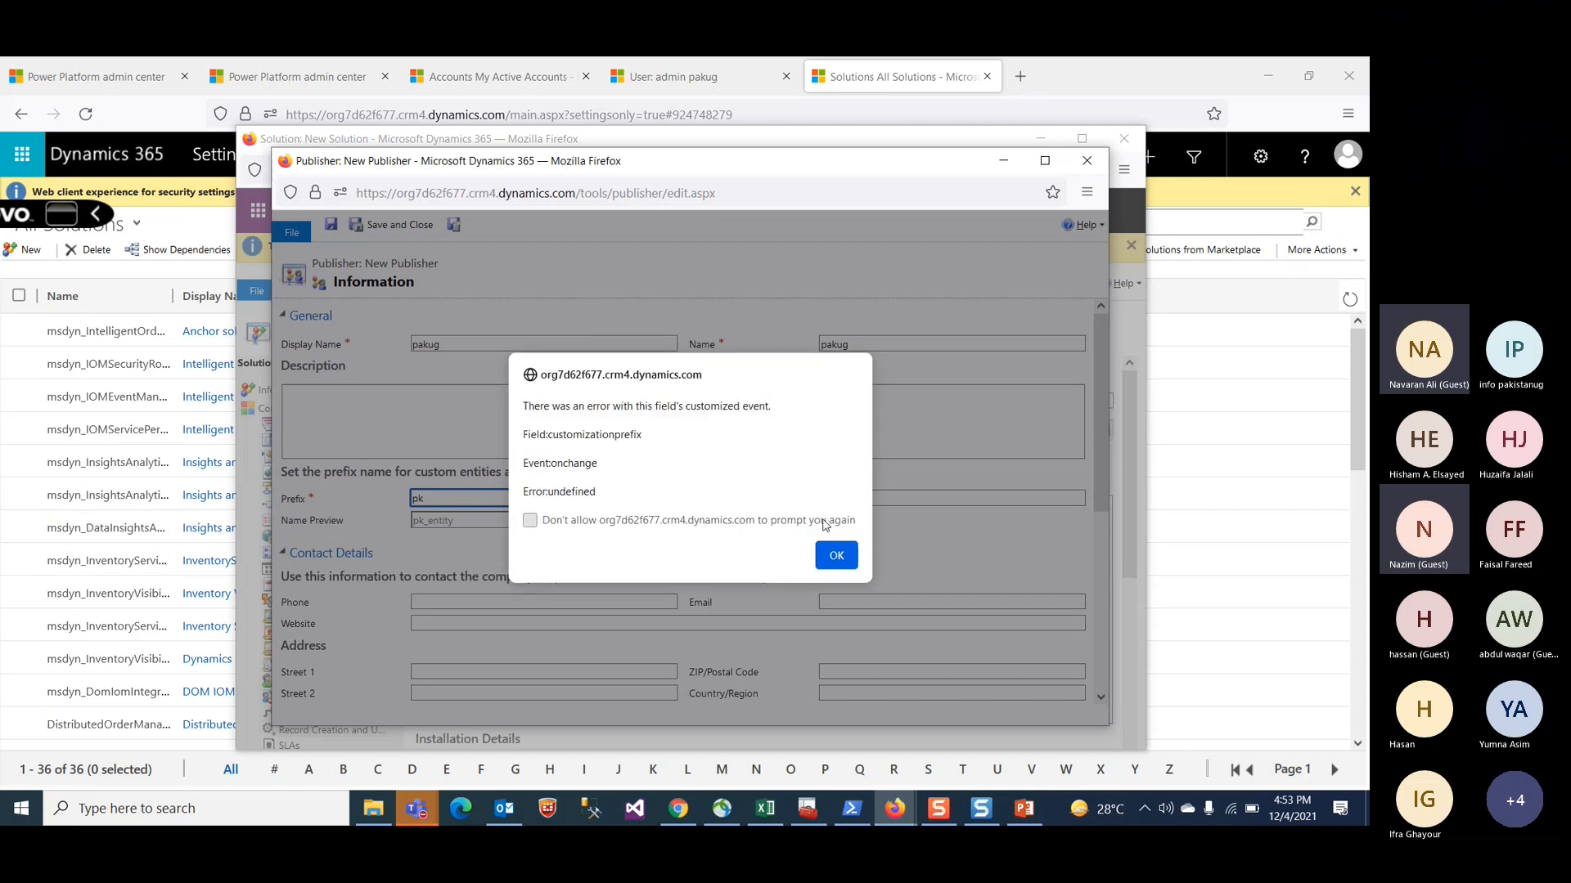
left_click(835, 554)
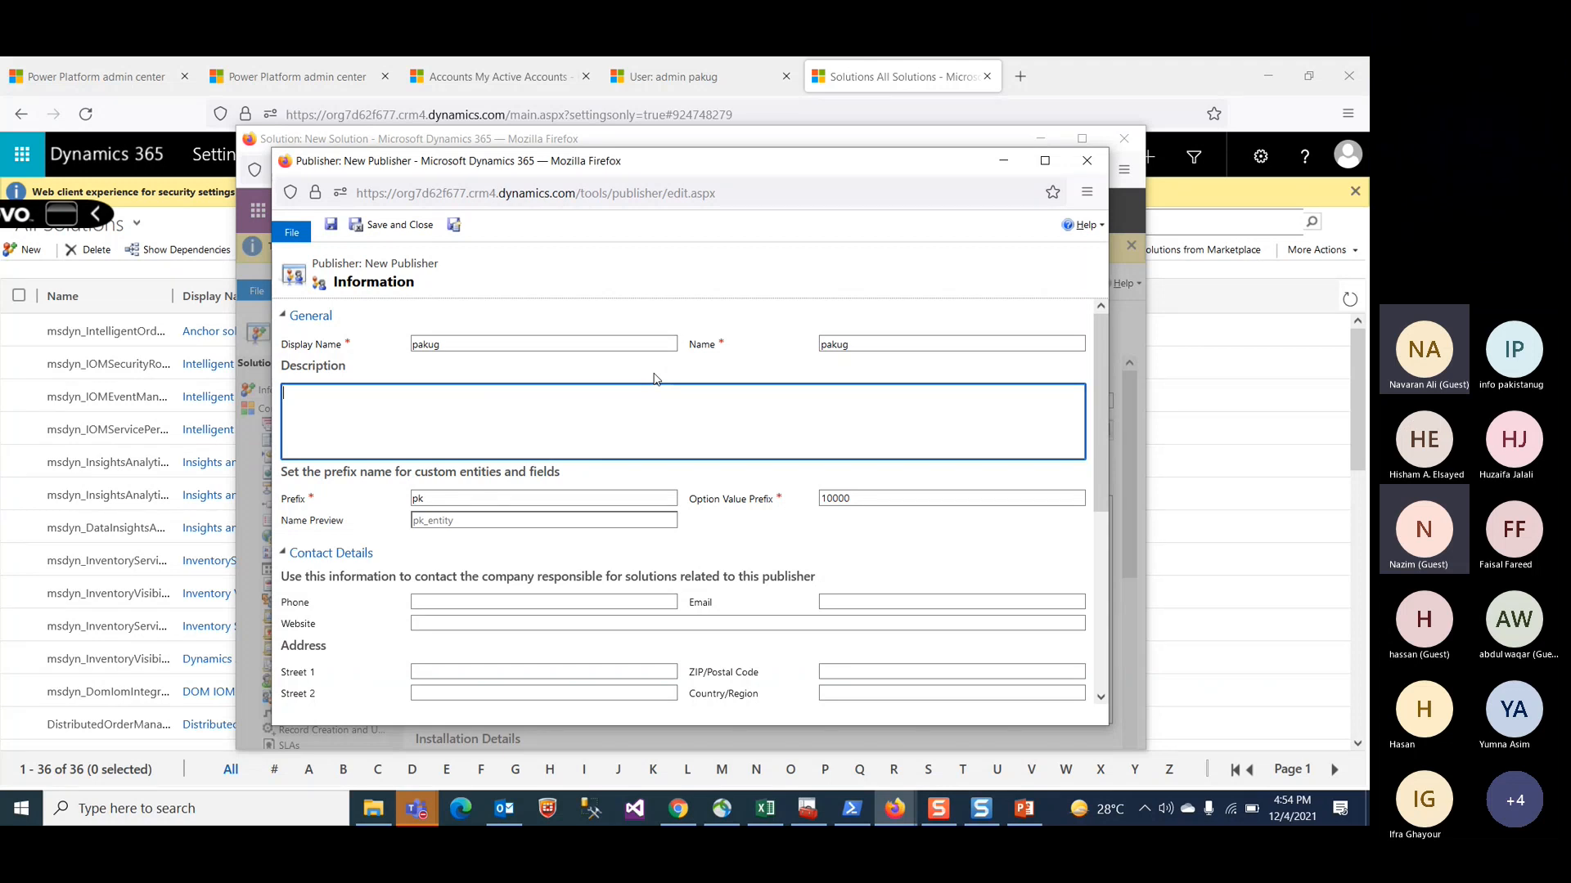
Step: Save and close the new pakug publisher and add it as the solution's publisher
left_click(422, 498)
double_click(422, 498)
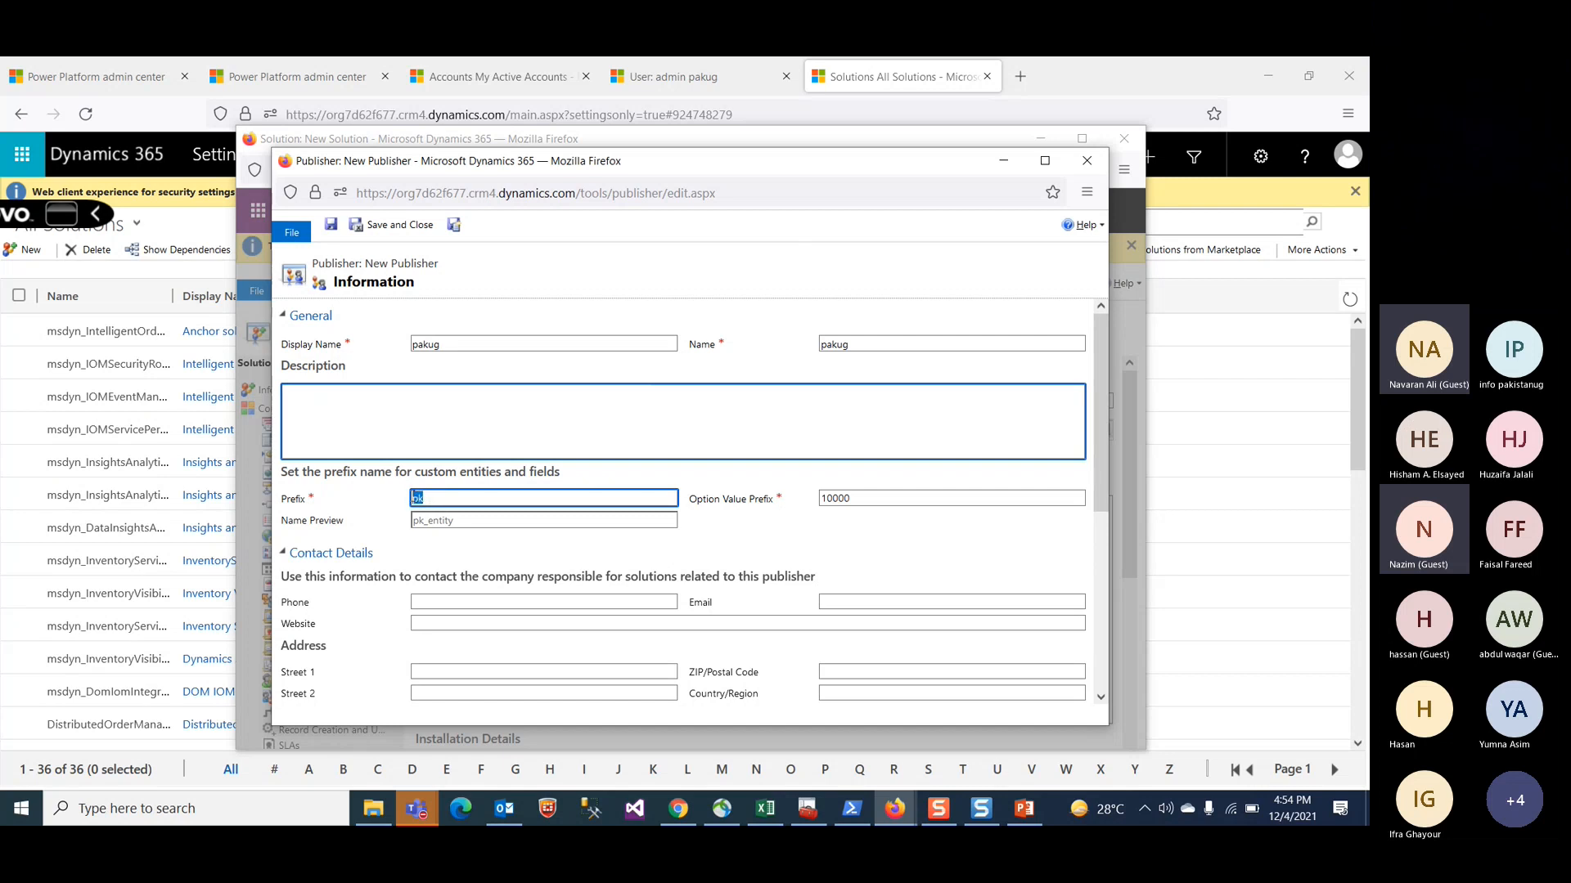
left_click(431, 498)
key("ctrl+a")
left_click(859, 499)
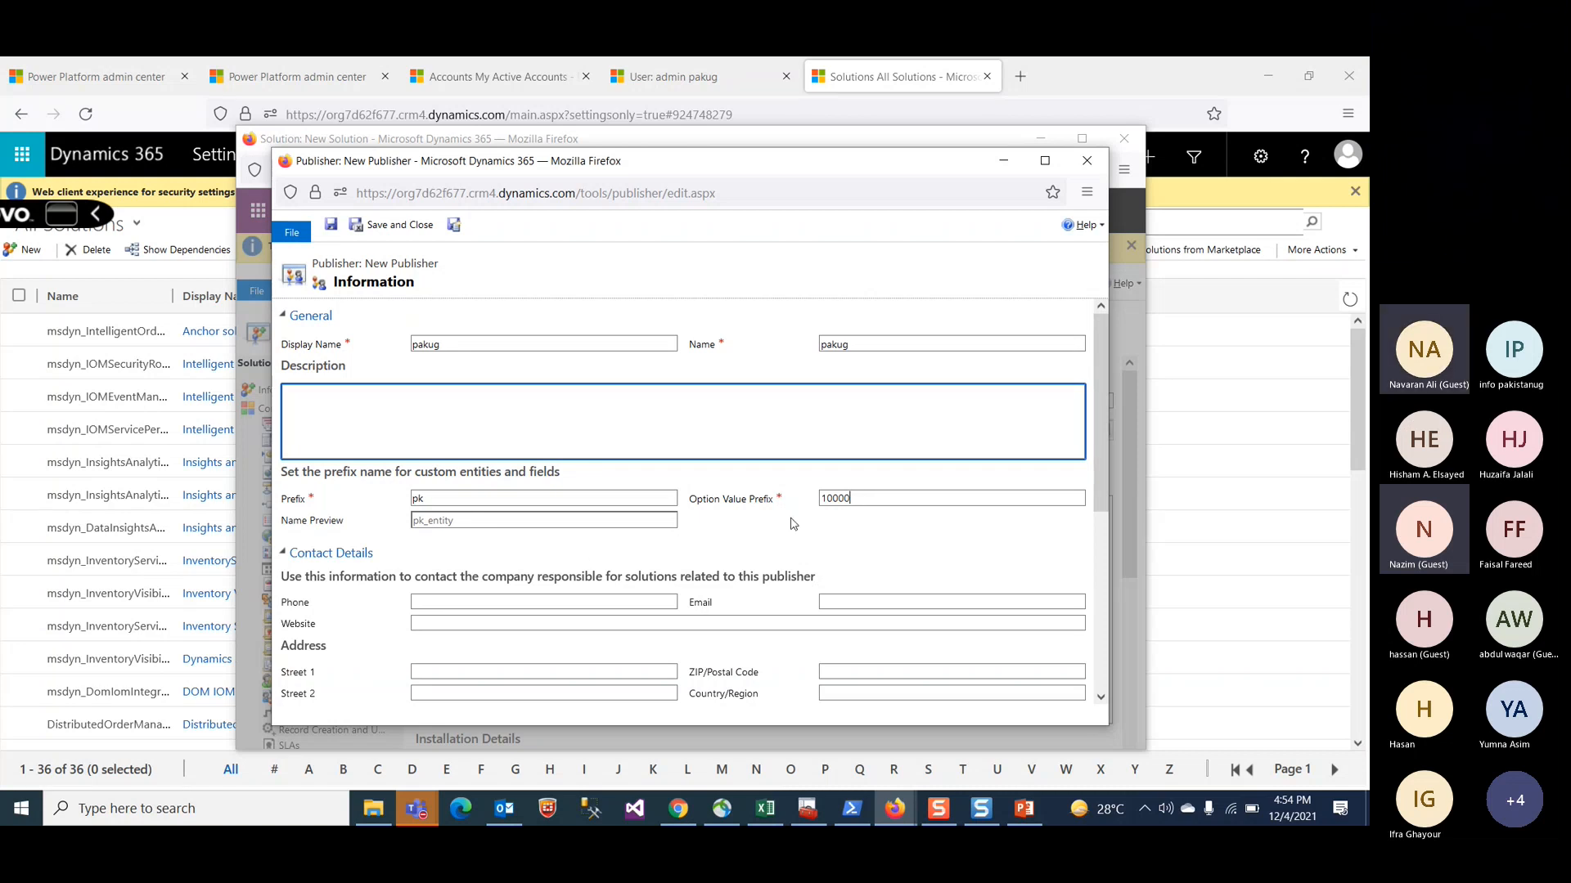
scroll(745, 595, "down", 3)
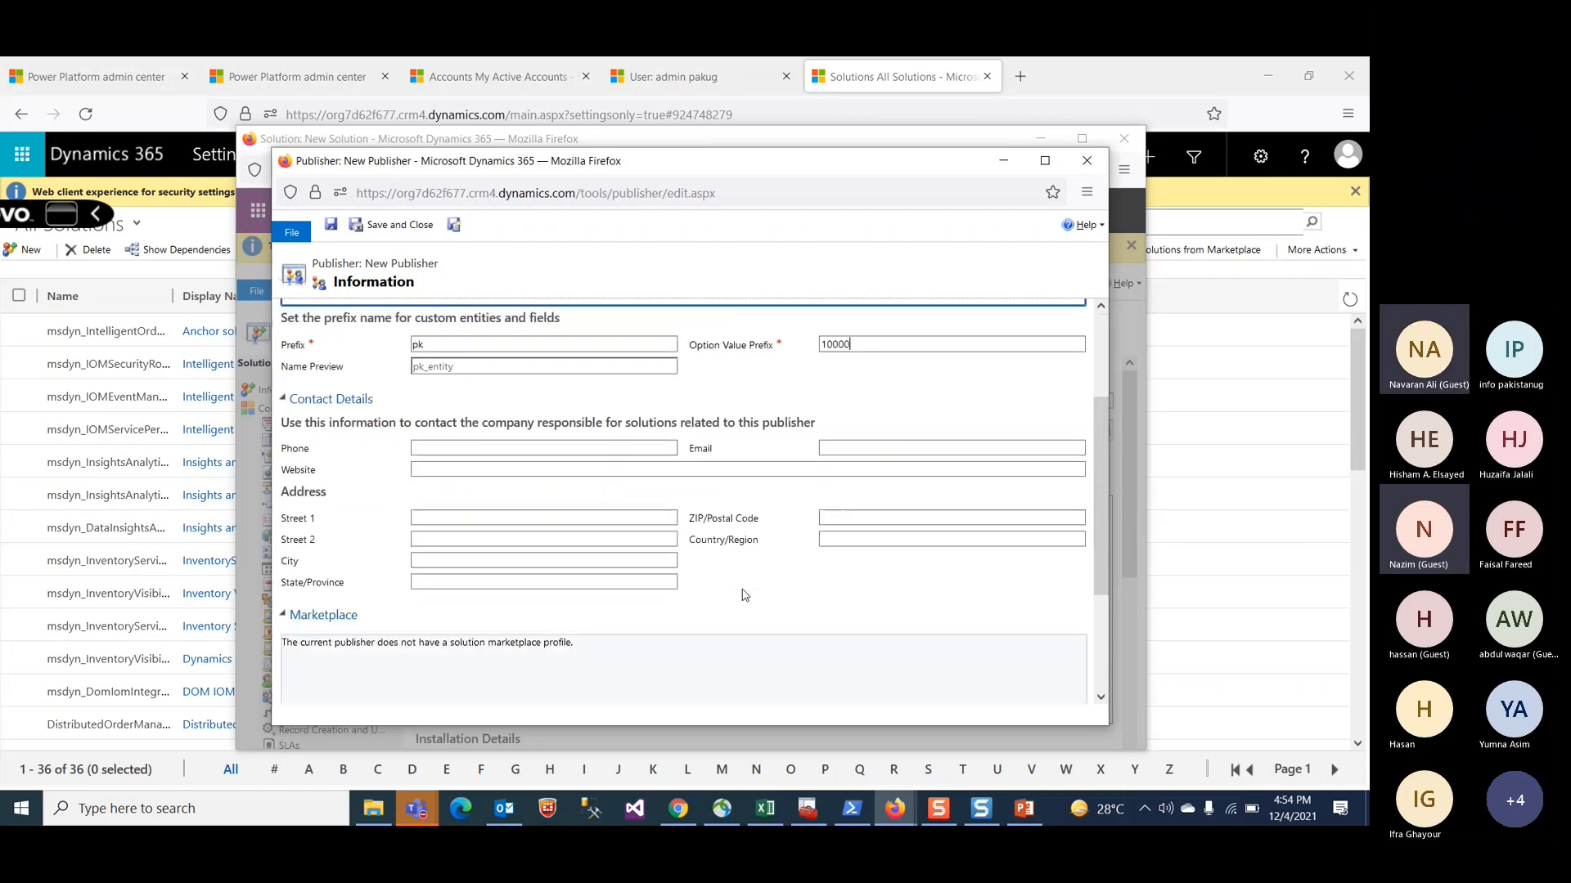
scroll(745, 595, "up", 3)
left_click(534, 505)
left_click(533, 513)
left_click(384, 224)
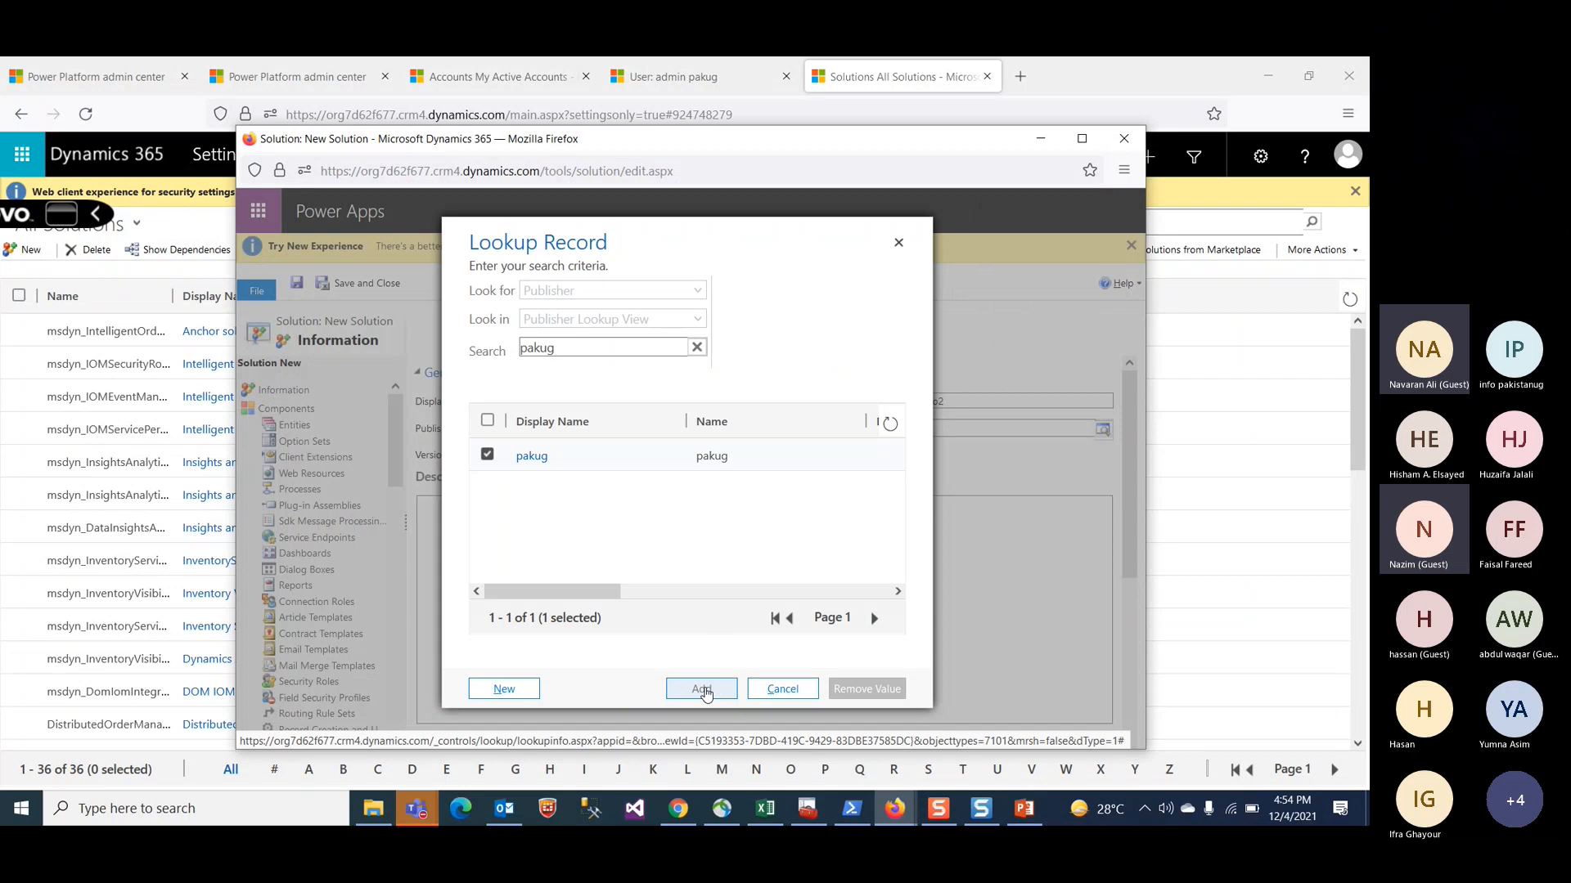
left_click(702, 689)
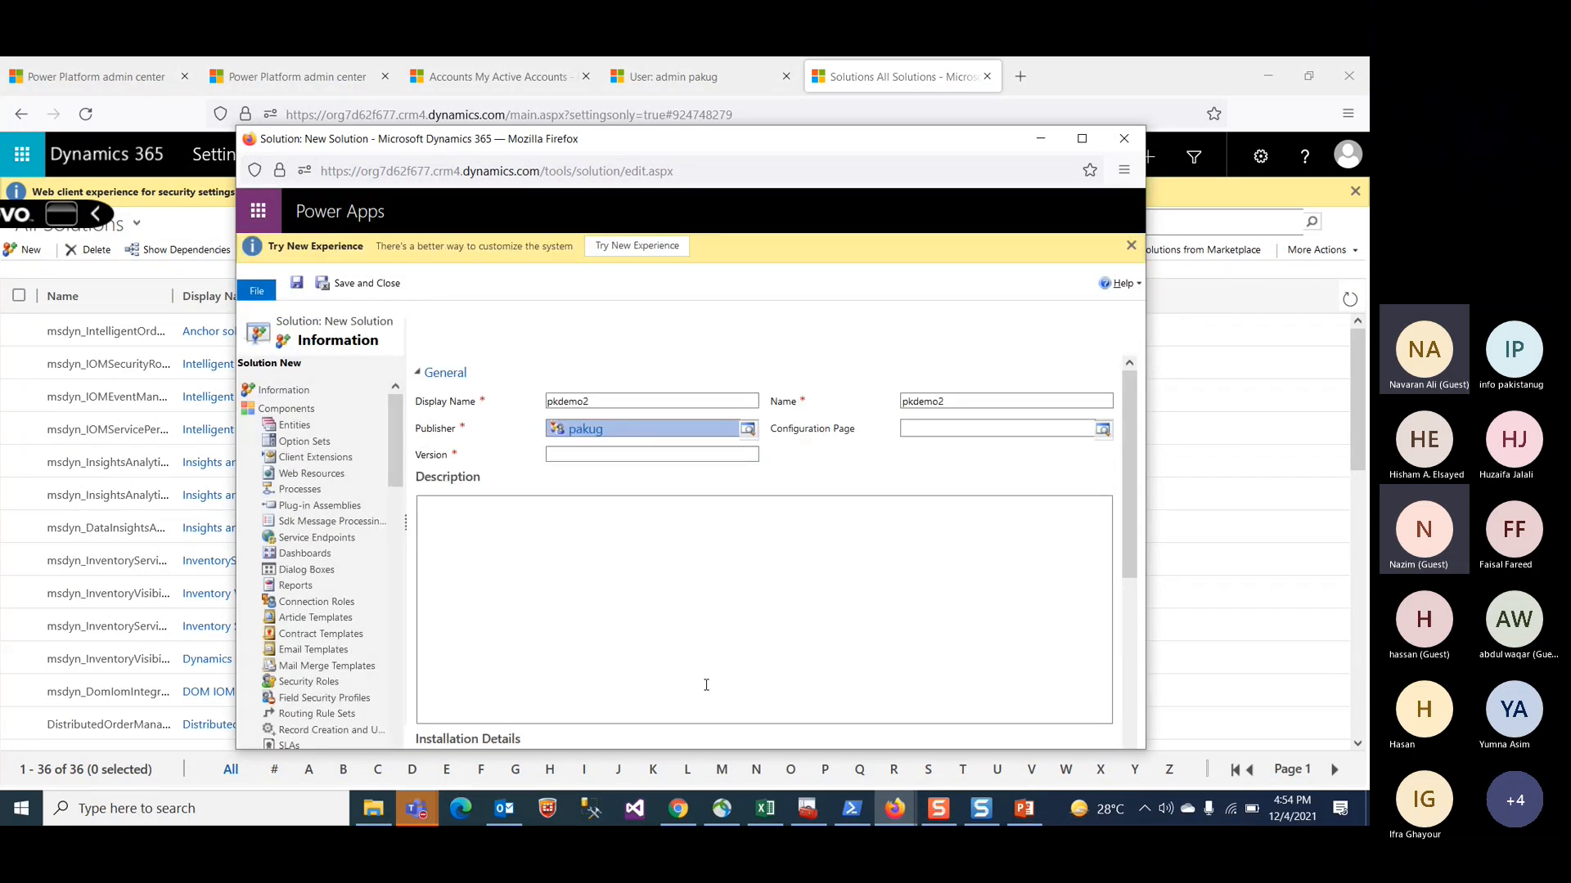
Step: Set the solution version to 1.0.0.0 and save and close the new solution
left_click(611, 454)
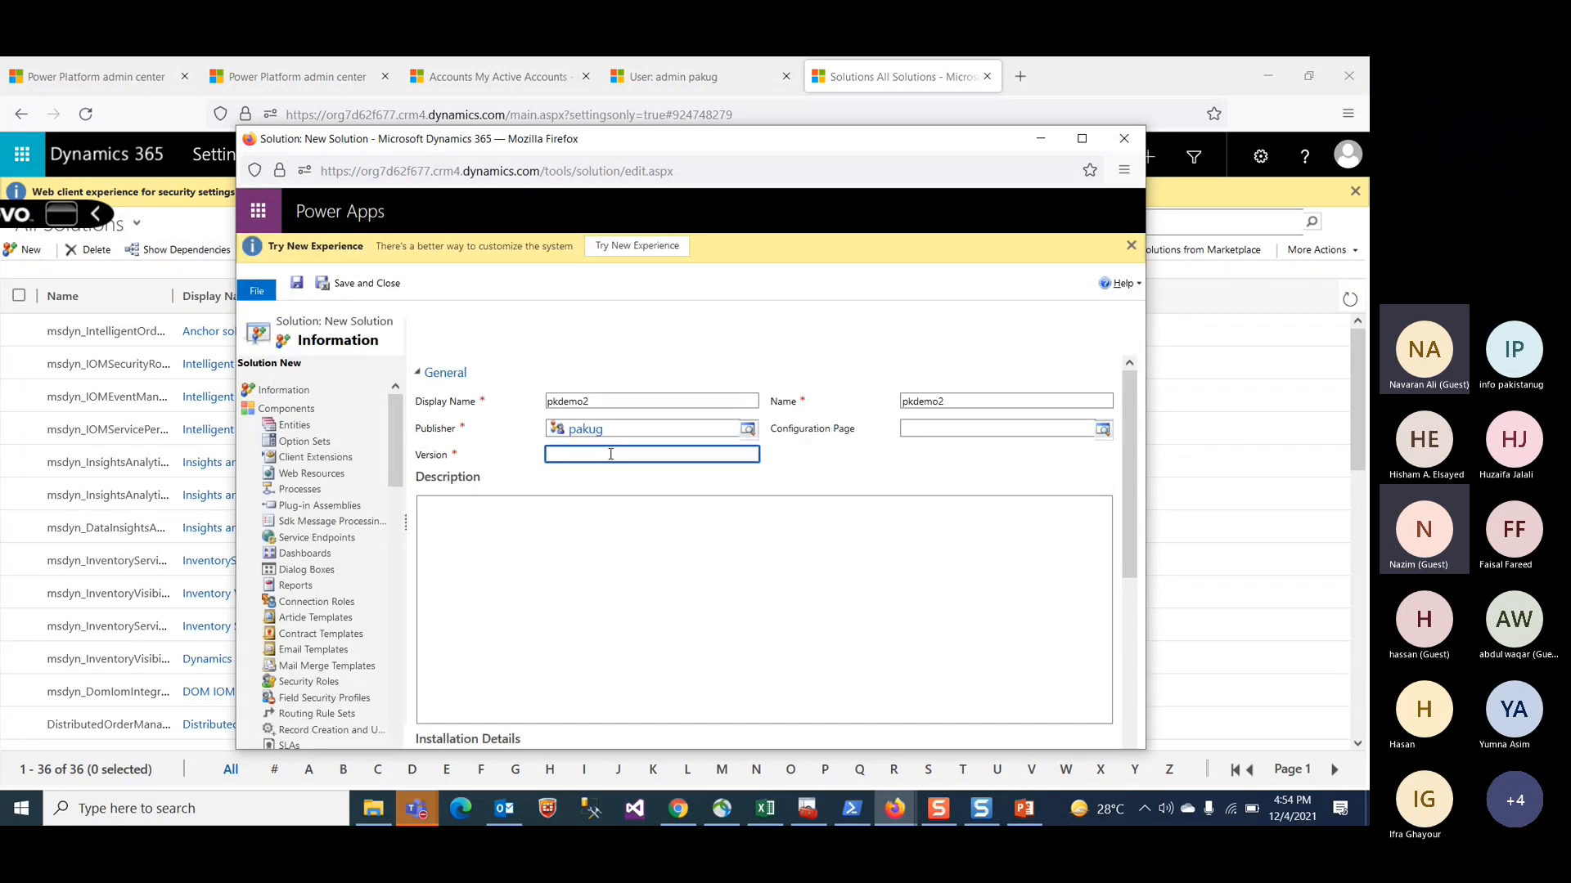
type("1.0.0.0")
left_click(604, 511)
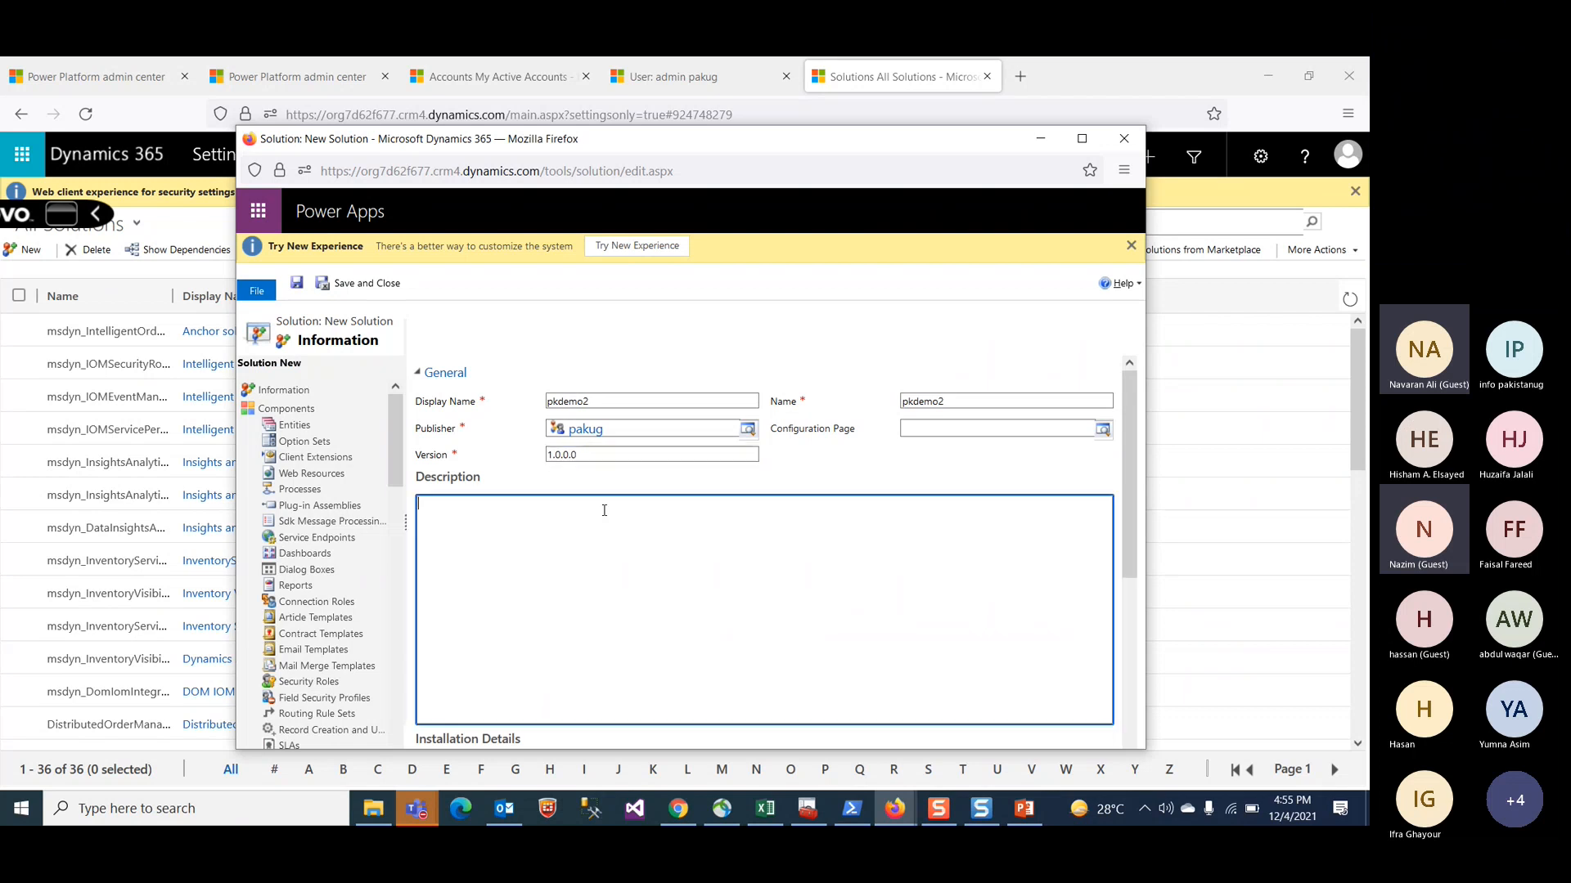
left_click(364, 286)
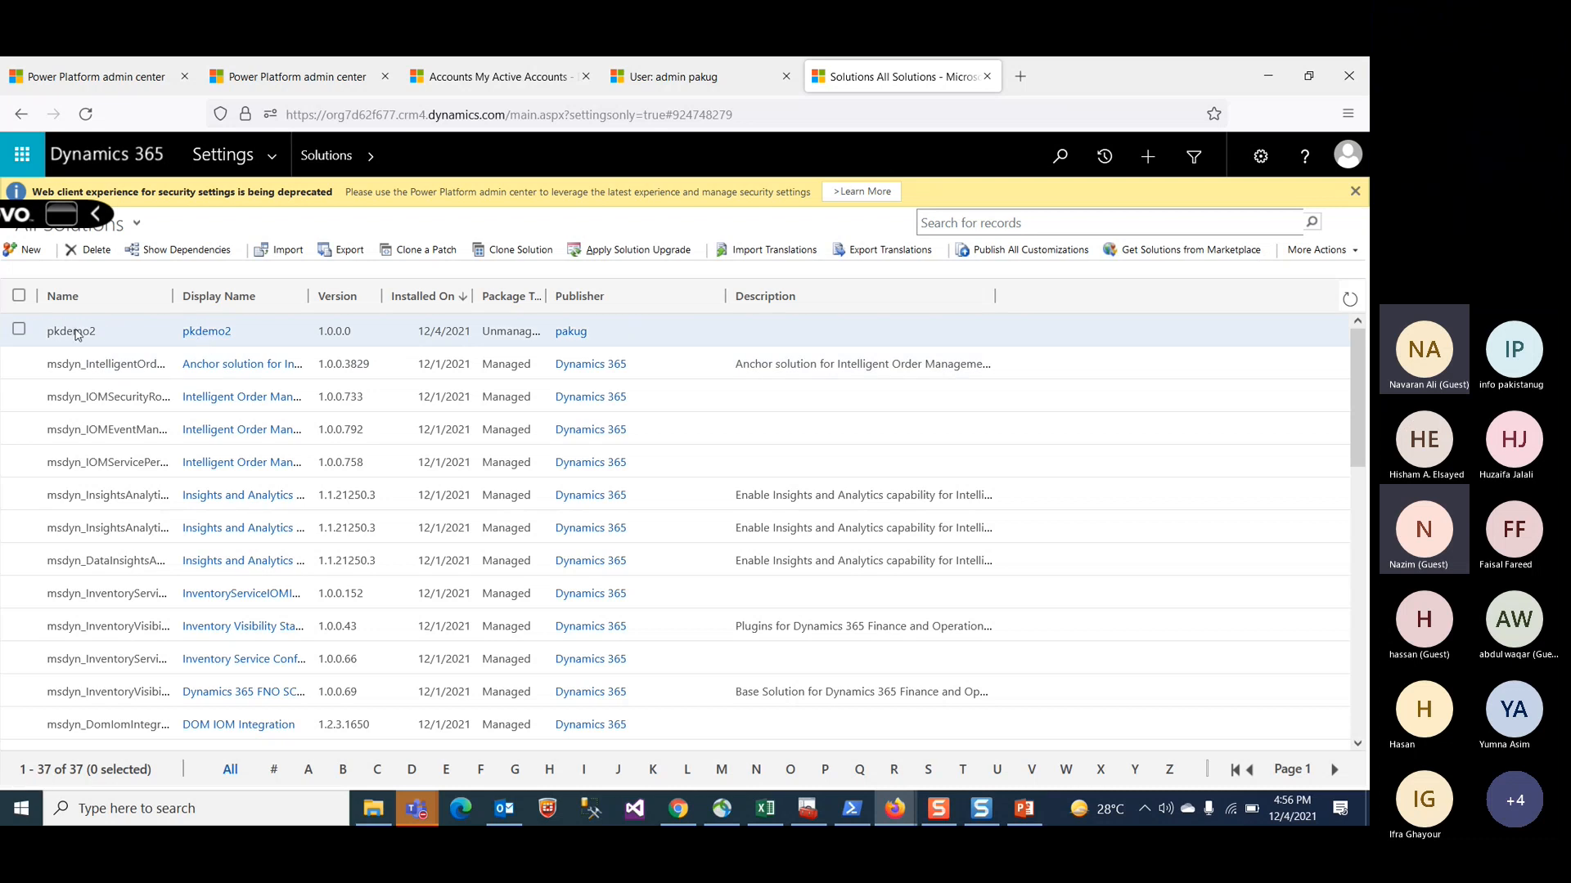
Step: Open the pkdemo2 solution and add the existing Account entity with its main Account form
left_click(76, 334)
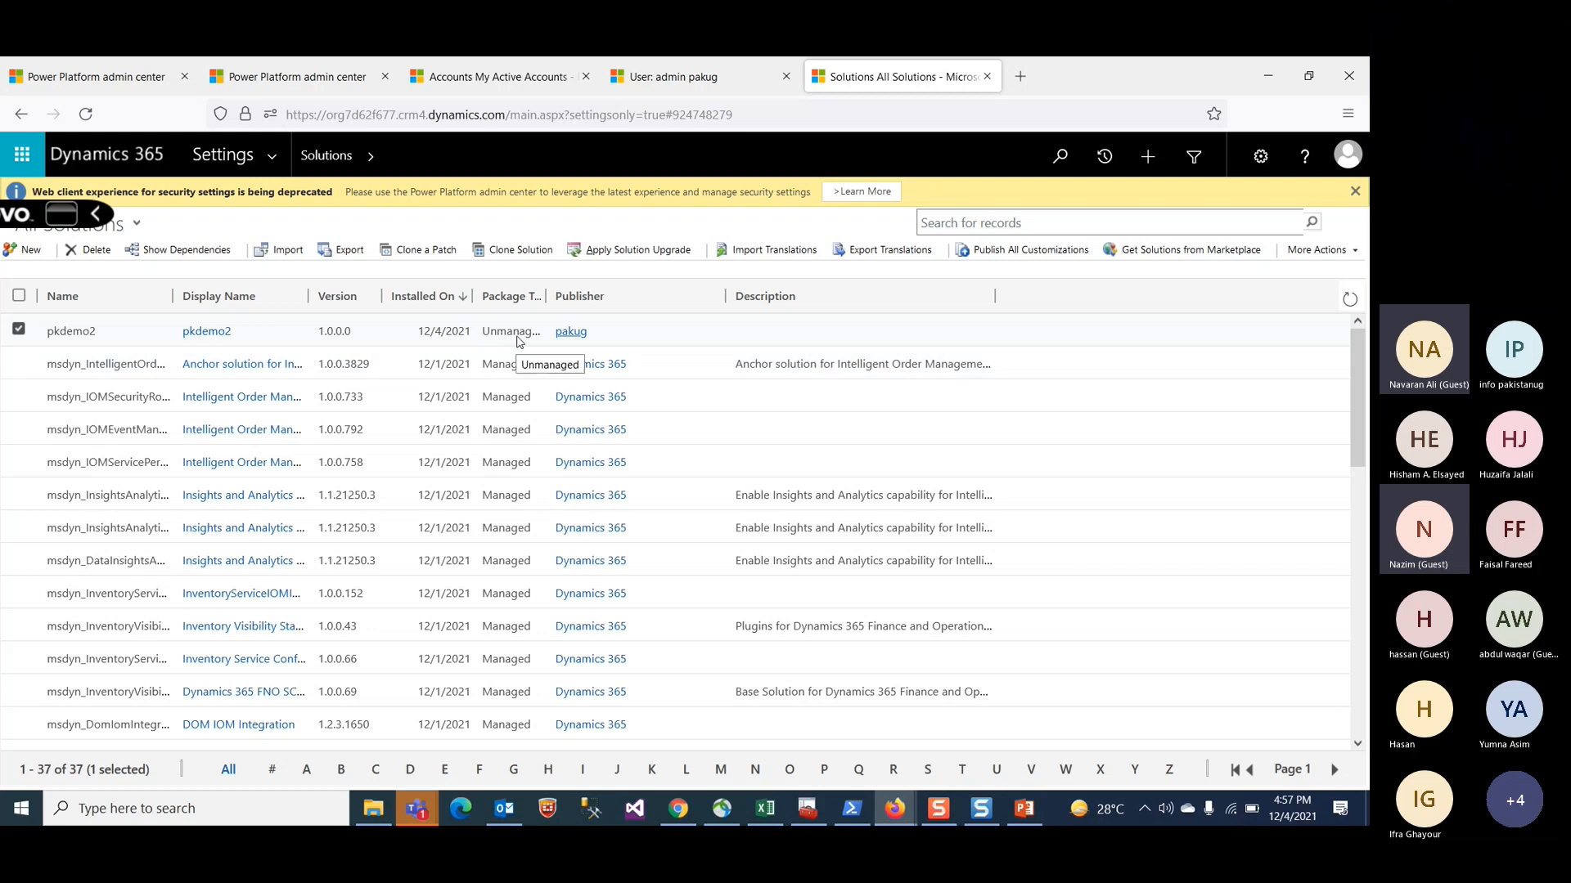
left_click(217, 335)
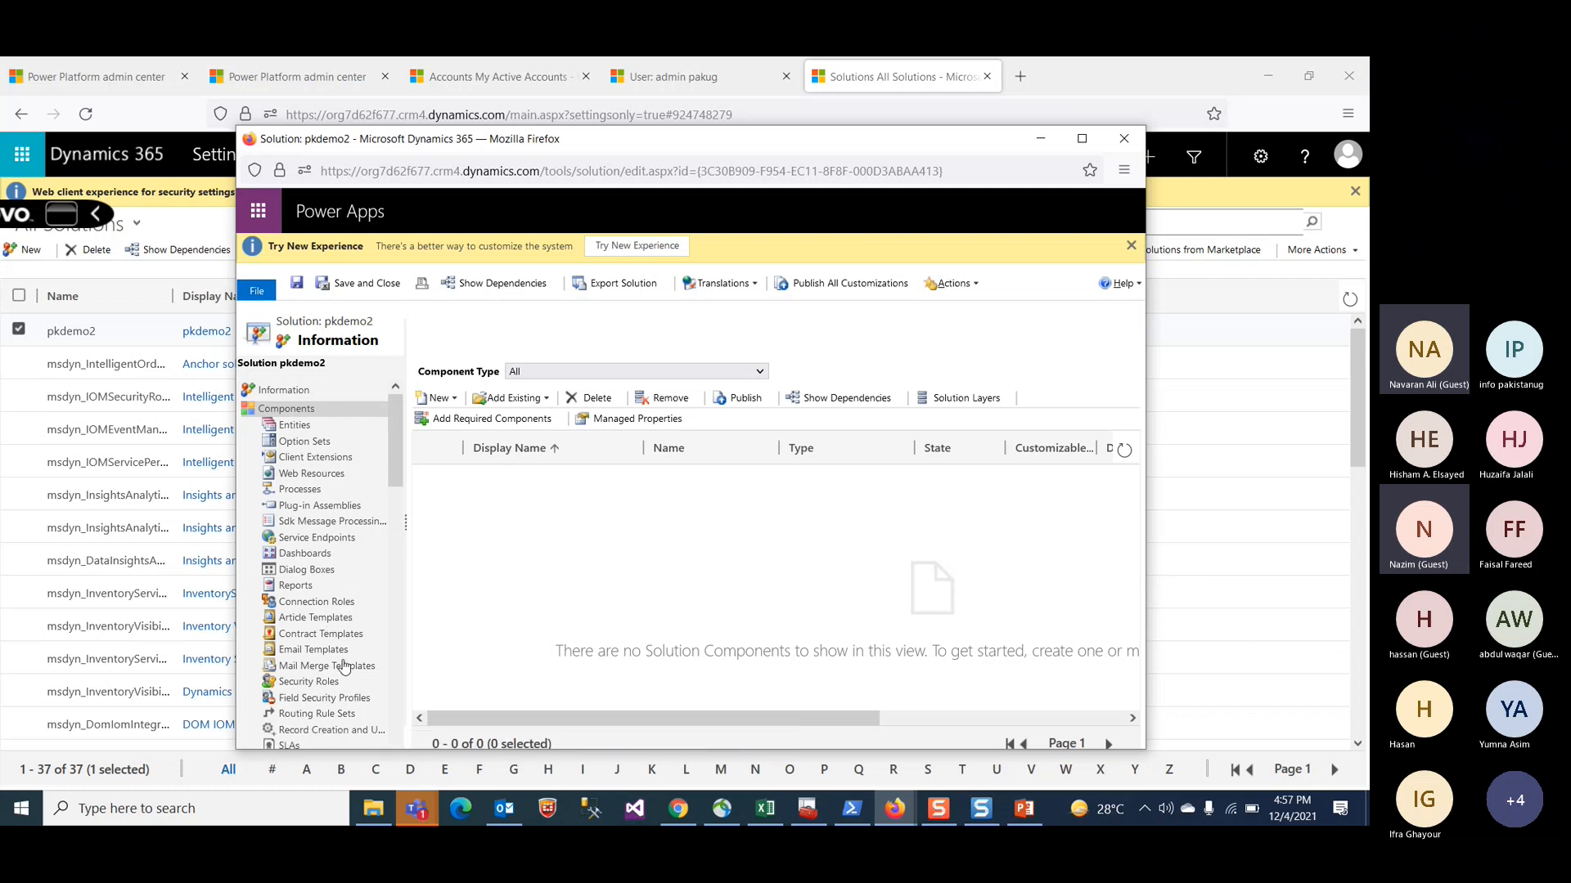
left_click(296, 427)
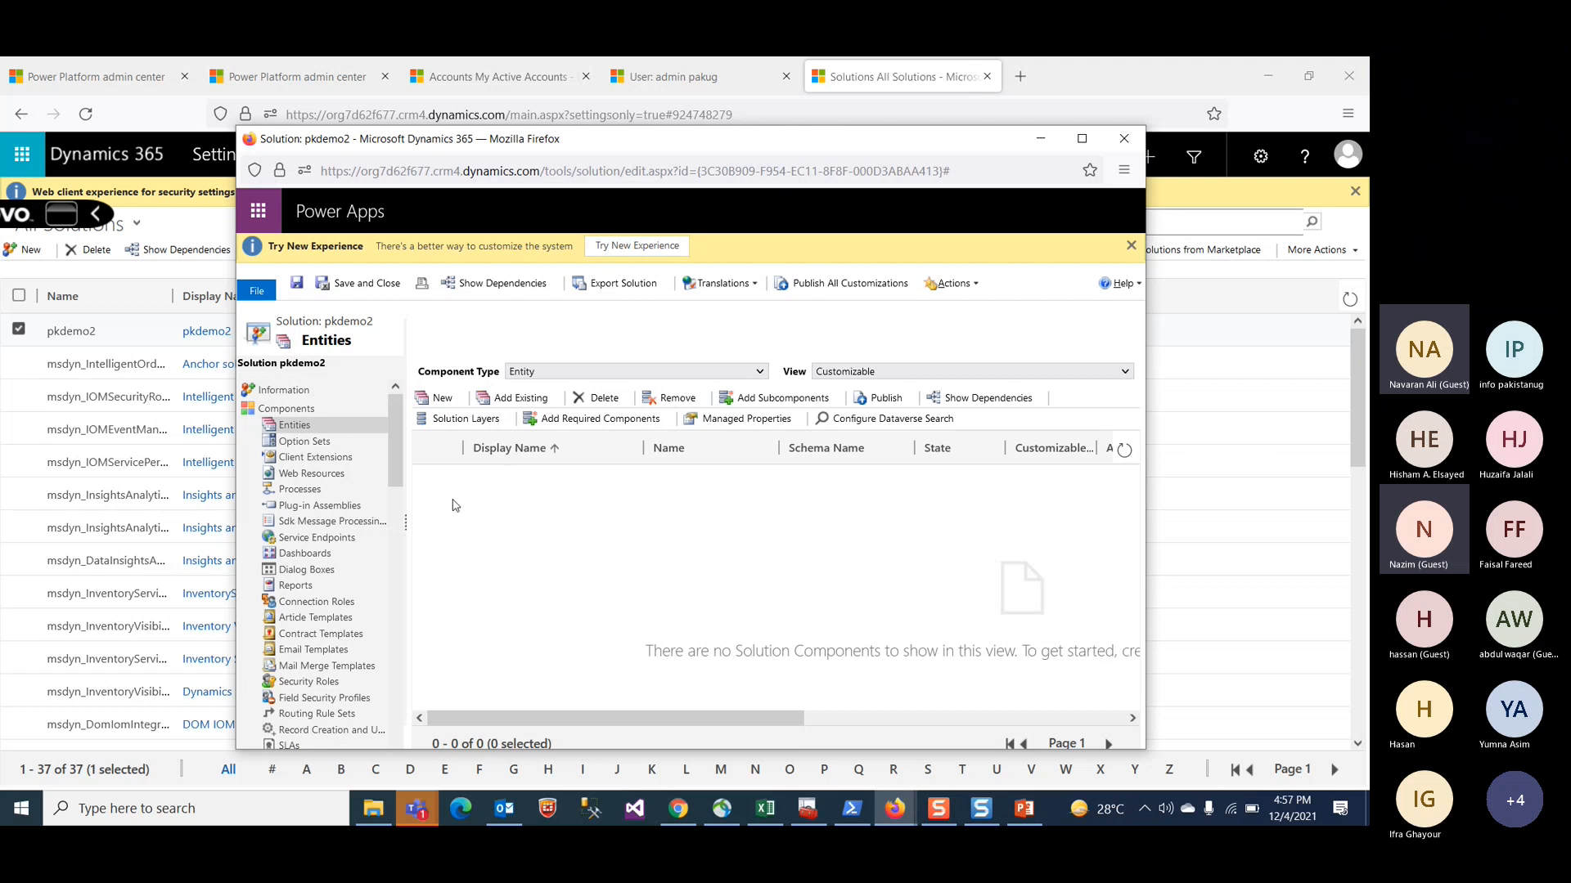
left_click(515, 399)
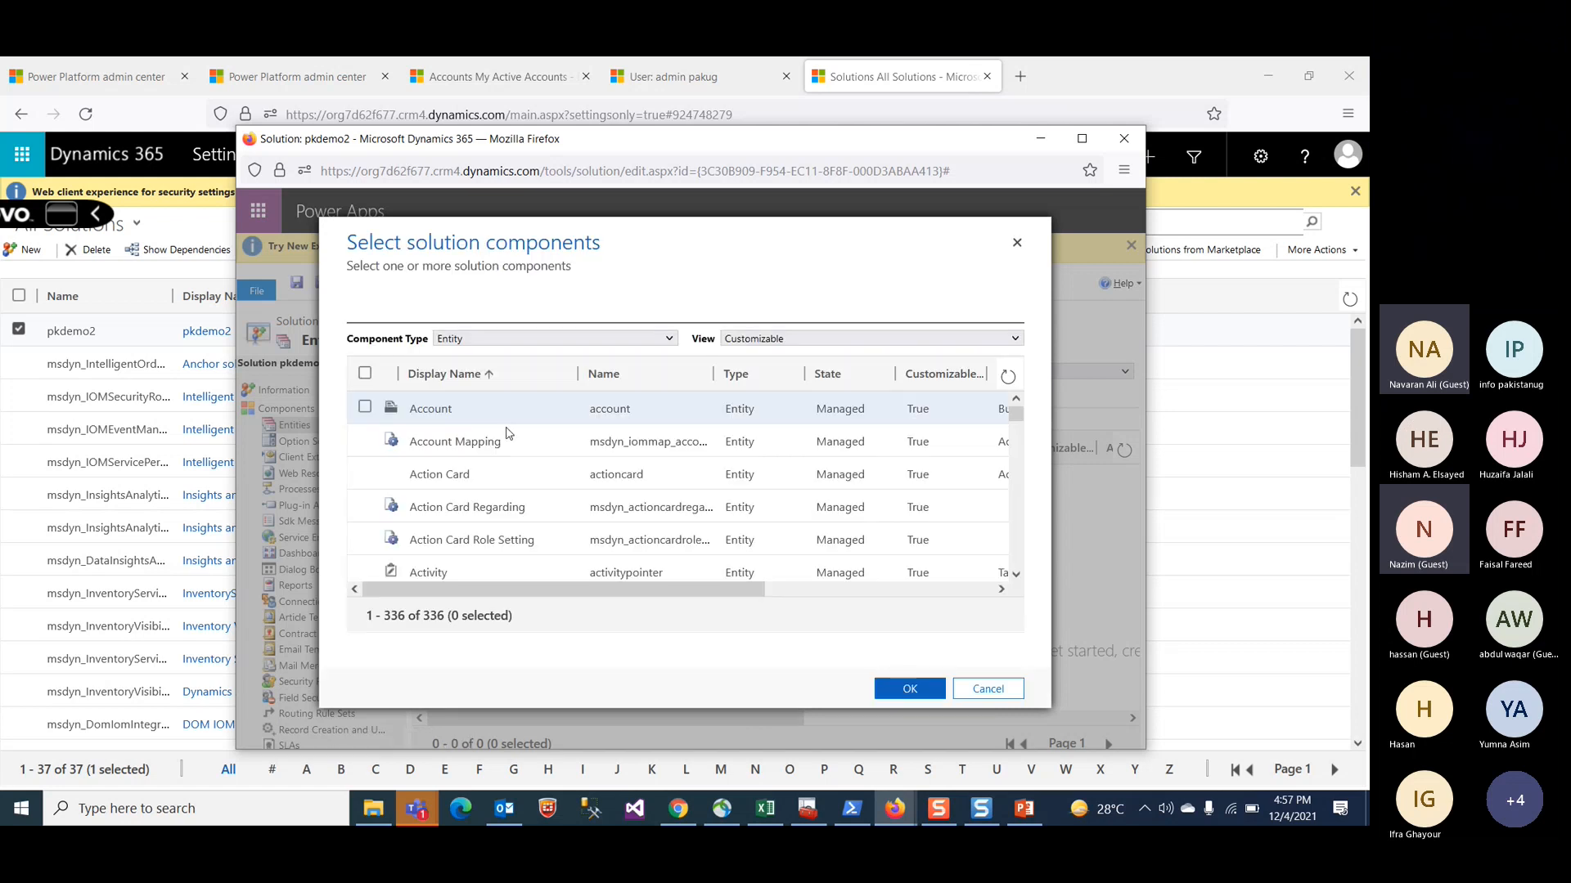
left_click(365, 410)
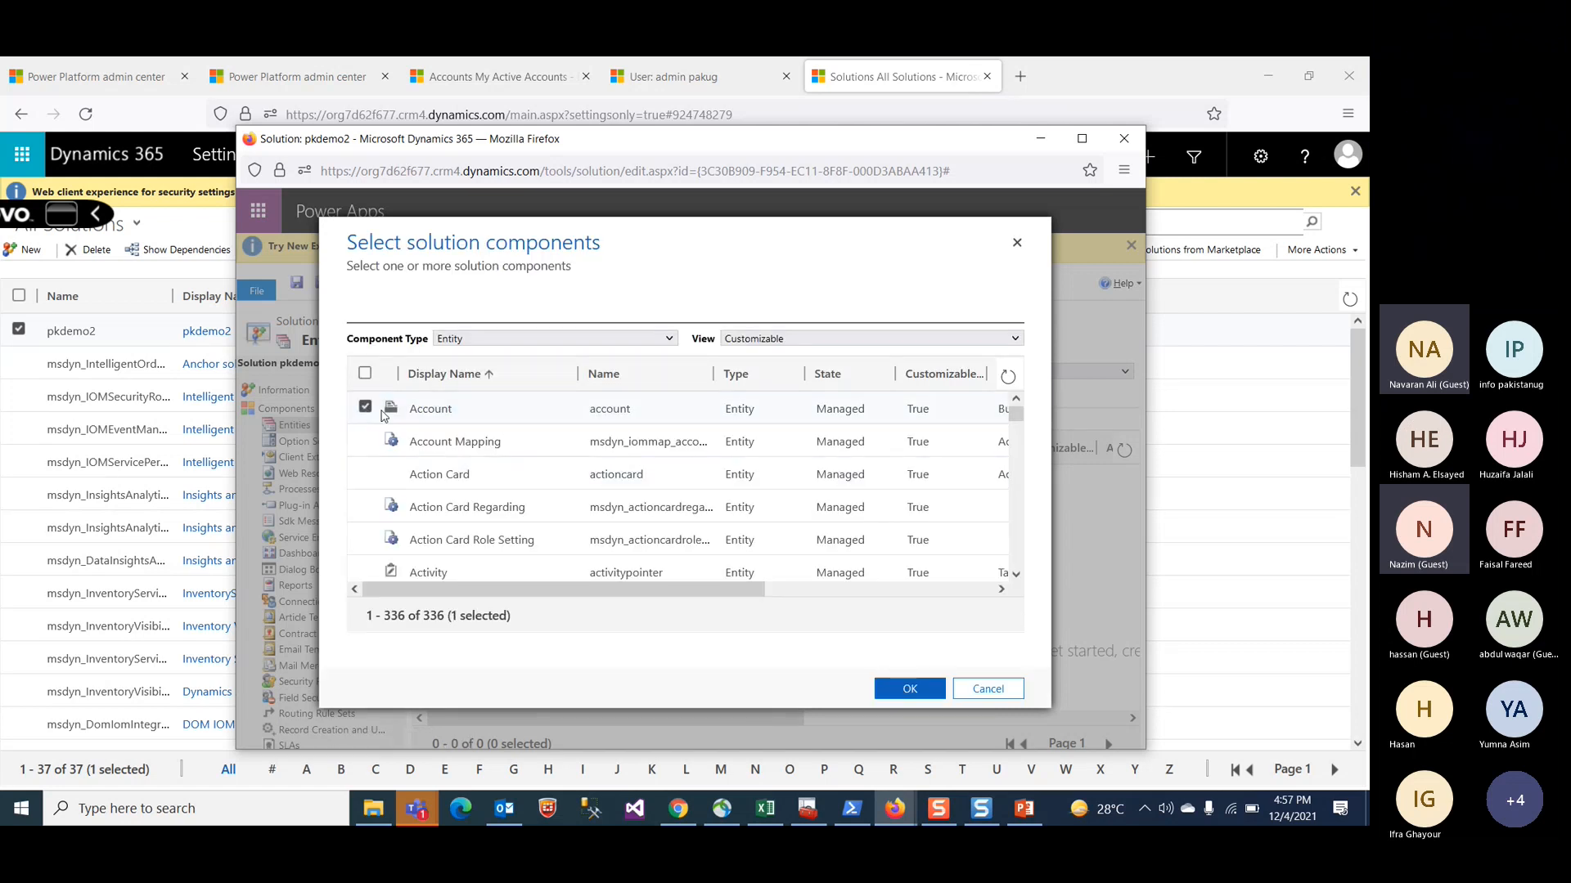
left_click(900, 689)
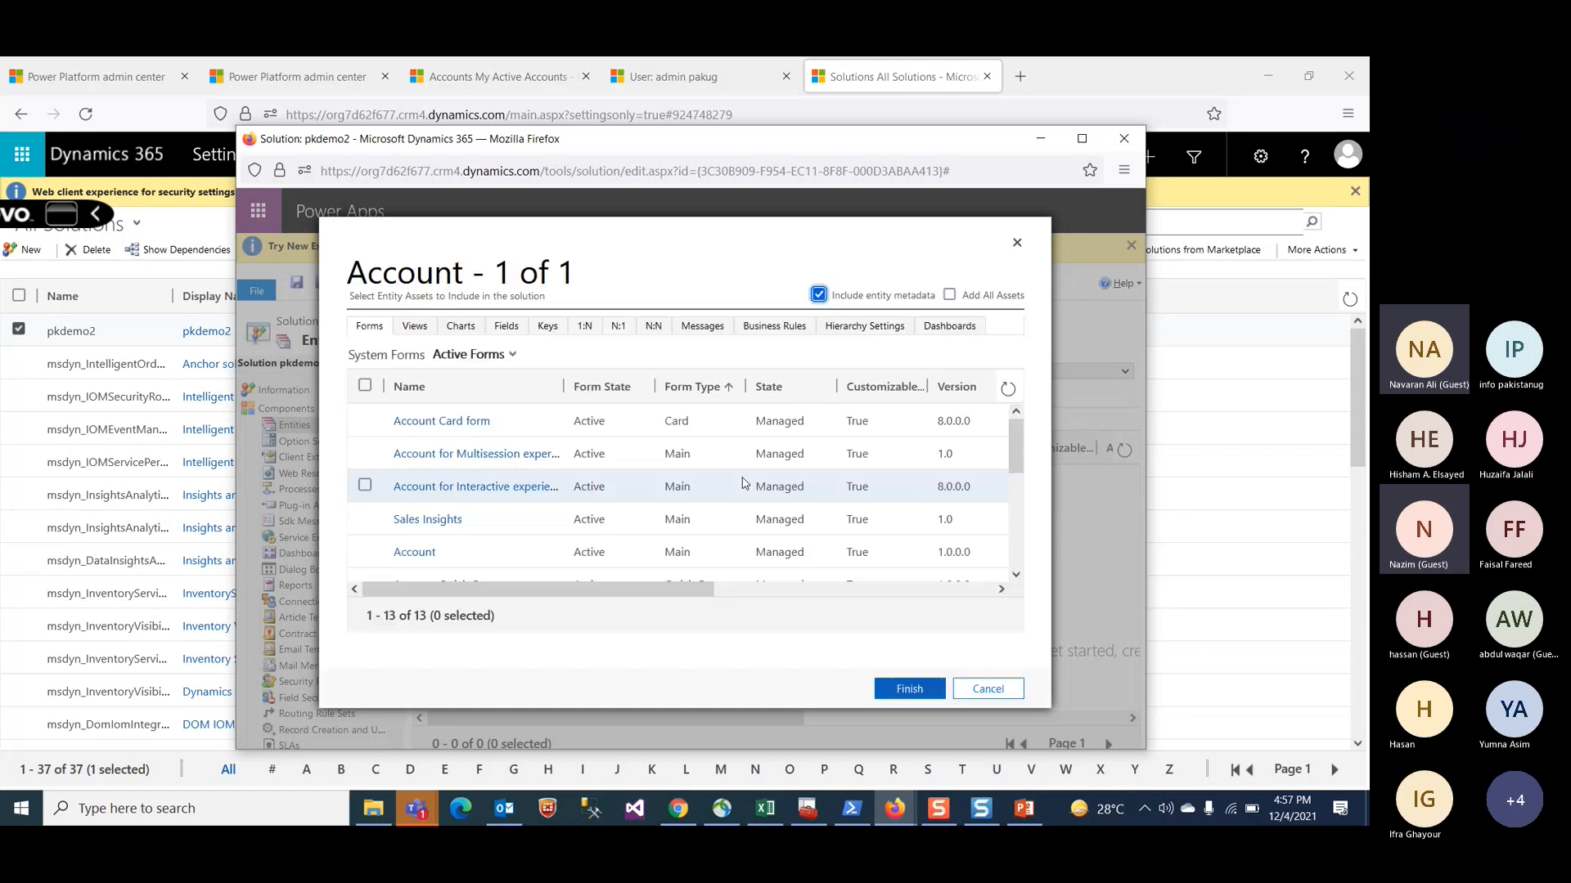
scroll(372, 478, "down", 3)
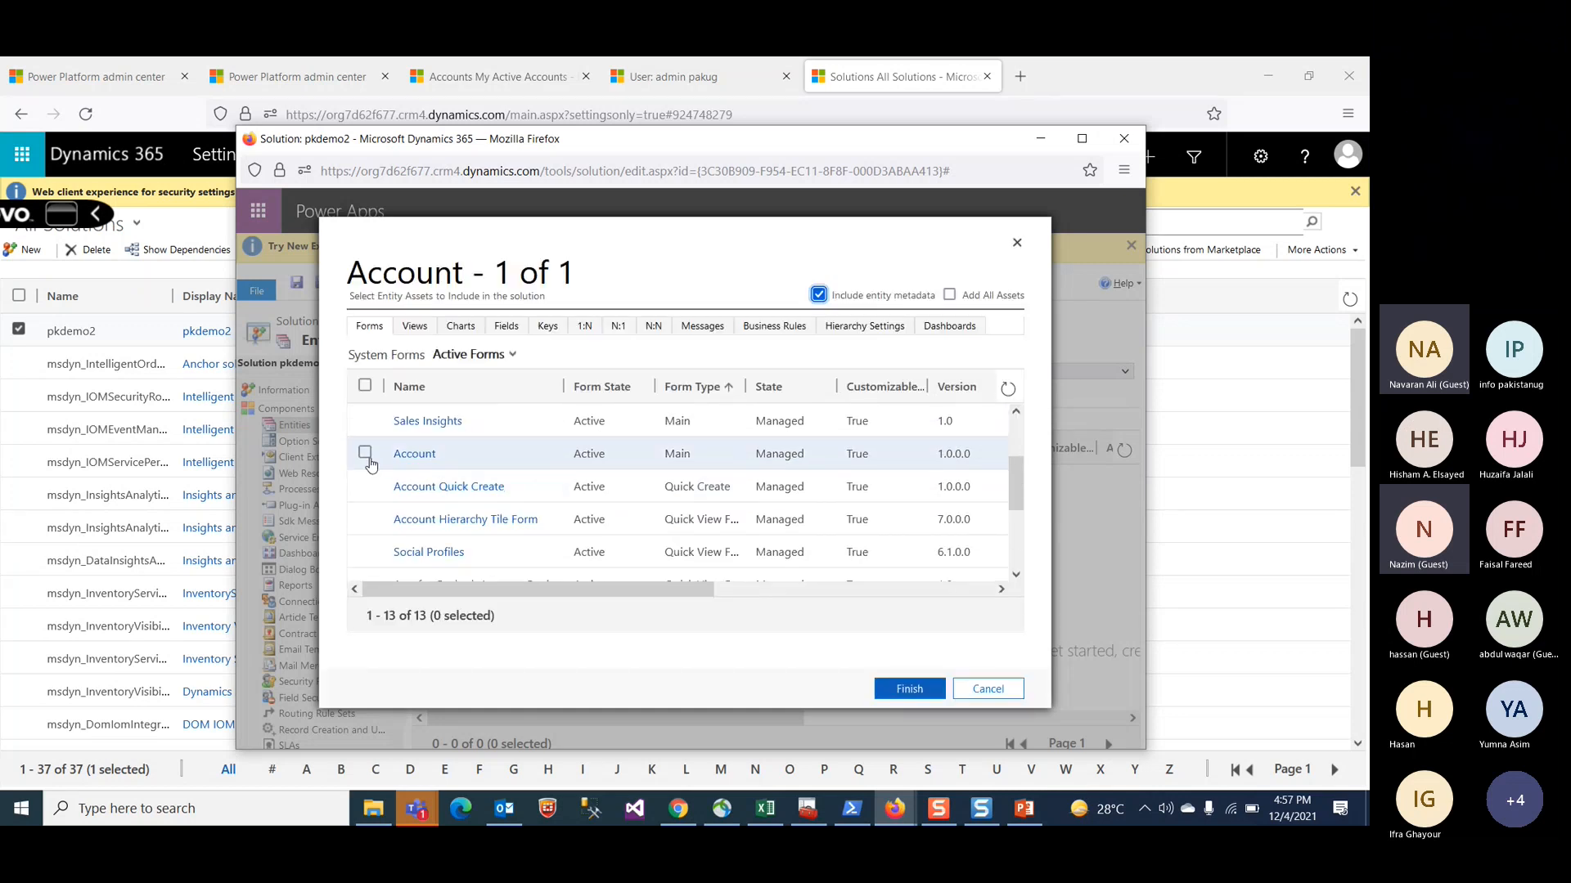
left_click(365, 455)
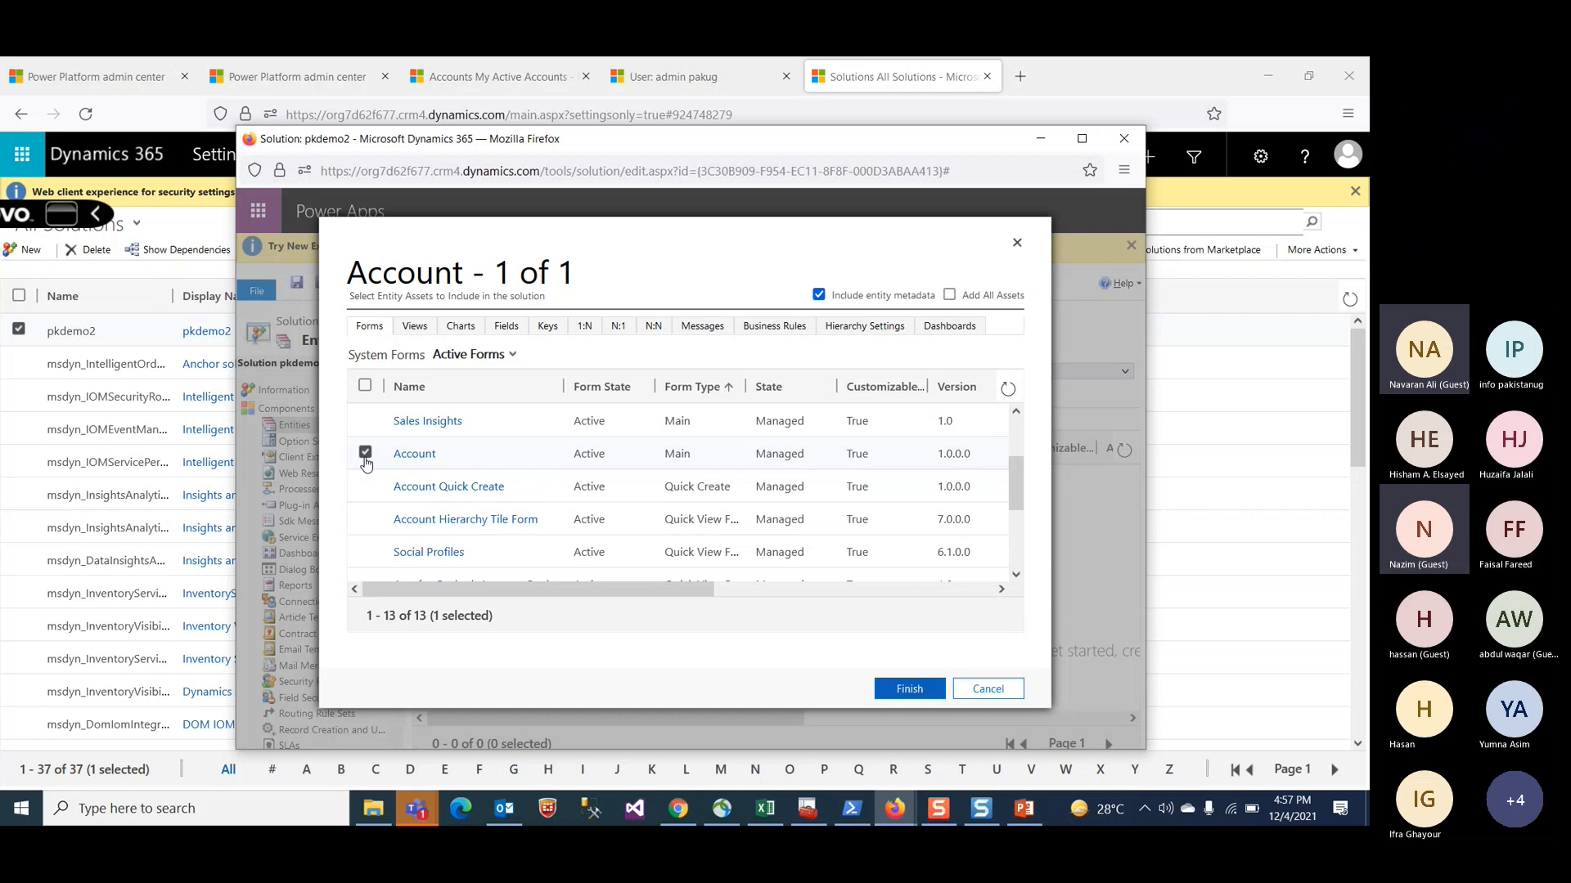
left_click(910, 690)
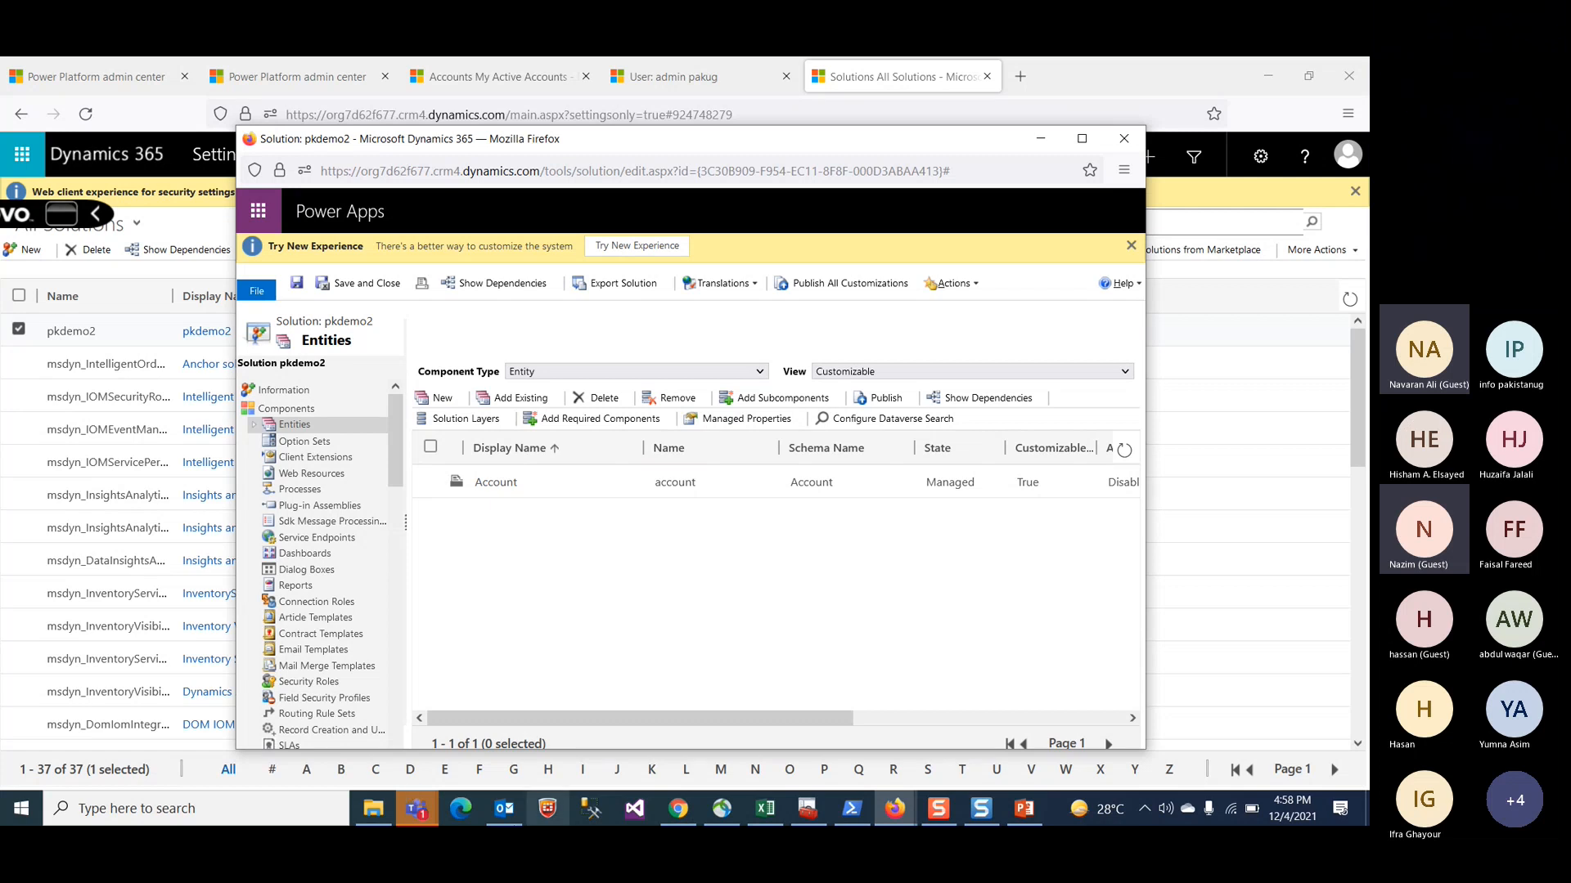
Step: Close the solution and open the users list in the Security settings
left_click(378, 285)
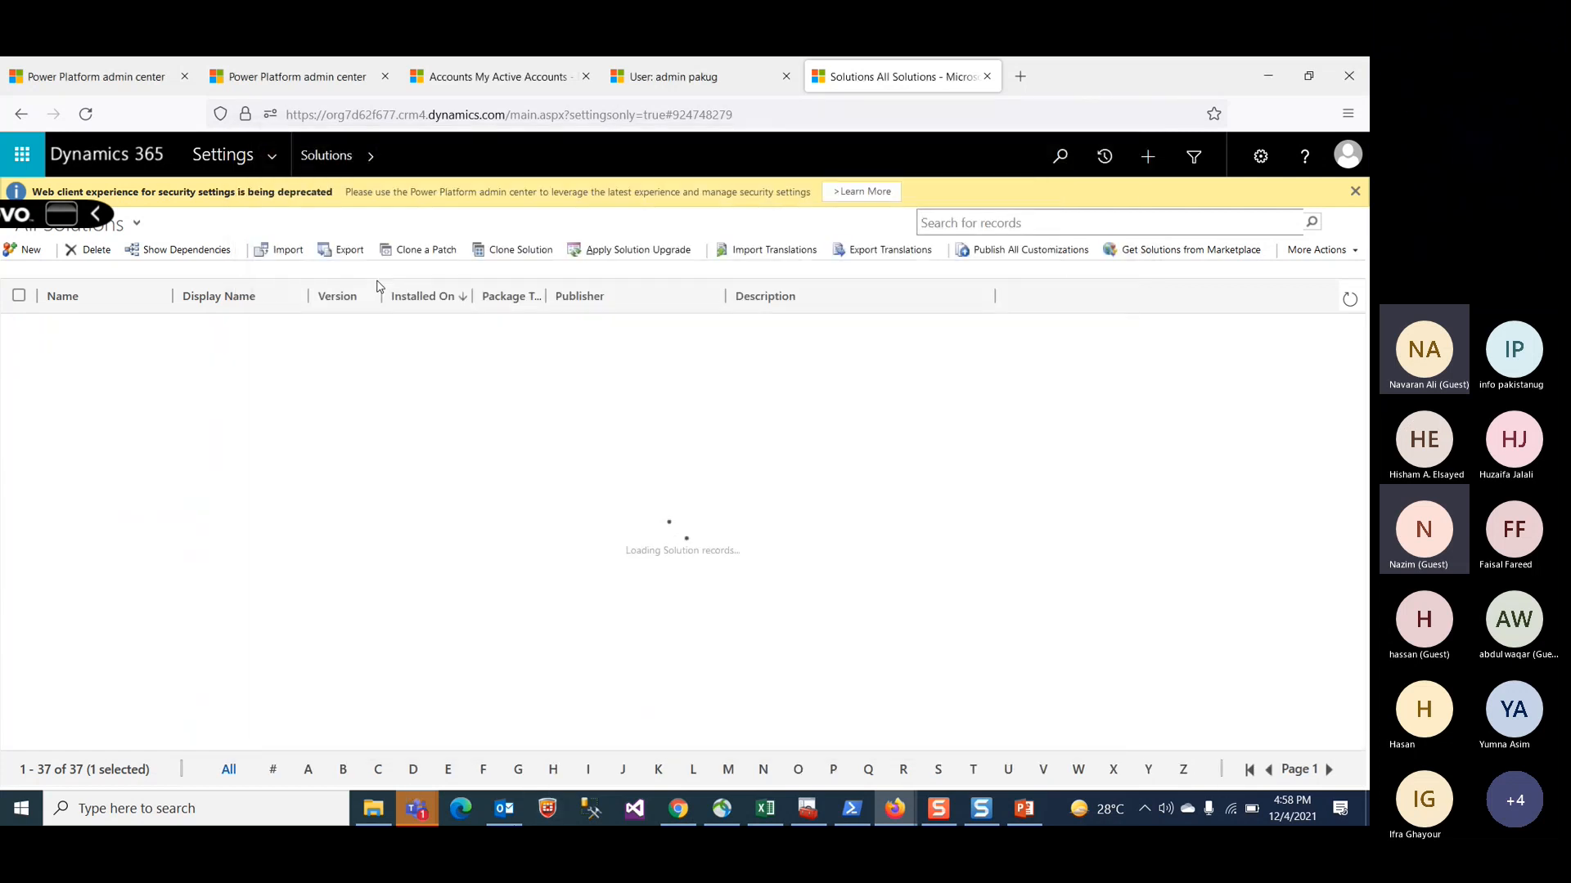
left_click(272, 156)
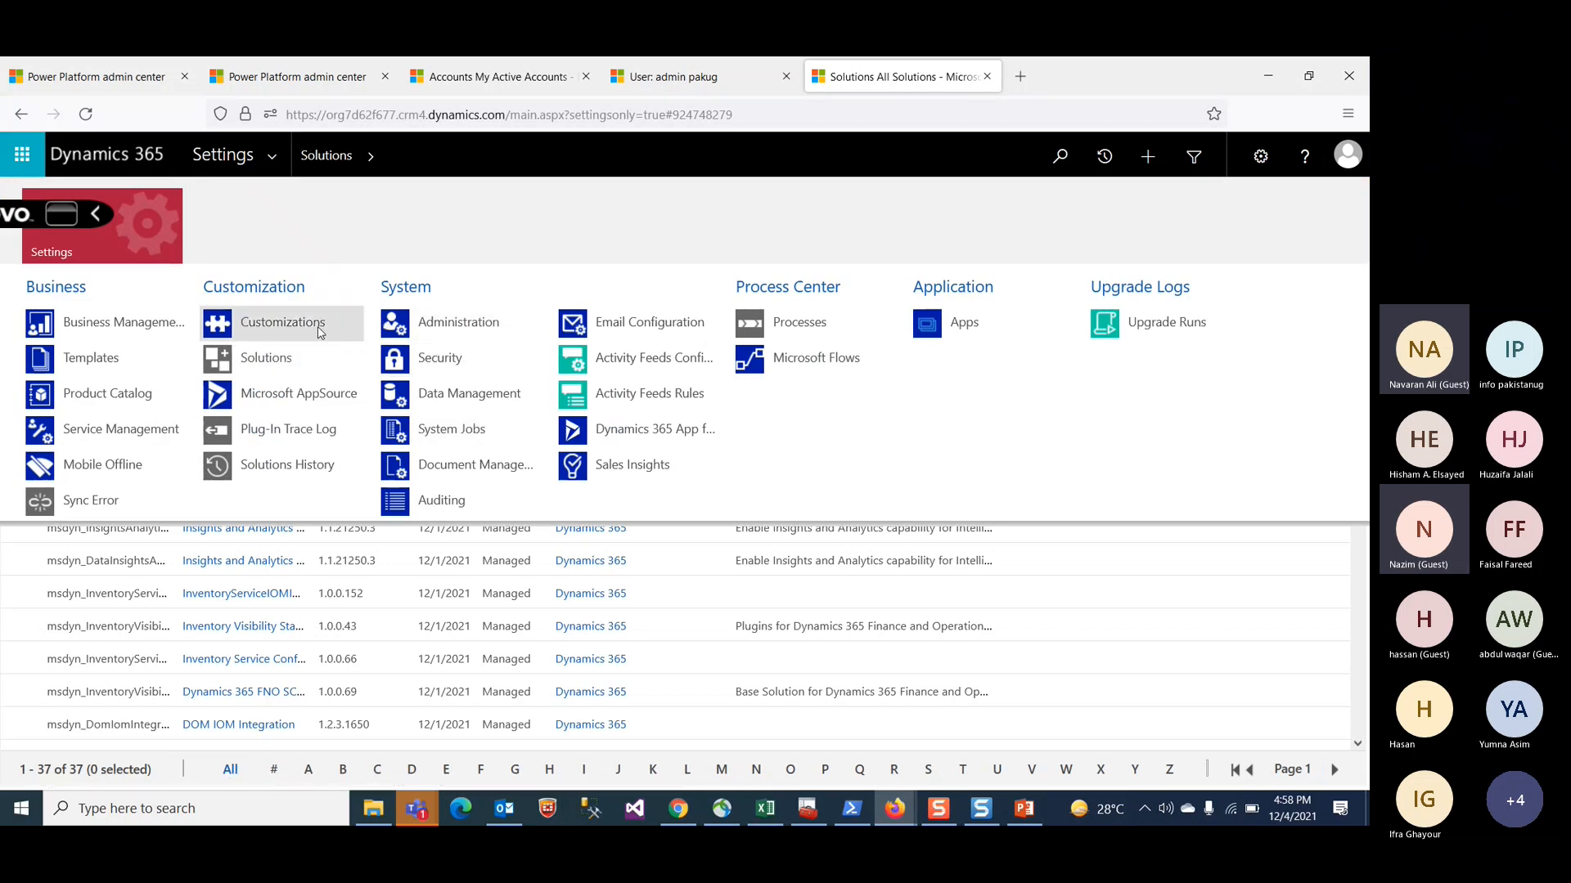
left_click(414, 358)
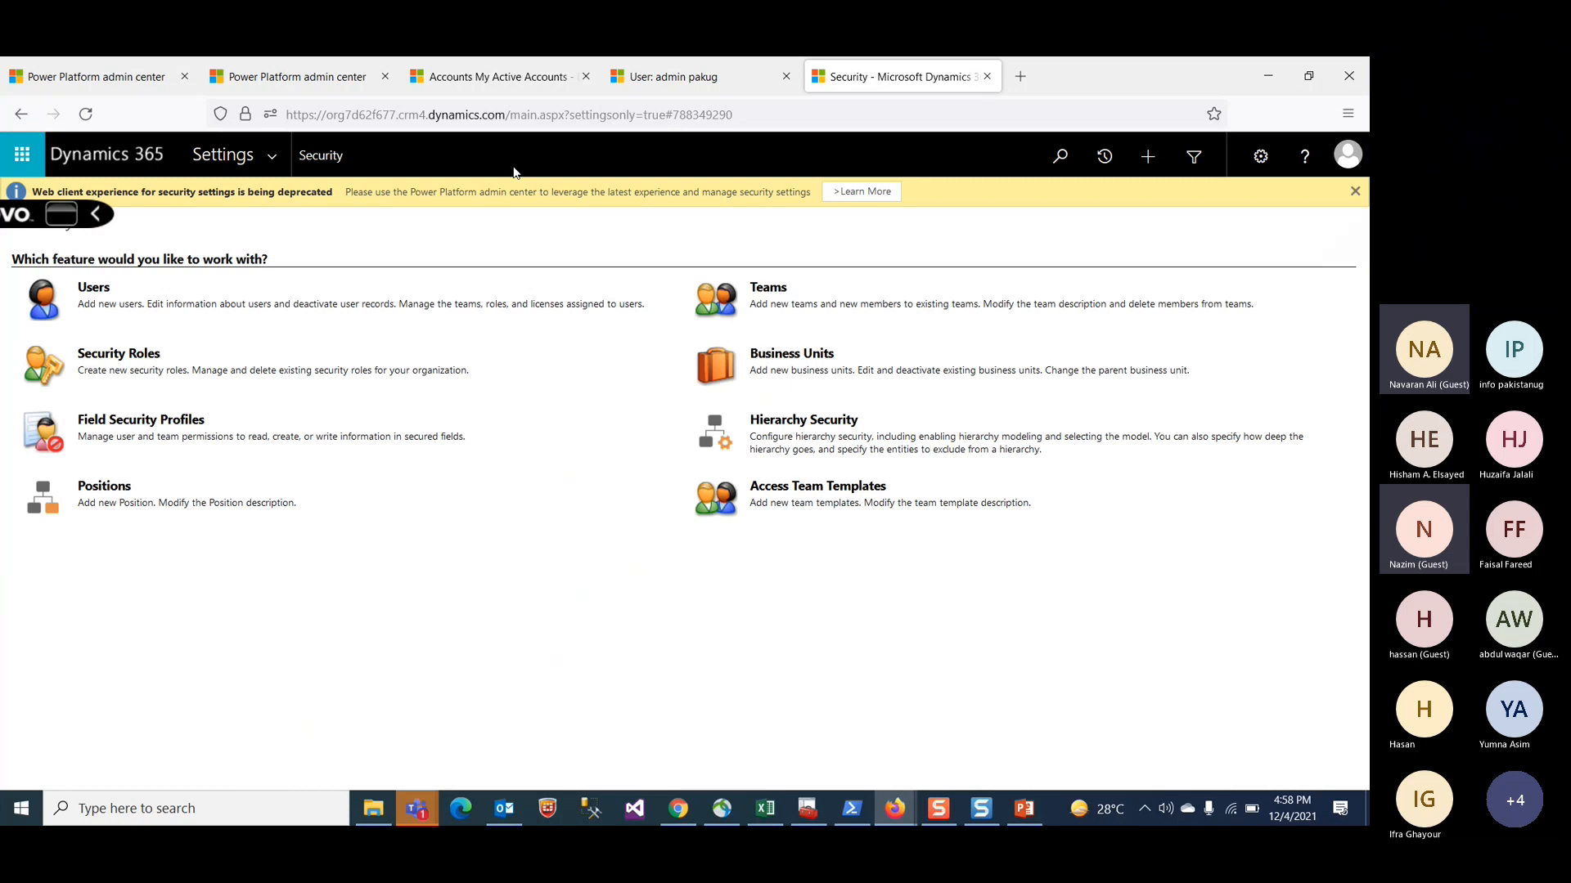
left_click(95, 288)
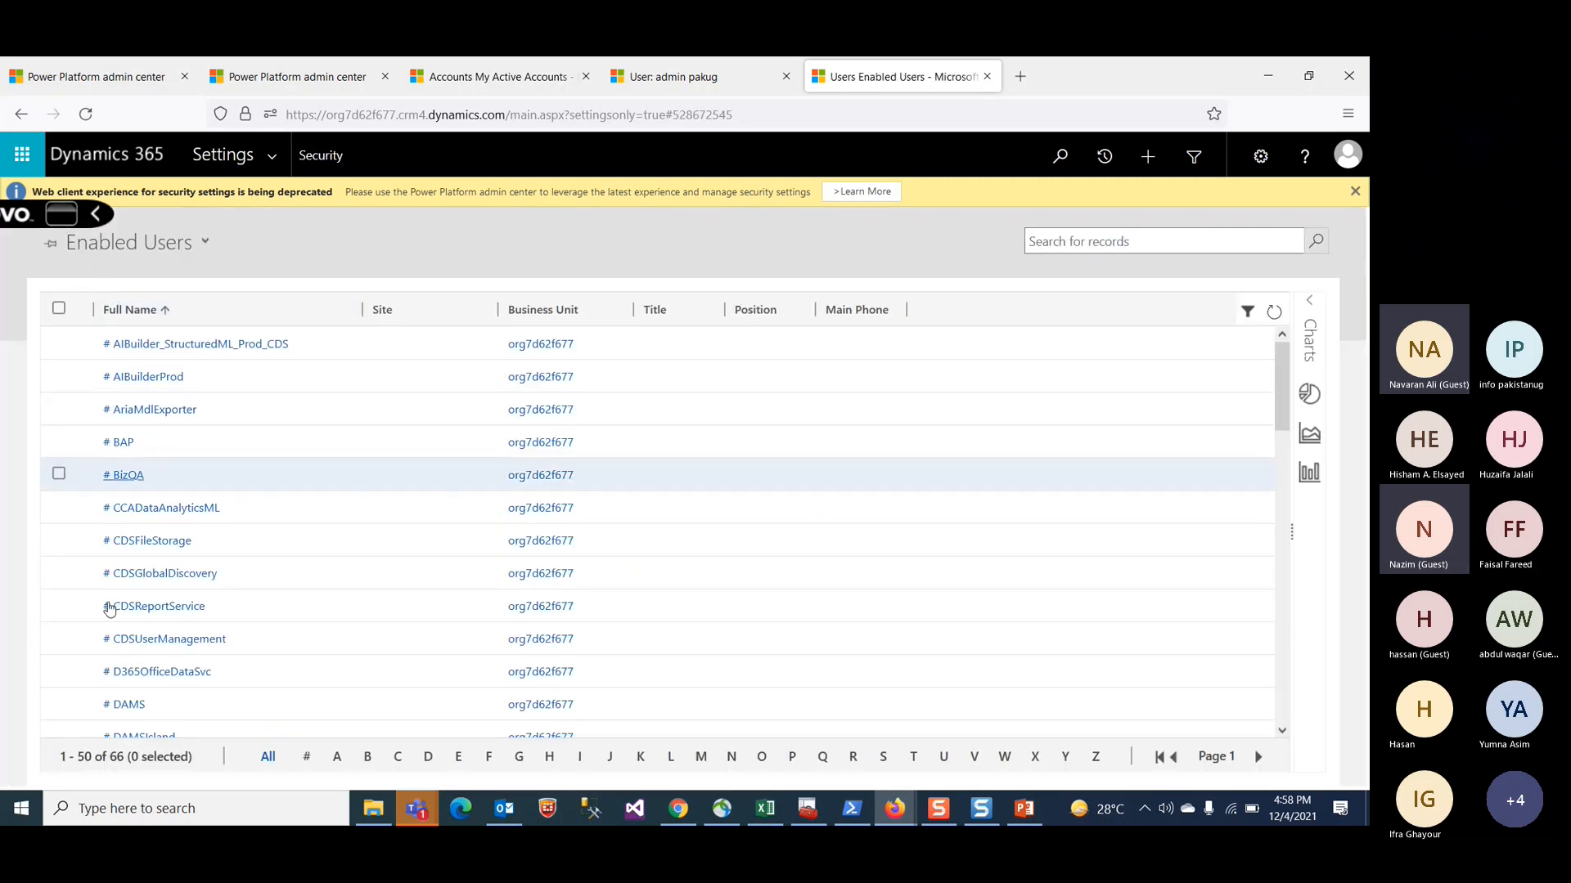
scroll(113, 612, "down", 3)
scroll(113, 612, "down", 1)
scroll(113, 612, "up", 1)
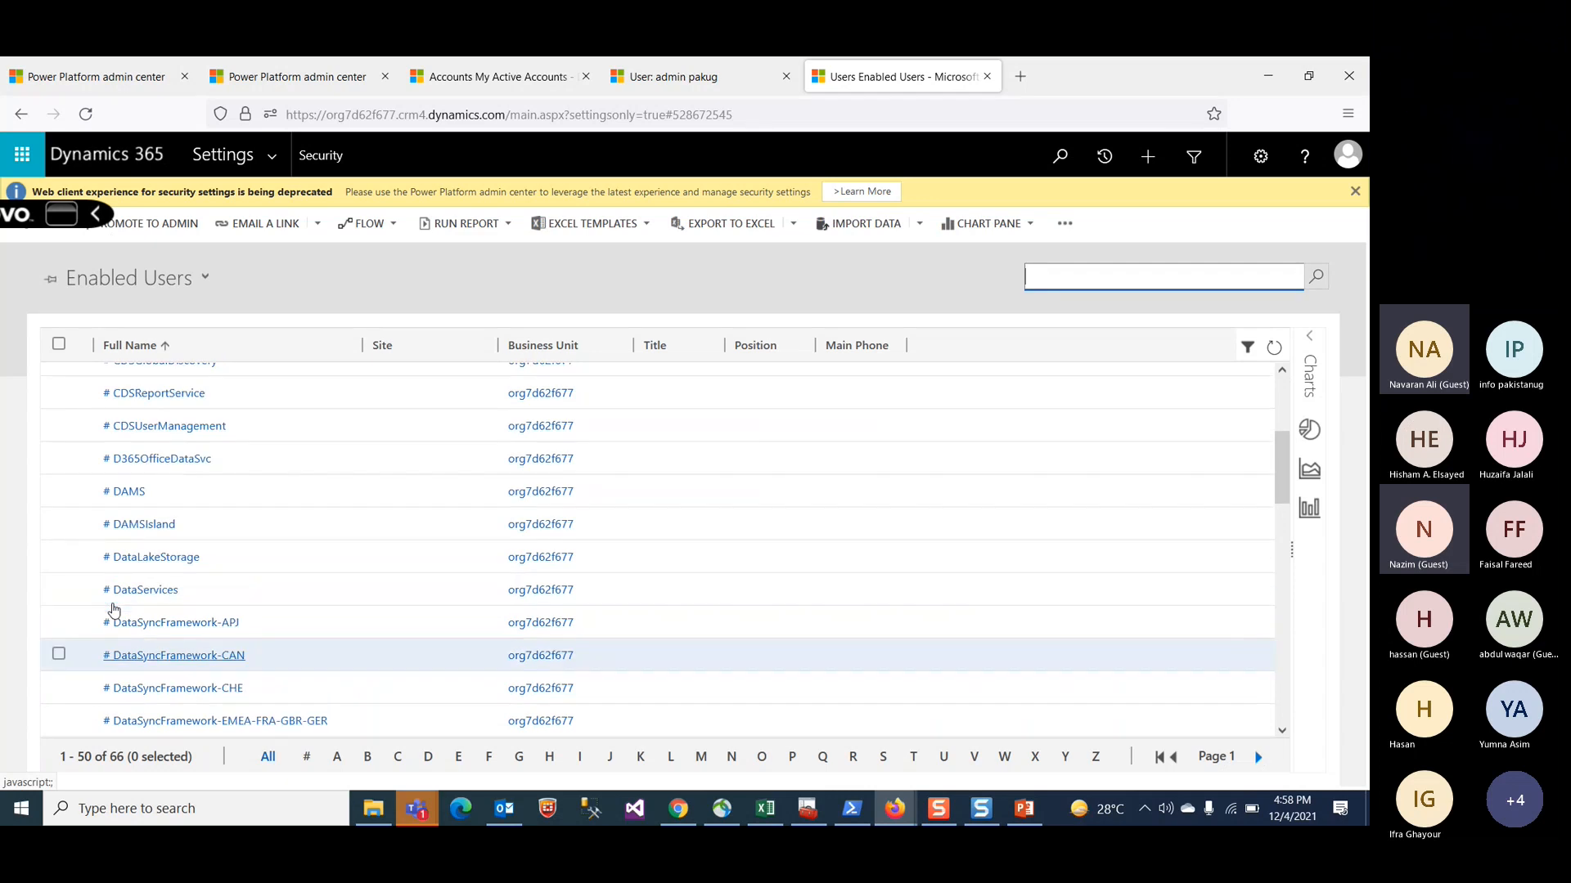
scroll(151, 543, "up", 3)
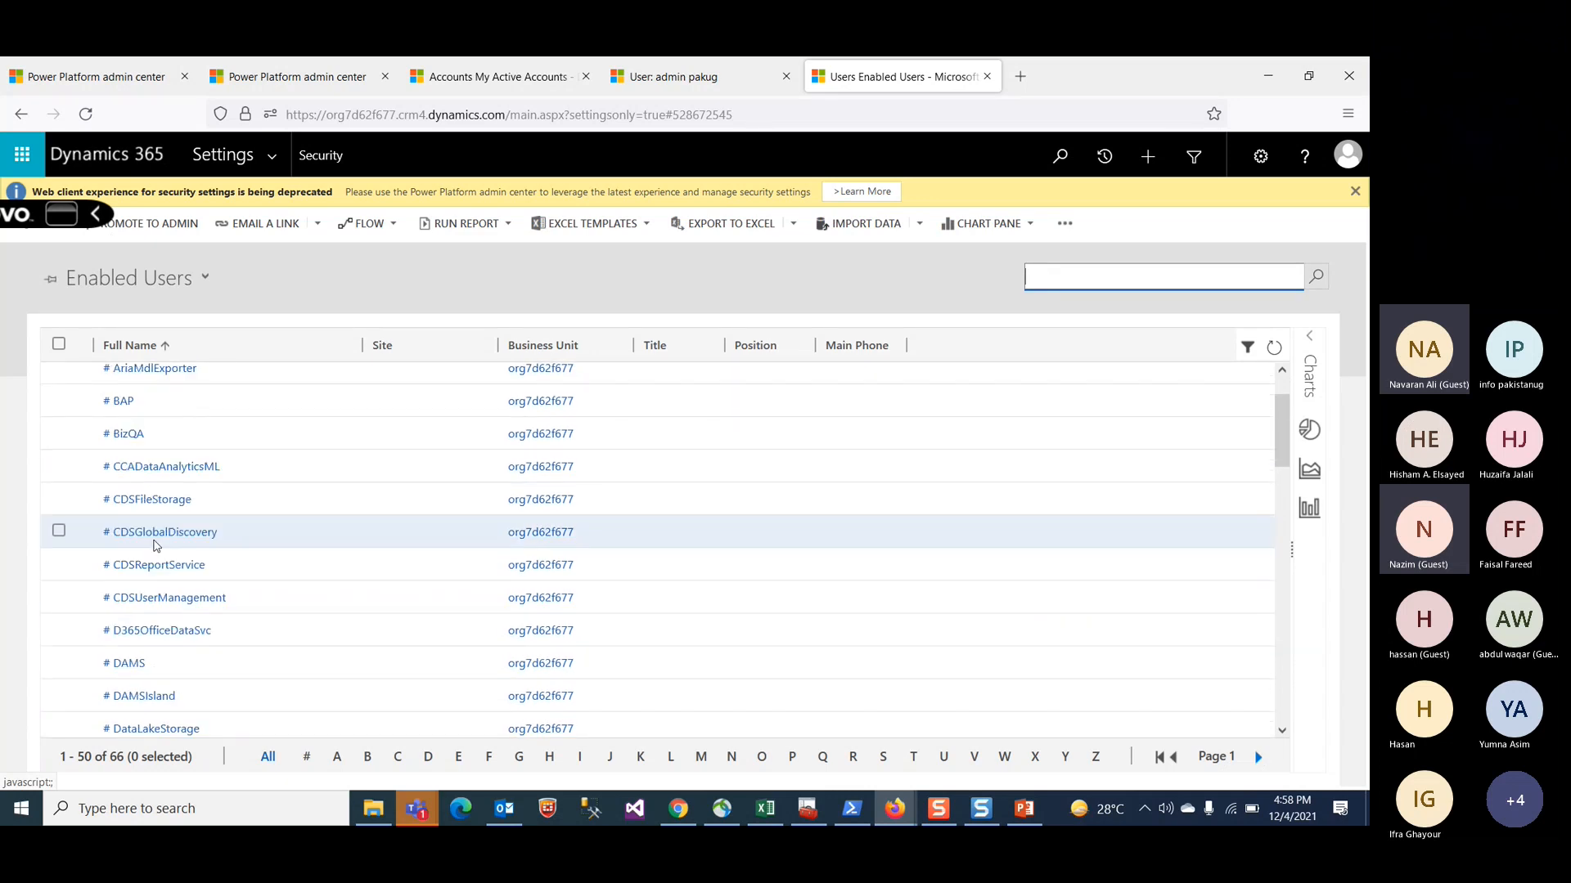
scroll(156, 546, "down", 6)
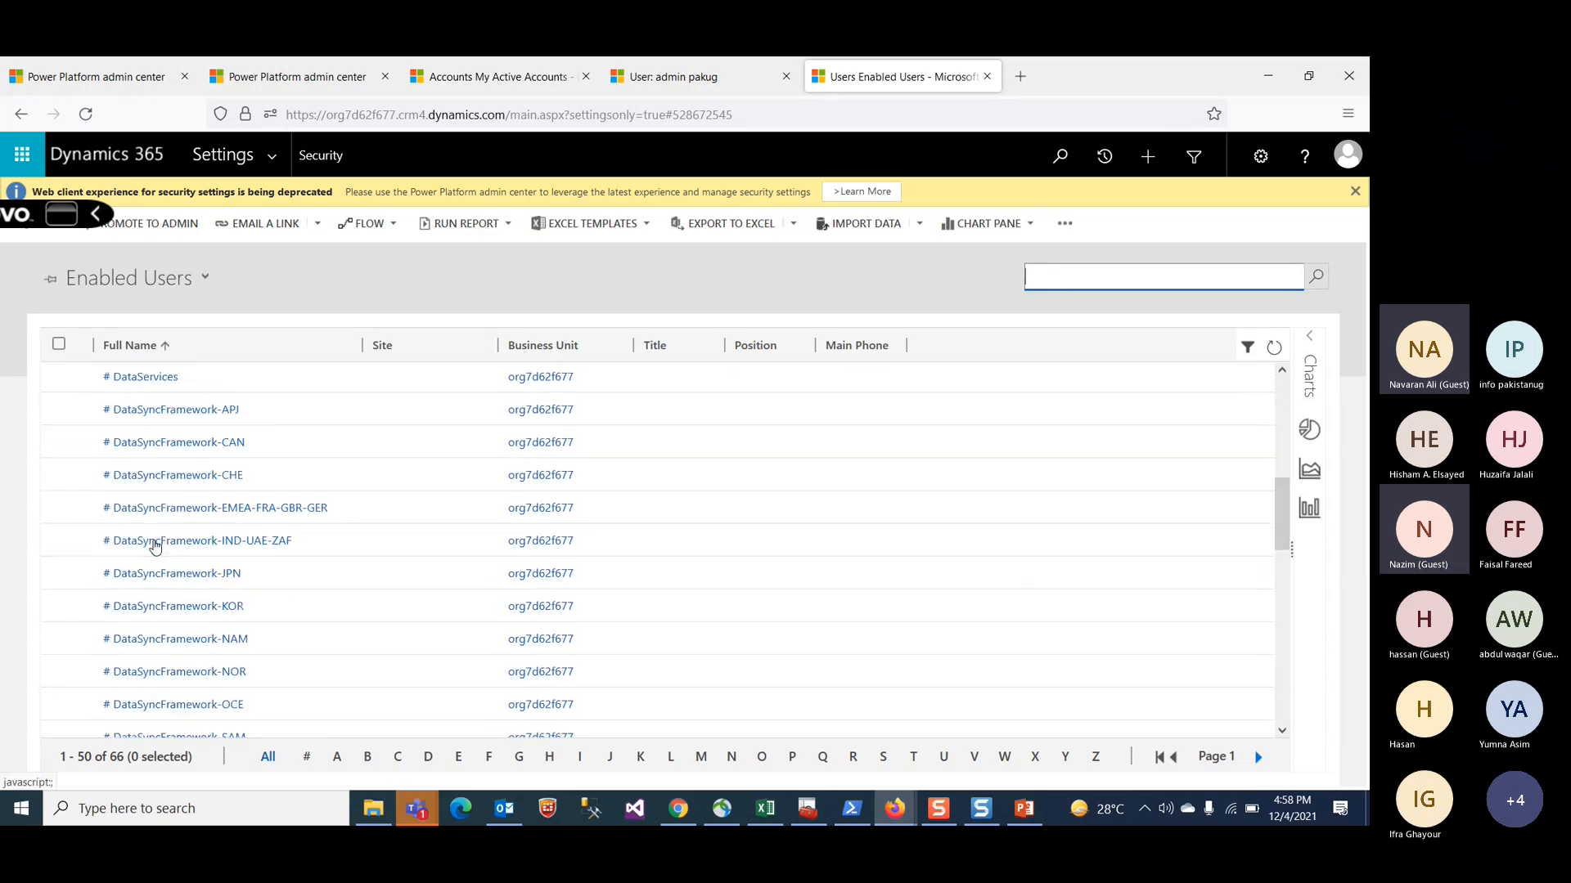
scroll(155, 546, "down", 2)
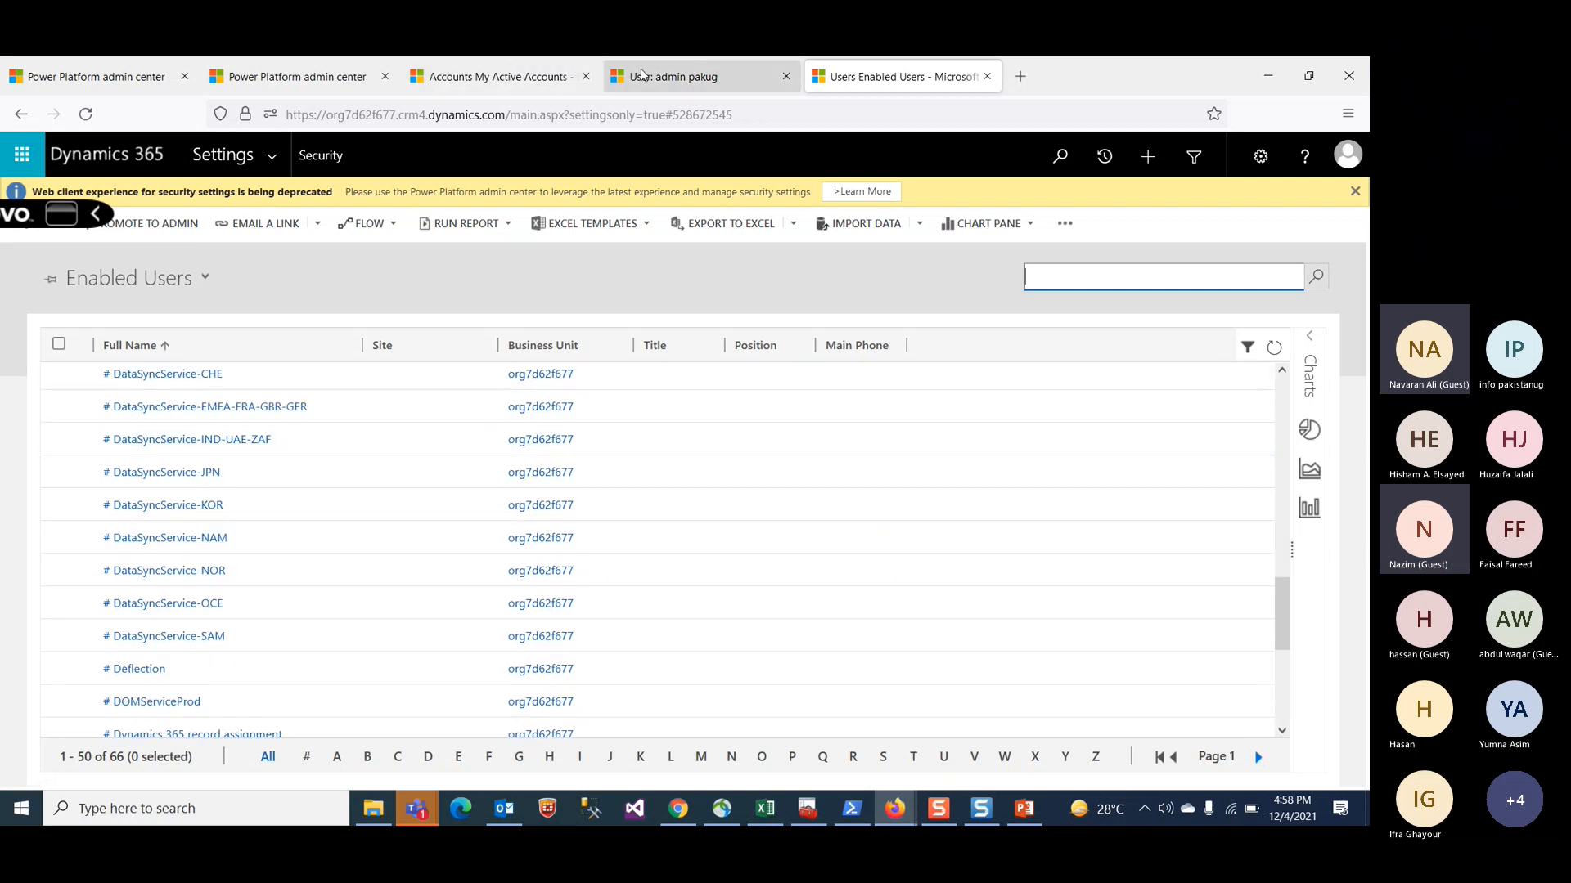
left_click(655, 78)
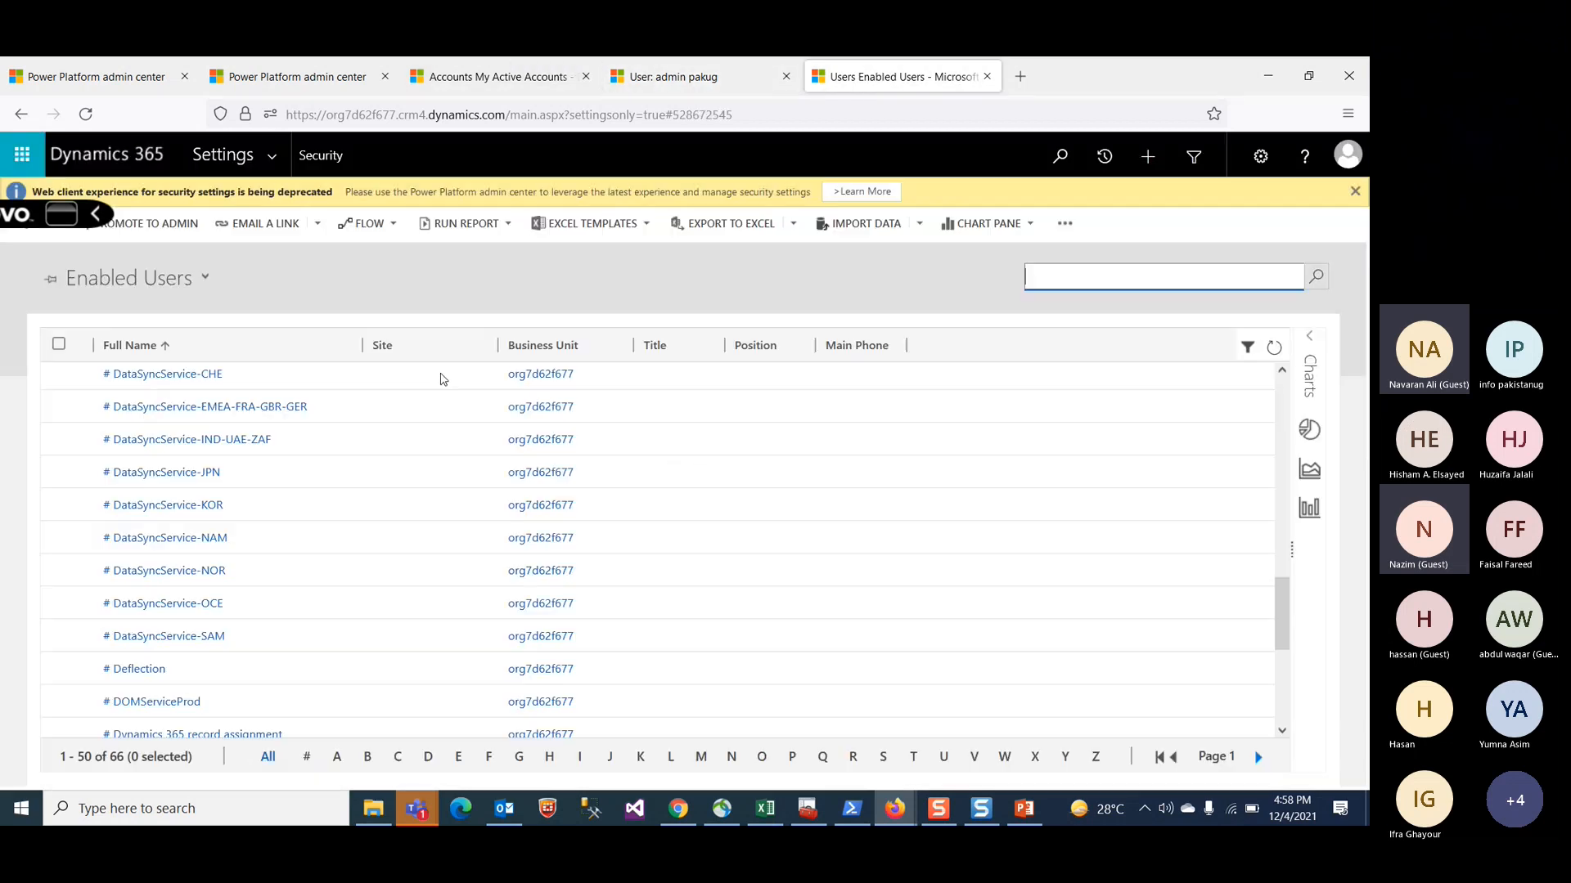
left_click(896, 76)
left_click(1074, 273)
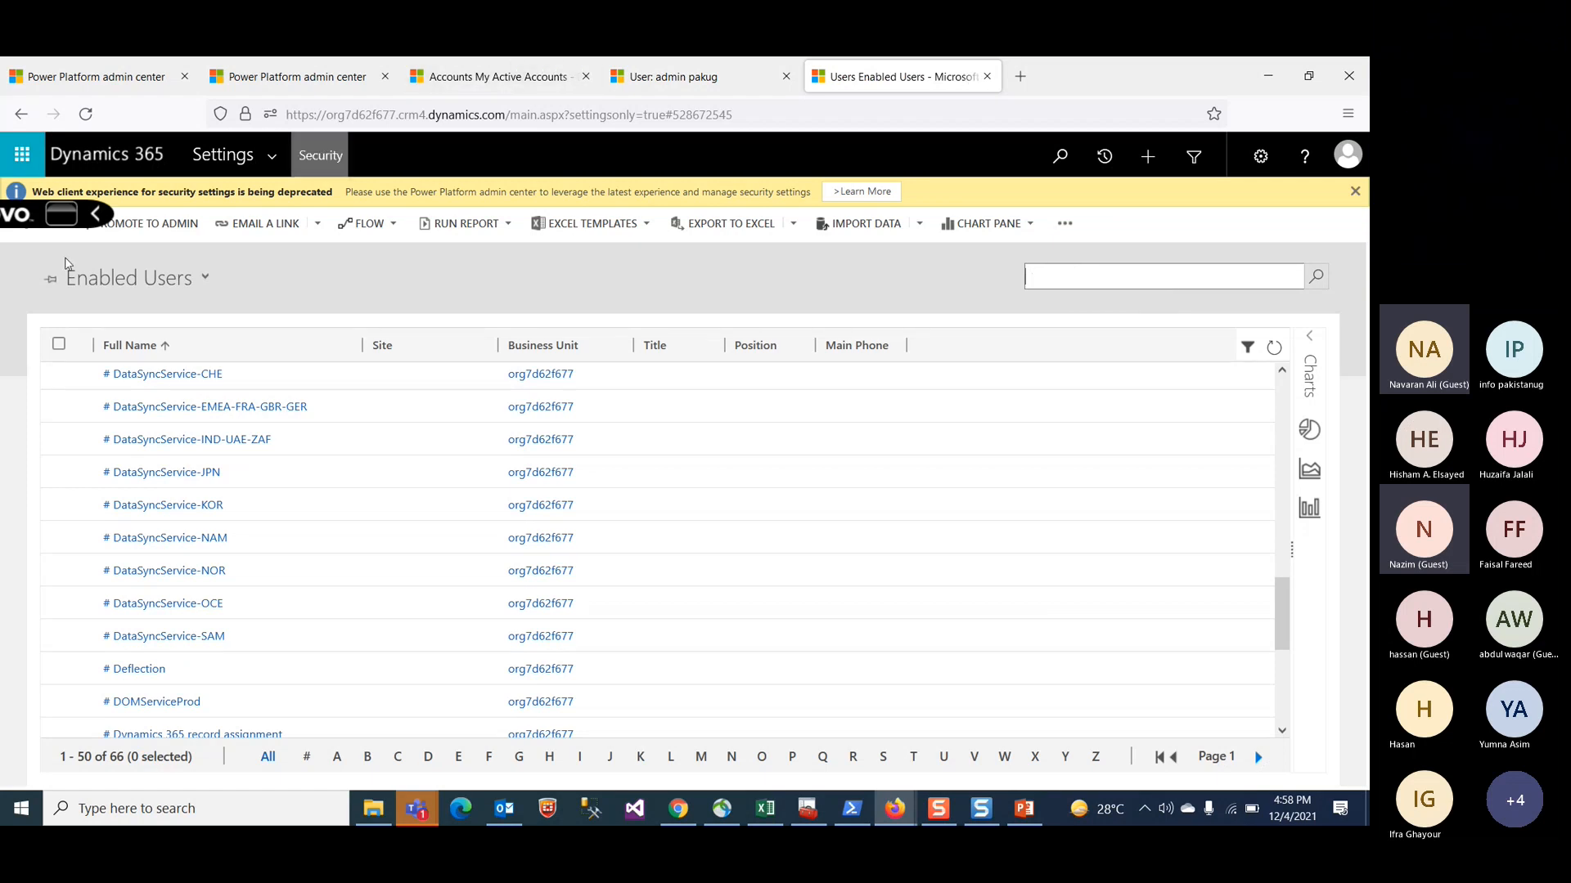
Step: Open the Security Roles list from the Security settings area
left_click(273, 157)
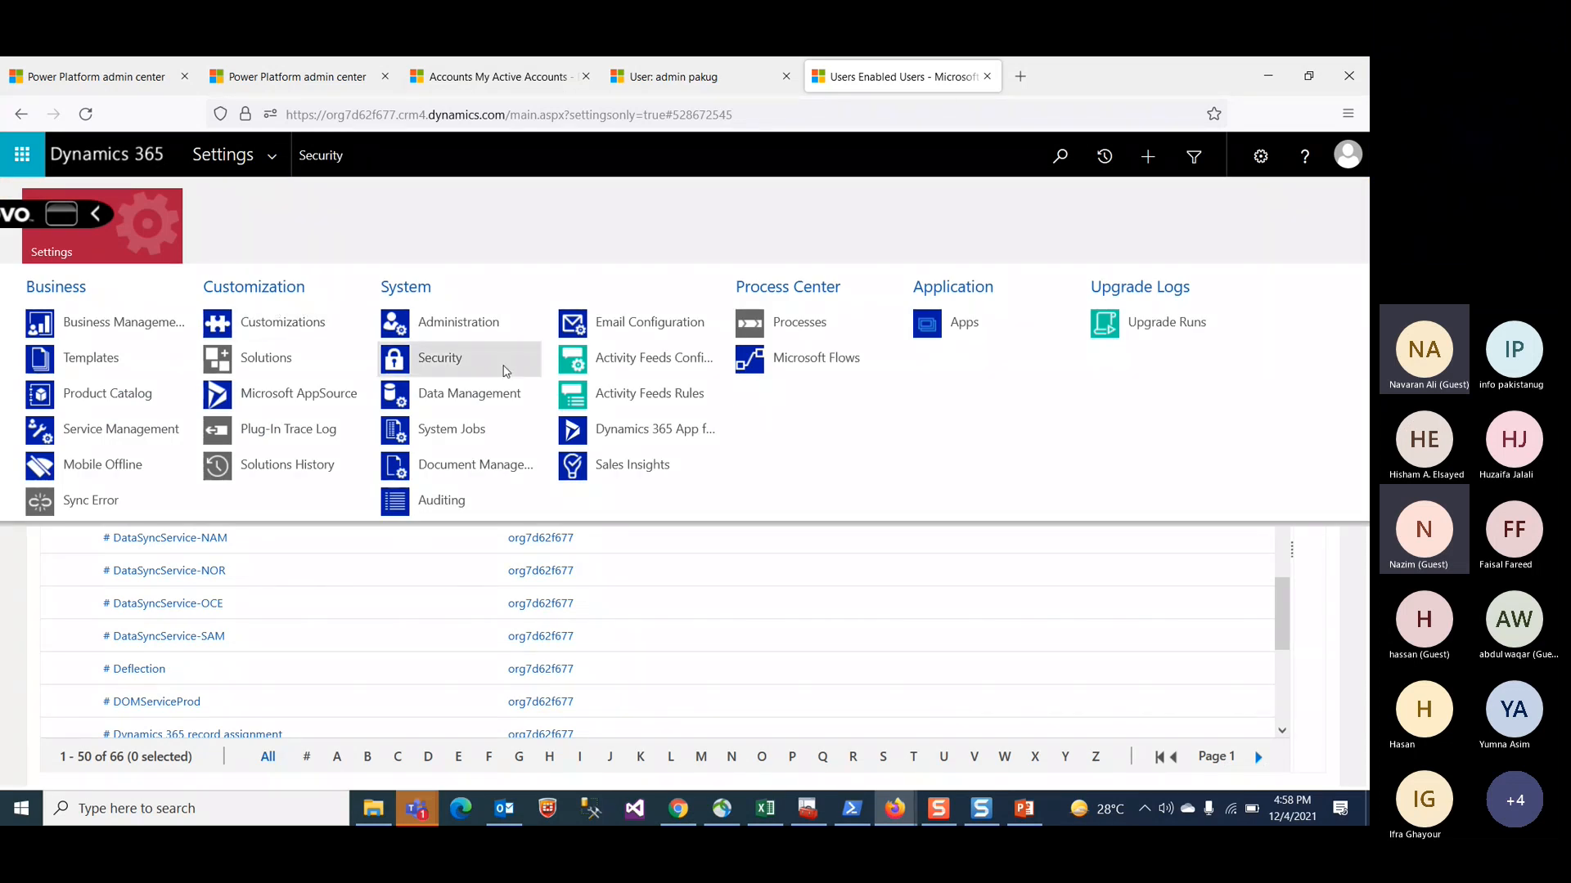
left_click(471, 365)
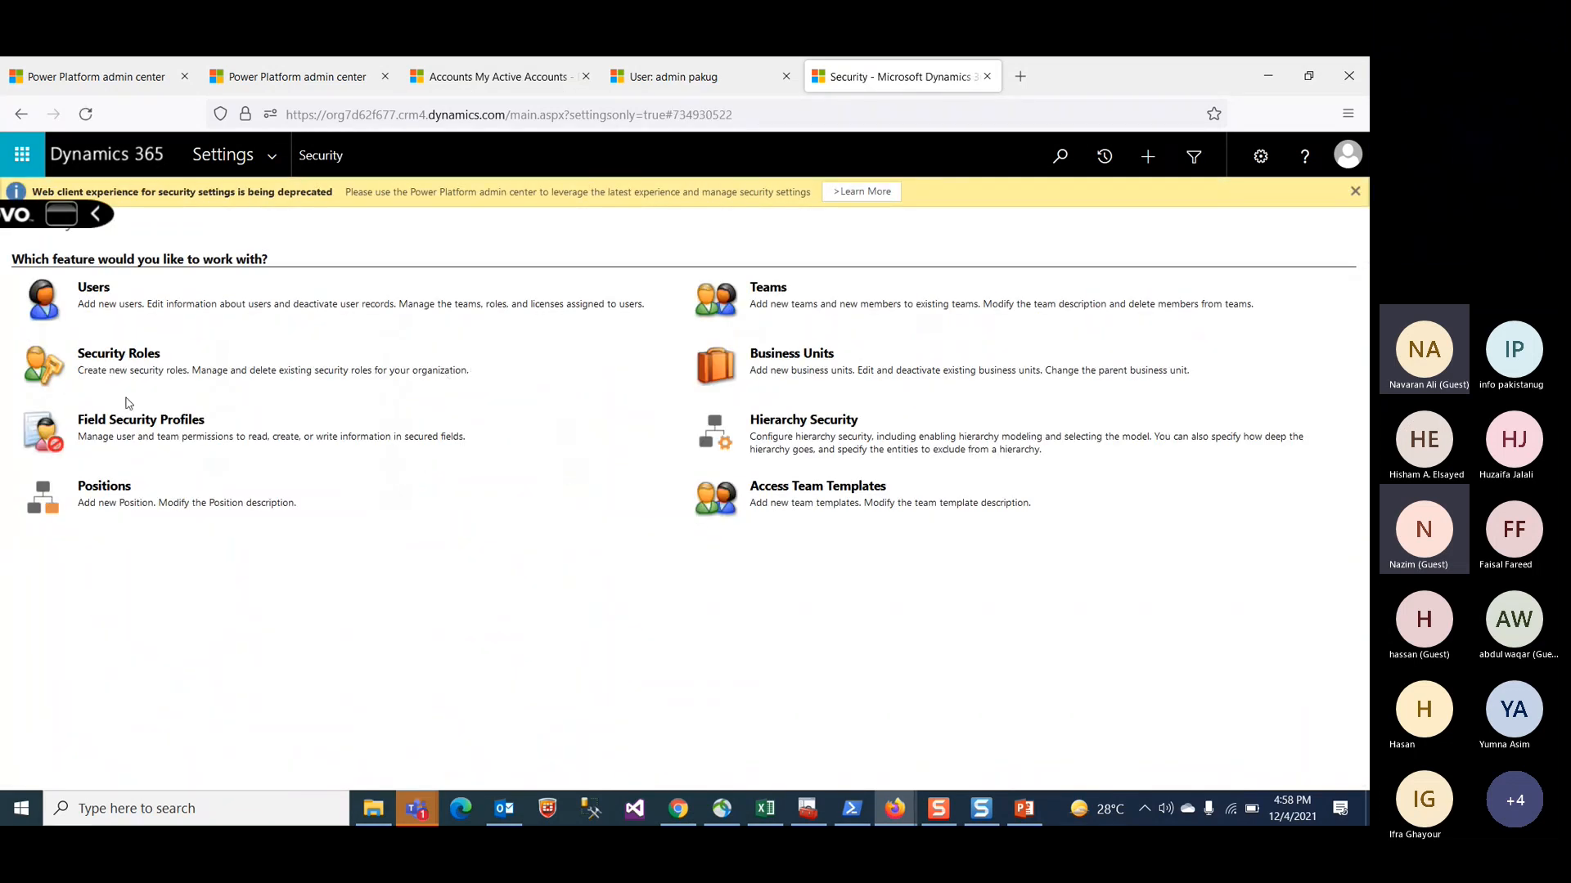
left_click(129, 357)
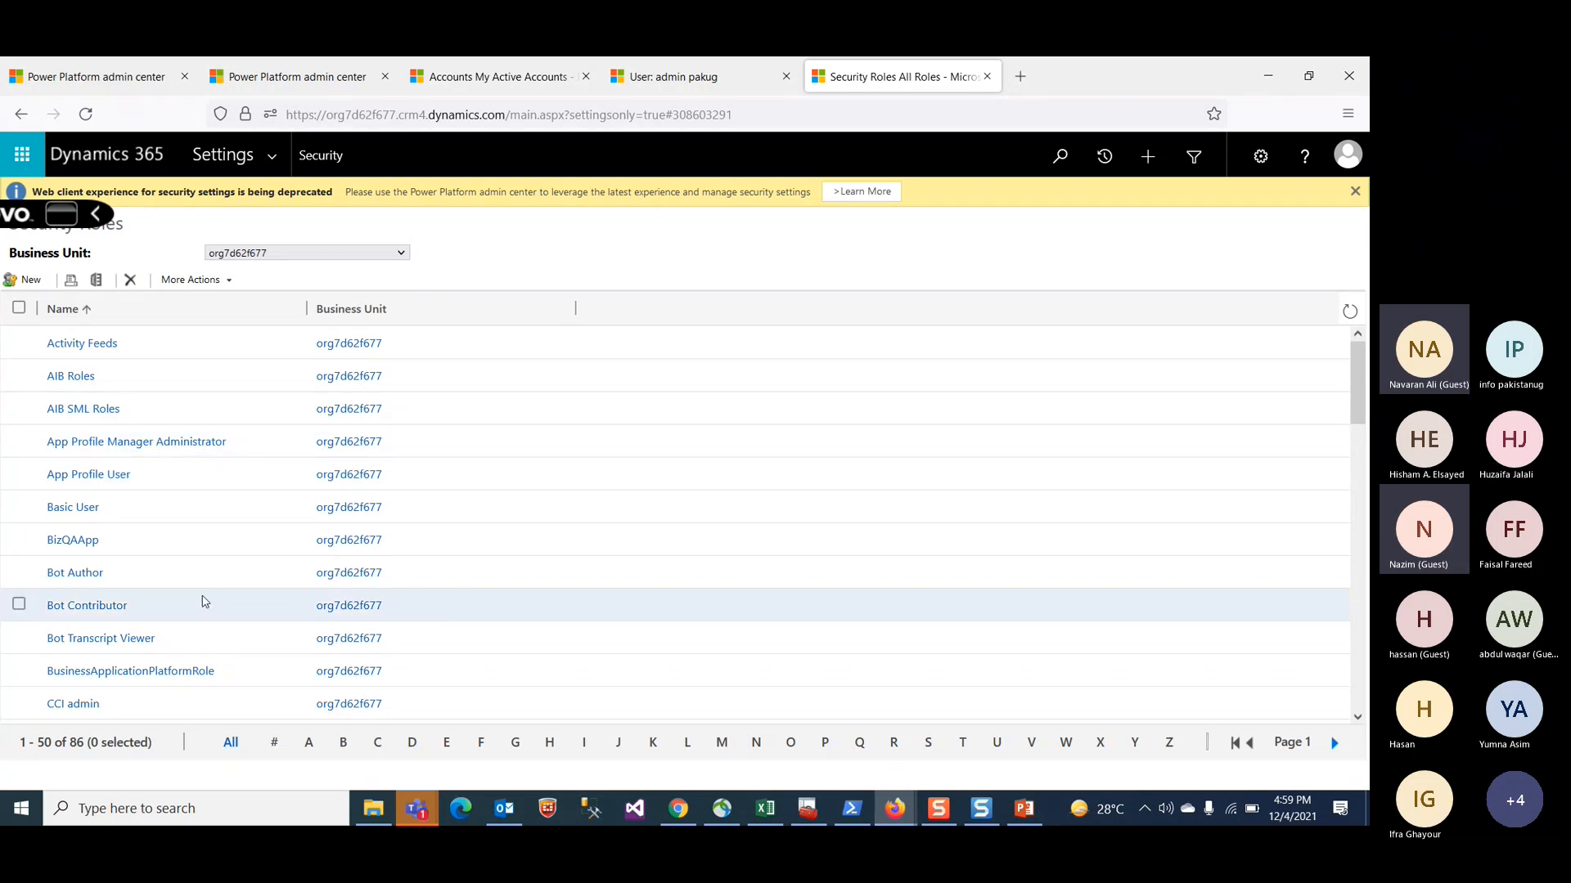
Step: Browse the security roles list and filter it to roles beginning with S
scroll(144, 652, "down", 2)
scroll(144, 652, "down", 4)
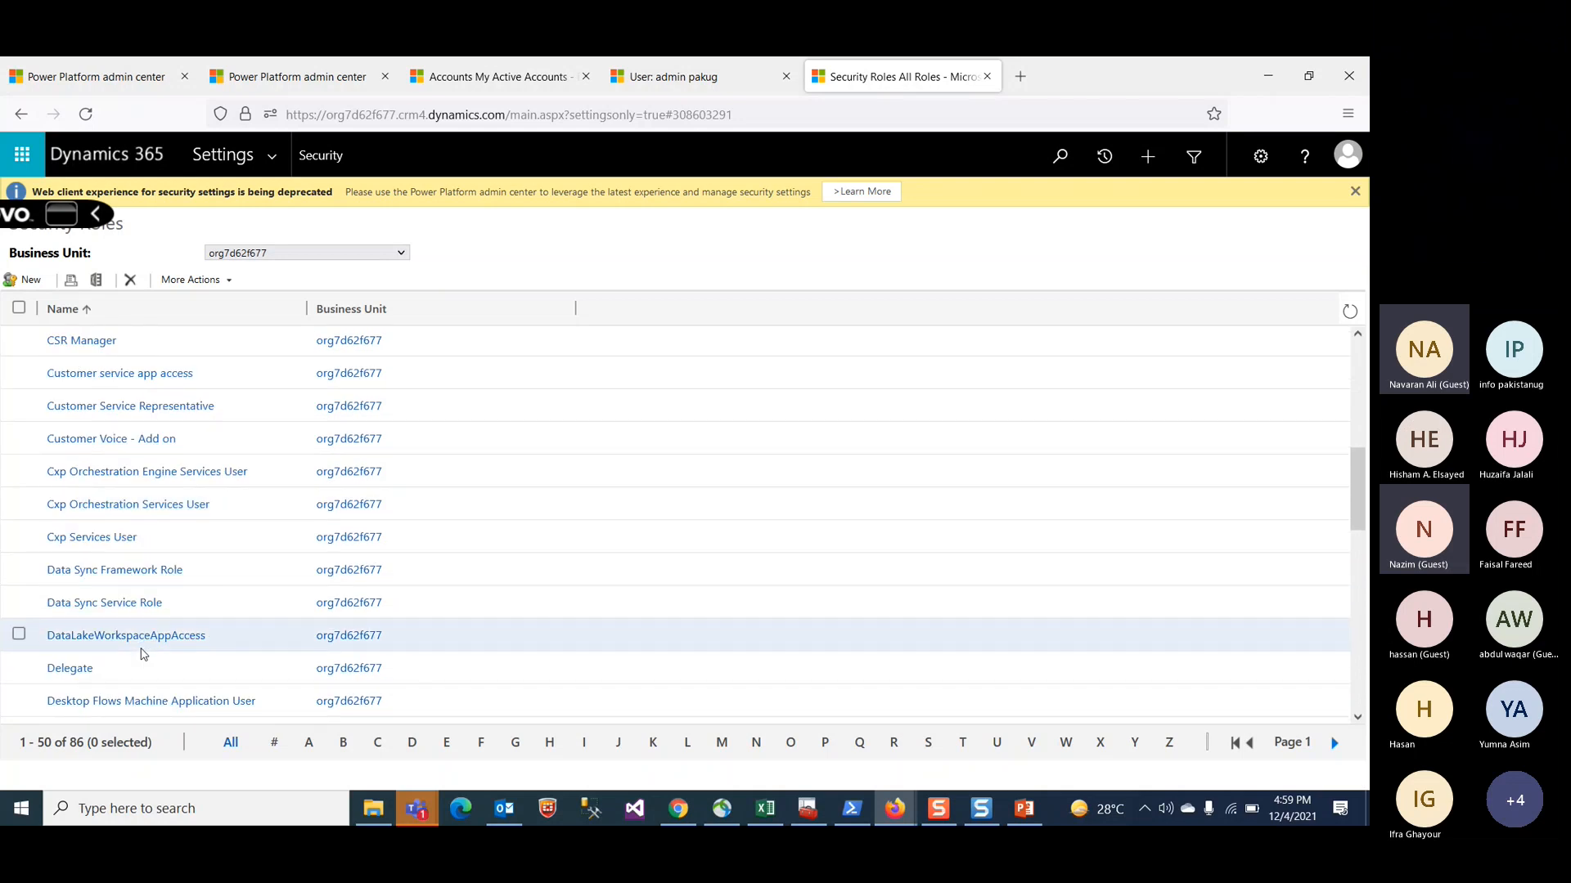
scroll(144, 653, "up", 3)
scroll(144, 654, "up", 4)
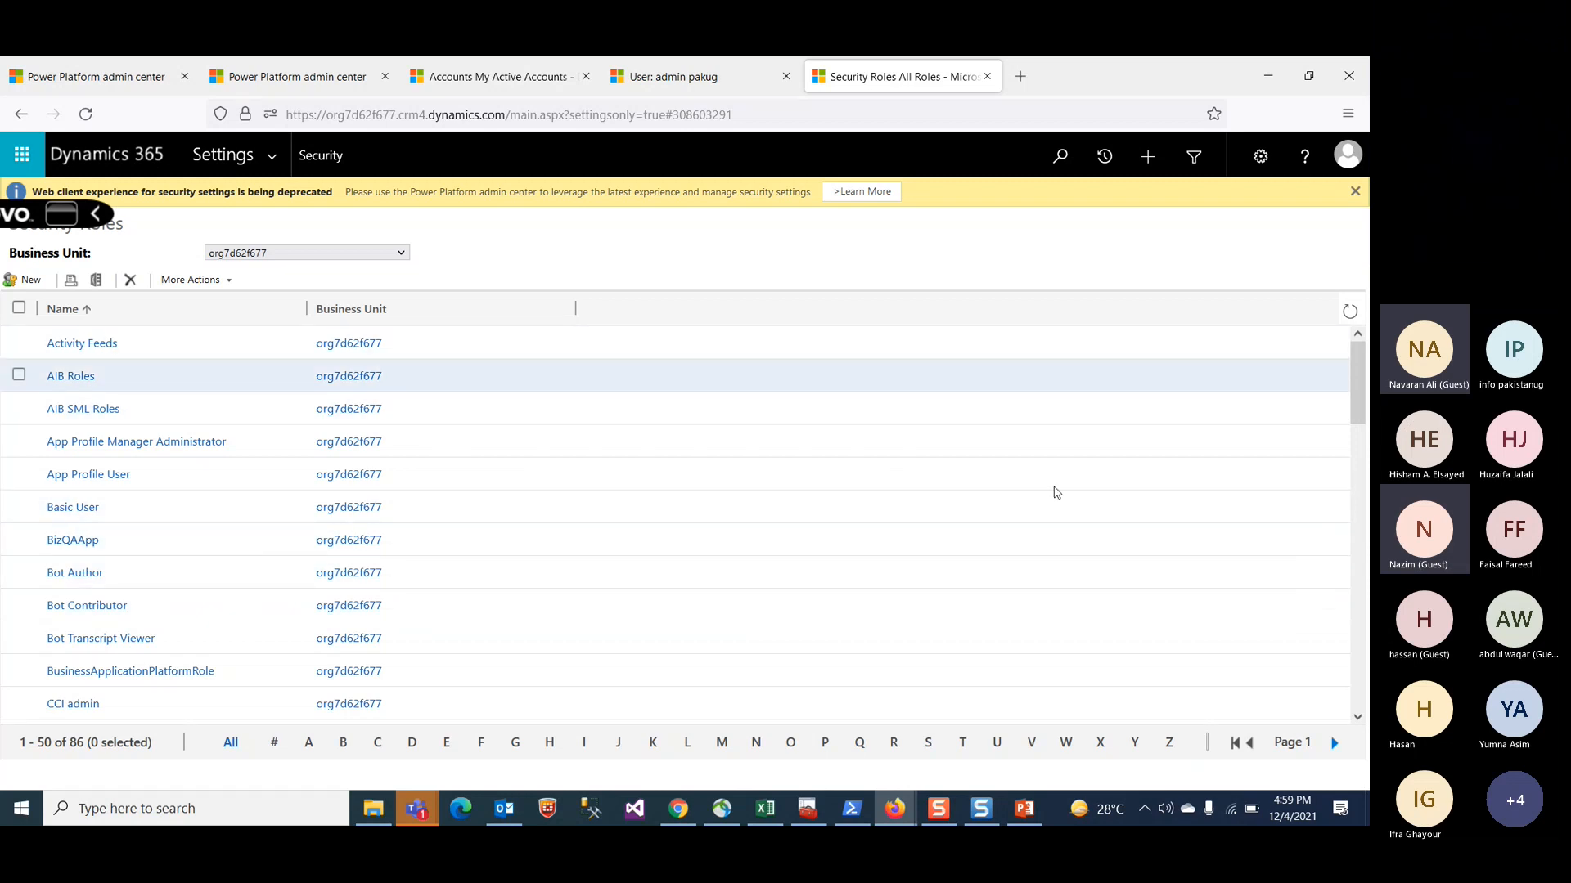
scroll(66, 646, "down", 10)
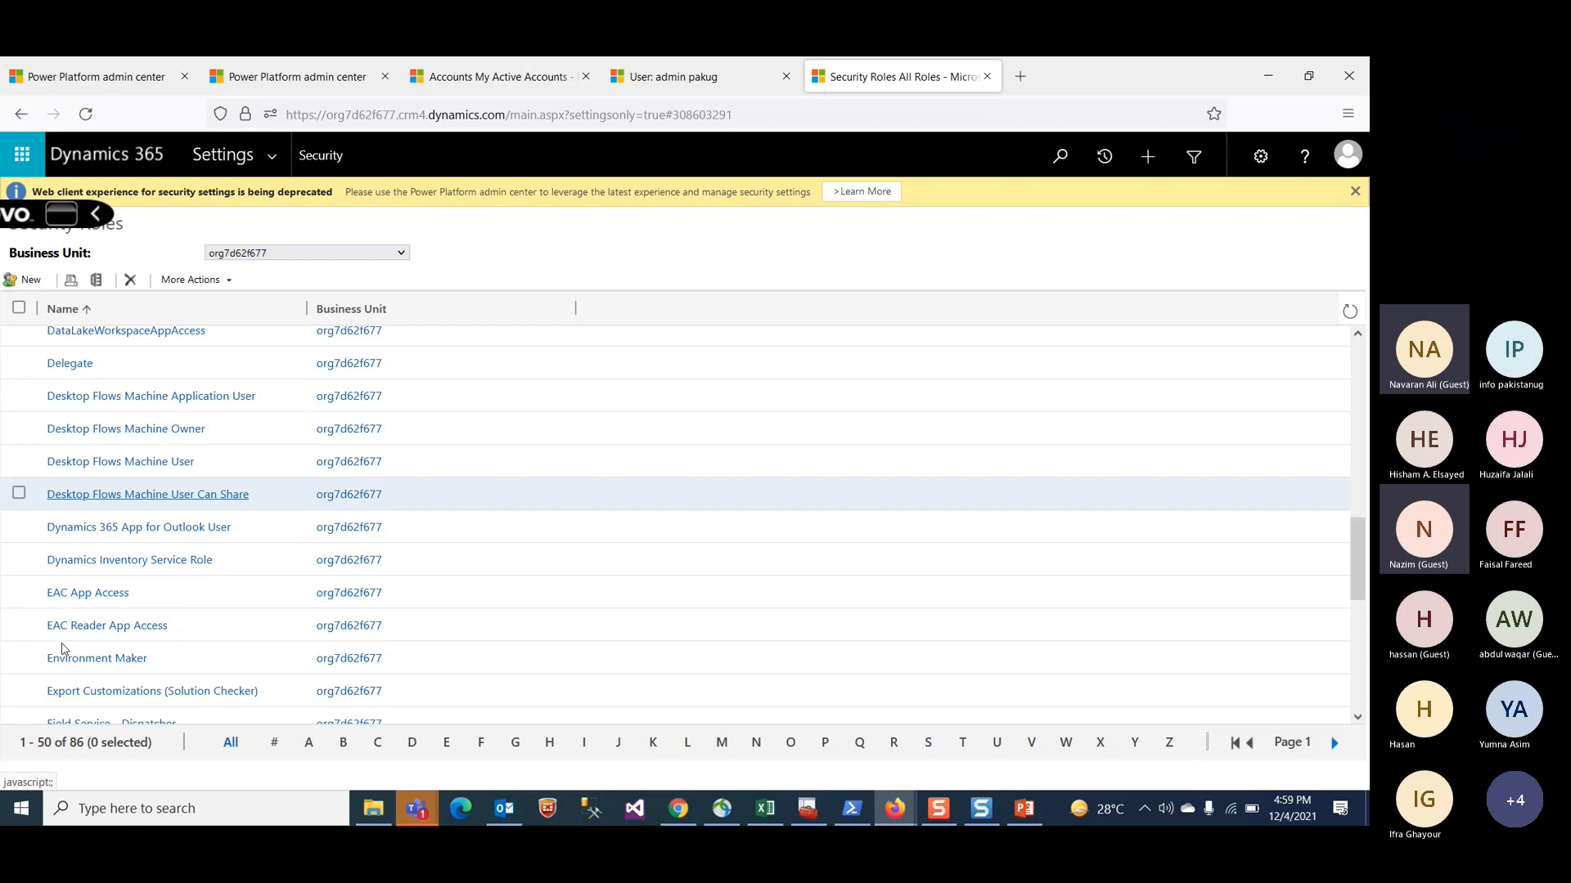
scroll(64, 648, "up", 4)
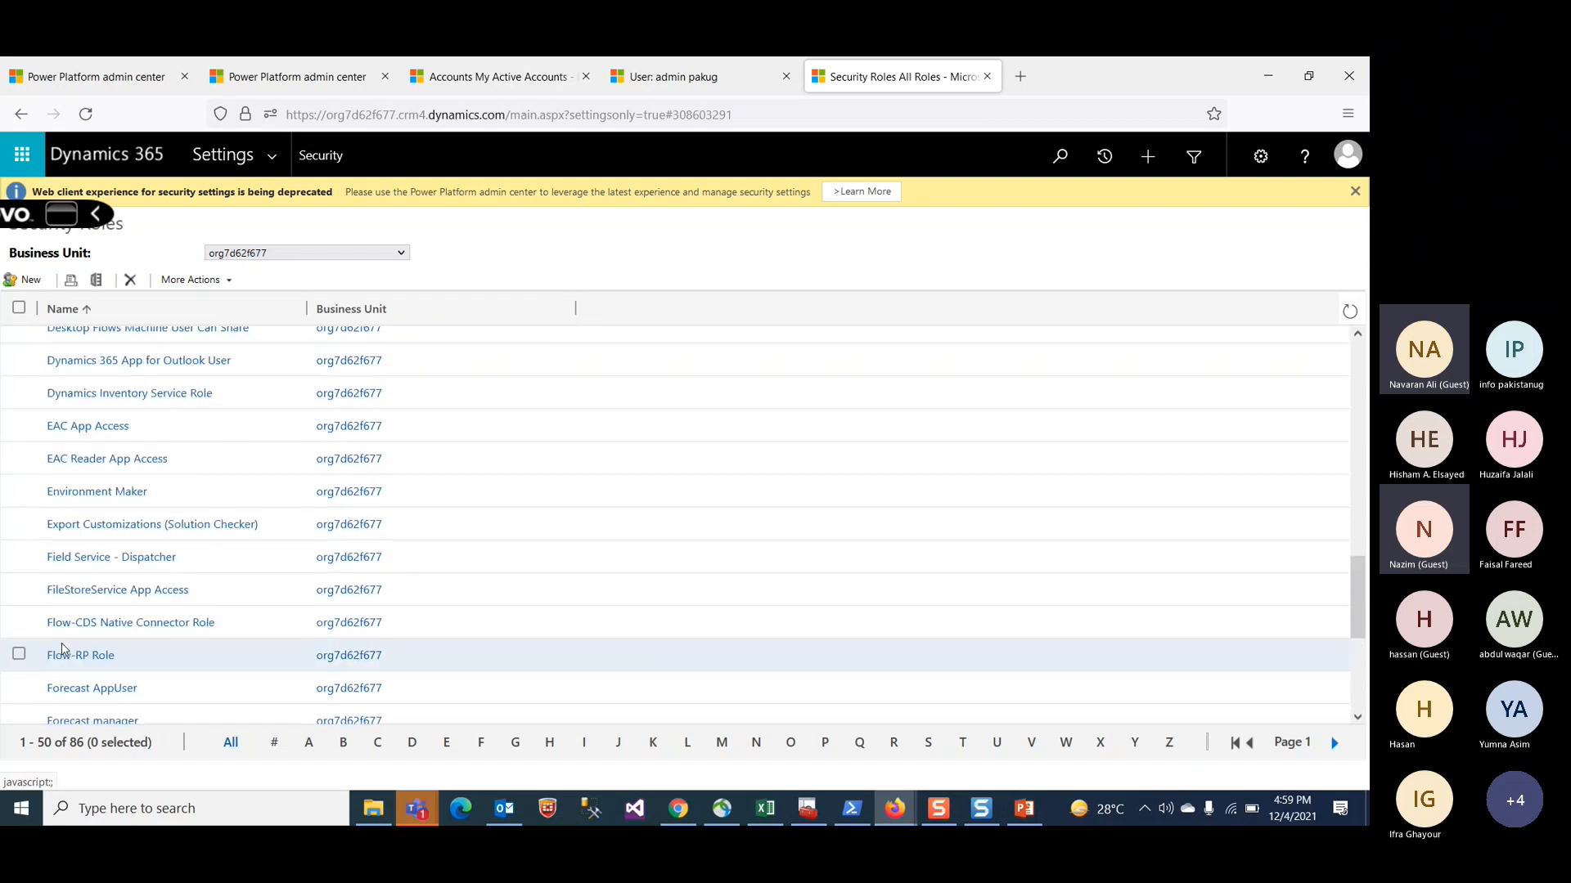
scroll(63, 649, "up", 8)
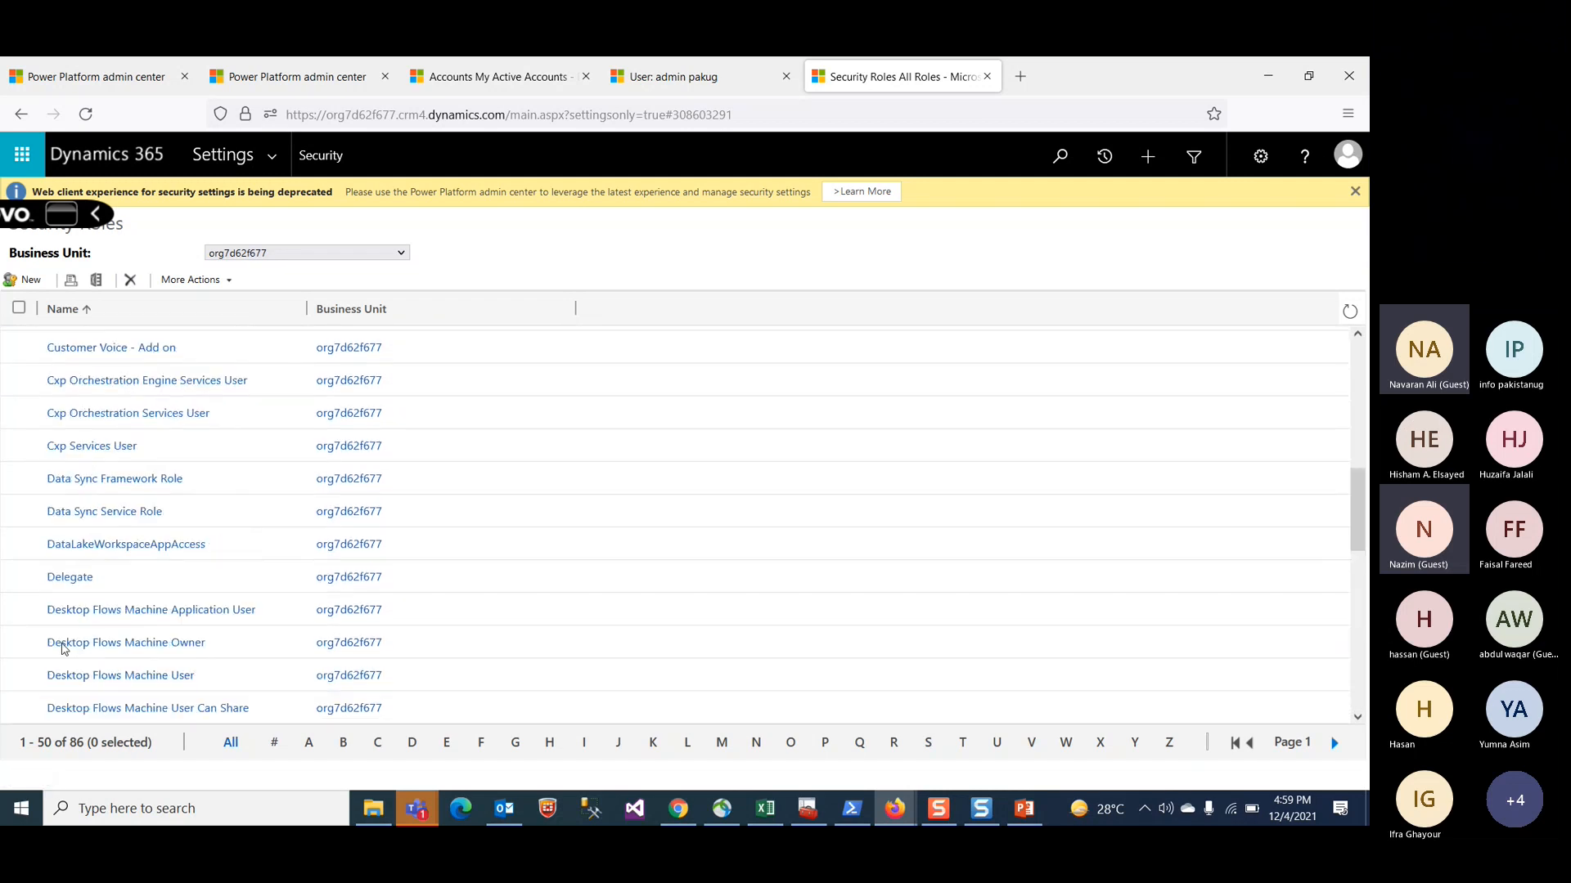
scroll(62, 649, "down", 3)
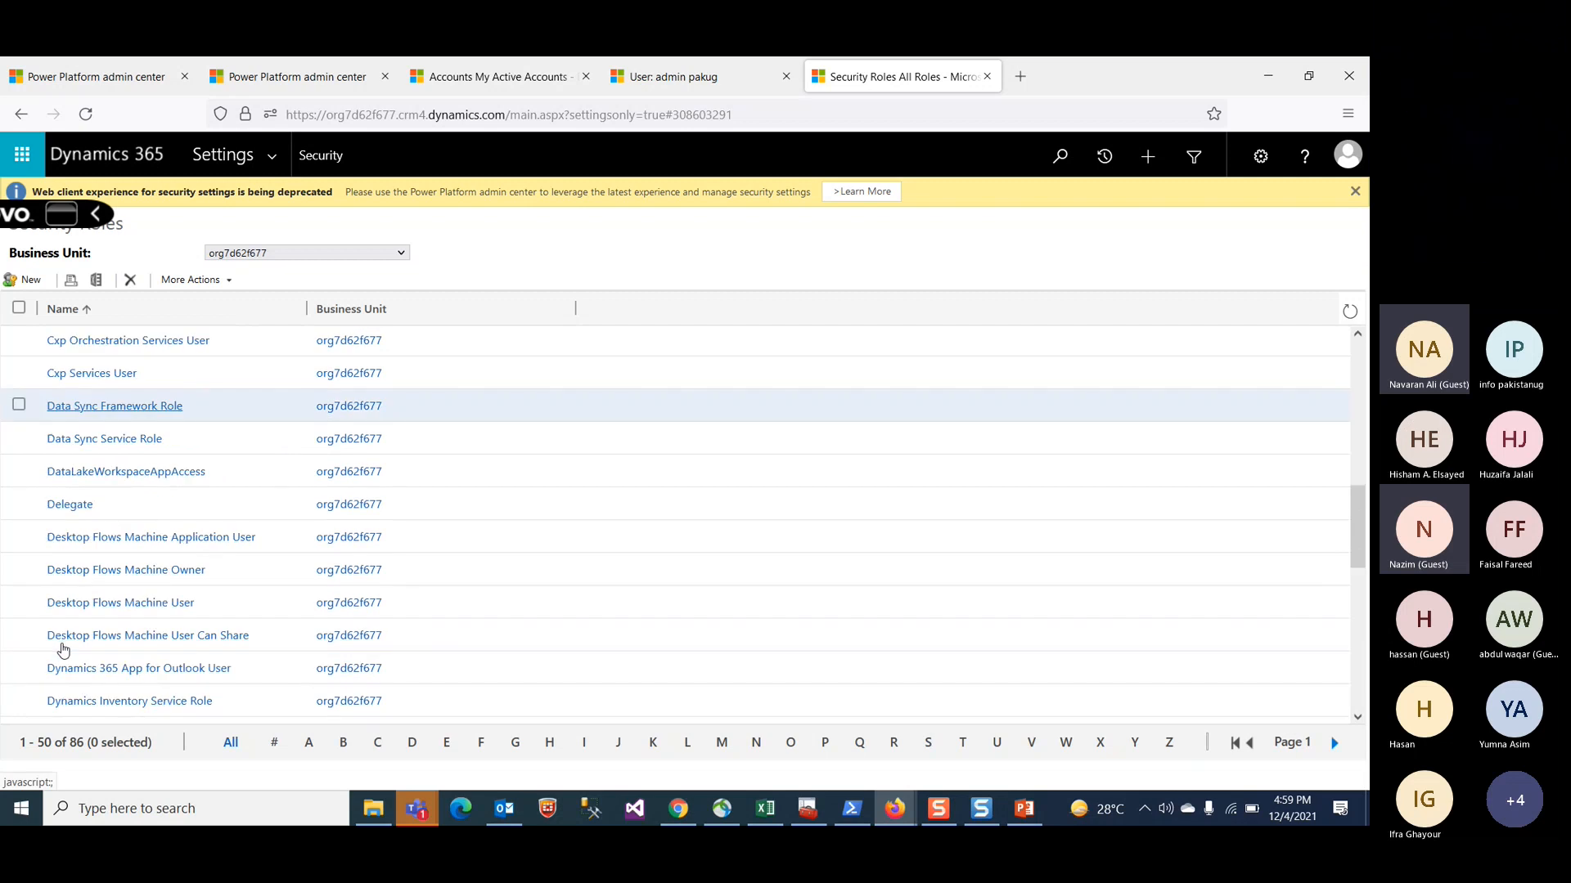
scroll(189, 526, "up", 2)
scroll(189, 544, "down", 5)
scroll(189, 551, "down", 3)
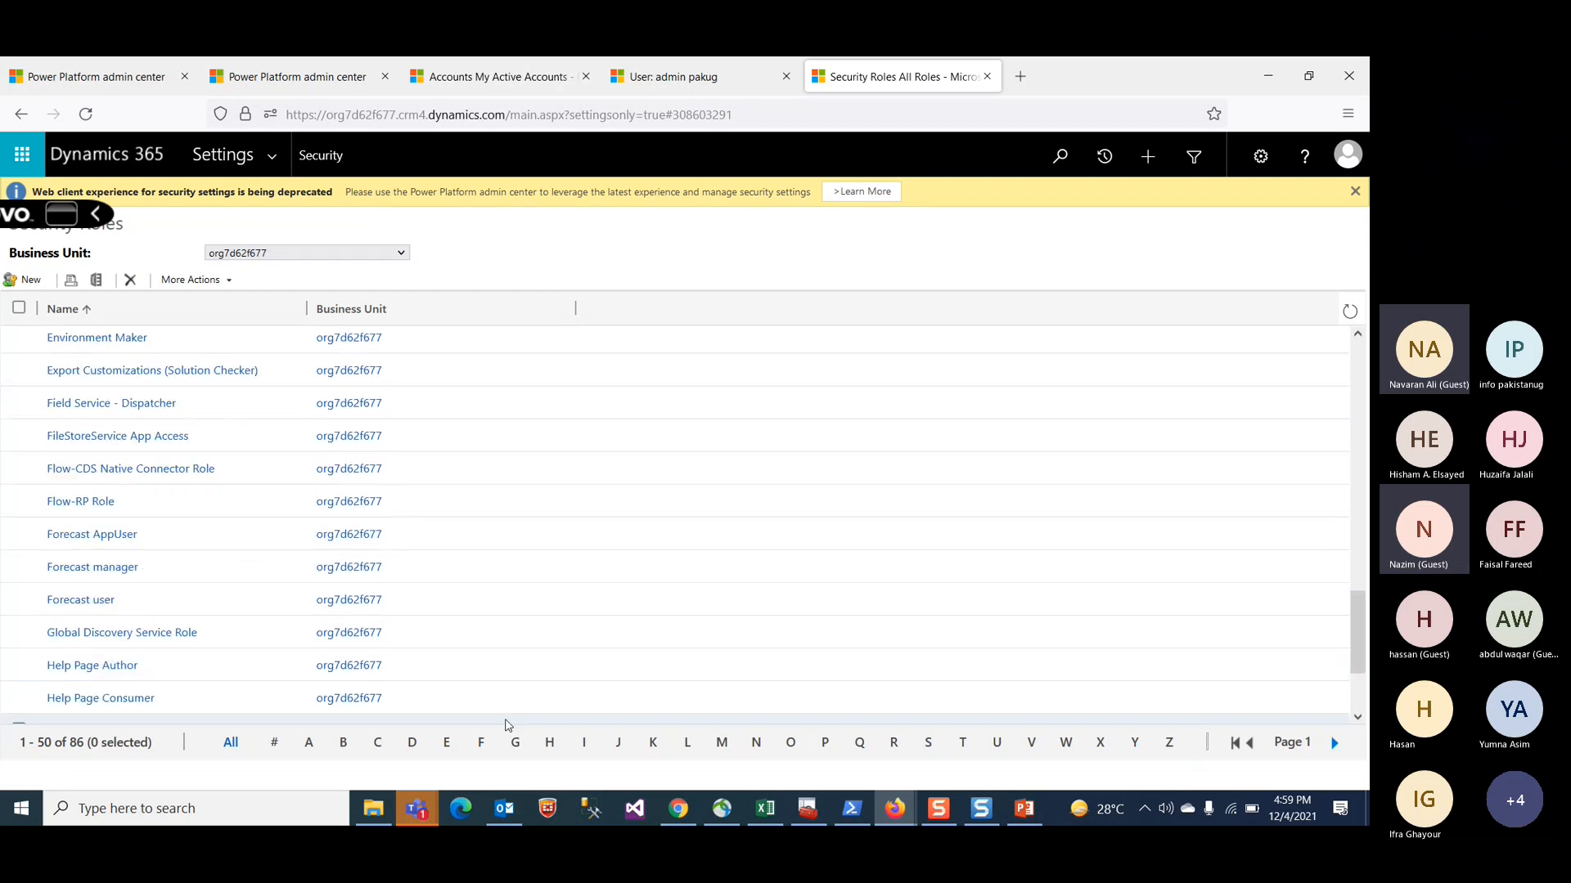
left_click(930, 743)
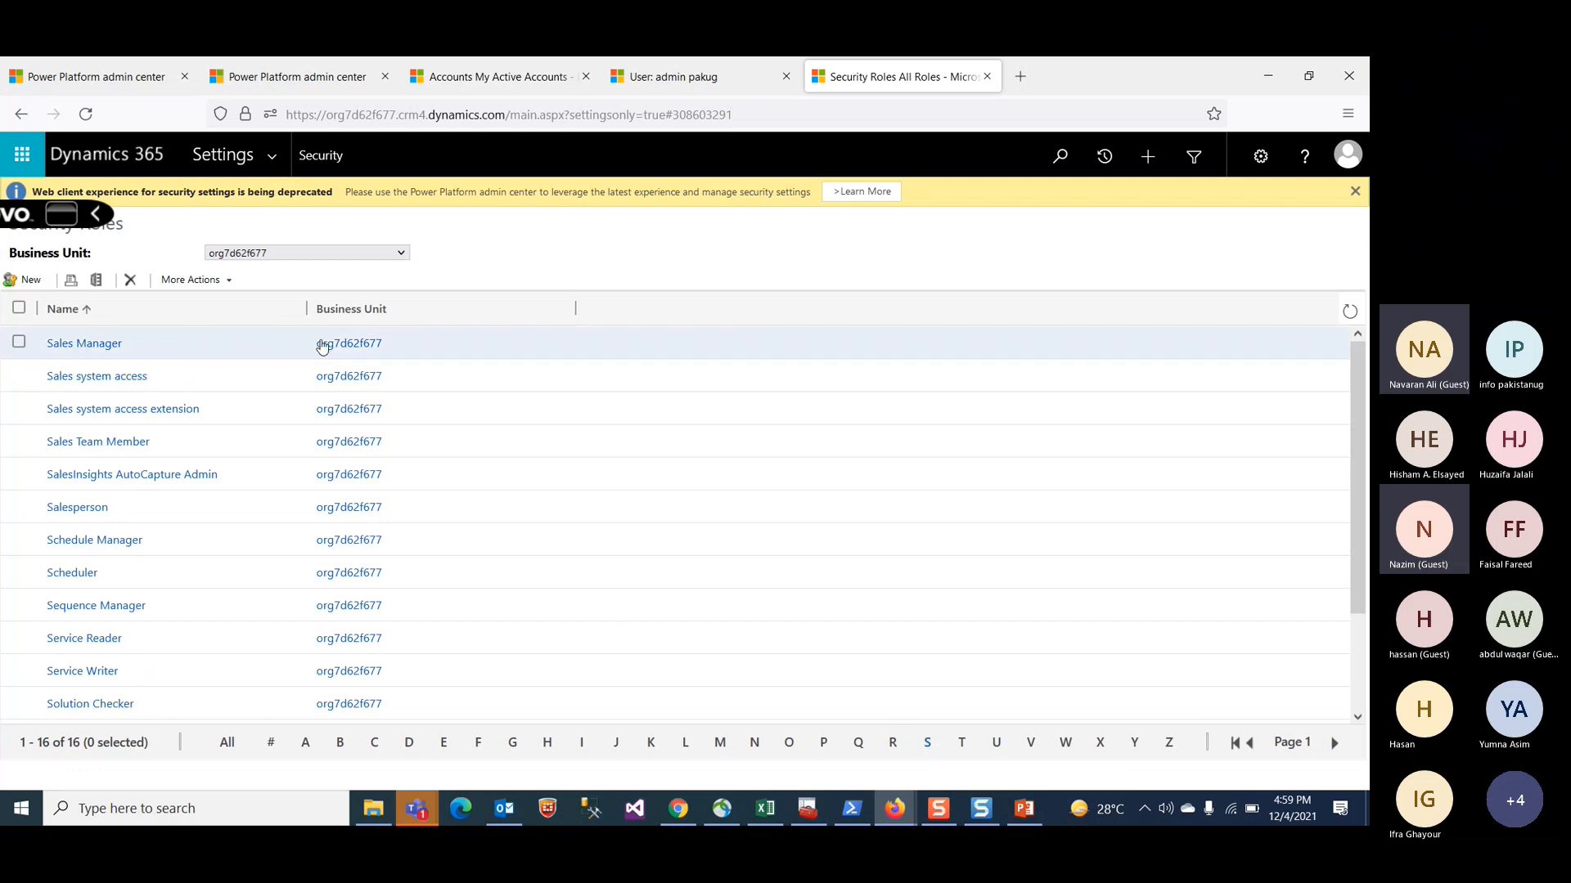
Step: Open the Sales Manager security role, review its Core Records and Custom Entities privileges, and close it
left_click(95, 347)
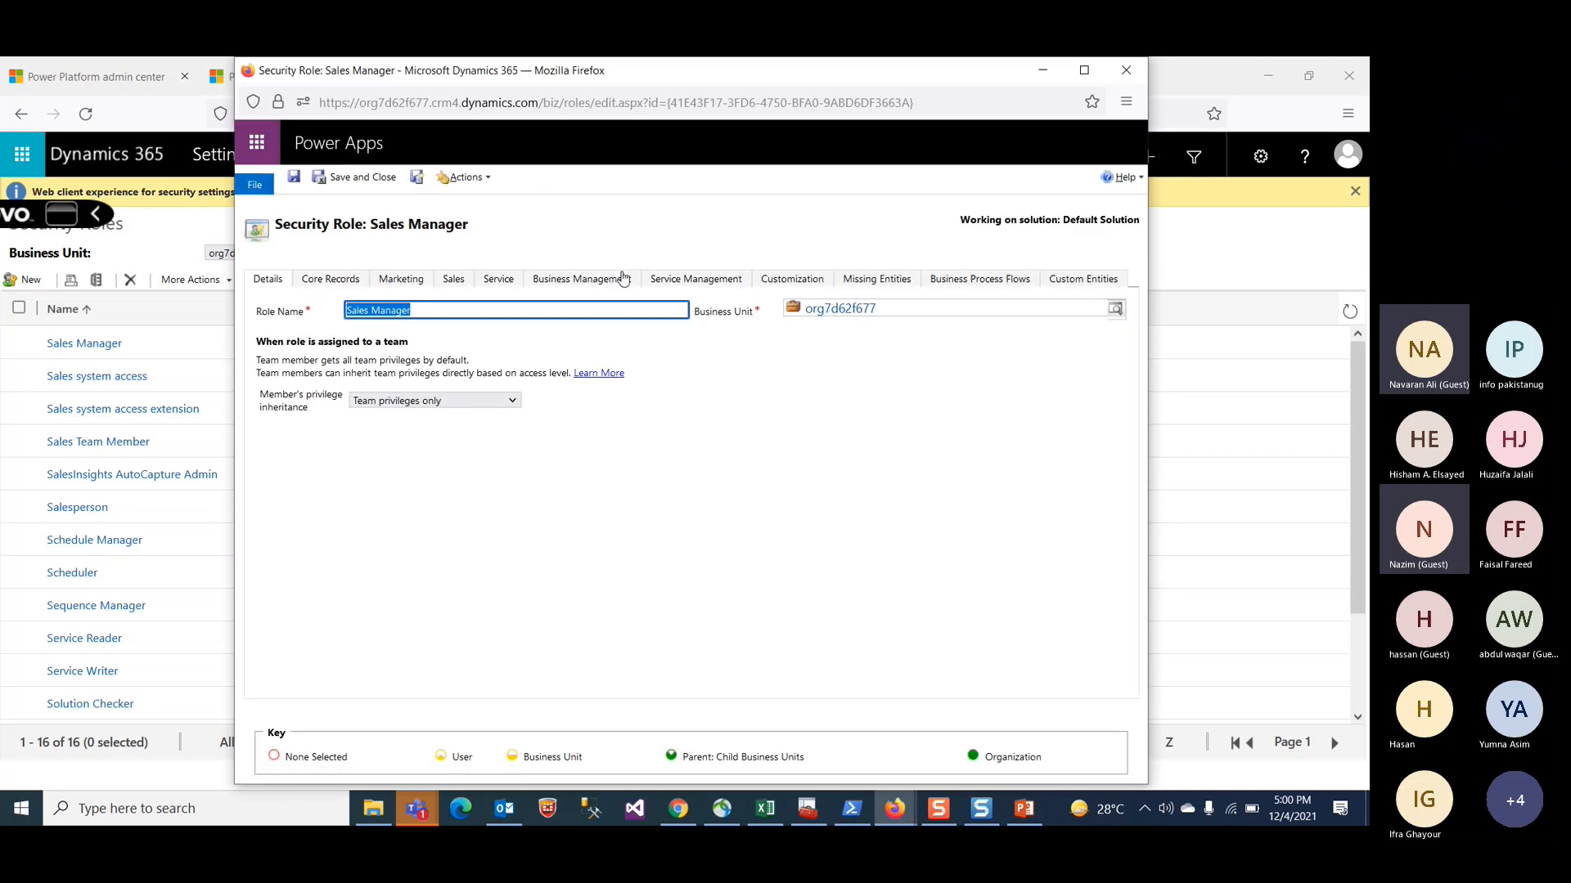
left_click(343, 283)
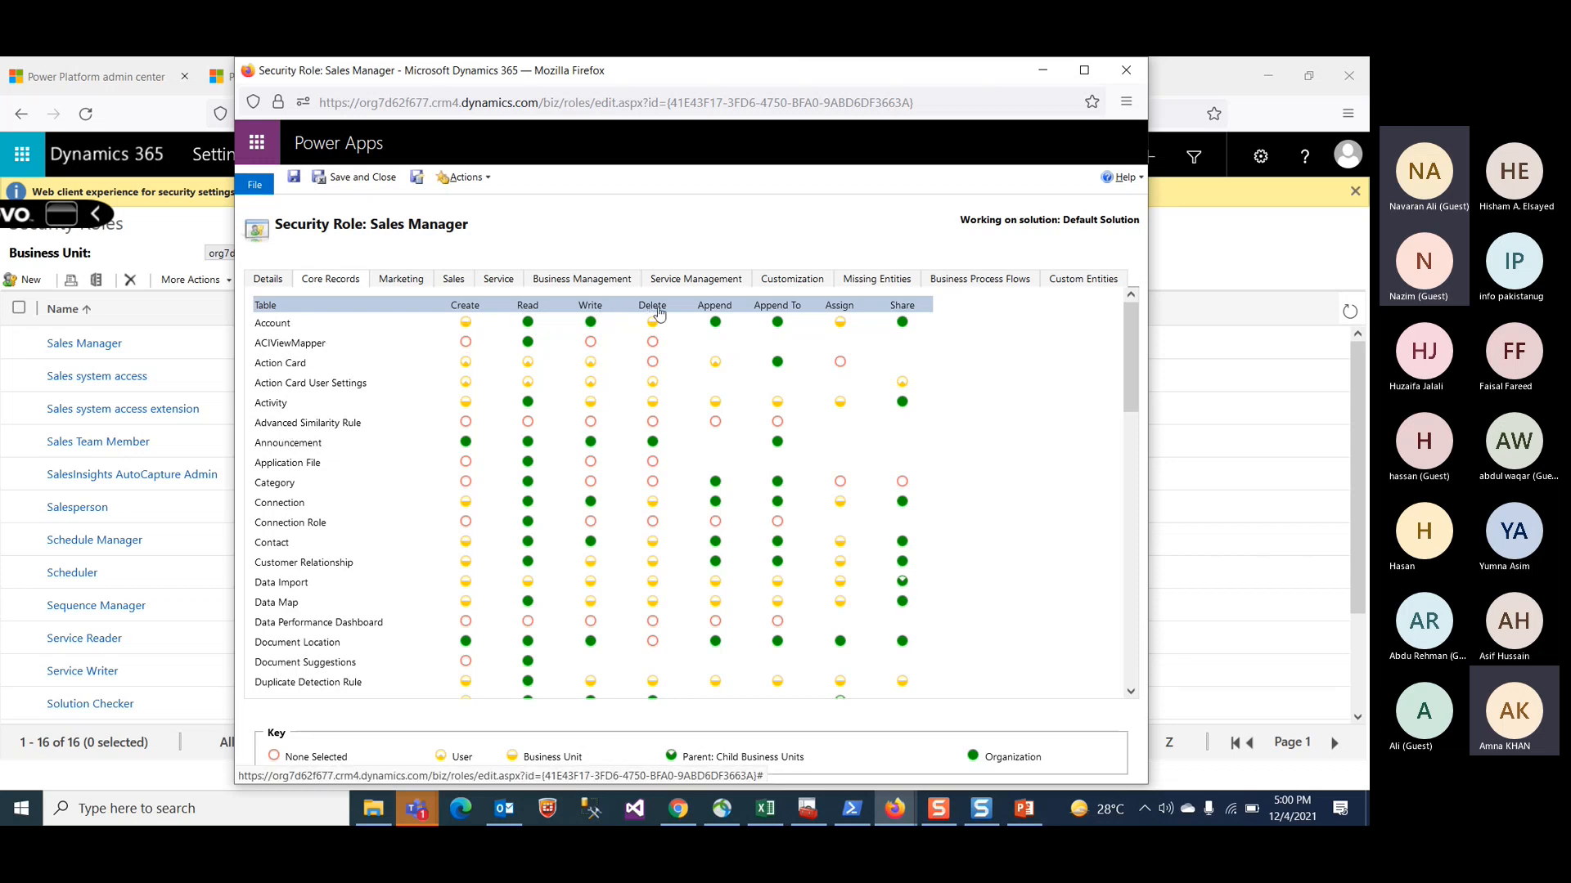
scroll(672, 472, "down", 15)
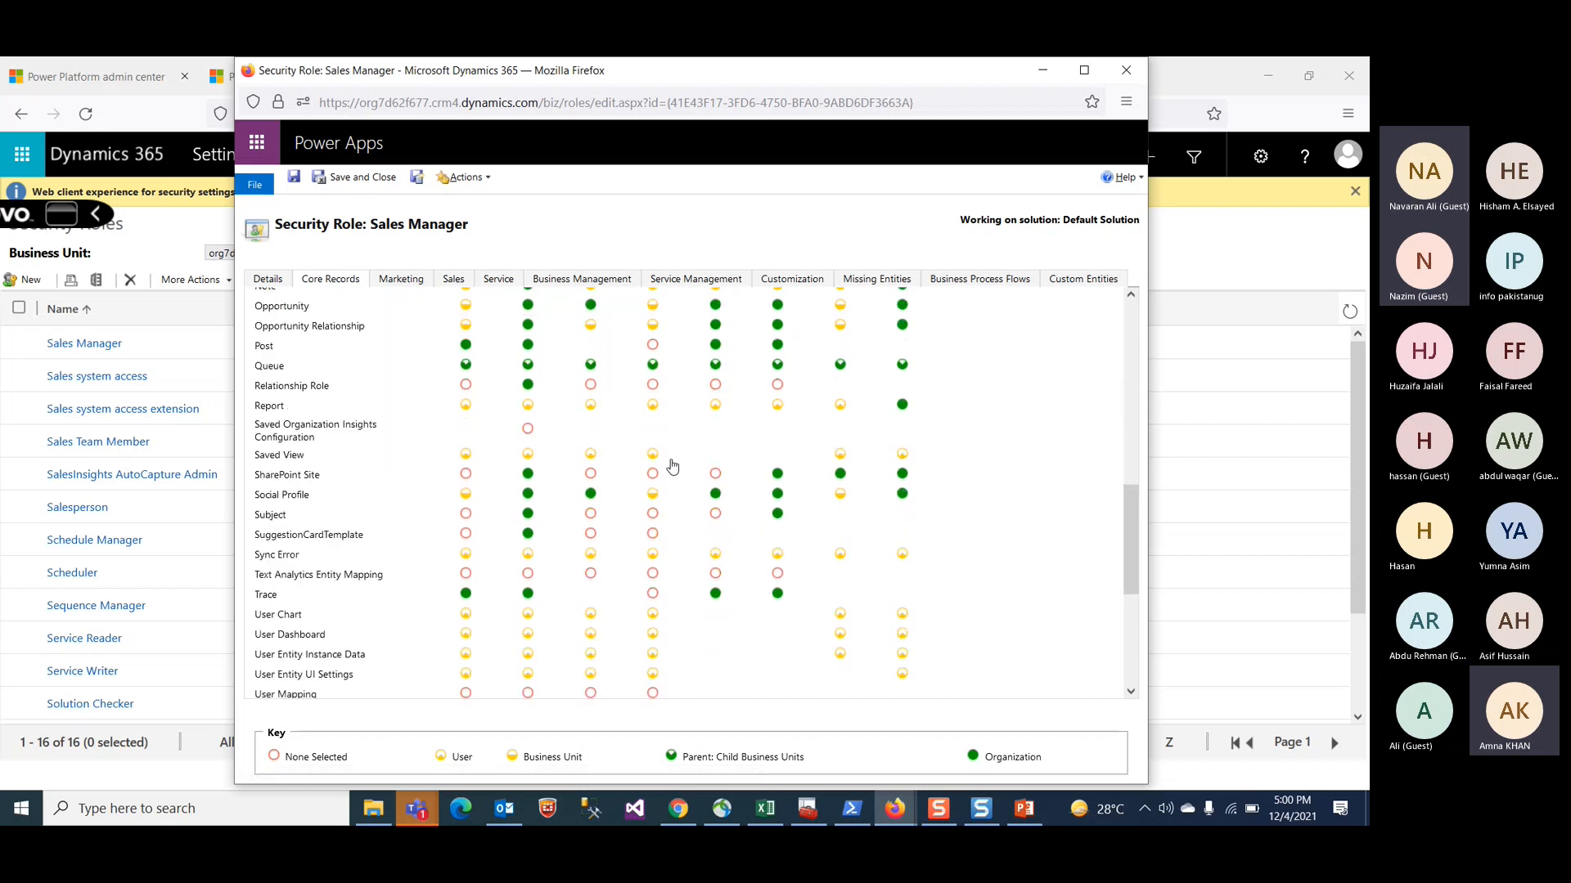
scroll(672, 466, "up", 15)
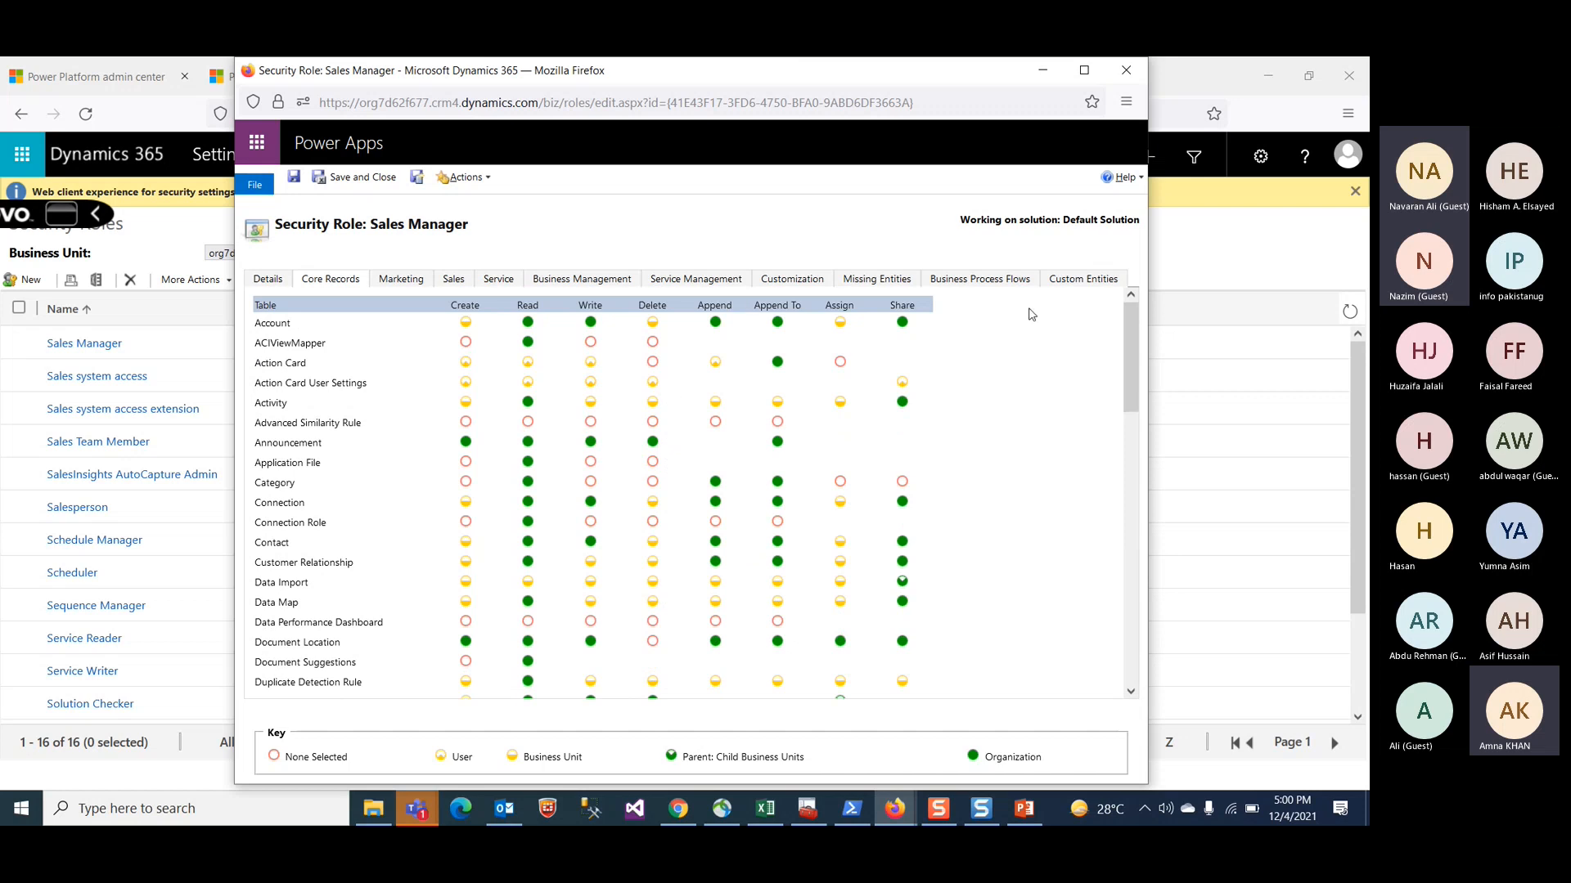
left_click(1062, 282)
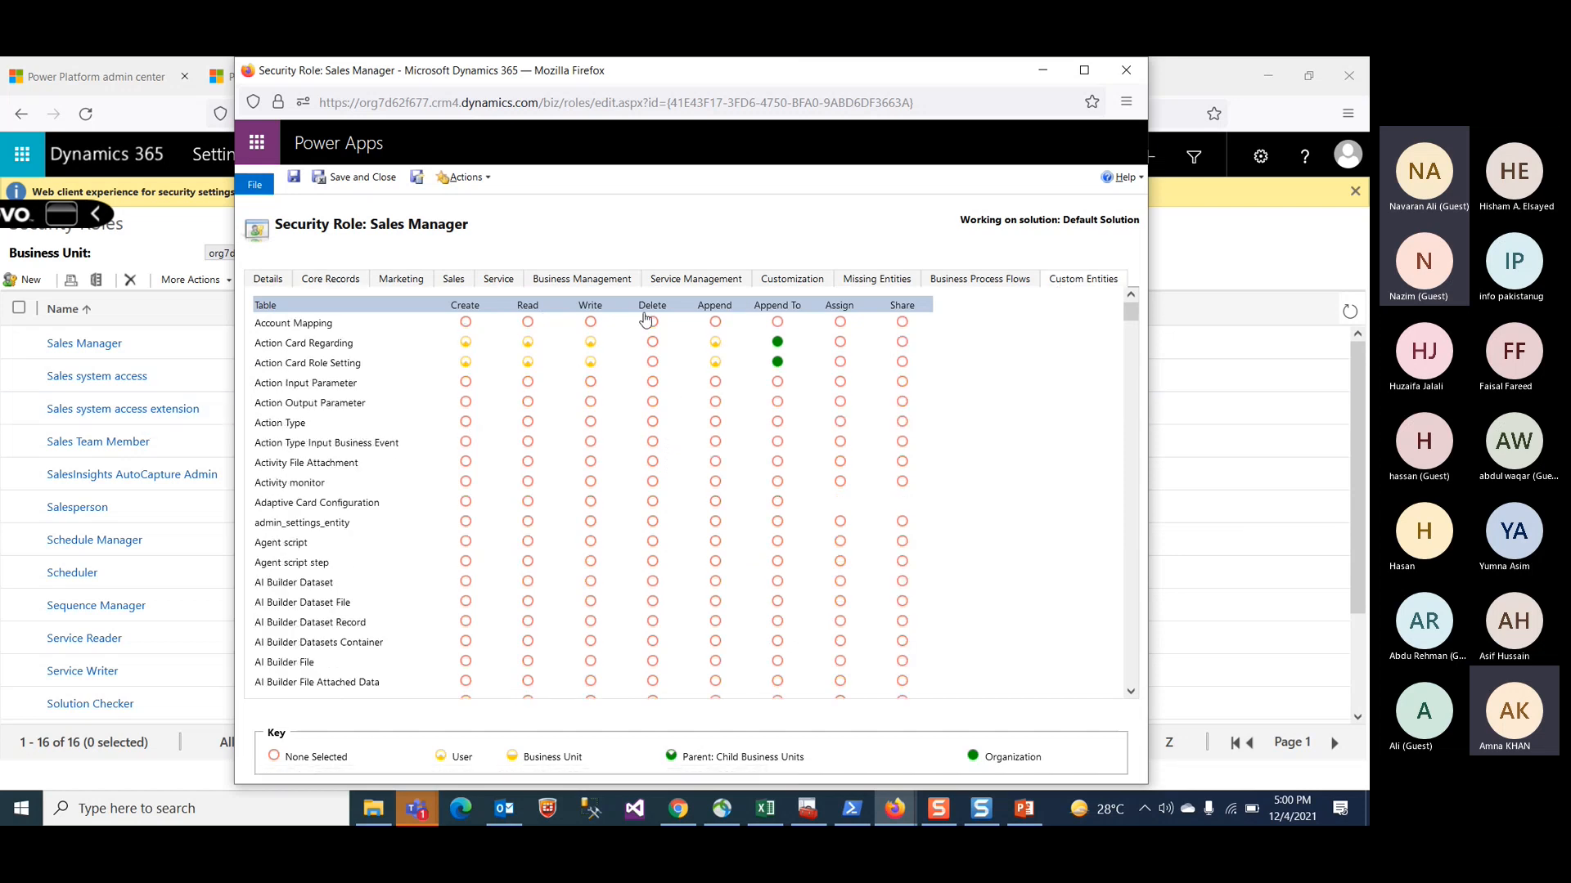
scroll(544, 593, "down", 5)
scroll(545, 590, "down", 15)
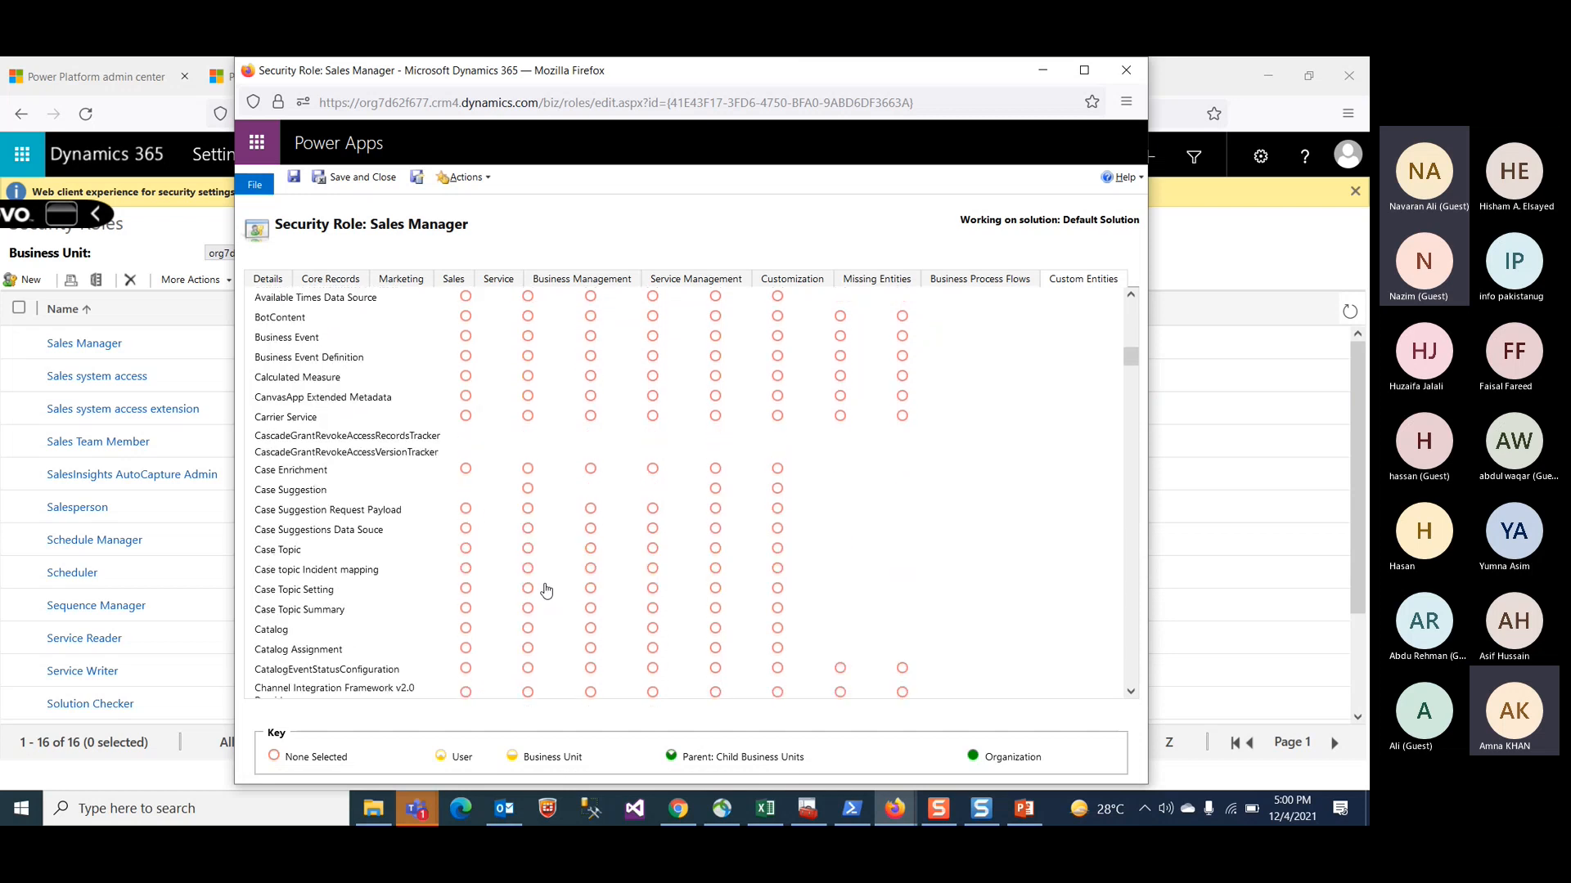
scroll(546, 589, "down", 15)
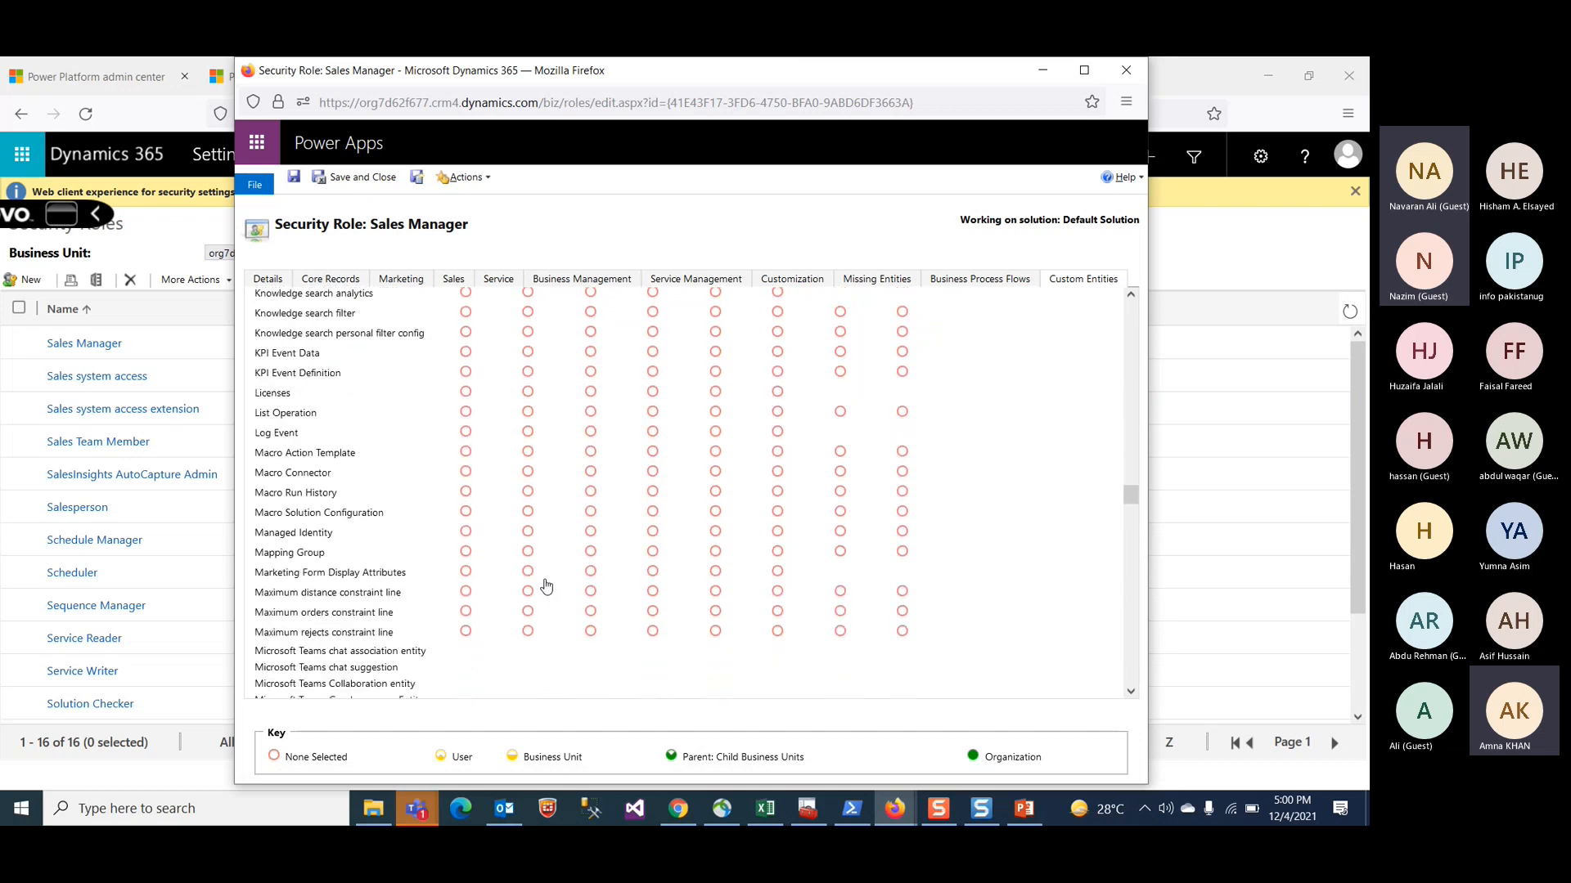
scroll(545, 581, "down", 15)
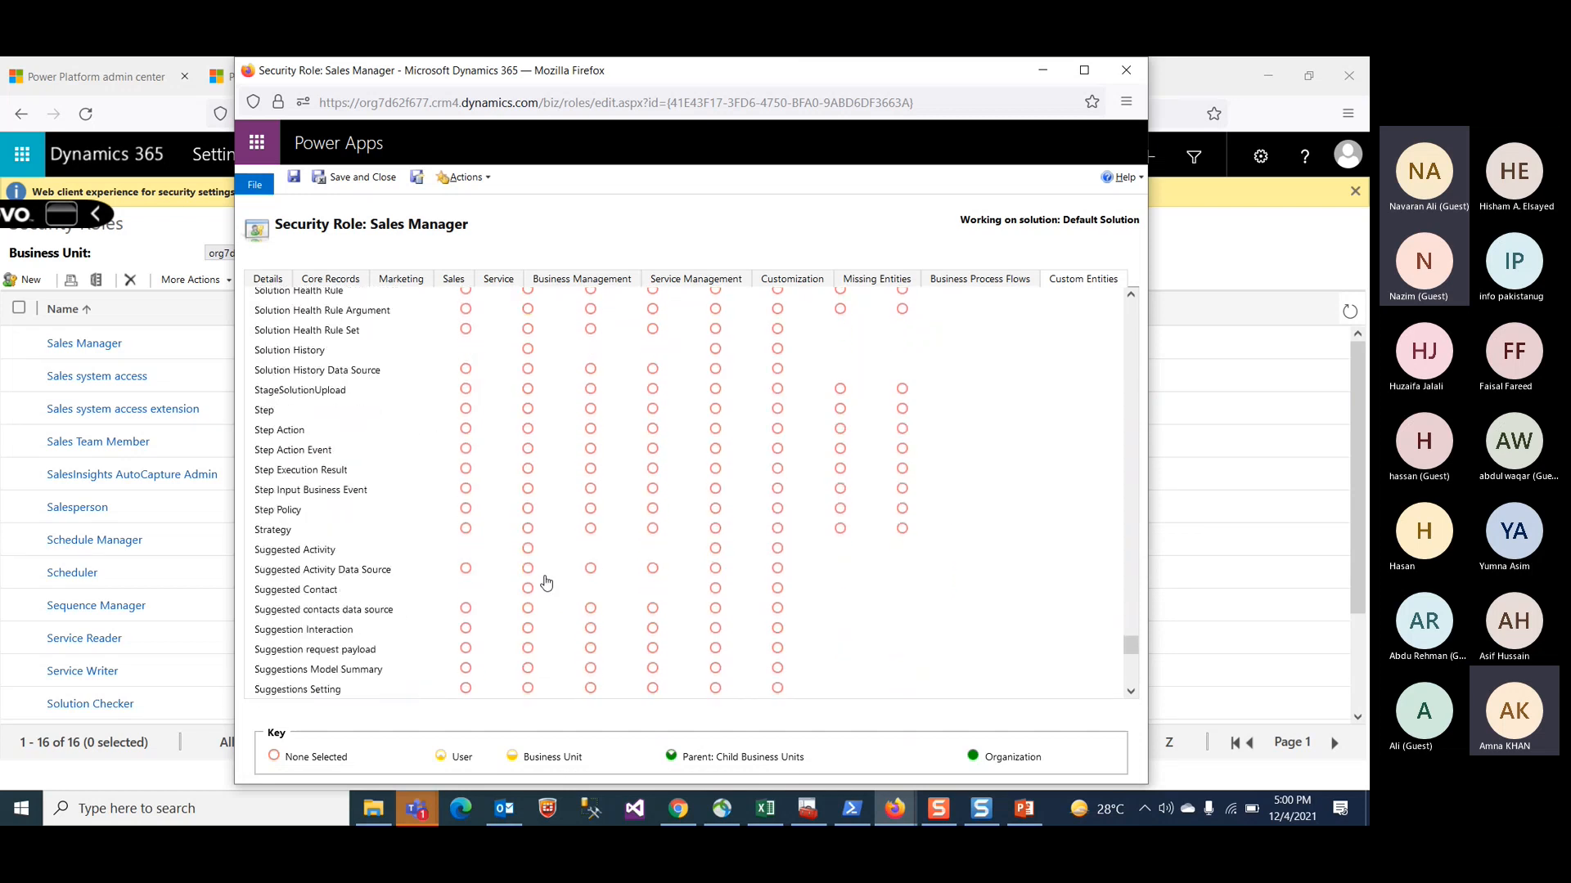
scroll(547, 581, "up", 10)
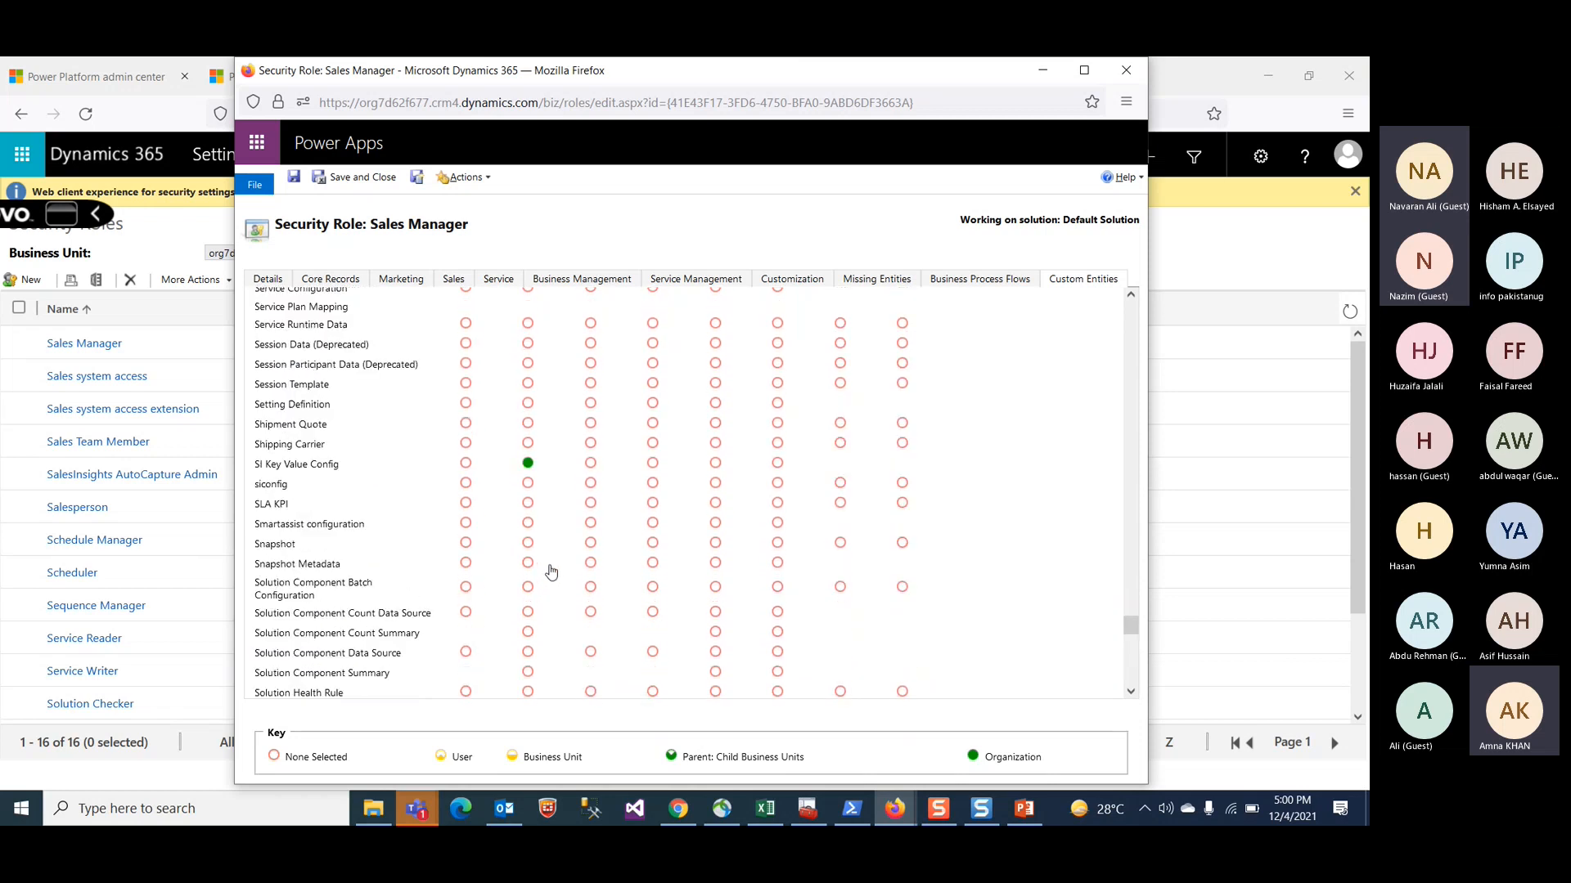
left_click(1130, 70)
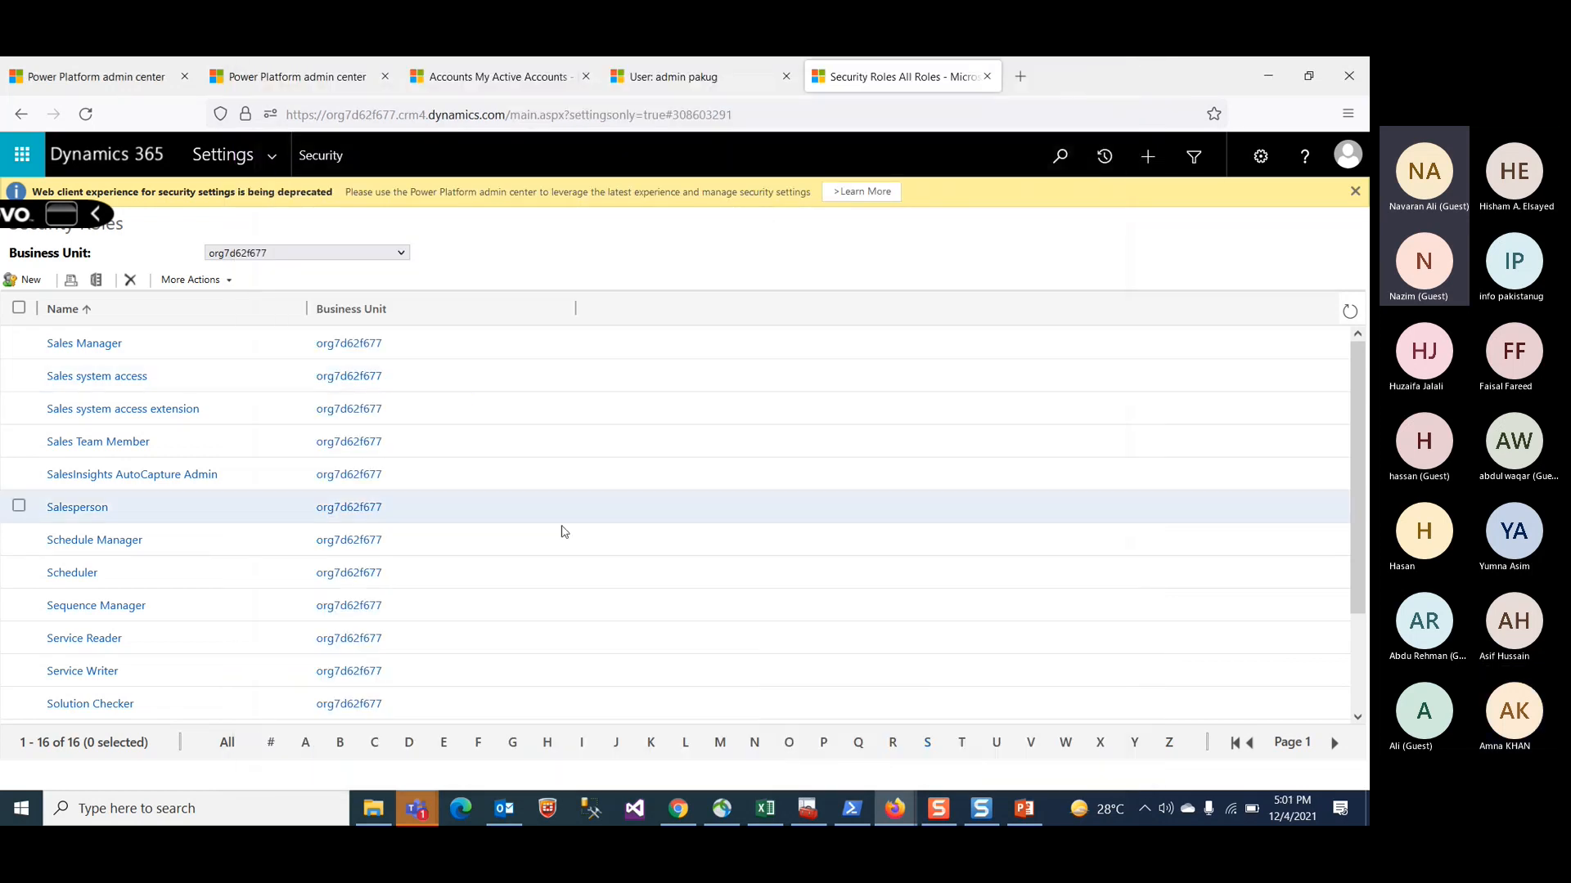
Step: Open the pkdemo2 solution from Settings Solutions and select the Account entity in its Entities list
left_click(674, 76)
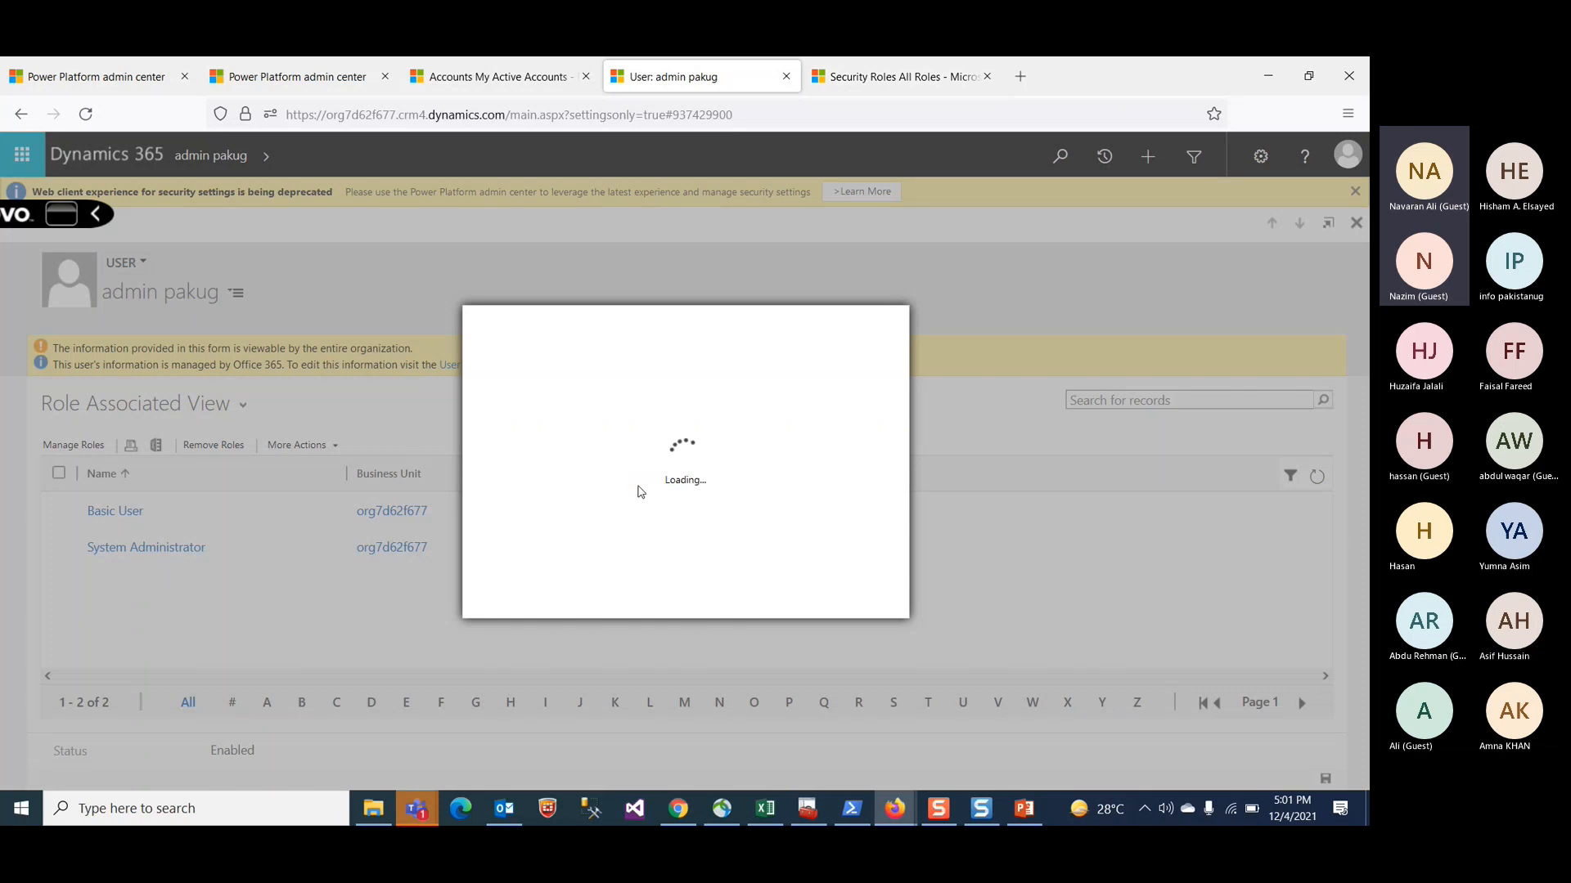
left_click(773, 119)
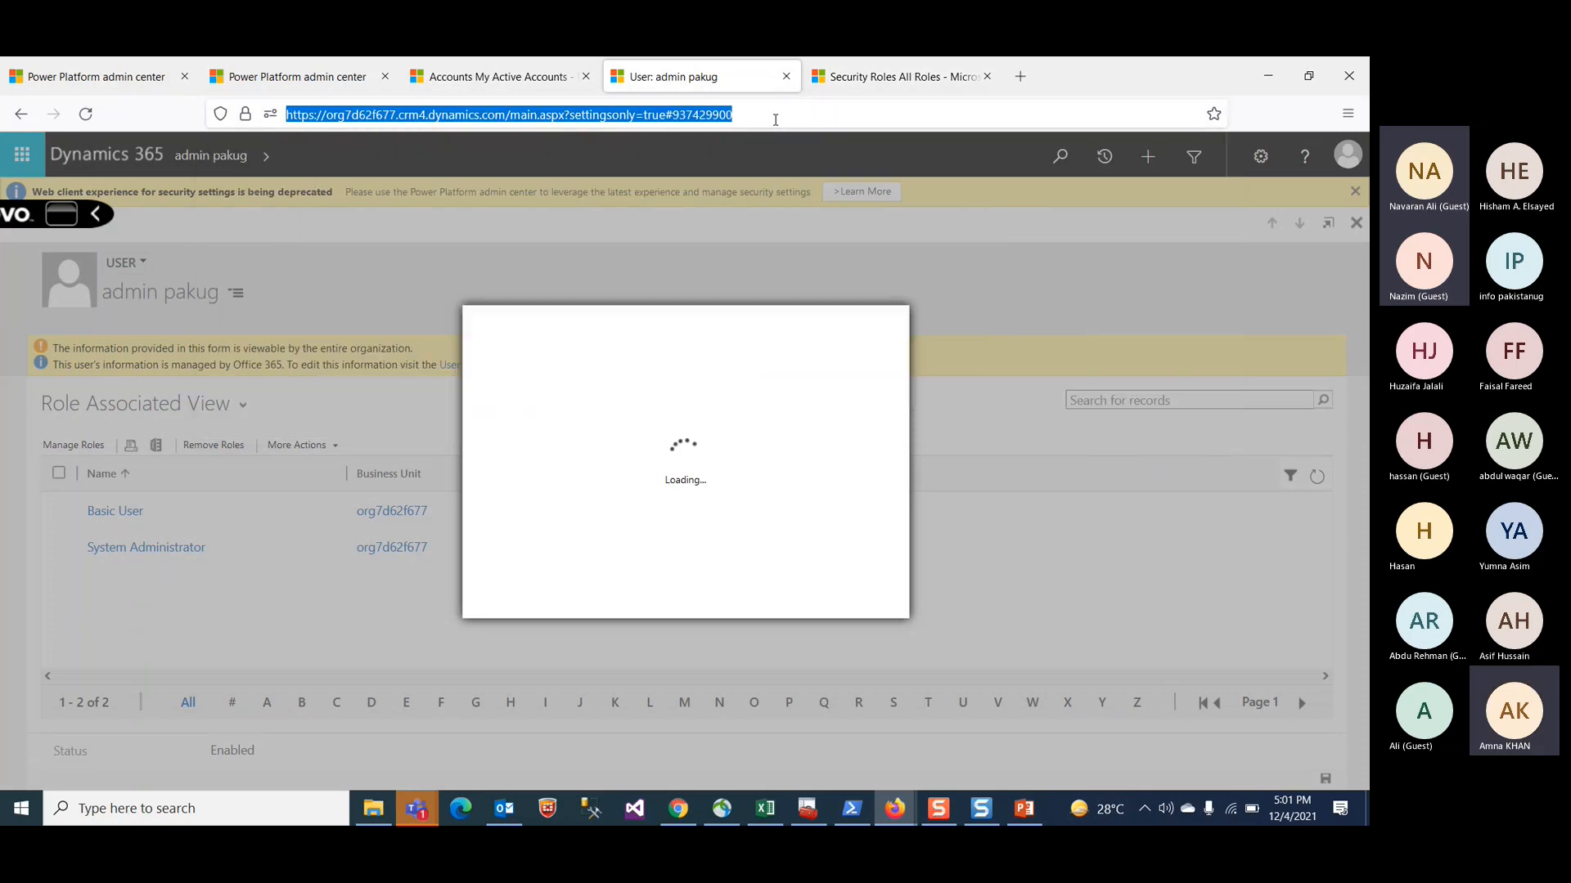
left_click(901, 77)
left_click(250, 155)
left_click(279, 366)
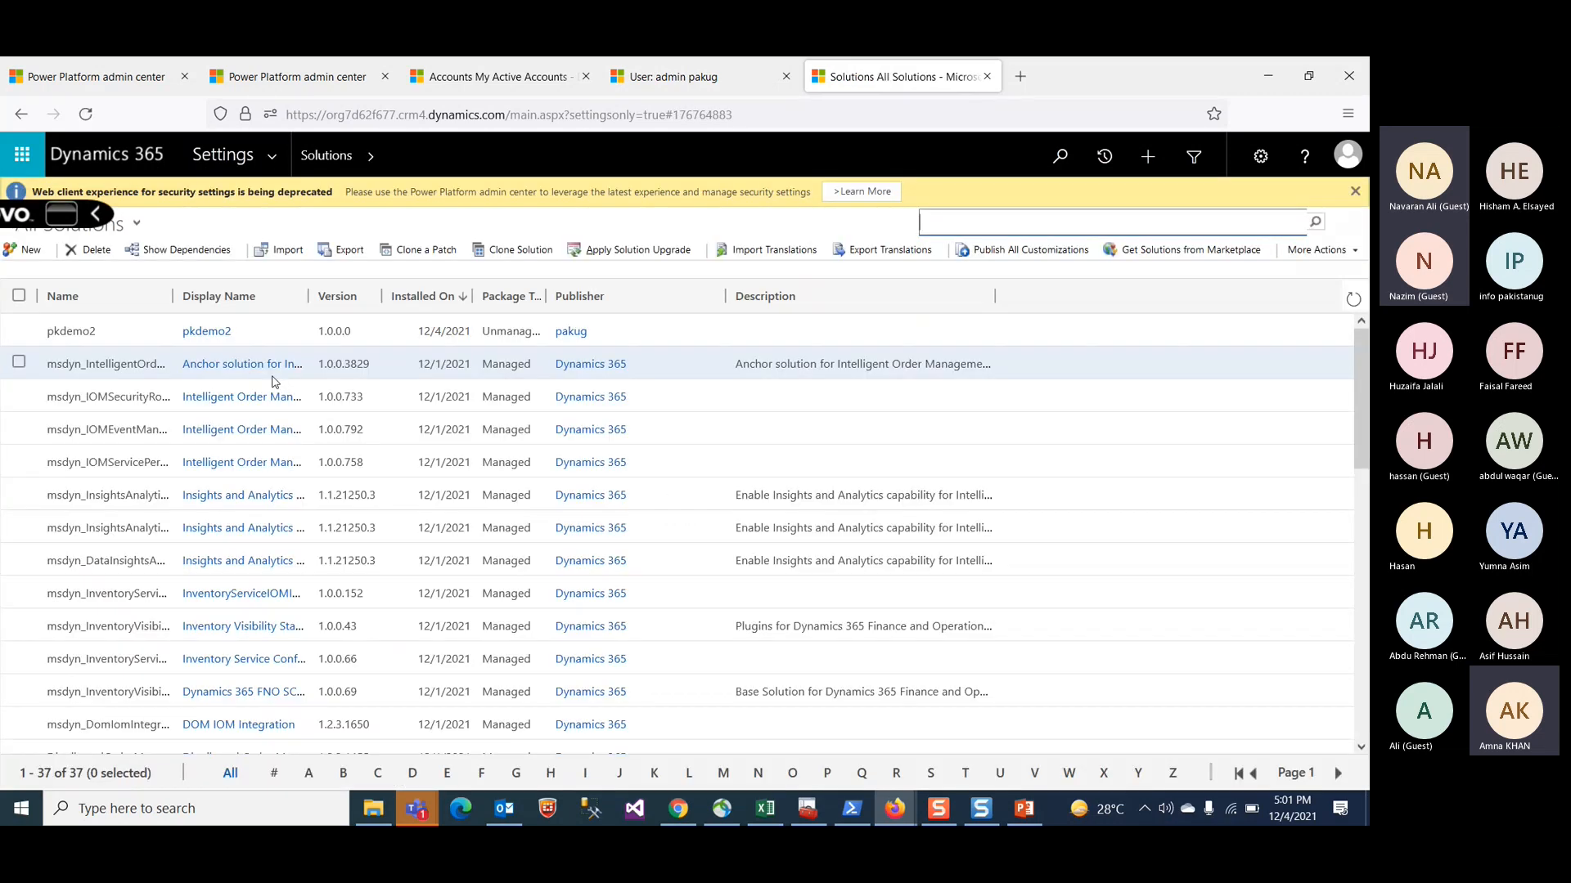
left_click(199, 330)
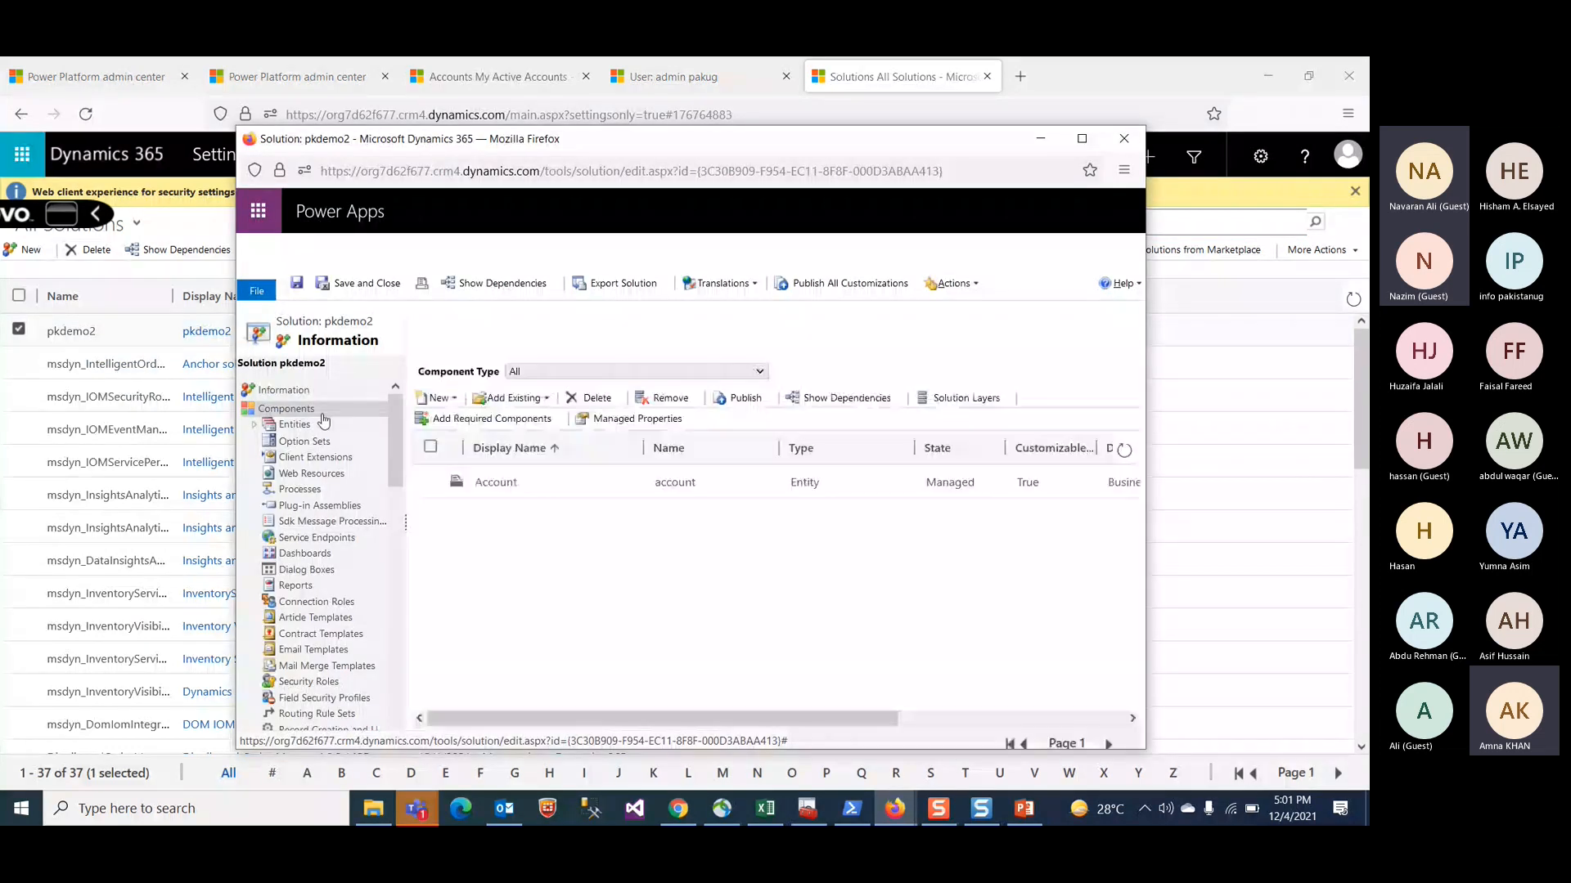
left_click(294, 426)
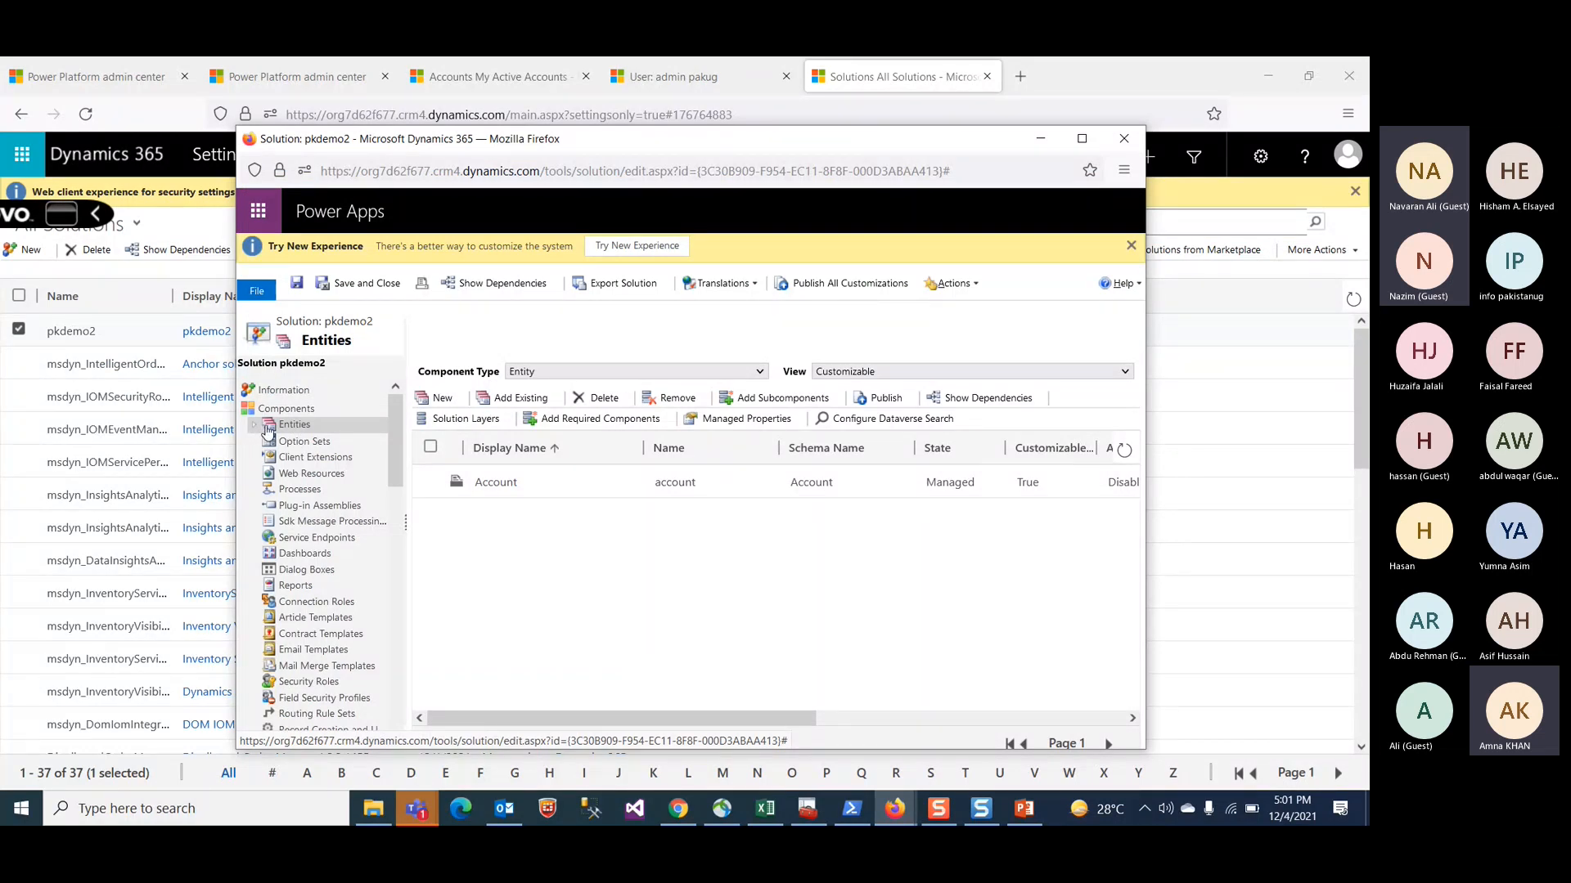
left_click(493, 484)
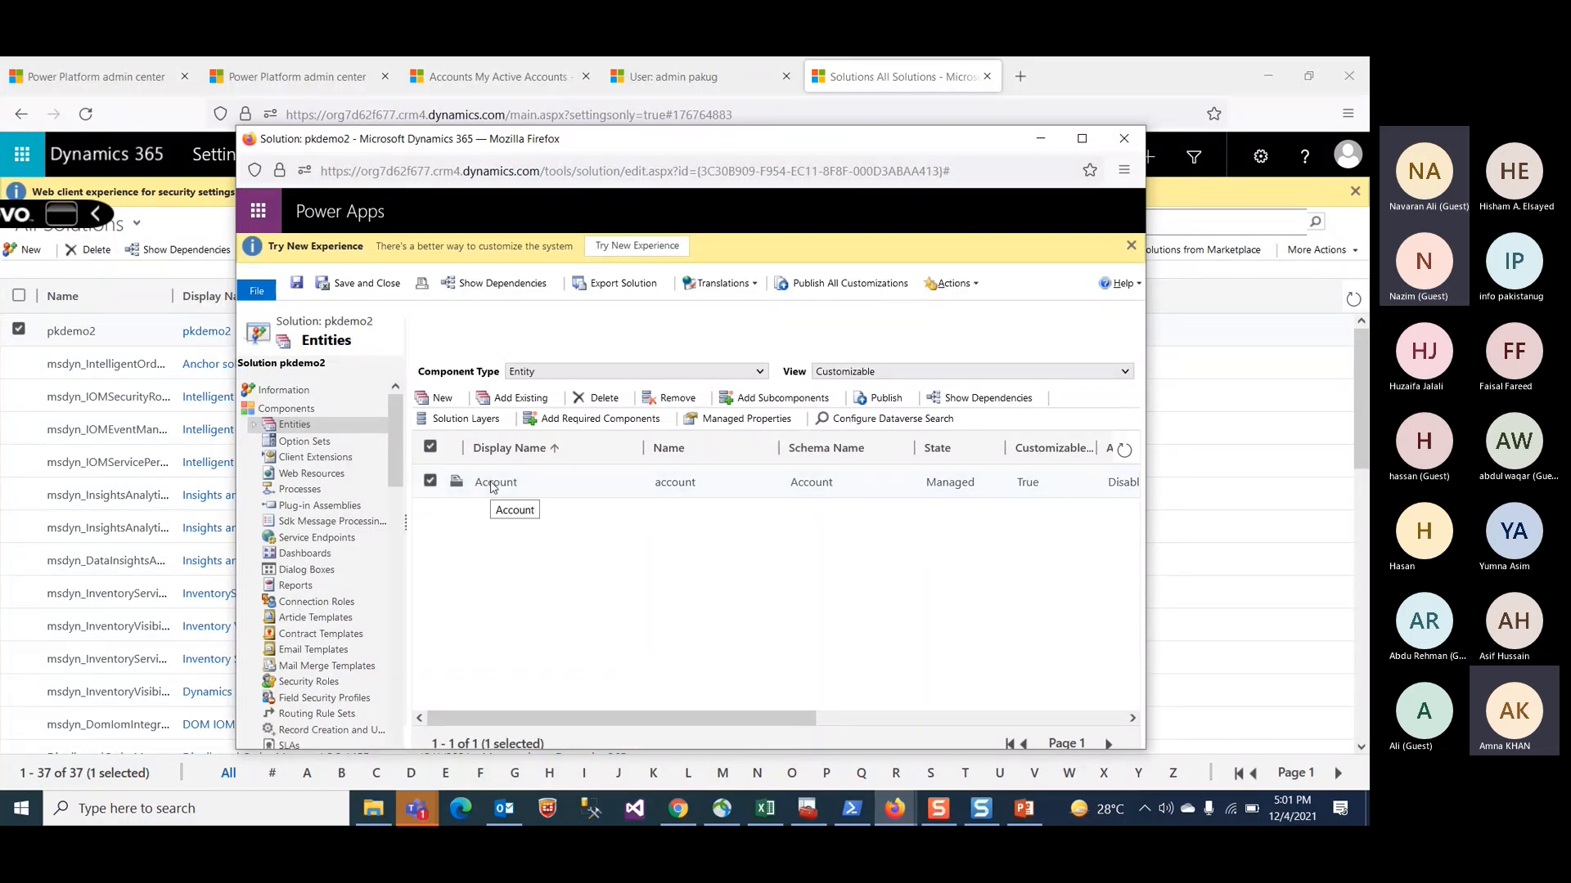
Step: Switch to the My Active Accounts list in the Intelligent Order Management app and scroll through it
left_click(132, 77)
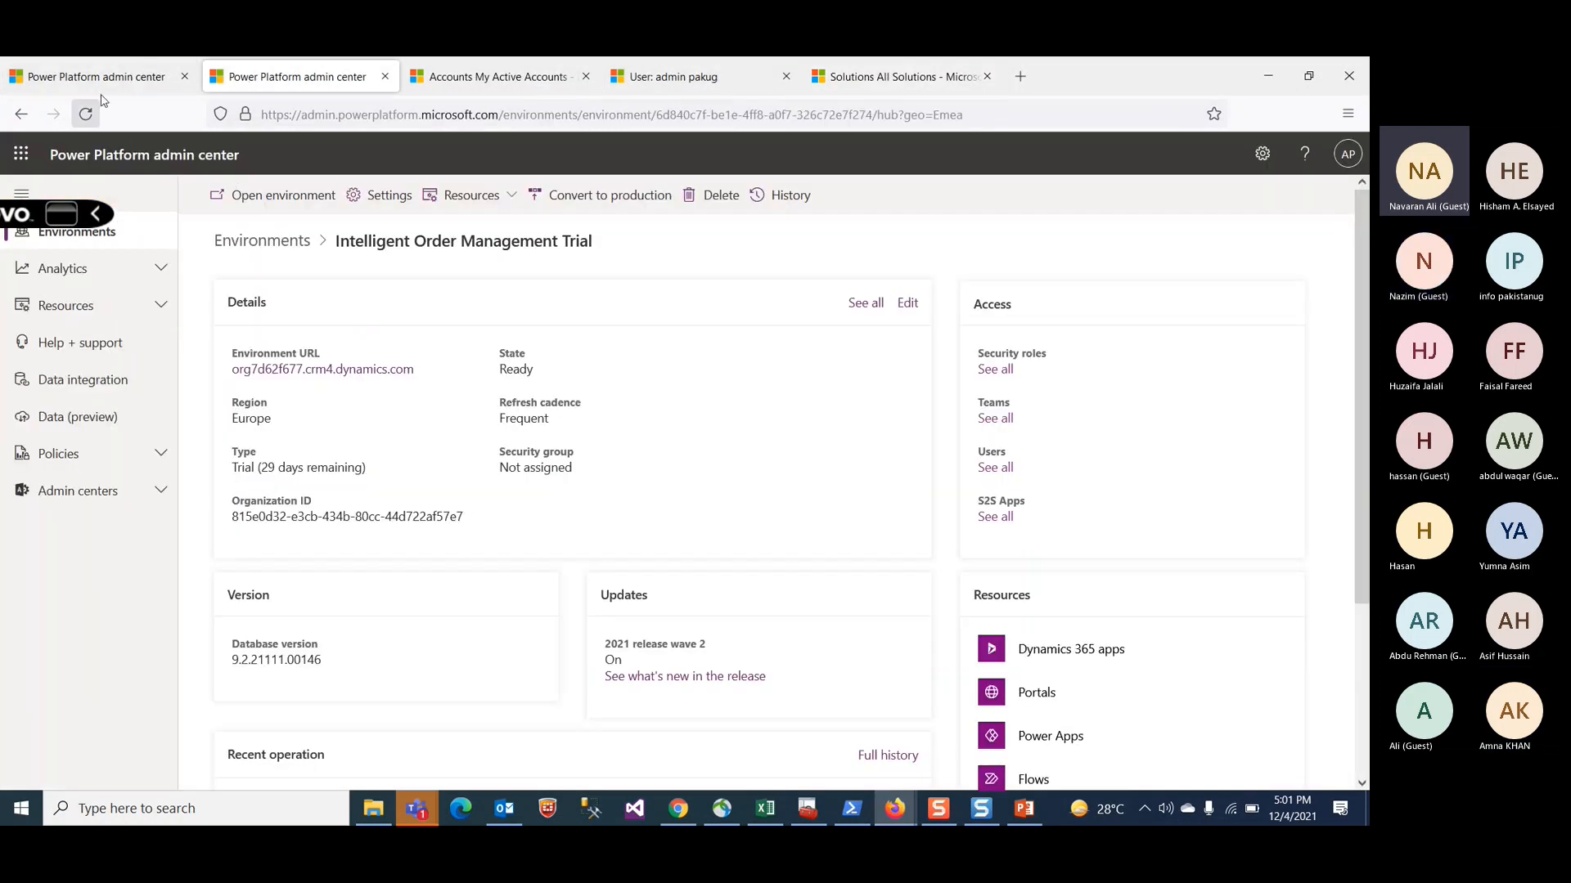
left_click(497, 82)
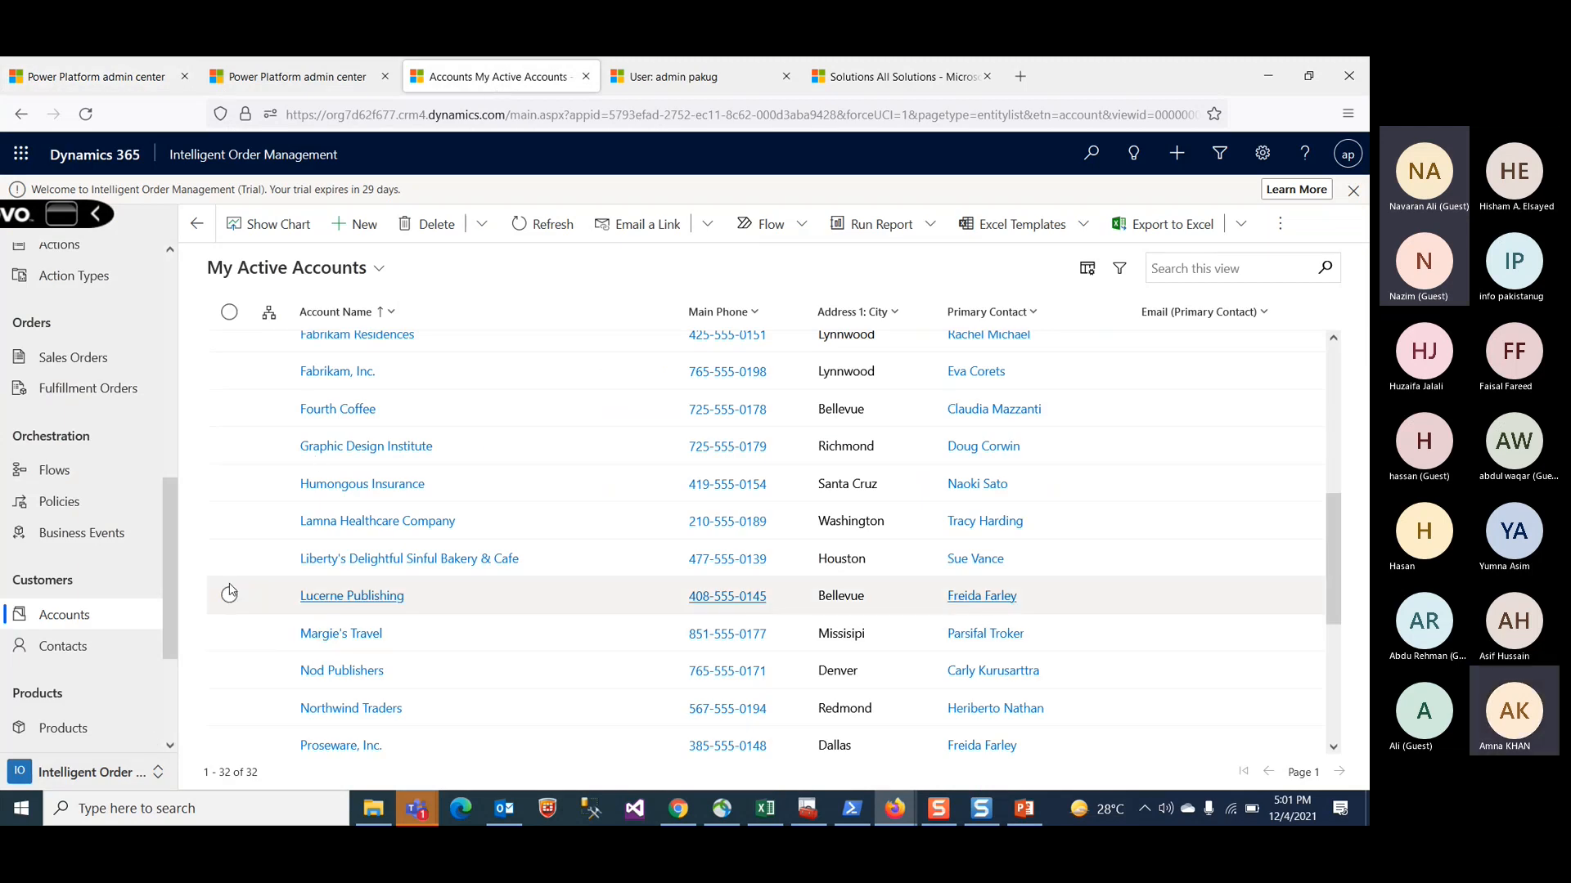
scroll(229, 590, "up", 5)
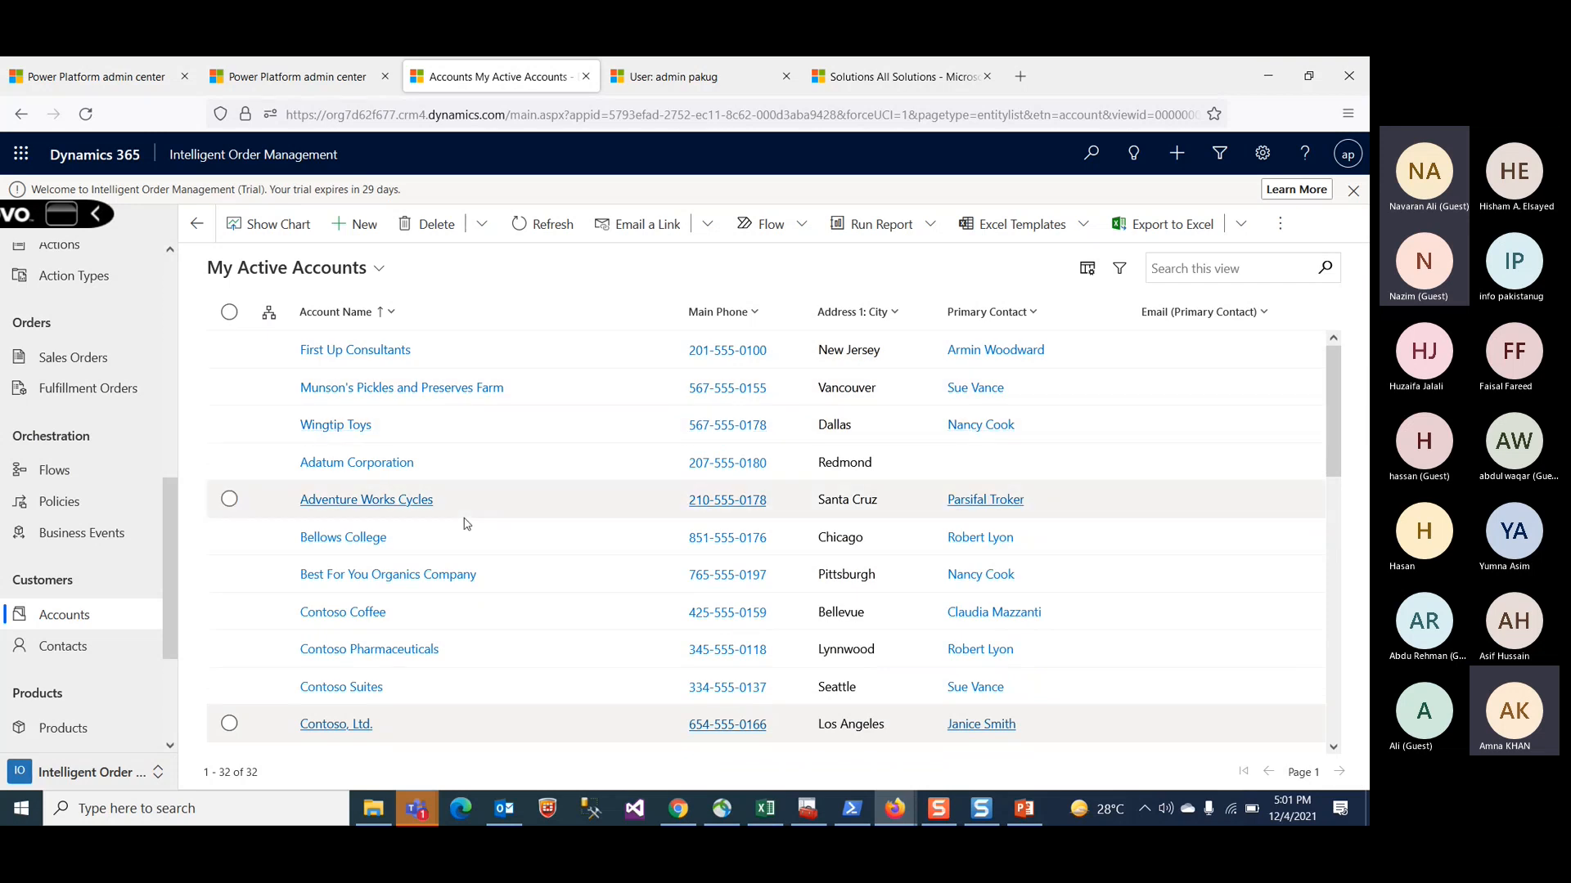
Step: Open a new account form and browse its Summary, Details, Files and Assets and Locations tabs
scroll(466, 524, "down", 2)
scroll(466, 524, "down", 4)
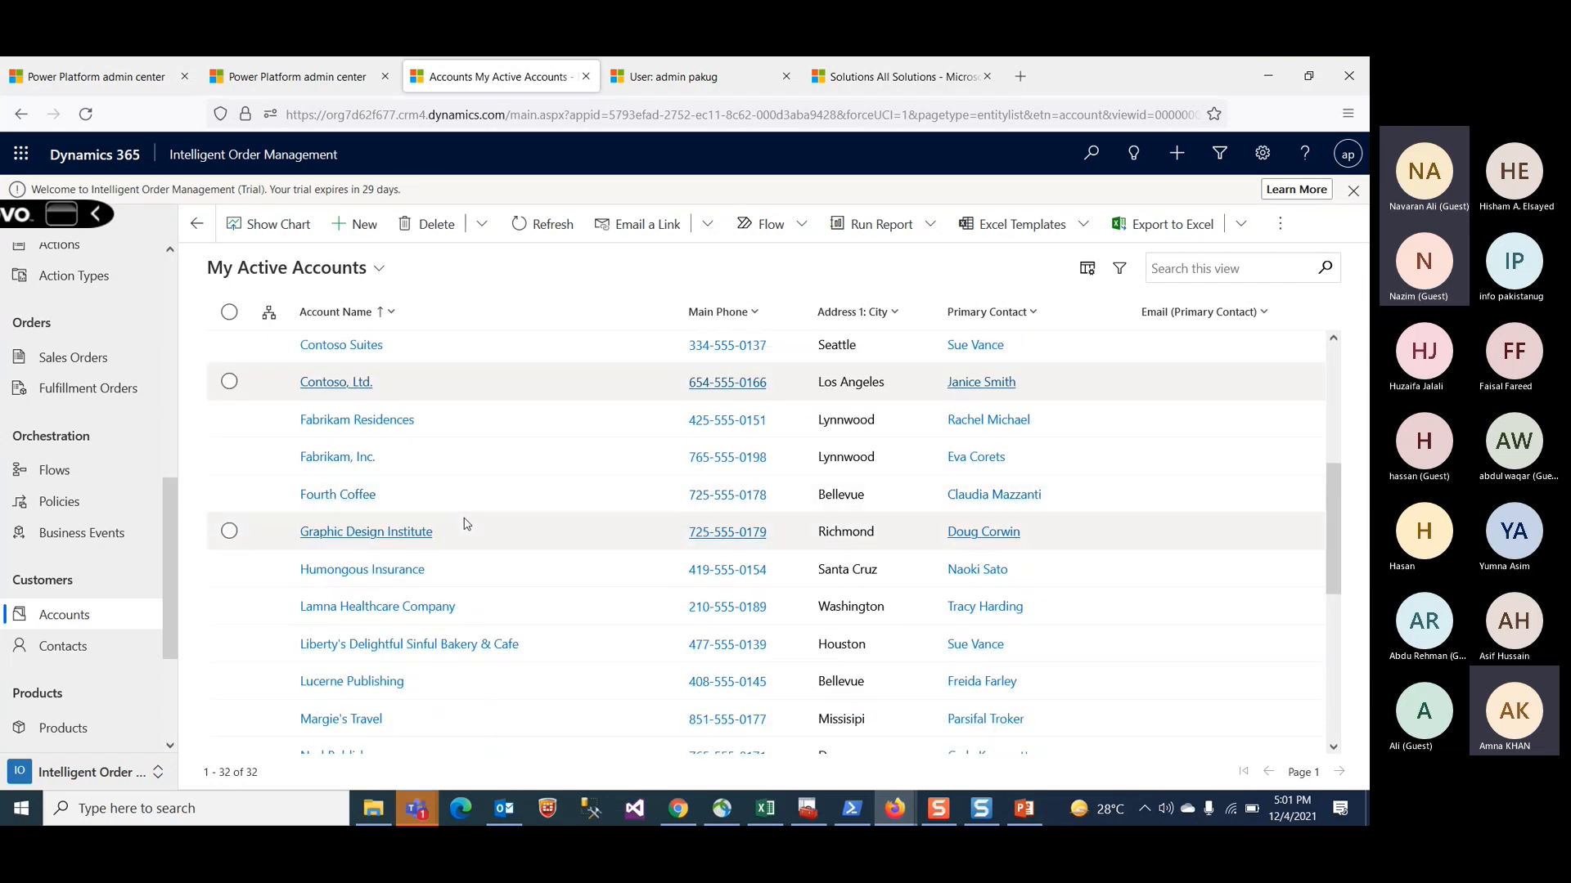
scroll(466, 524, "up", 4)
scroll(466, 523, "up", 2)
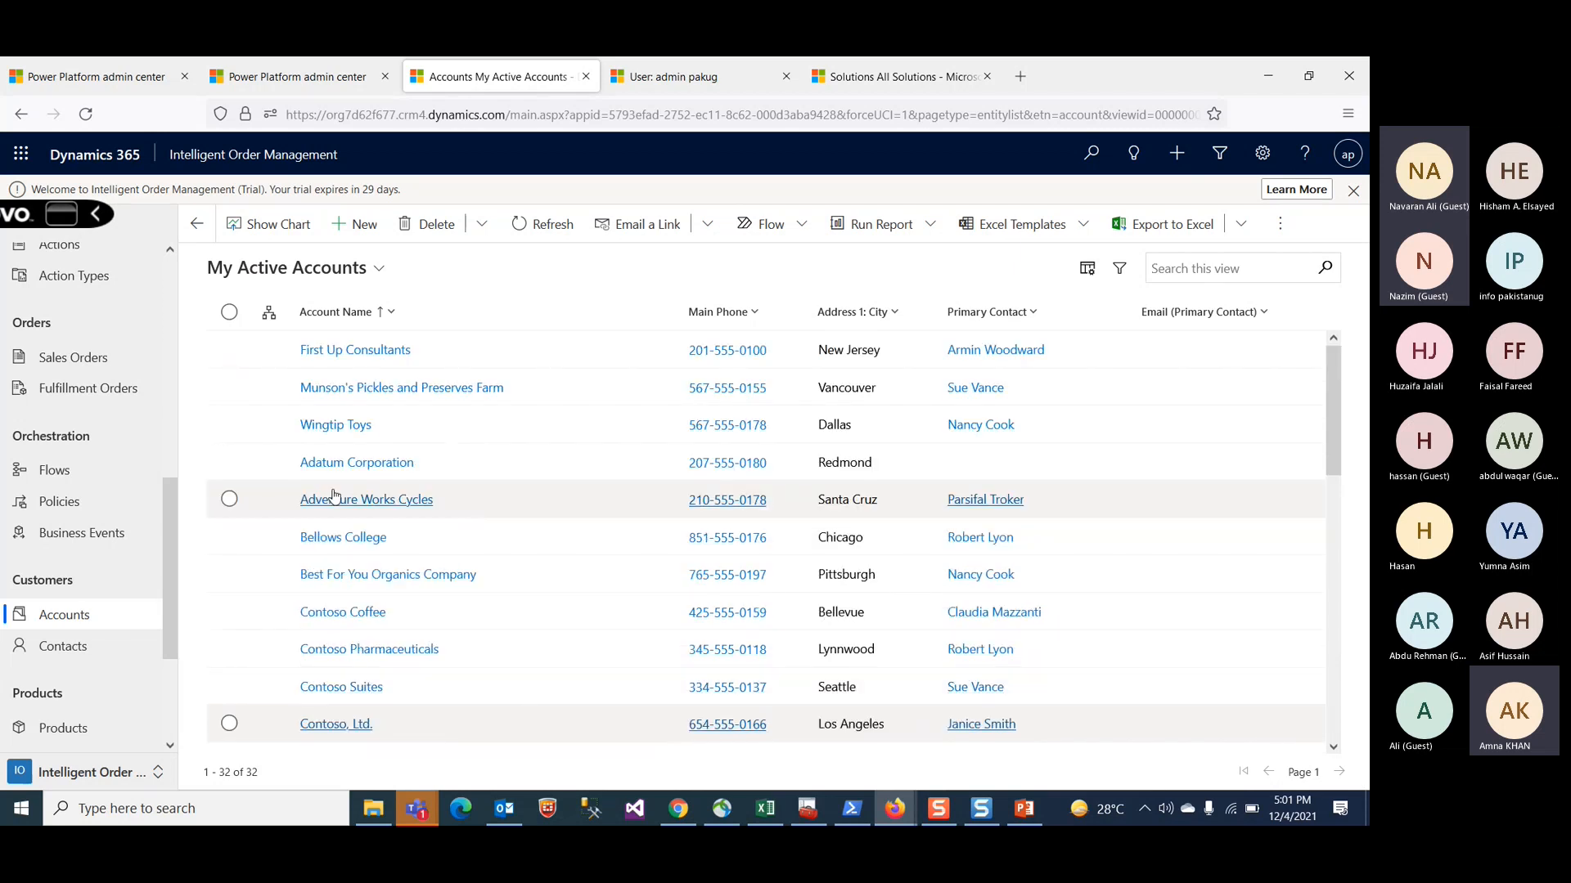
left_click(334, 499)
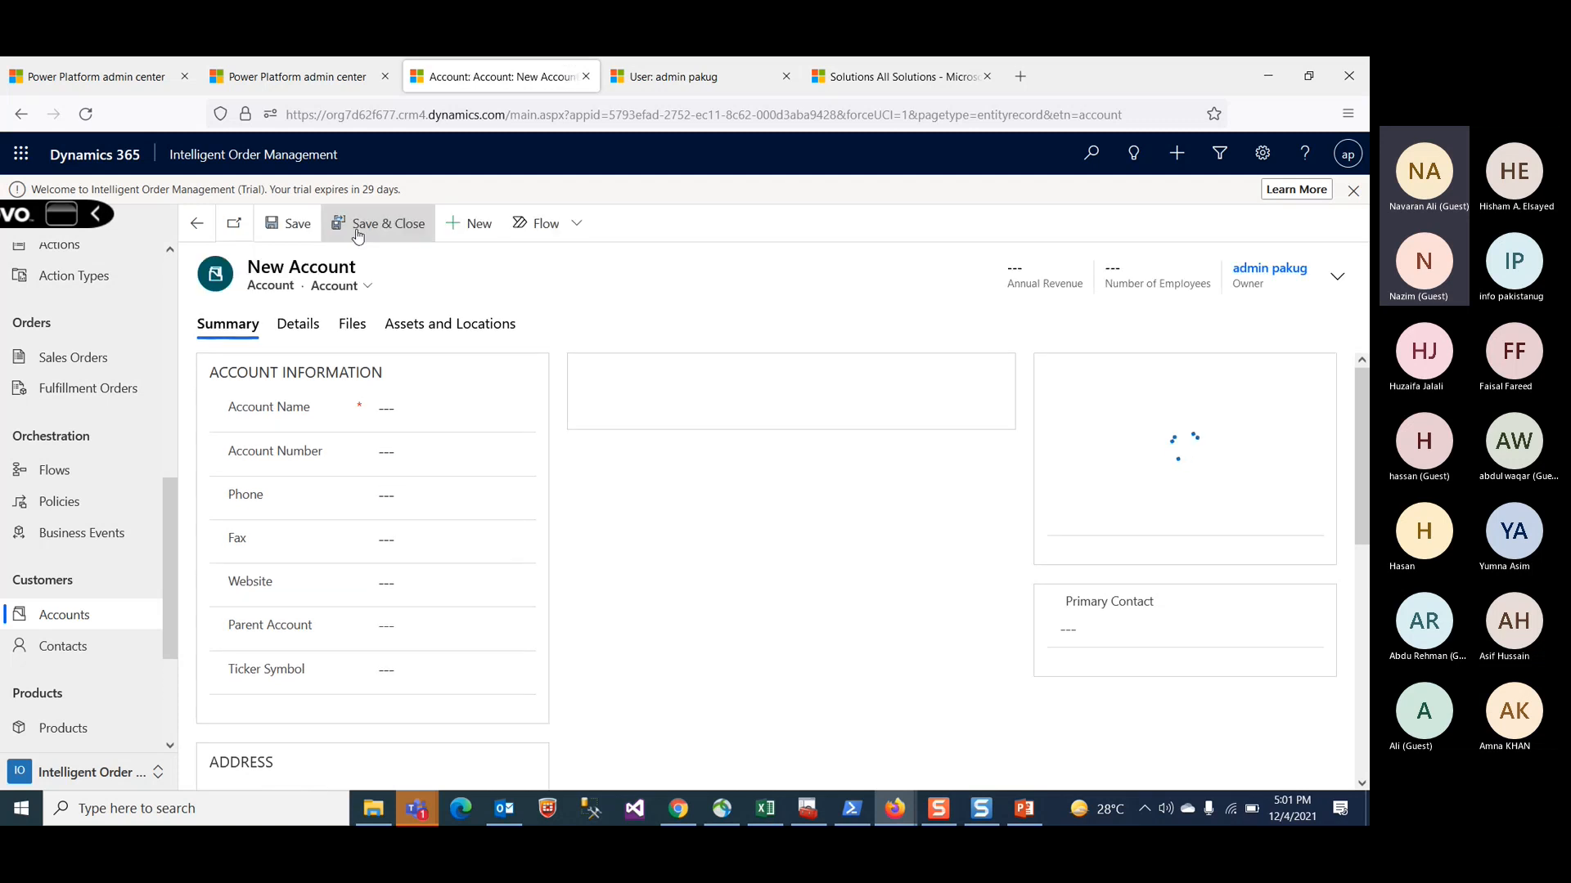
scroll(445, 441, "down", 5)
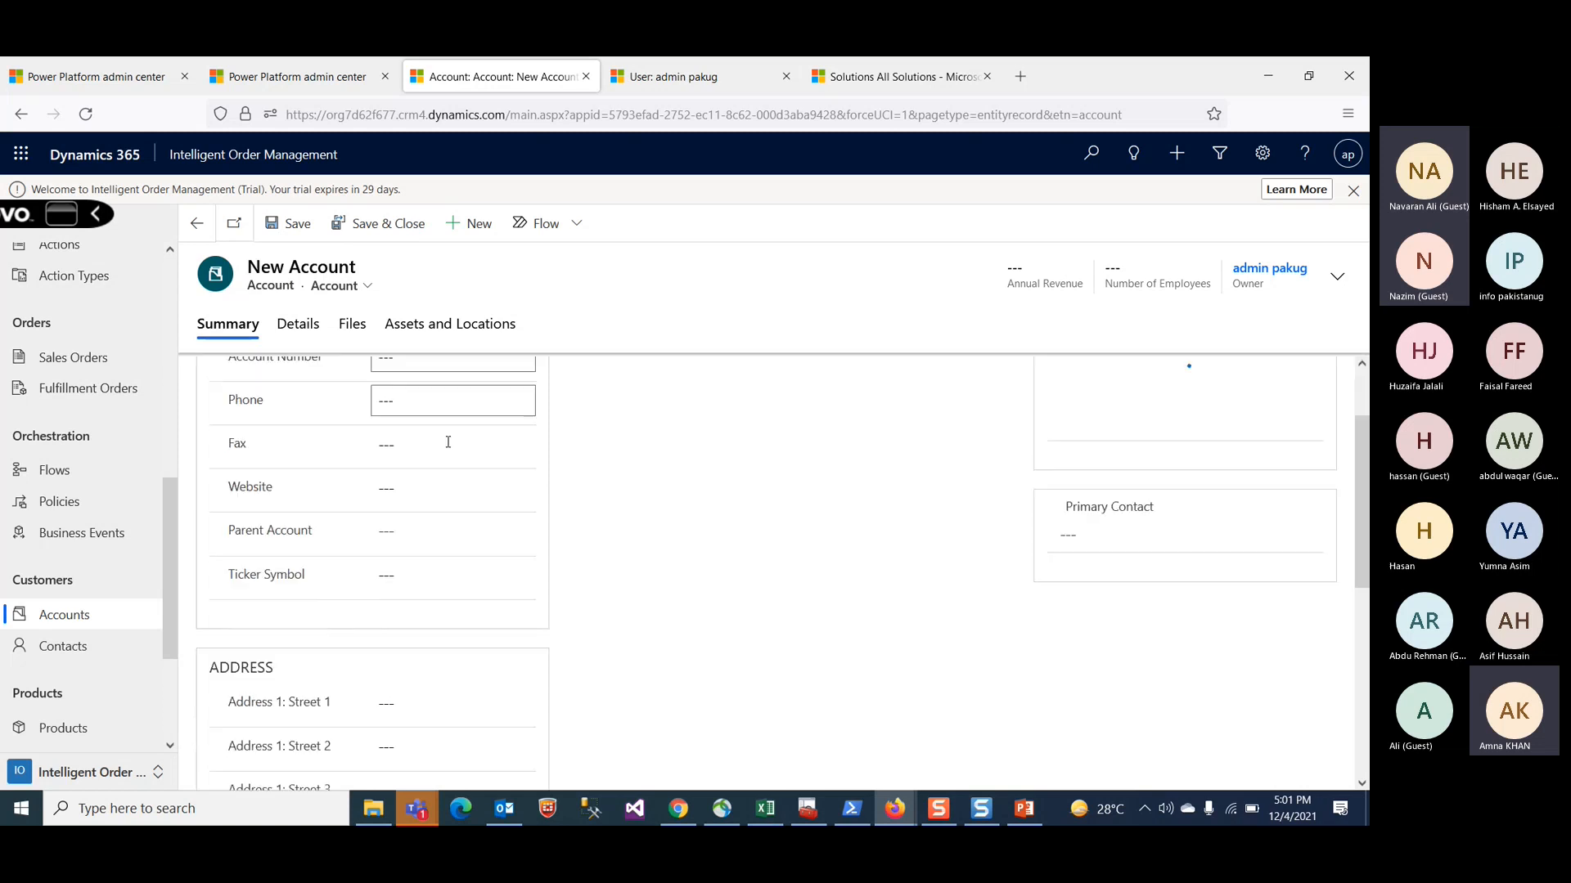
scroll(458, 542, "up", 5)
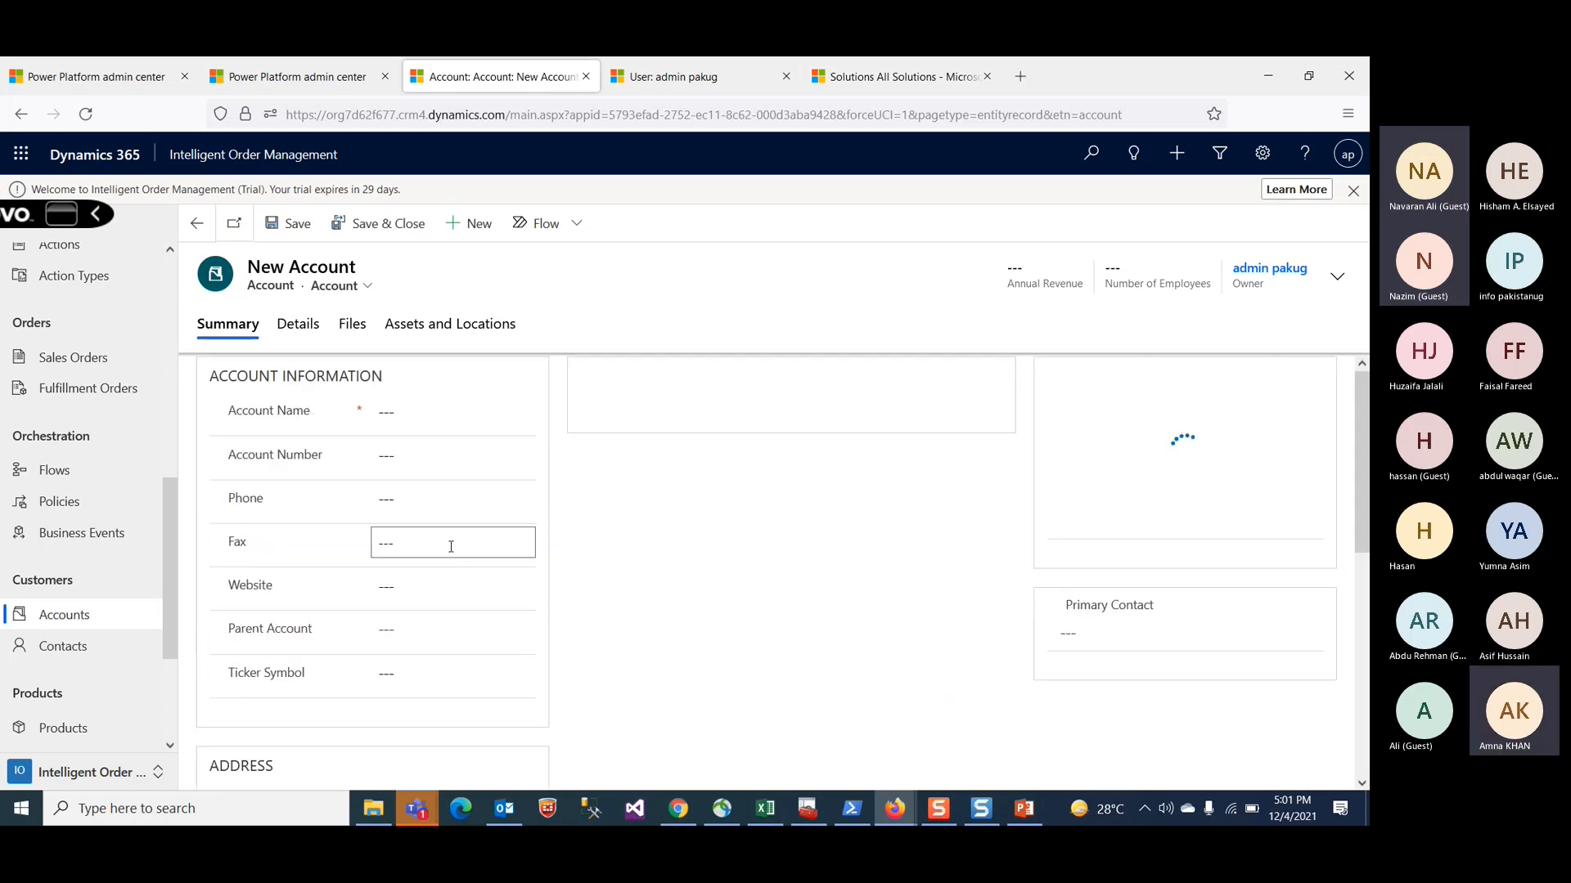
left_click(300, 325)
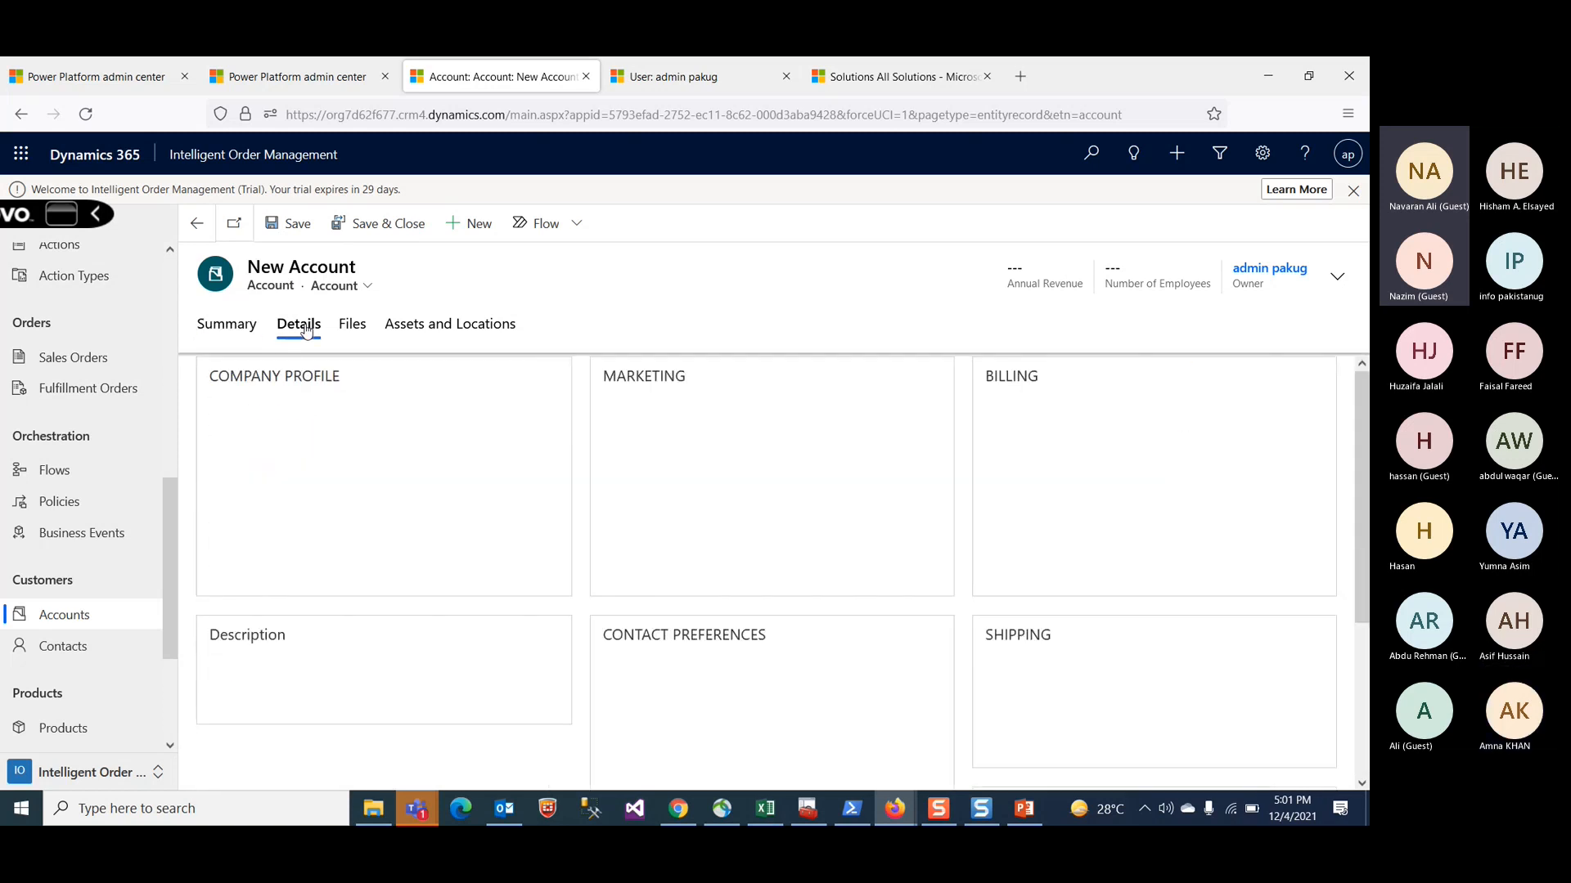
left_click(350, 325)
left_click(462, 326)
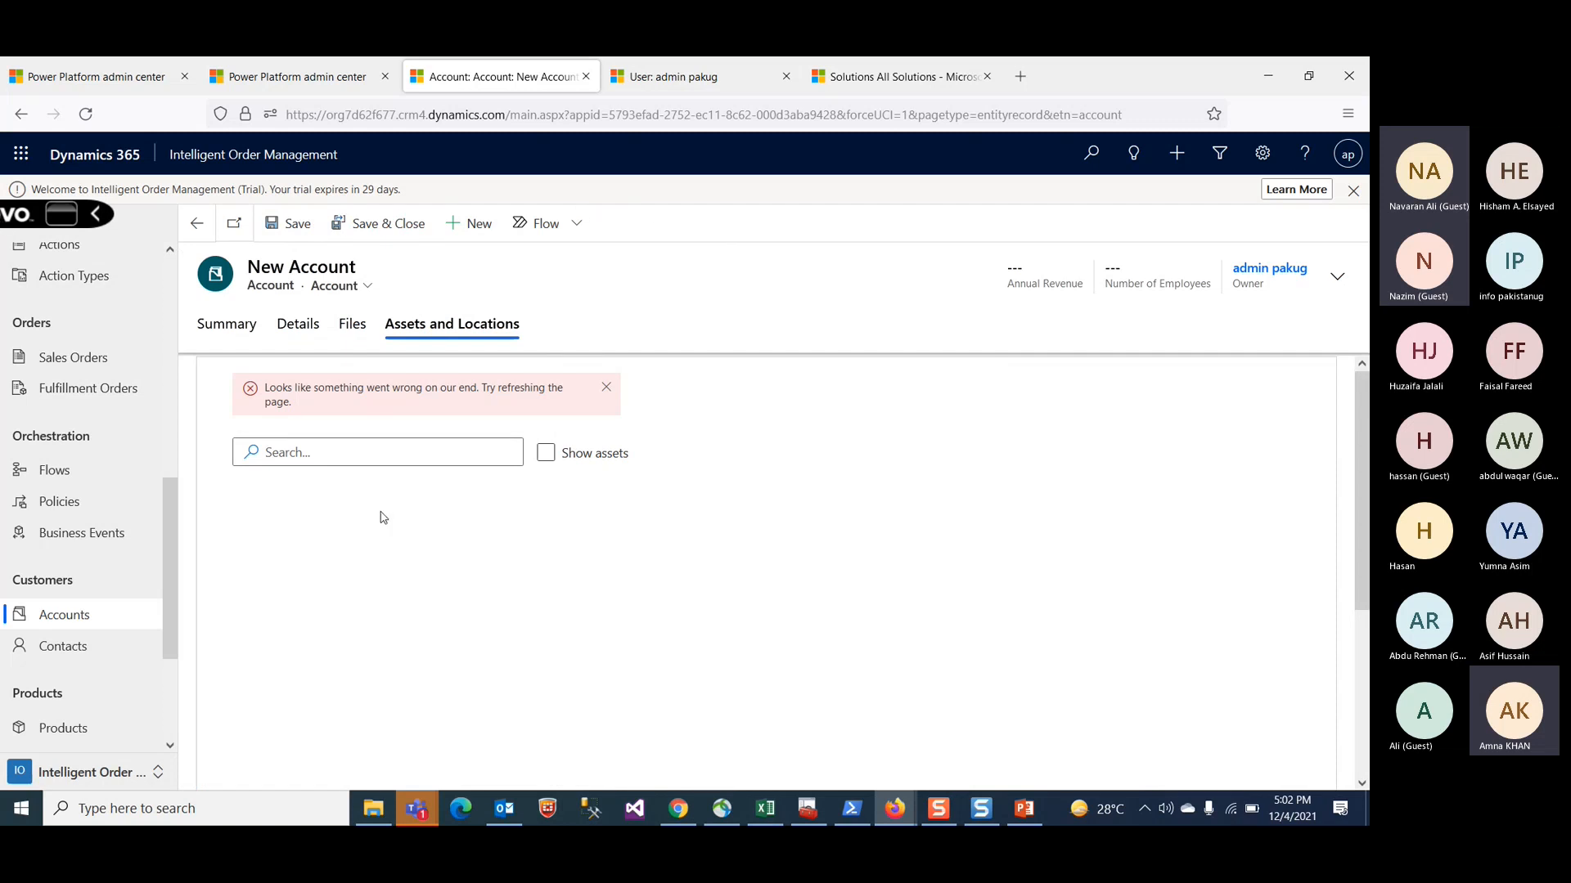
Step: Enter pktest as the new account's name and save the record
left_click(238, 337)
left_click(399, 415)
type("pktest")
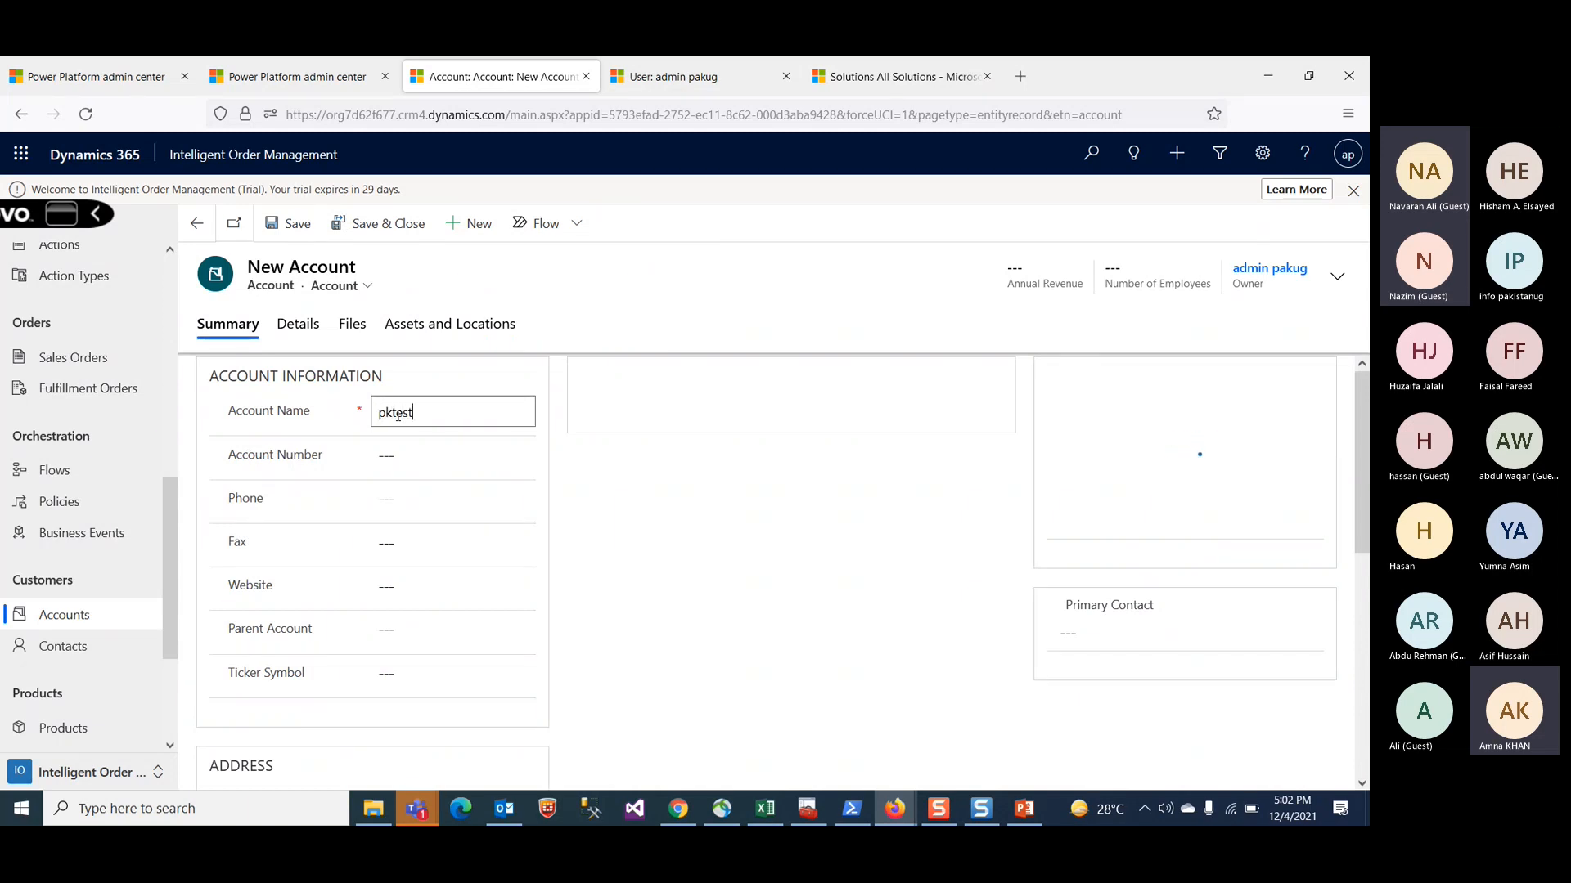
left_click(480, 453)
scroll(616, 529, "down", 5)
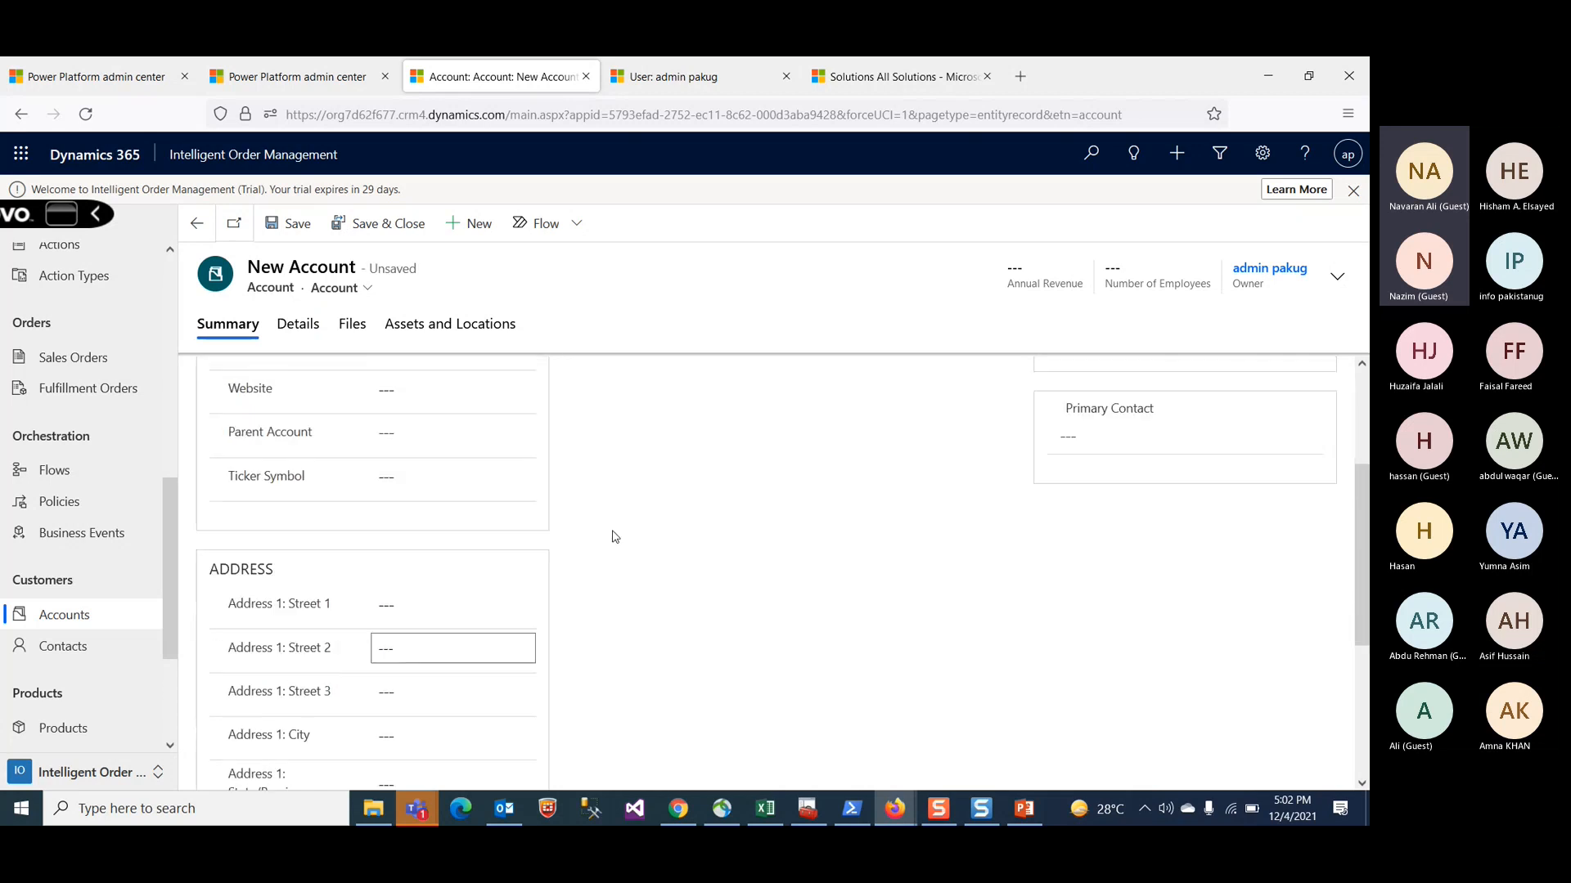
scroll(616, 537, "up", 5)
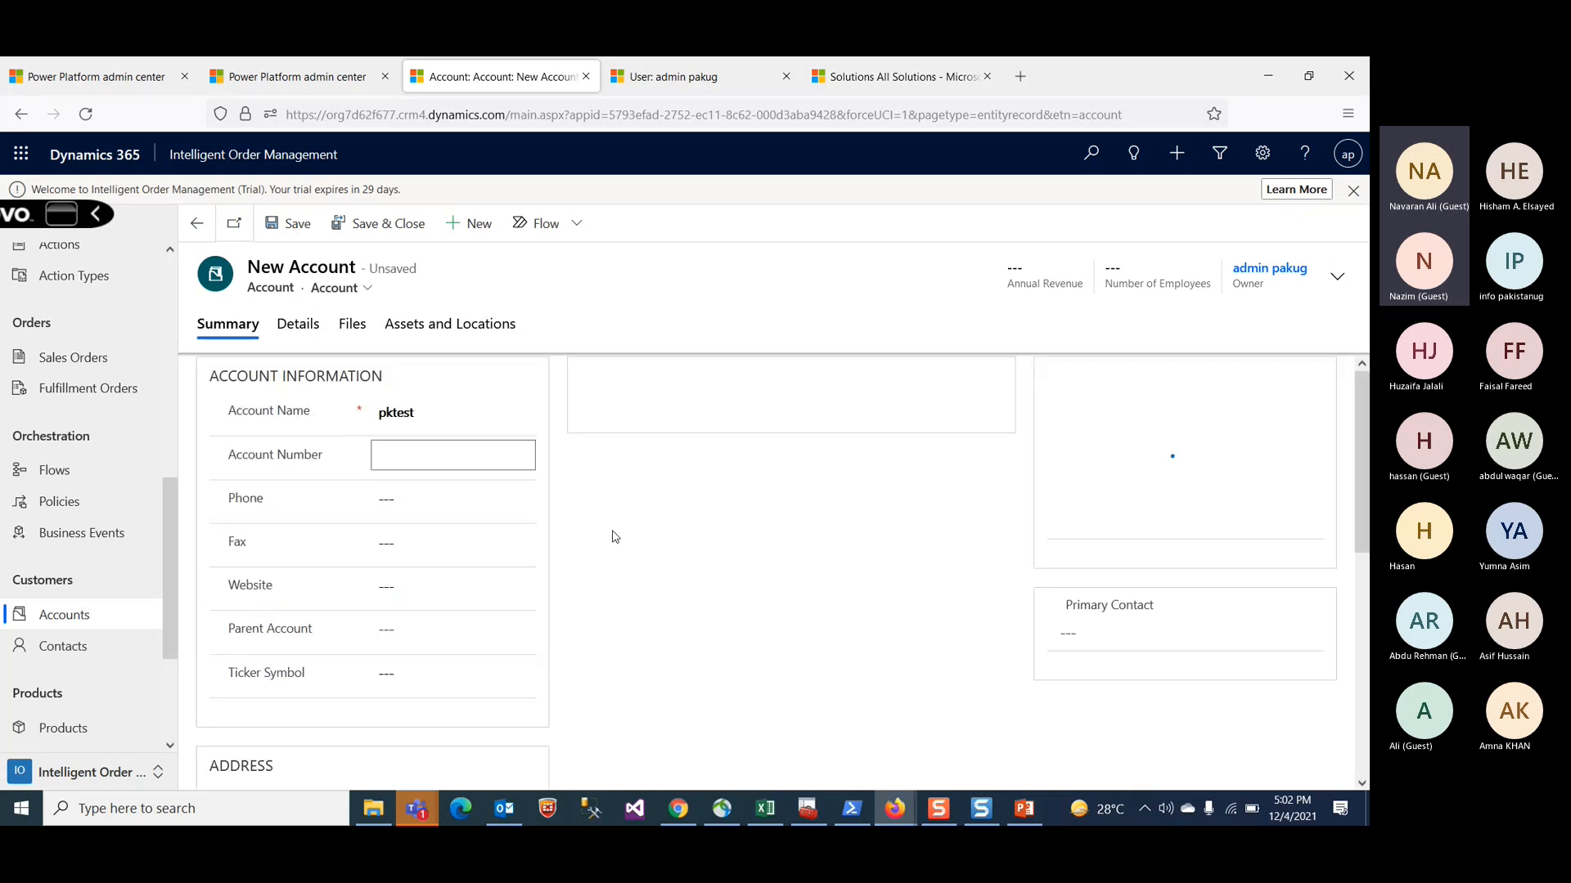
left_click(288, 232)
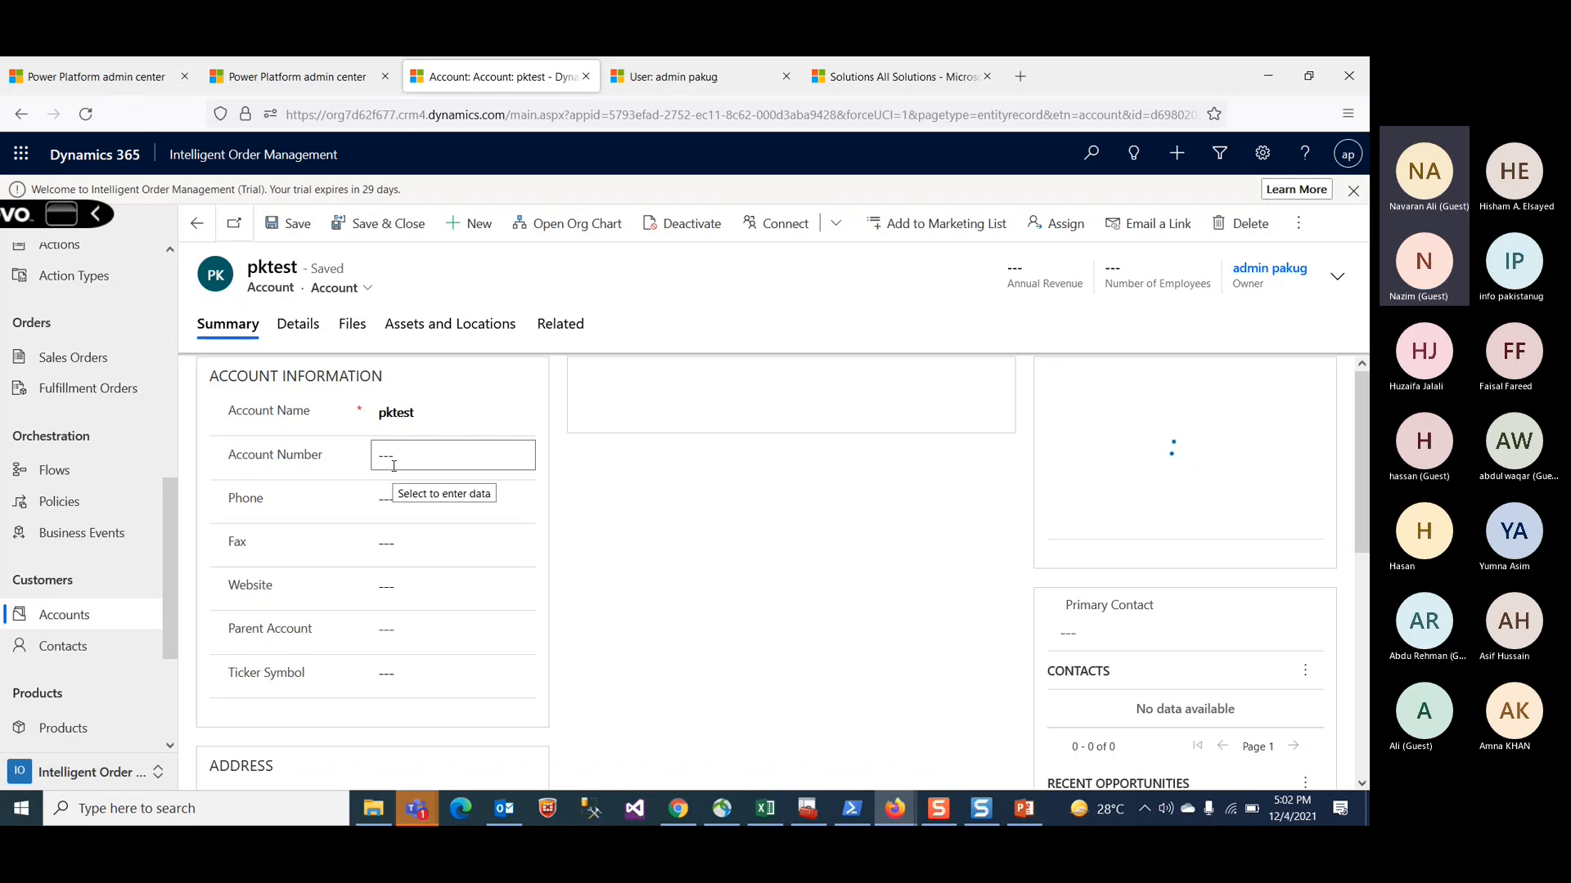
Step: Set the pktest account's number to 1234 and save the record
scroll(394, 466, "down", 6)
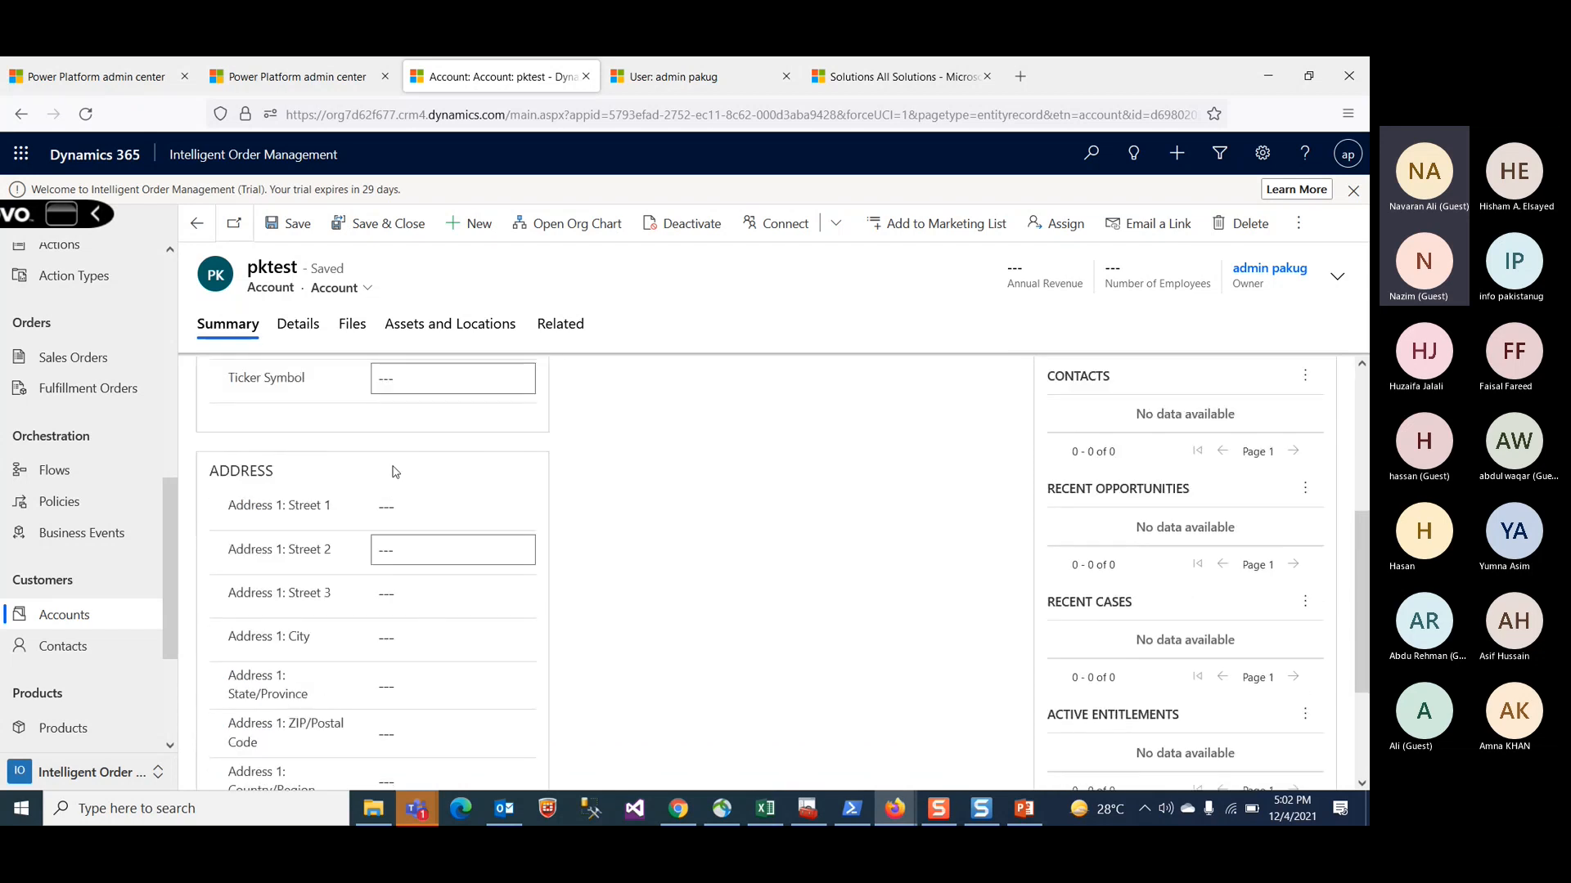
scroll(393, 466, "up", 6)
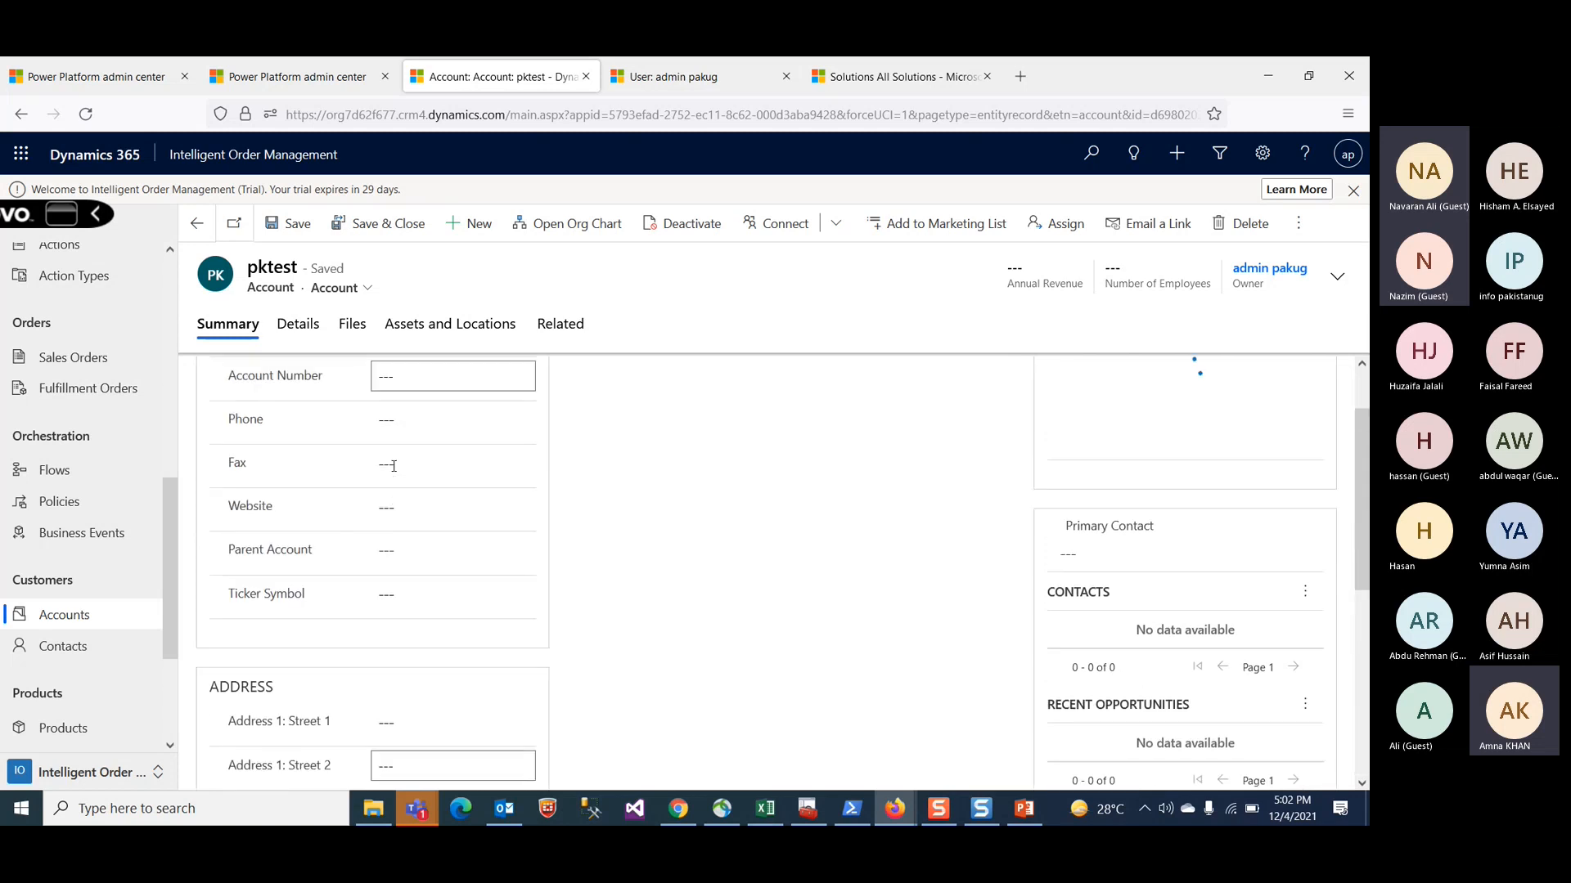
type("1234")
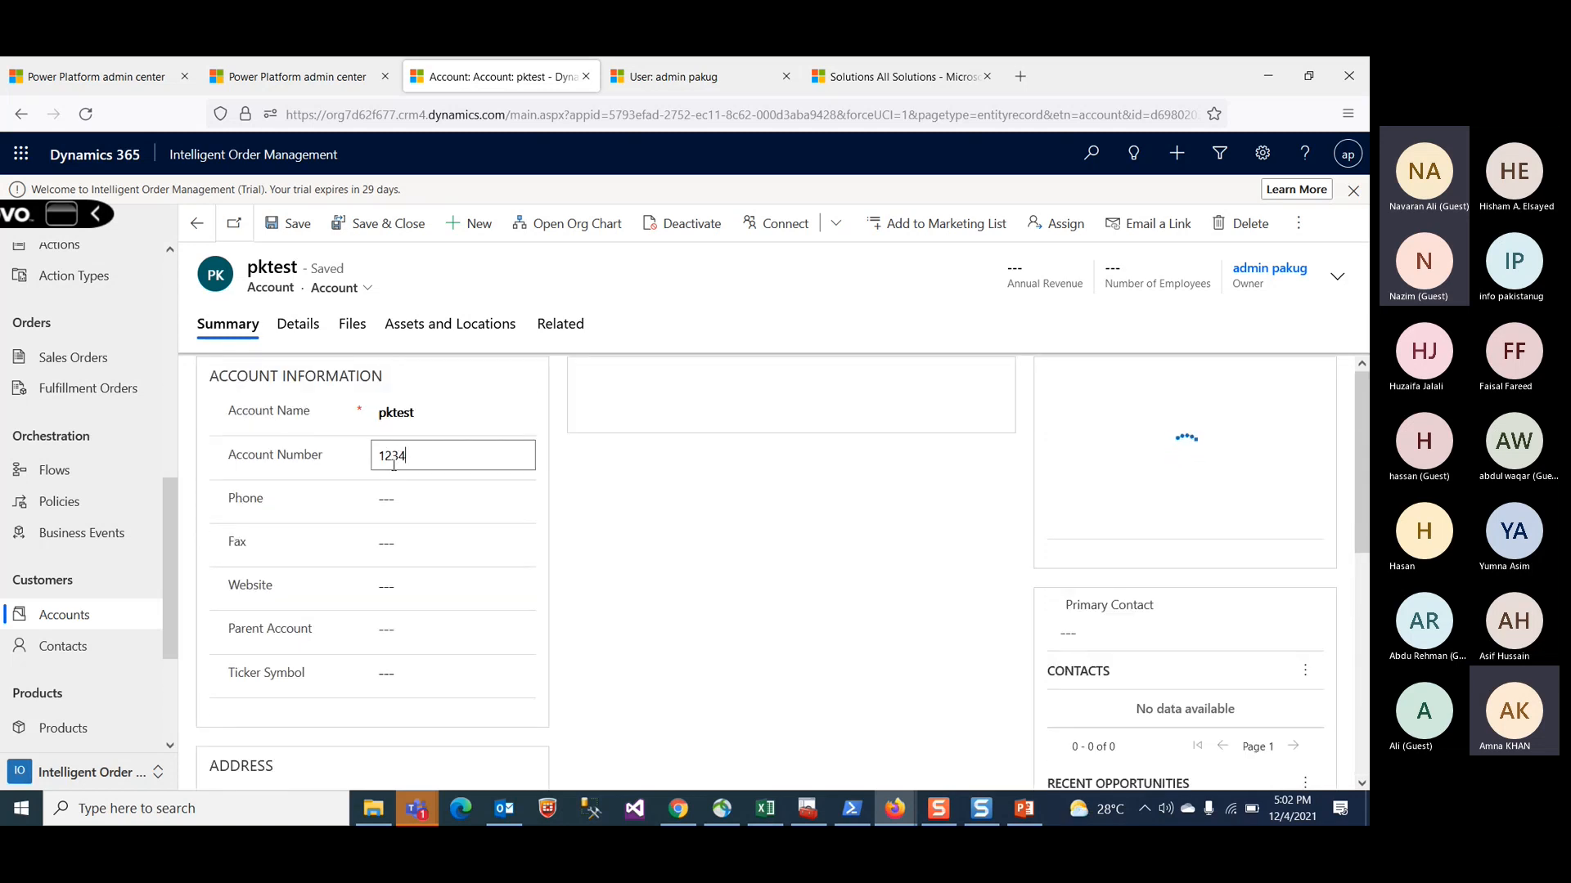
left_click(726, 624)
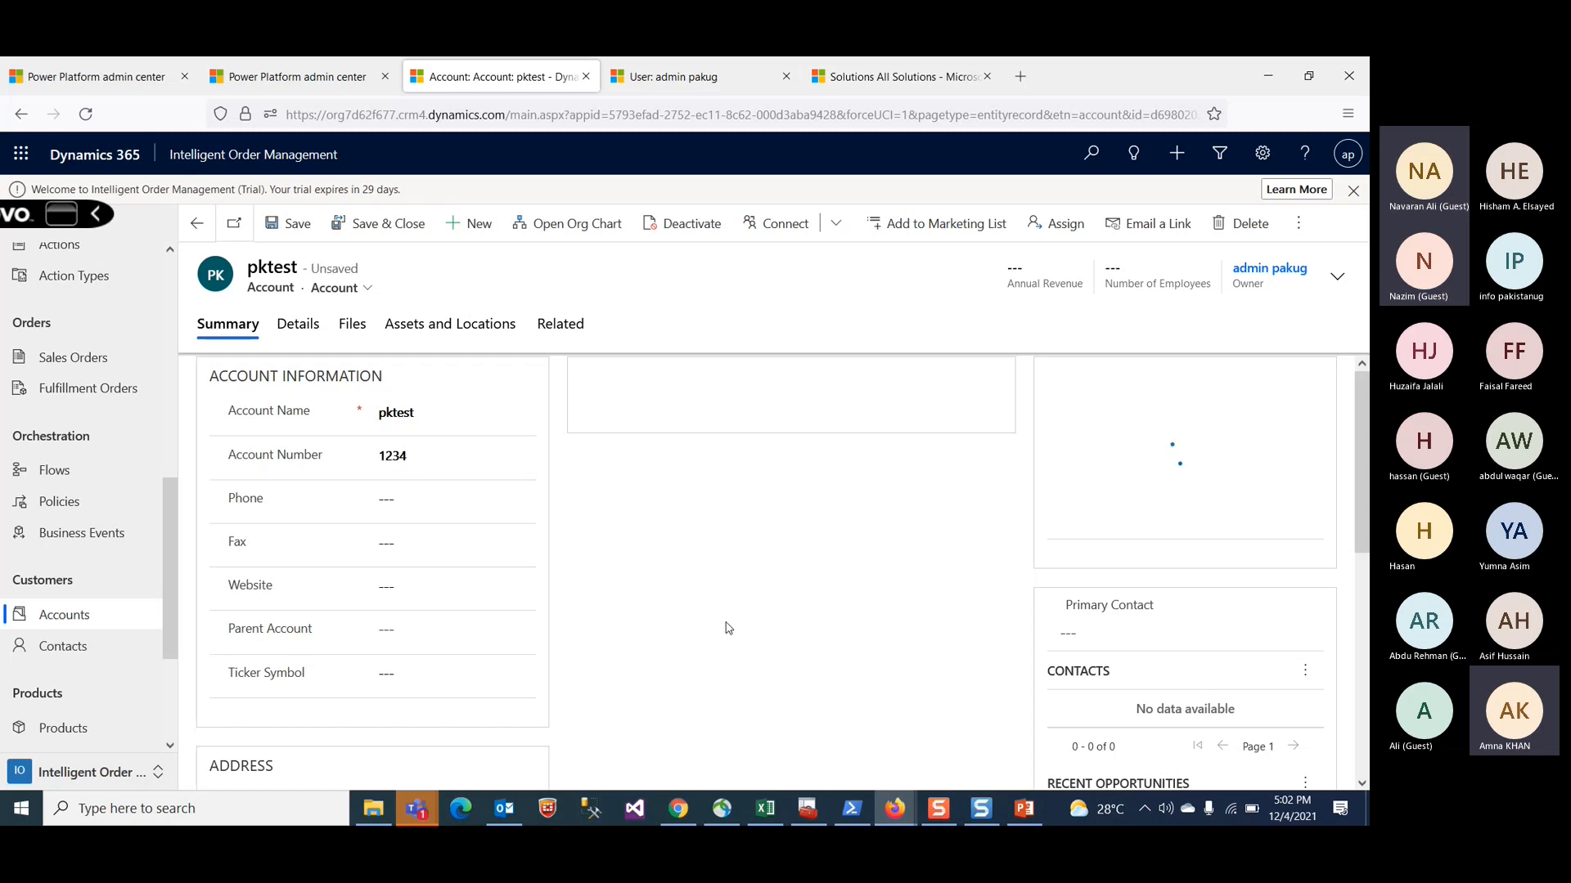
scroll(727, 625, "down", 5)
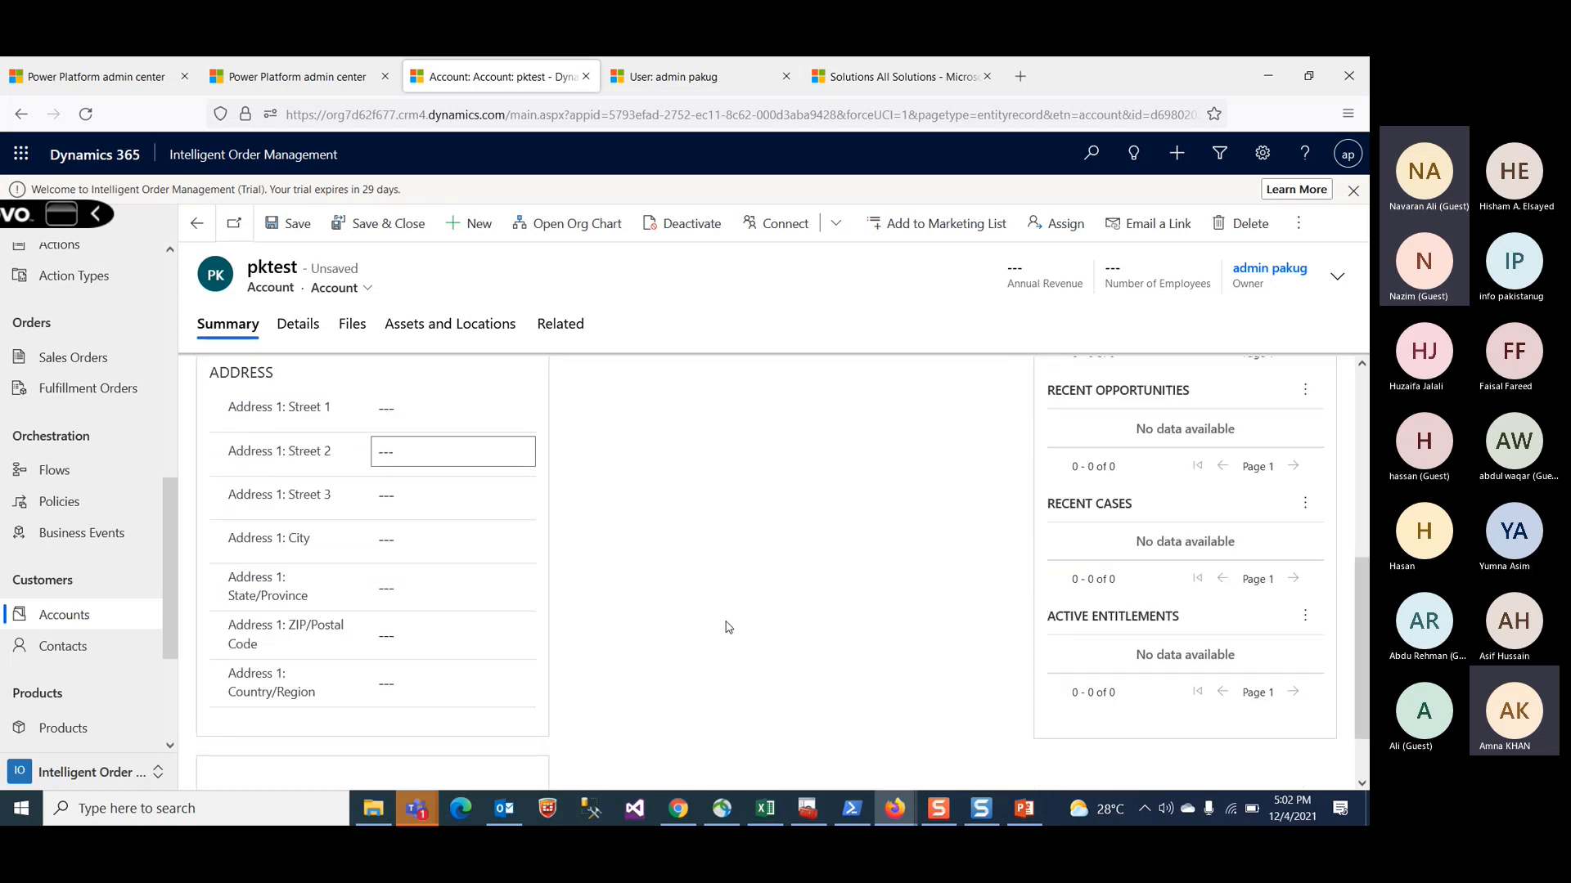
scroll(728, 627, "up", 5)
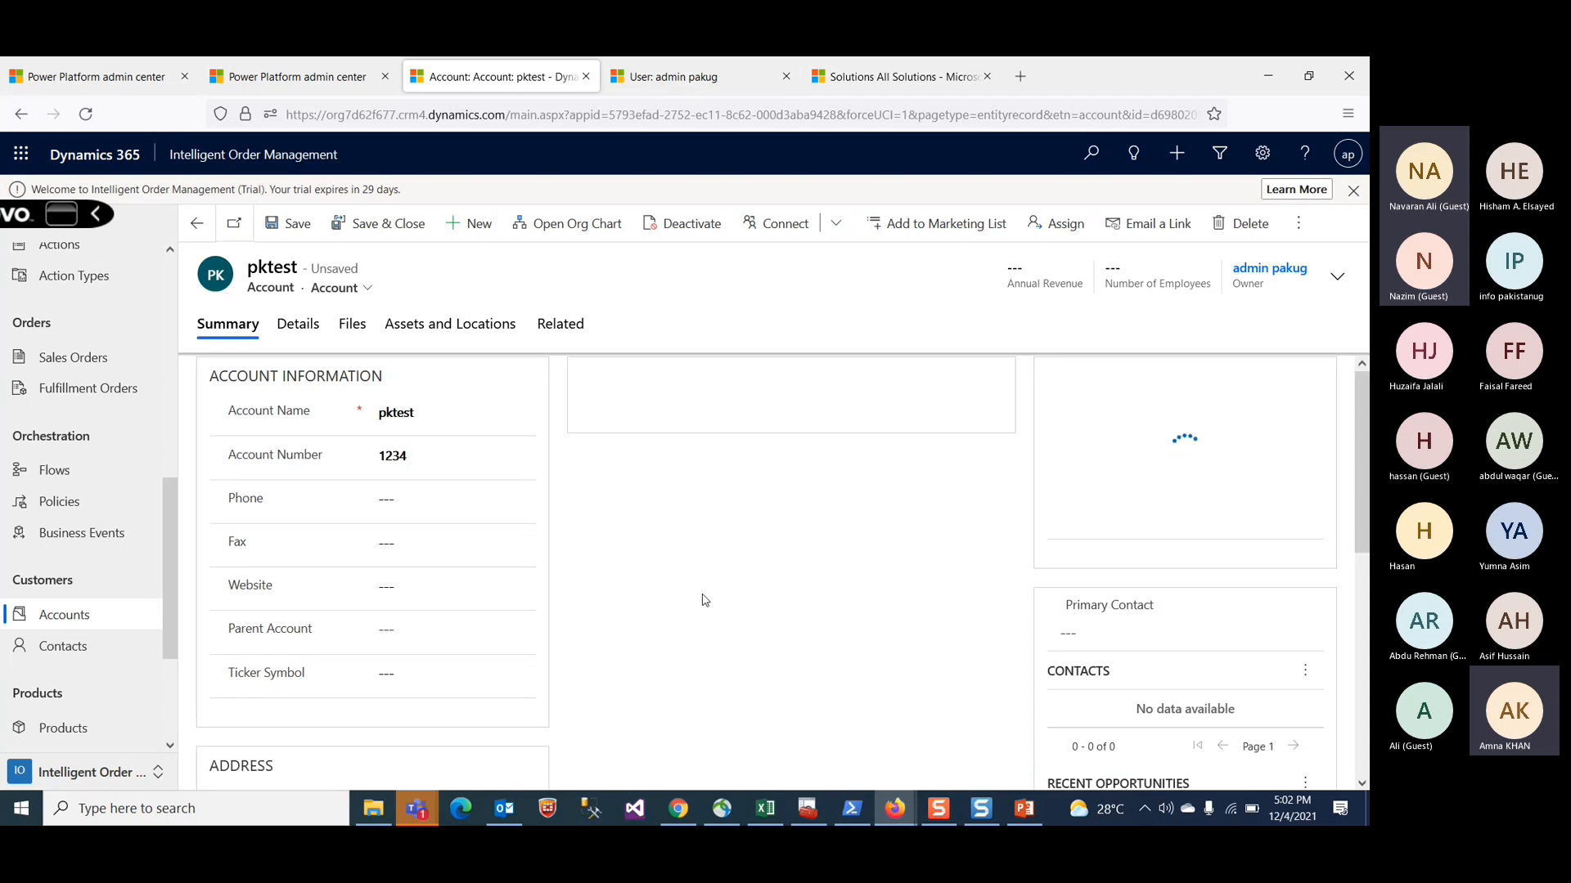
scroll(704, 599, "down", 1)
scroll(704, 600, "up", 1)
left_click(280, 224)
Step: Open the account form selector to review the available account forms, then close it
scroll(634, 594, "down", 1)
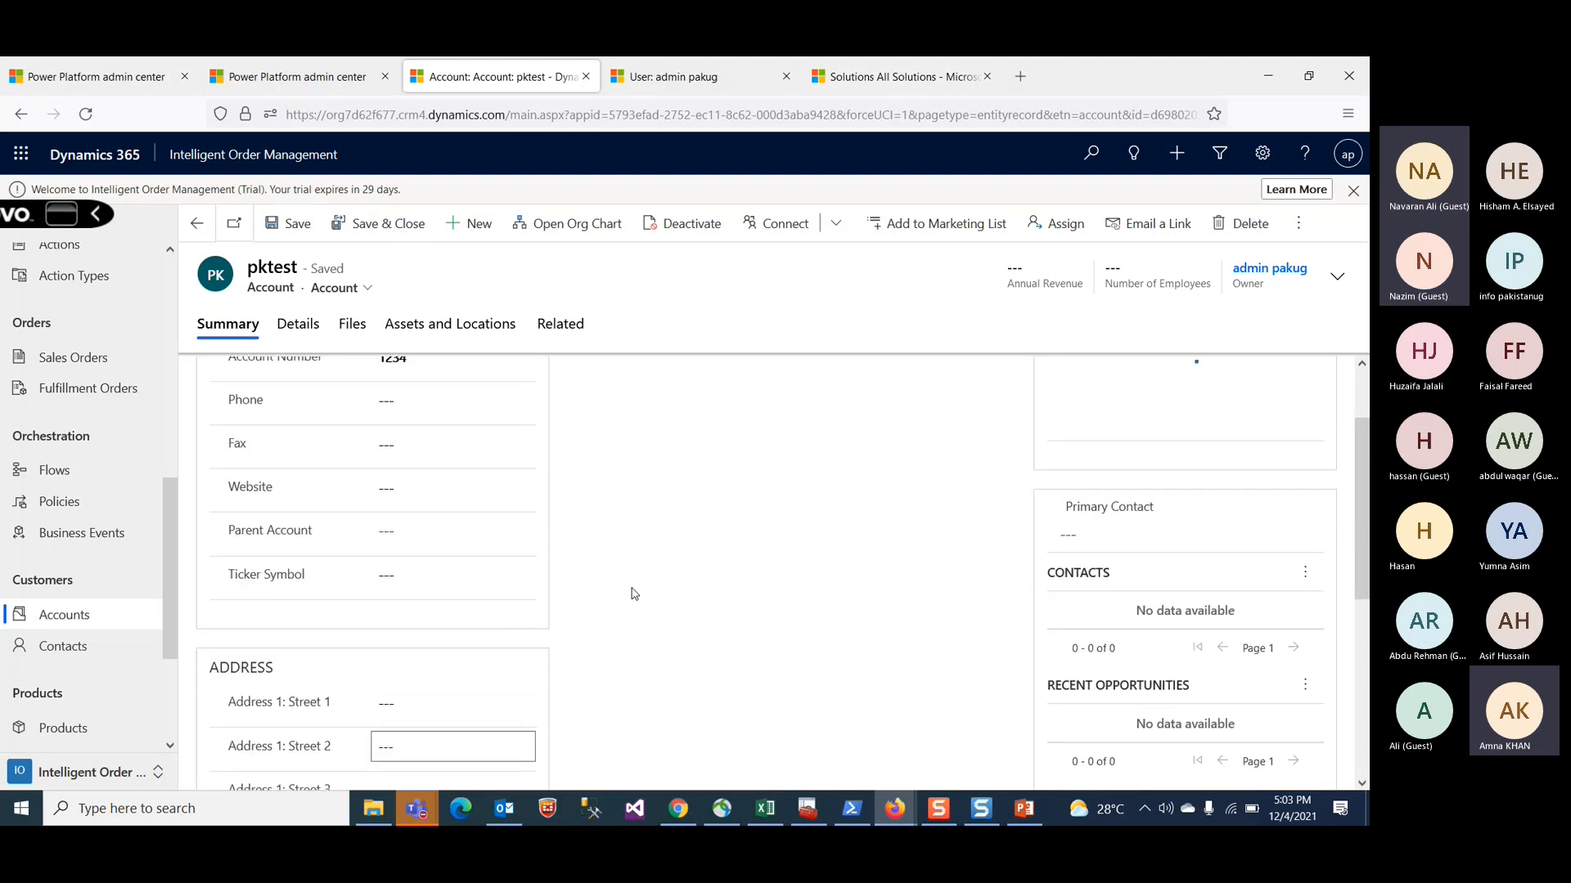
scroll(634, 595, "down", 2)
scroll(634, 594, "up", 3)
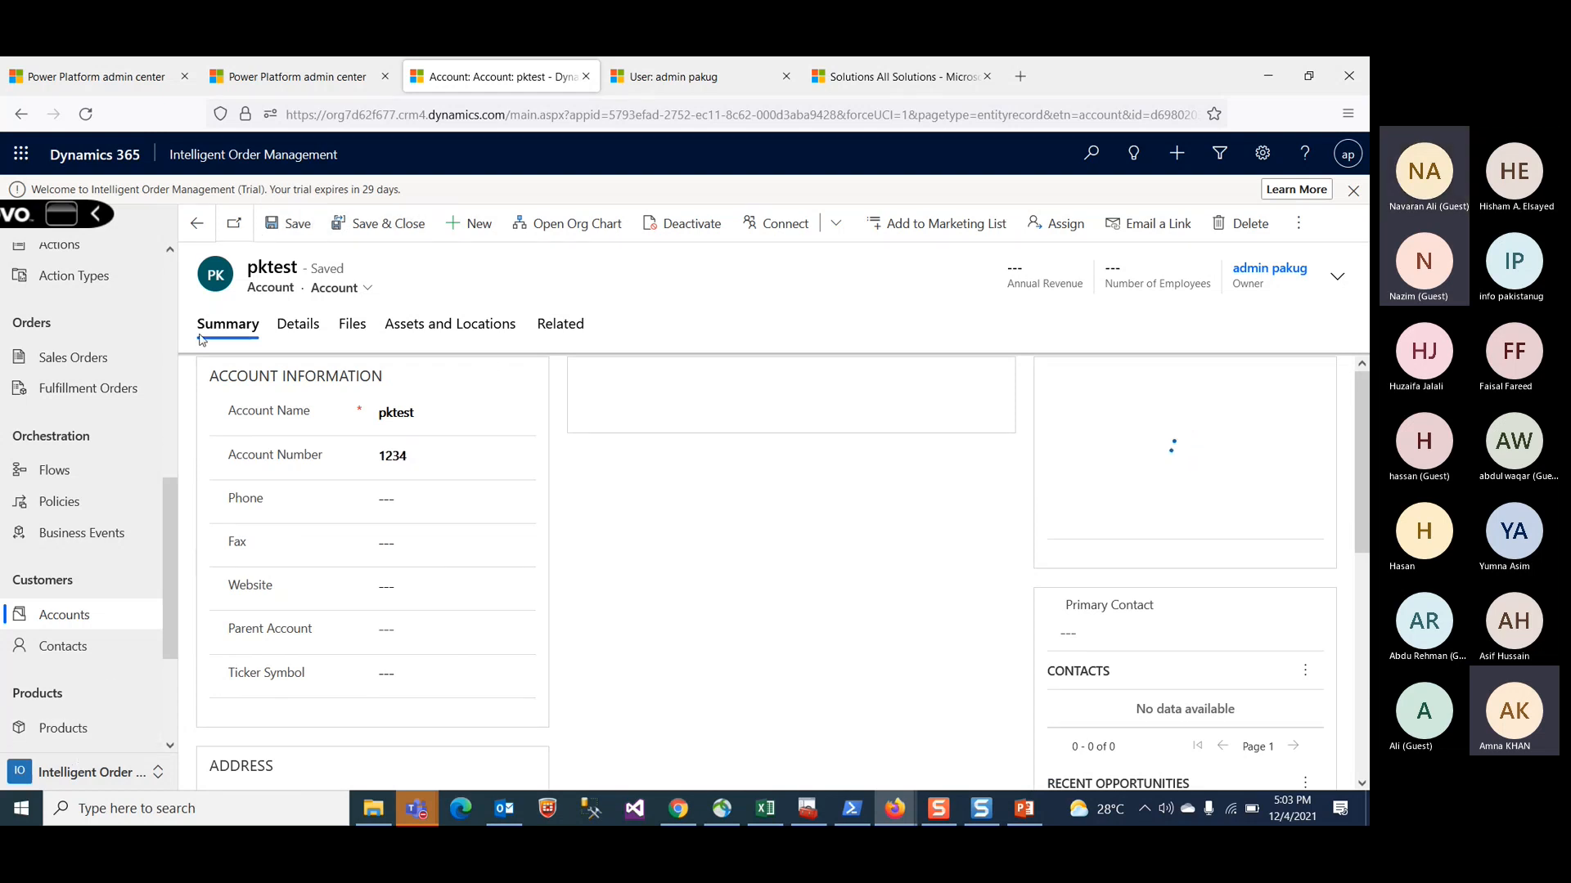
left_click(366, 289)
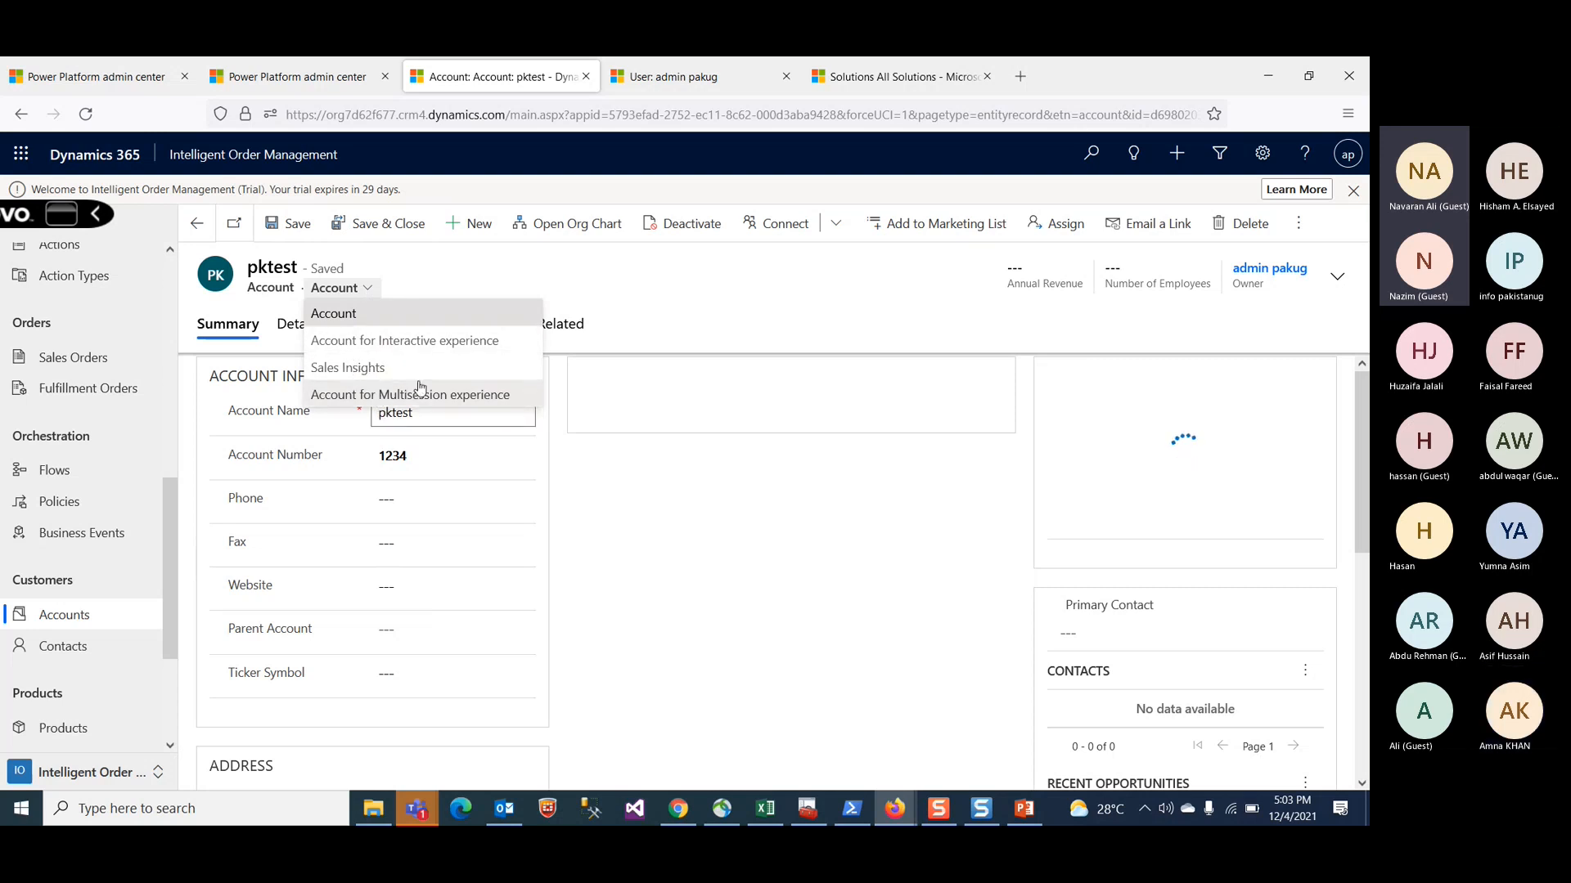
left_click(584, 297)
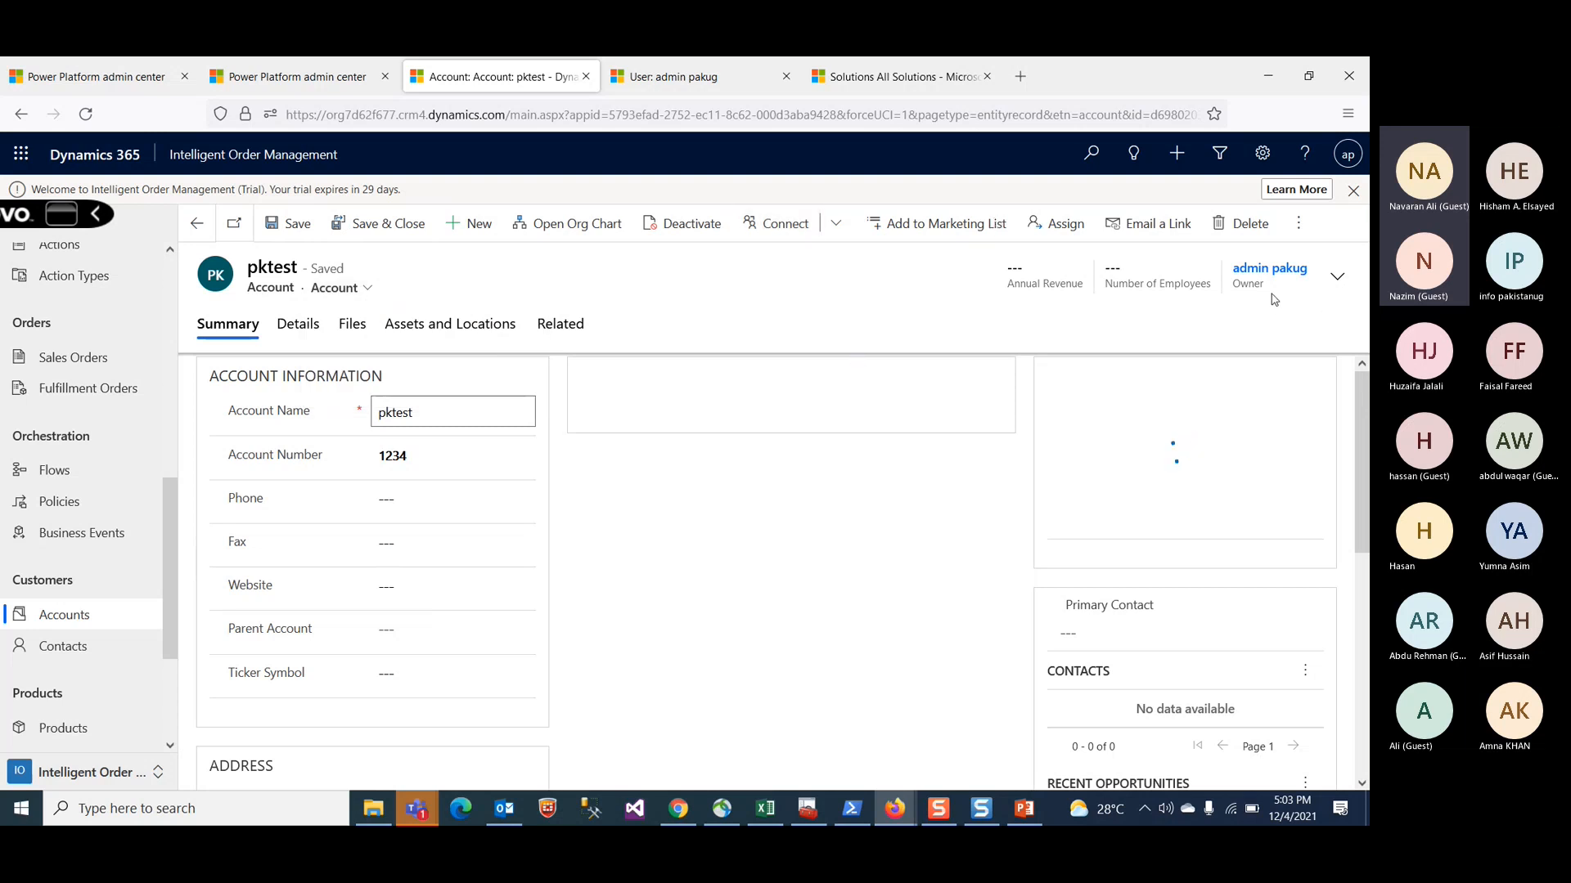
Step: Open Advanced Find from the settings menu and close its window
scroll(1114, 472, "down", 5)
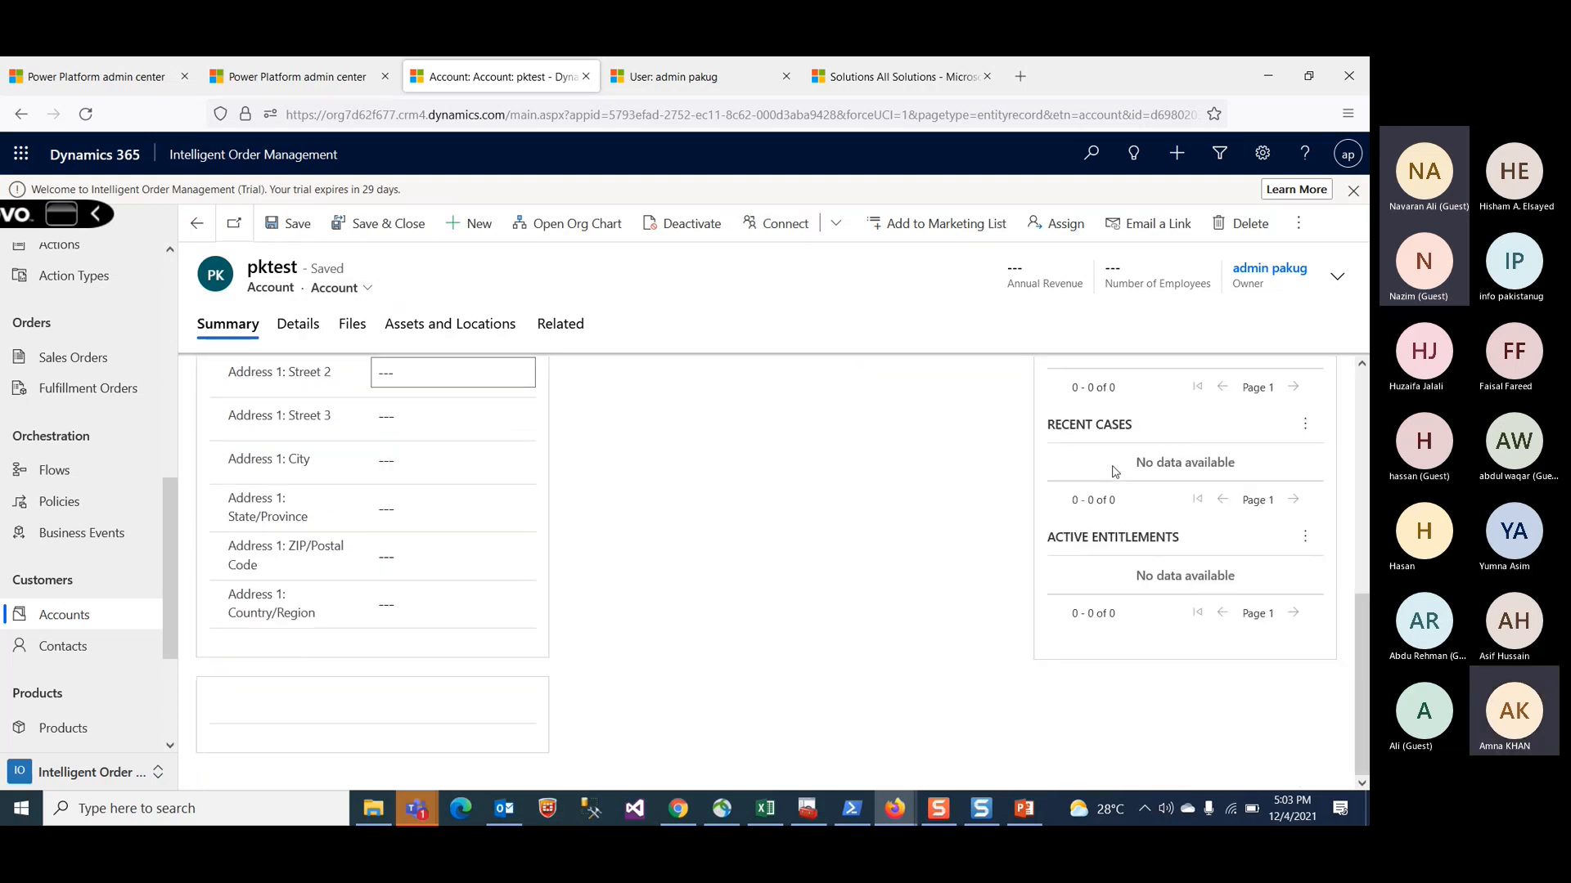
scroll(523, 589, "up", 2)
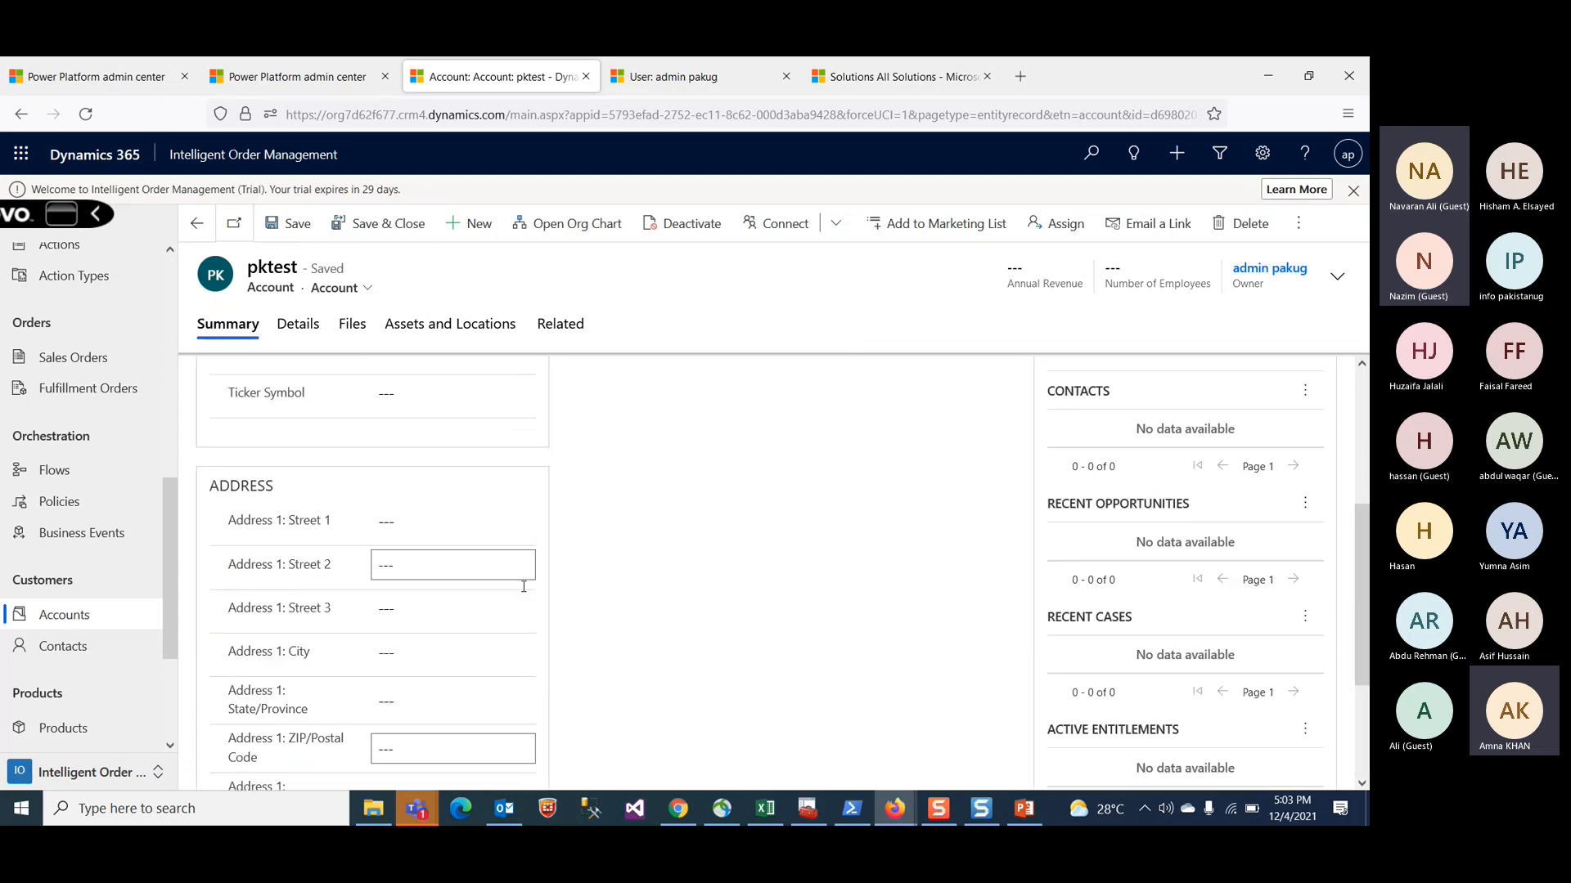
scroll(523, 586, "up", 3)
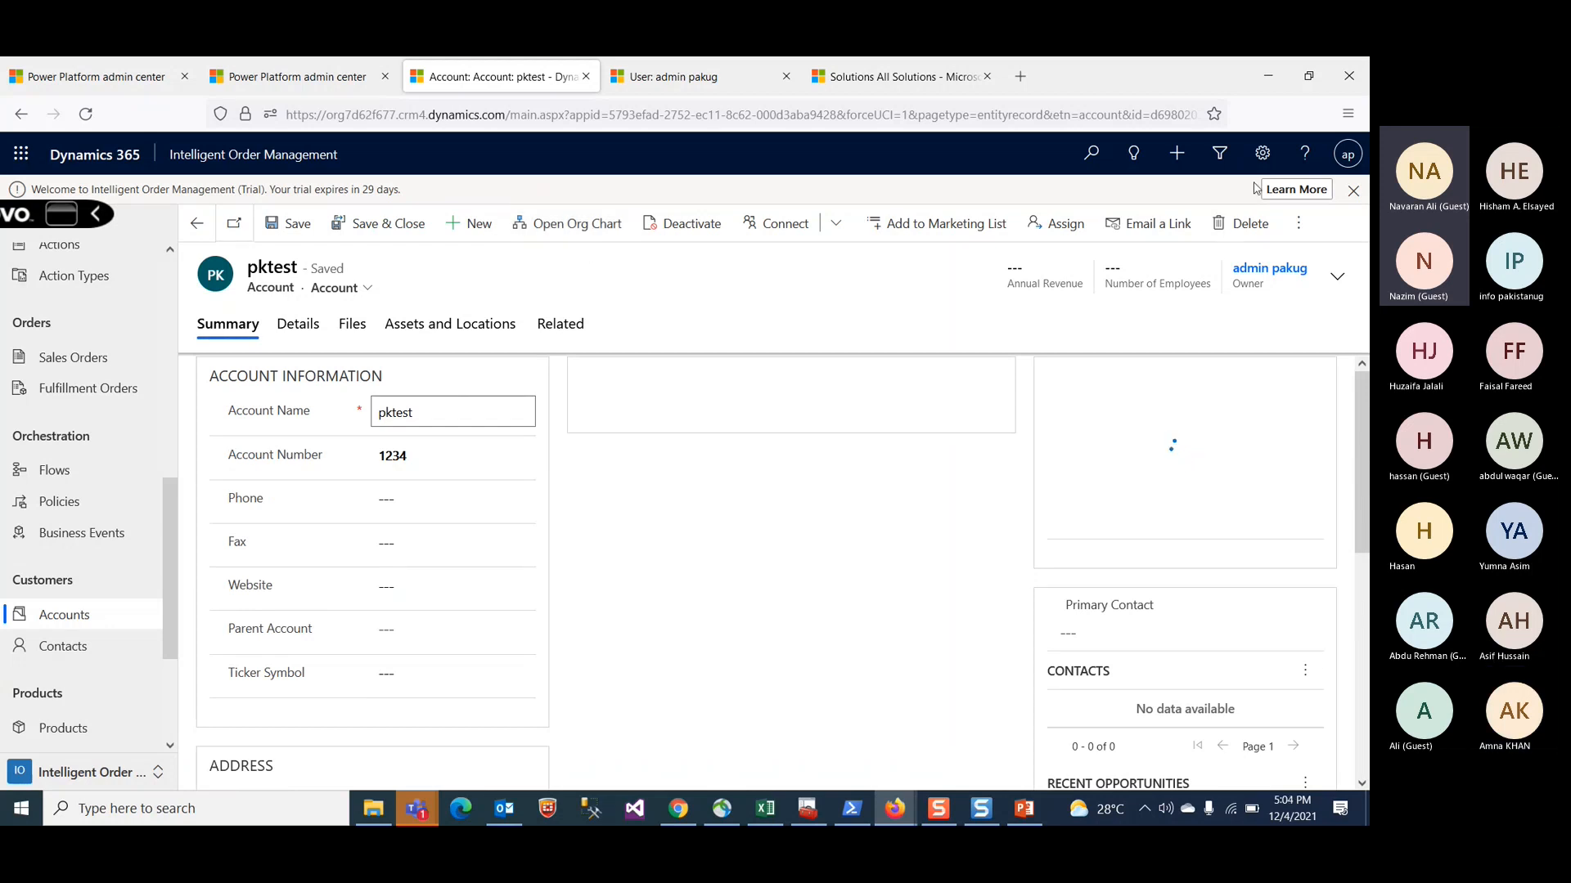
left_click(1262, 155)
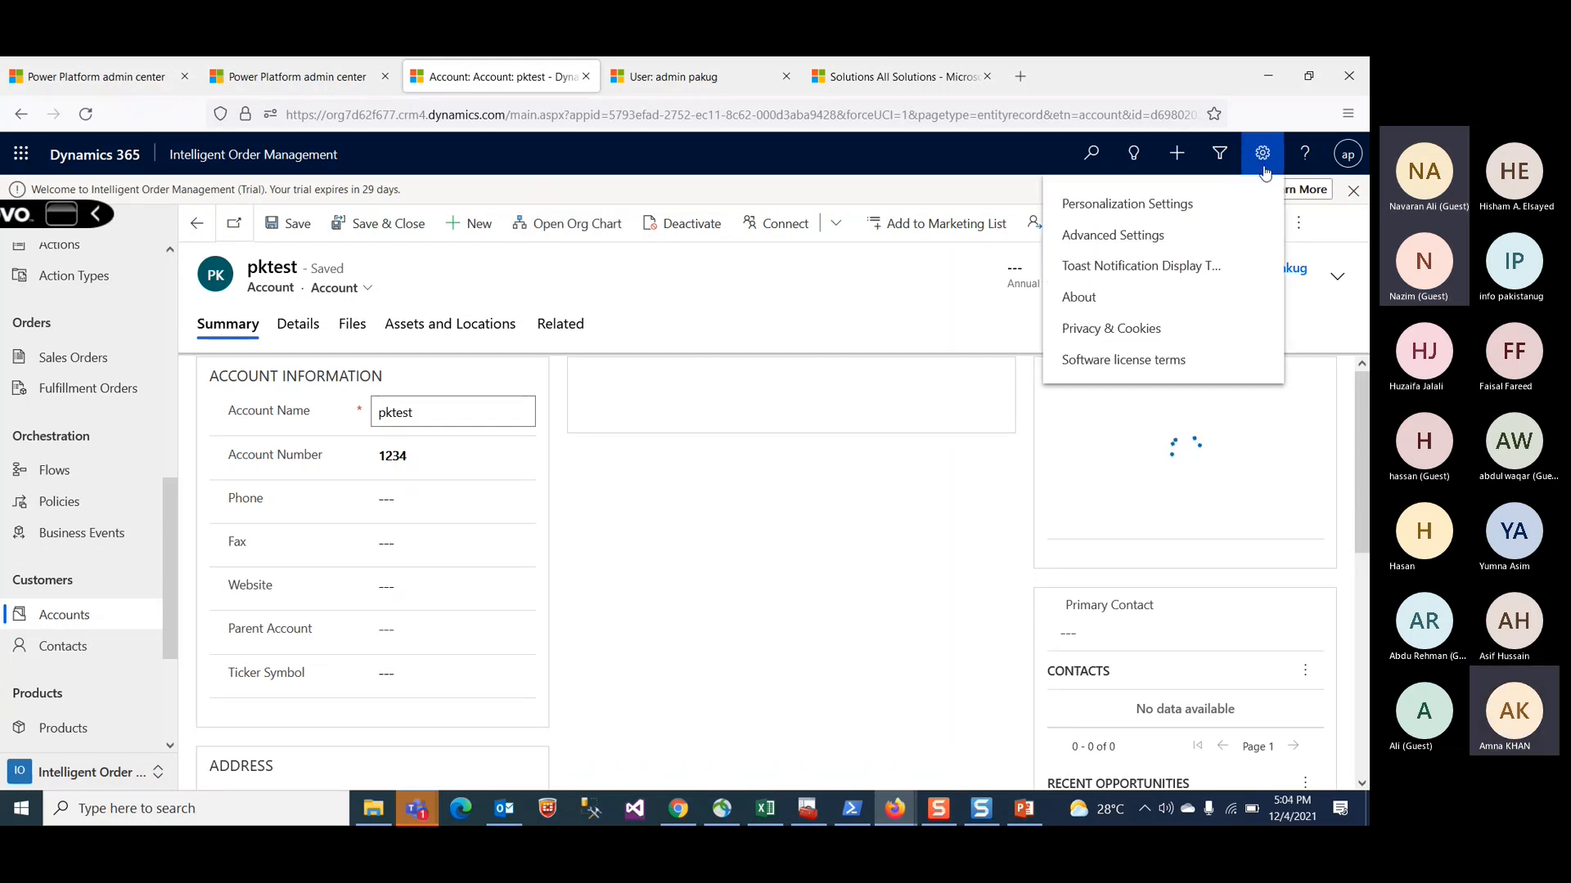
left_click(1221, 164)
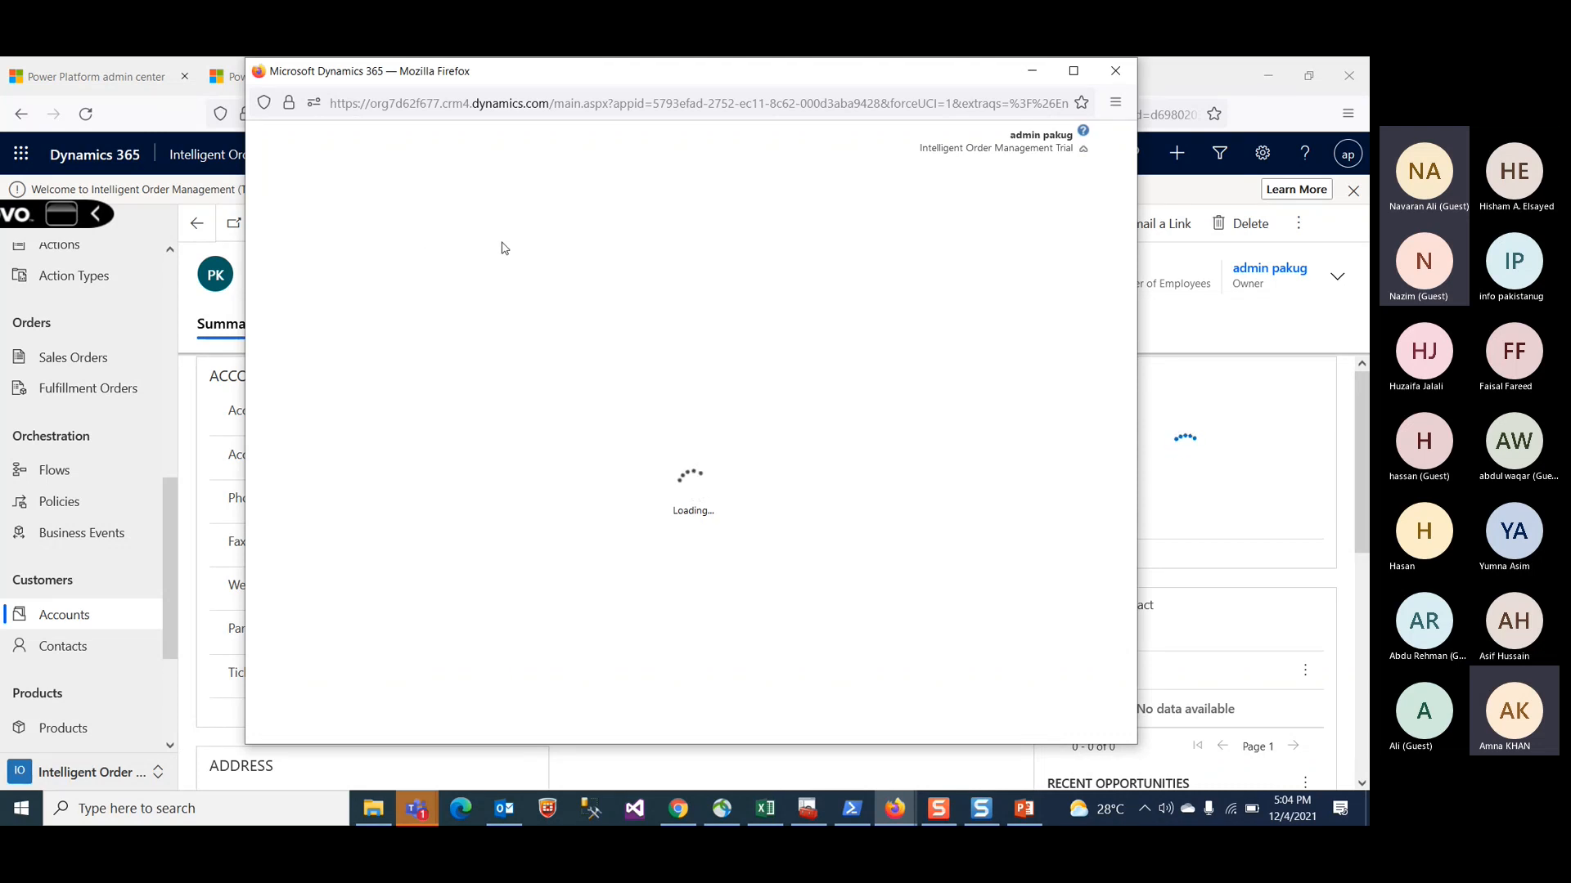
scroll(79, 588, "down", 3)
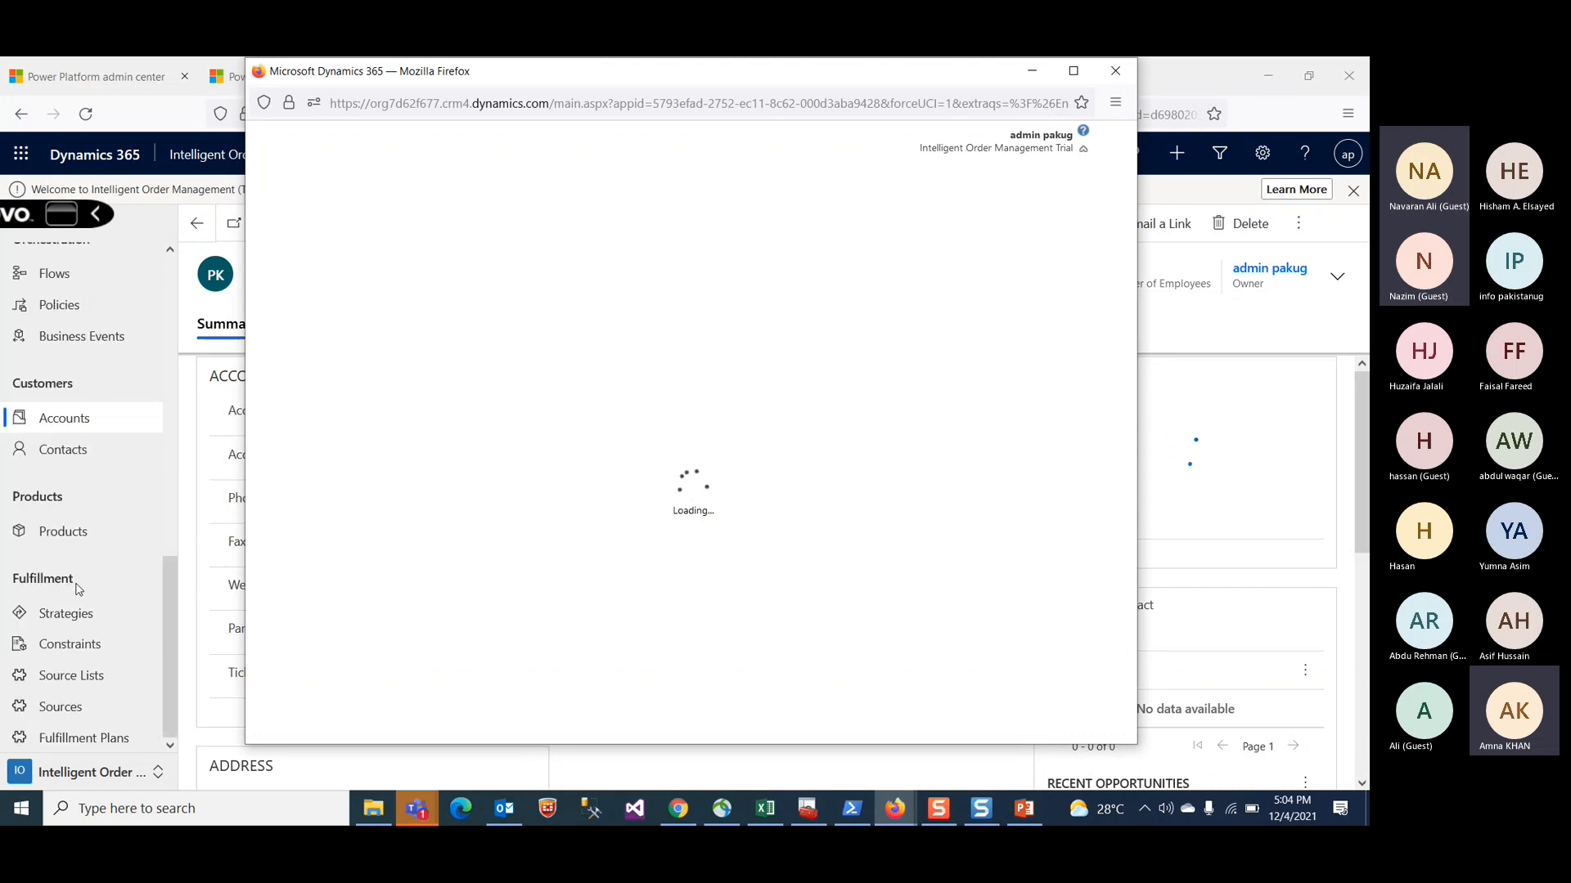
scroll(81, 336, "up", 6)
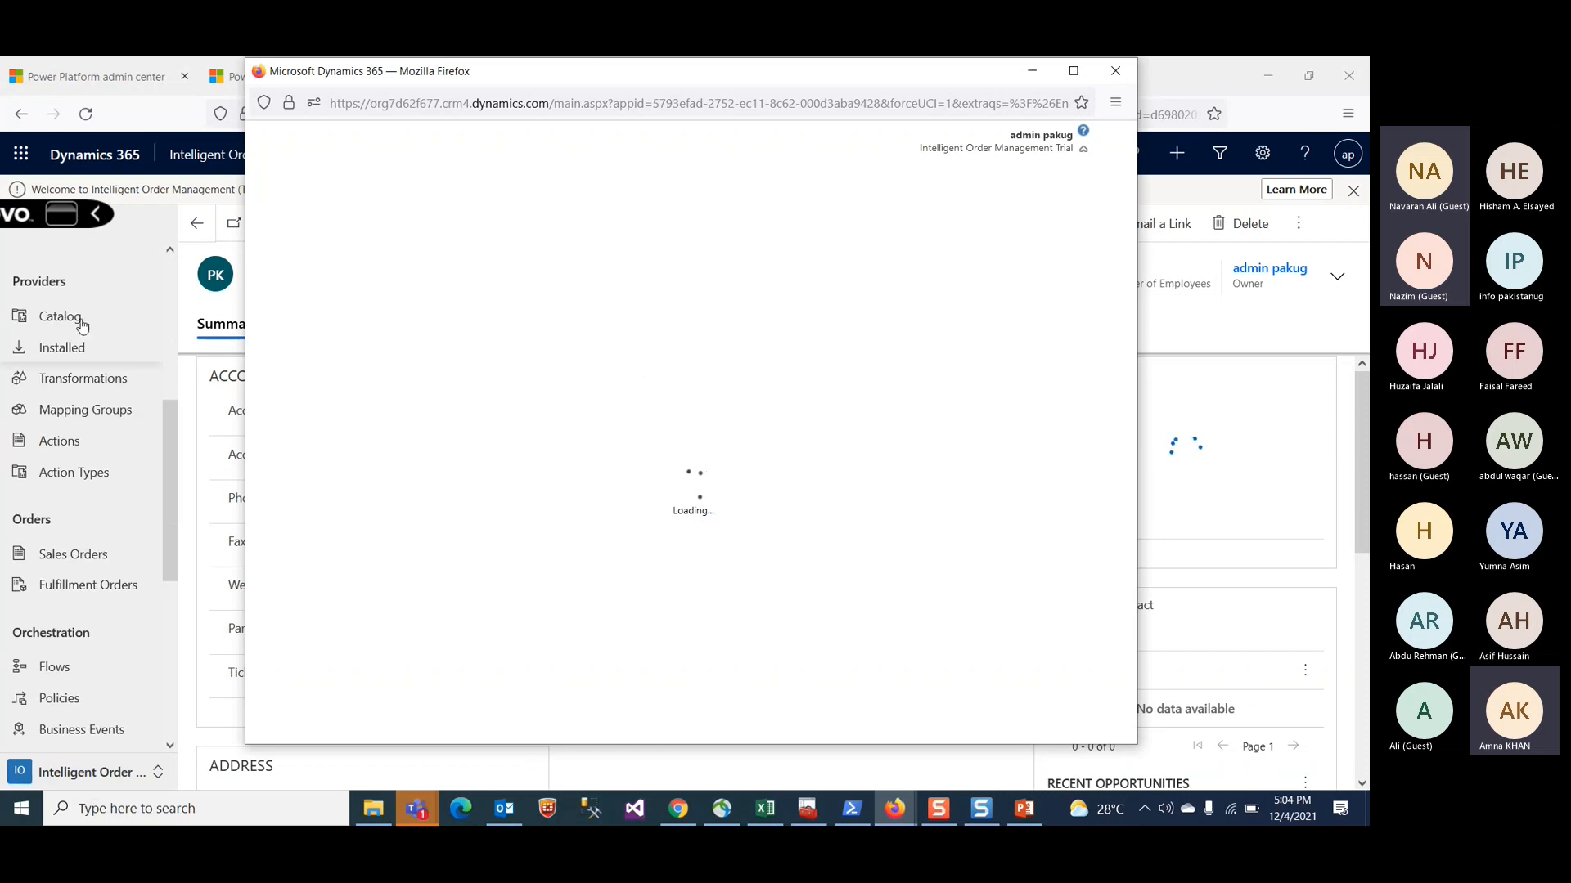
scroll(67, 512, "up", 5)
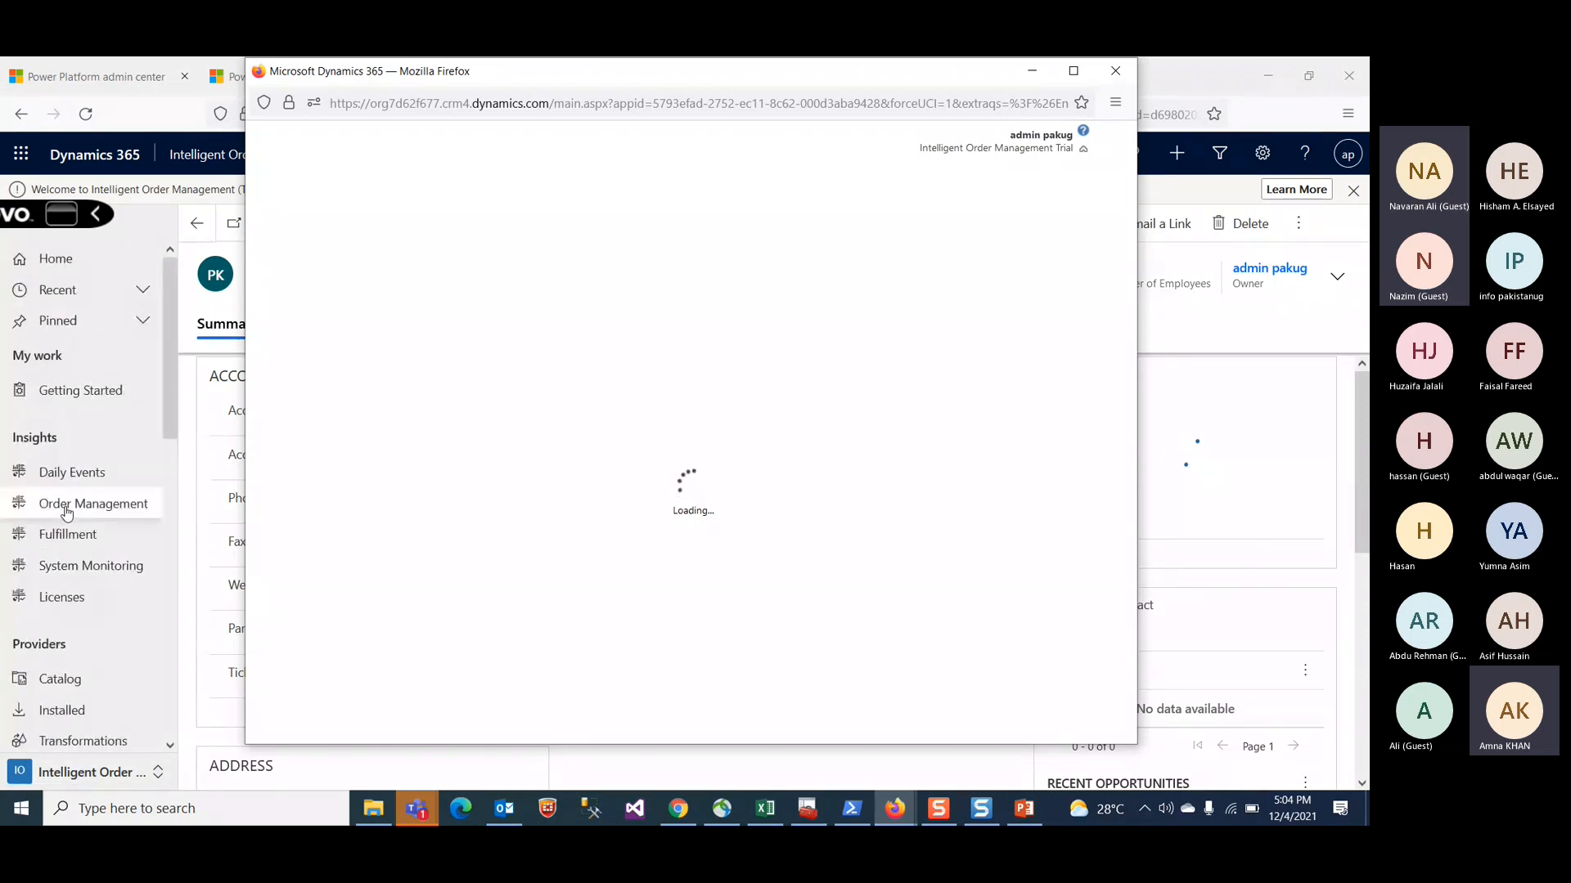
scroll(67, 513, "down", 6)
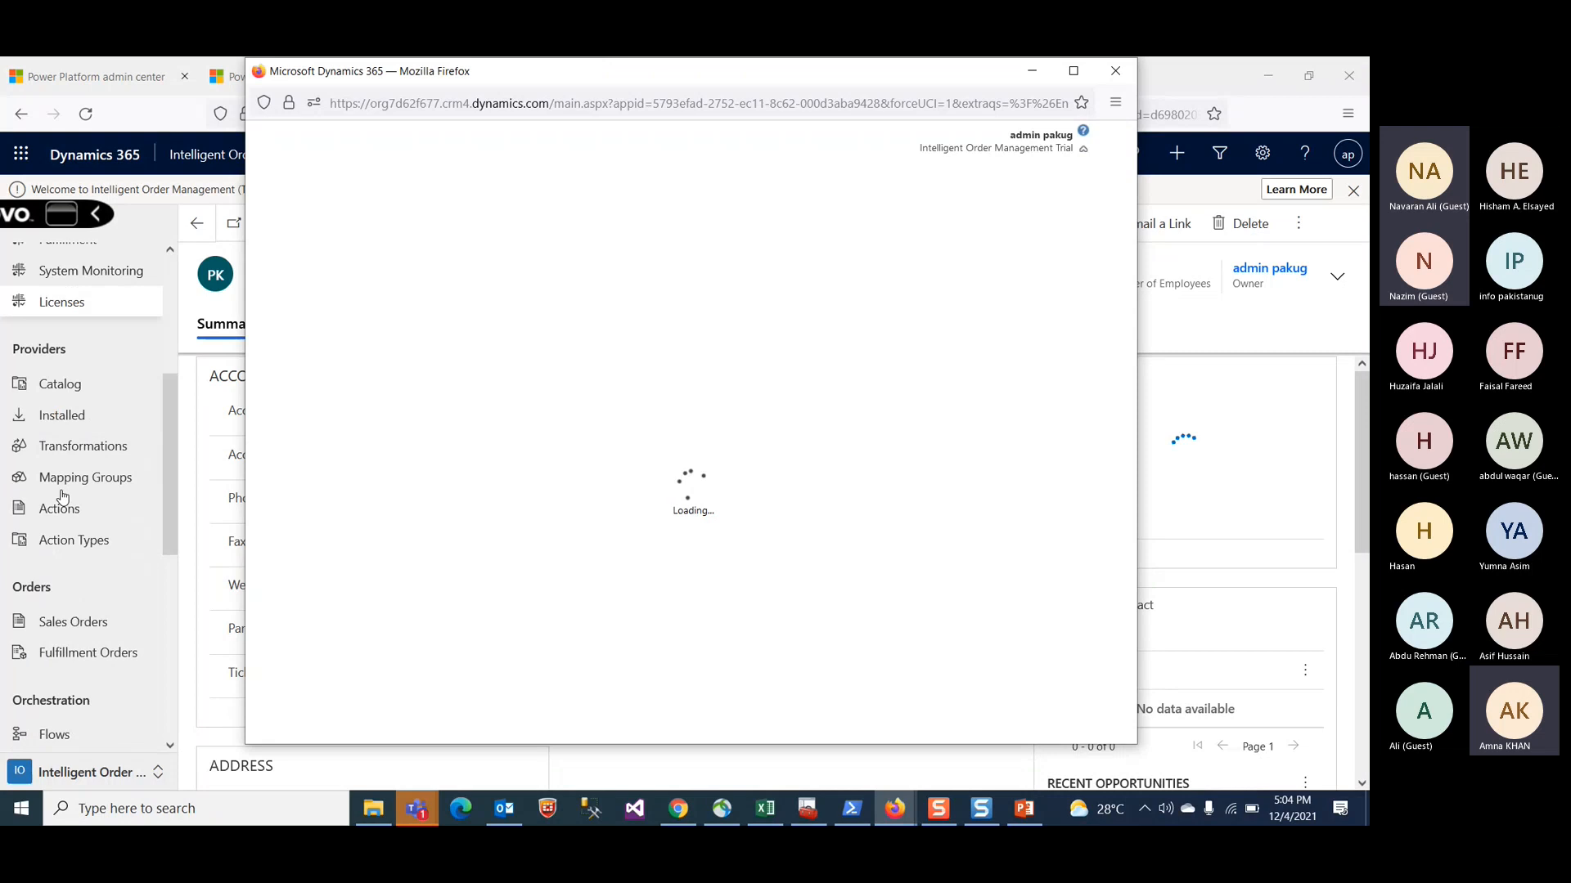
scroll(62, 496, "down", 5)
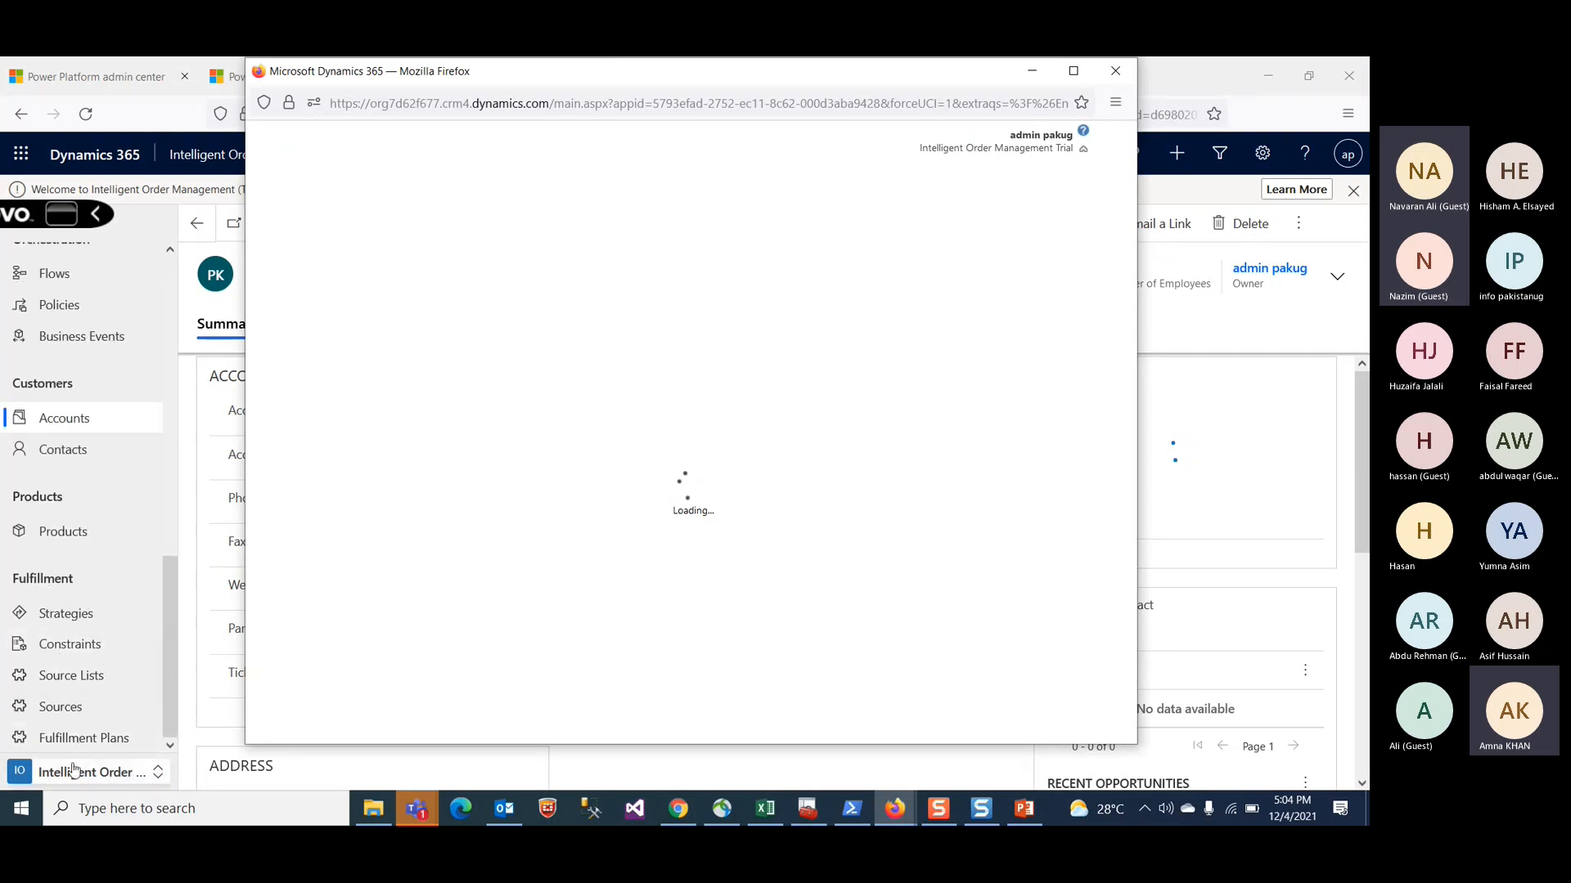
scroll(70, 756, "up", 2)
scroll(70, 757, "up", 9)
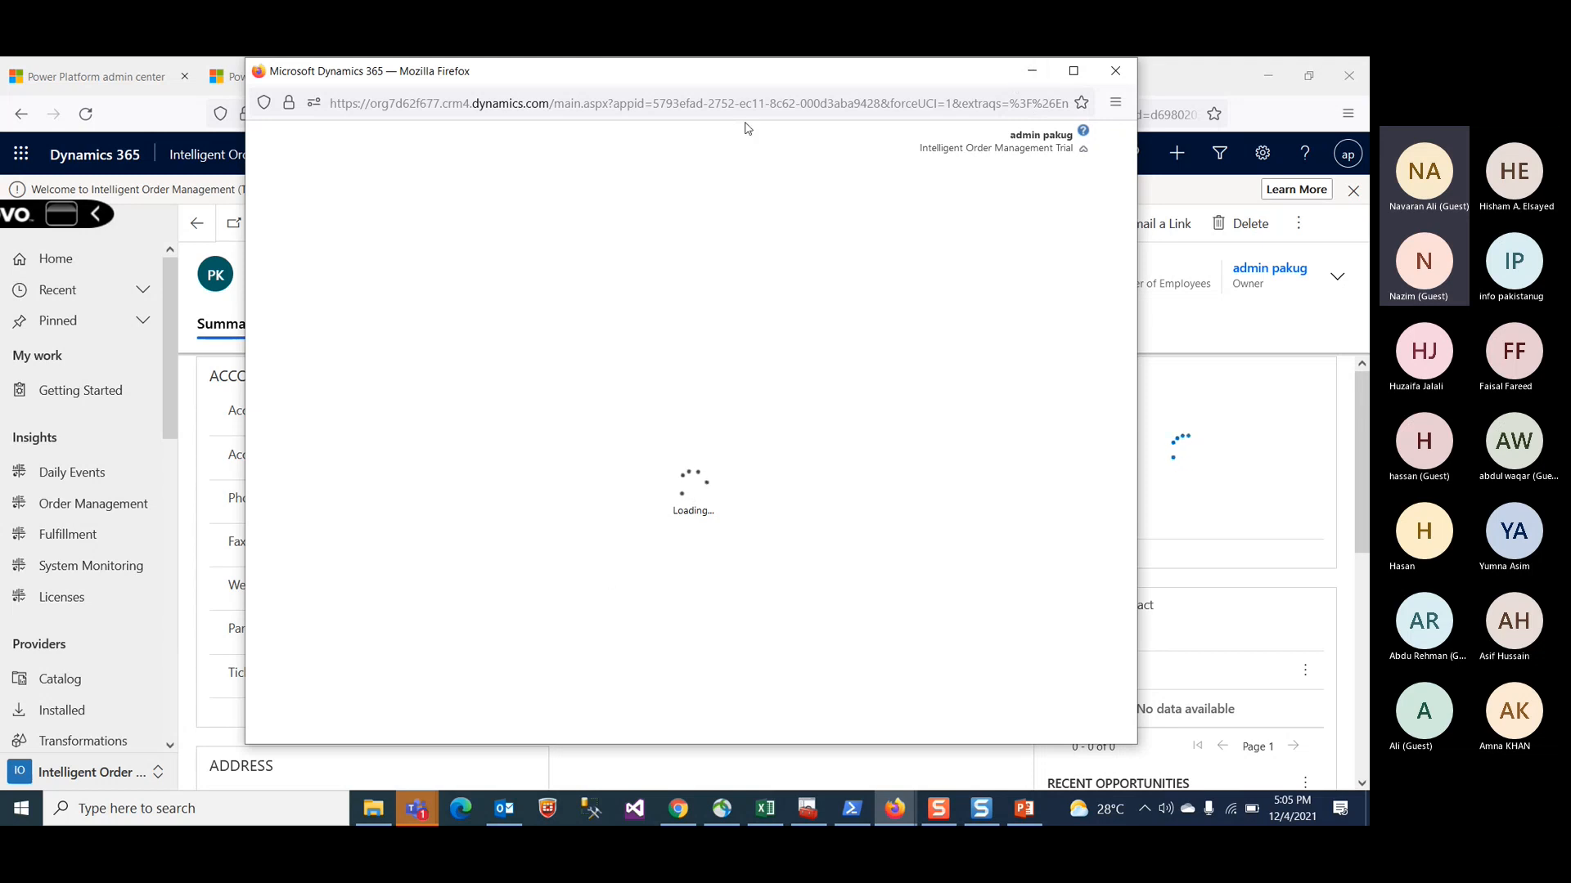
left_click(1032, 72)
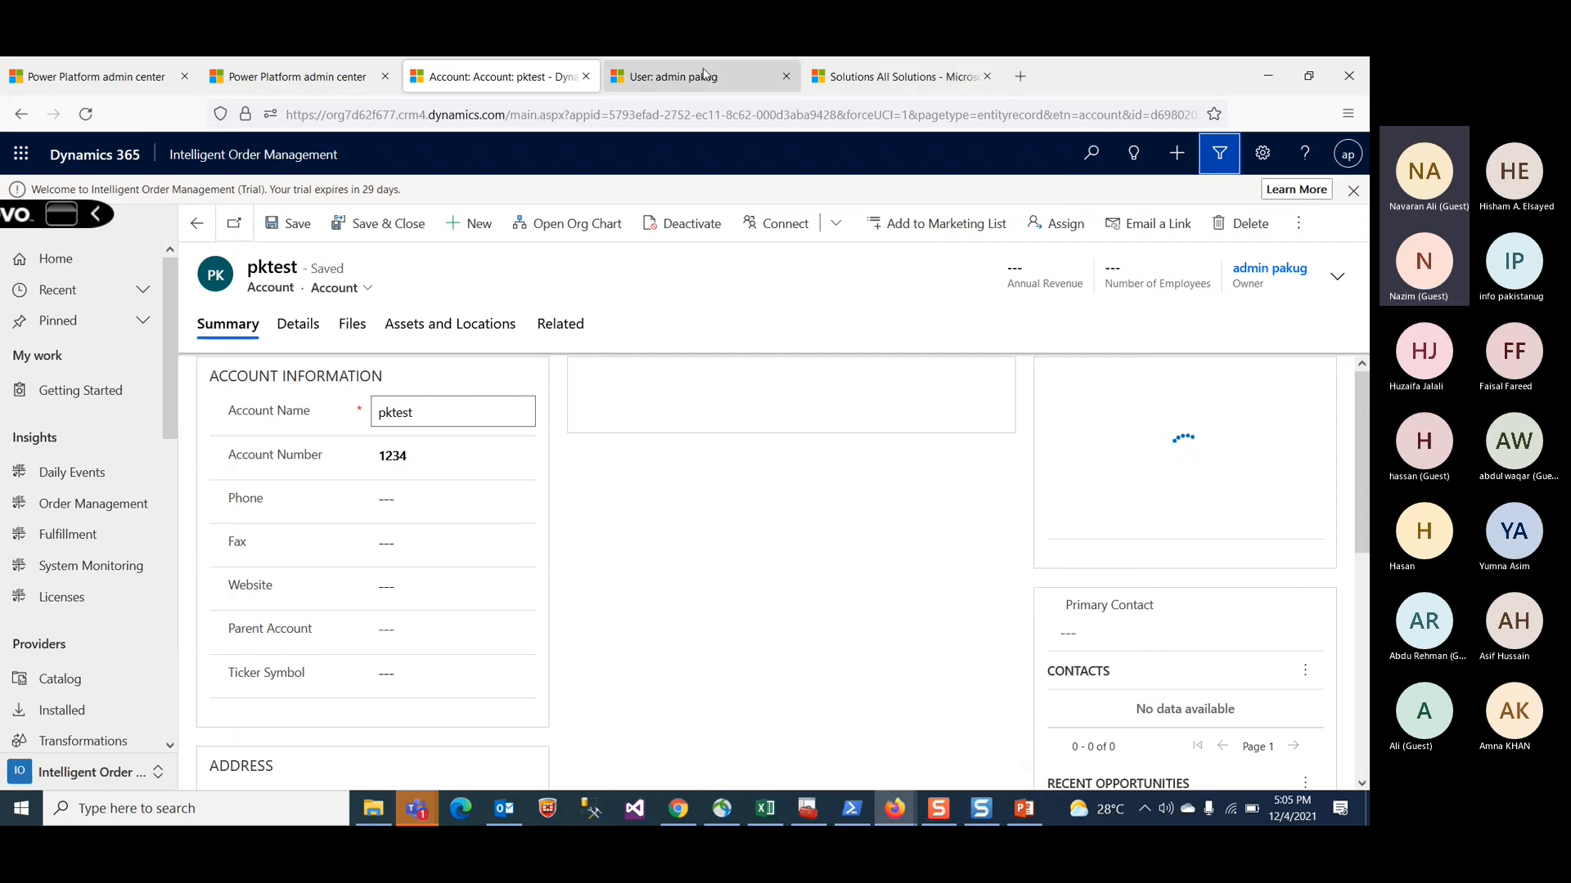
Step: Switch to the Solutions All Solutions browser tab
left_click(662, 76)
left_click(621, 113)
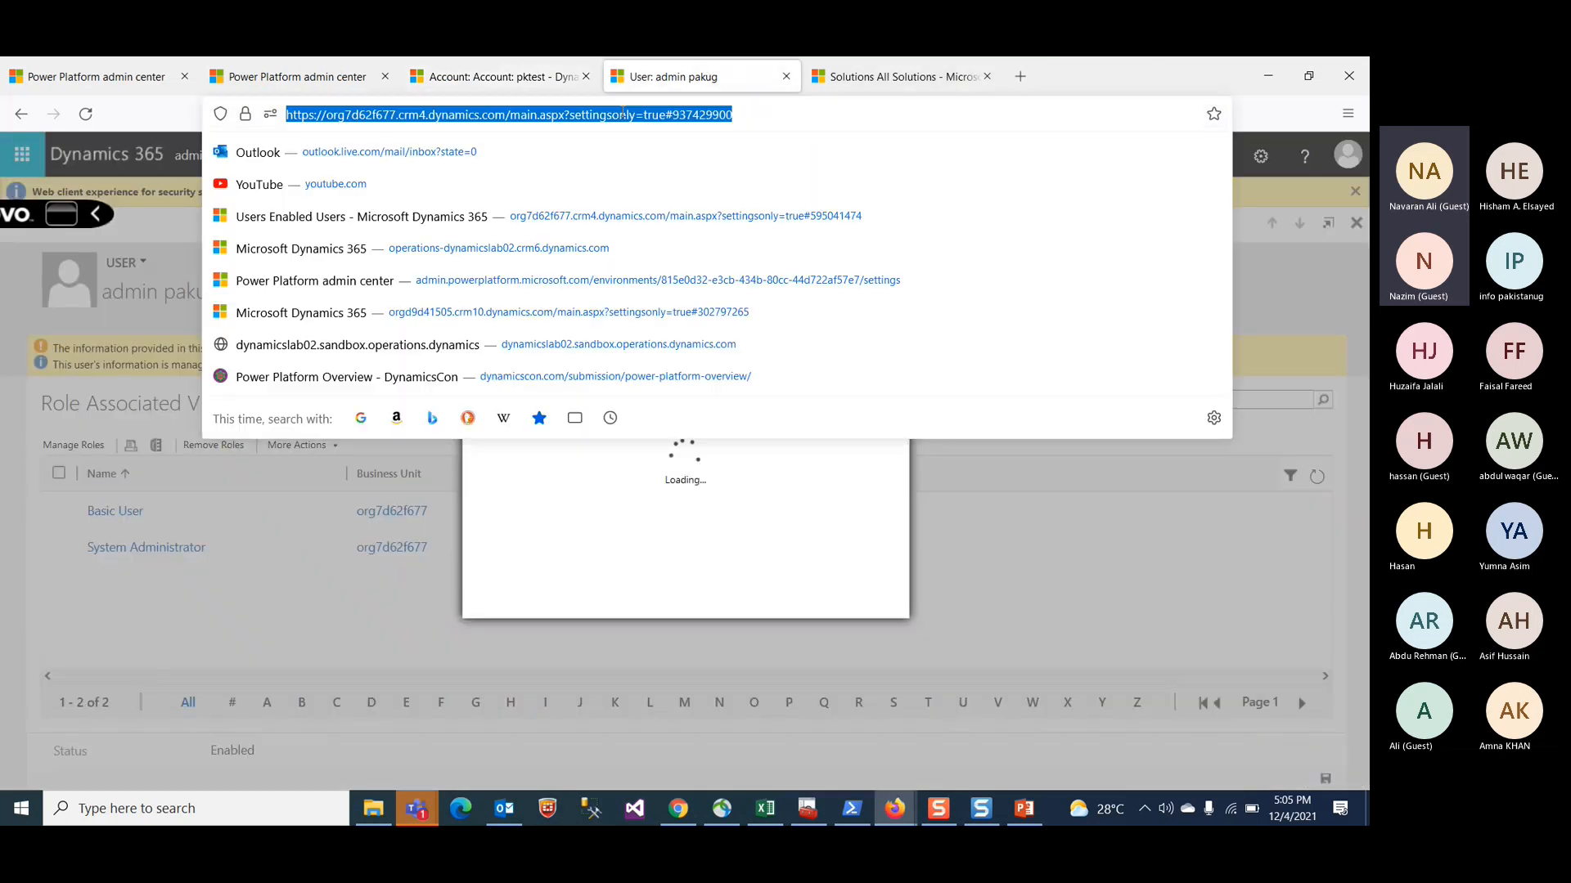
left_click(843, 75)
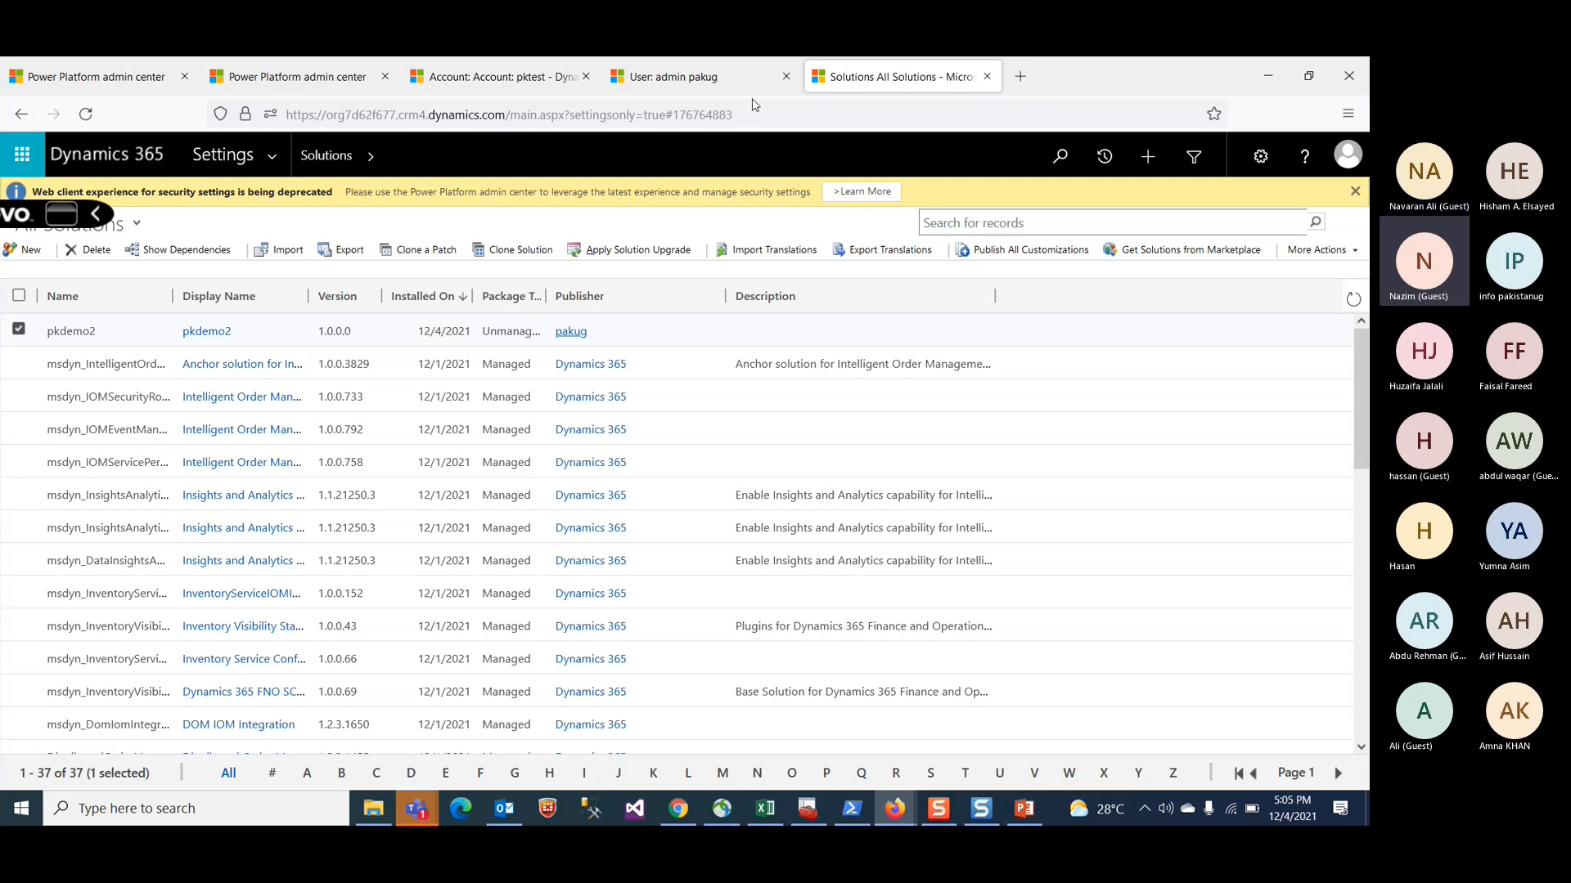
Step: Bring up the Default Solution window and maximize it
left_click(895, 809)
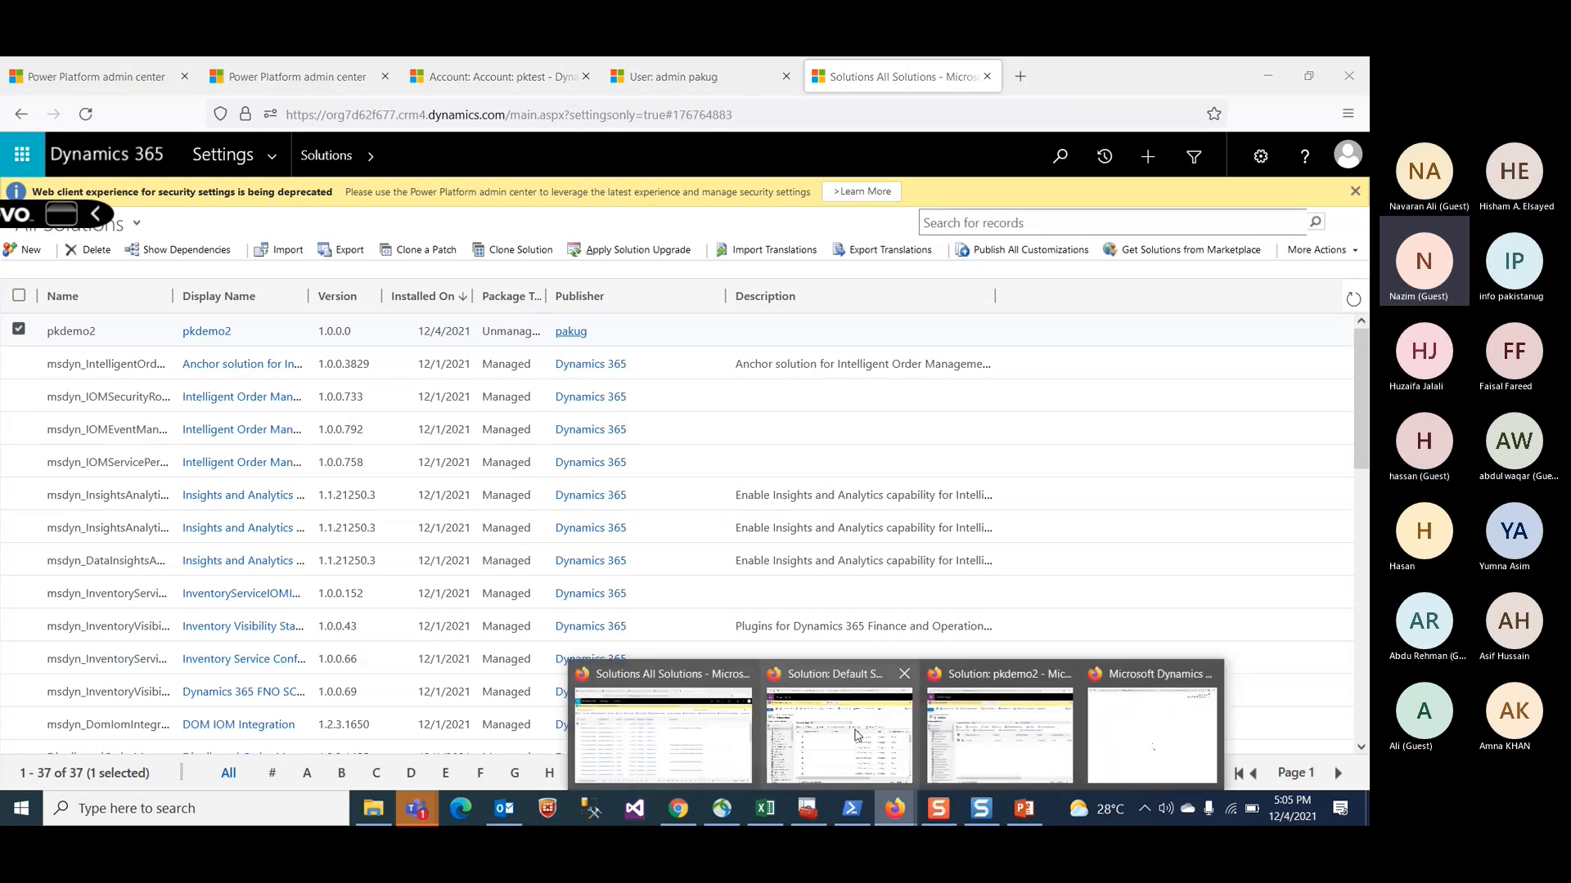
left_click(855, 735)
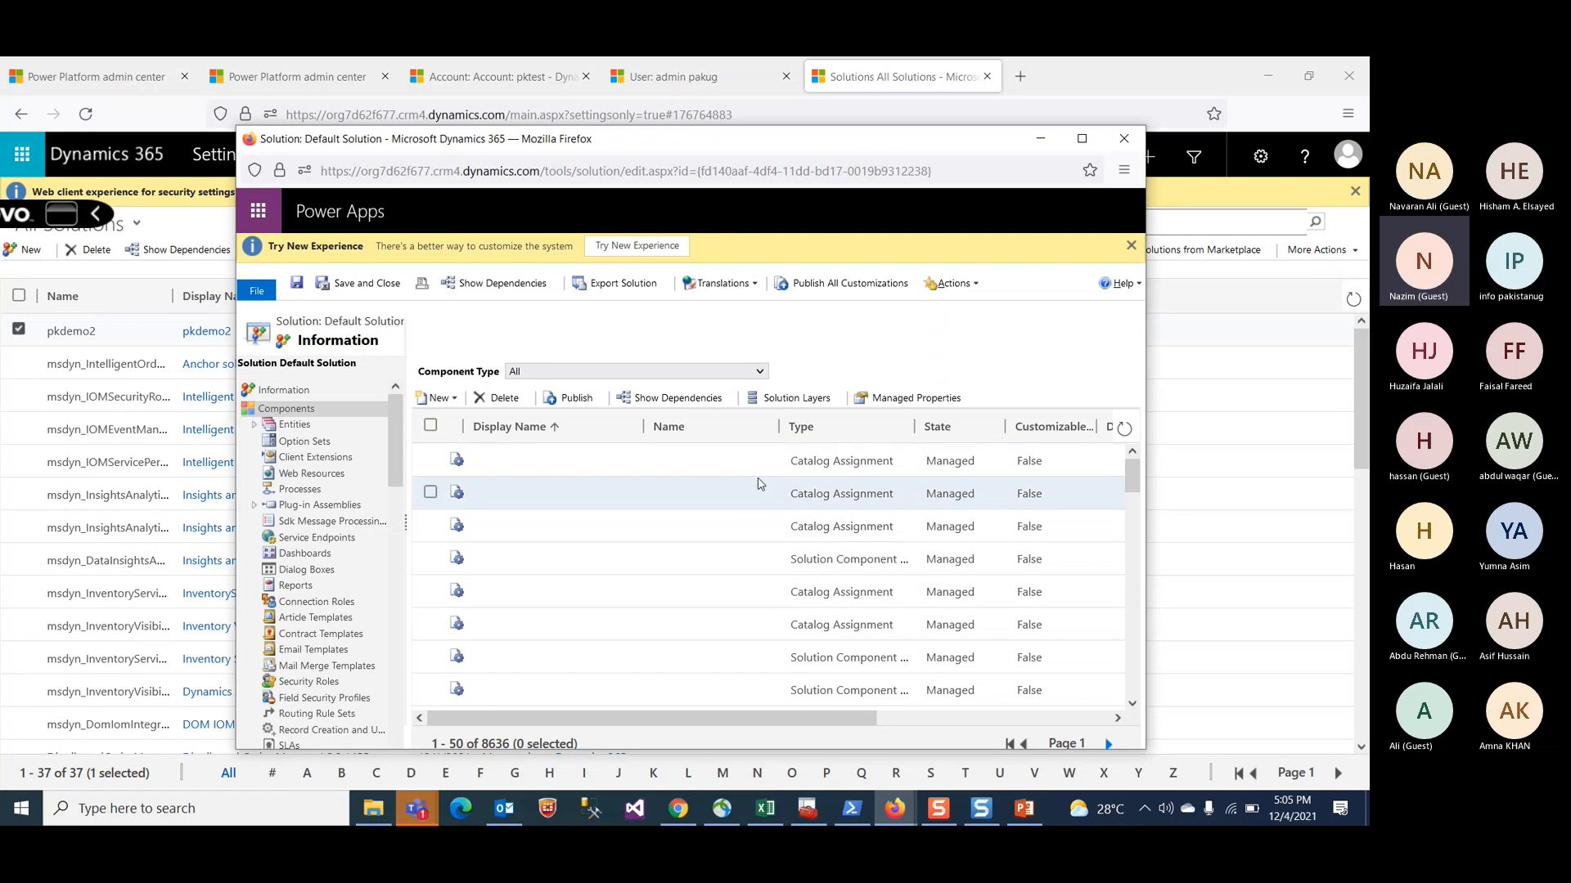
left_click(1081, 140)
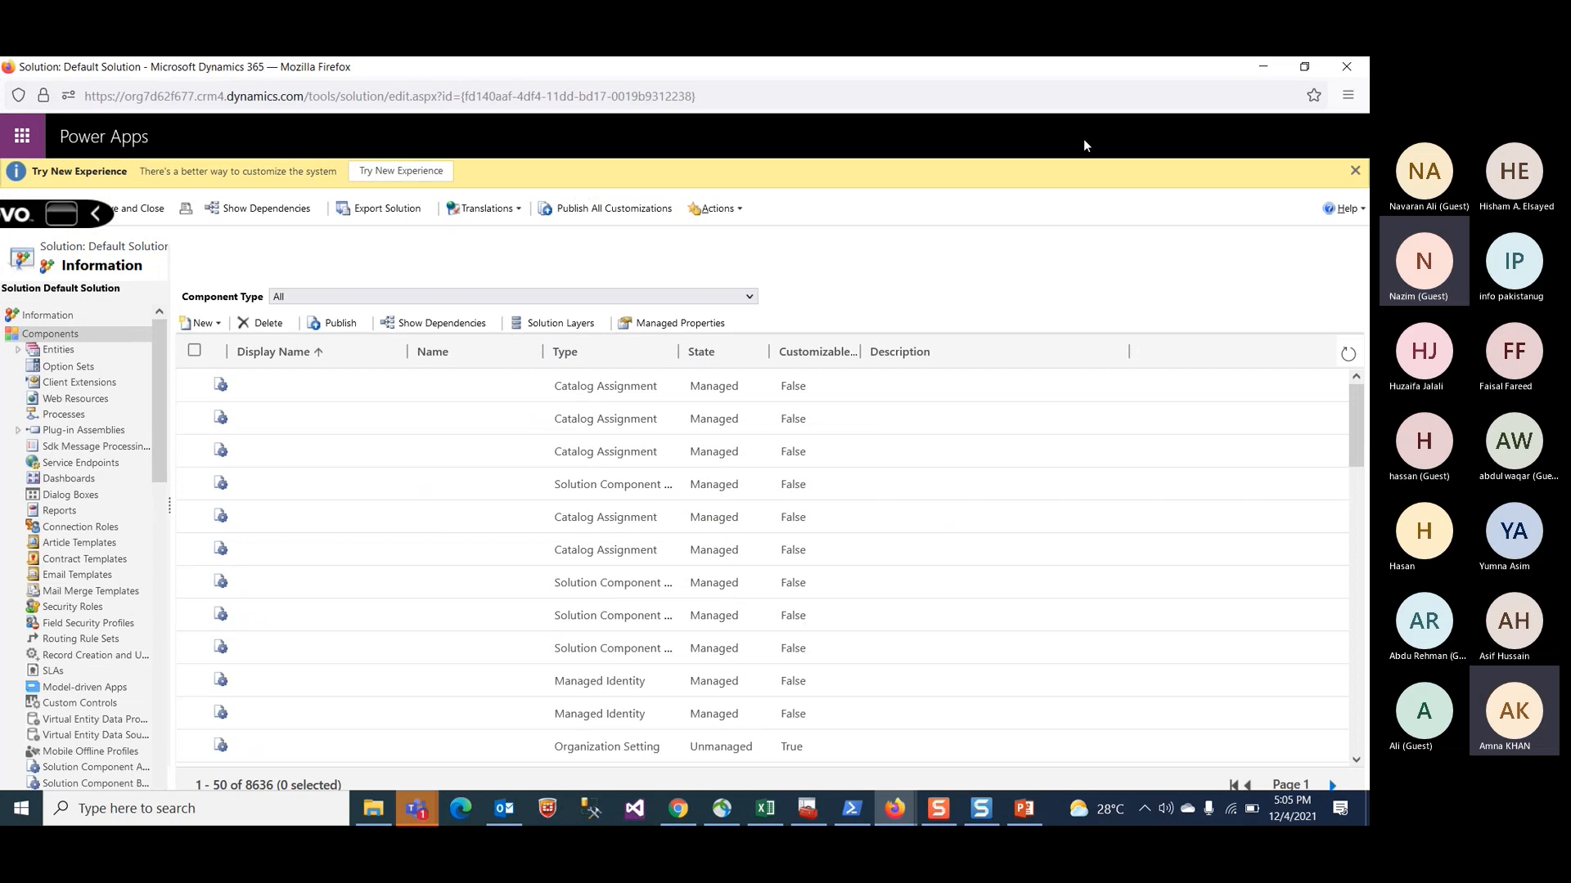
Step: Browse the Default Solution's Entities and Web Resources components, select the Account entity, and close the window
left_click(59, 352)
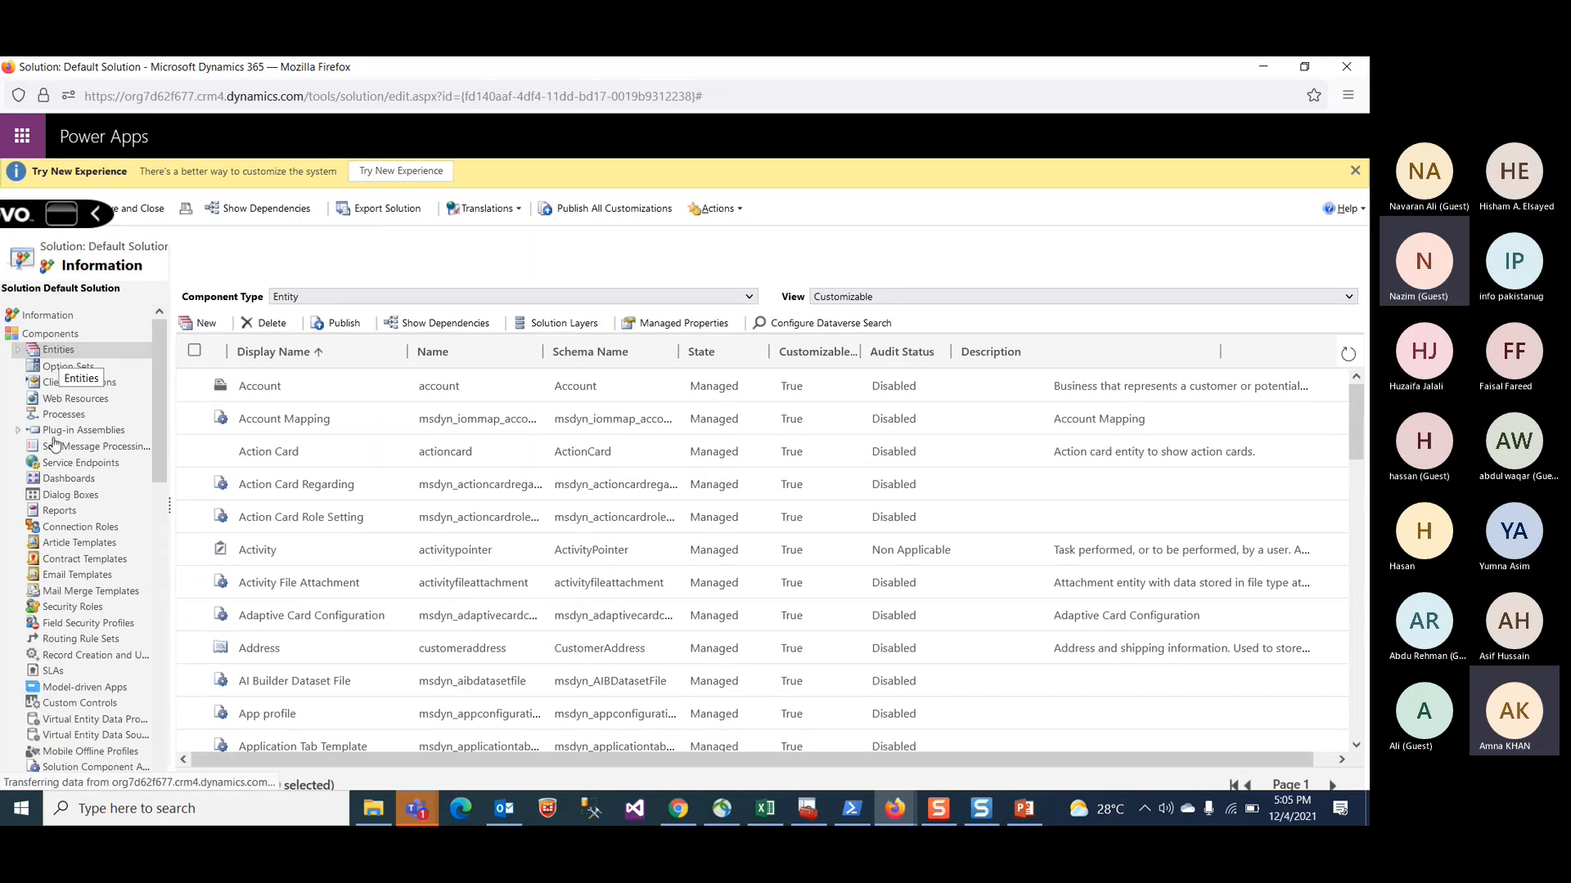
left_click(59, 402)
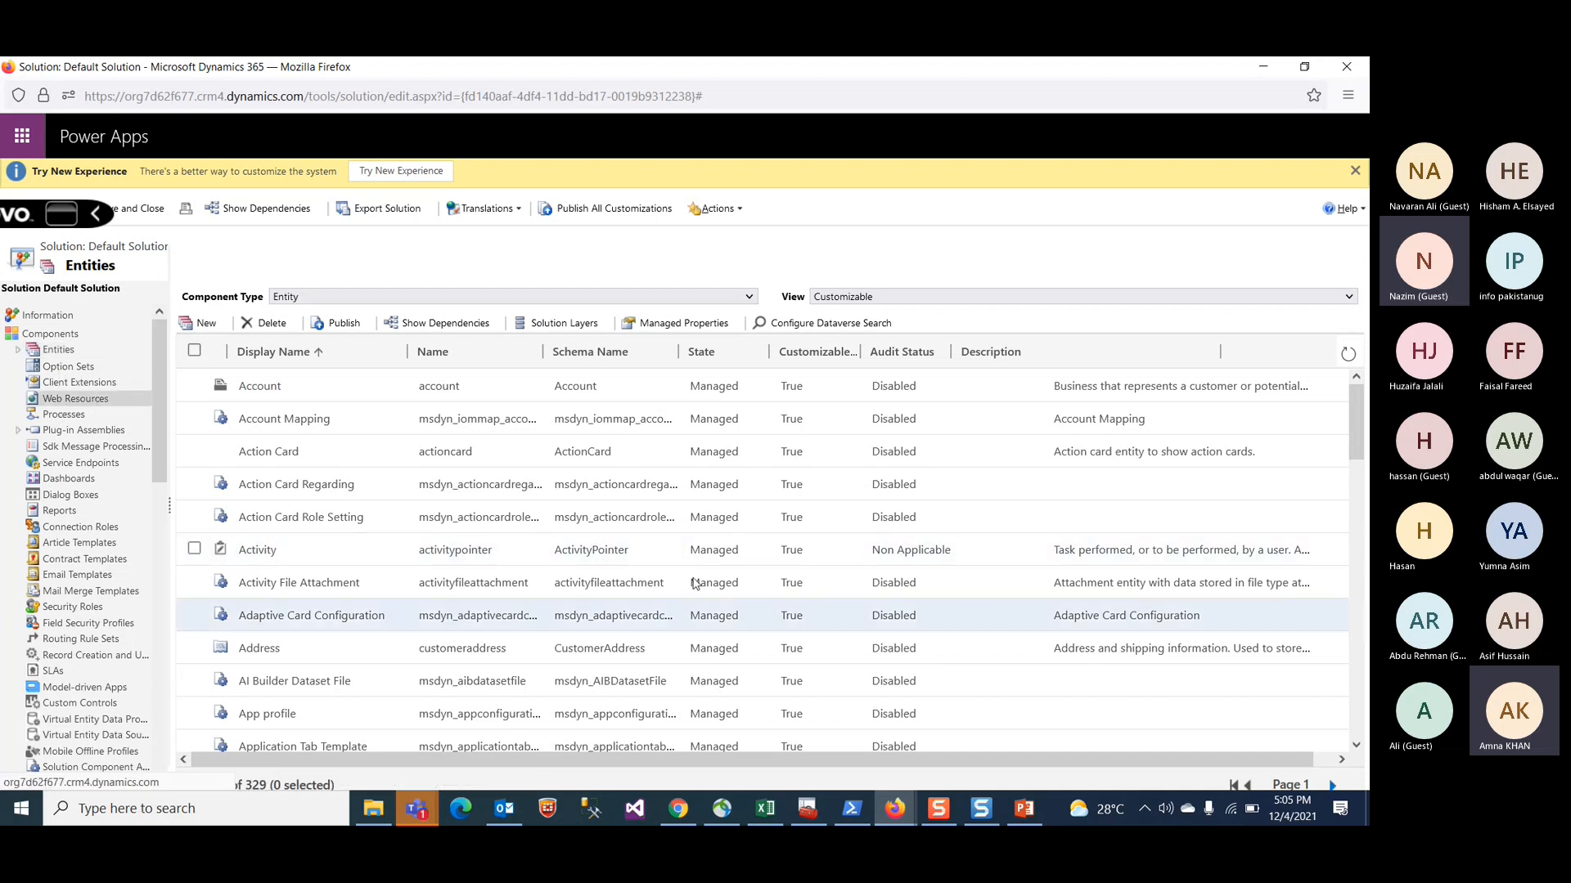
scroll(517, 664, "down", 5)
scroll(517, 665, "down", 5)
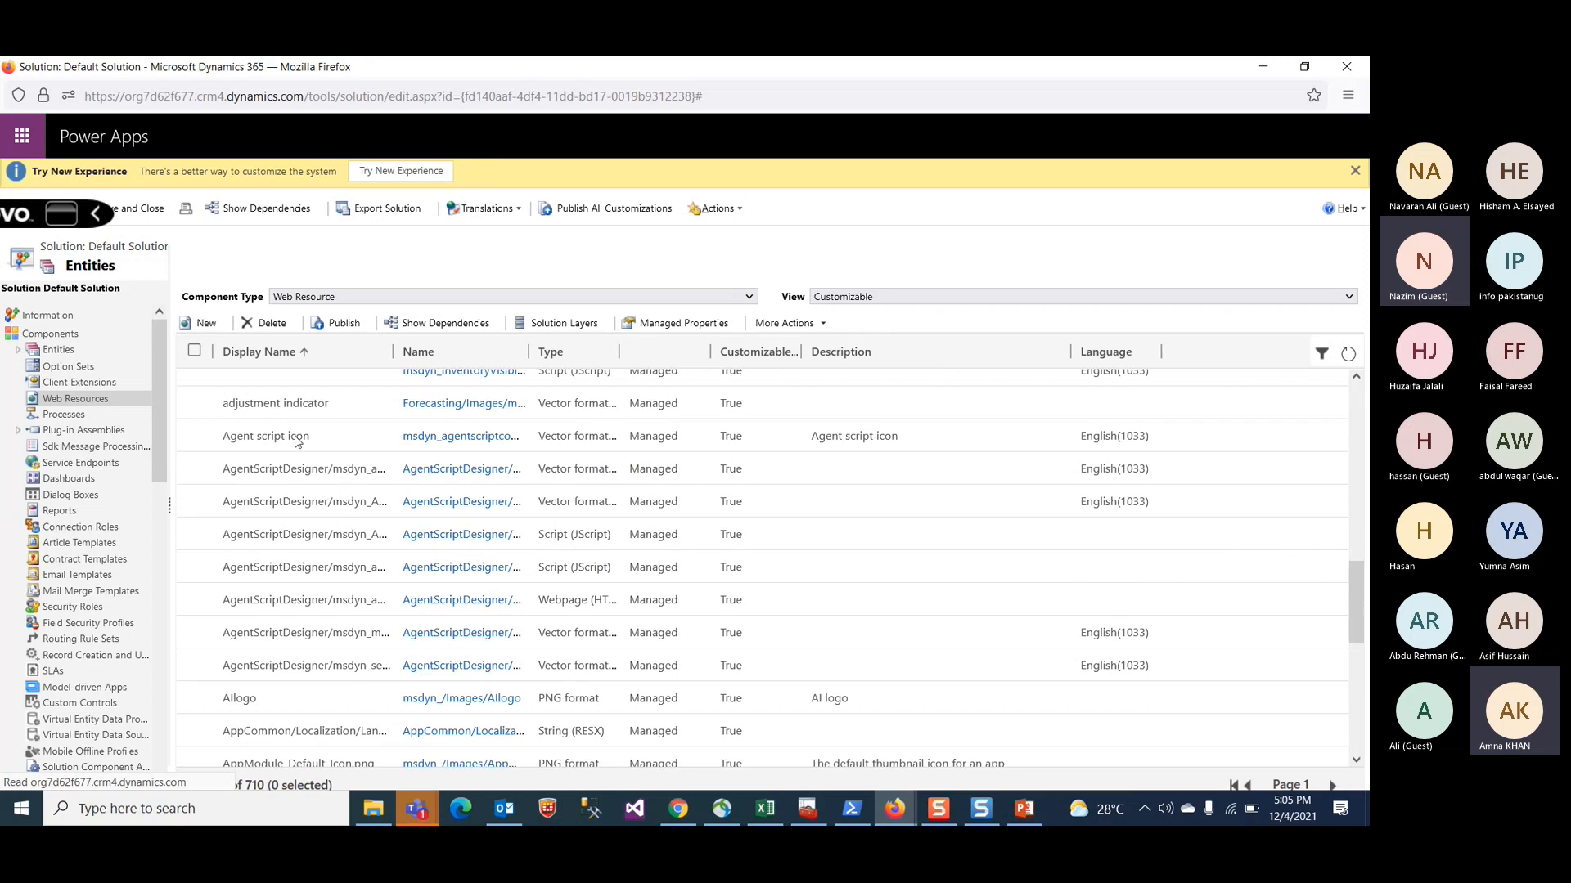
left_click(46, 339)
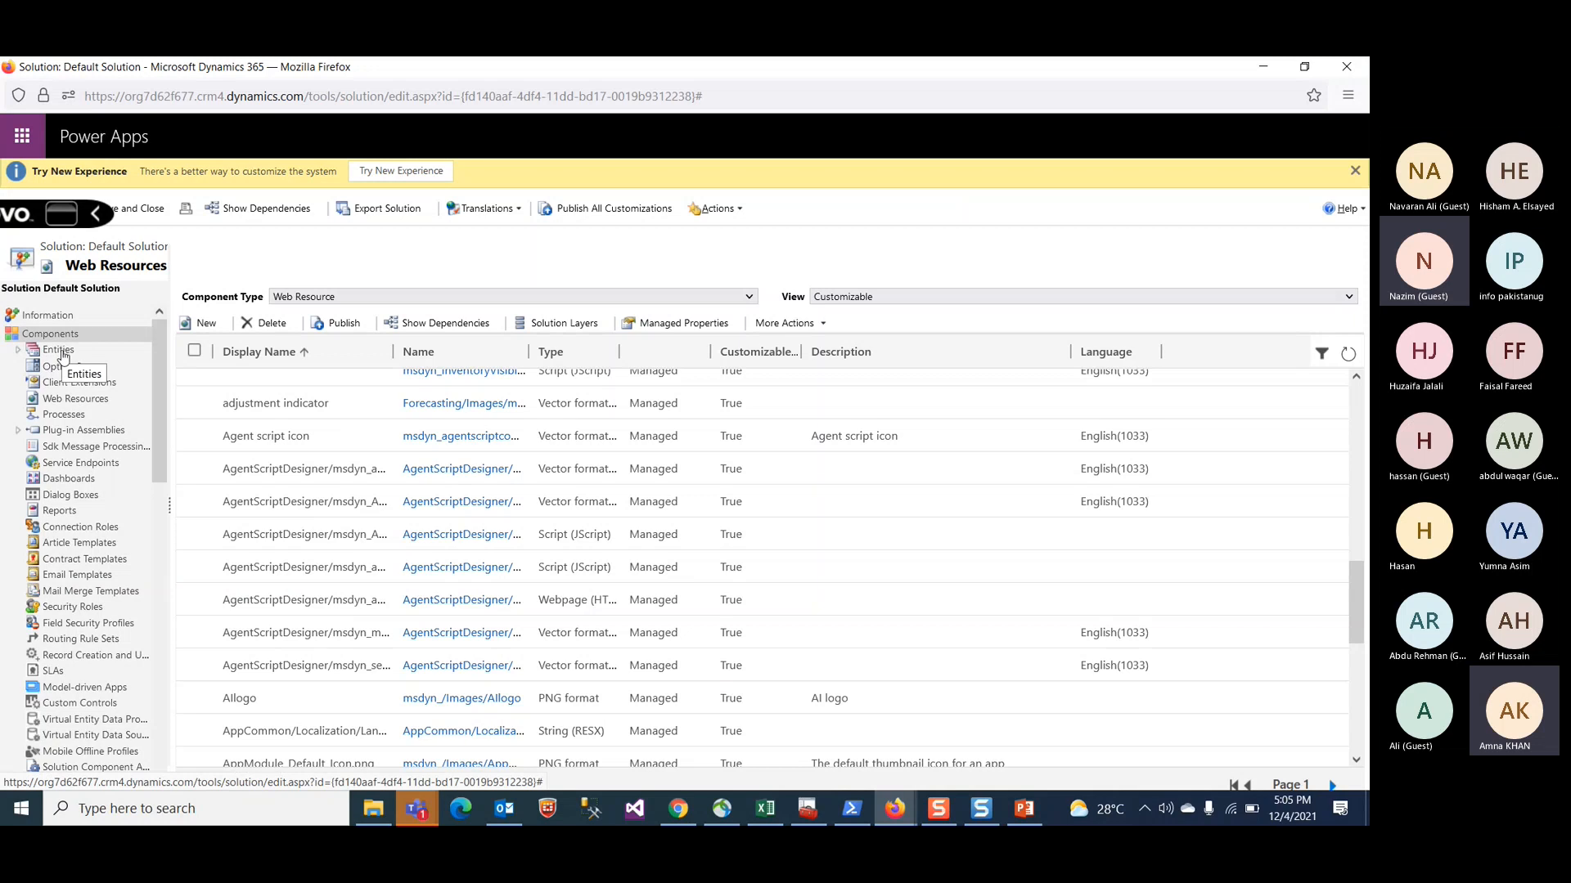
left_click(60, 351)
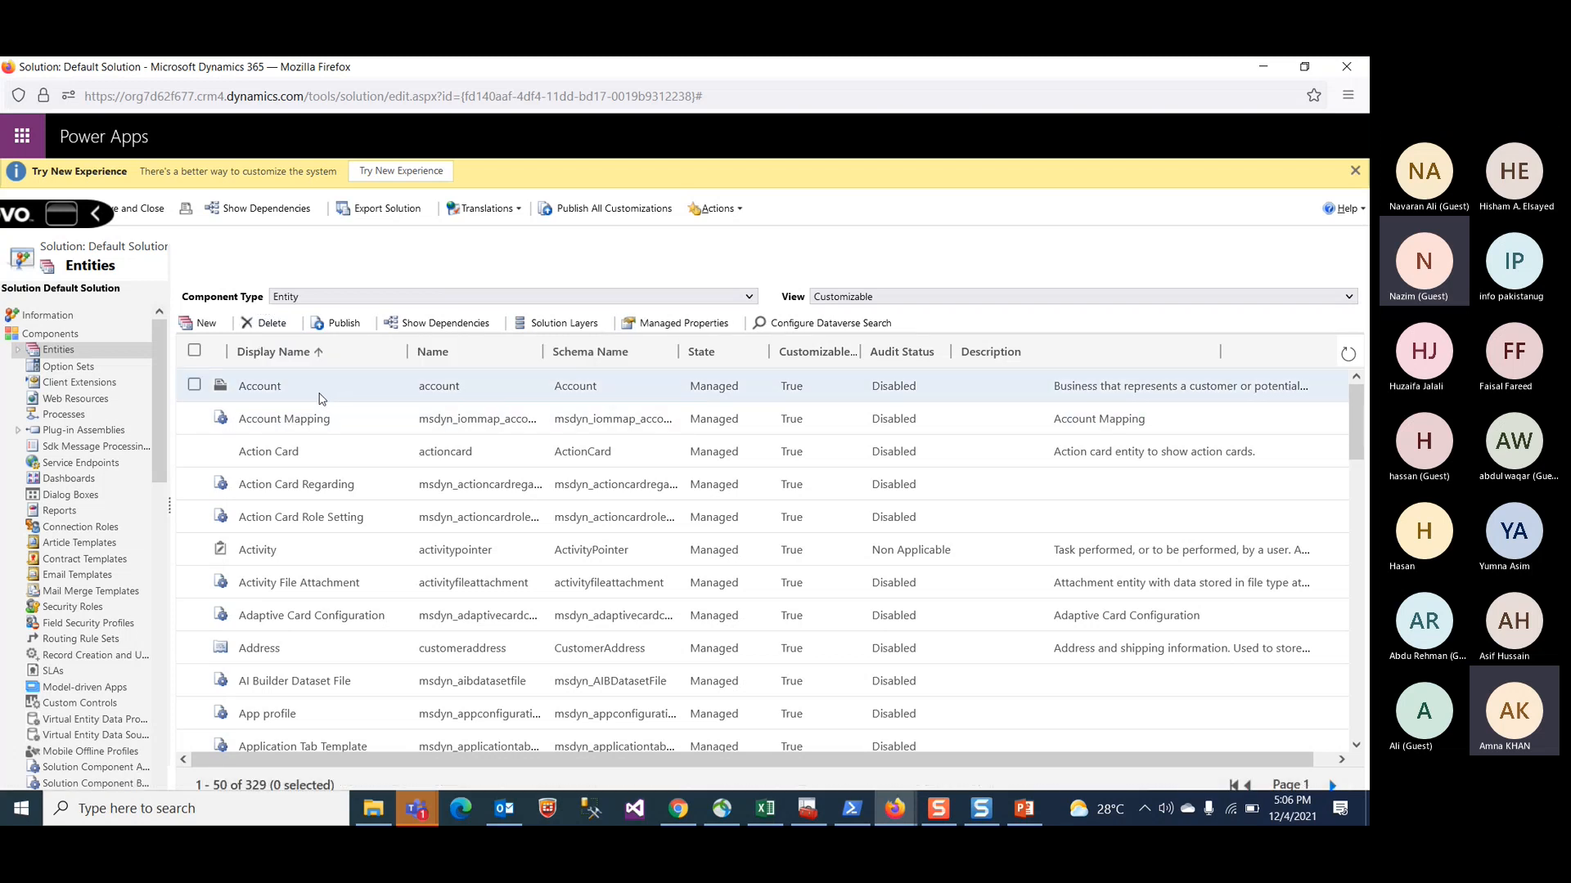
left_click(195, 386)
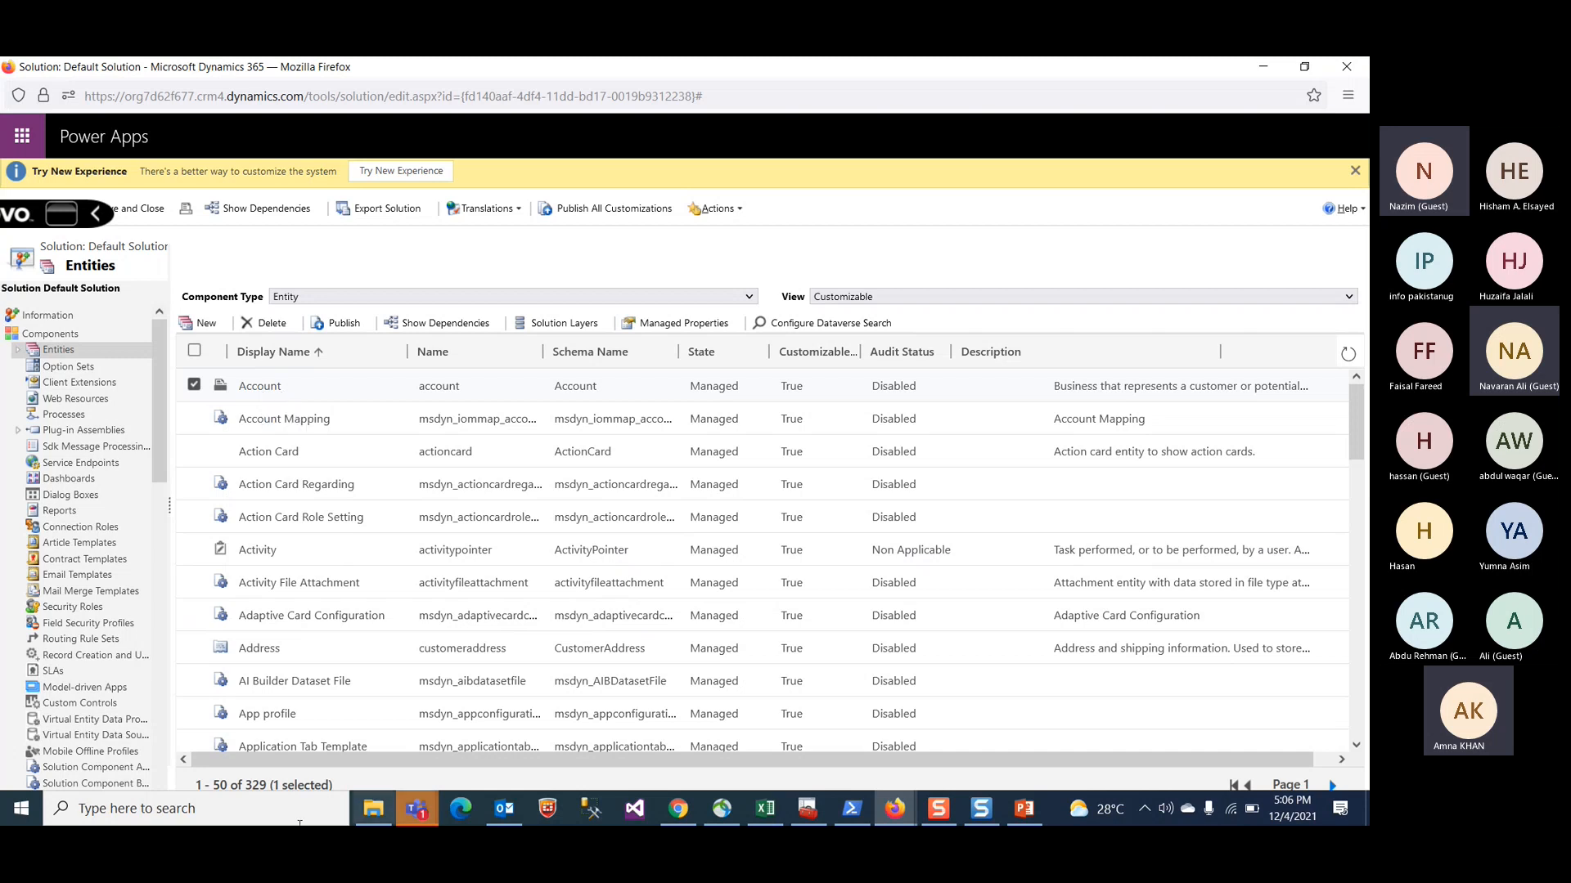
left_click(1346, 67)
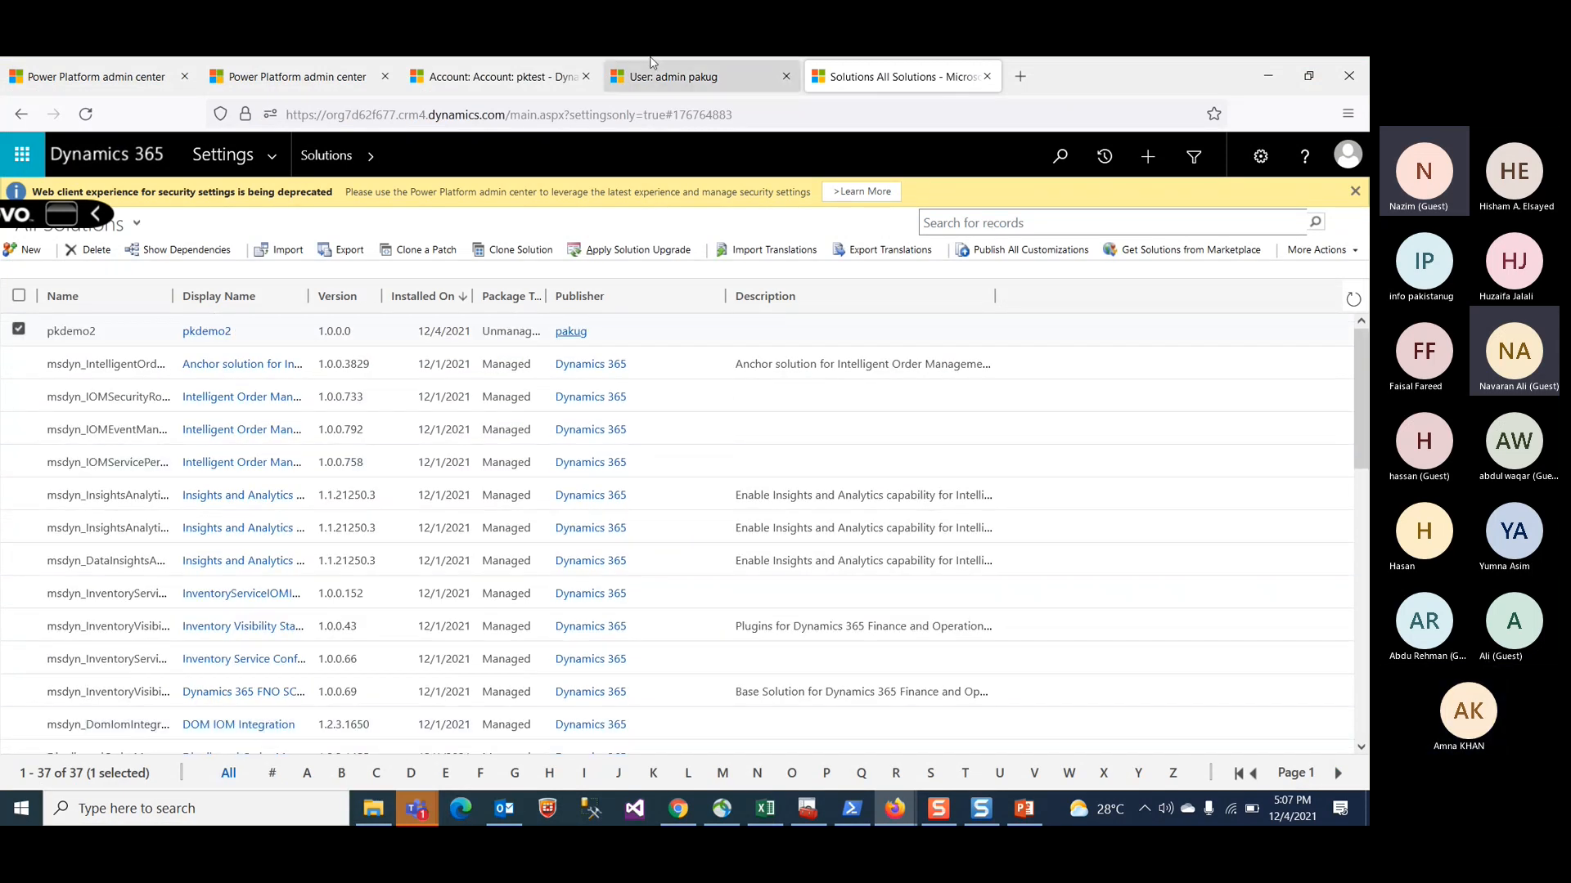
Step: Switch to the pktest account tab and scroll through the account form and the navigation pane
left_click(705, 82)
left_click(491, 76)
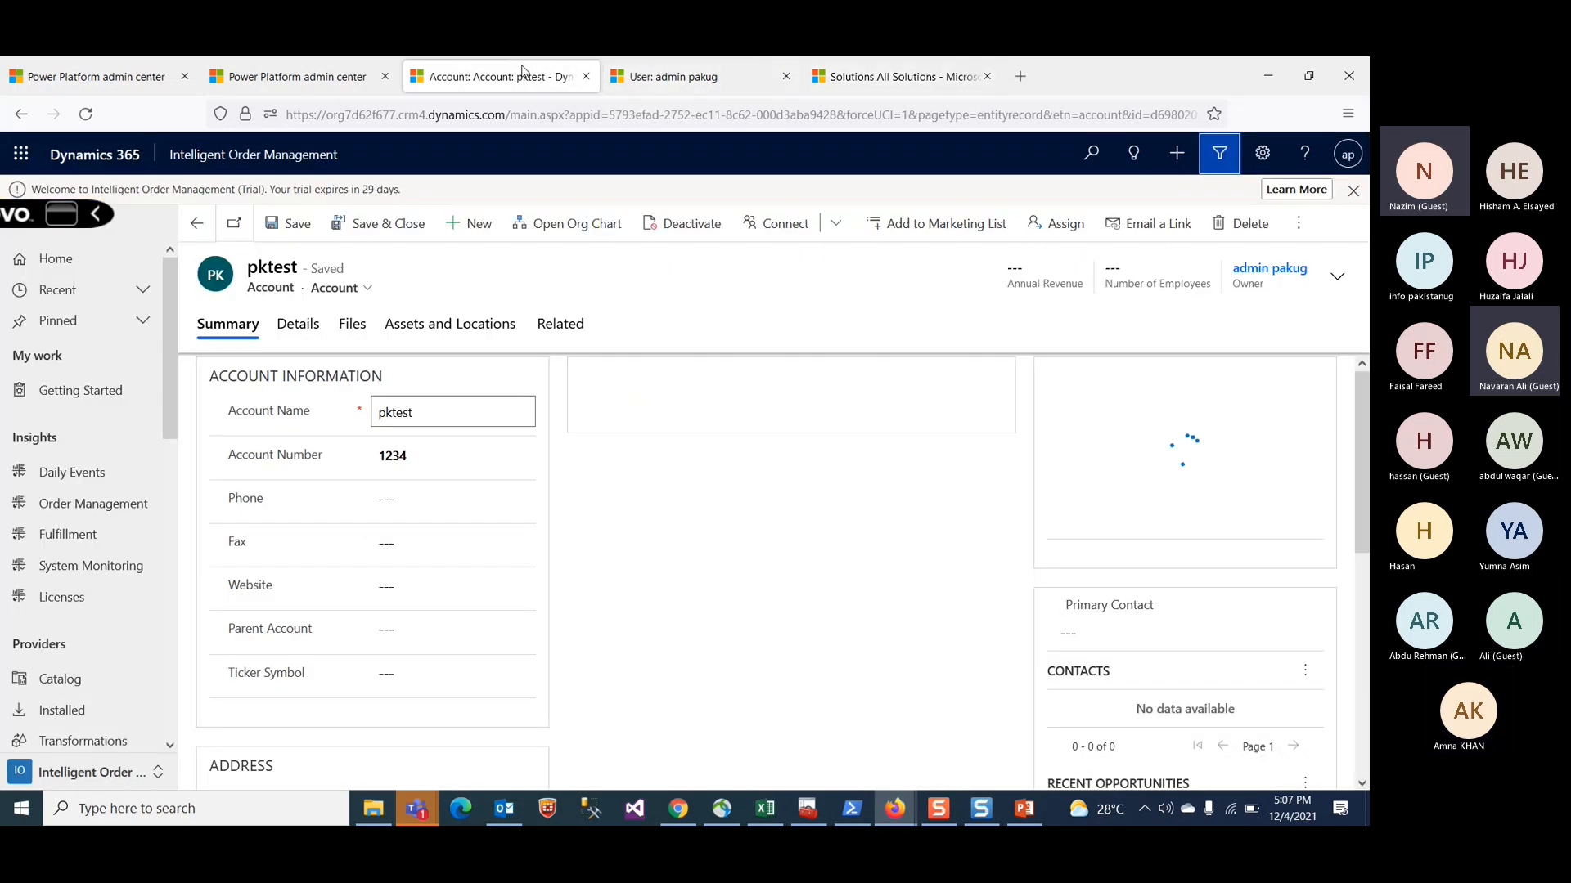
scroll(513, 470, "down", 6)
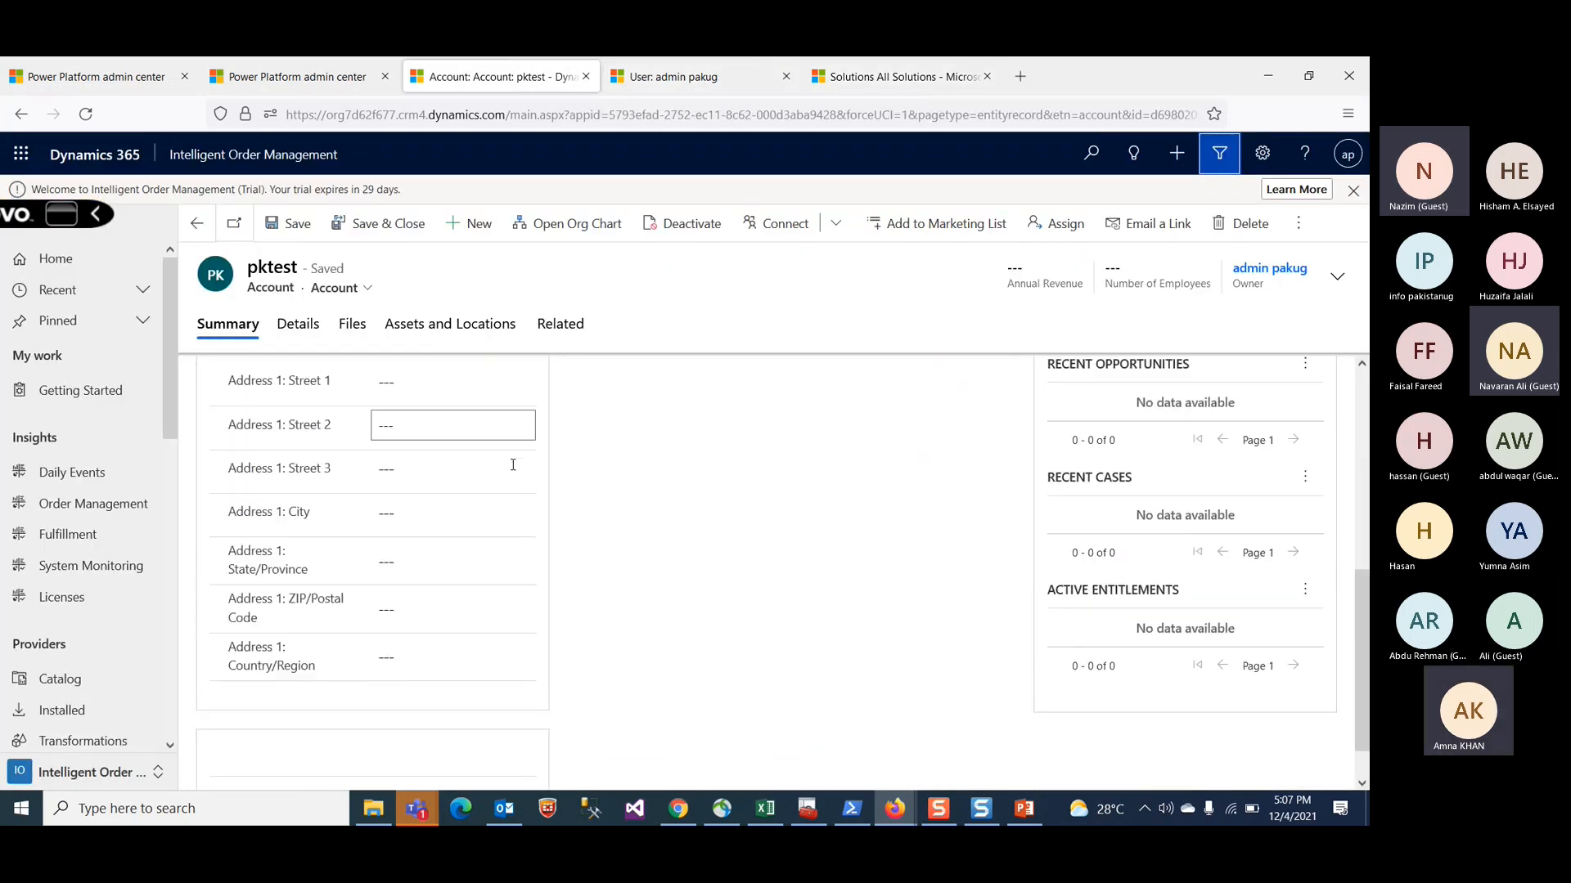
scroll(513, 464, "up", 6)
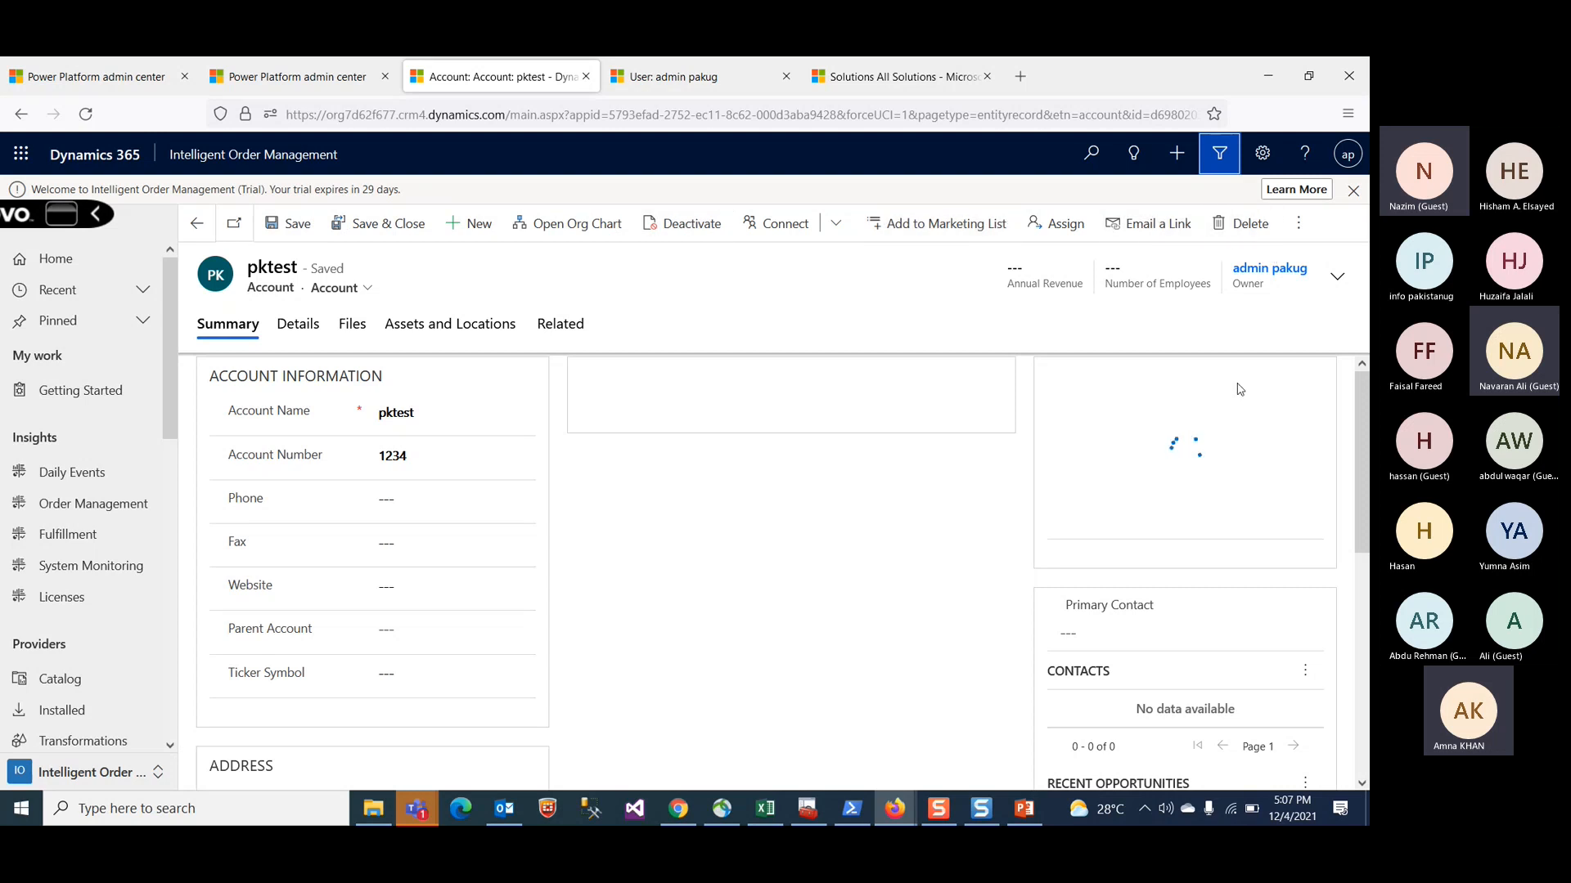
scroll(136, 505, "down", 1)
scroll(137, 505, "down", 5)
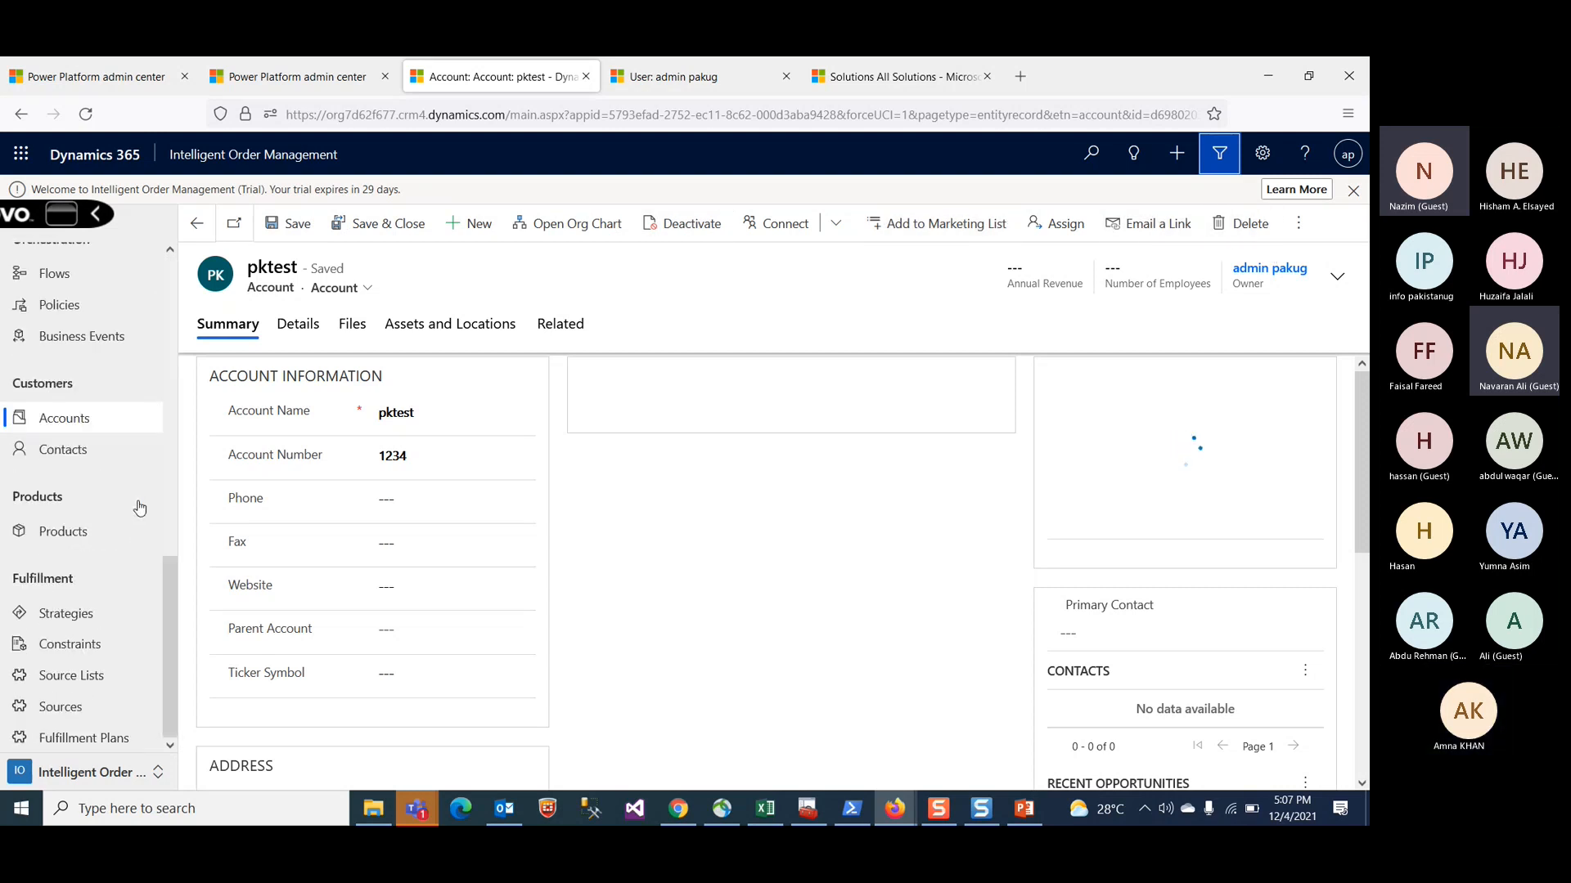
Step: Change the app area to Configurations, open the Power BI Insights settings record, and go back
left_click(86, 772)
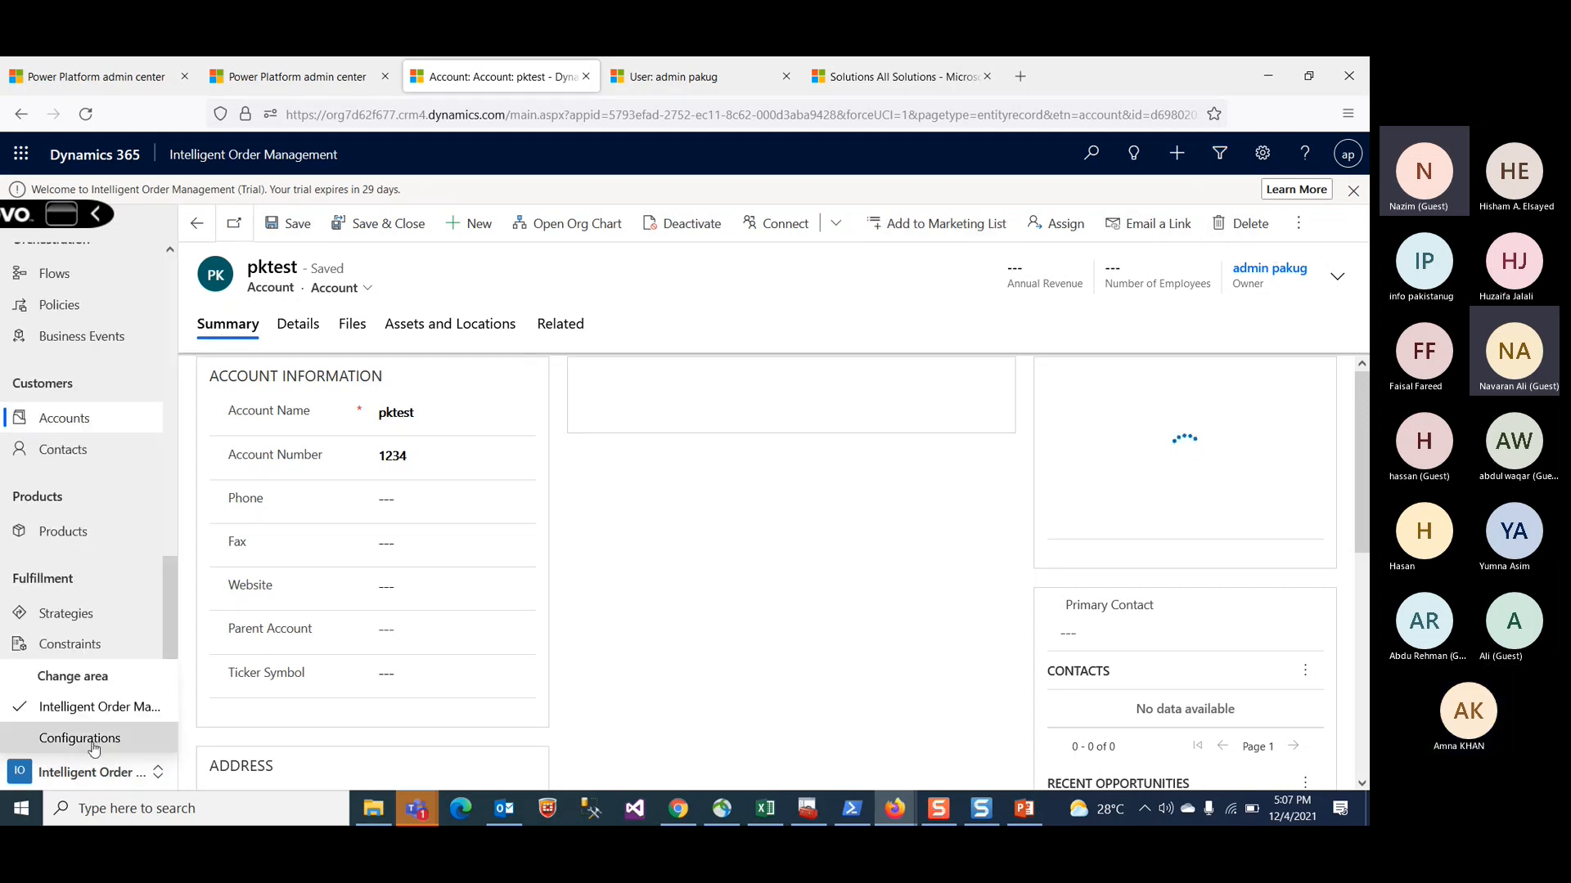
left_click(94, 741)
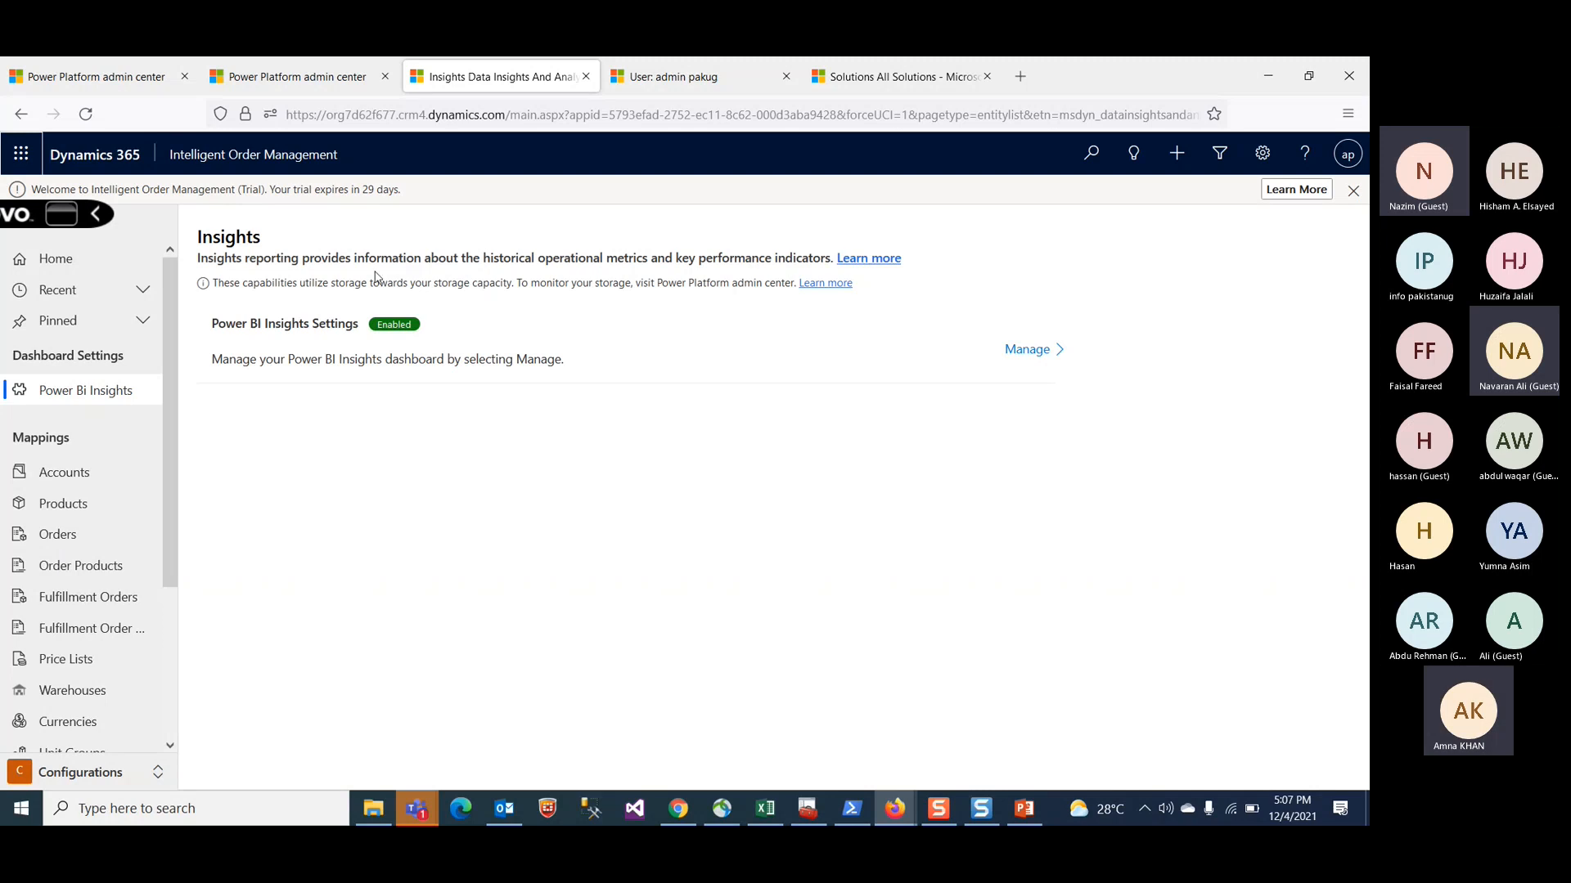
left_click(1028, 351)
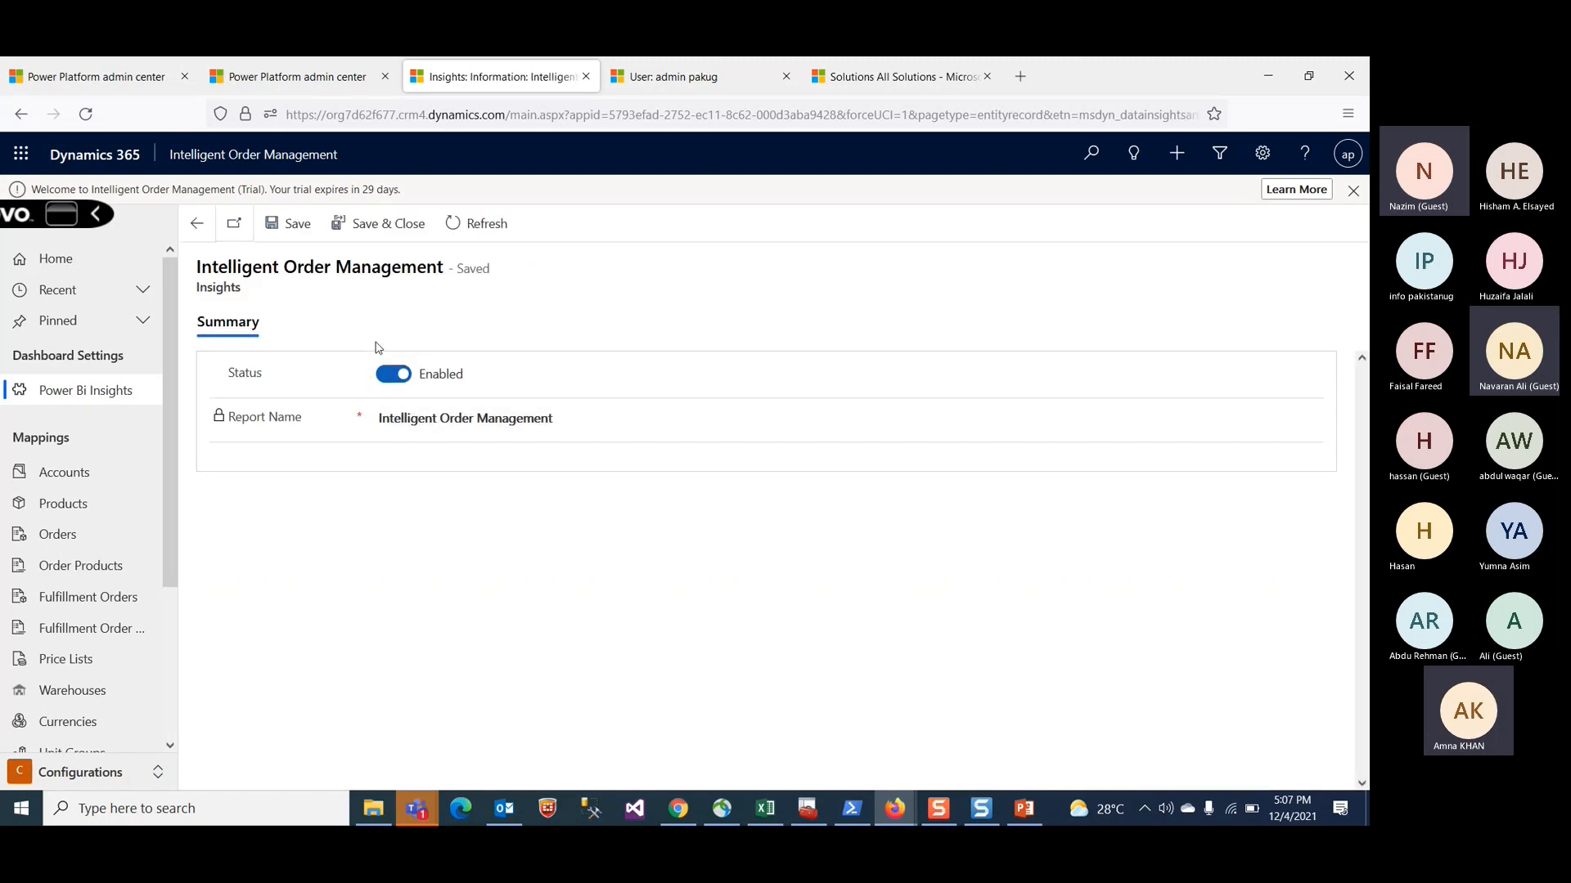
left_click(196, 232)
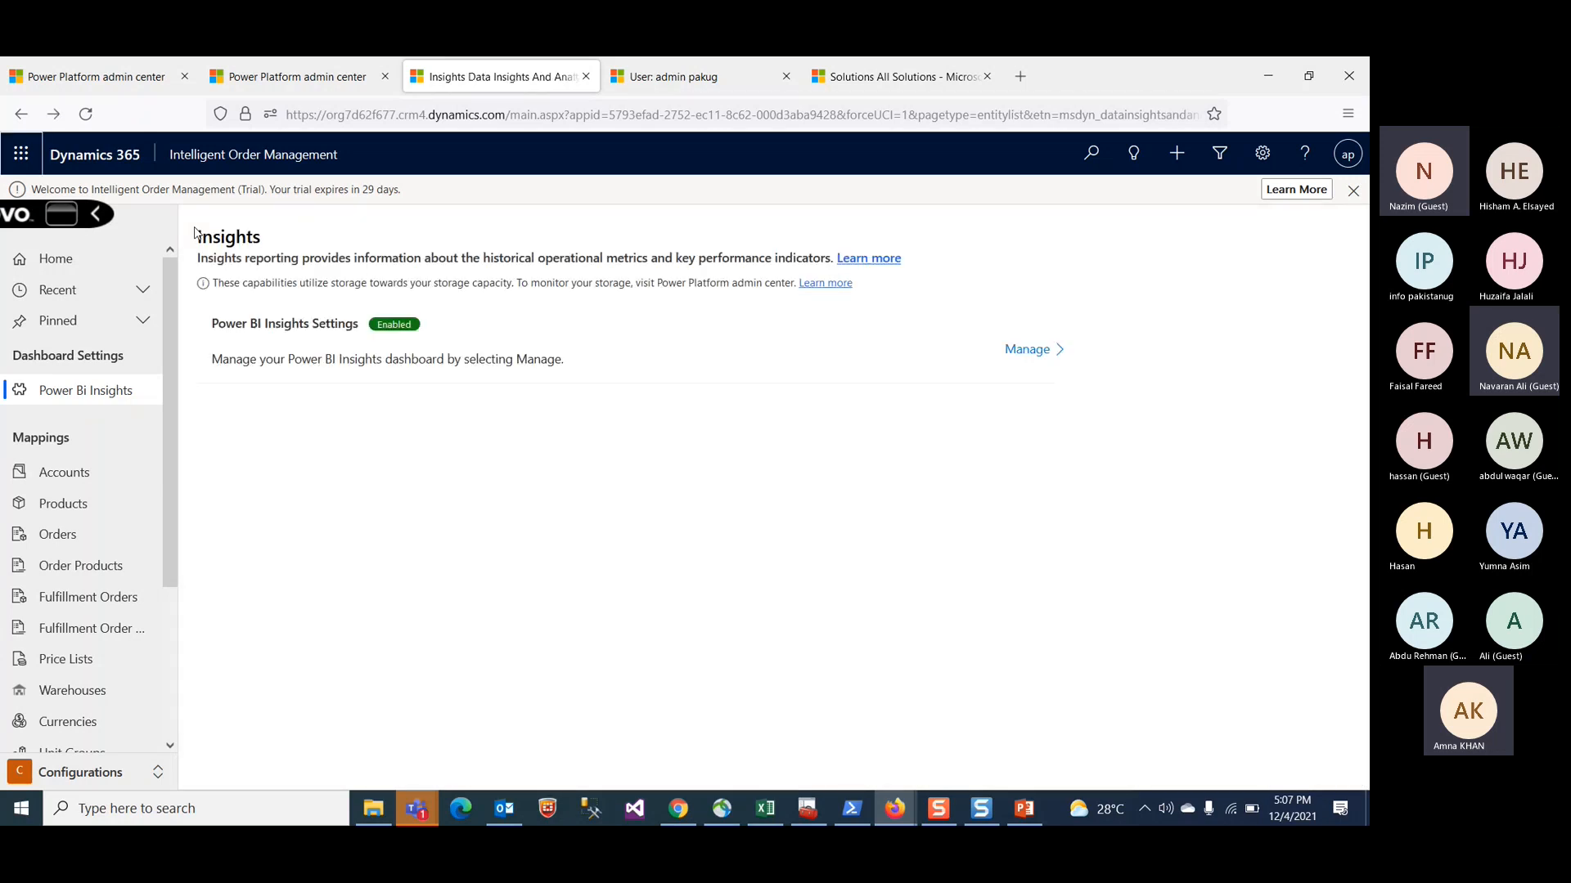
Step: Return to the Getting Started page and open the Configure settings connection references
left_click(65, 258)
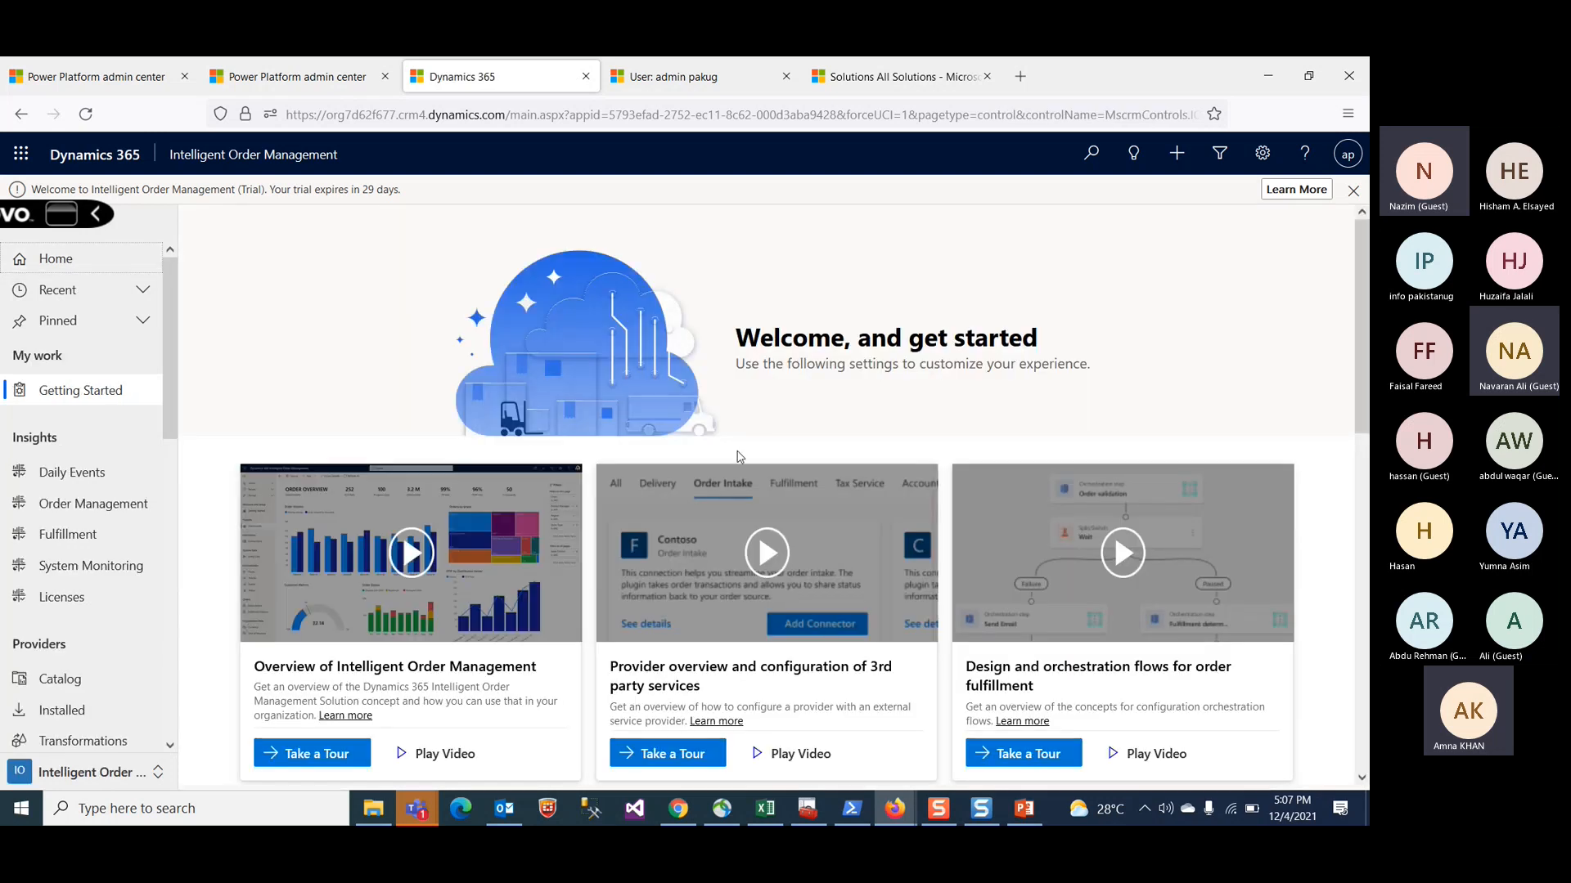
scroll(736, 456, "down", 5)
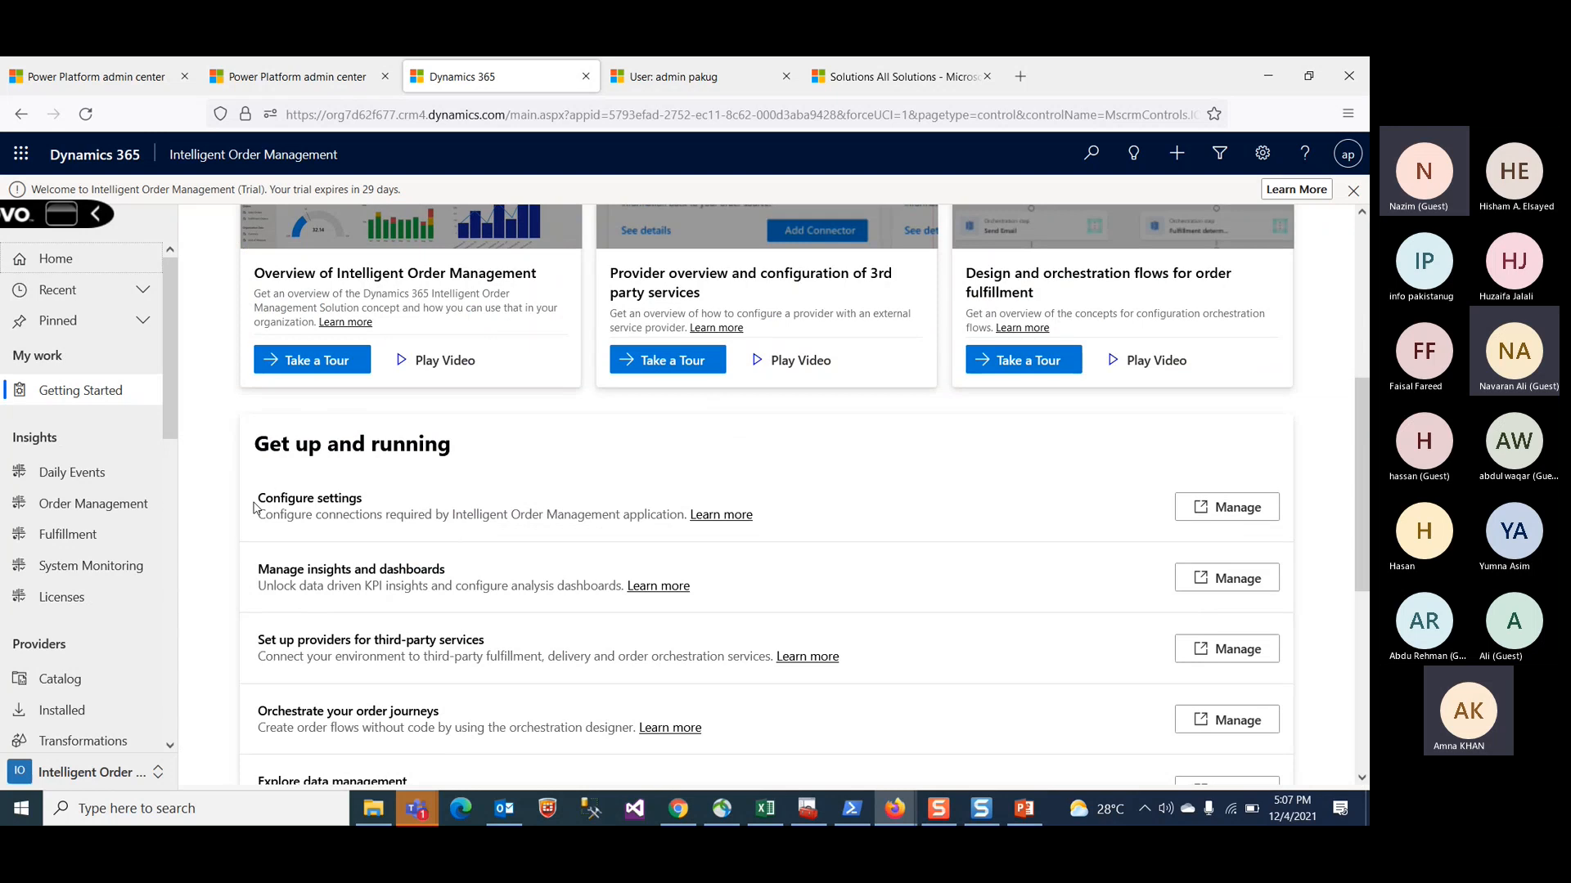
left_click(1231, 508)
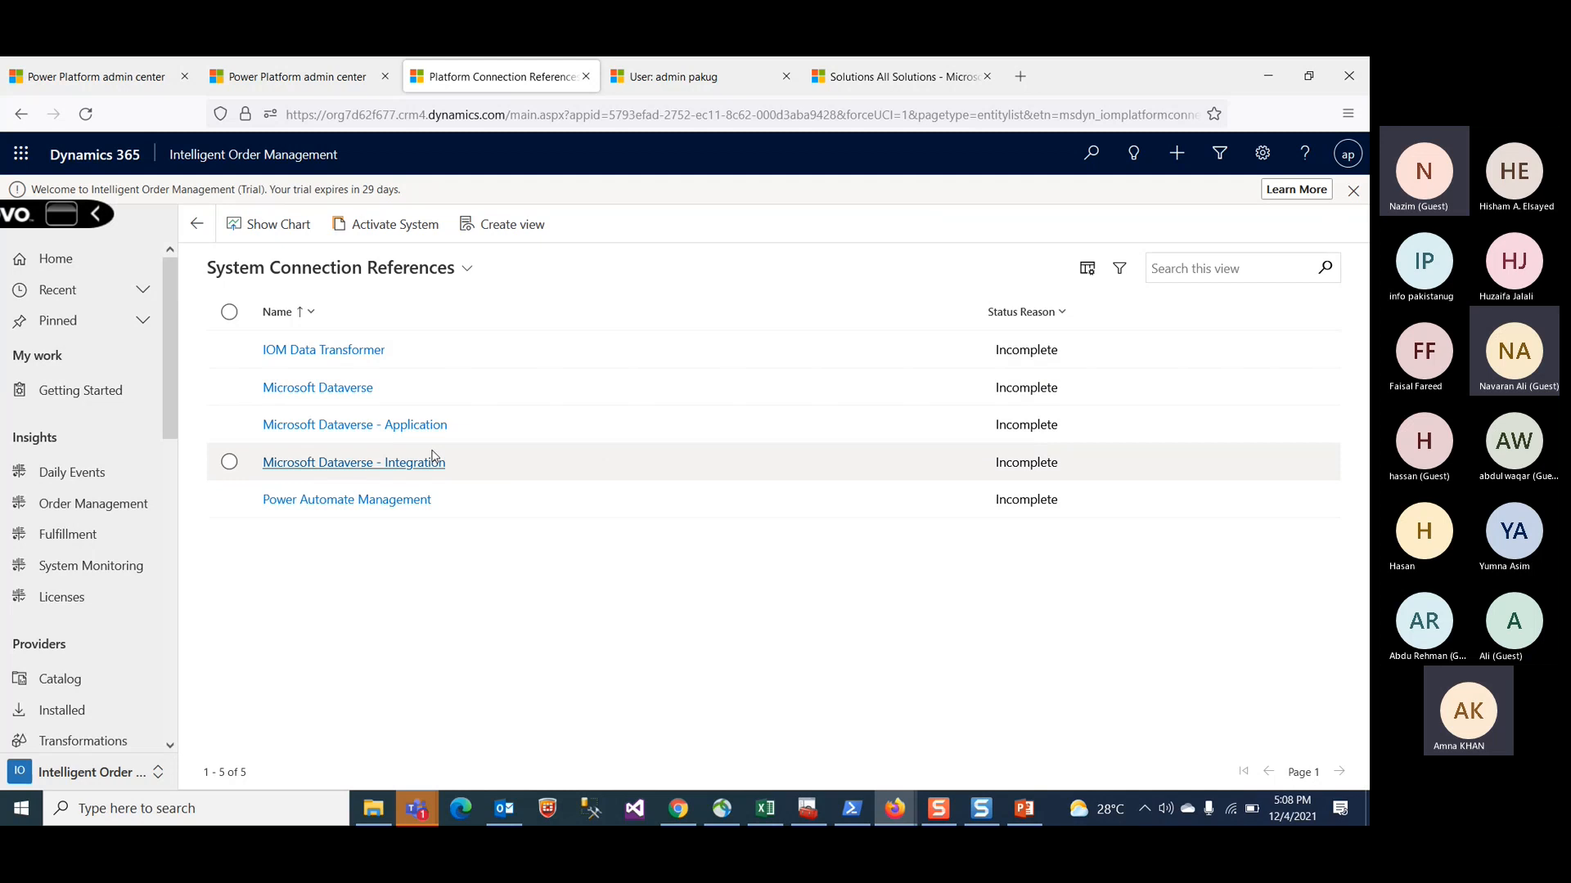
Step: Open the Microsoft Dataverse - Integration and Power Automate Management connection references in turn, going back after each
left_click(366, 463)
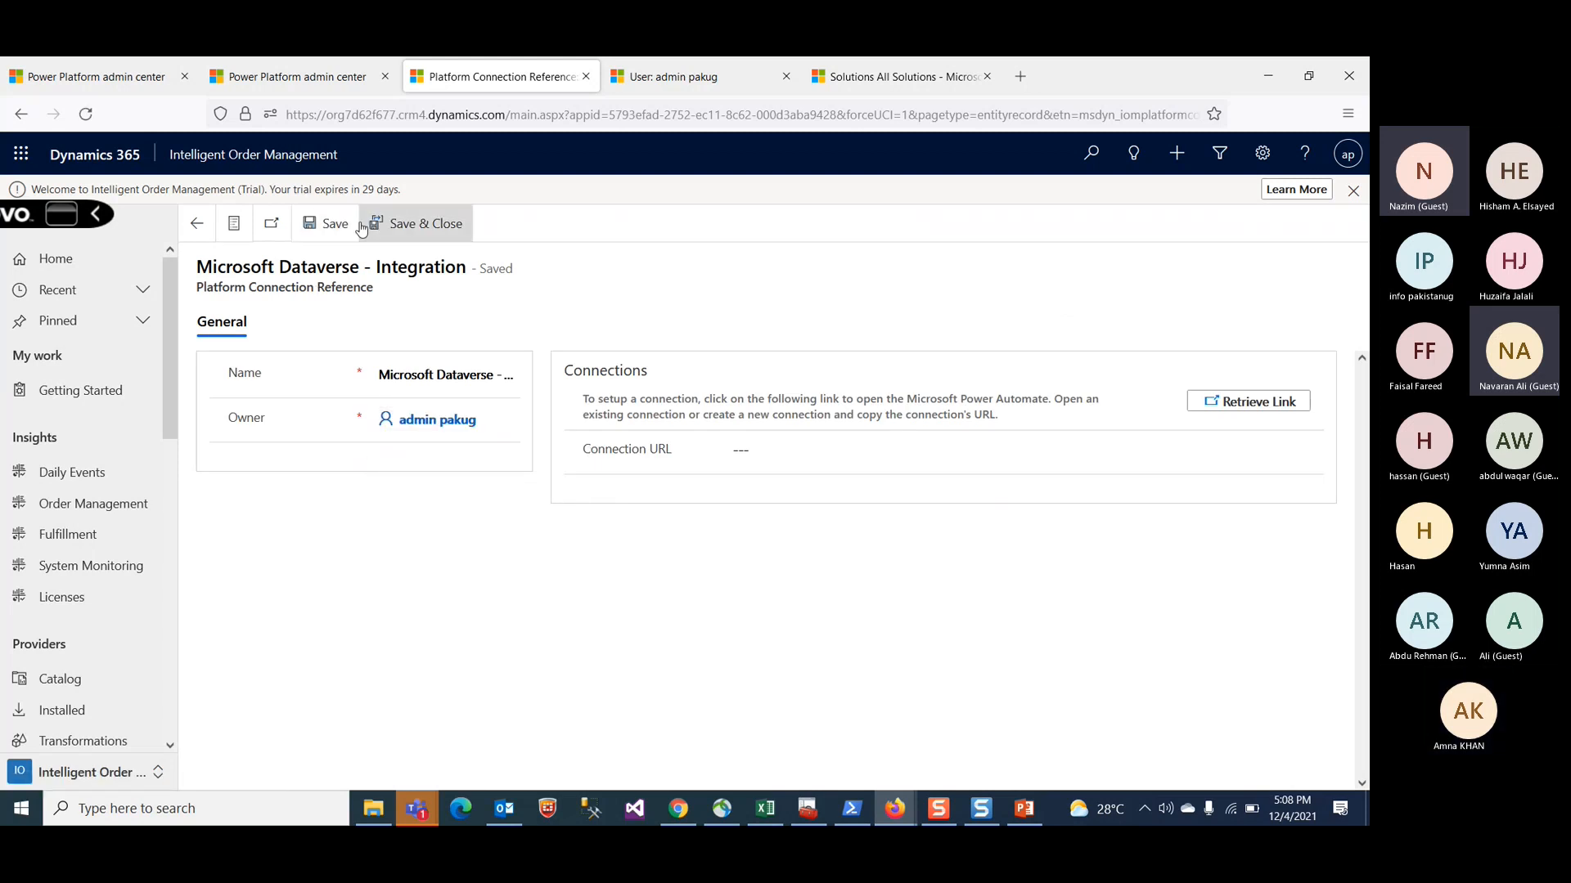
left_click(200, 223)
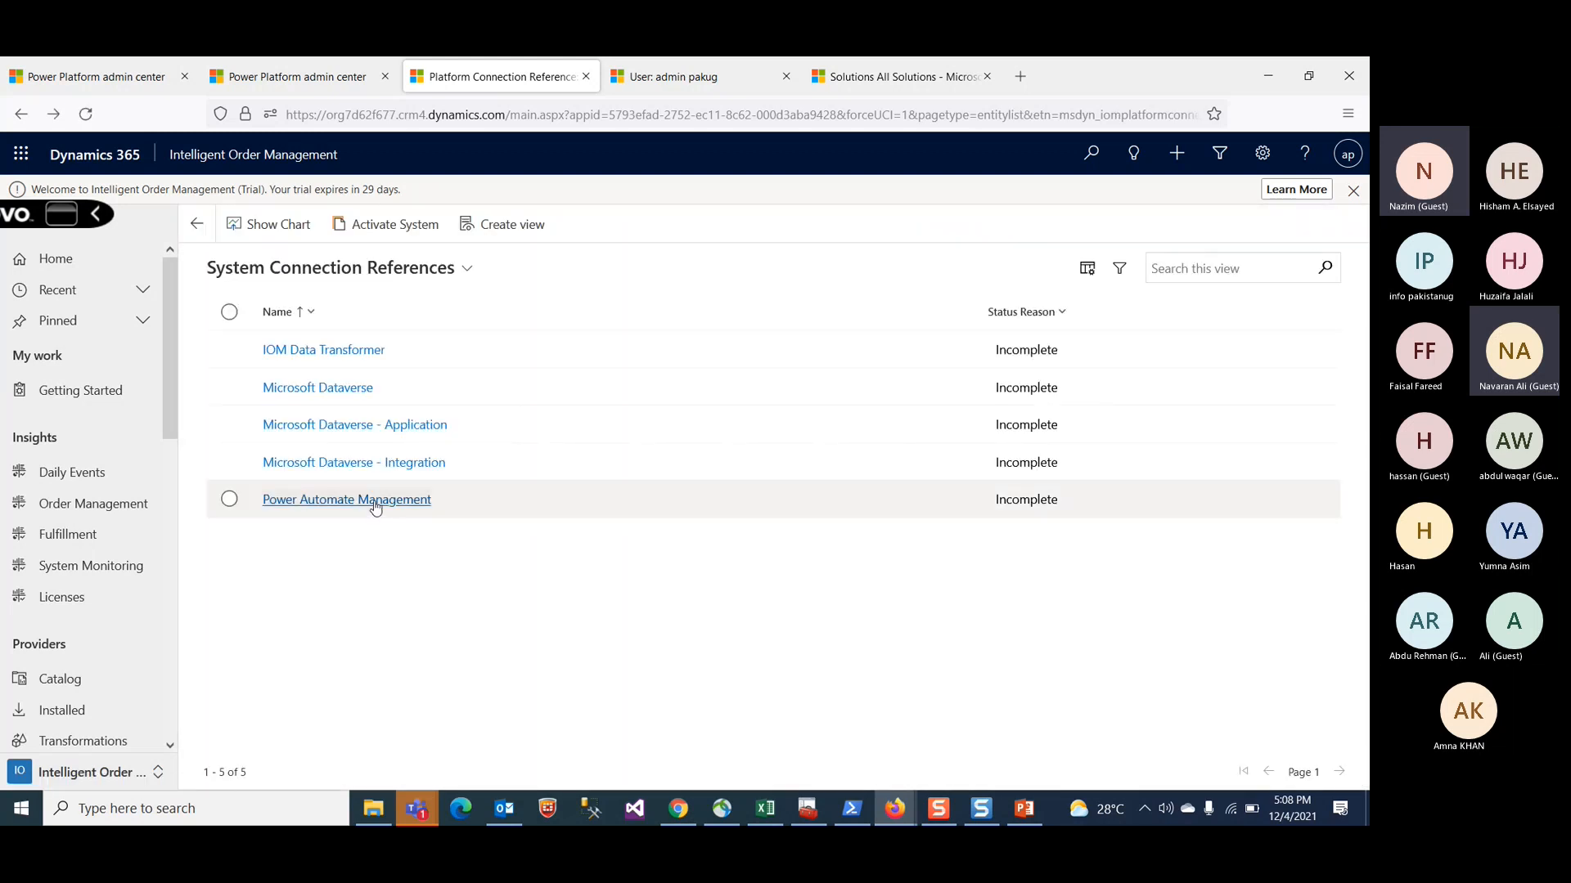
left_click(375, 505)
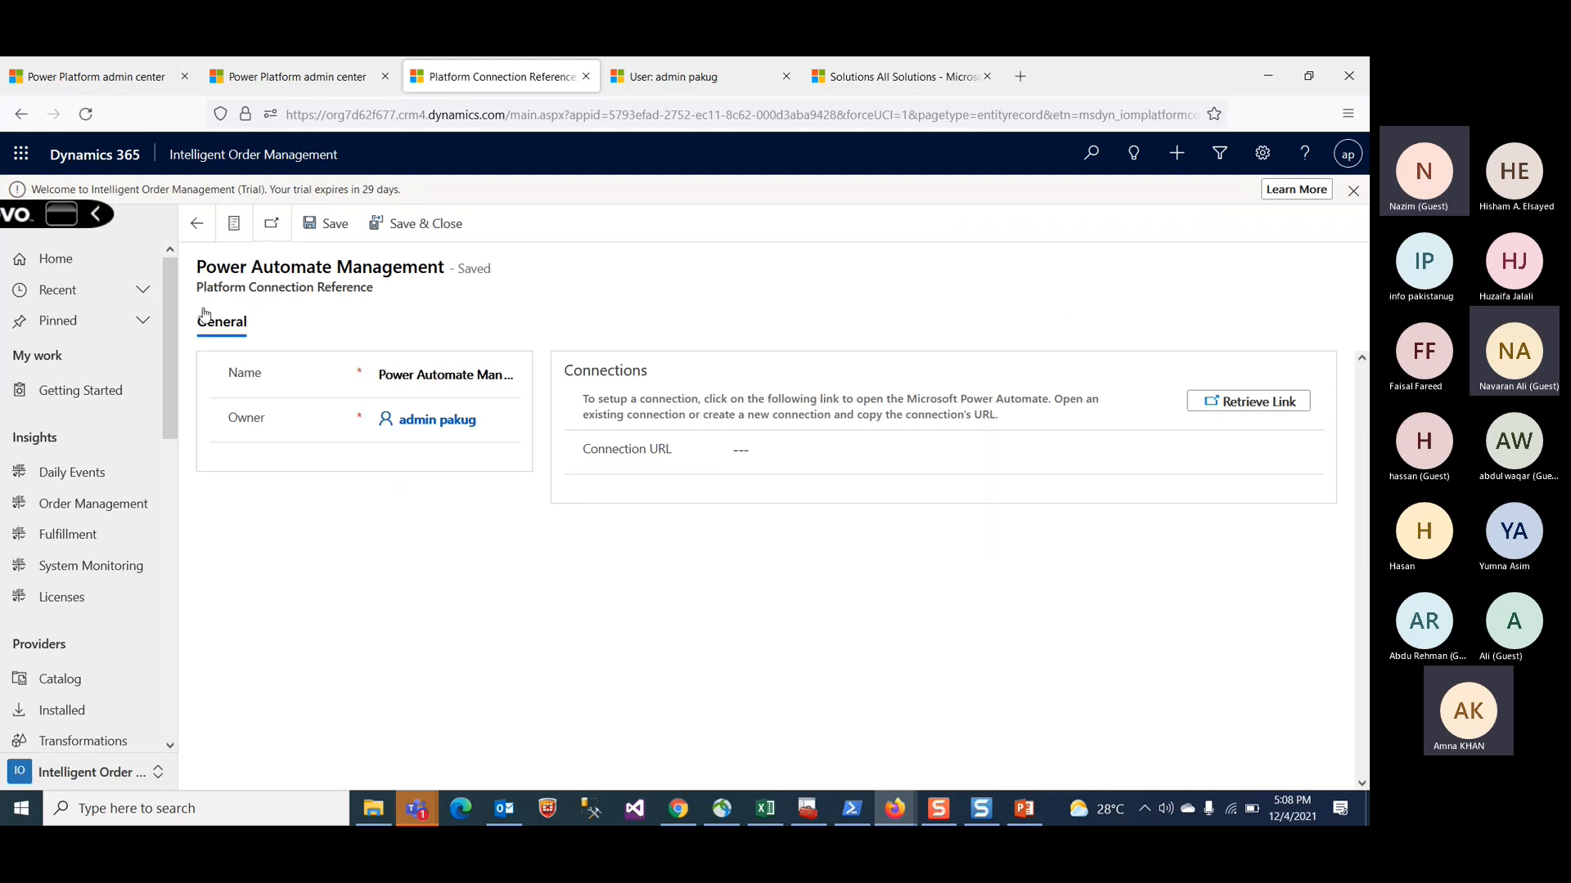
left_click(196, 224)
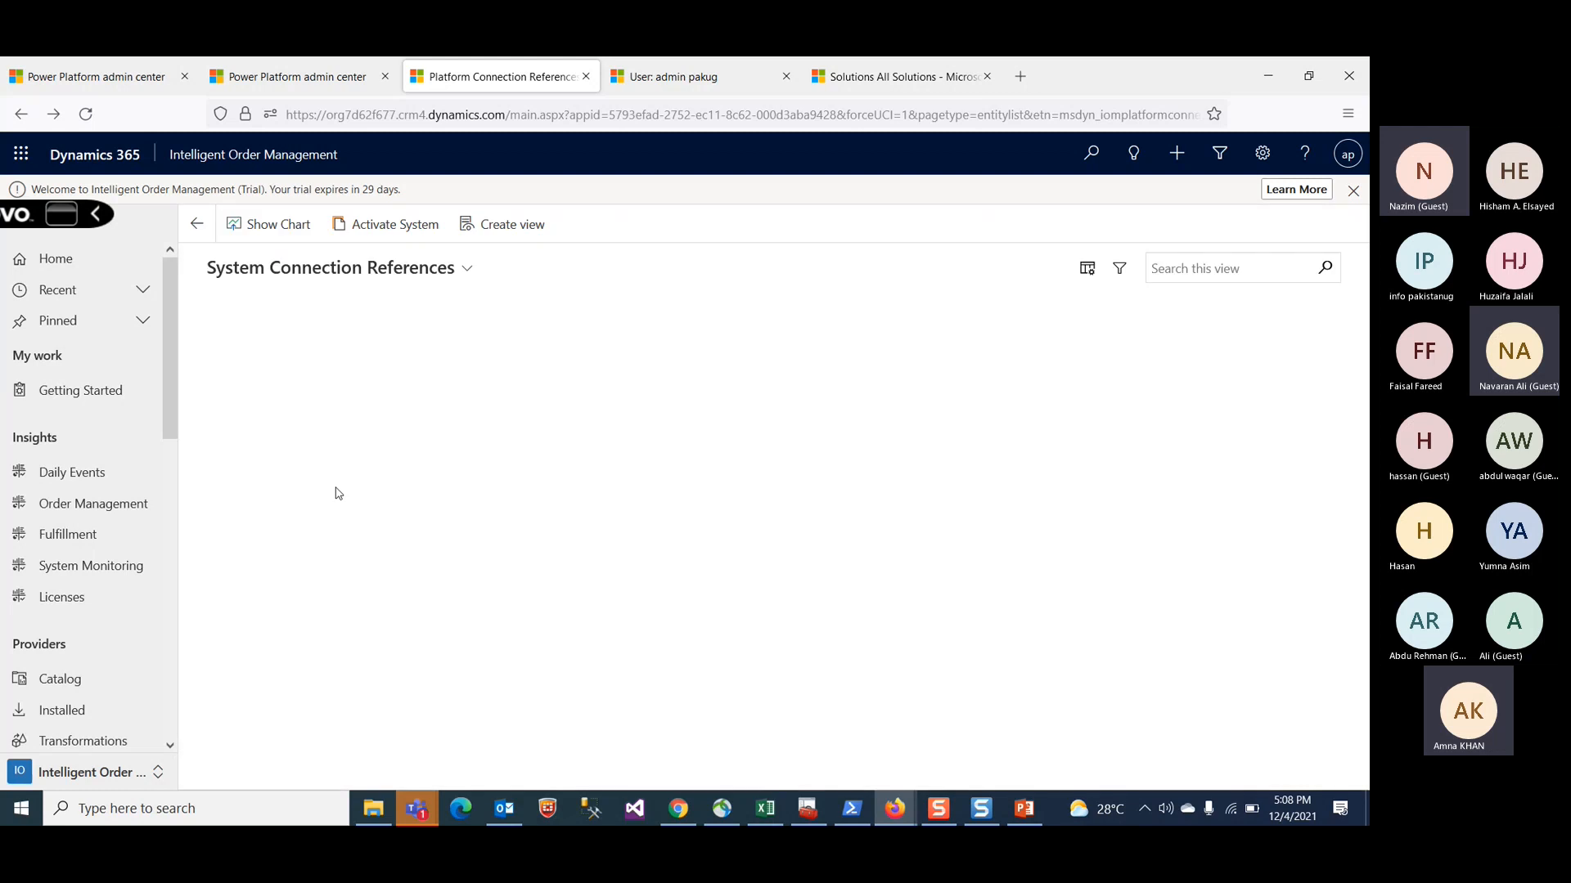
Step: Return to the Getting Started page and scroll through its setup tasks
left_click(196, 223)
scroll(630, 602, "down", 5)
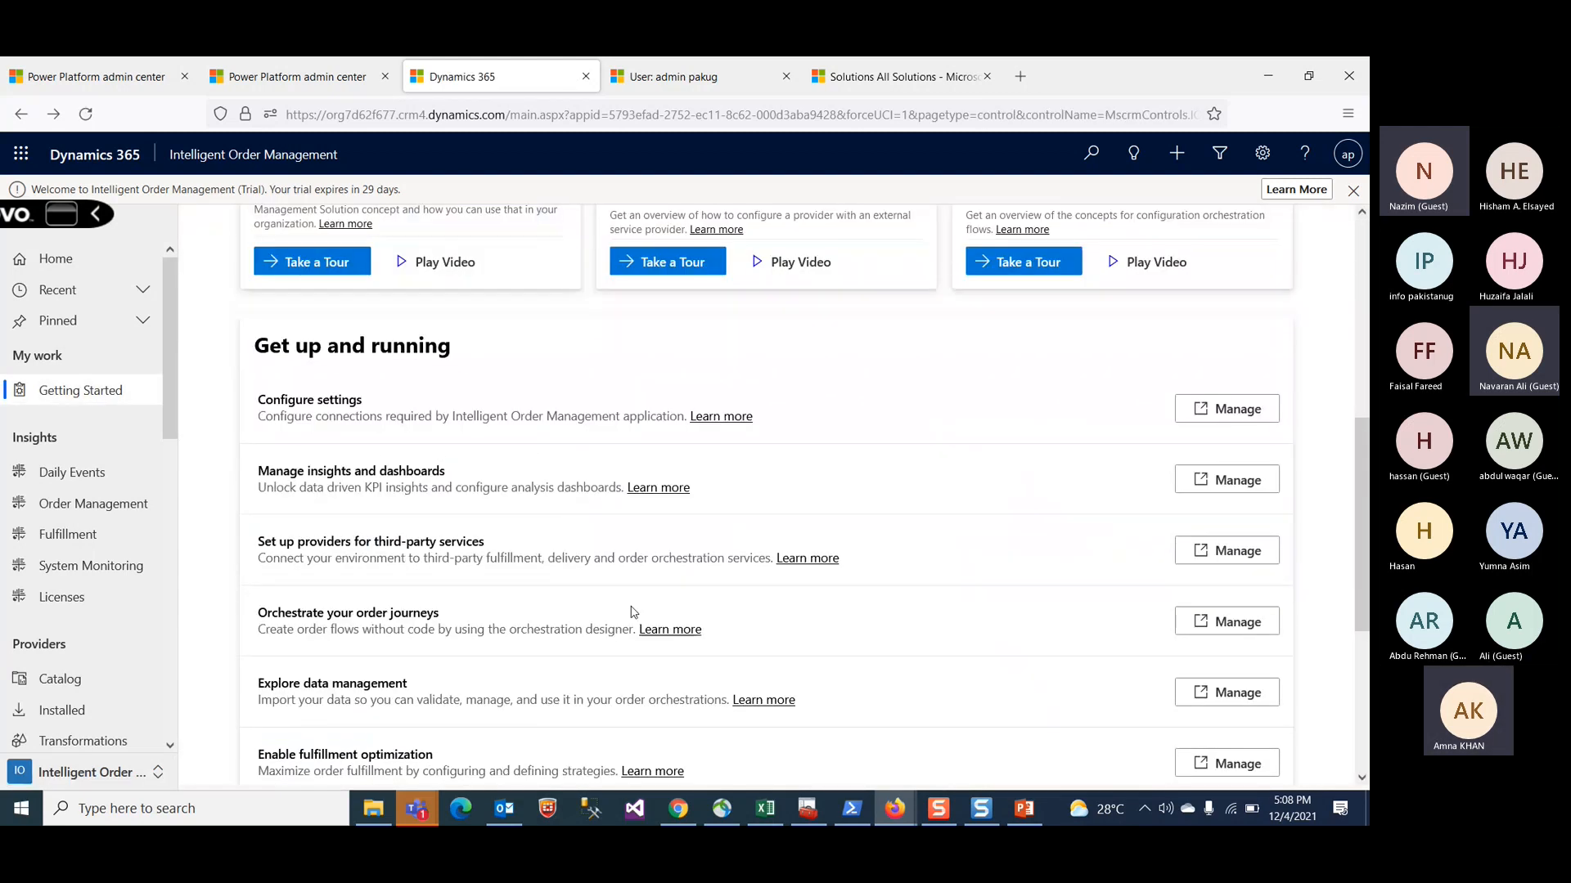
scroll(630, 612, "down", 4)
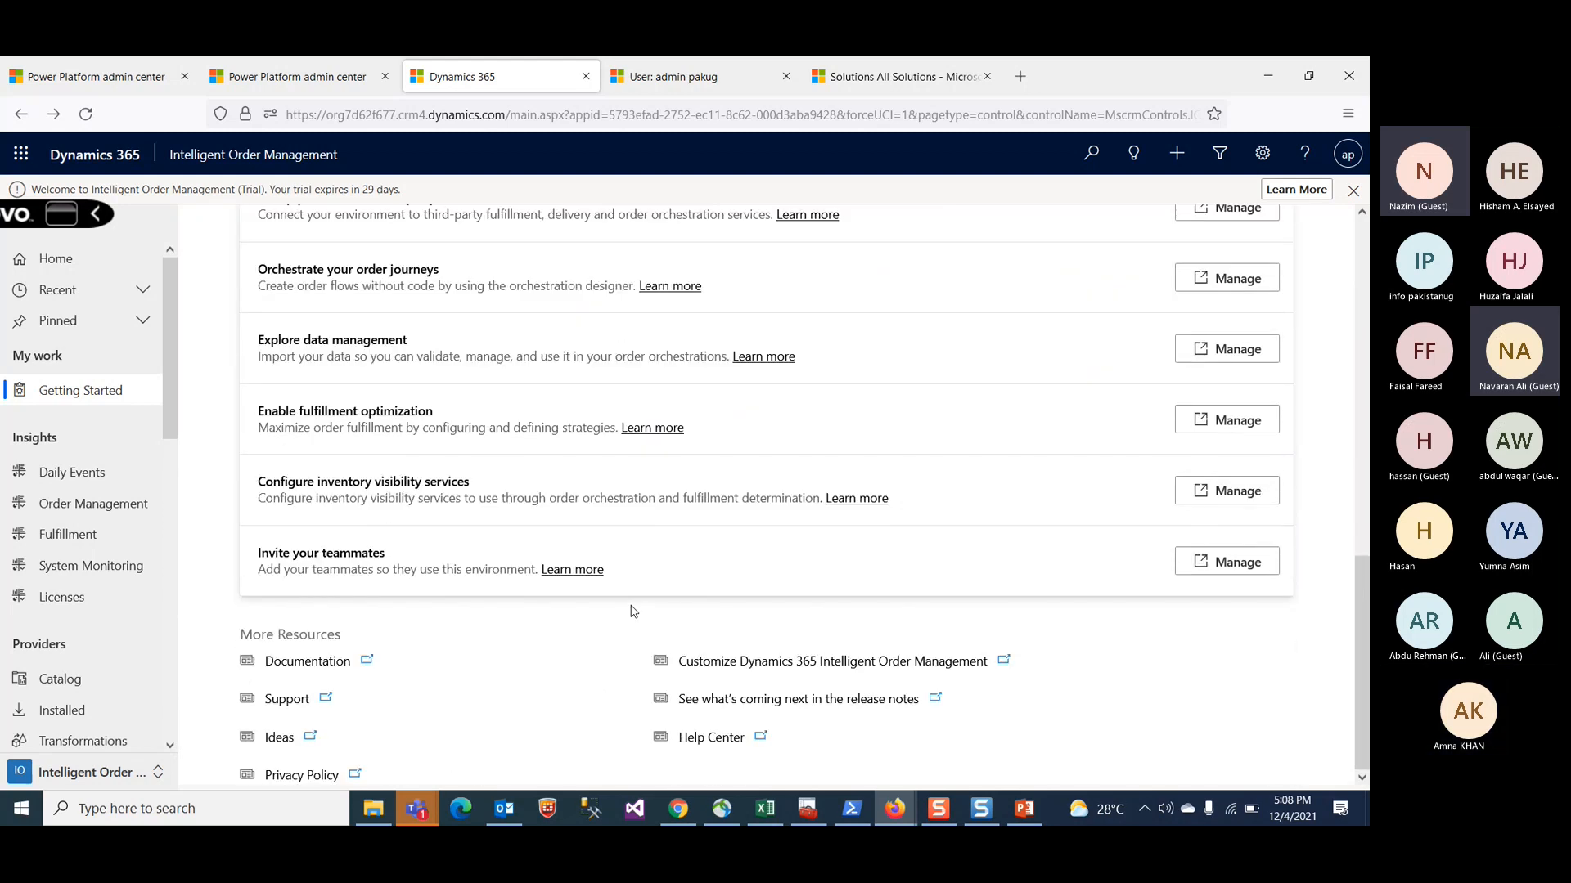
Step: Open Administration from the Solutions tab's settings menu, open System Settings, and return to the Administration tab
left_click(890, 65)
left_click(275, 155)
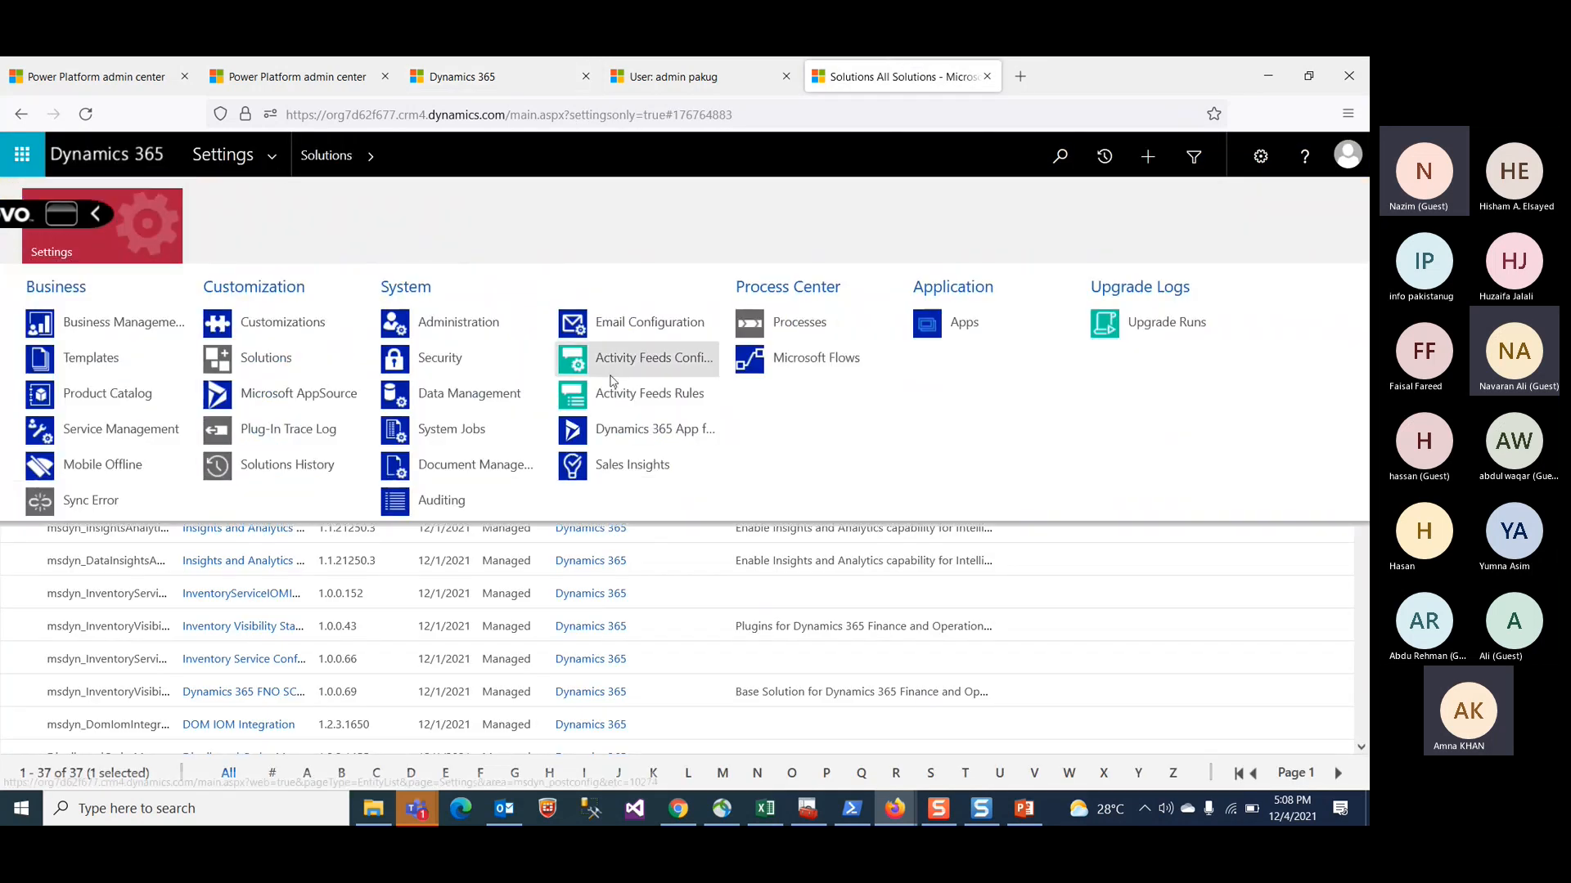
left_click(488, 322)
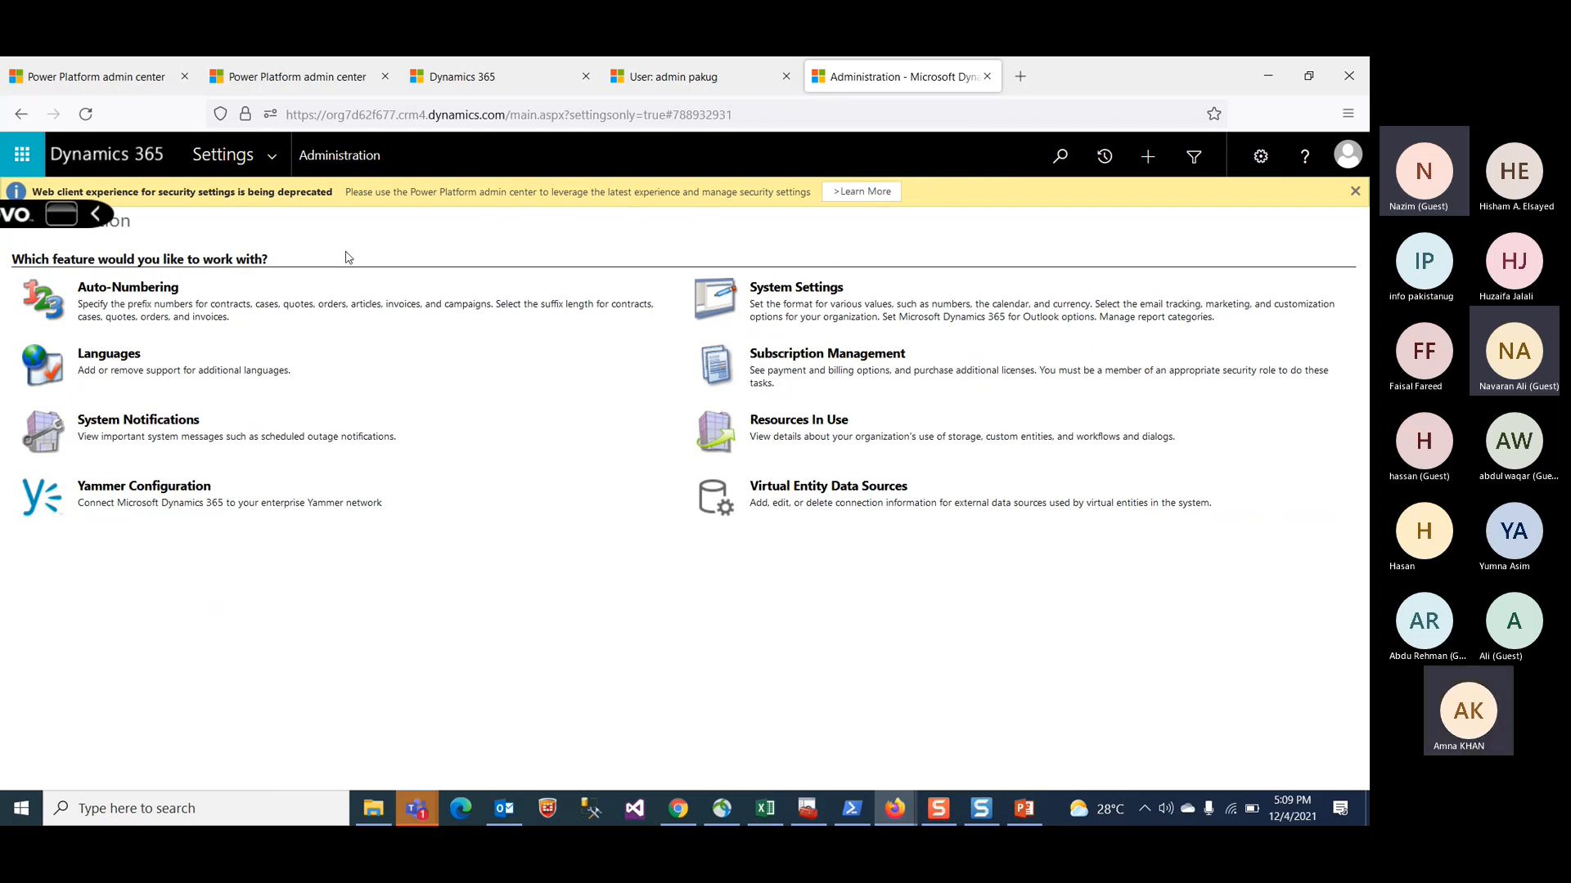
left_click(798, 288)
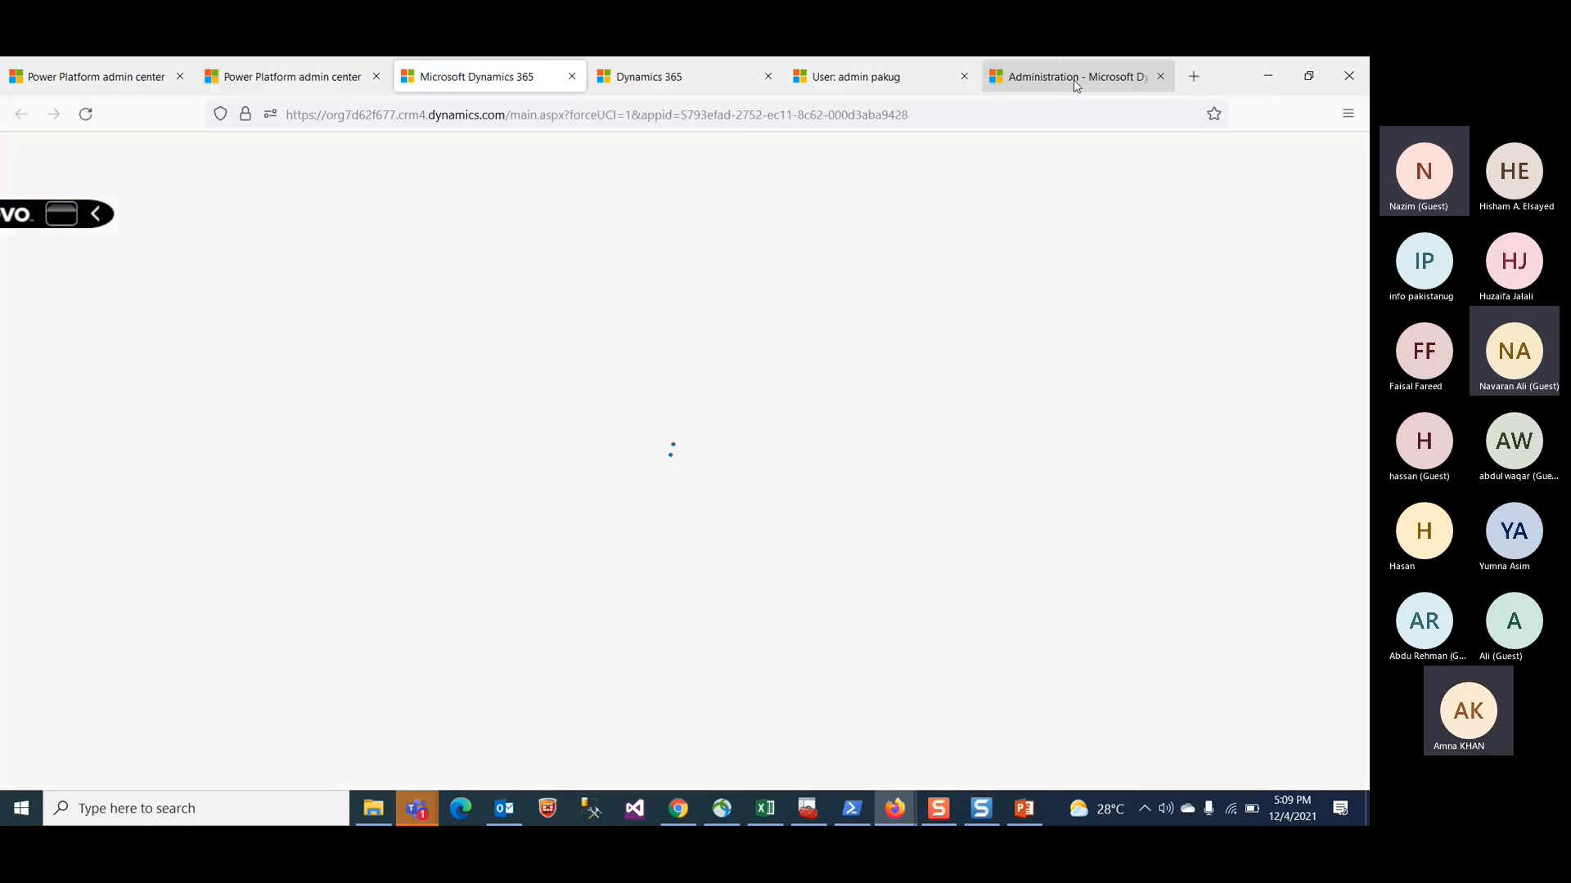
left_click(1074, 80)
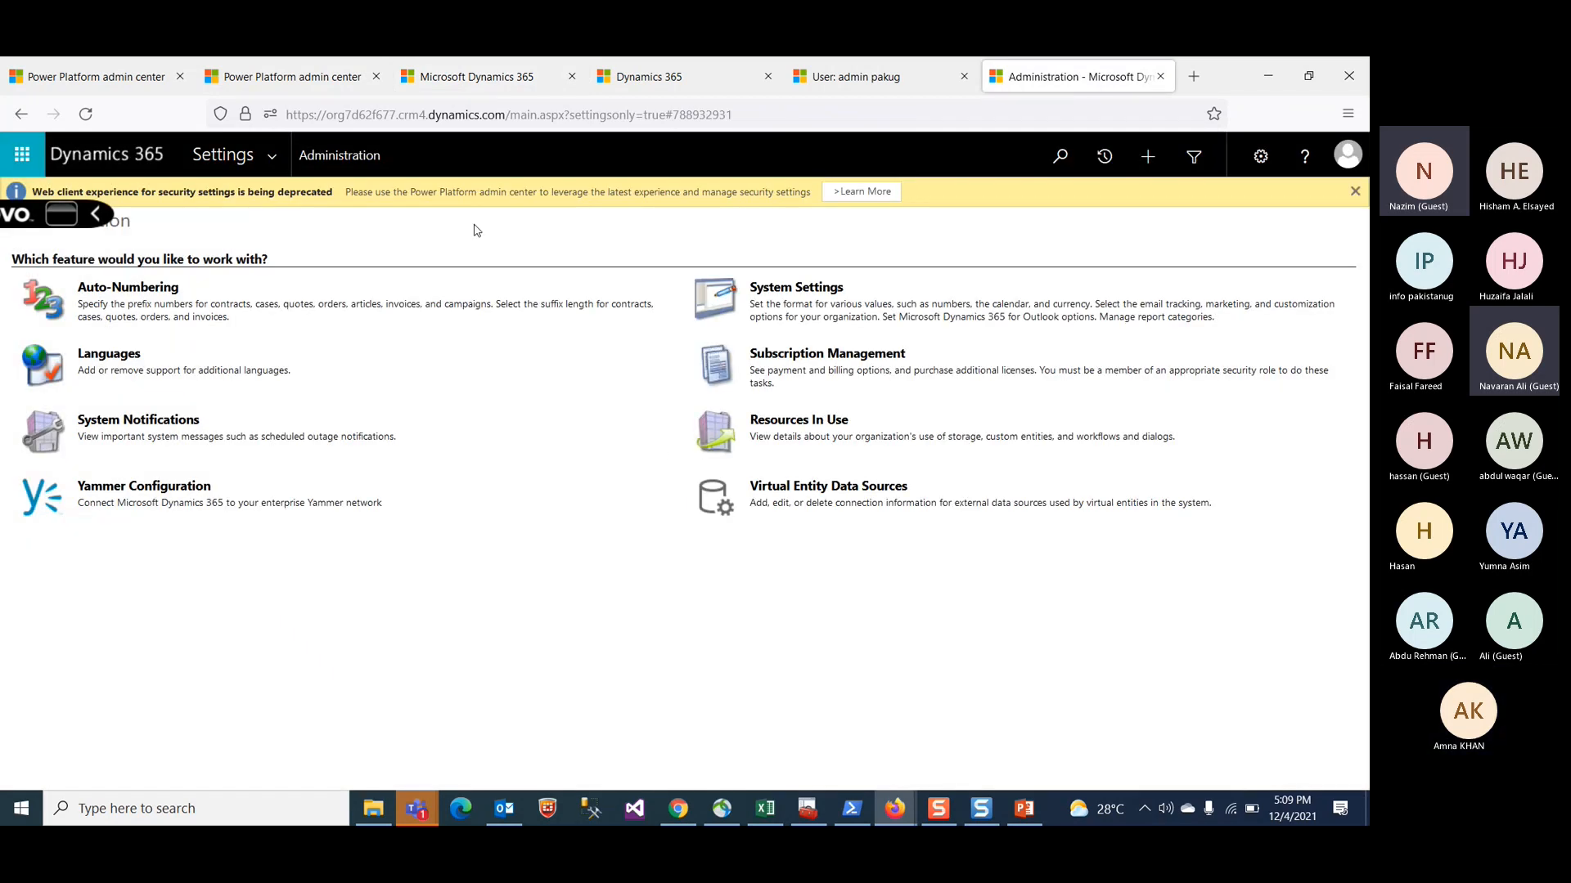
Step: Open Data Management from the settings menu
left_click(272, 157)
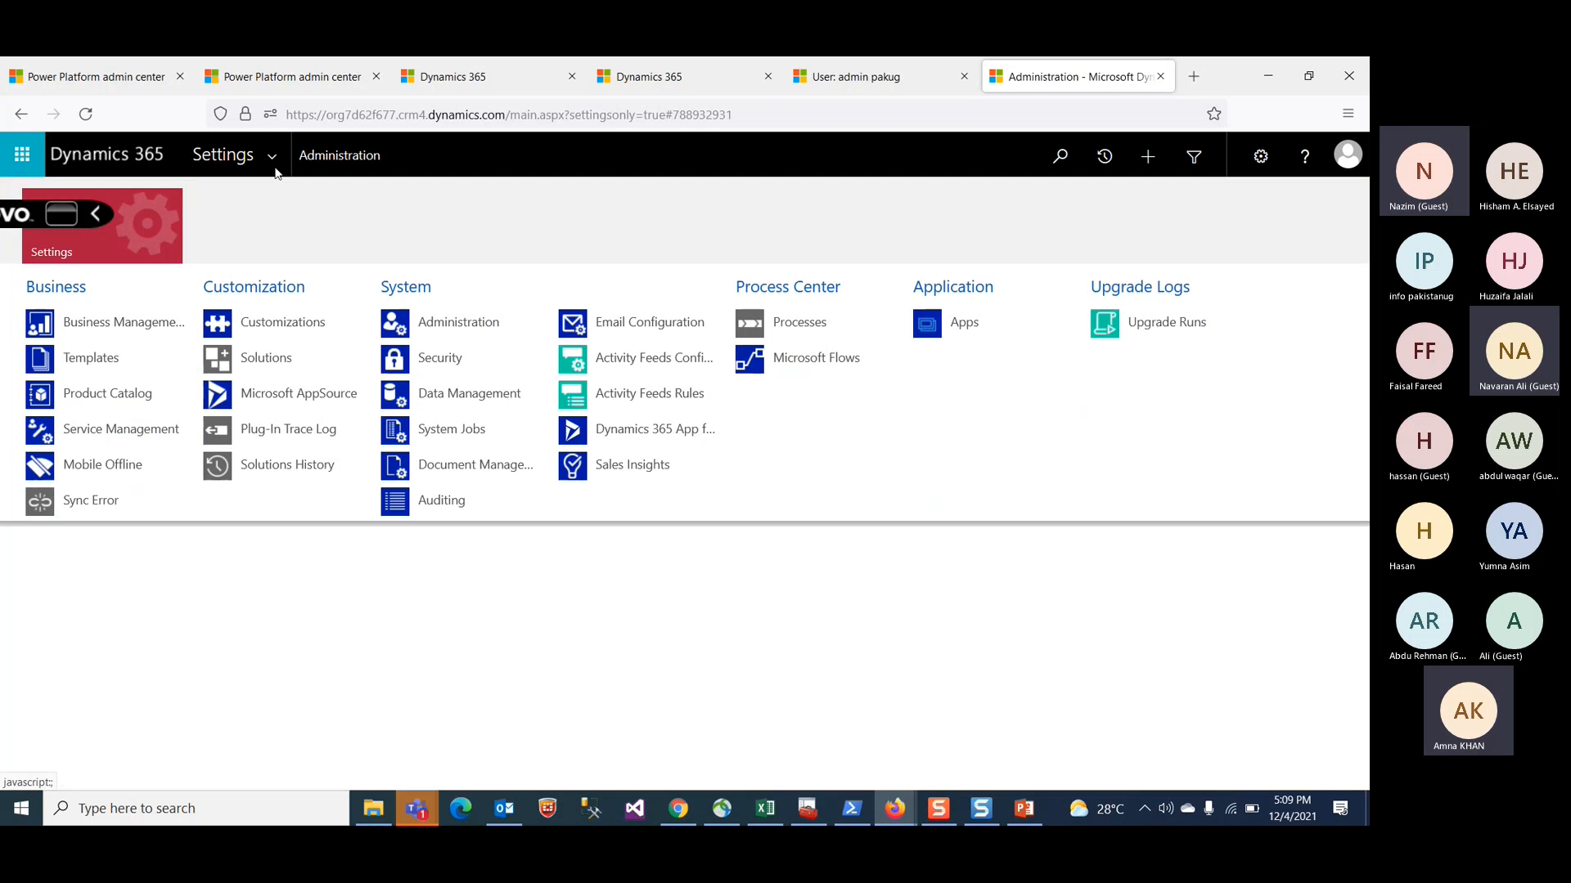
left_click(467, 395)
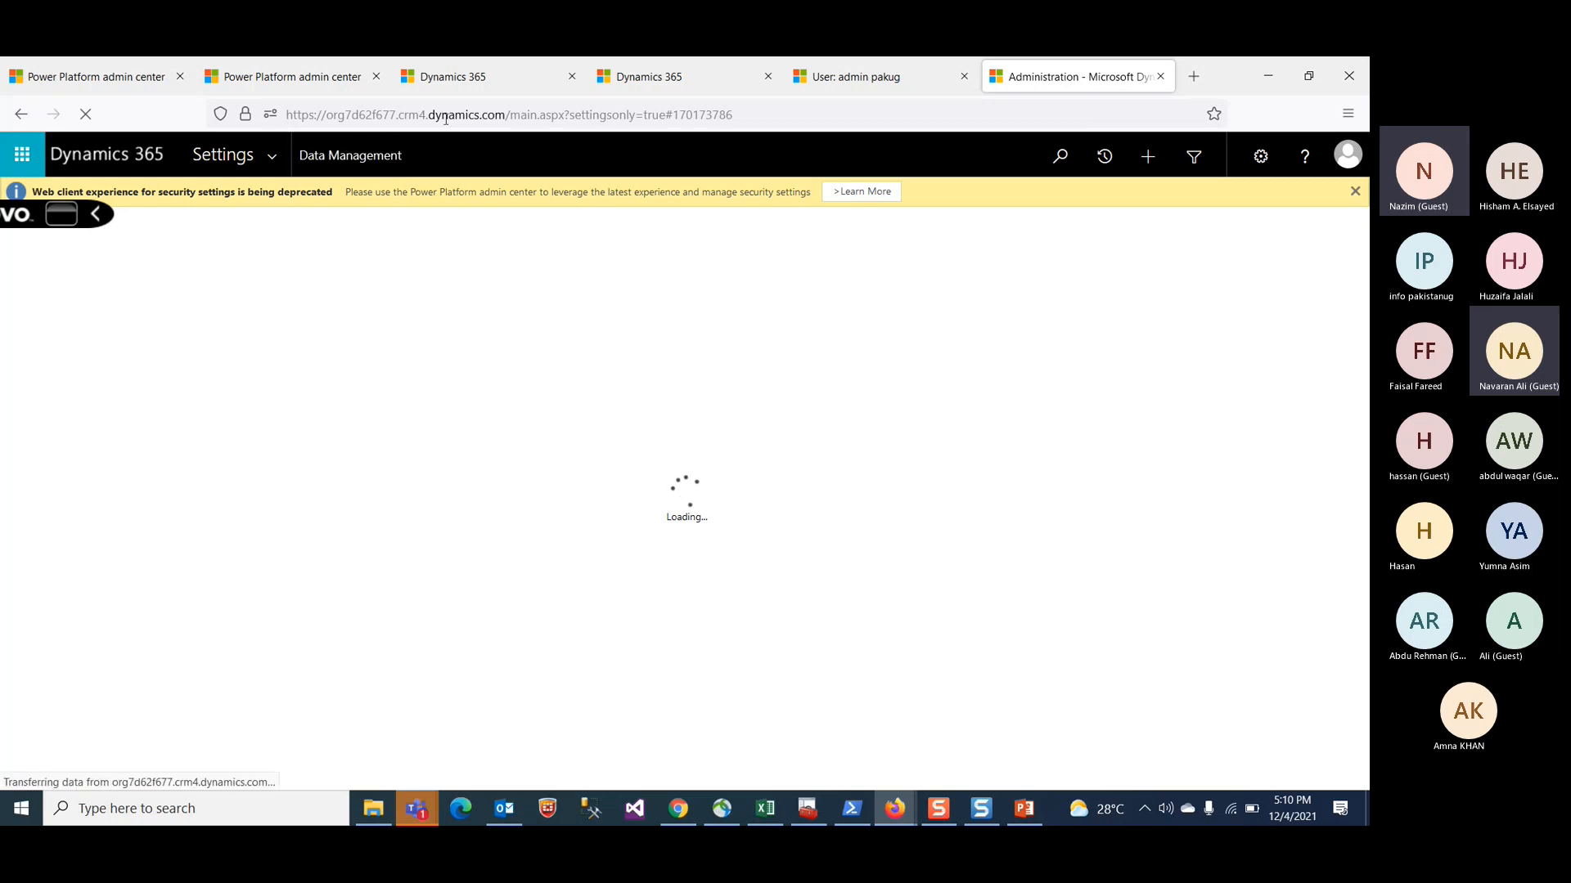
left_click(908, 114)
left_click(672, 740)
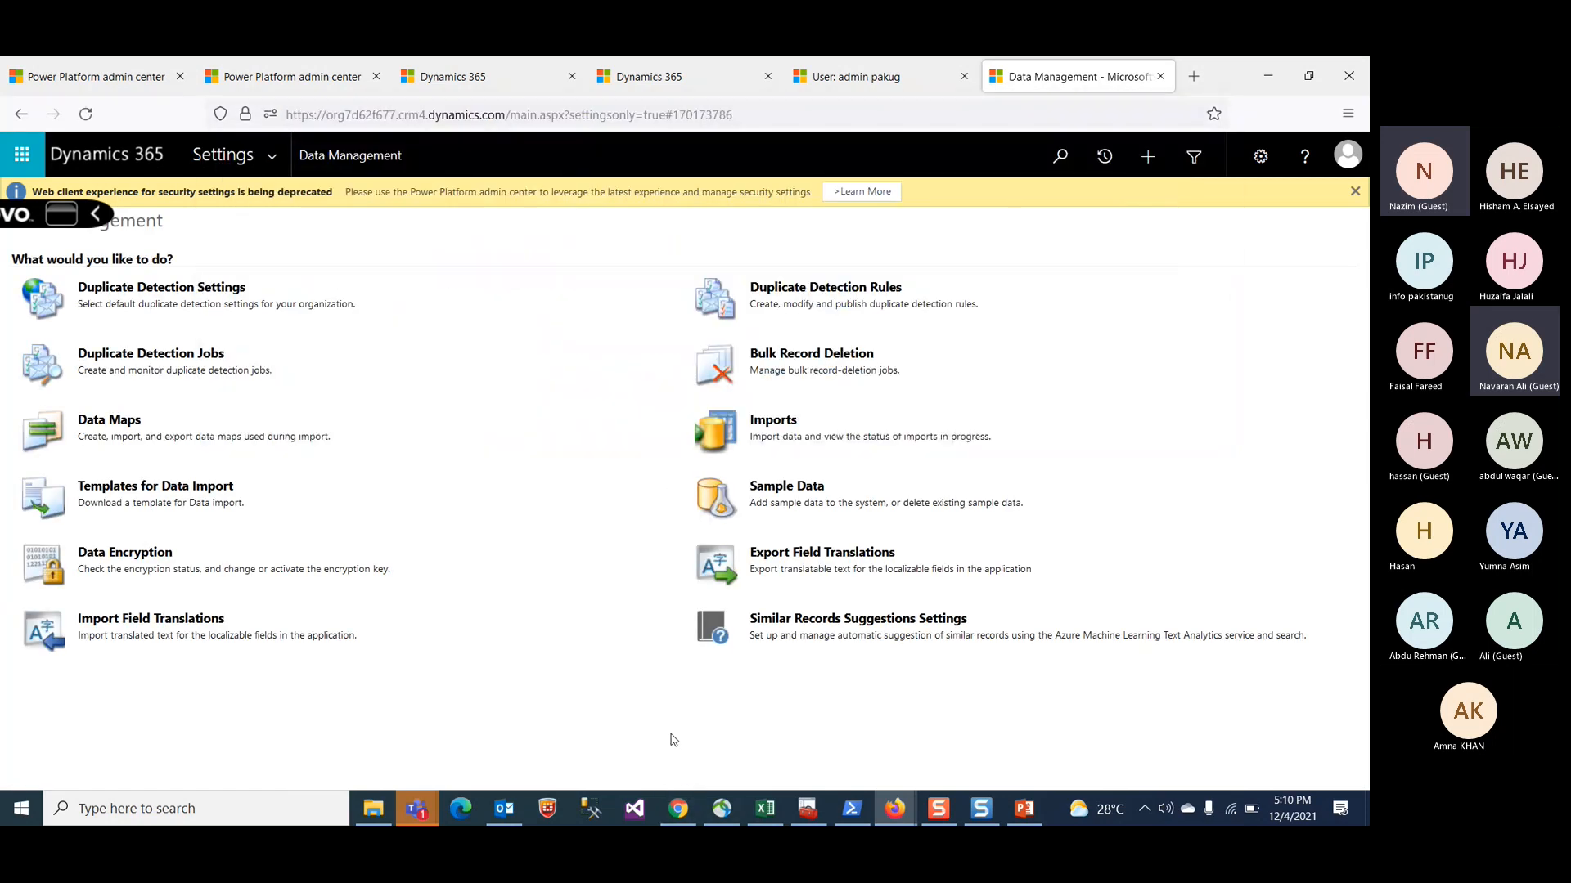
Step: Open Sample Data and install the sample data
left_click(793, 486)
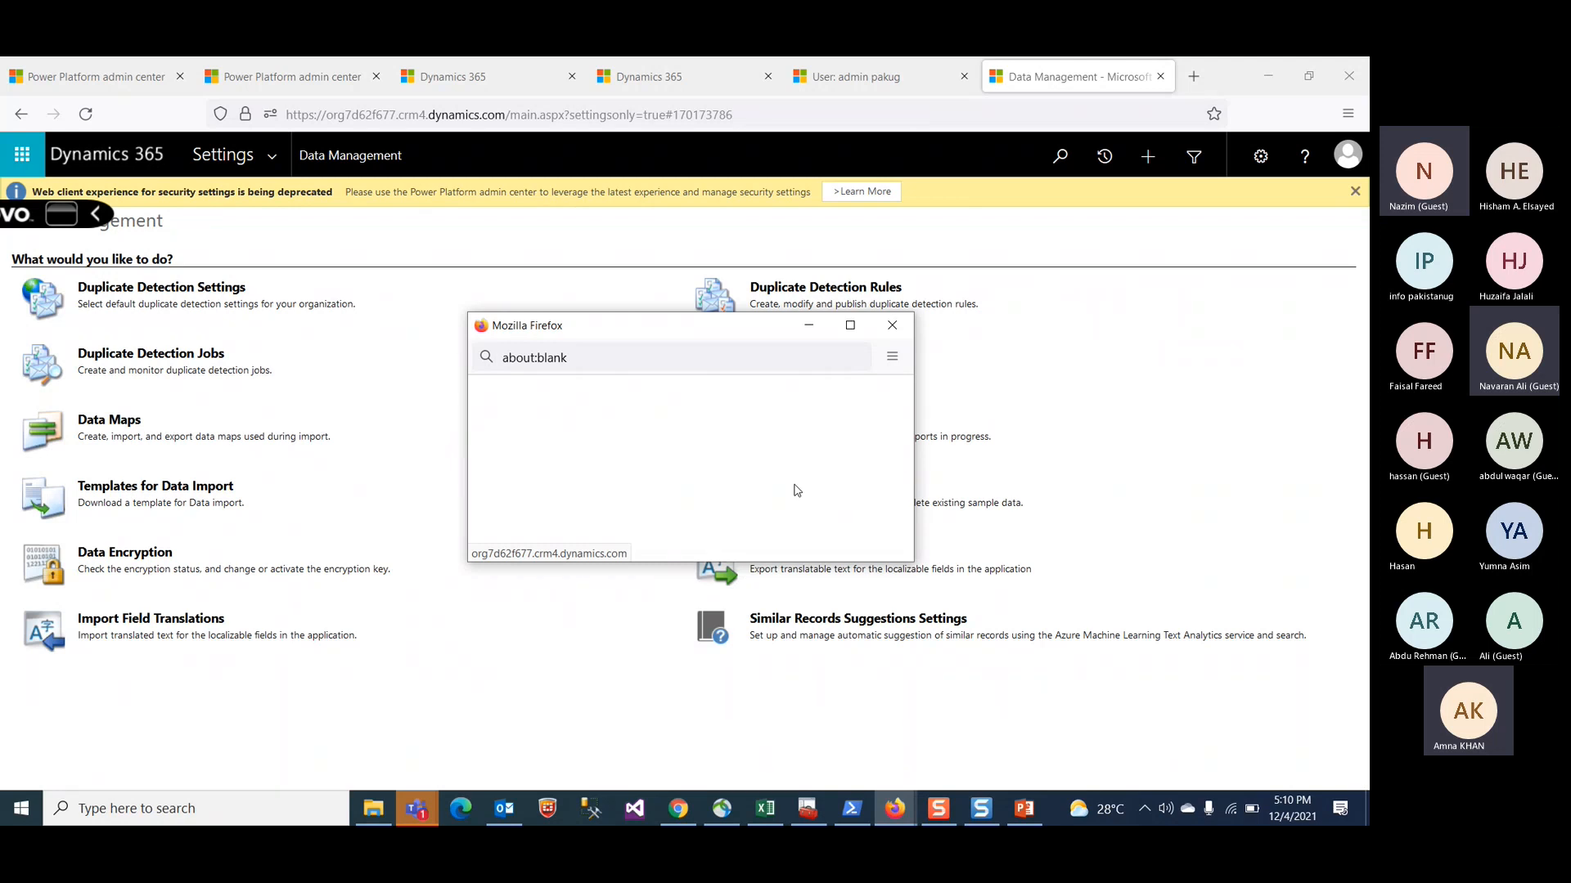
left_click(762, 542)
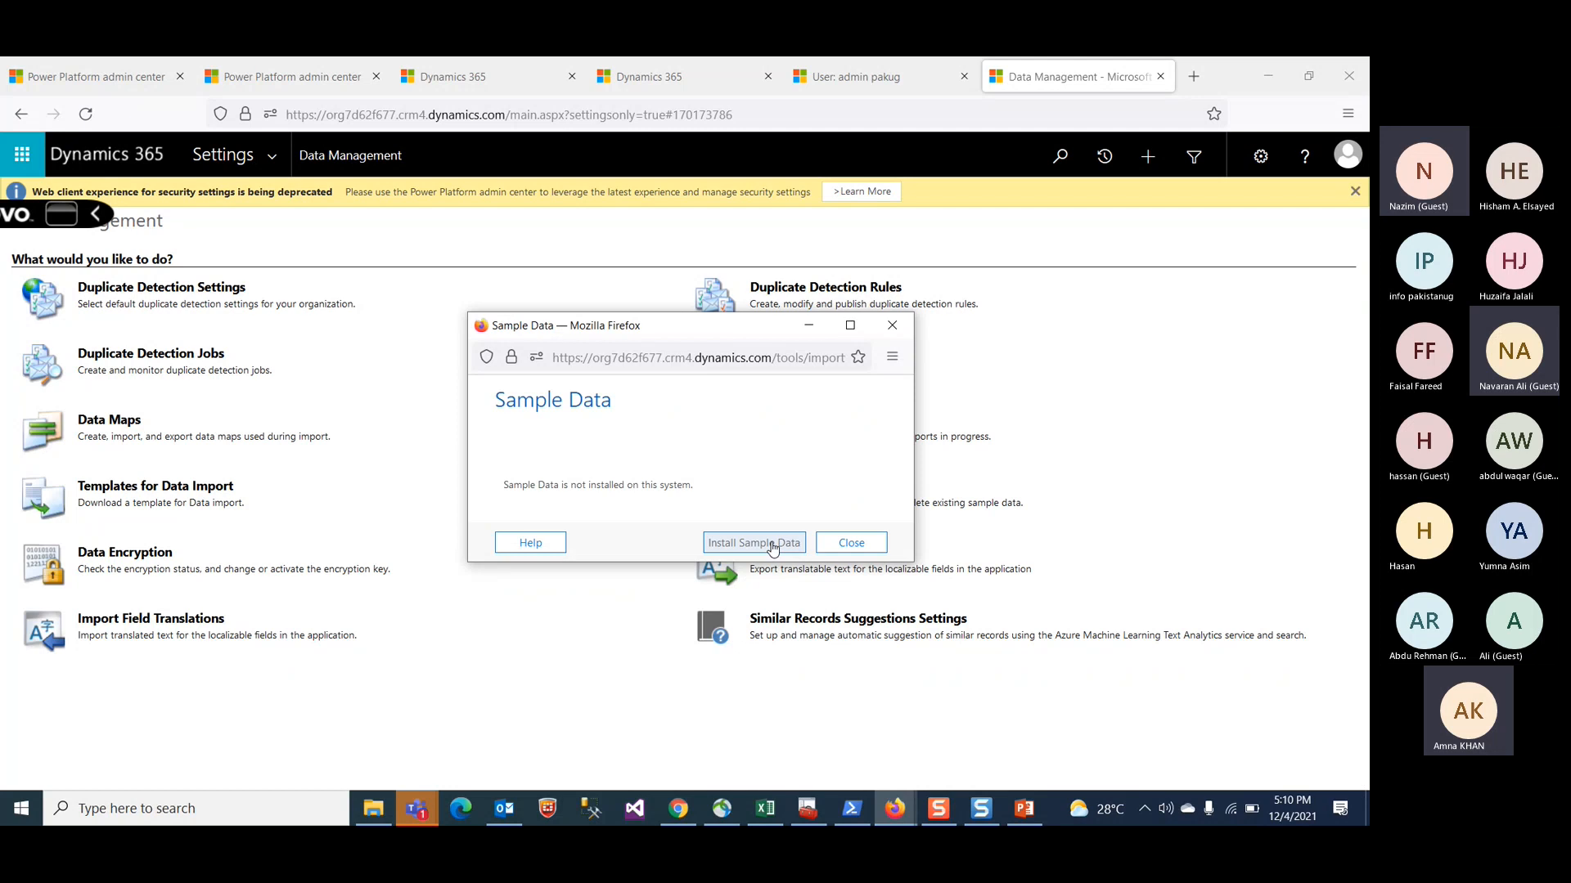
left_click(773, 548)
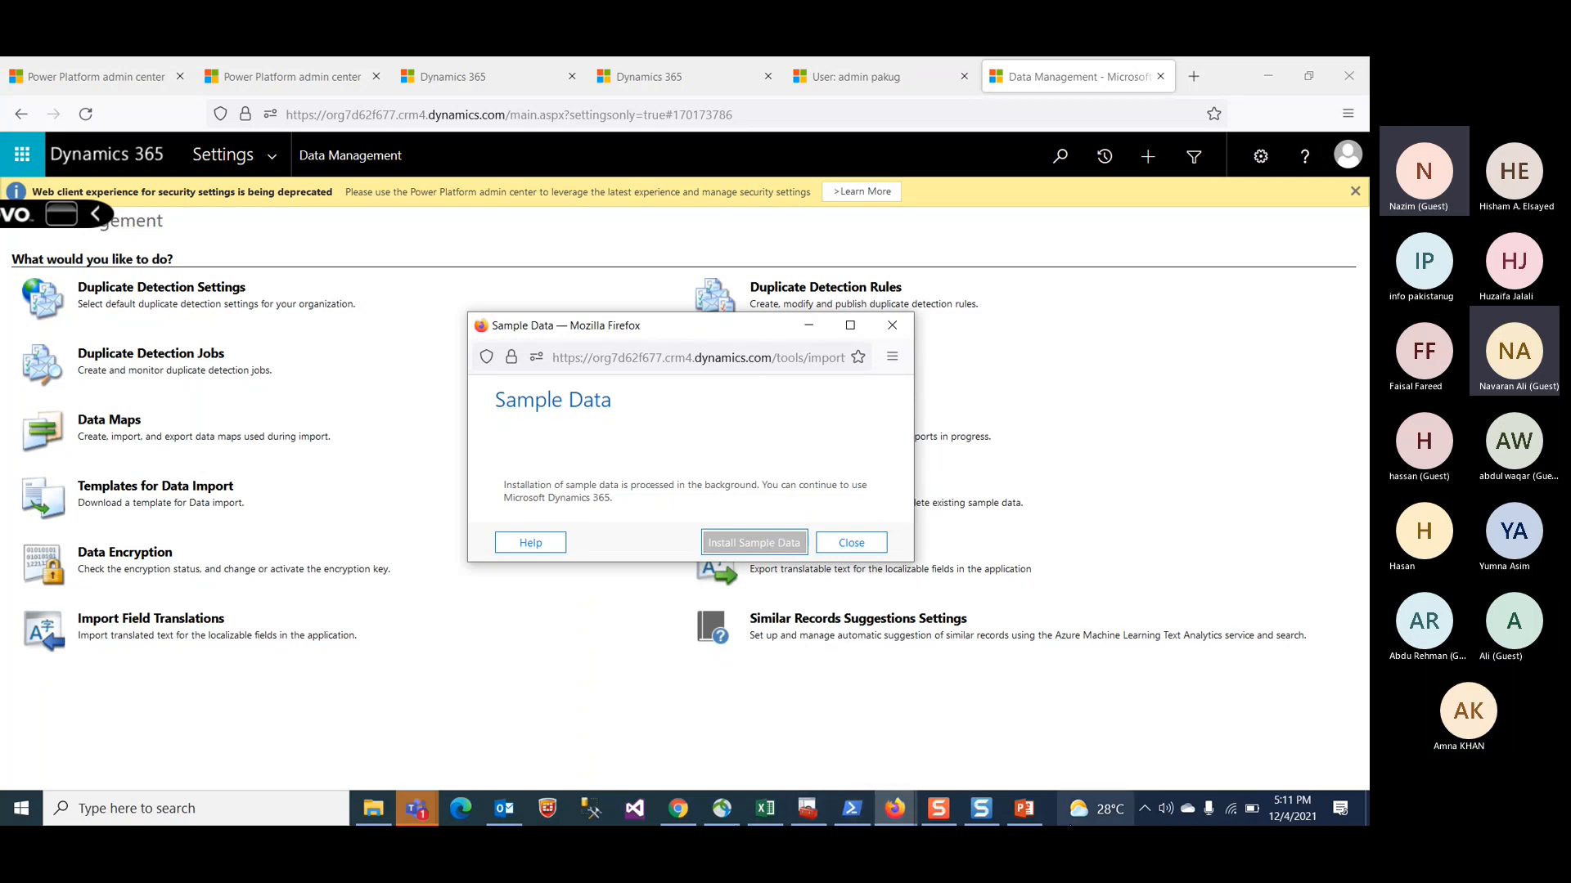
Step: Switch to the PowerPoint deck, advance to the D365 Customer Engagement Search Capacities slide, and minimize it
left_click(1033, 810)
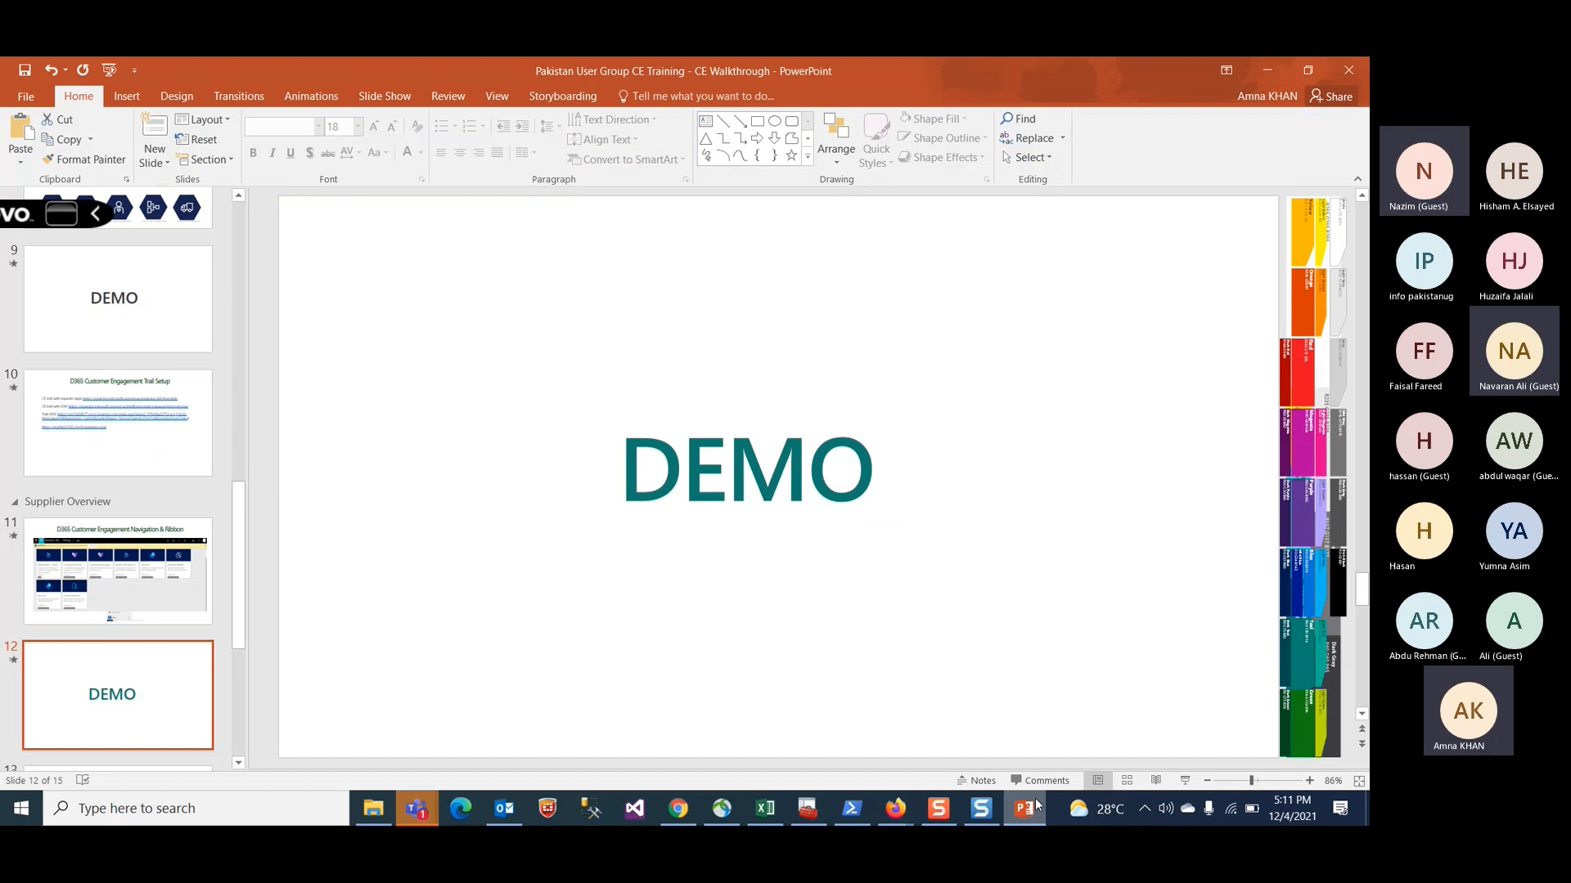
scroll(123, 573, "down", 2)
left_click(154, 660)
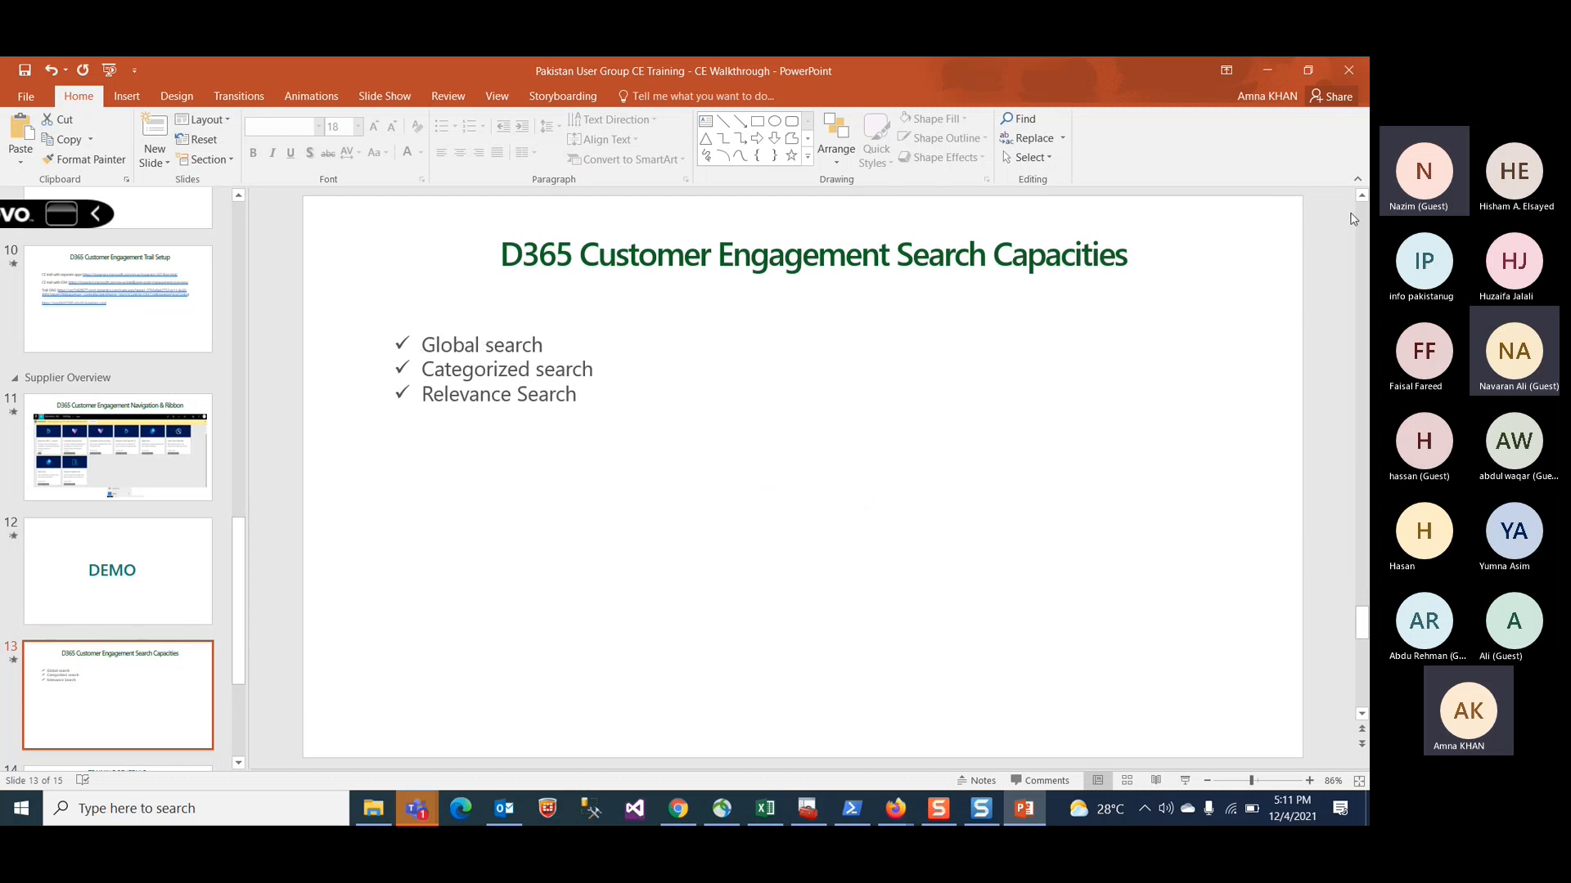
left_click(1269, 70)
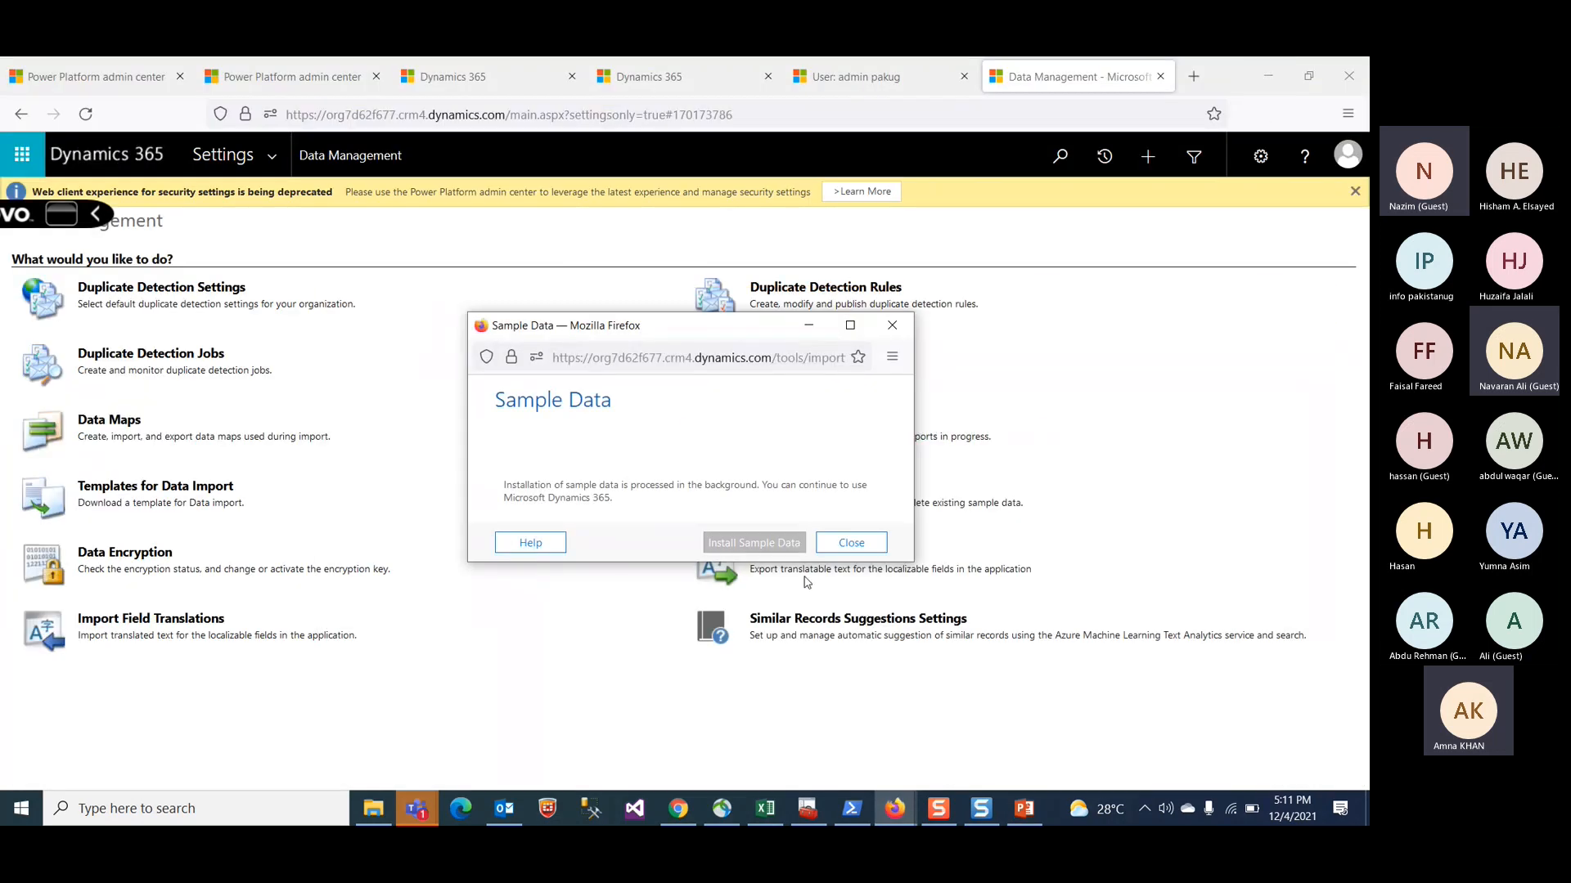
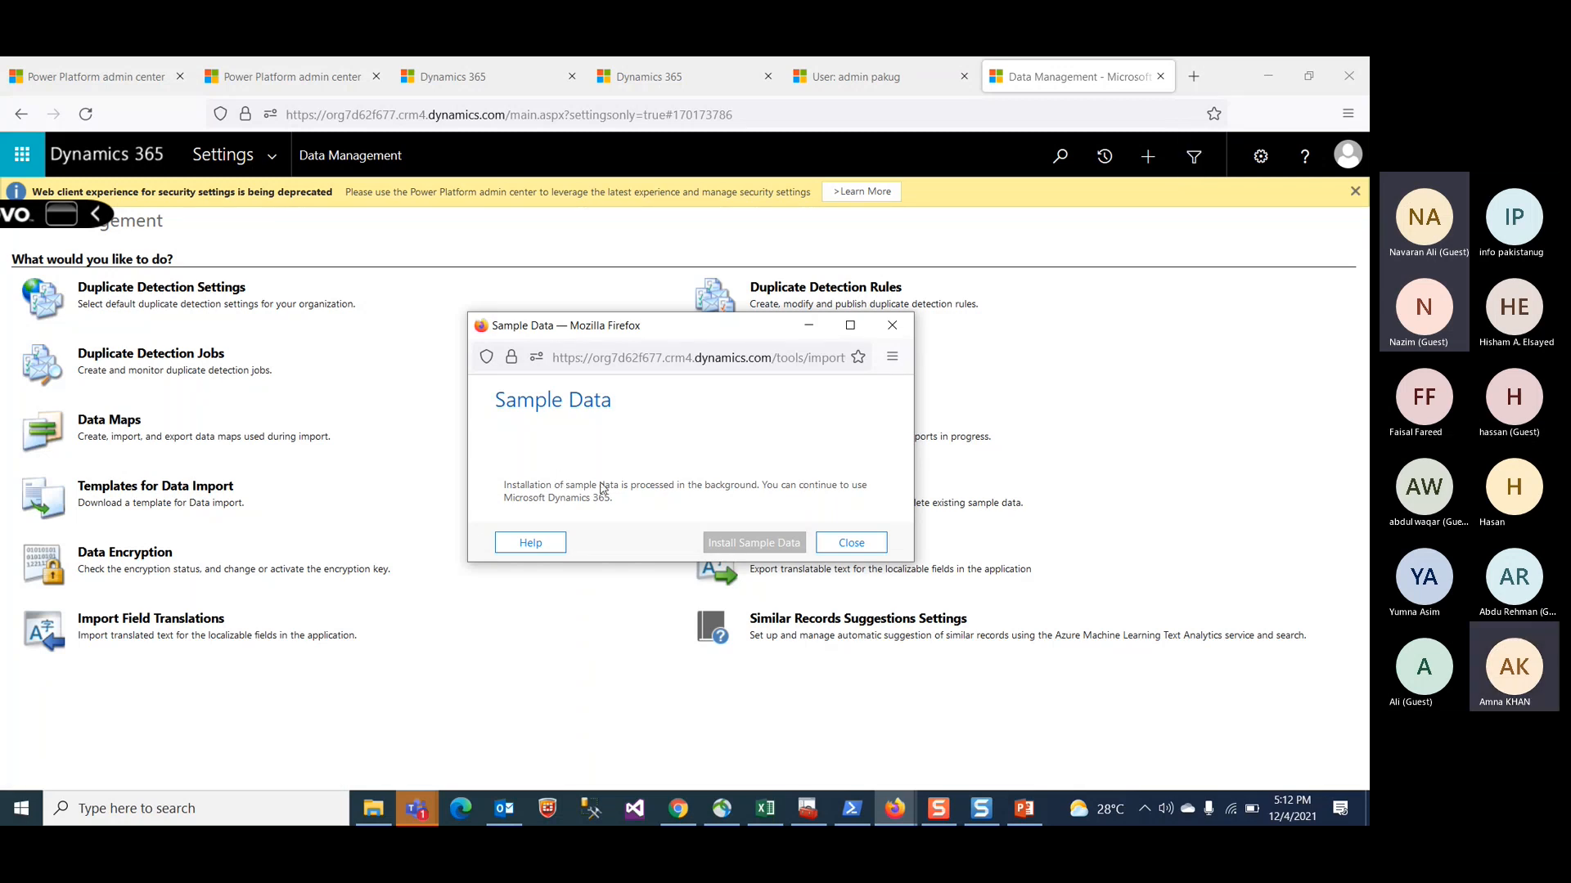
left_click(810, 327)
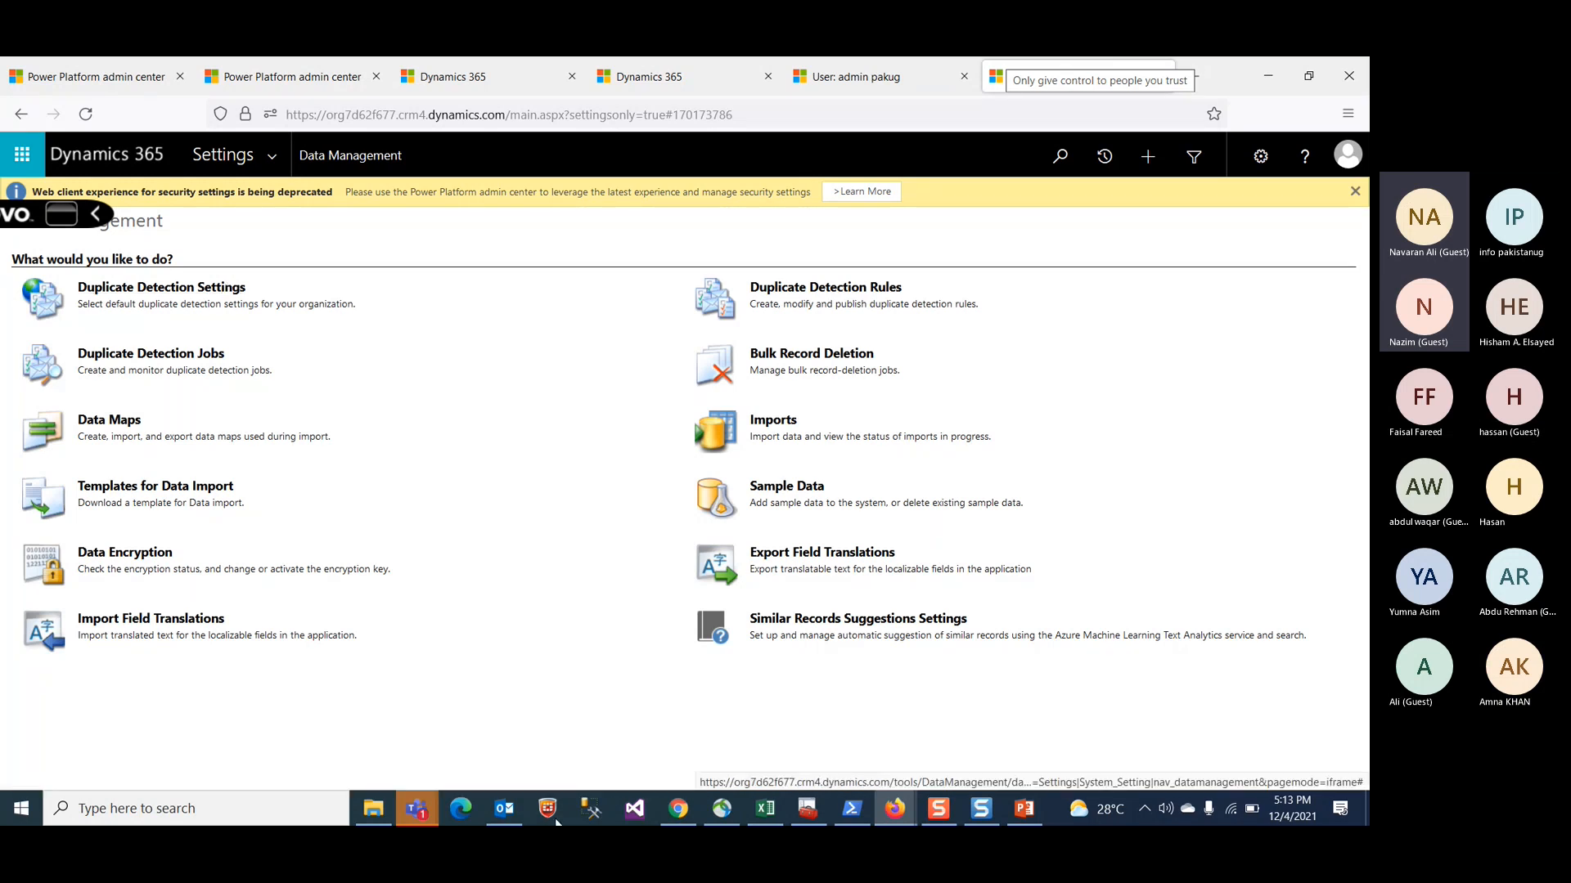
mouse_move(895, 808)
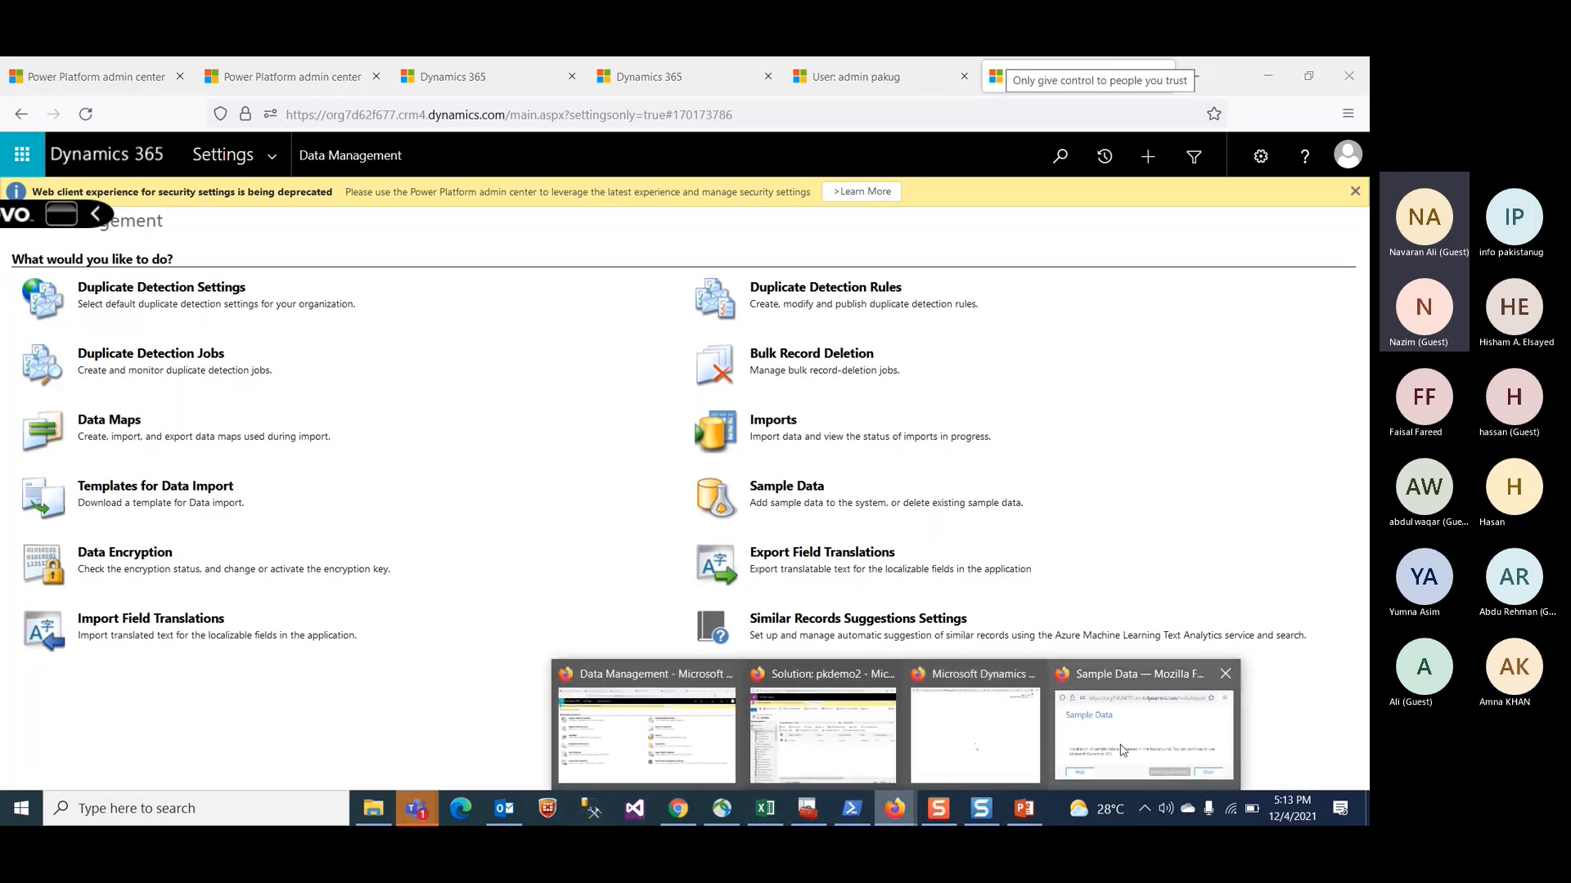
left_click(1123, 750)
right_click(895, 808)
left_click(895, 808)
left_click(936, 748)
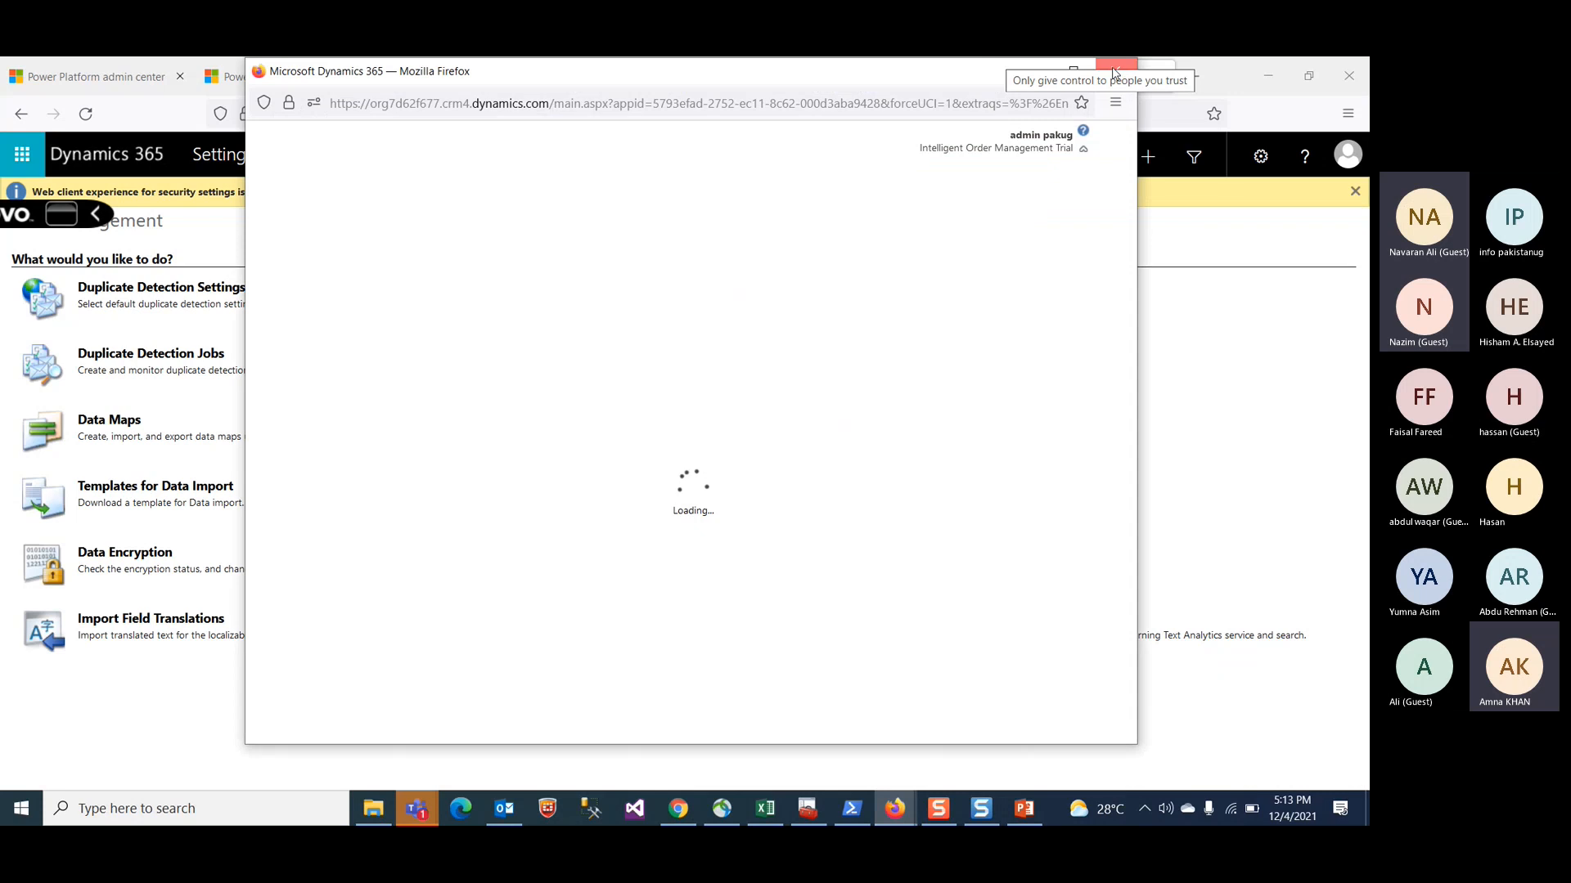
left_click(1112, 74)
Step: Open the Account entity's main Account form from the pkdemo2 solution's components
mouse_move(895, 808)
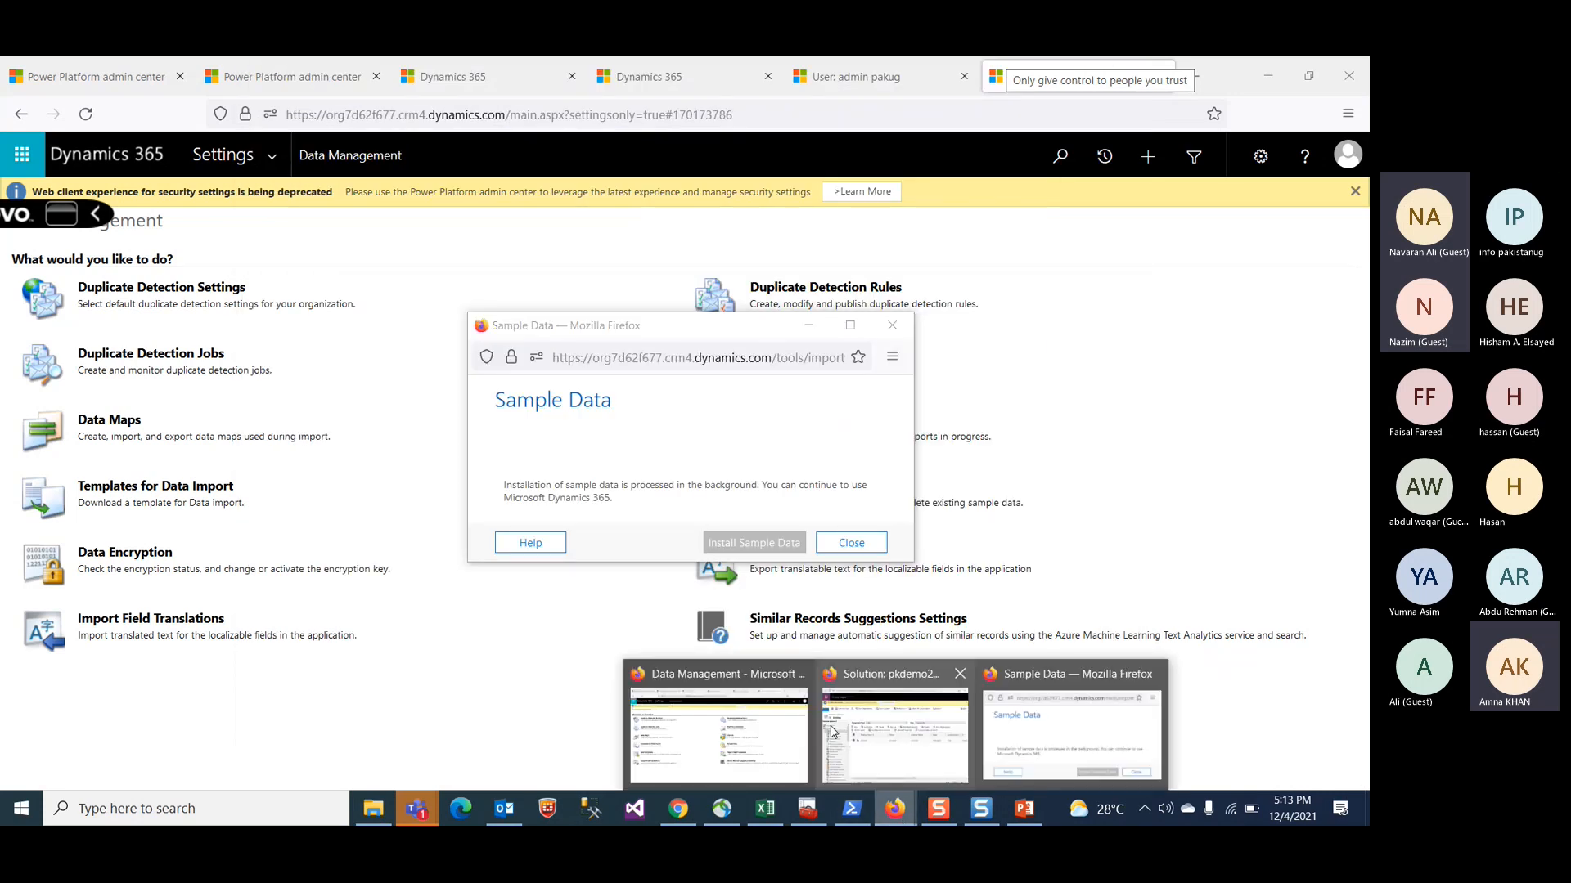
left_click(832, 730)
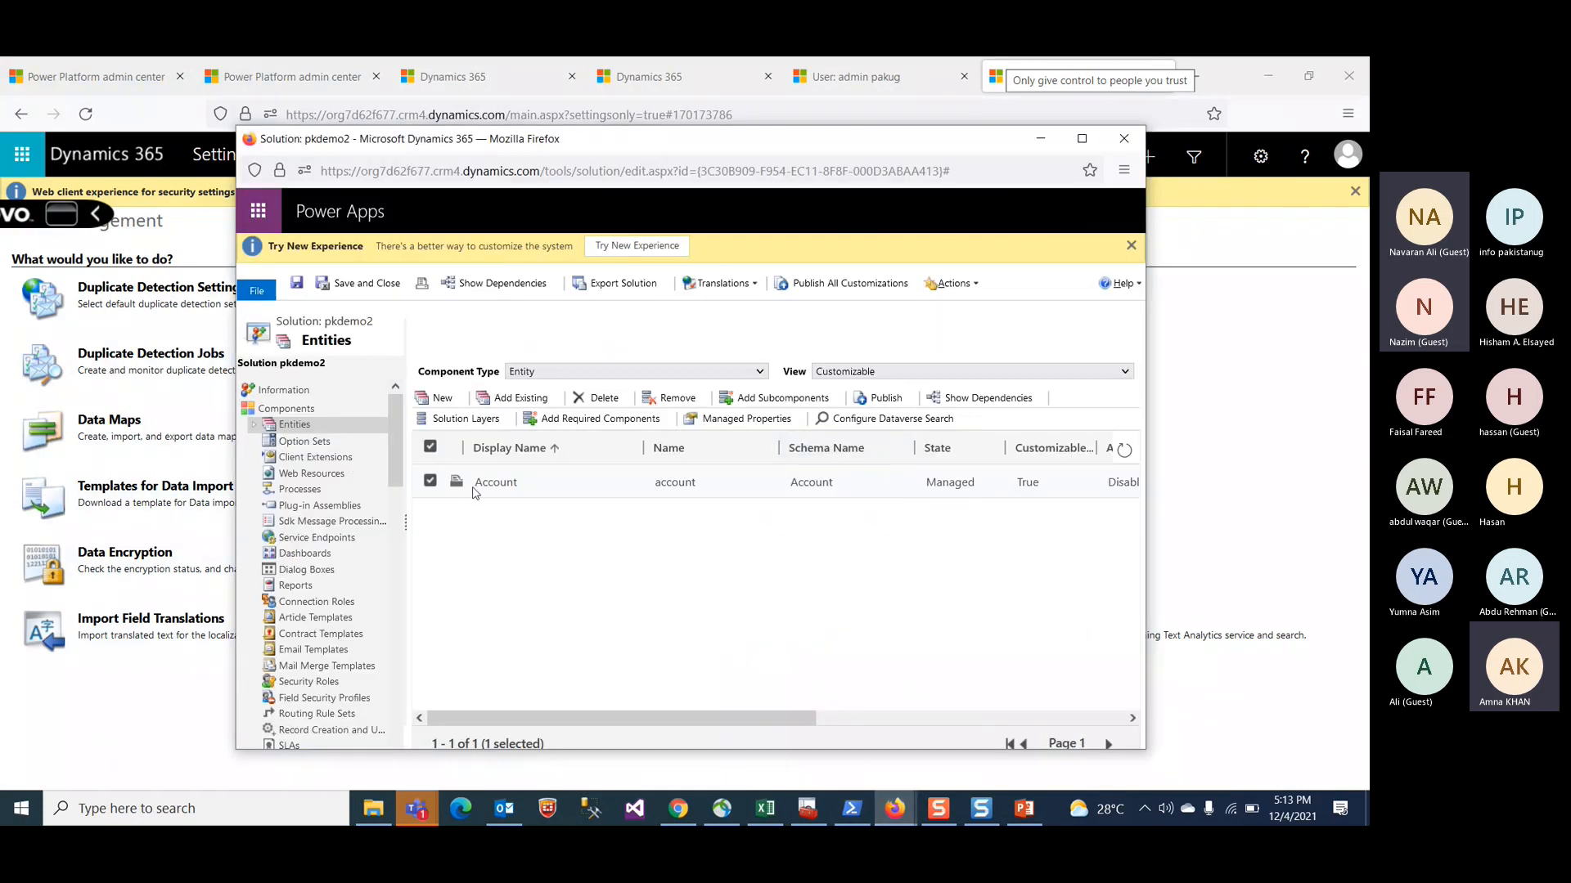
left_click(254, 425)
left_click(270, 441)
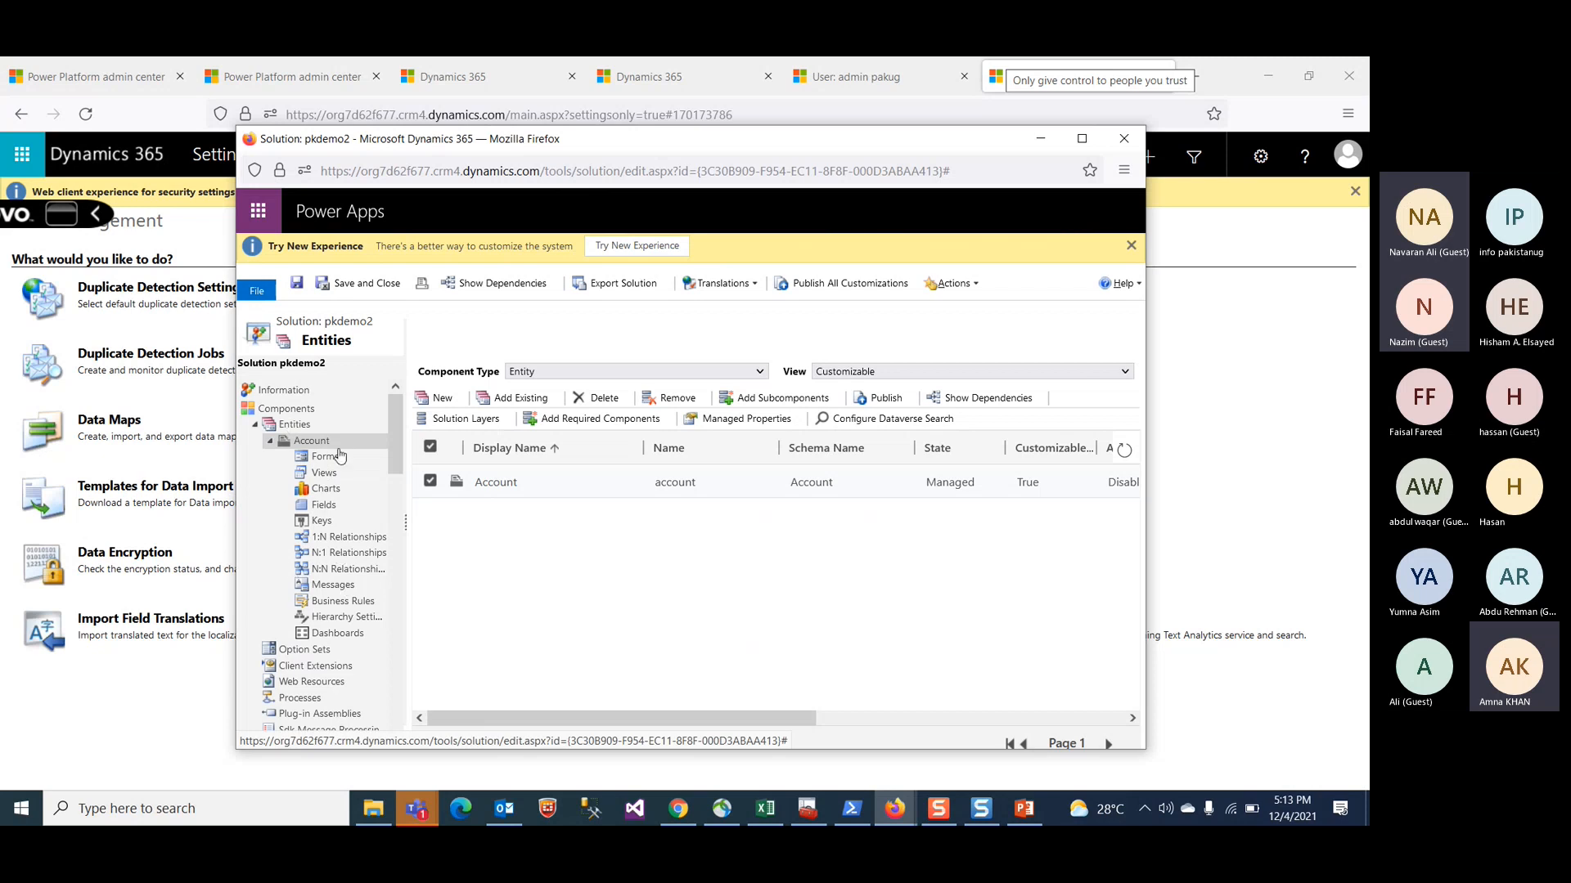
left_click(322, 458)
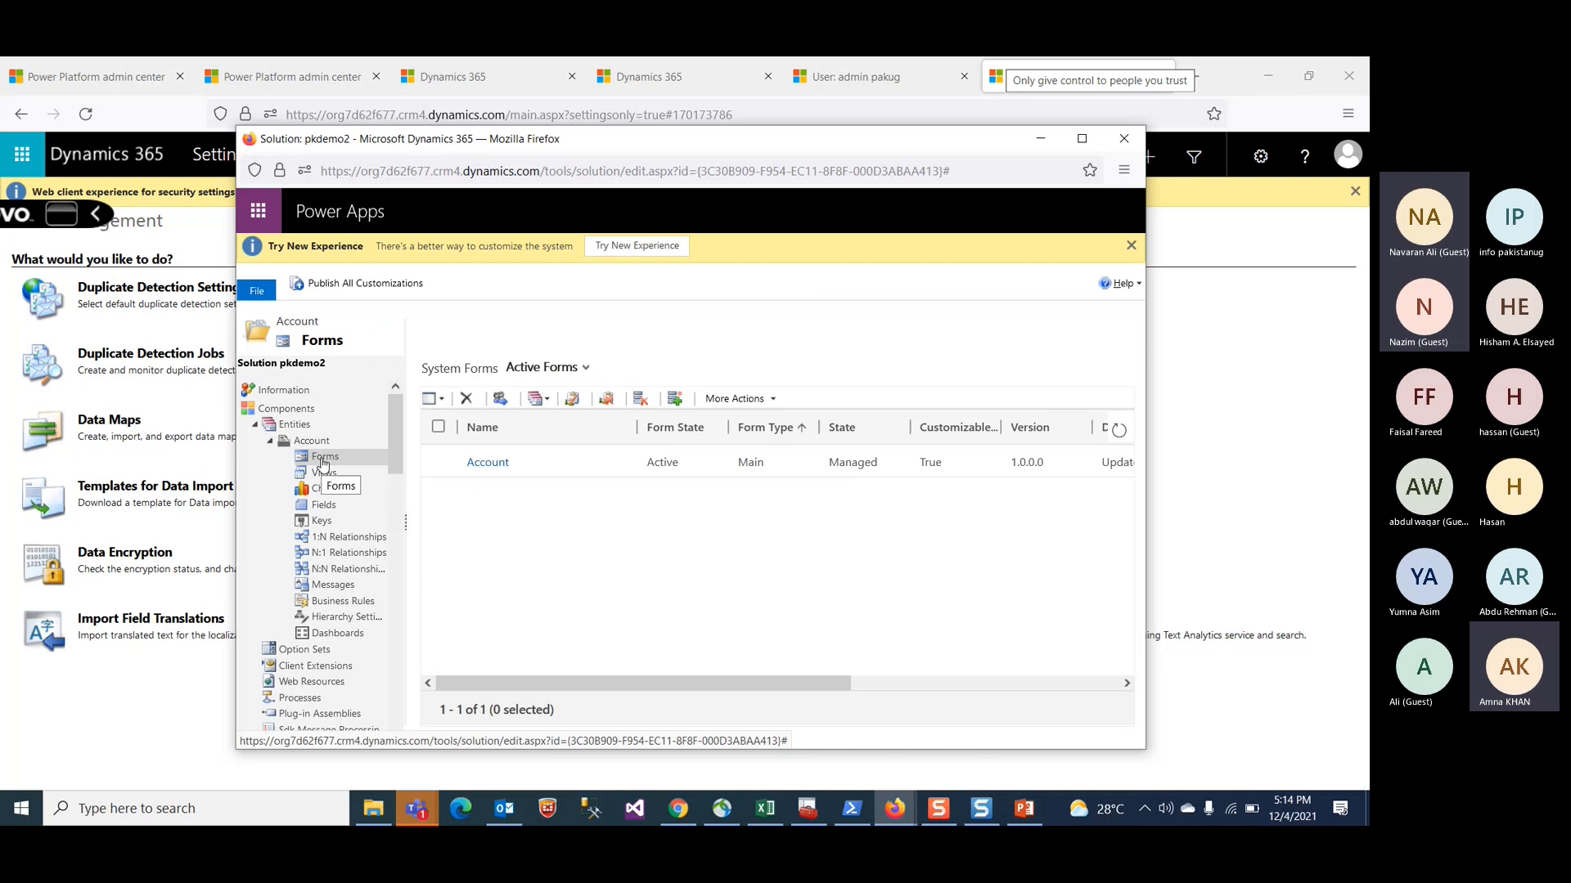
left_click(491, 463)
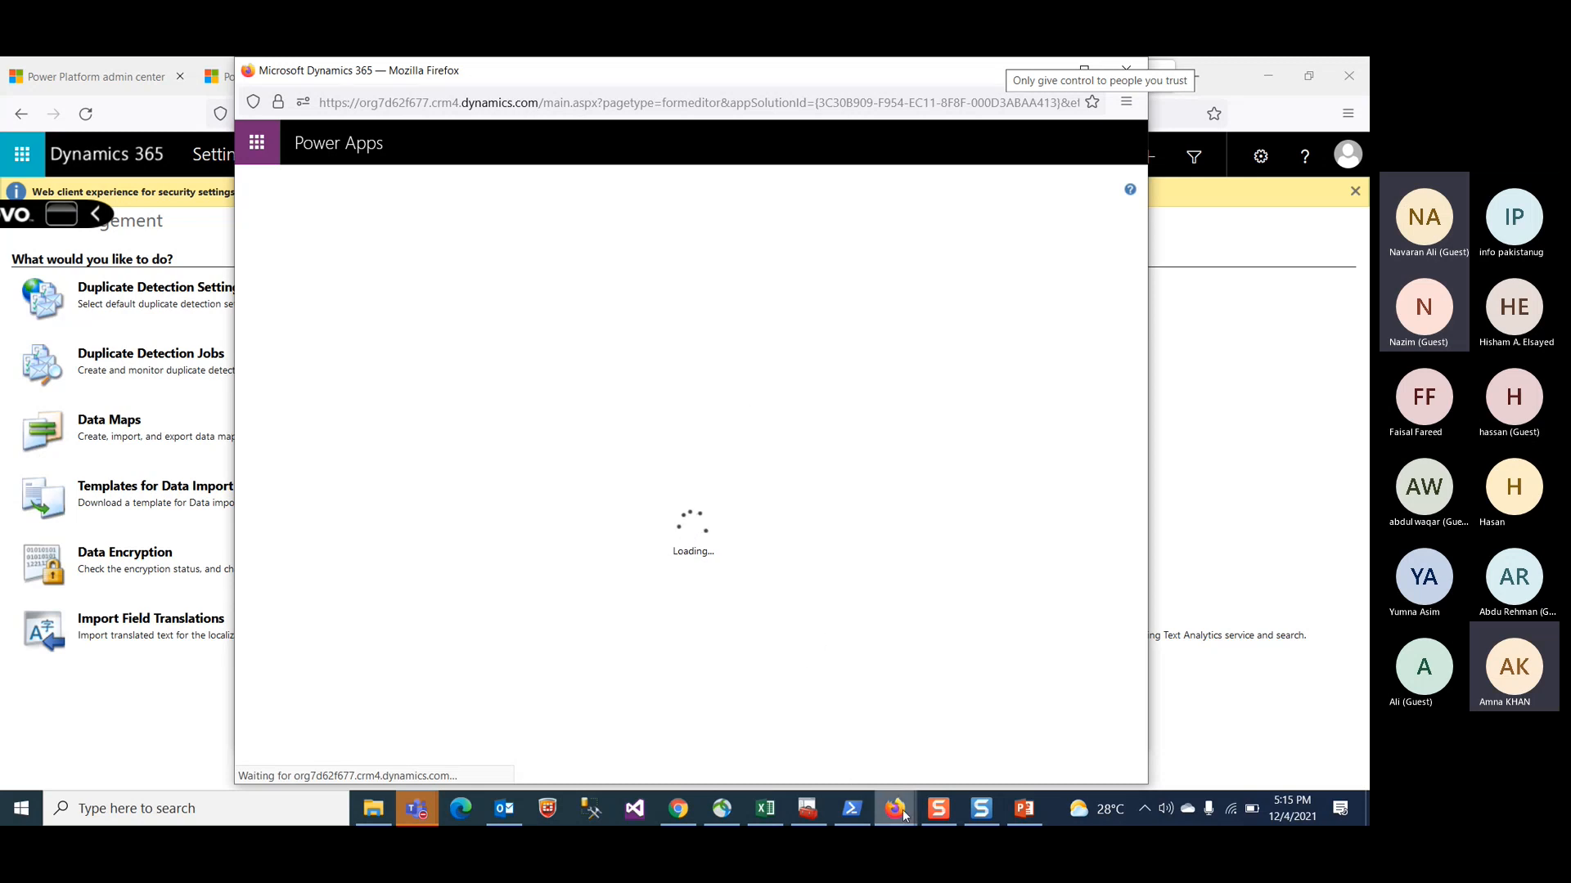
Step: Switch to the PowerPoint deck, show the Training Schedule slide, and minimize it
left_click(1021, 808)
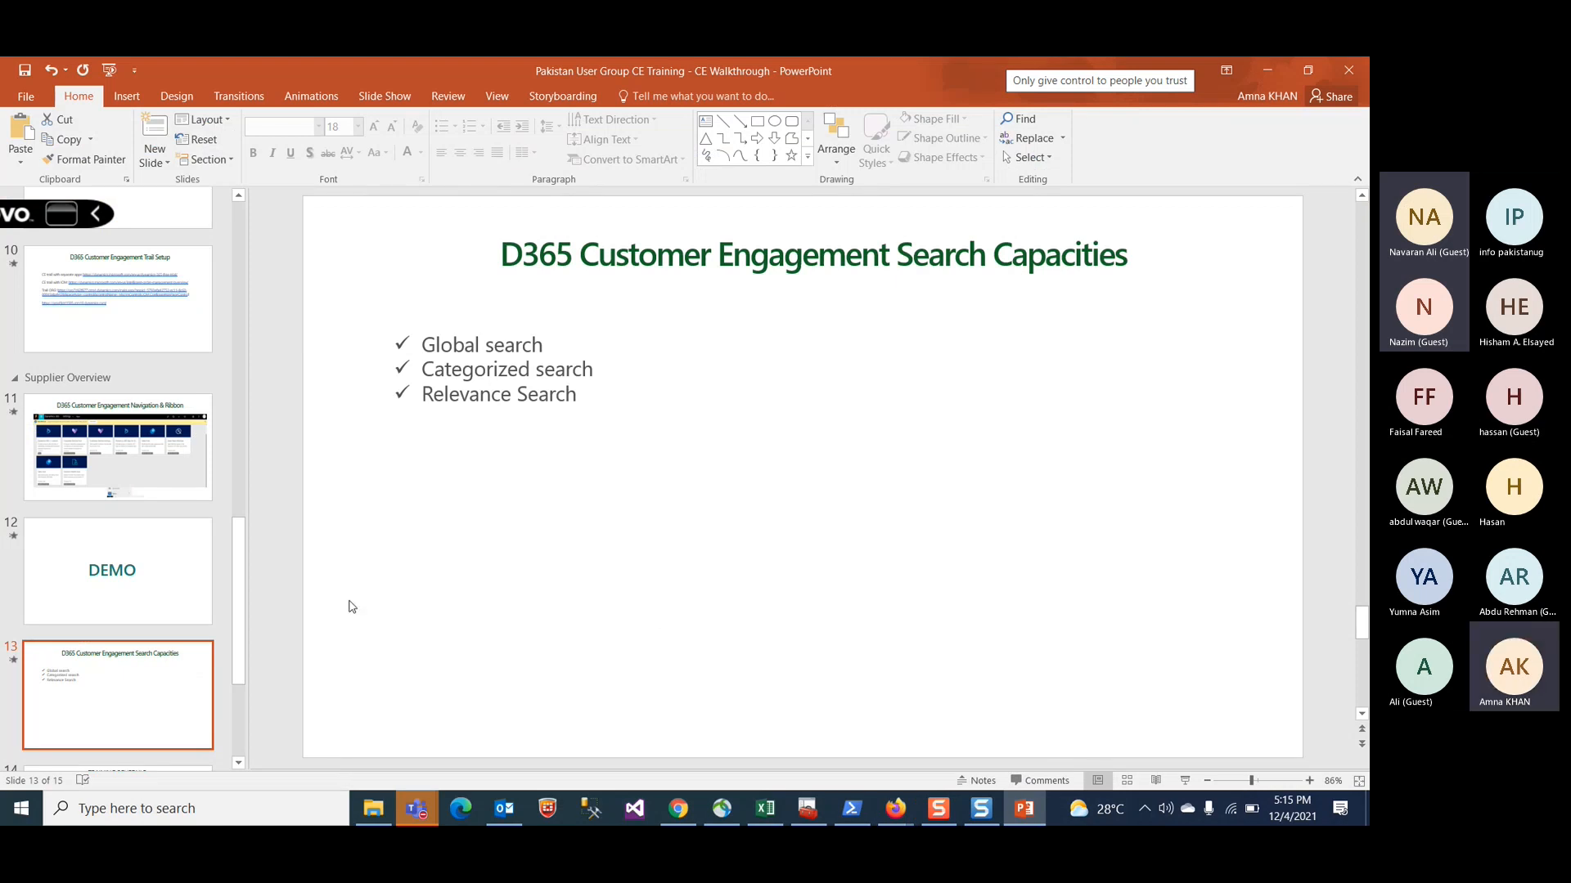
scroll(221, 606, "down", 3)
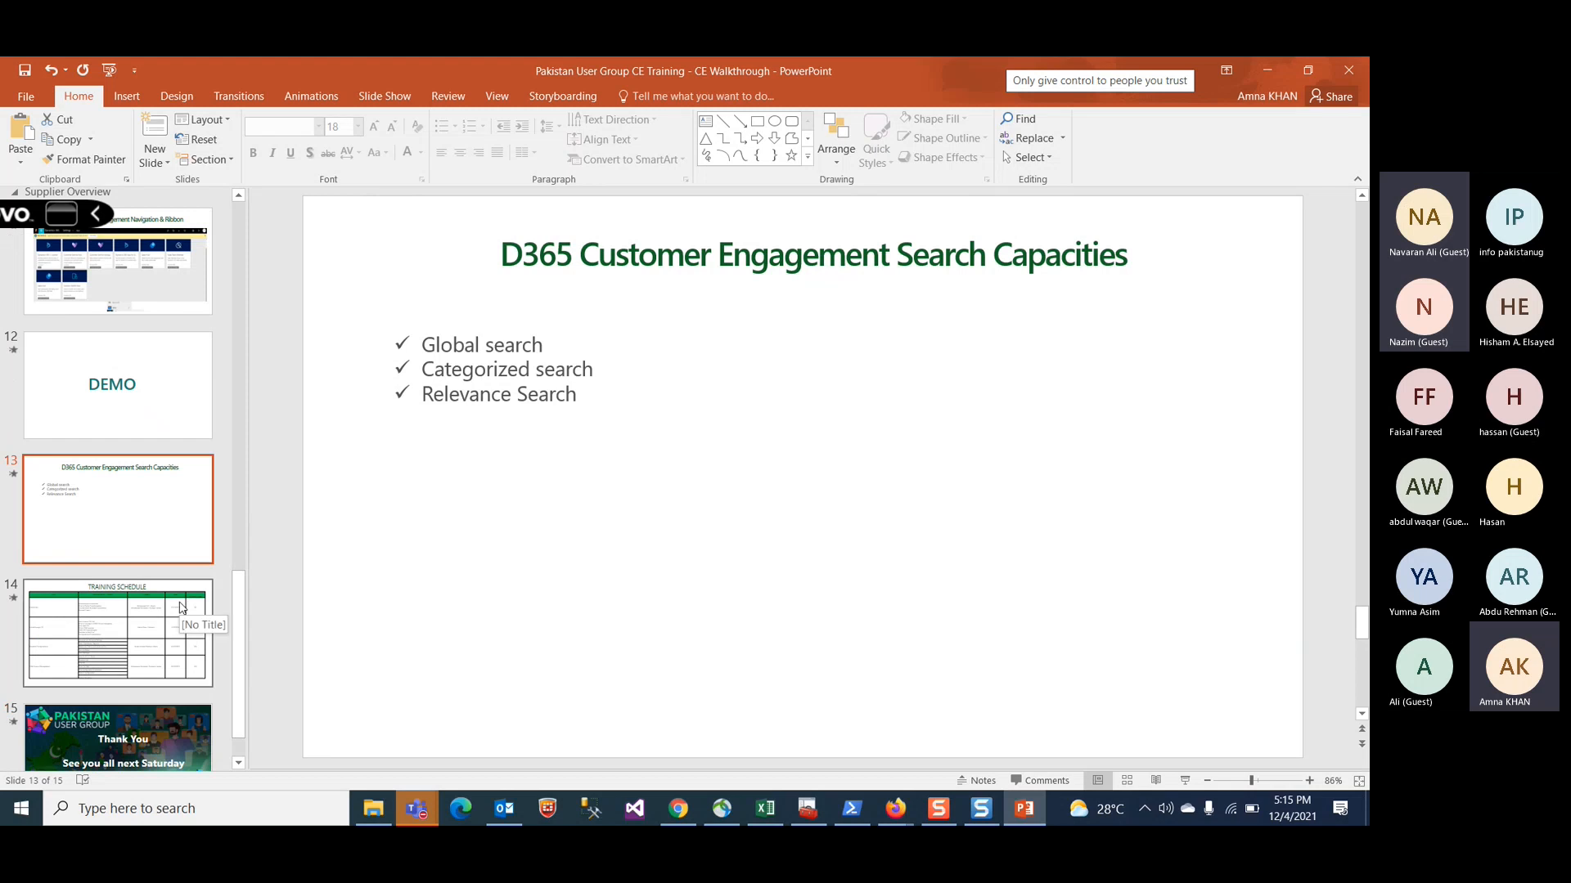
left_click(181, 617)
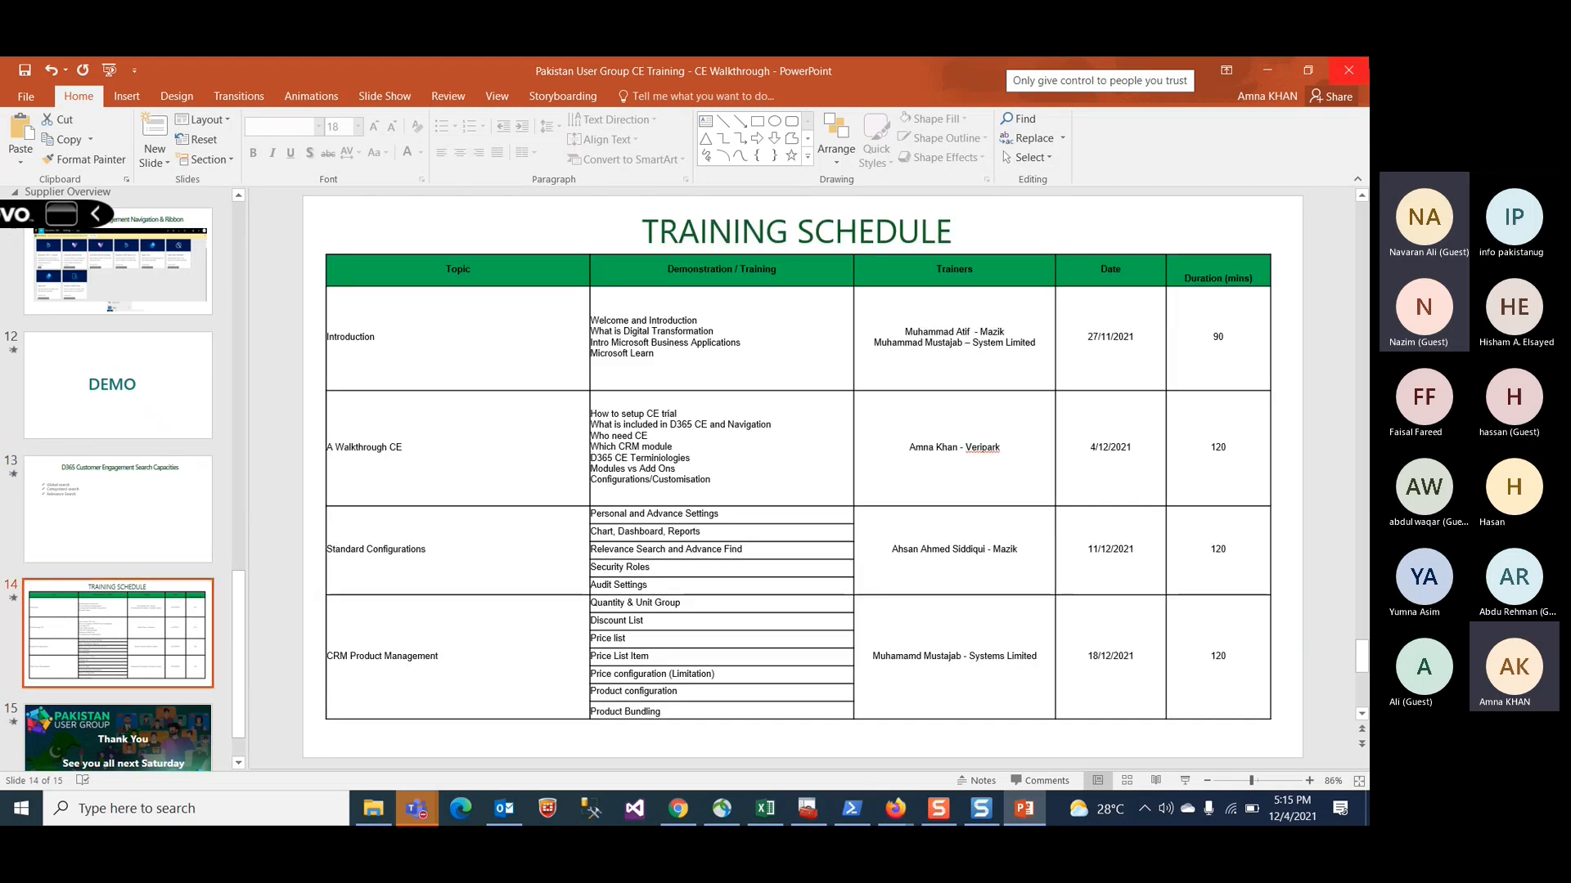
left_click(1258, 71)
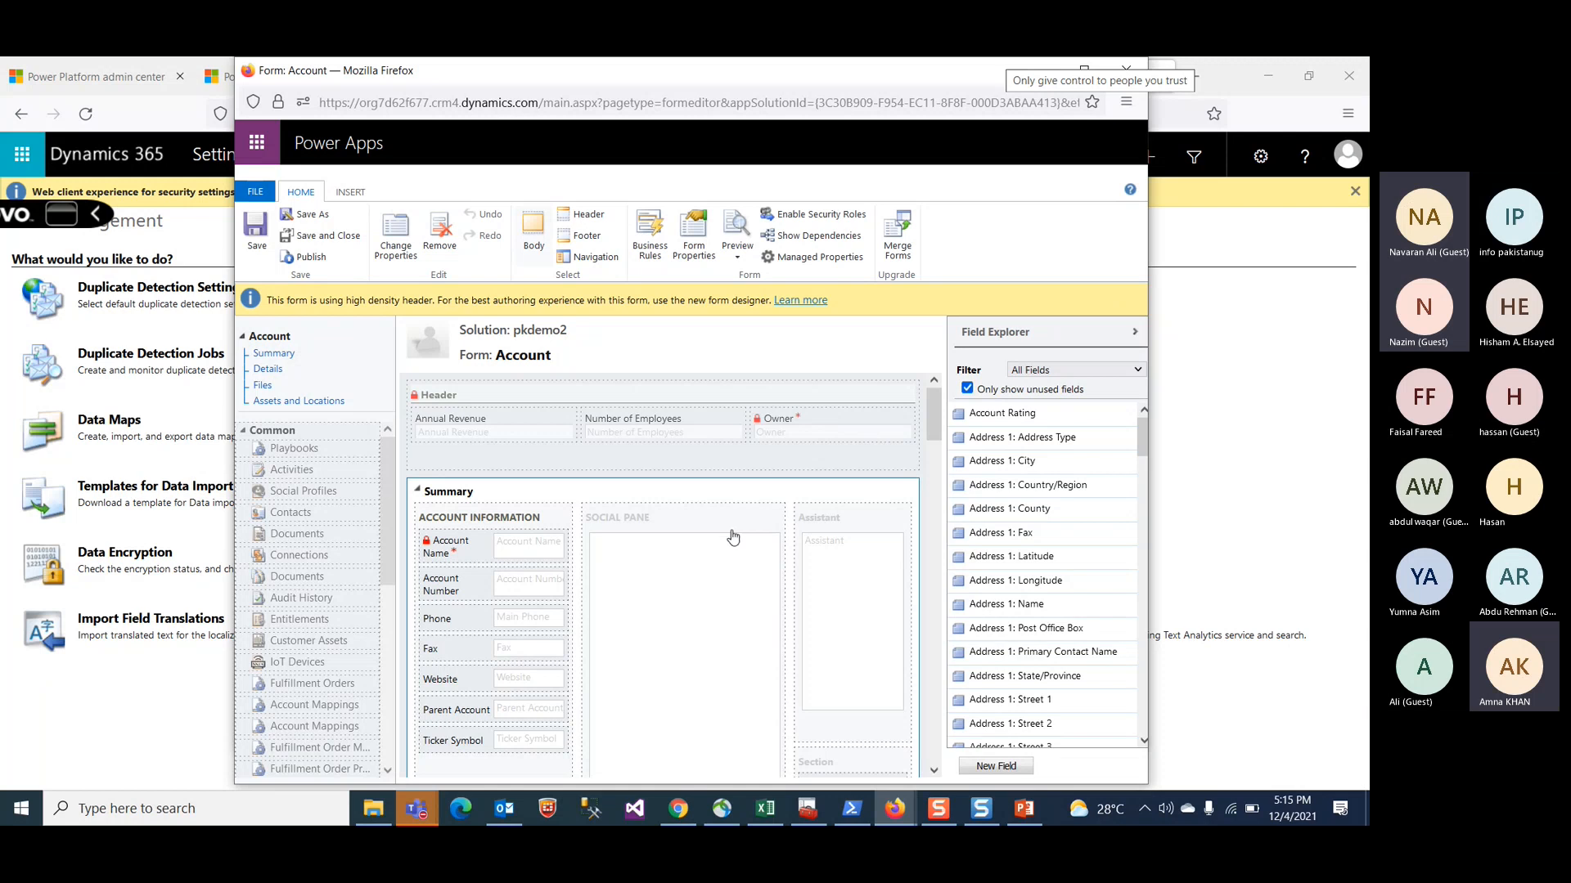
Step: Scroll through the Account form layout to review its sections and fields
scroll(735, 536, "down", 2)
scroll(734, 535, "down", 2)
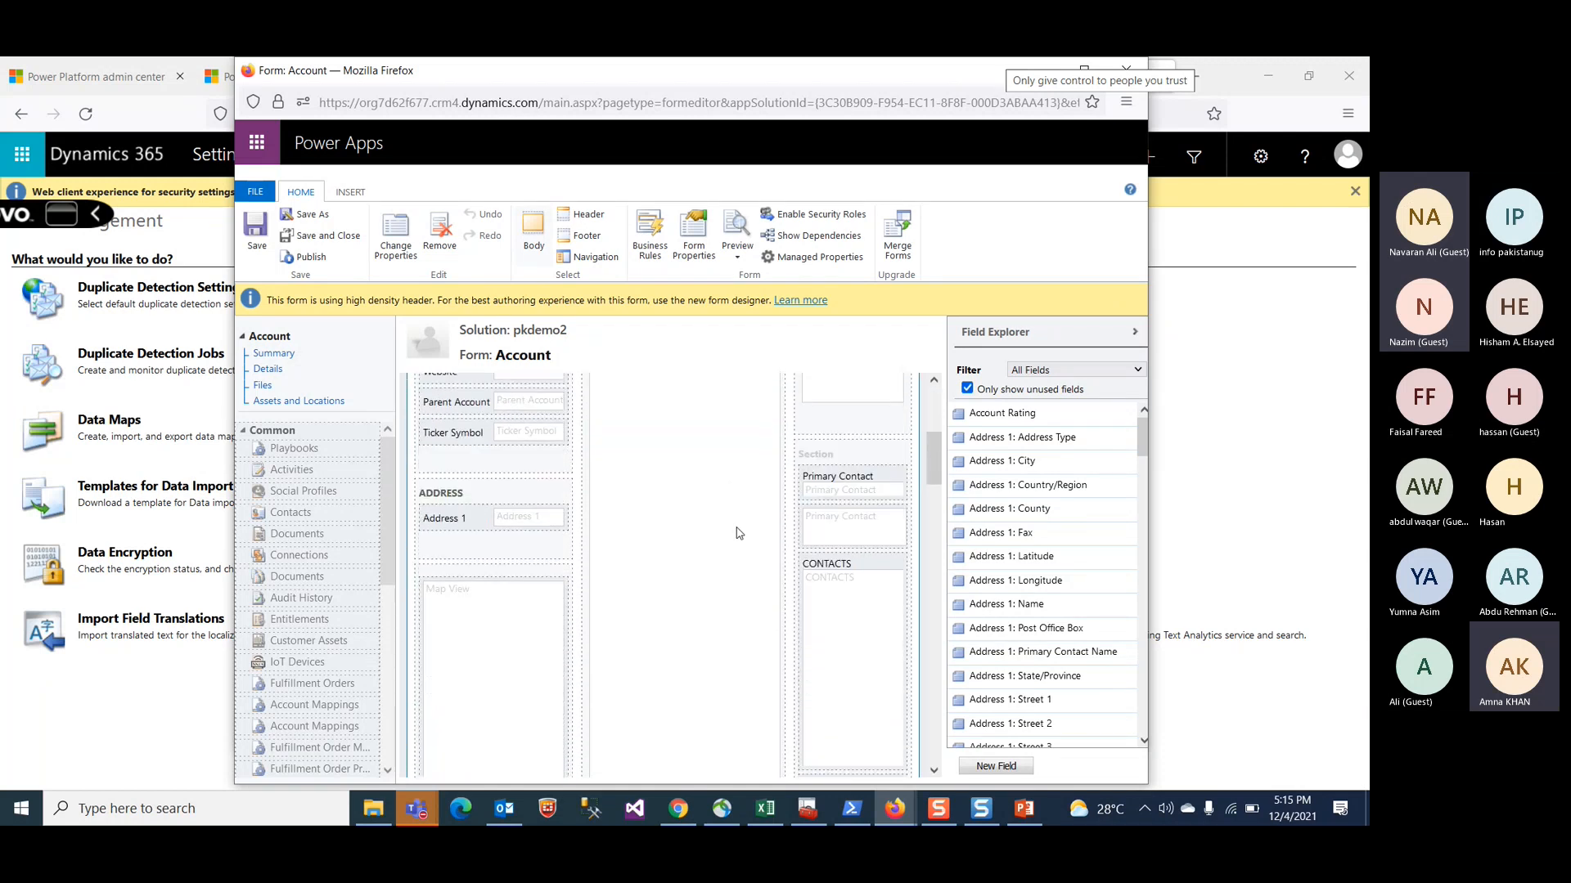
scroll(737, 534, "down", 4)
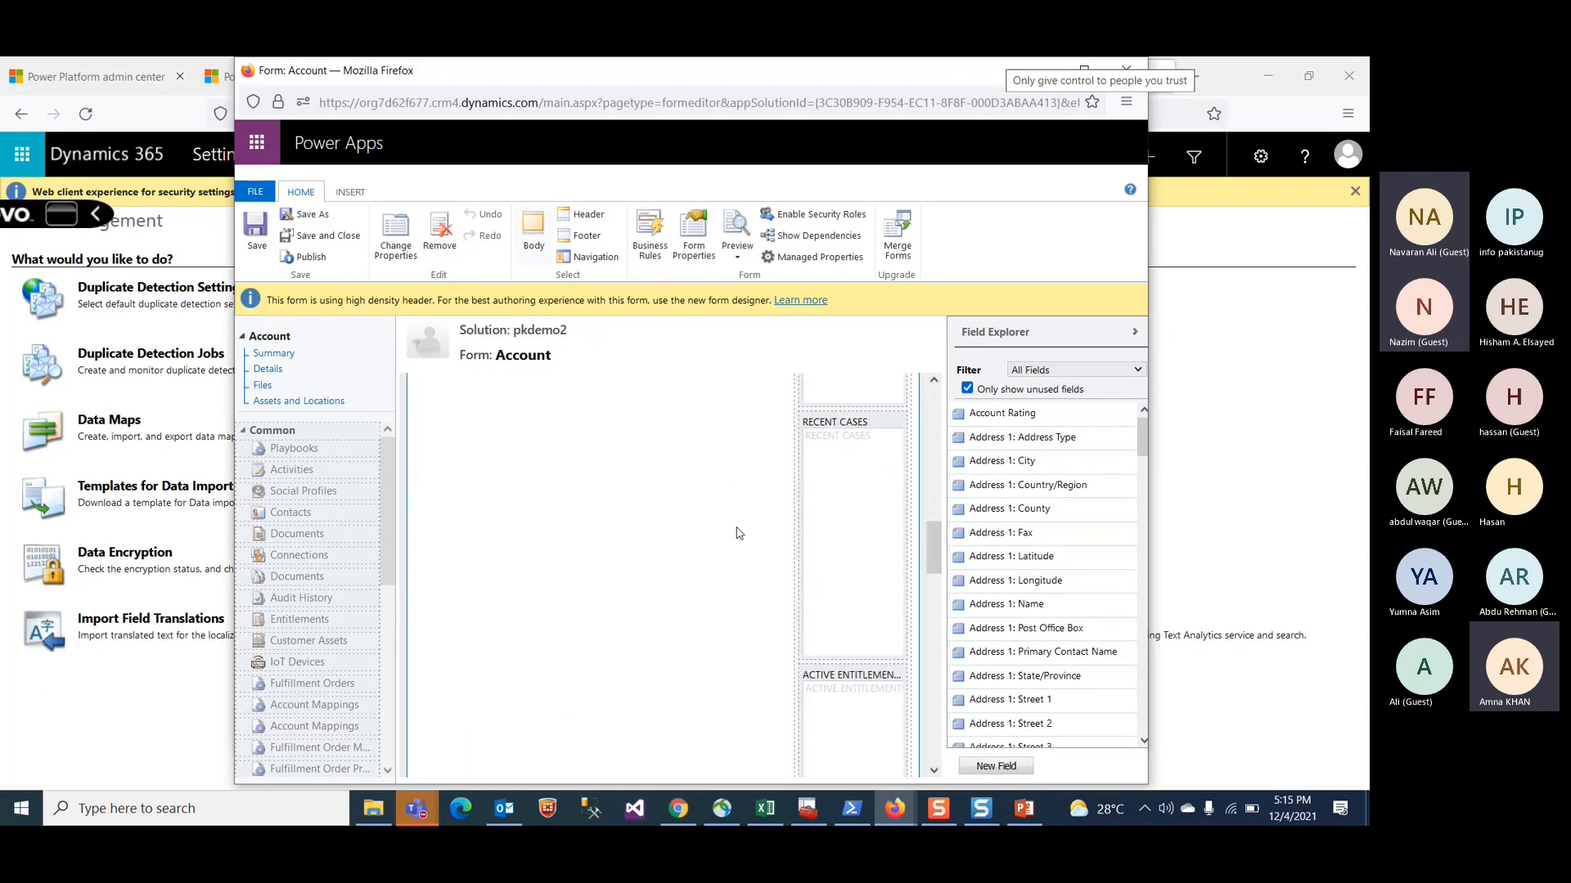
scroll(738, 533, "down", 5)
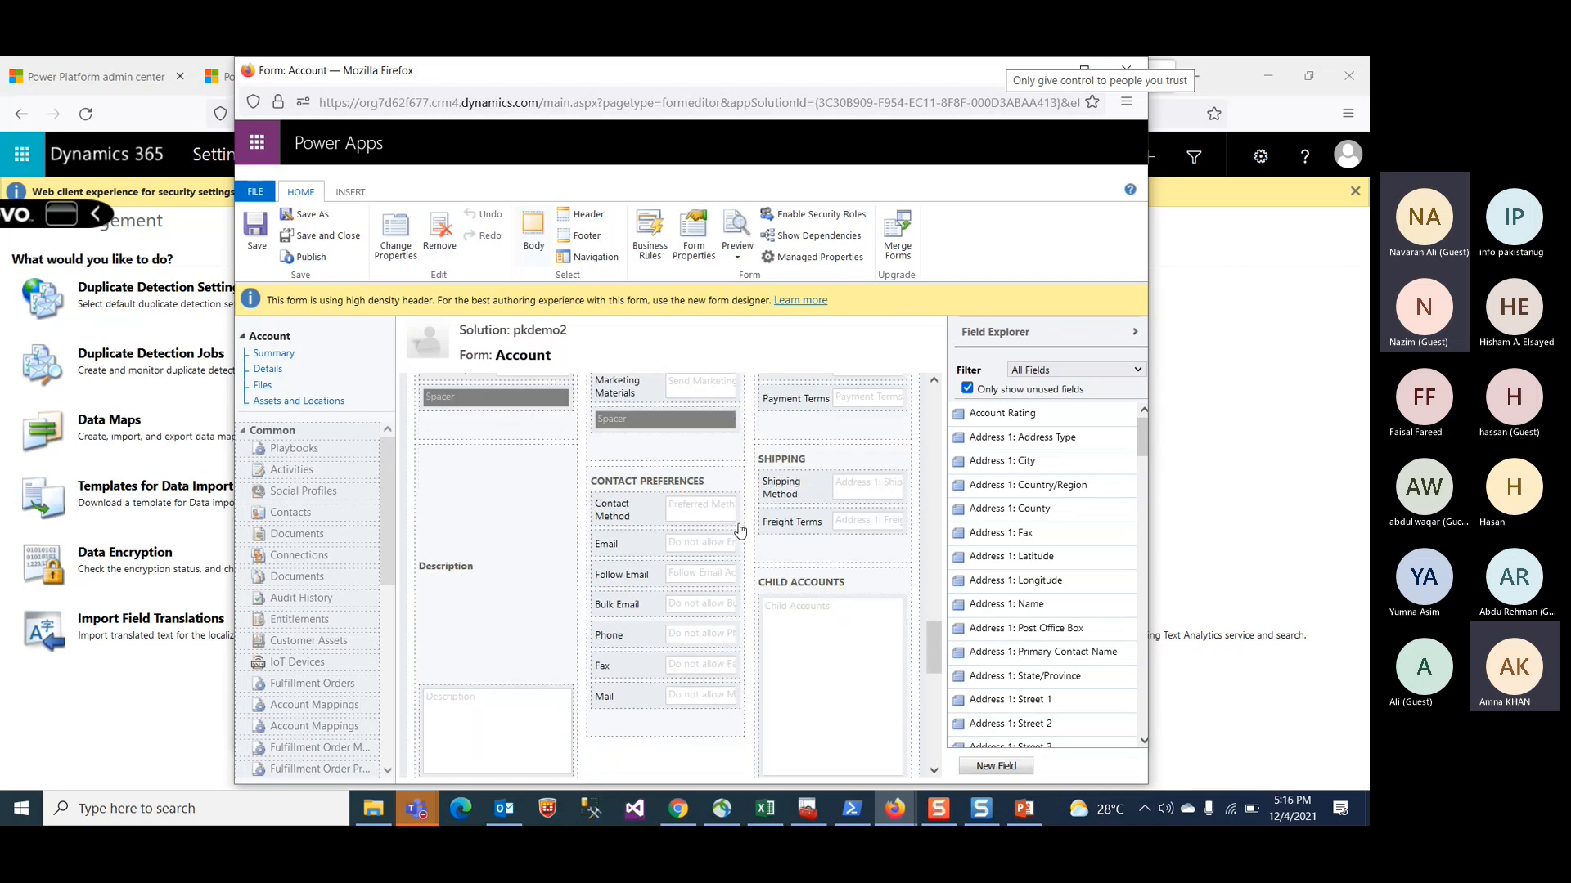
scroll(739, 533, "down", 5)
scroll(739, 530, "down", 1)
scroll(740, 529, "up", 2)
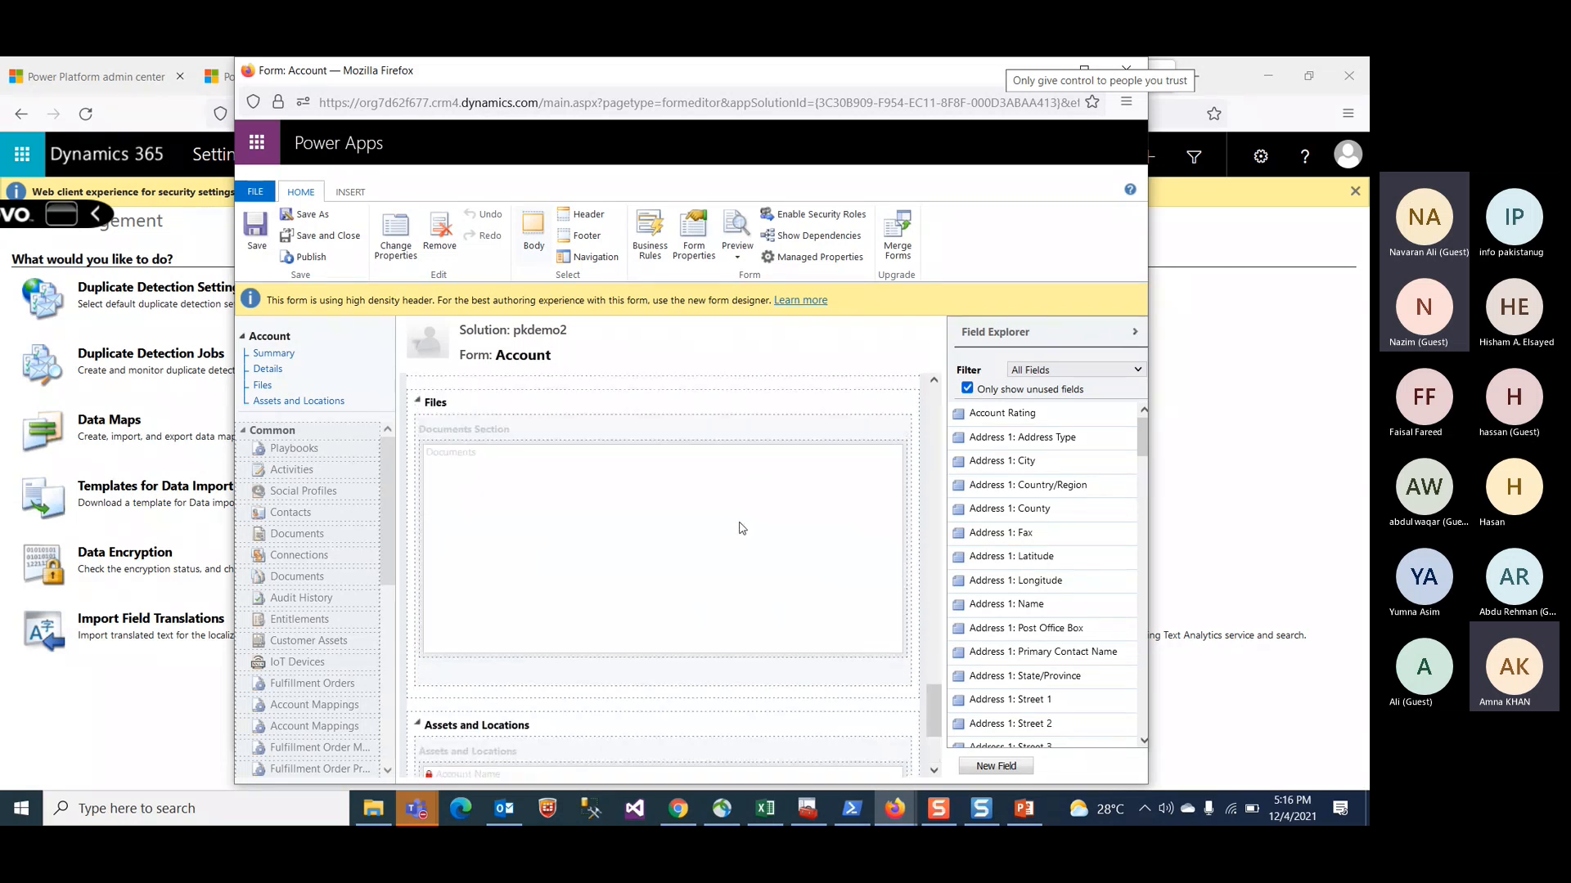
scroll(742, 529, "up", 5)
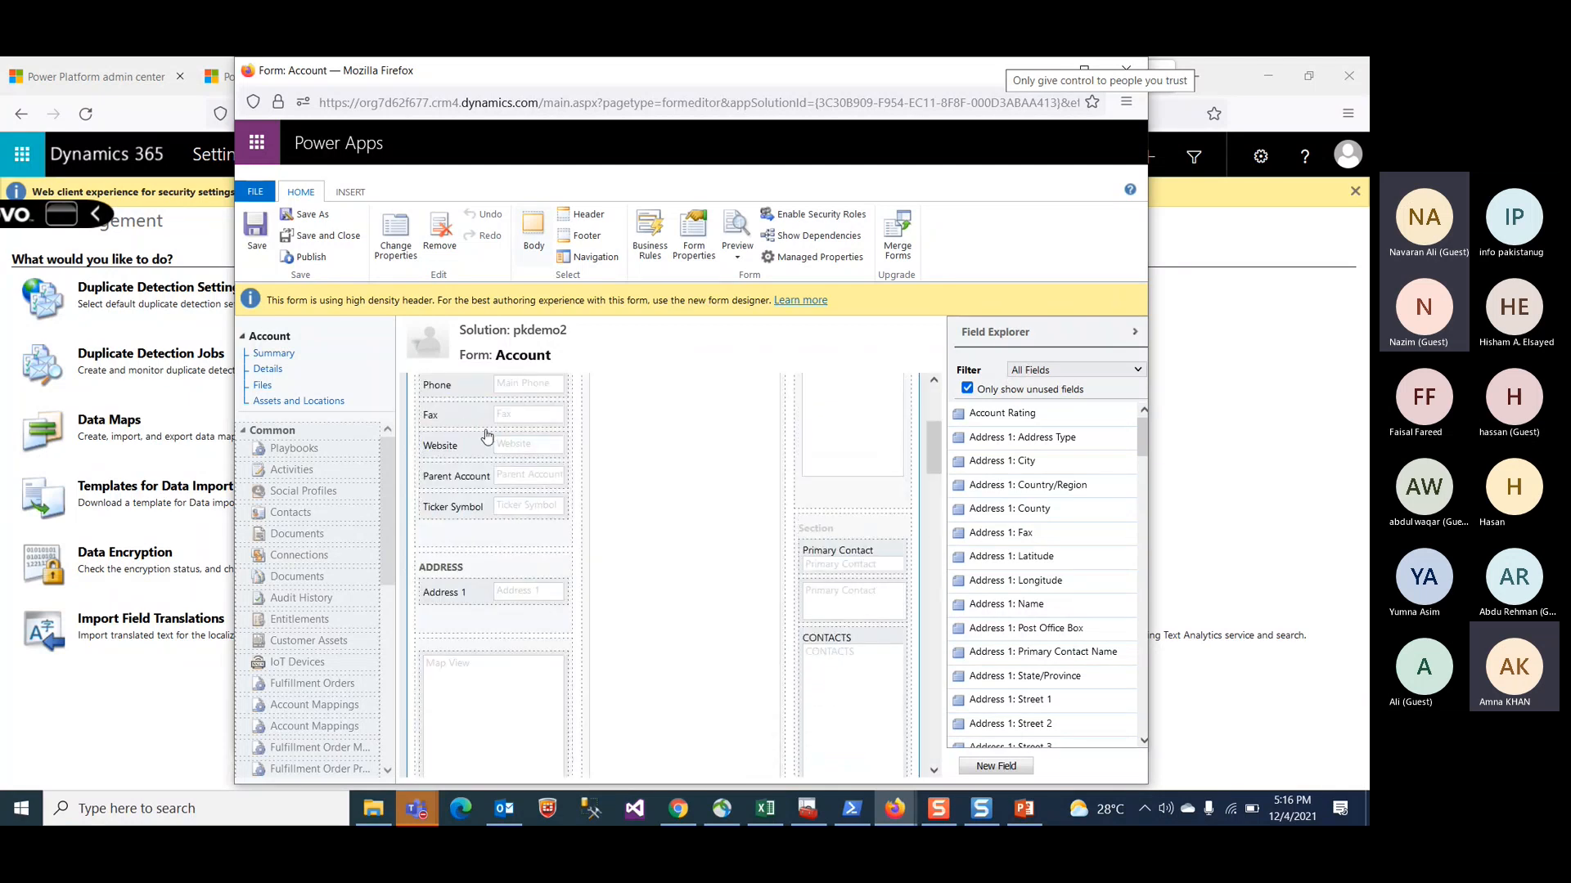
Step: Remove the duplicate Primary Contact field and add the Address 1: County field to that section of the Account form
left_click(844, 564)
left_click(843, 589)
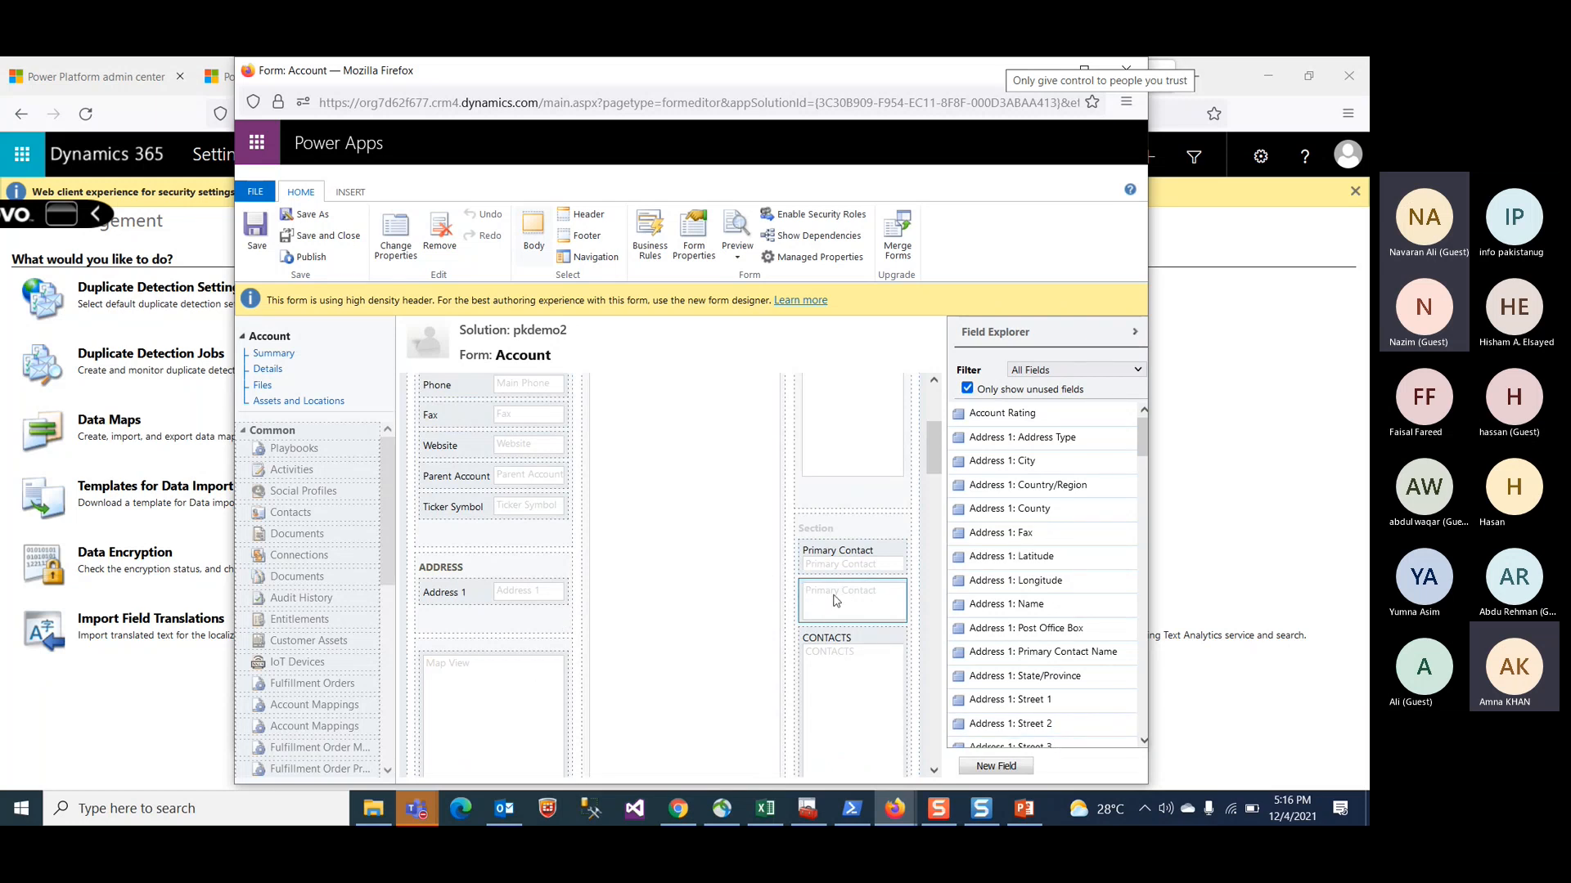
left_click(443, 240)
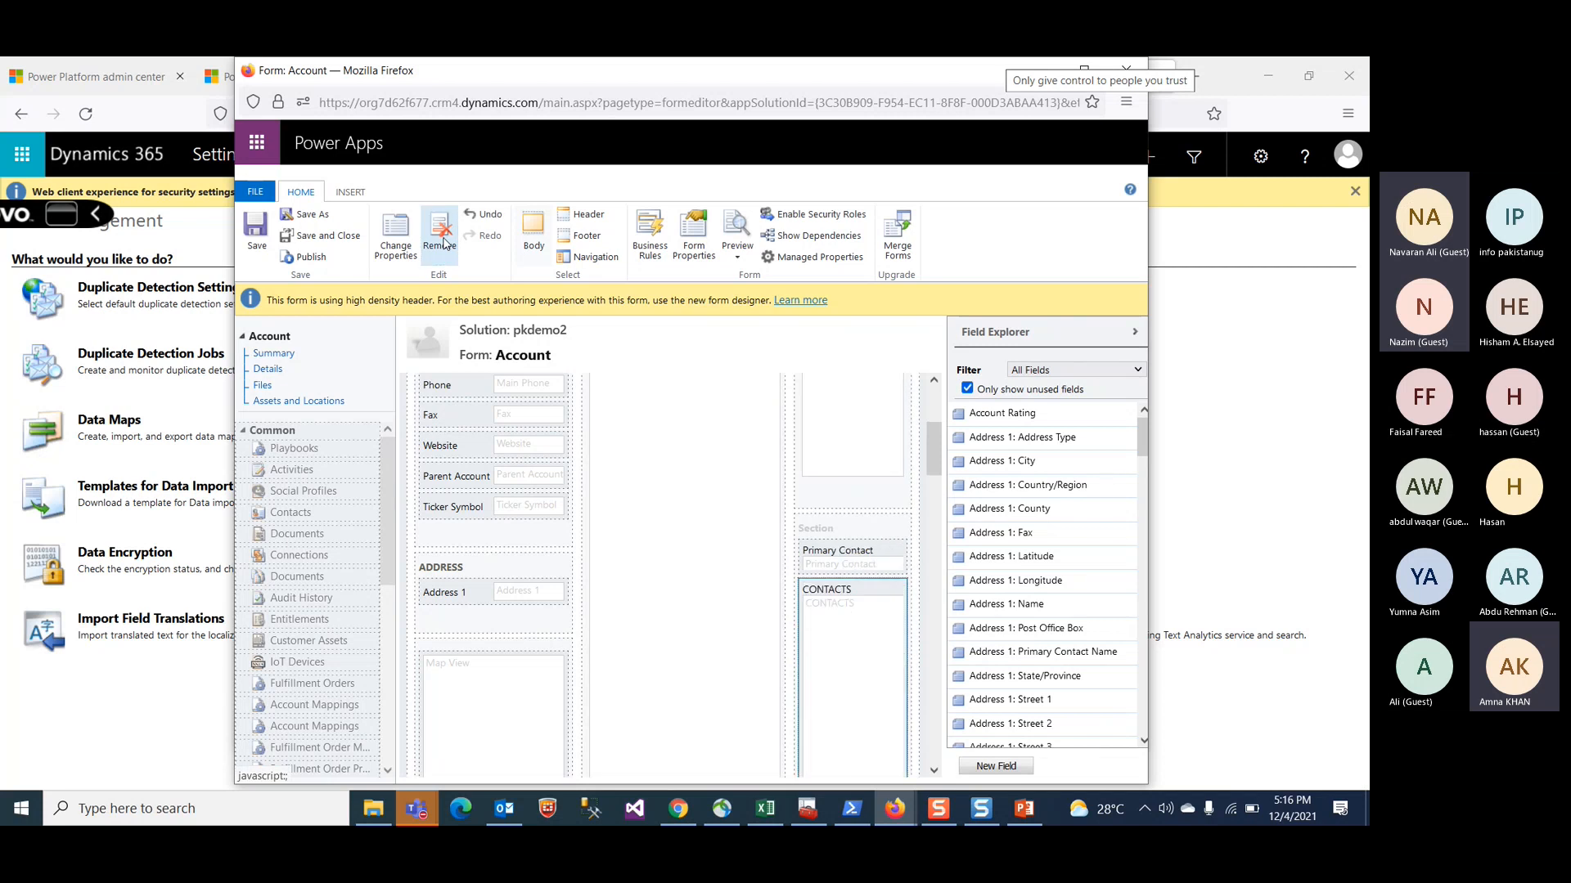
scroll(736, 622, "up", 2)
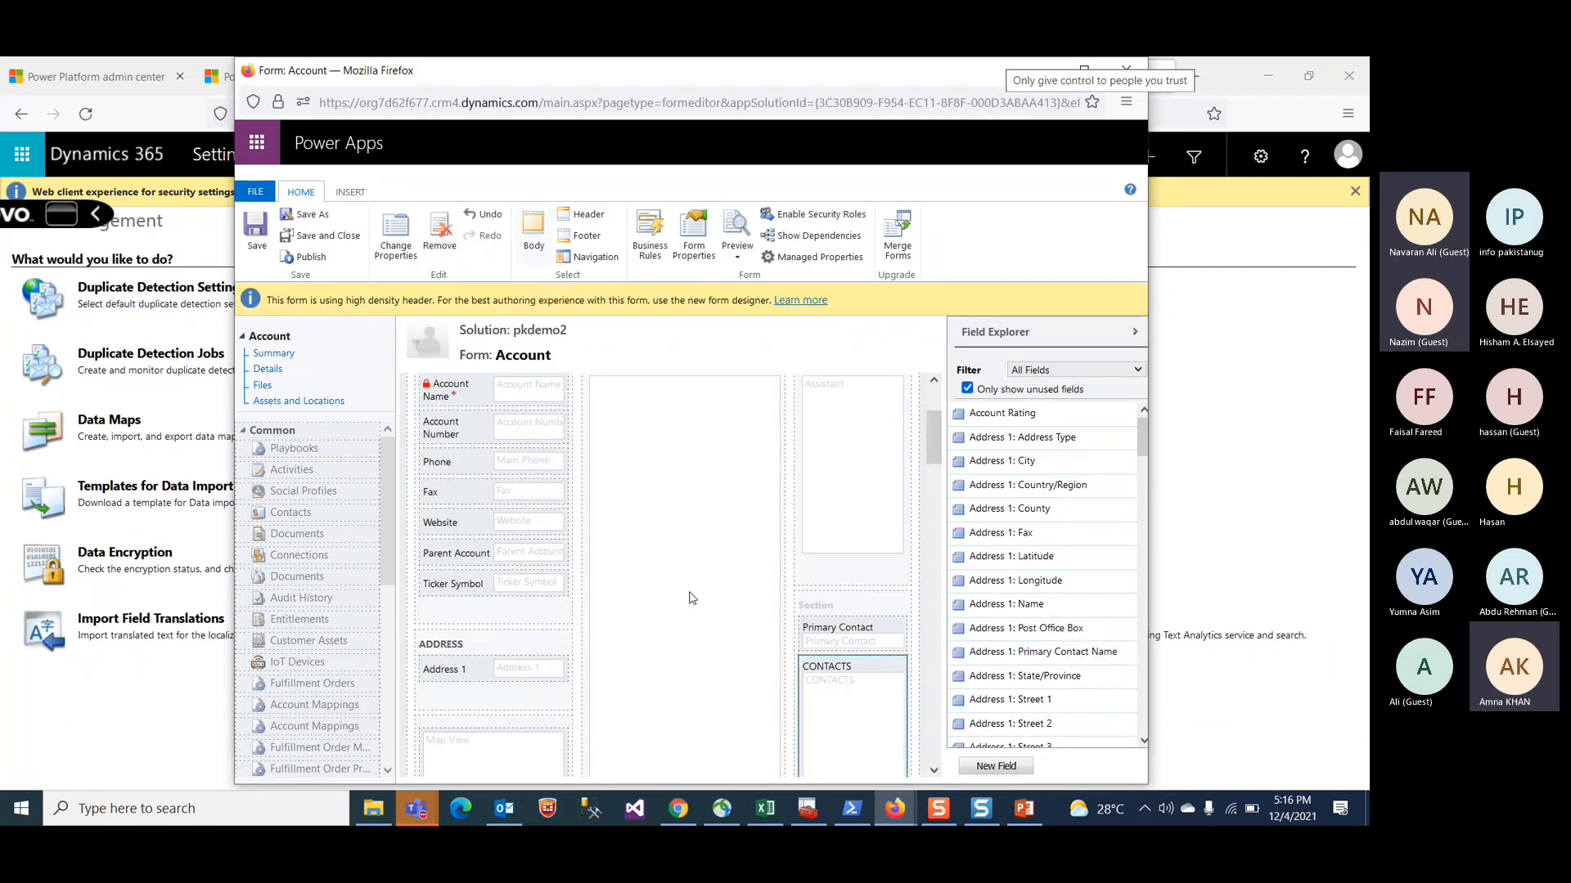
left_click_drag(1022, 511, 845, 655)
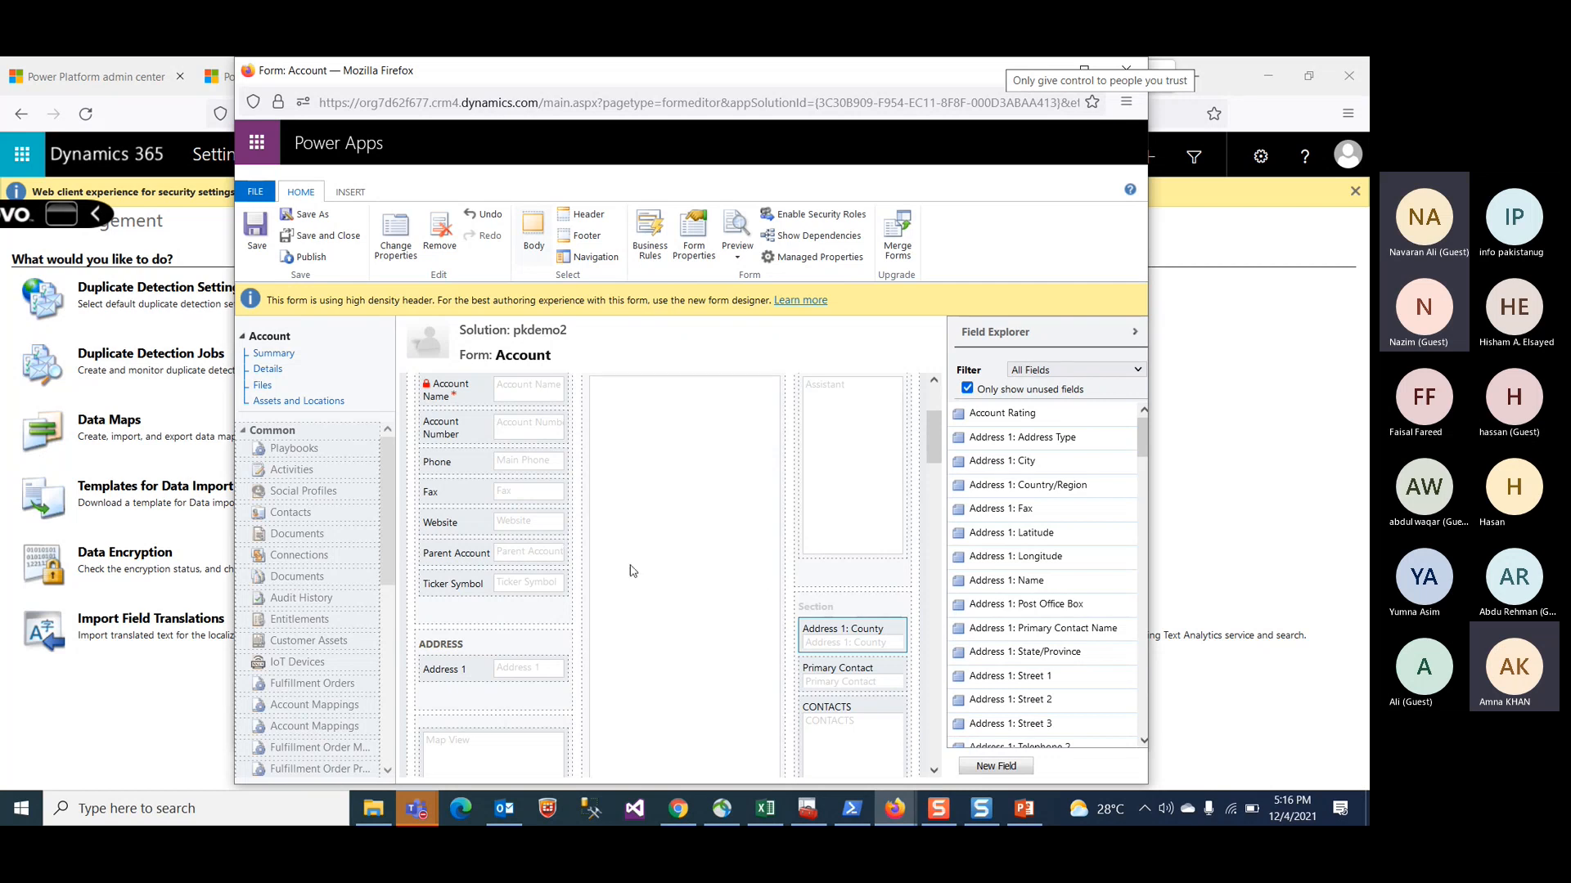
Step: Inspect the Form Properties without changes, then publish the Account form
left_click(694, 249)
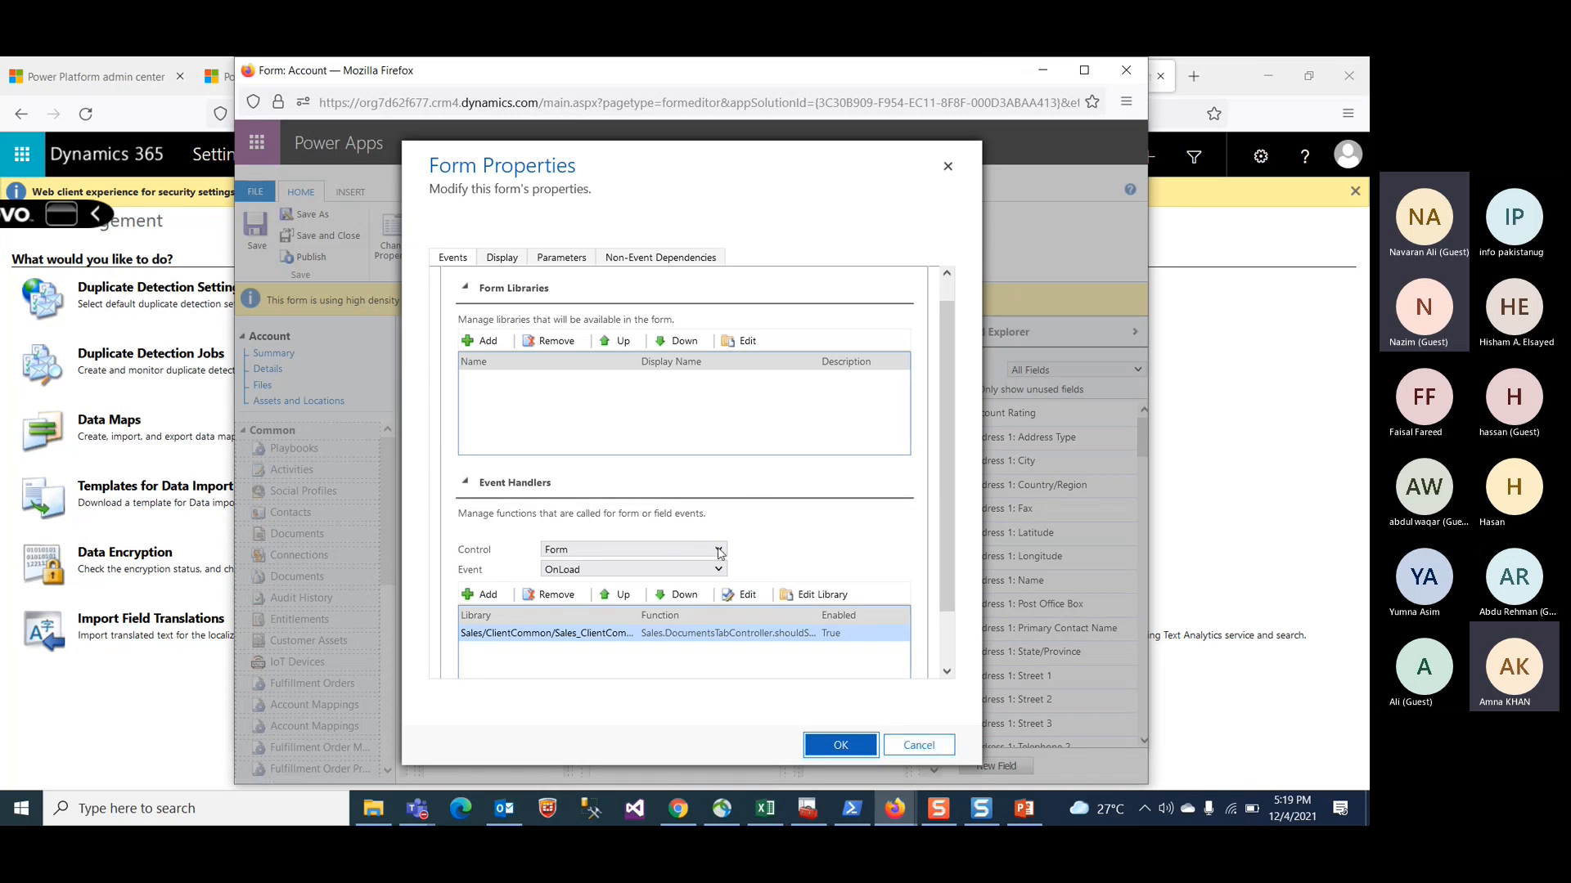
left_click(919, 745)
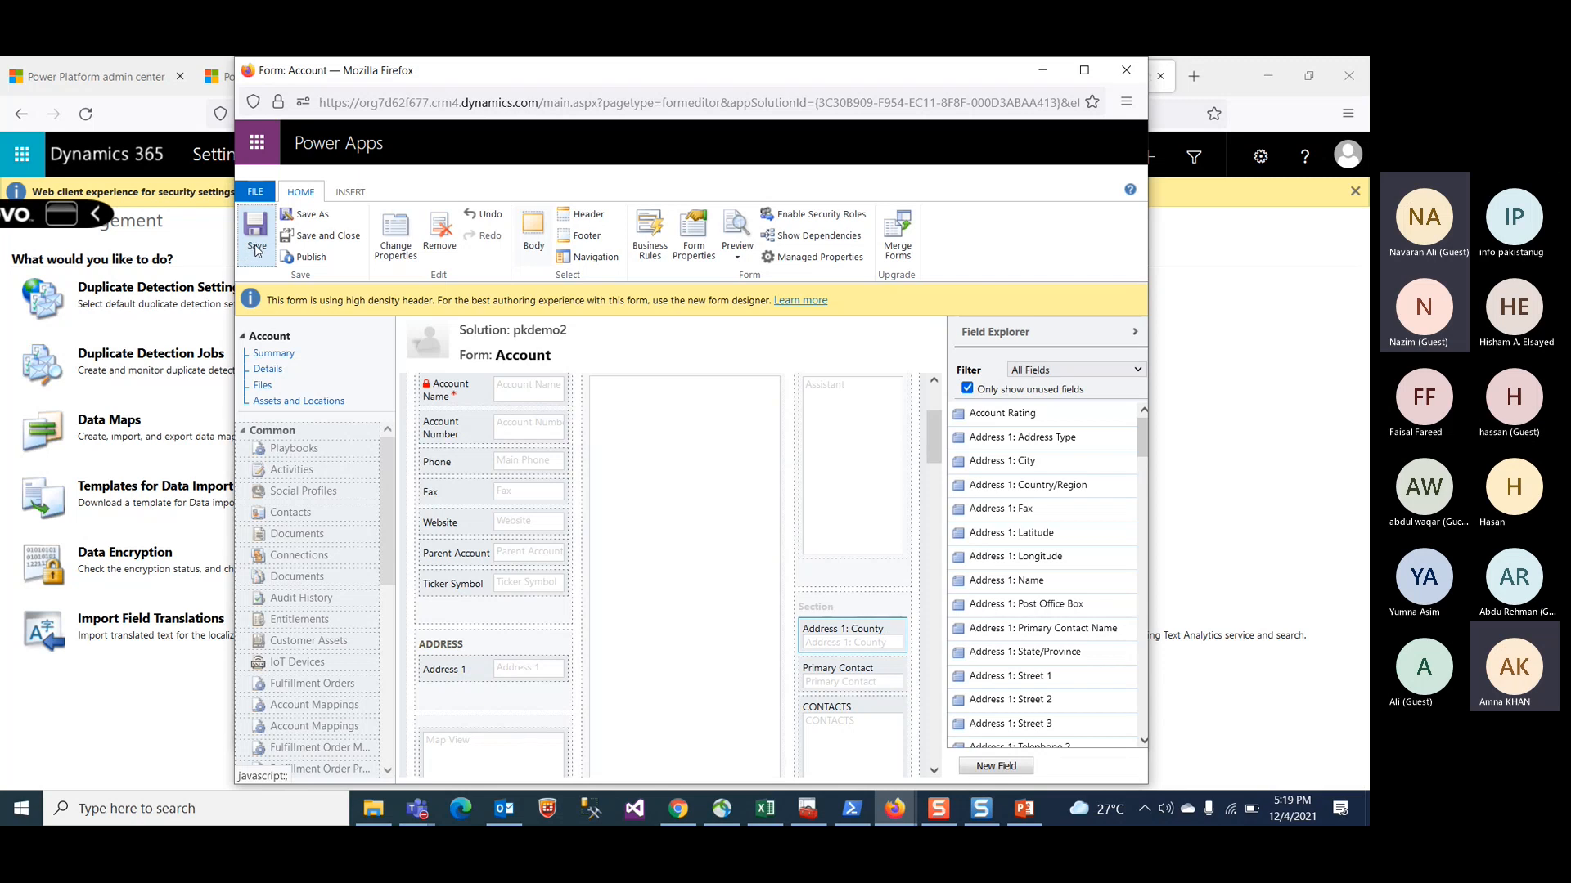
left_click(308, 258)
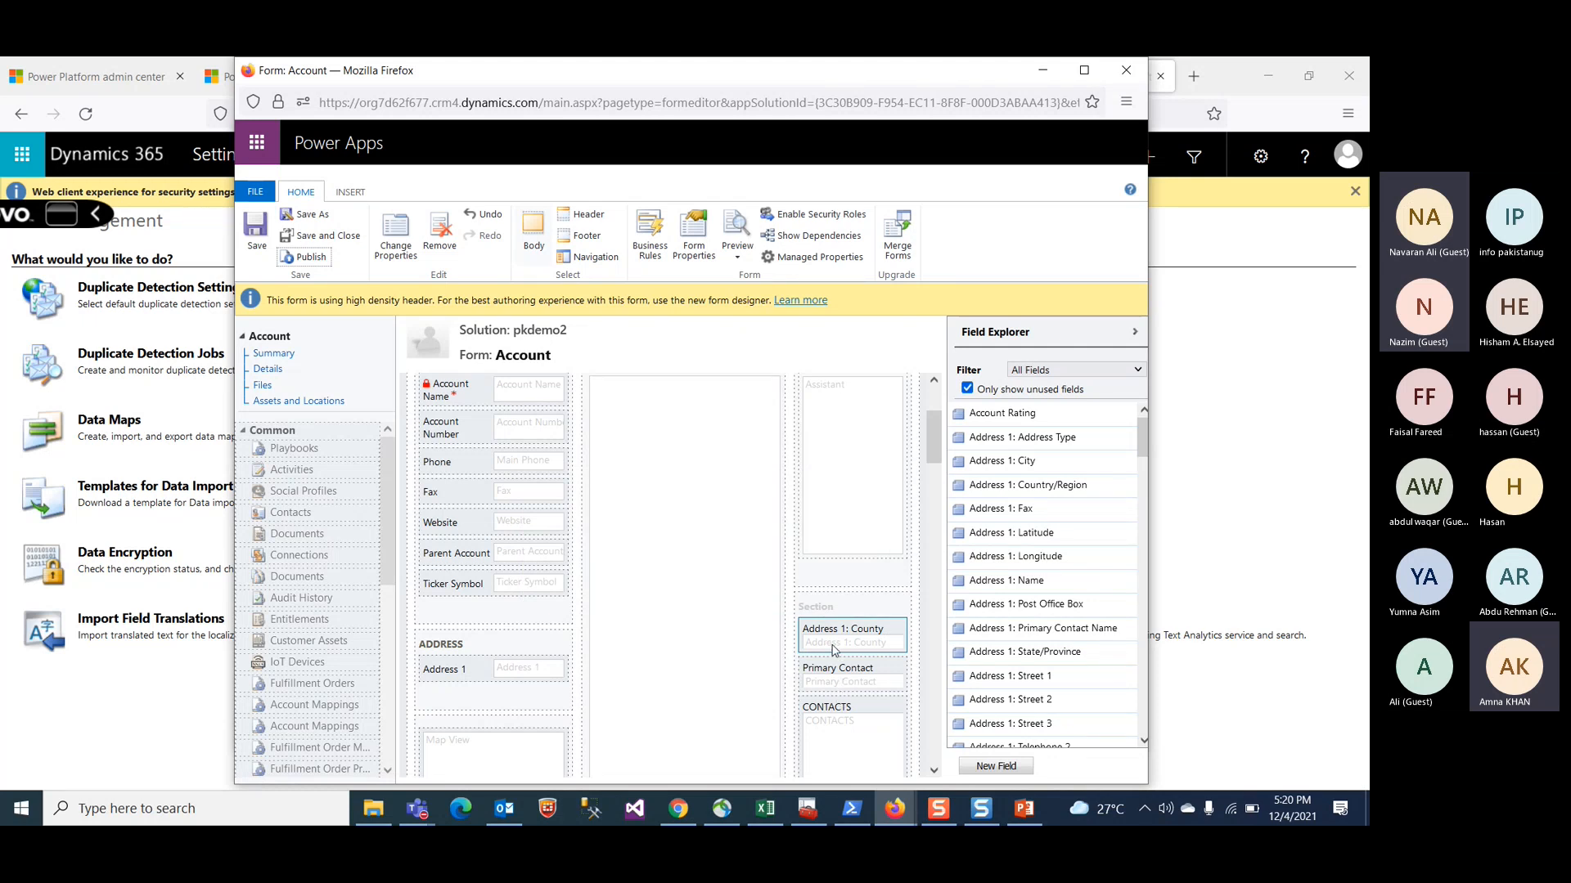
Step: Close the form editor and solution windows and minimize the Sample Data window
left_click(1124, 71)
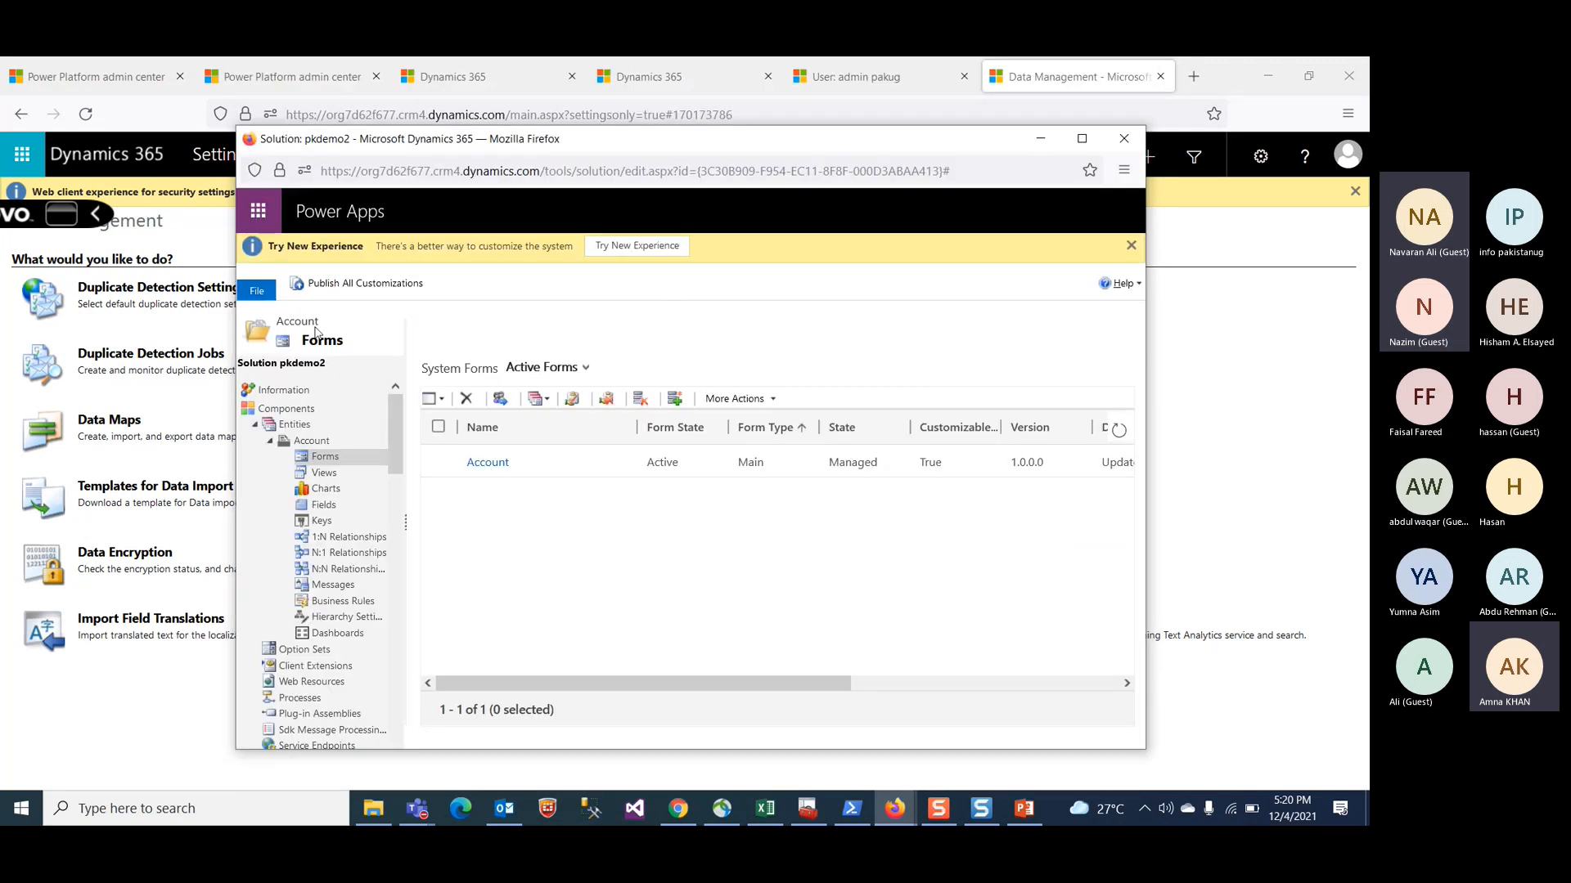
left_click(1118, 139)
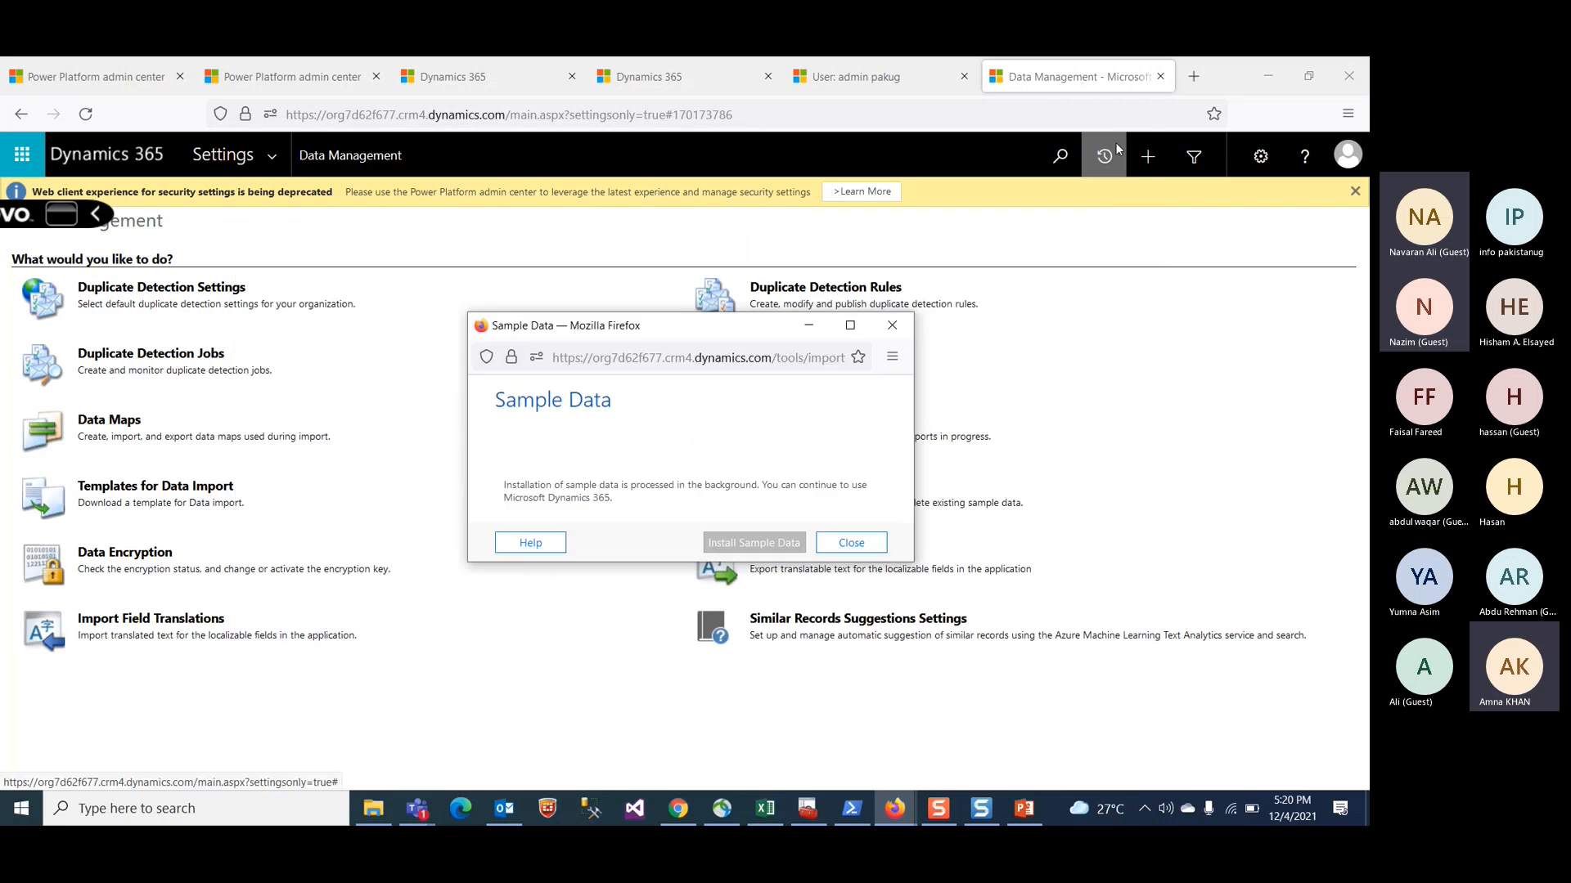
left_click(809, 325)
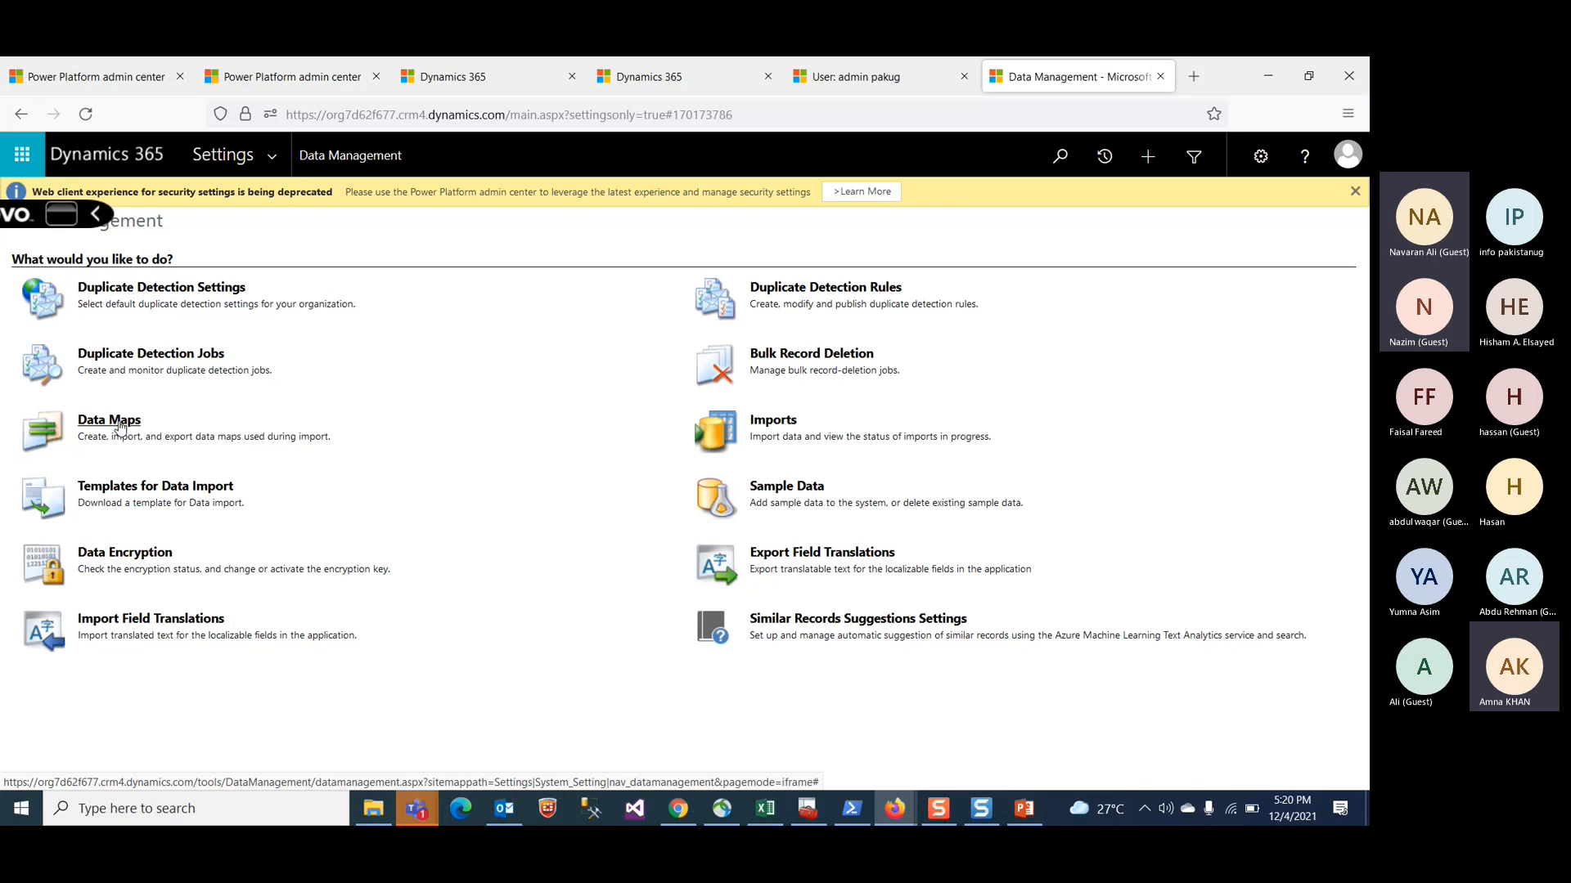
Step: Open Data Maps in Data Management and expand the Settings navigation menu
left_click(119, 422)
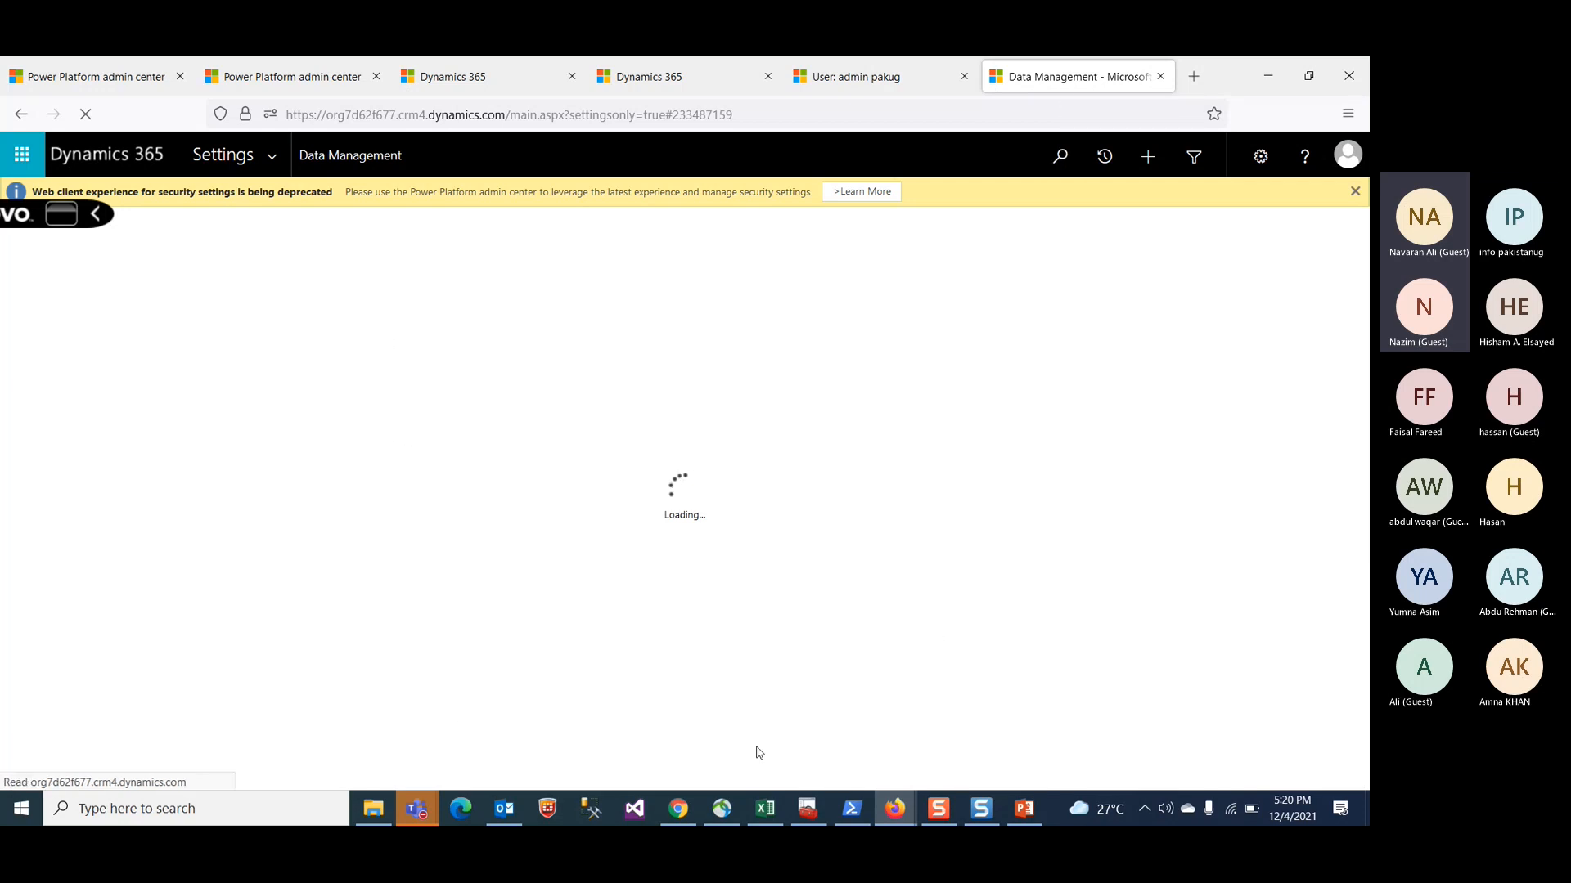
left_click(286, 75)
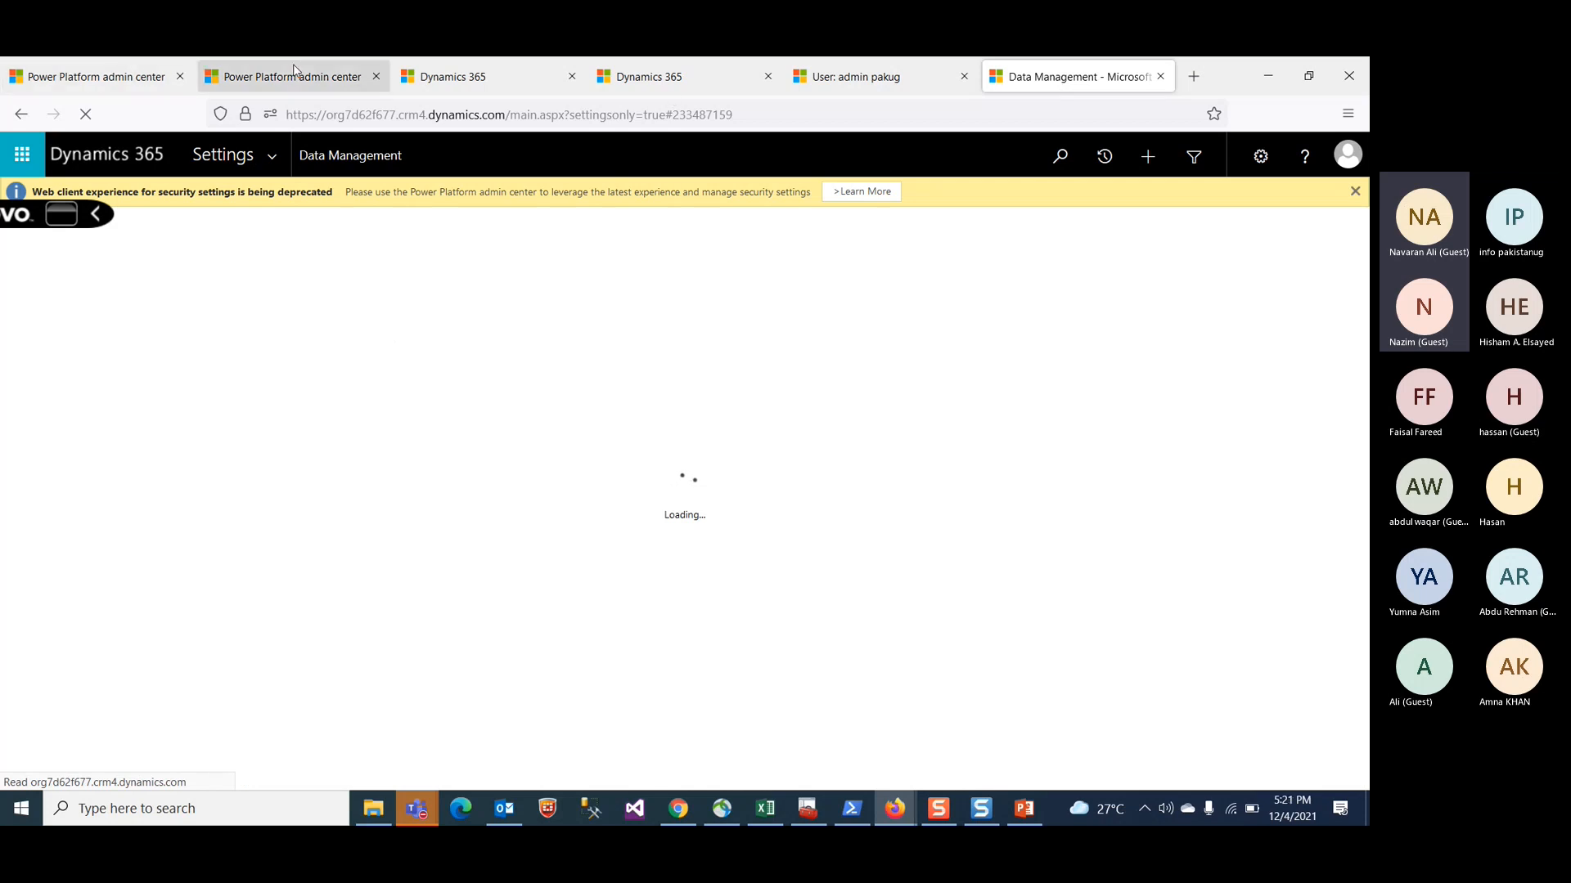
left_click(1072, 77)
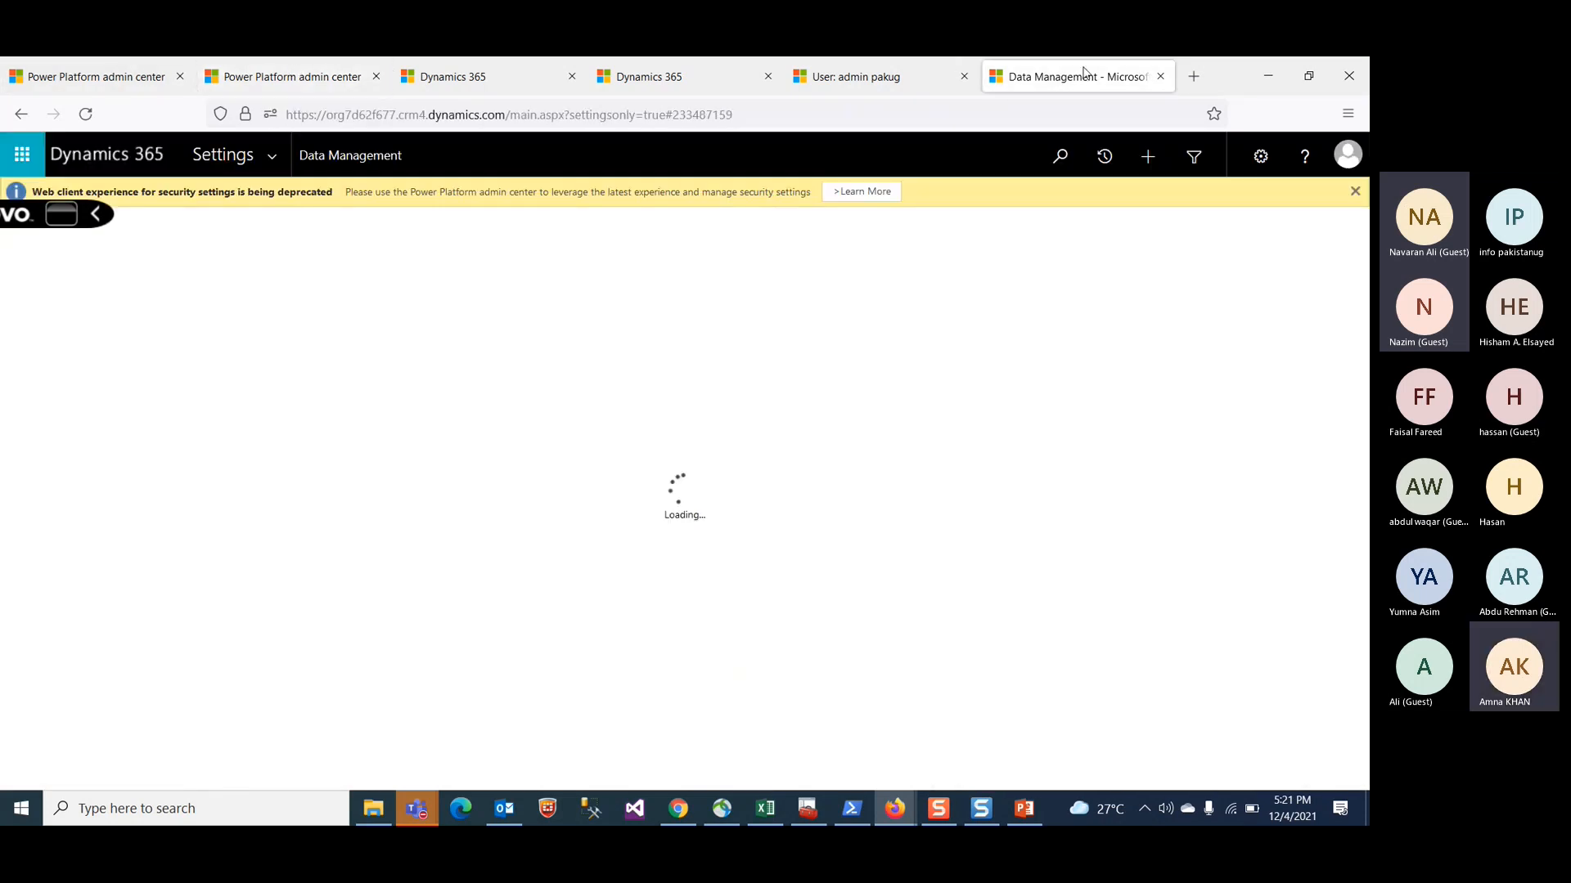
left_click(272, 157)
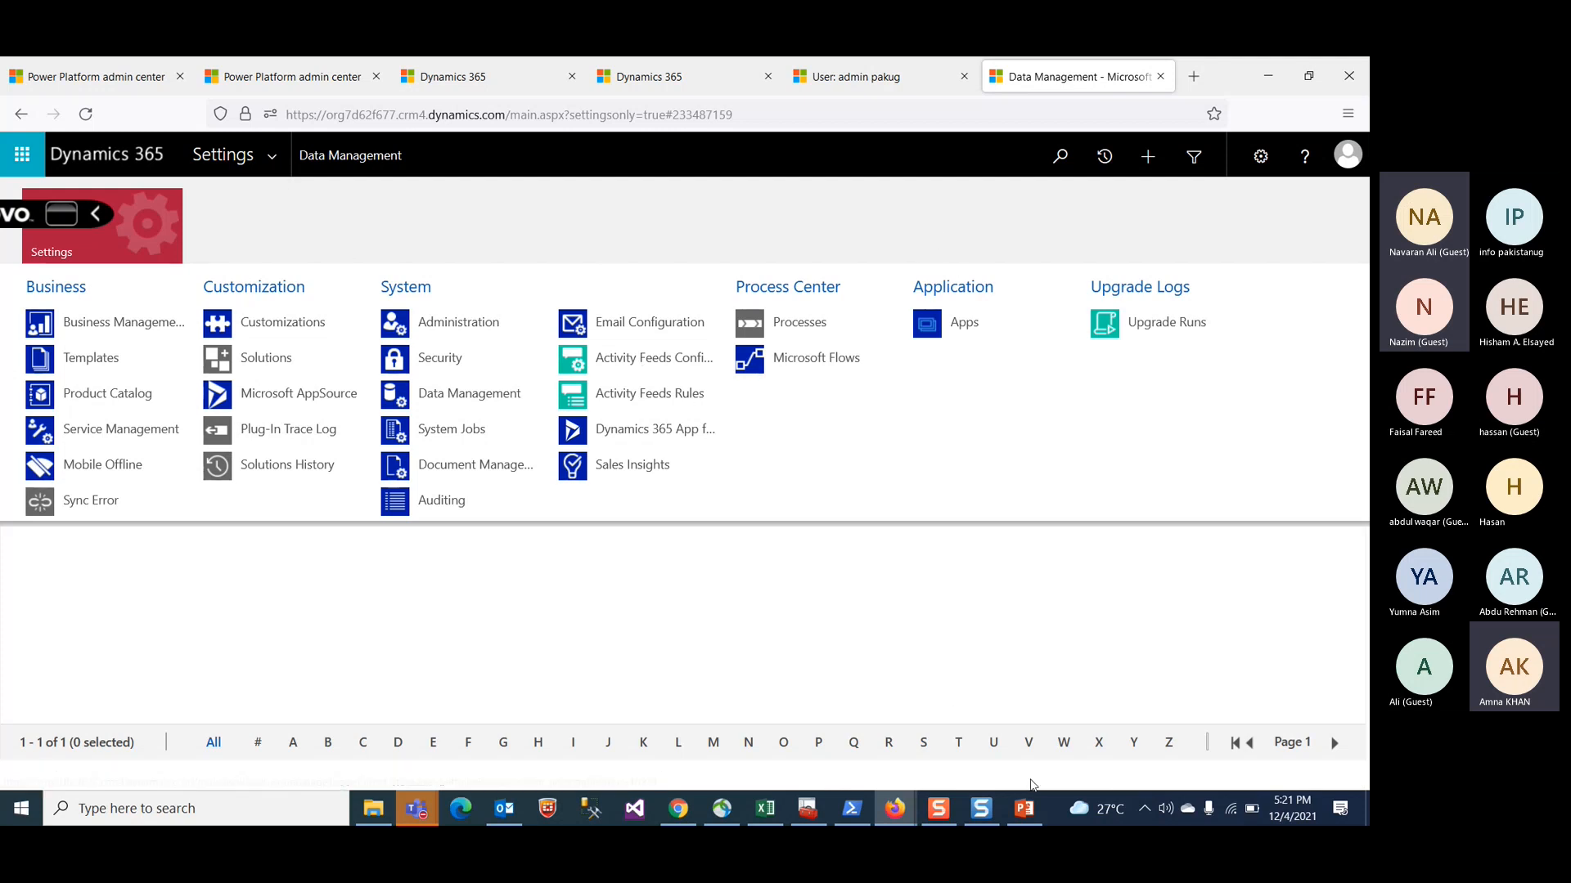
Step: Switch to the PowerPoint deck and scroll through the slide thumbnails
left_click(1023, 808)
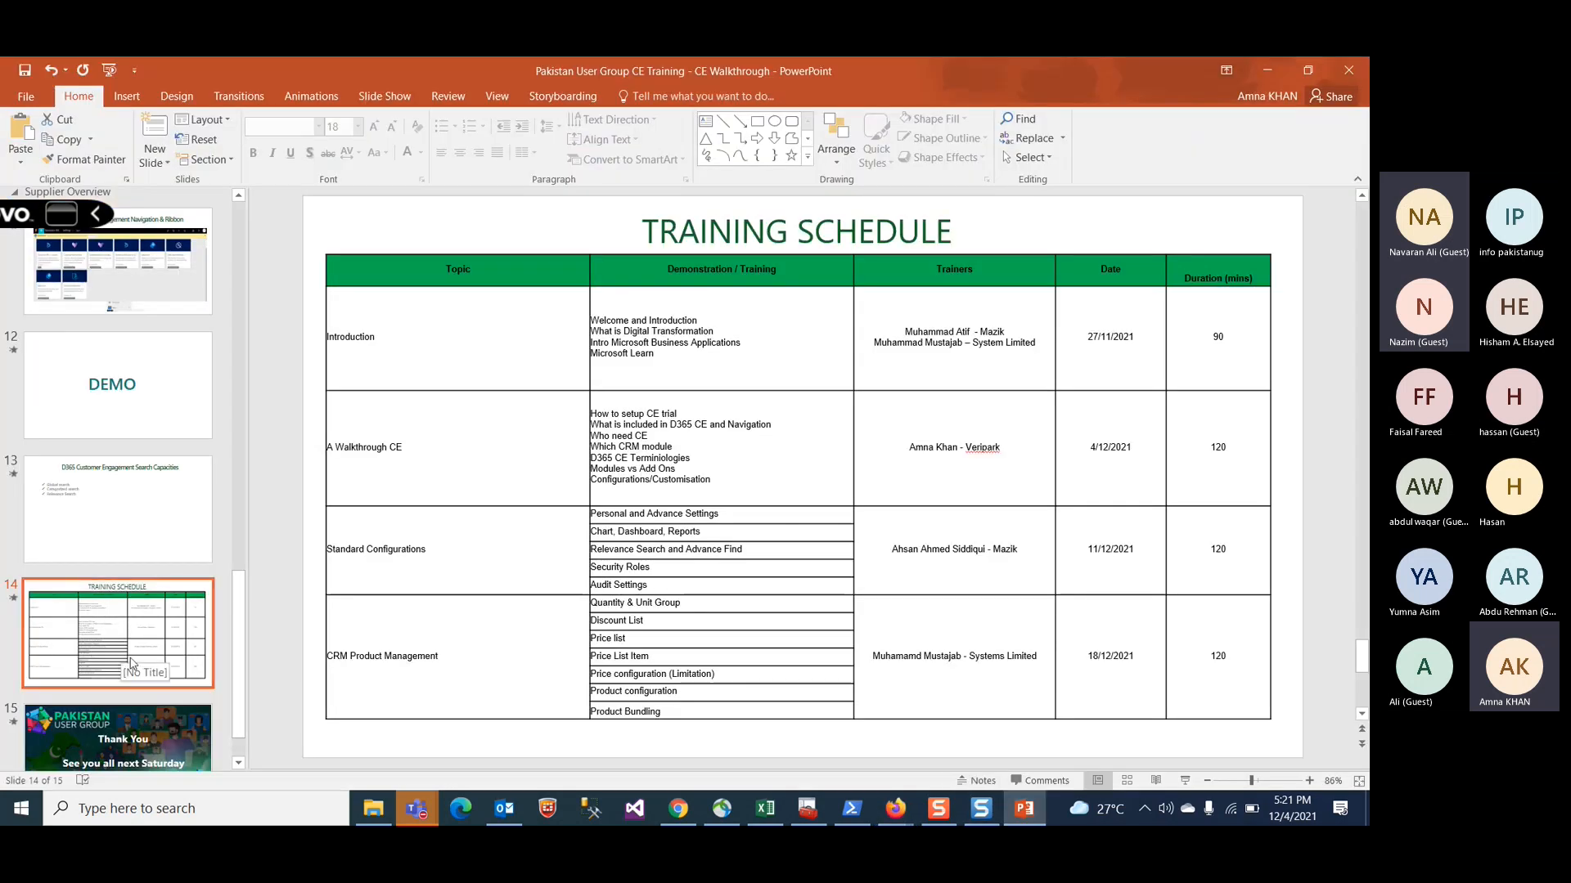
scroll(149, 680, "up", 5)
scroll(150, 679, "up", 6)
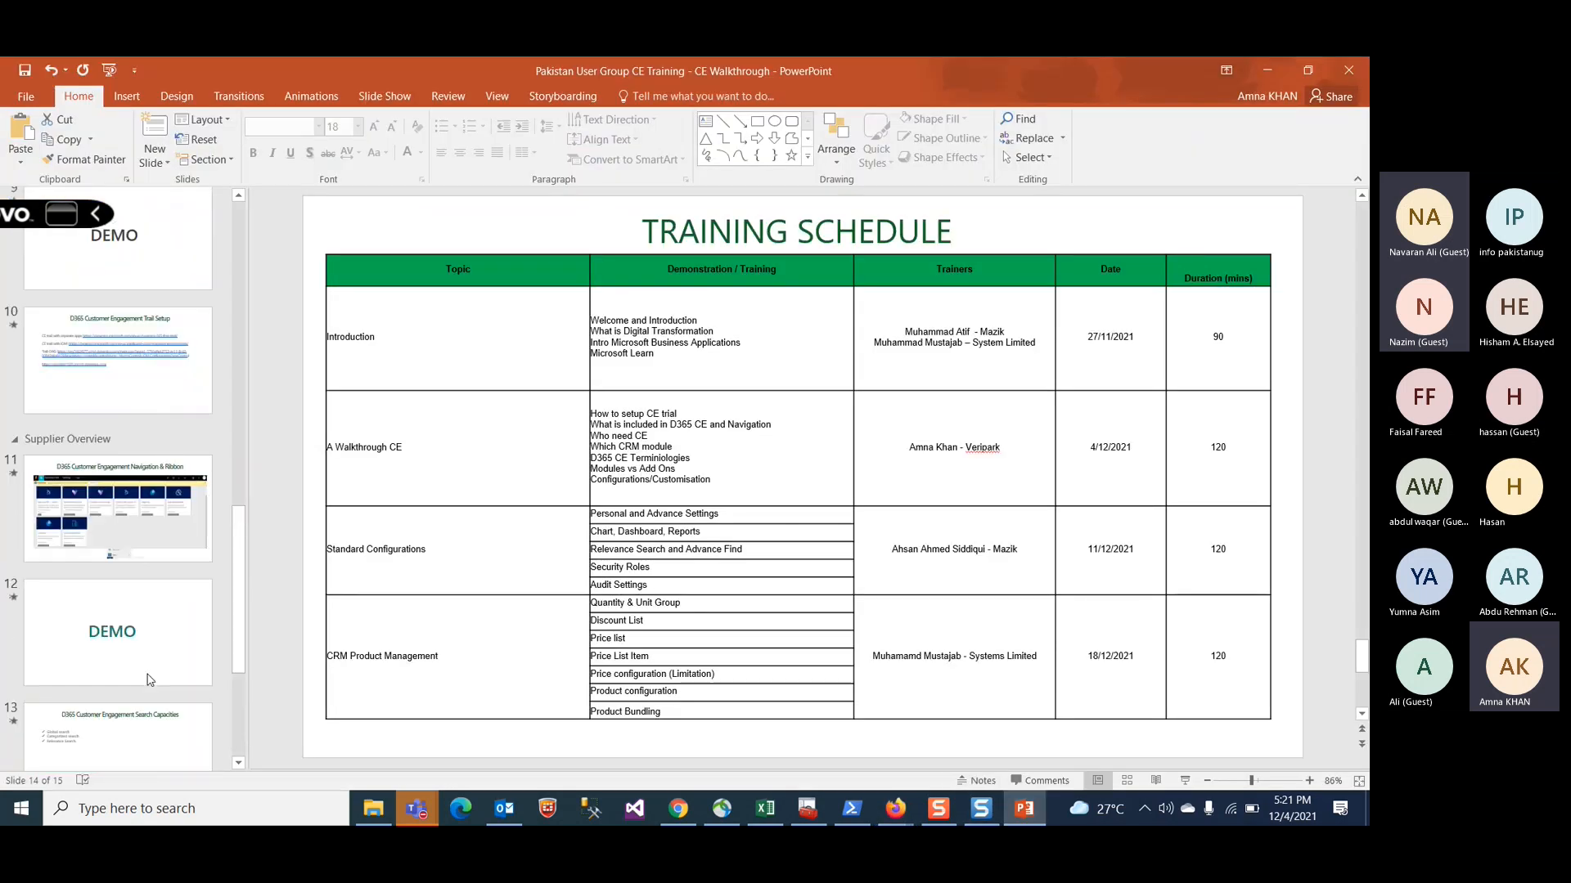
scroll(149, 680, "up", 3)
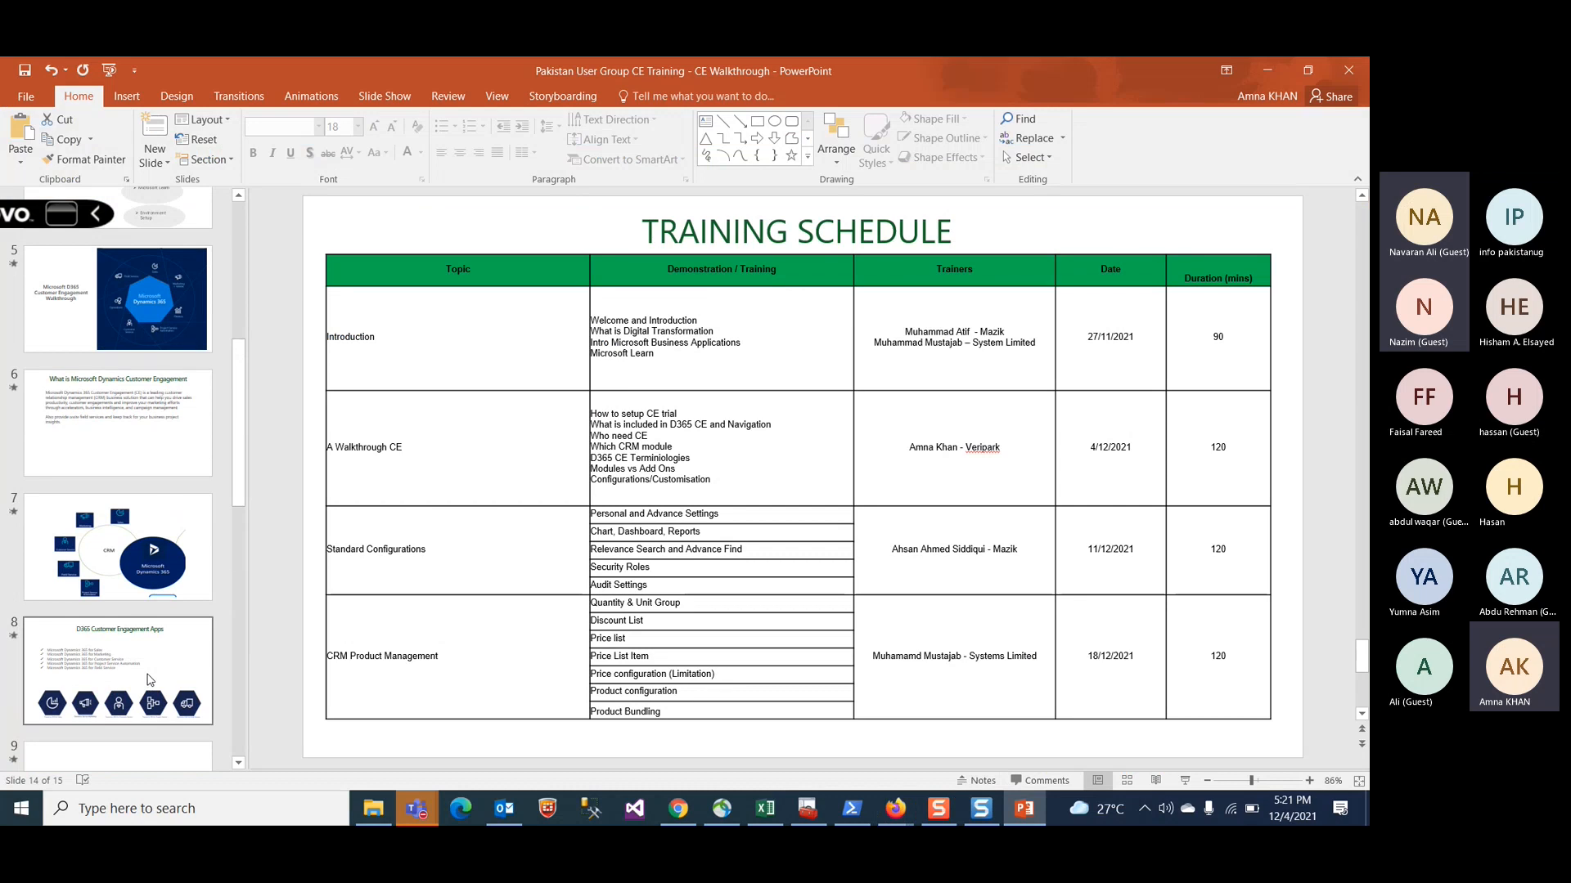
scroll(150, 680, "down", 3)
scroll(150, 679, "down", 8)
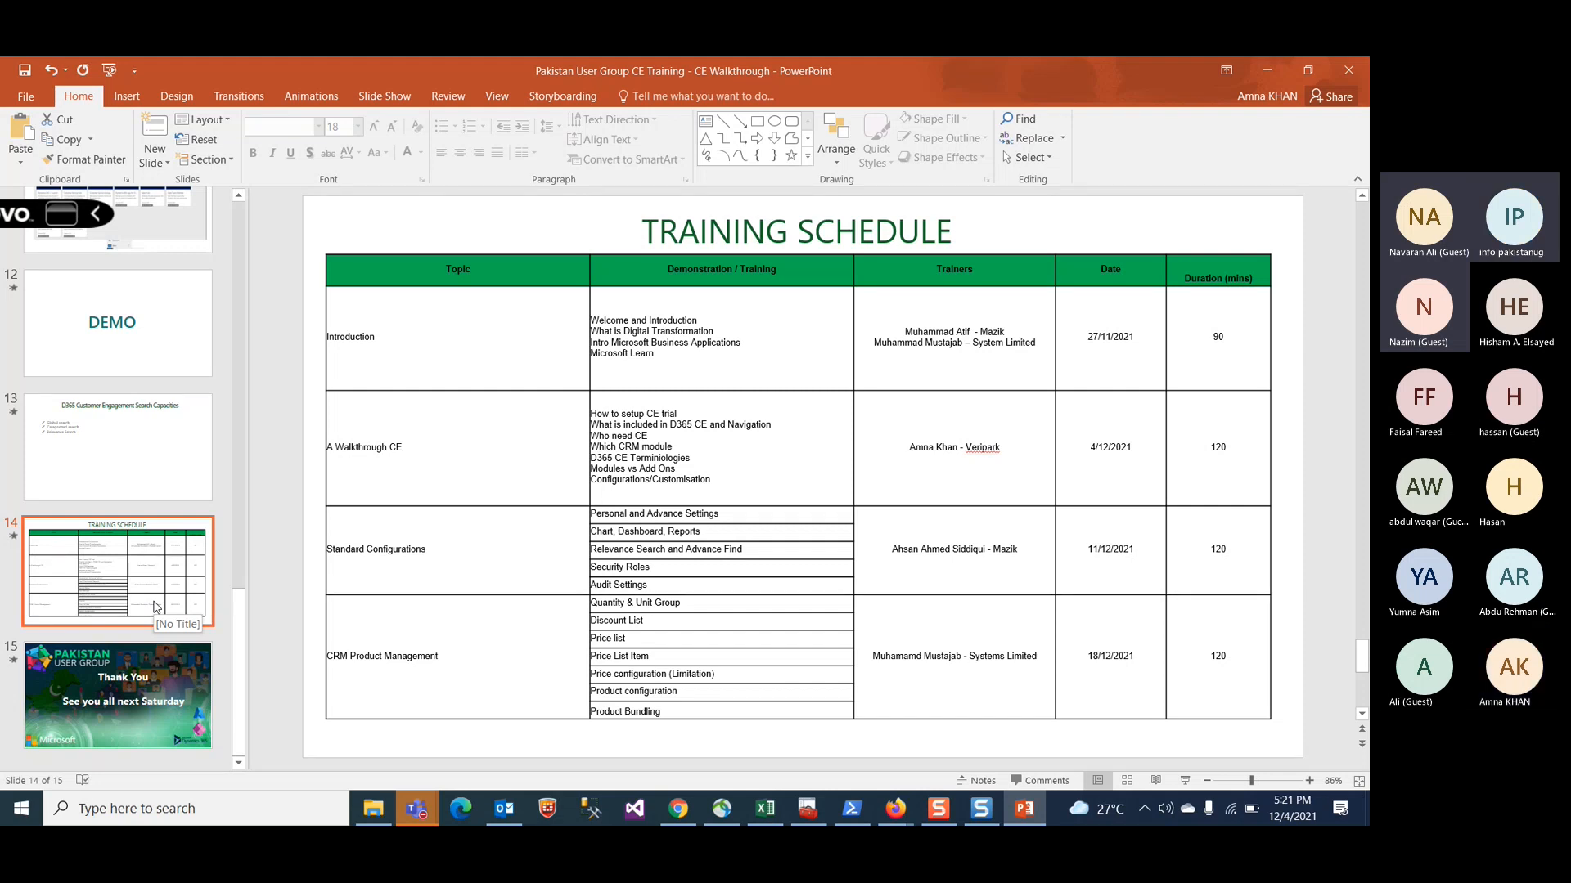
Step: Scroll the slide thumbnails and open the Agenda slide
scroll(156, 607, "up", 15)
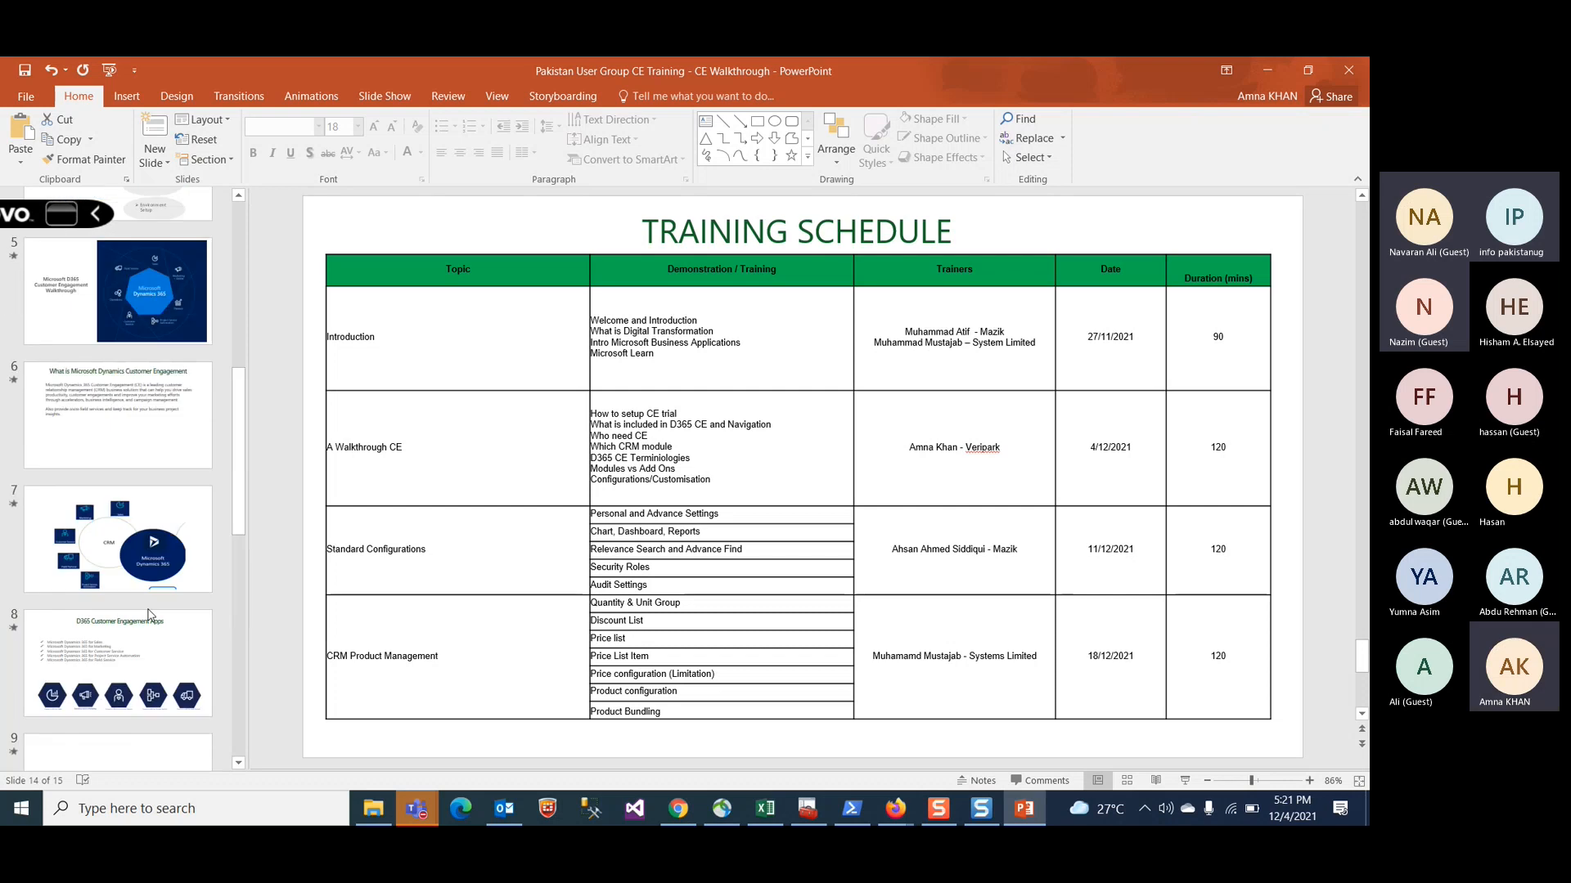
left_click(155, 401)
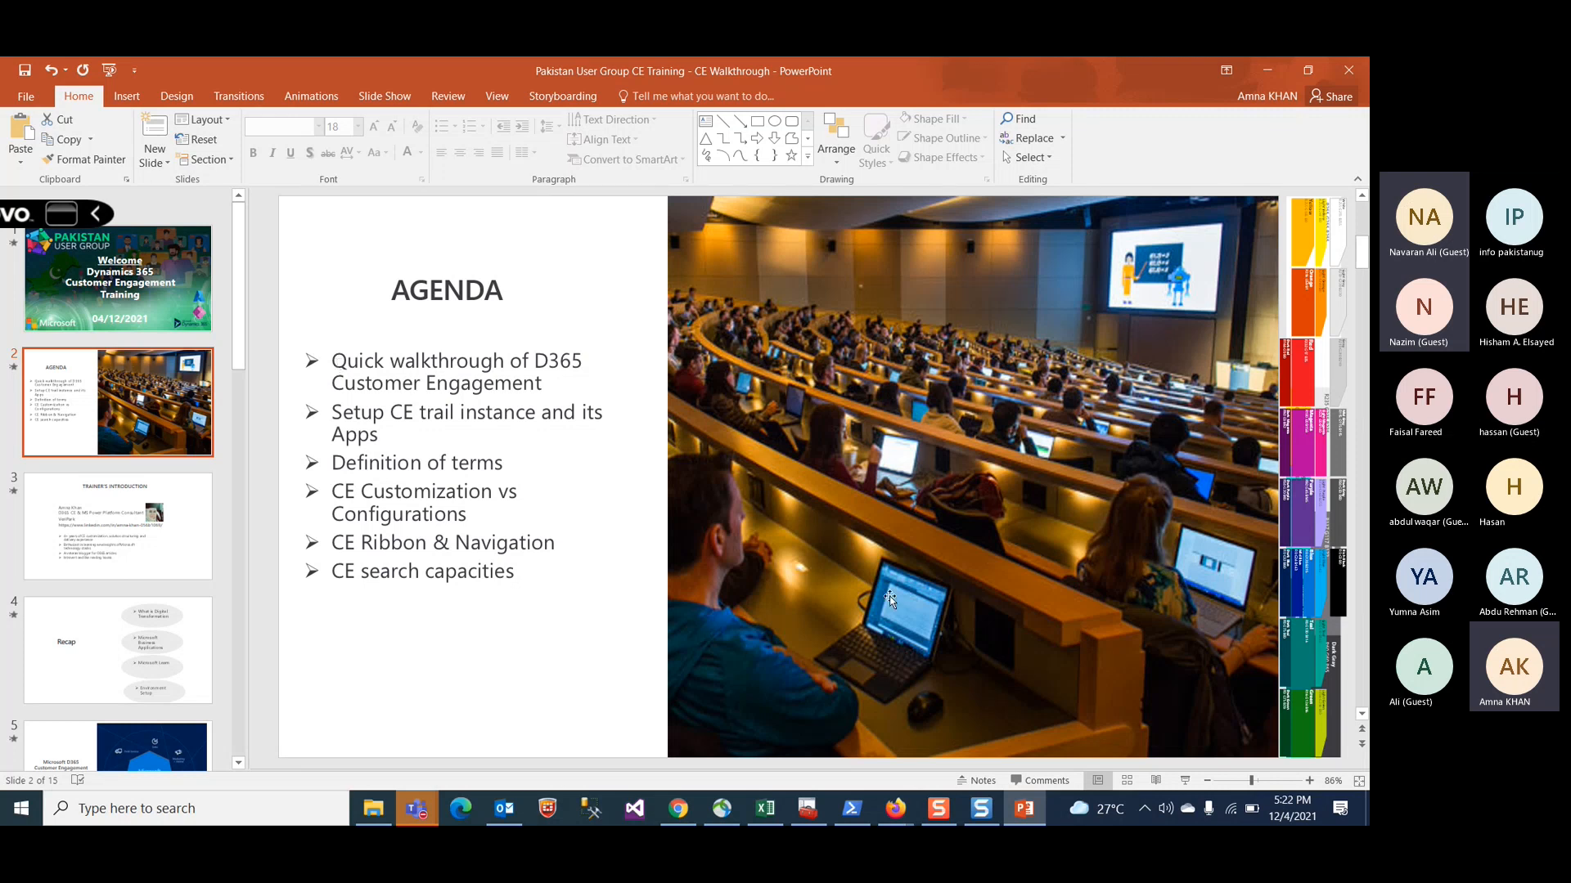
Step: Switch to the browser and return to the Environments list in the Power Platform admin center
mouse_move(896, 808)
left_click(801, 743)
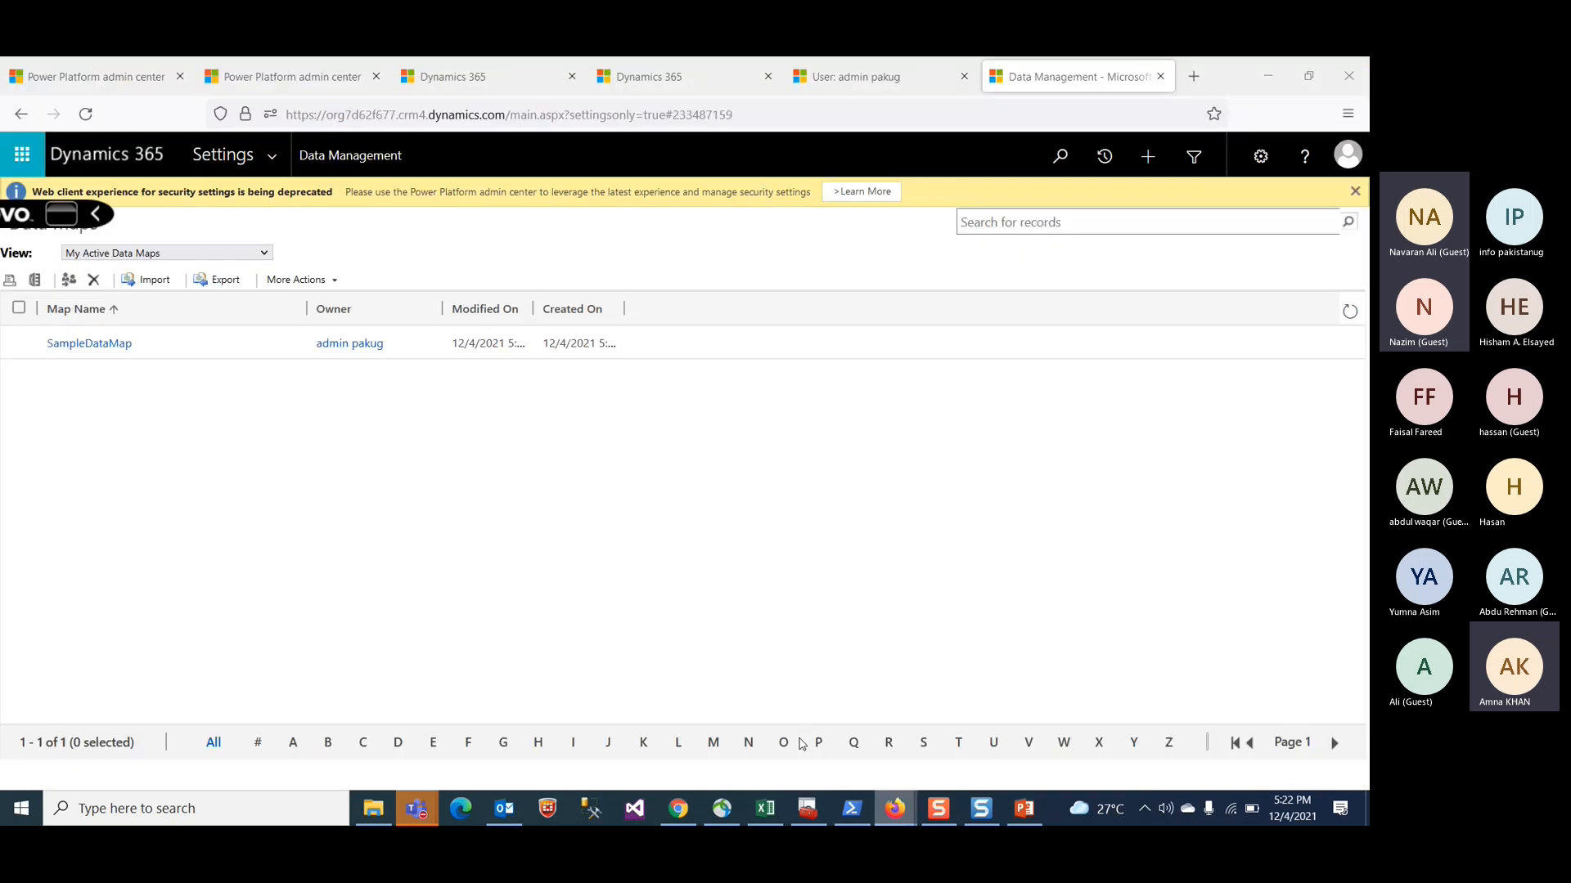
left_click(291, 78)
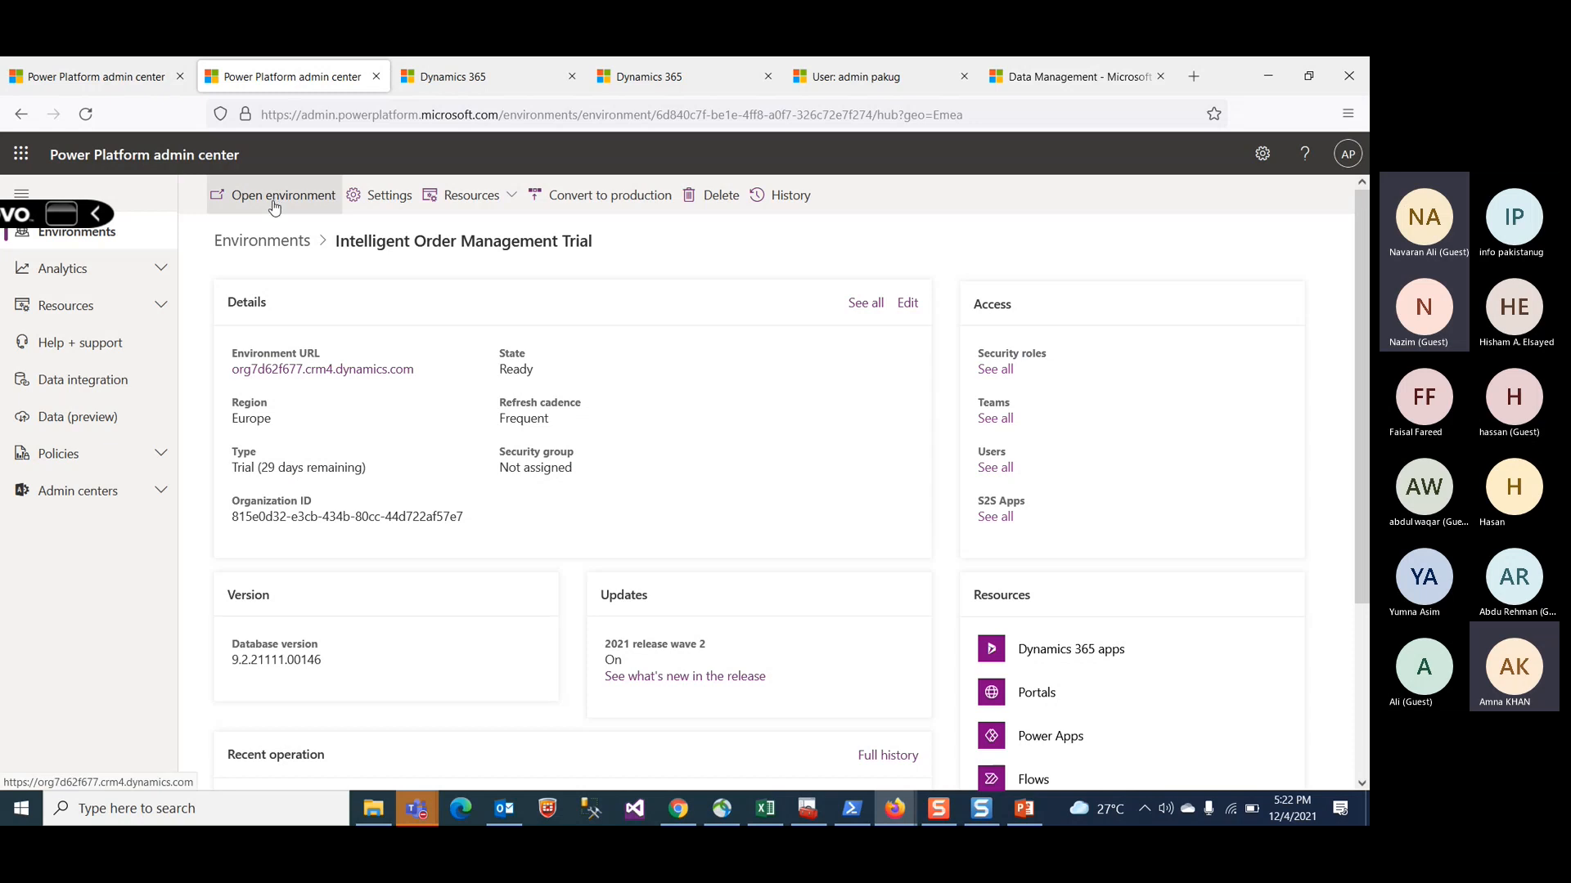
left_click(83, 239)
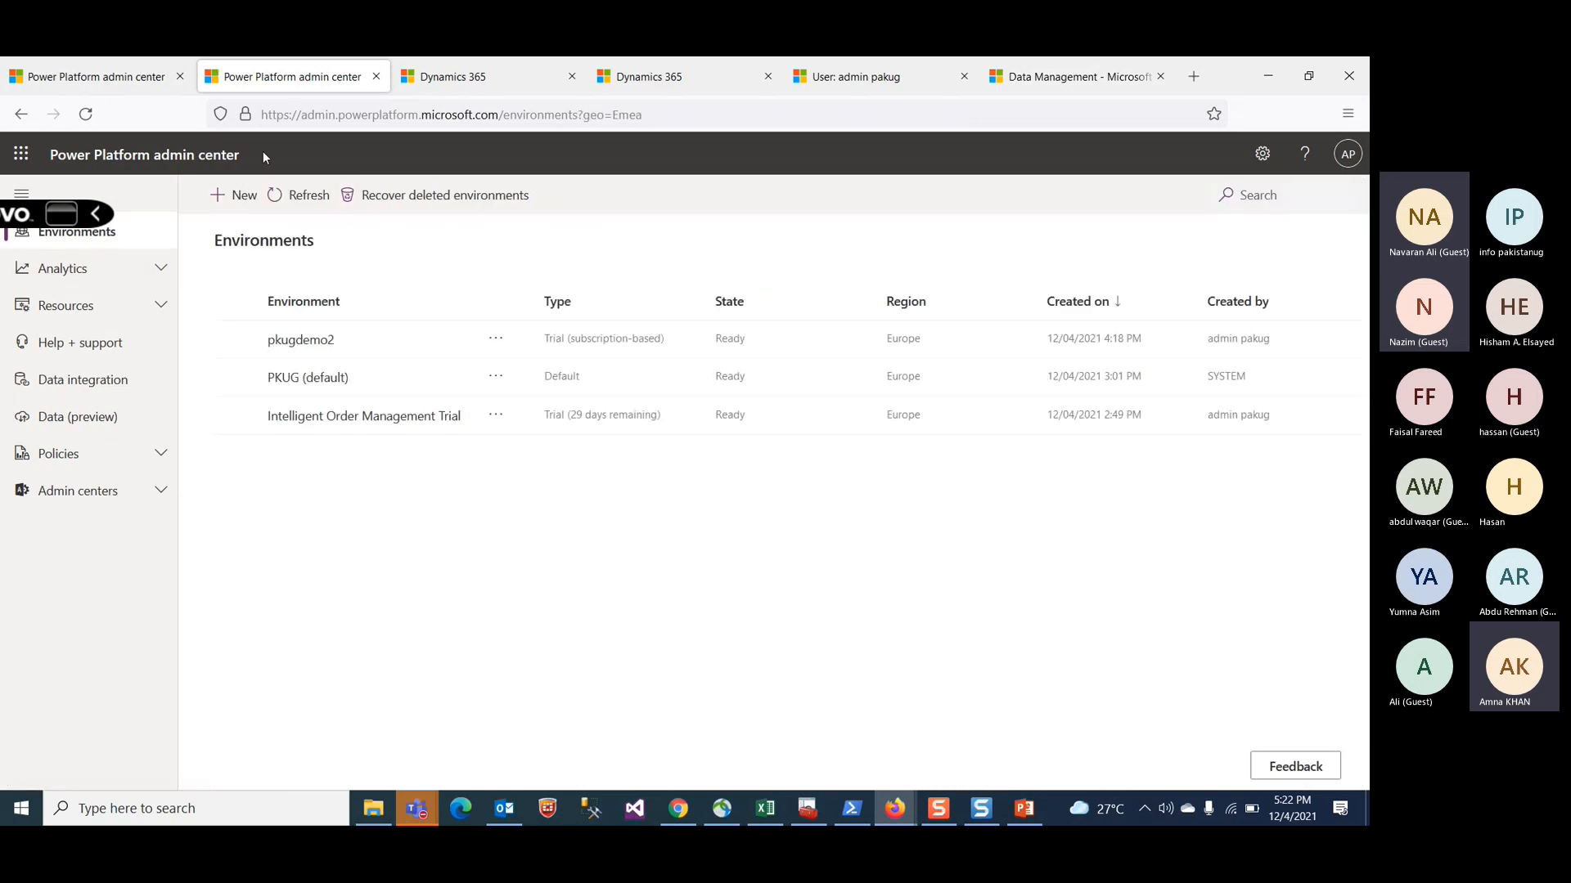
Step: Open the New environment panel, review the Type options, and cancel it
left_click(235, 201)
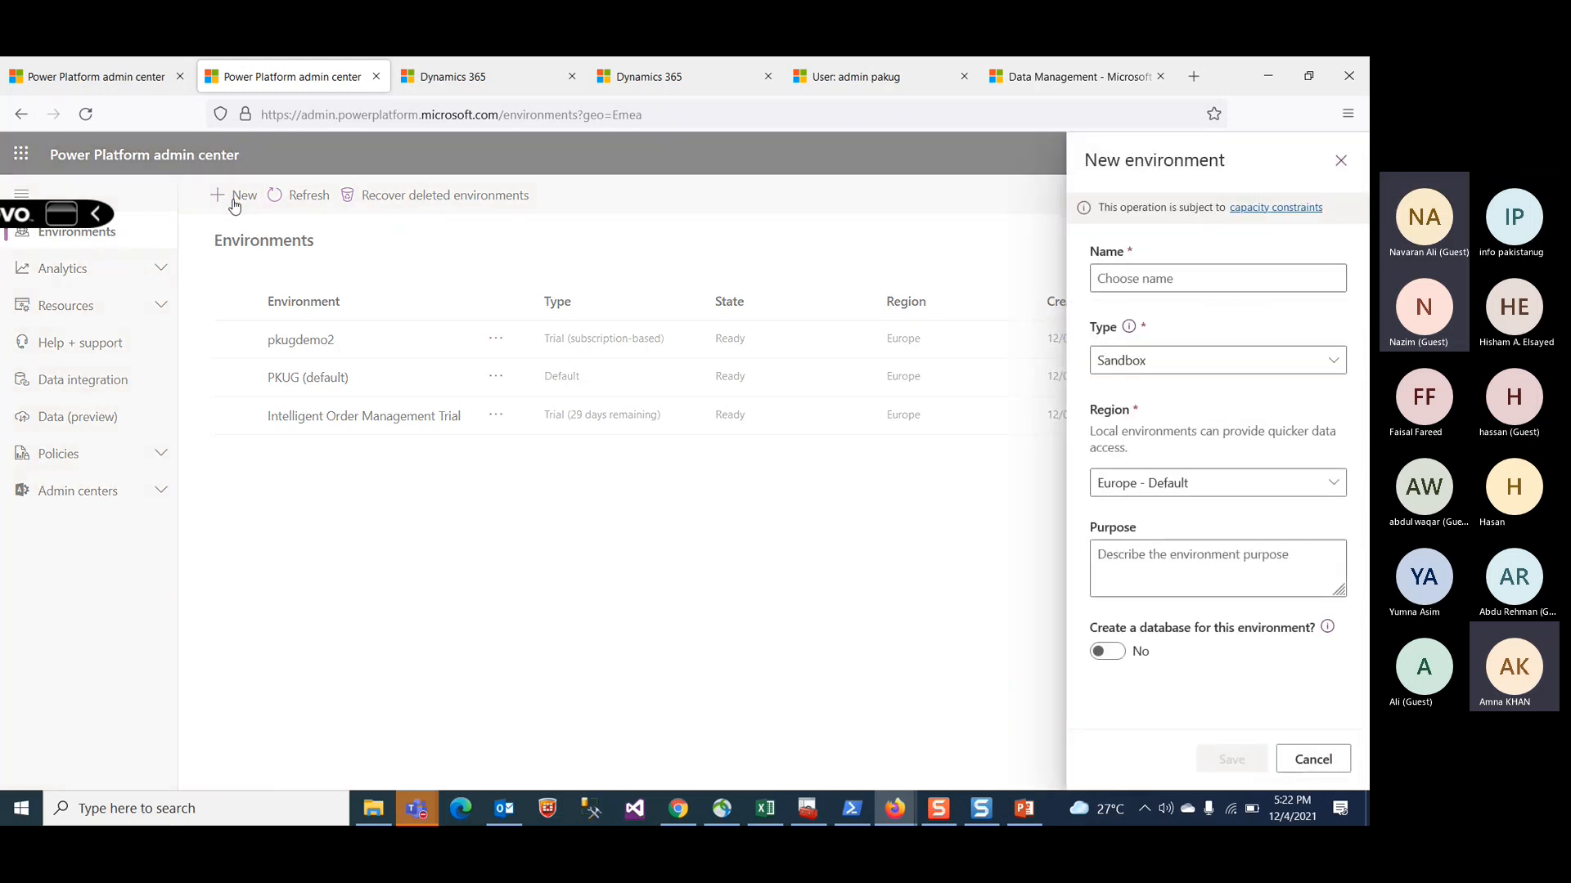
left_click(1181, 282)
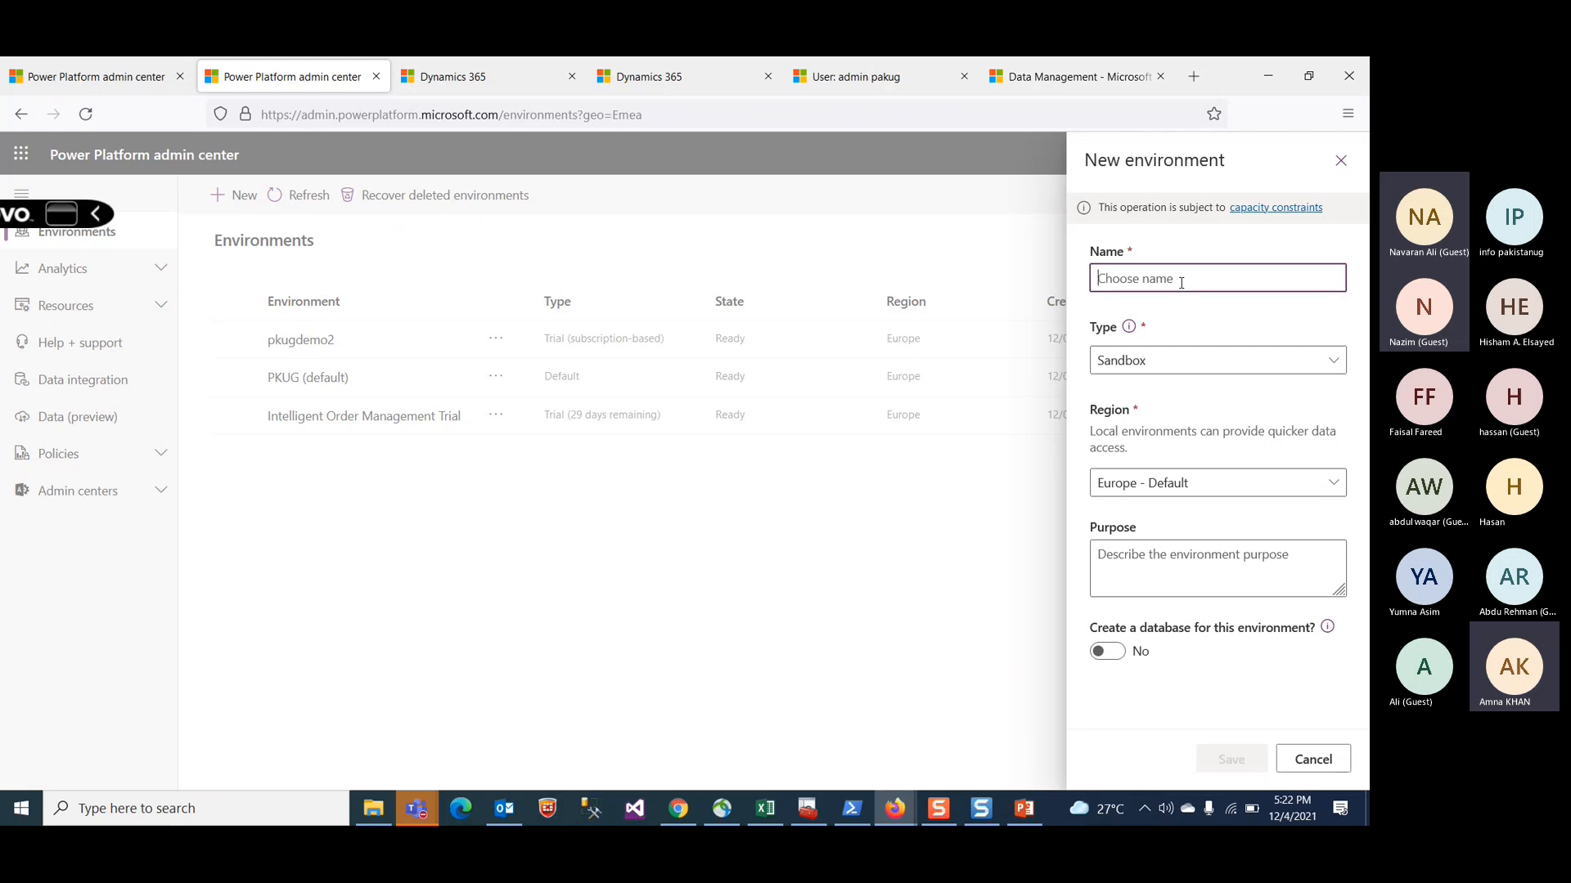
left_click(1203, 372)
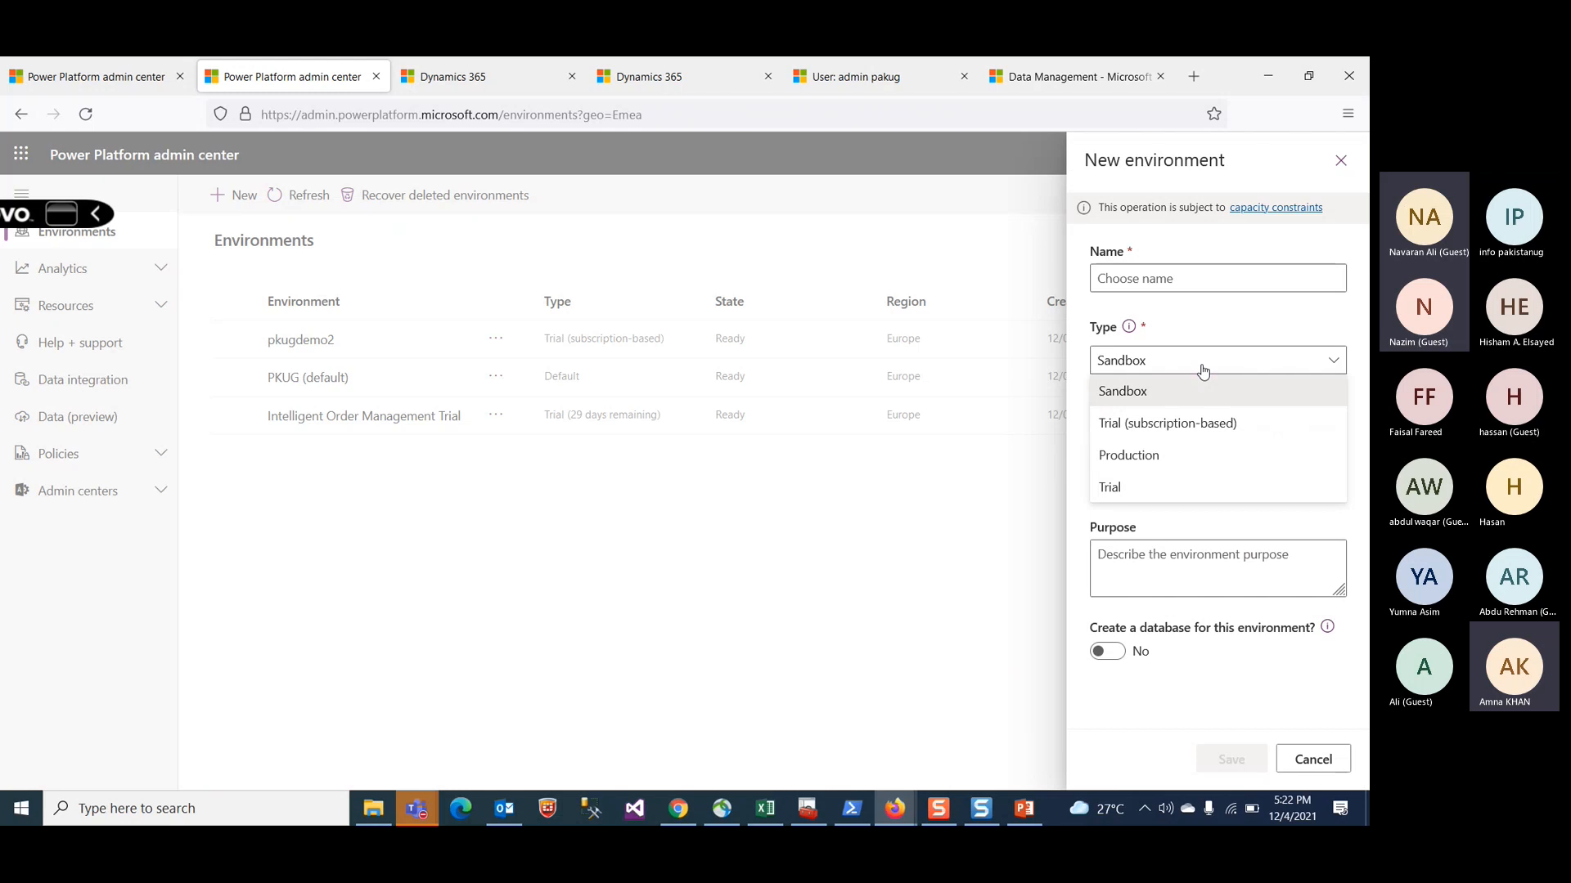
left_click(1013, 516)
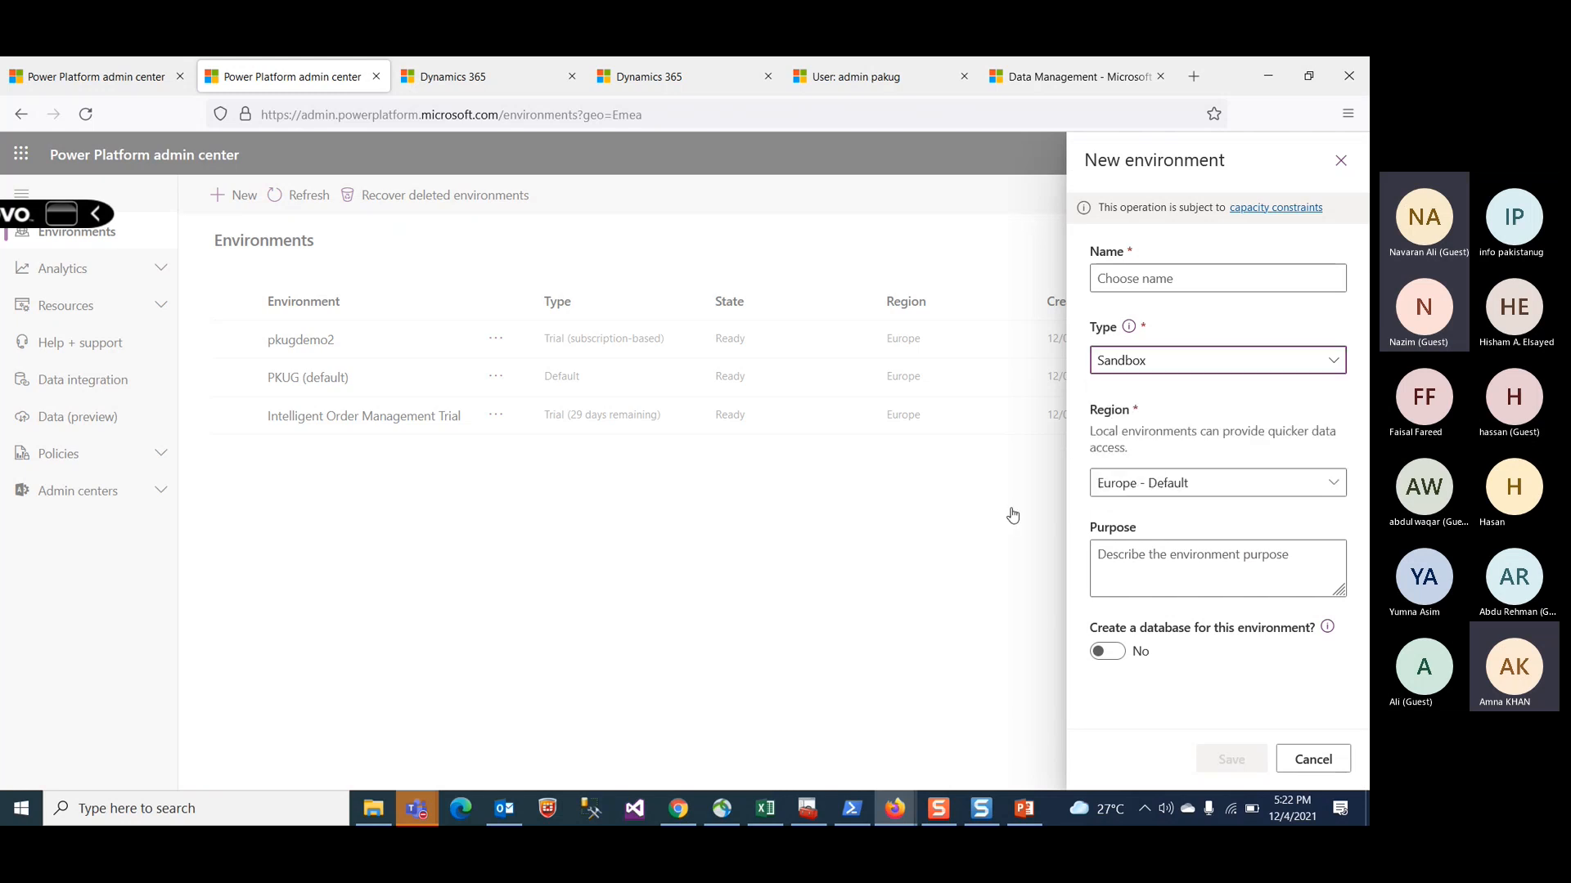
left_click(1315, 762)
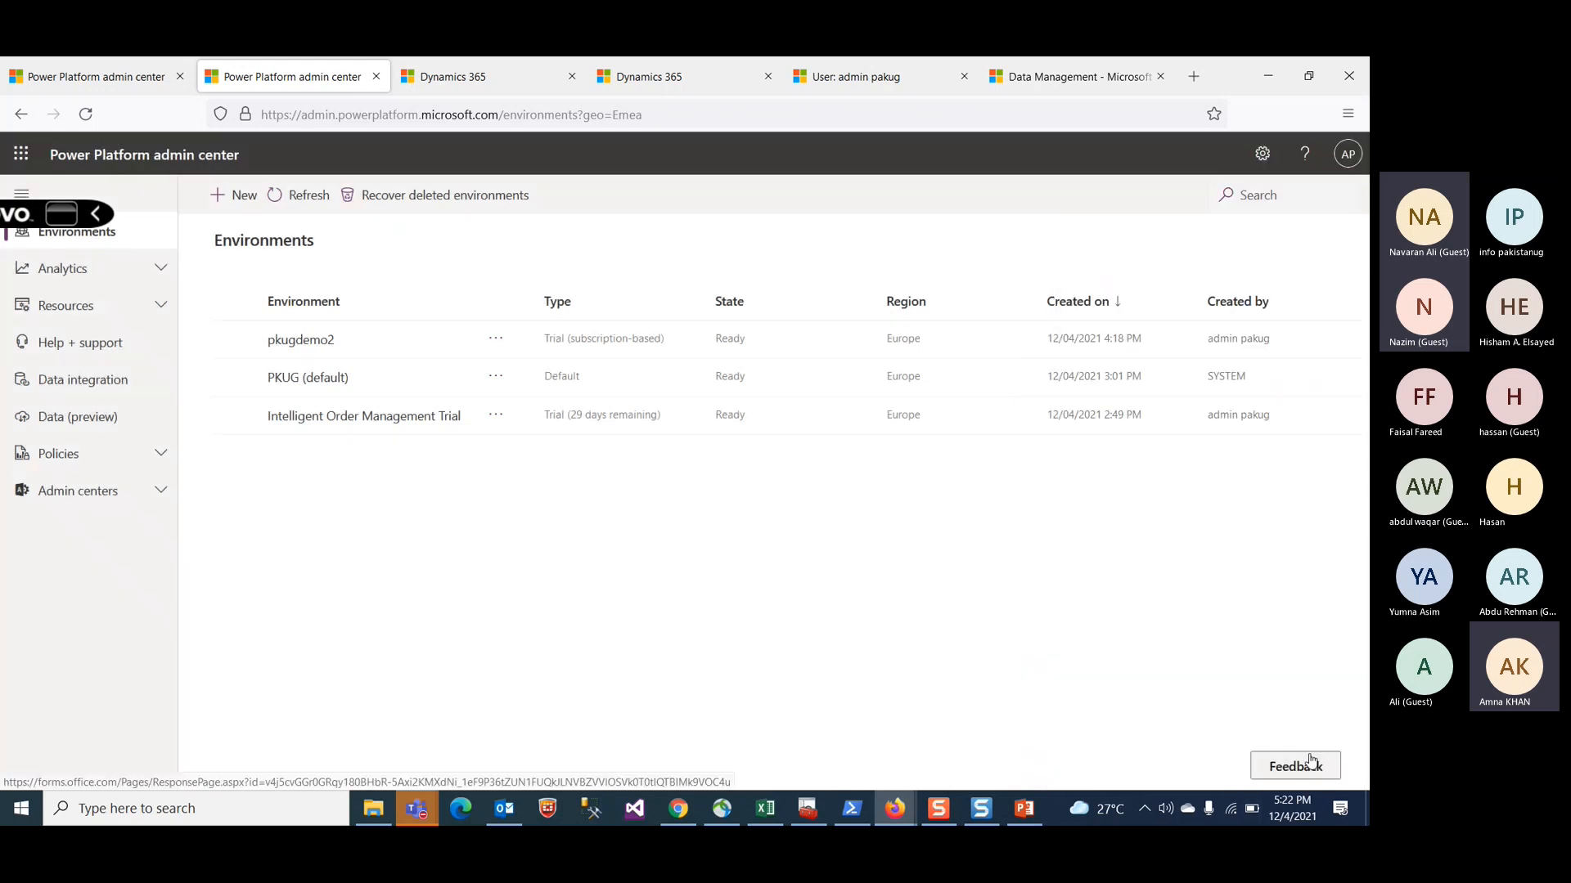
Step: Open the Intelligent Order Management Trial environment and scroll through its details
left_click(327, 418)
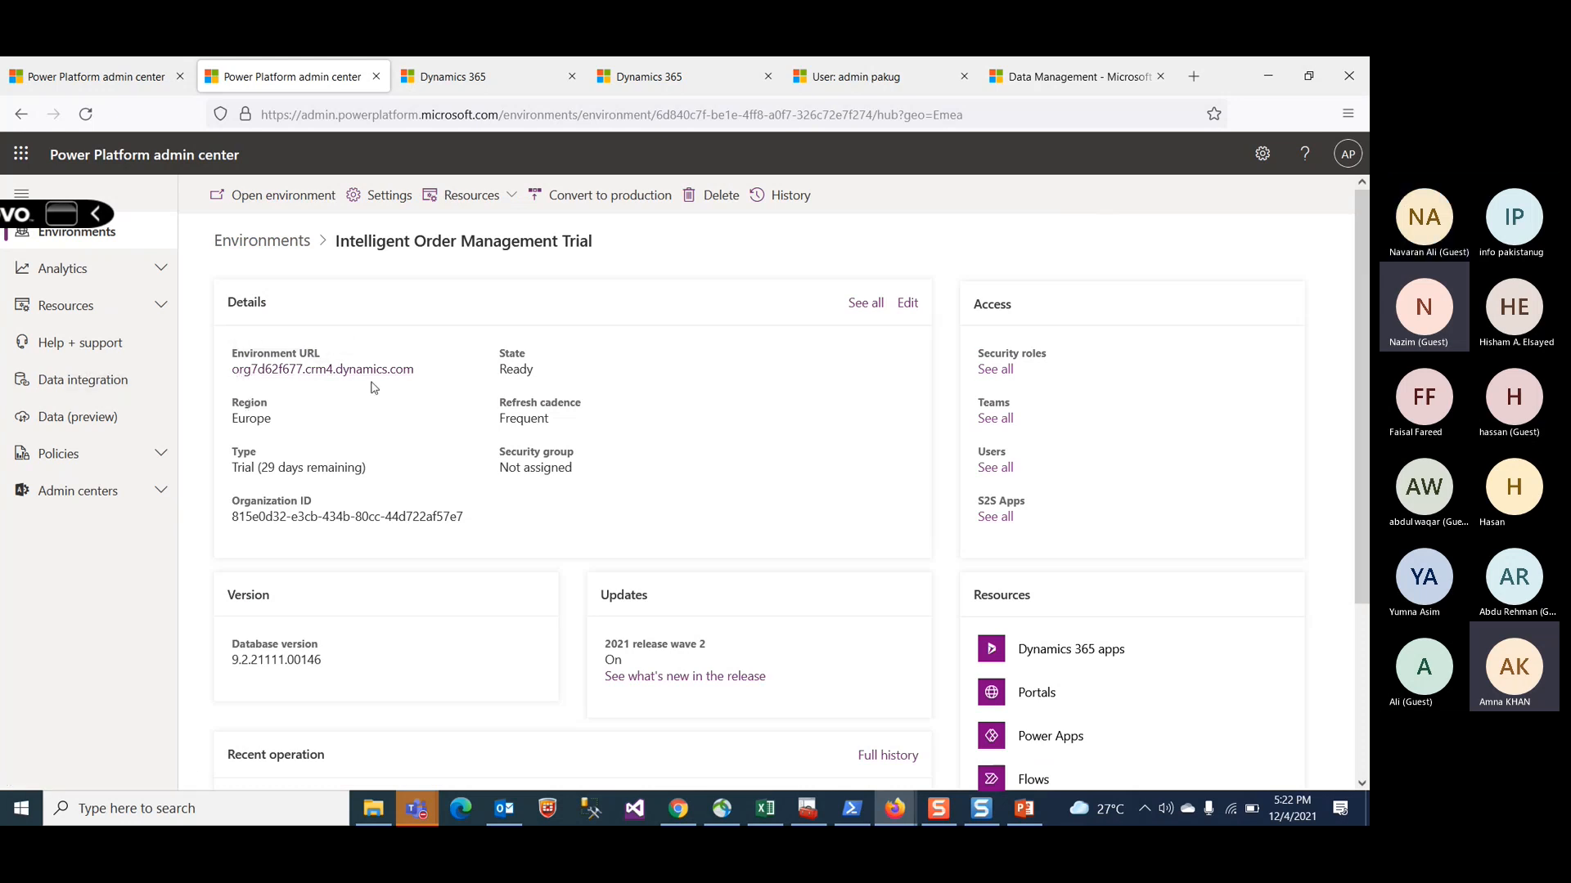
scroll(481, 448, "down", 3)
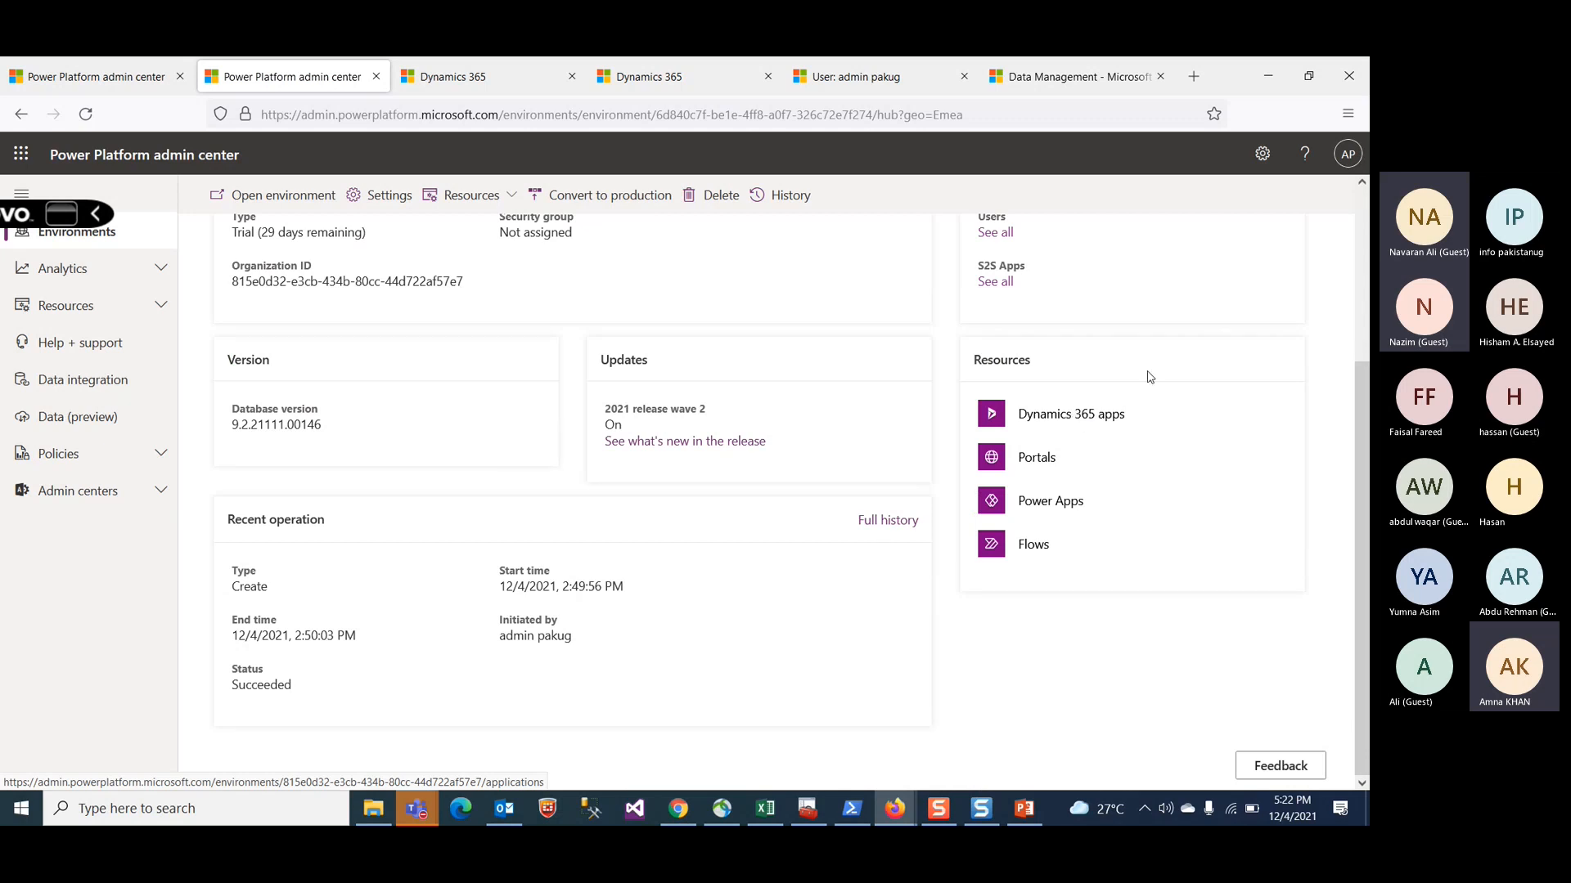
scroll(589, 518, "up", 3)
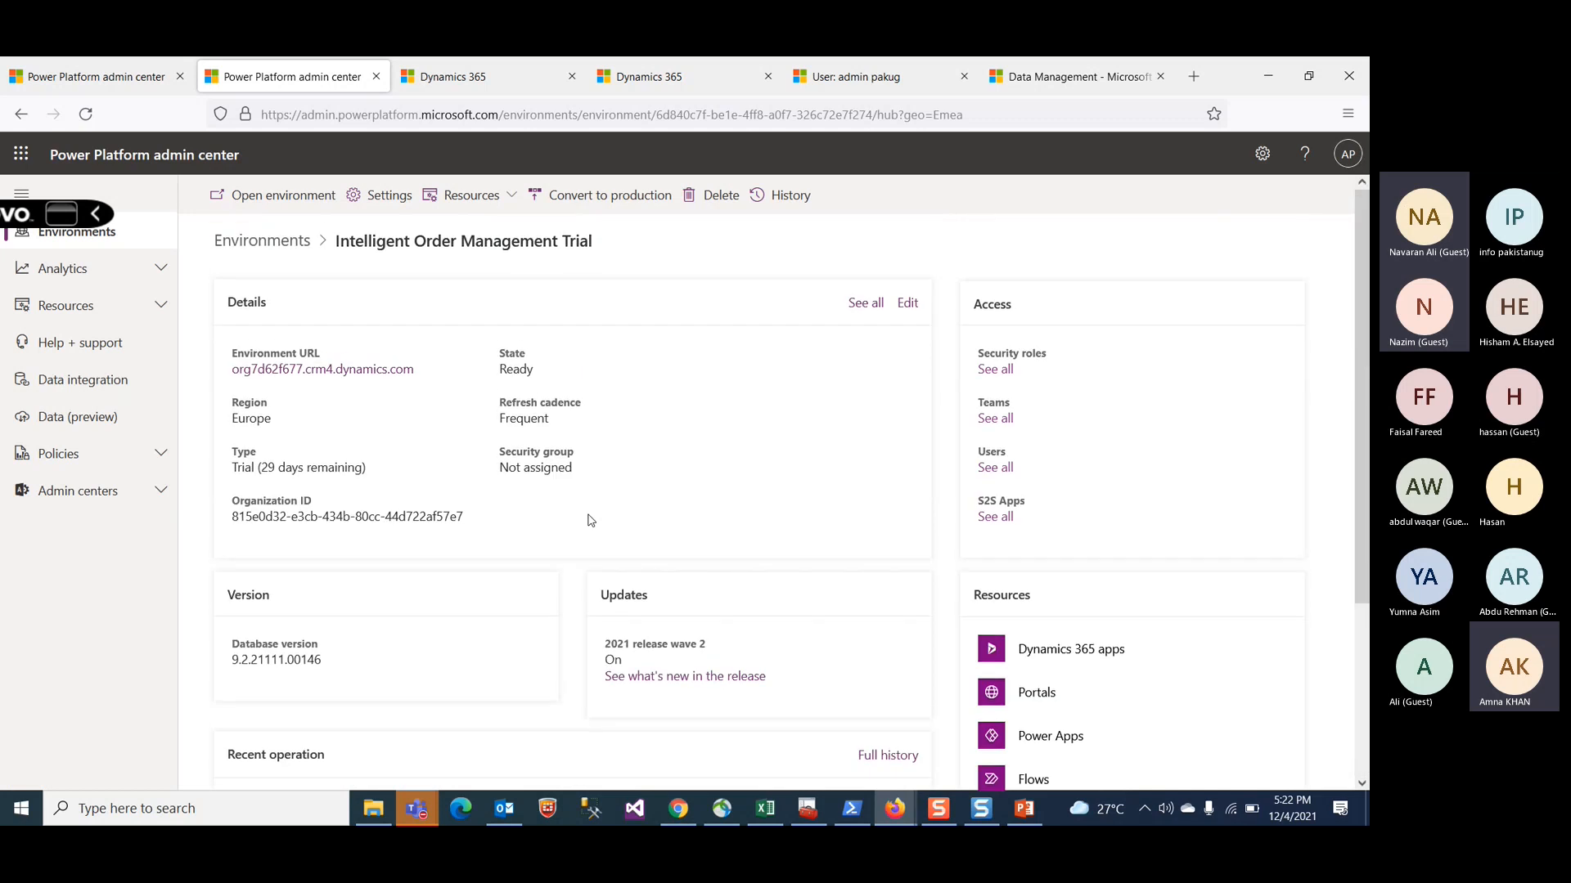
Step: Open the environment URL and go to Advanced Settings from the settings menu
left_click(365, 369)
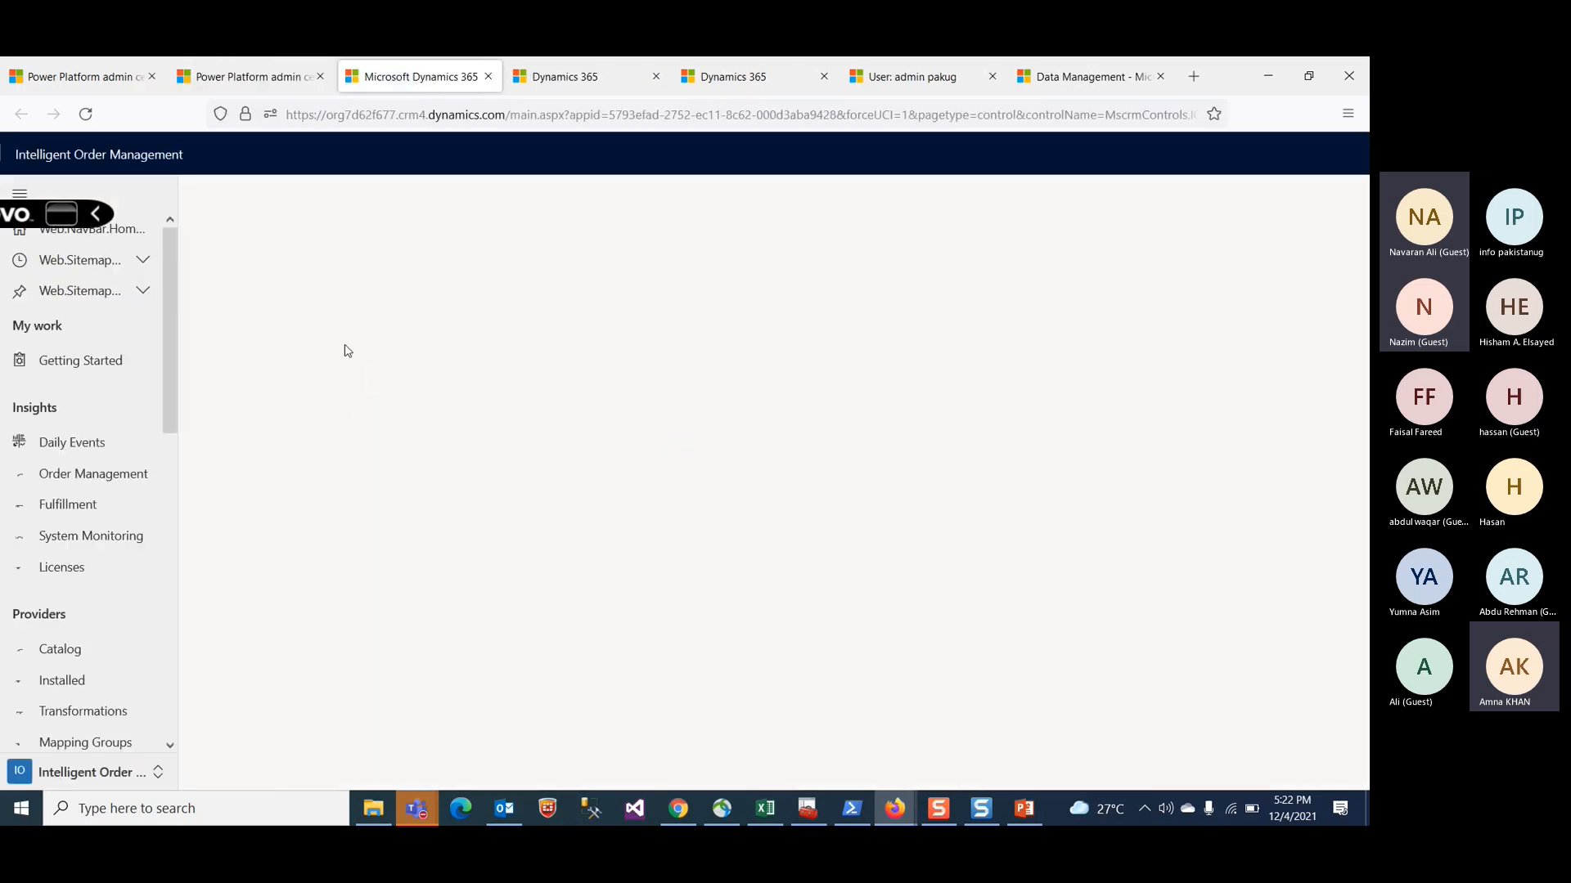
scroll(81, 712, "down", 1)
scroll(81, 711, "down", 3)
left_click(102, 772)
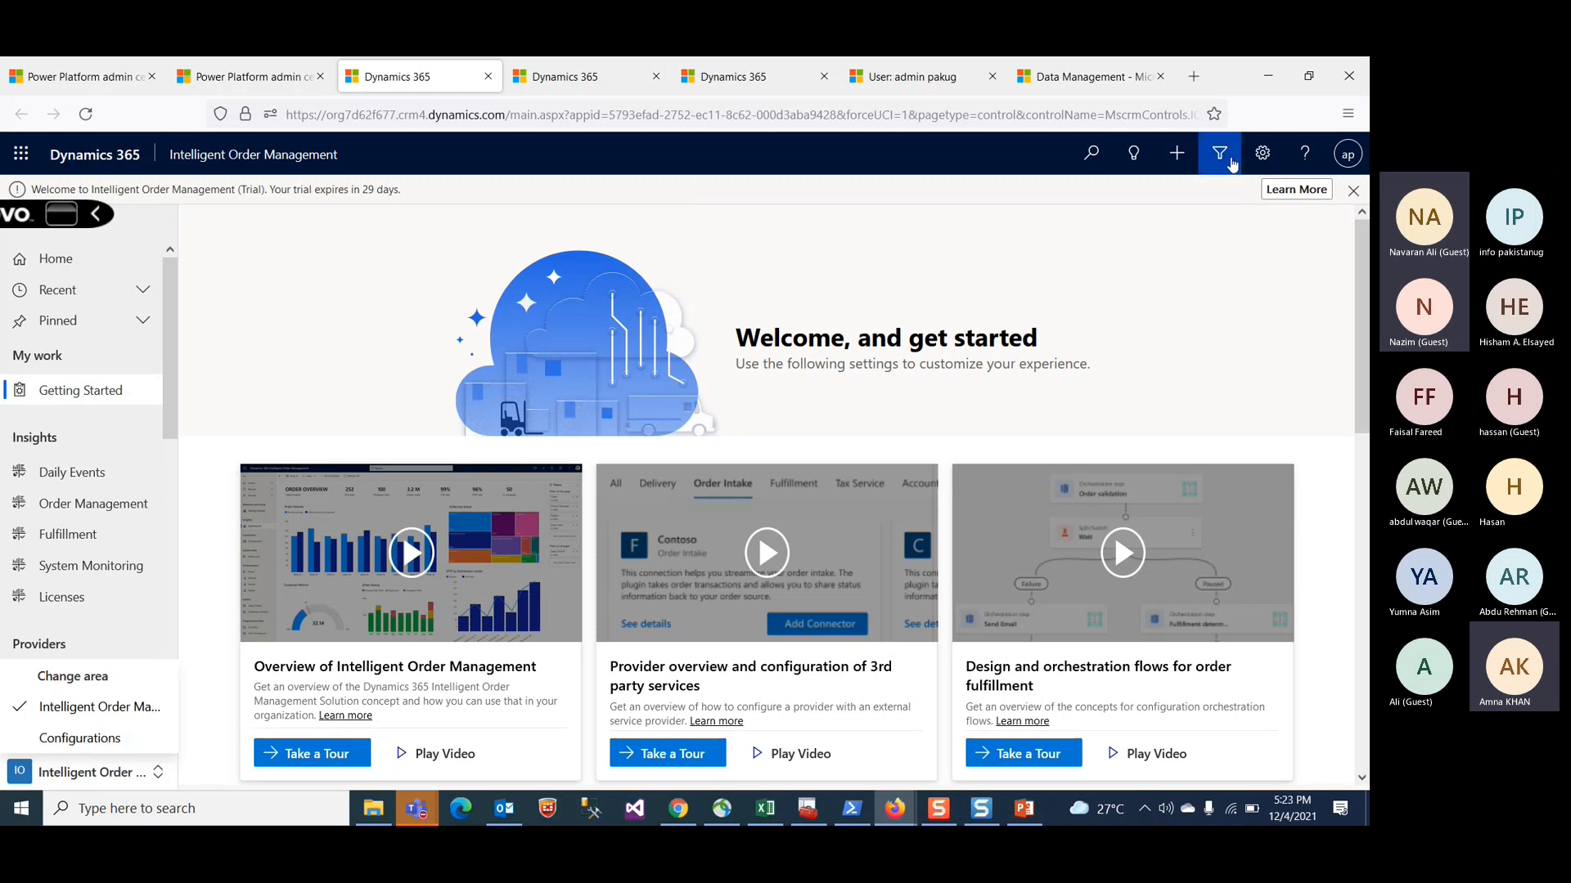
left_click(1261, 158)
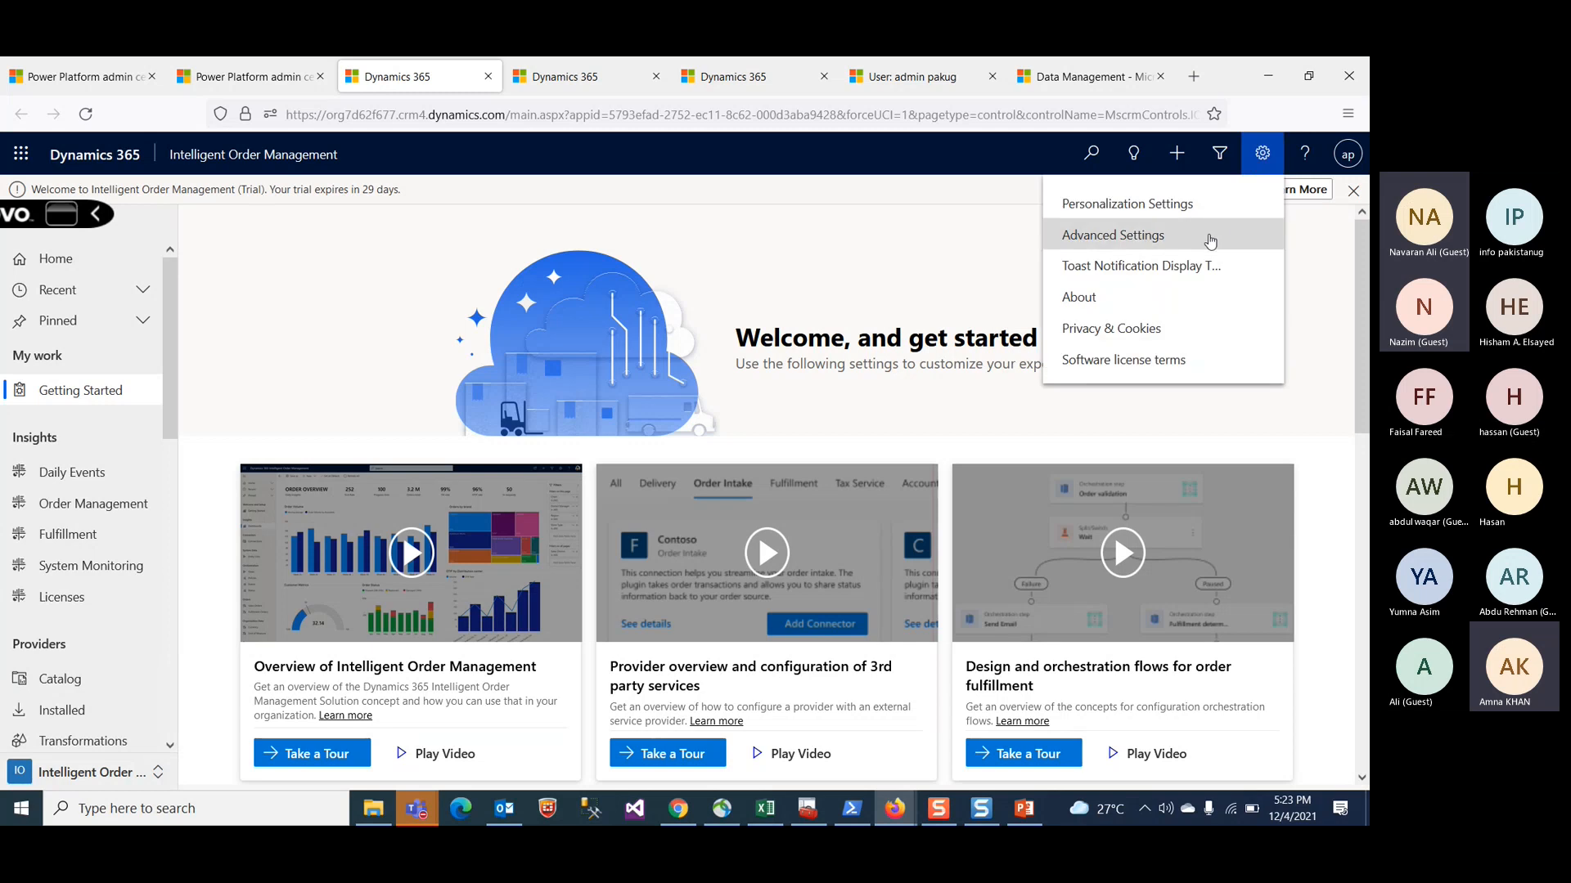
left_click(1197, 239)
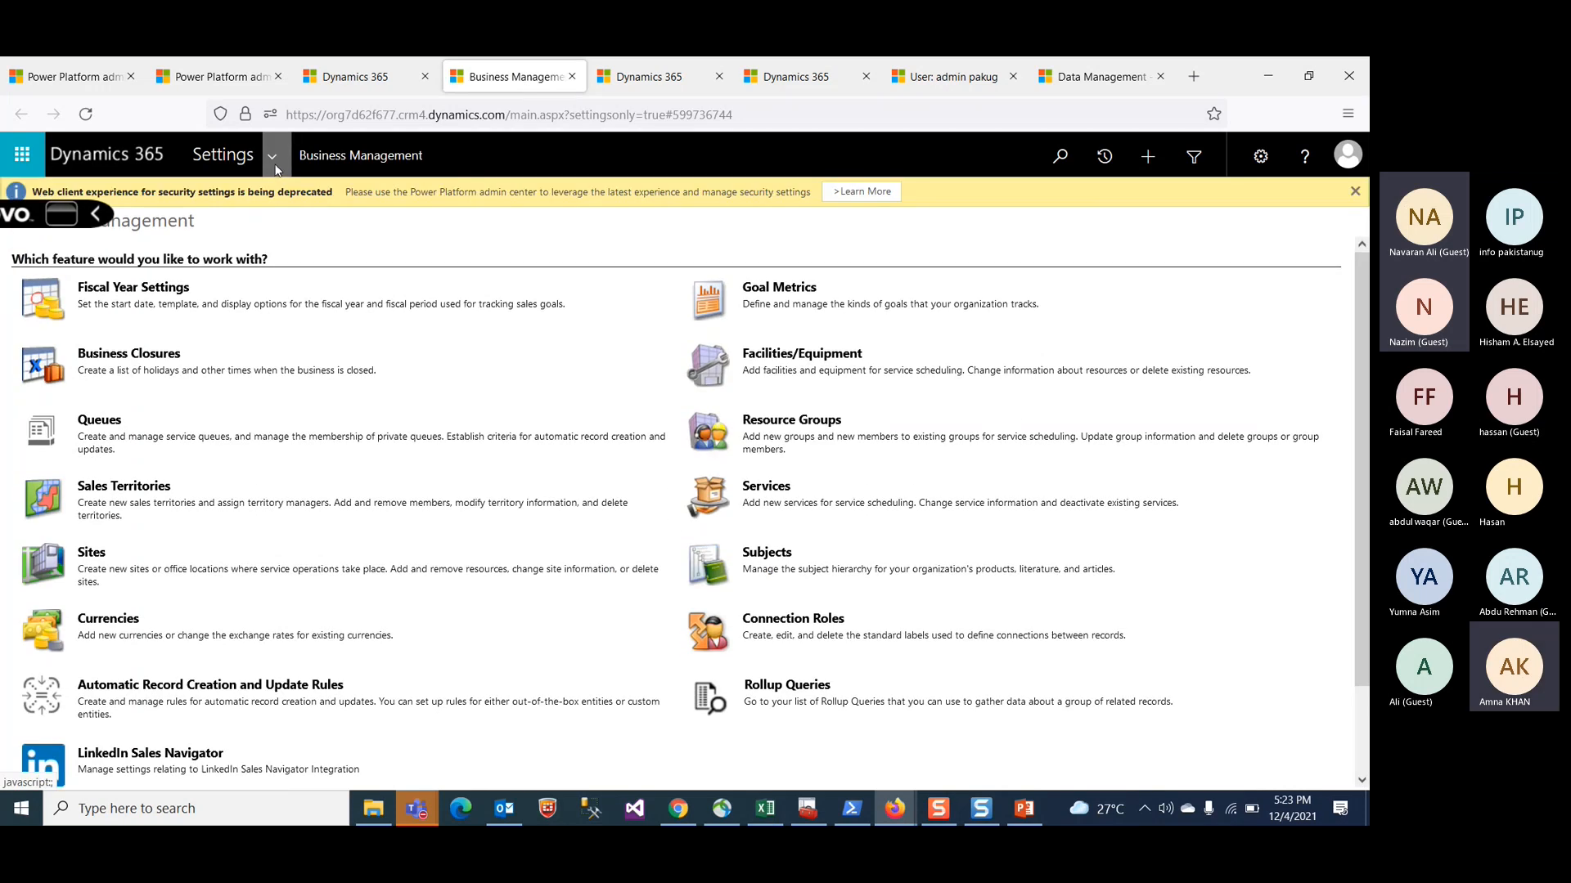
Step: Open the Security area from the Settings navigation
left_click(275, 168)
left_click(440, 360)
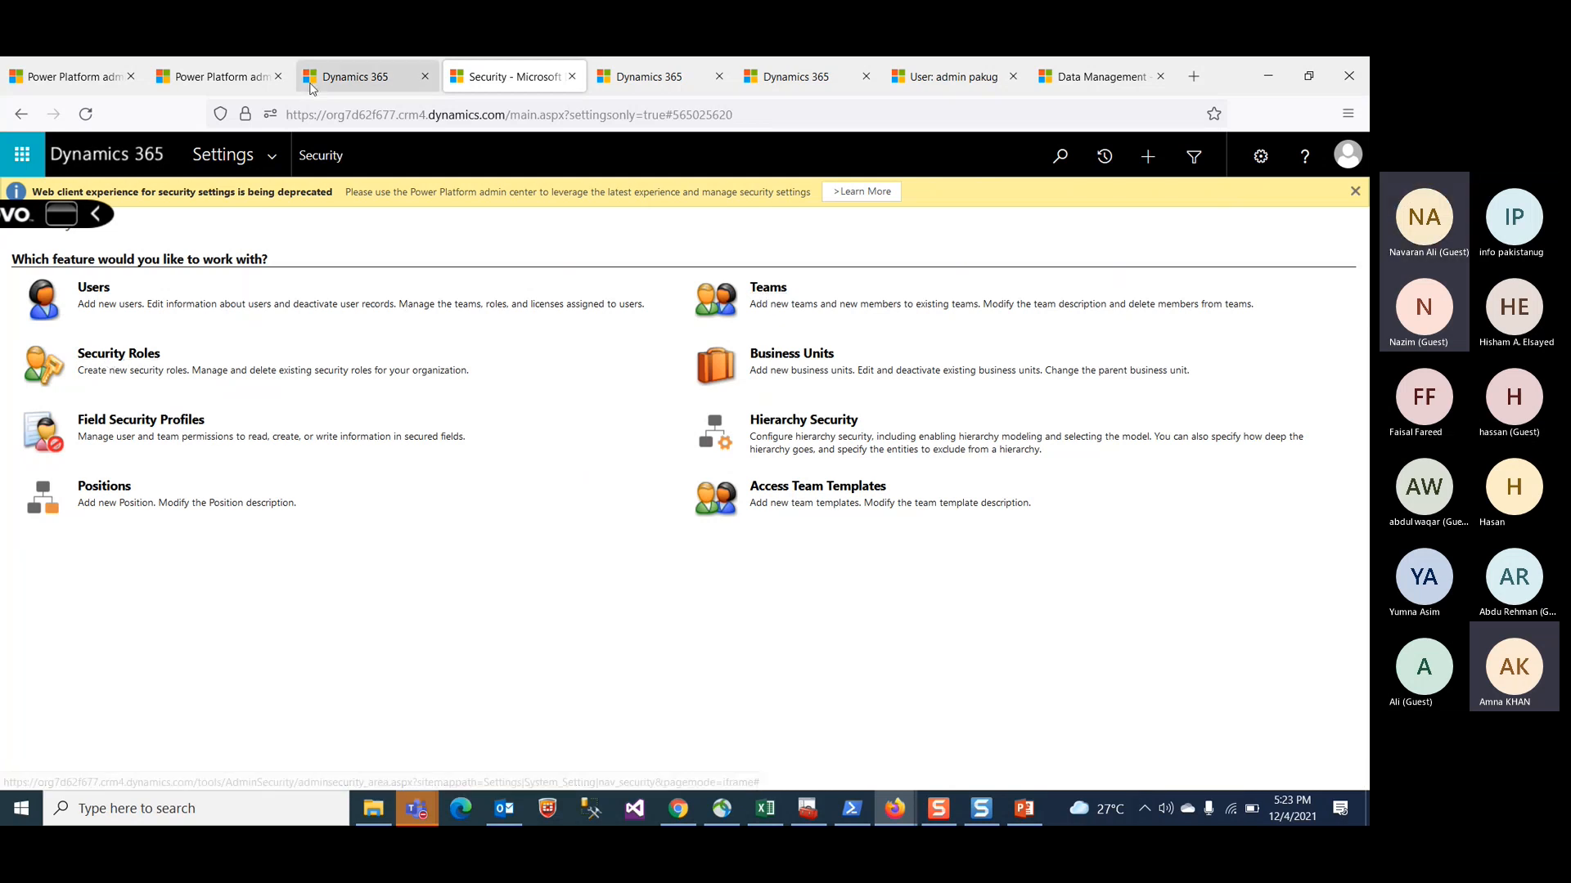
Step: Open the Solutions list from the Settings navigation and scroll through it
left_click(272, 163)
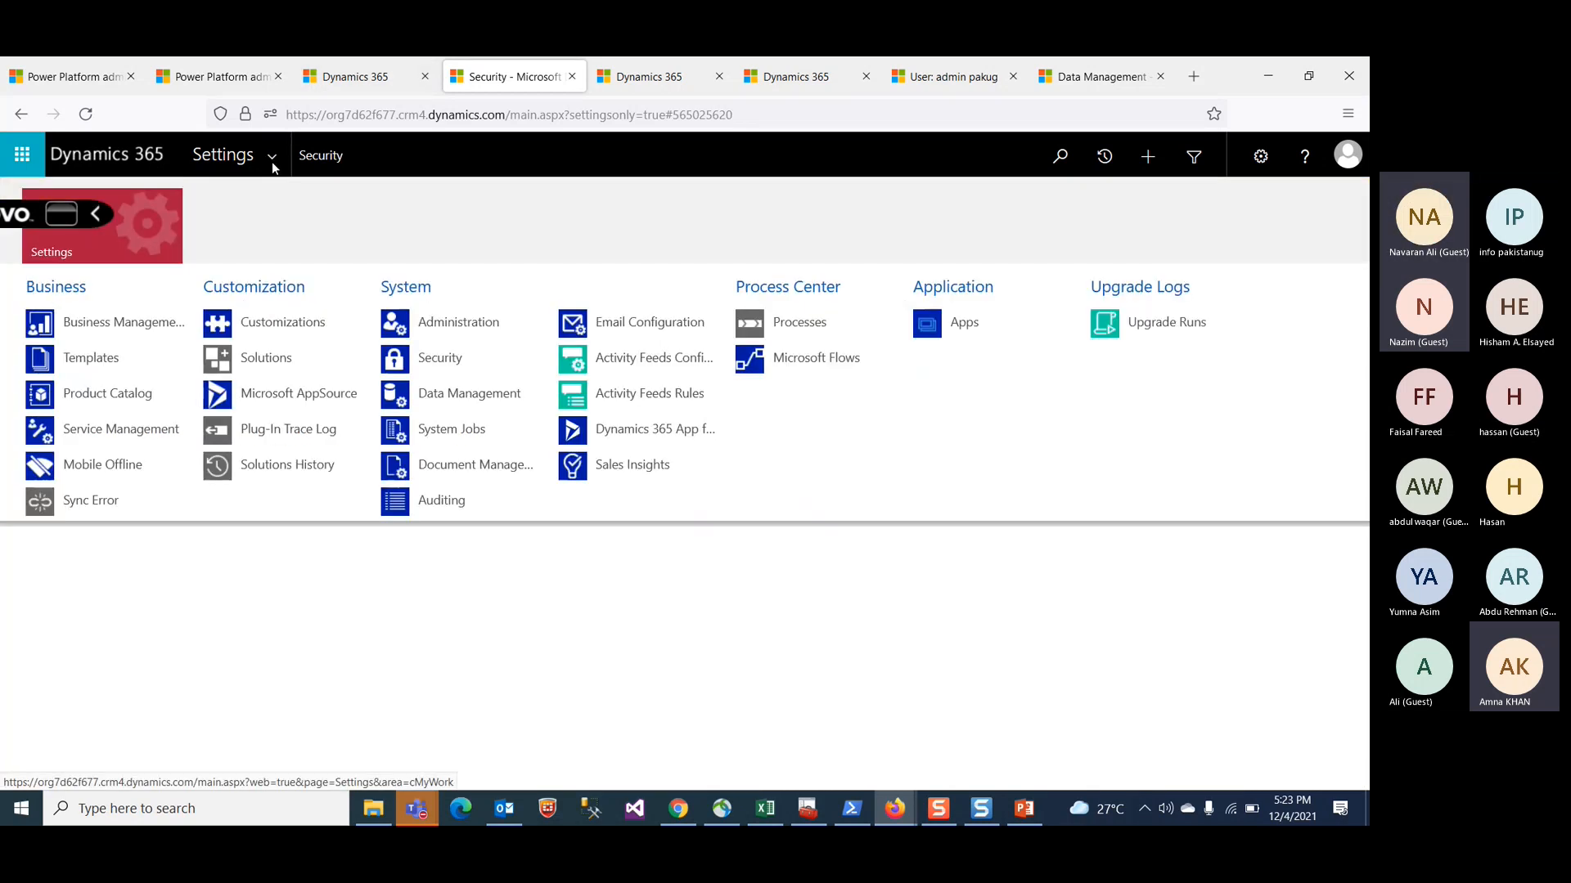
left_click(267, 360)
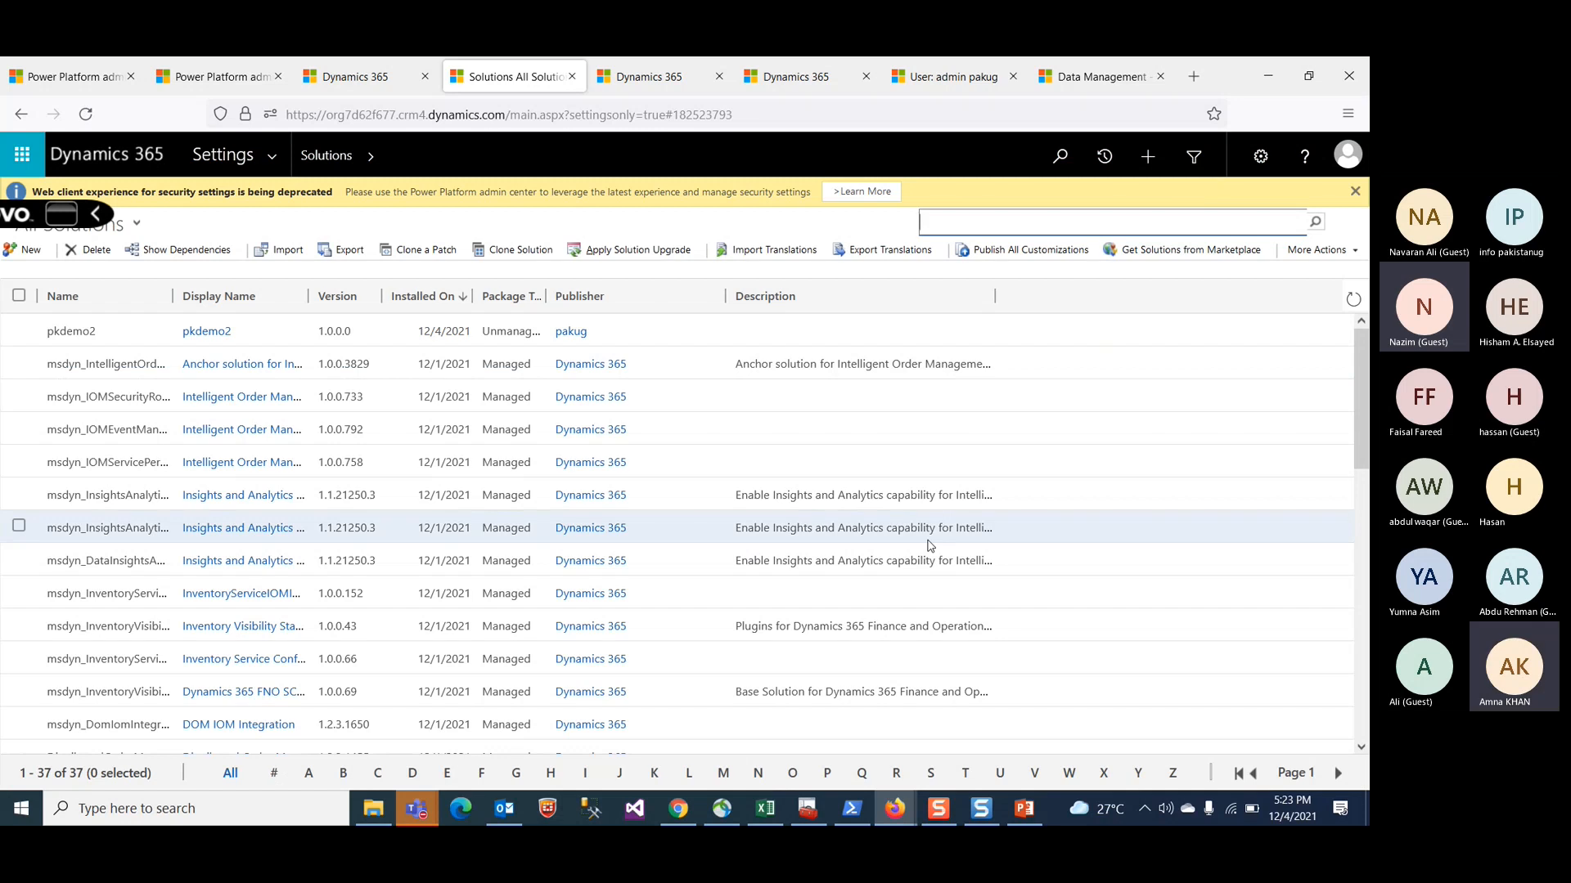
scroll(929, 625, "down", 3)
scroll(929, 624, "up", 3)
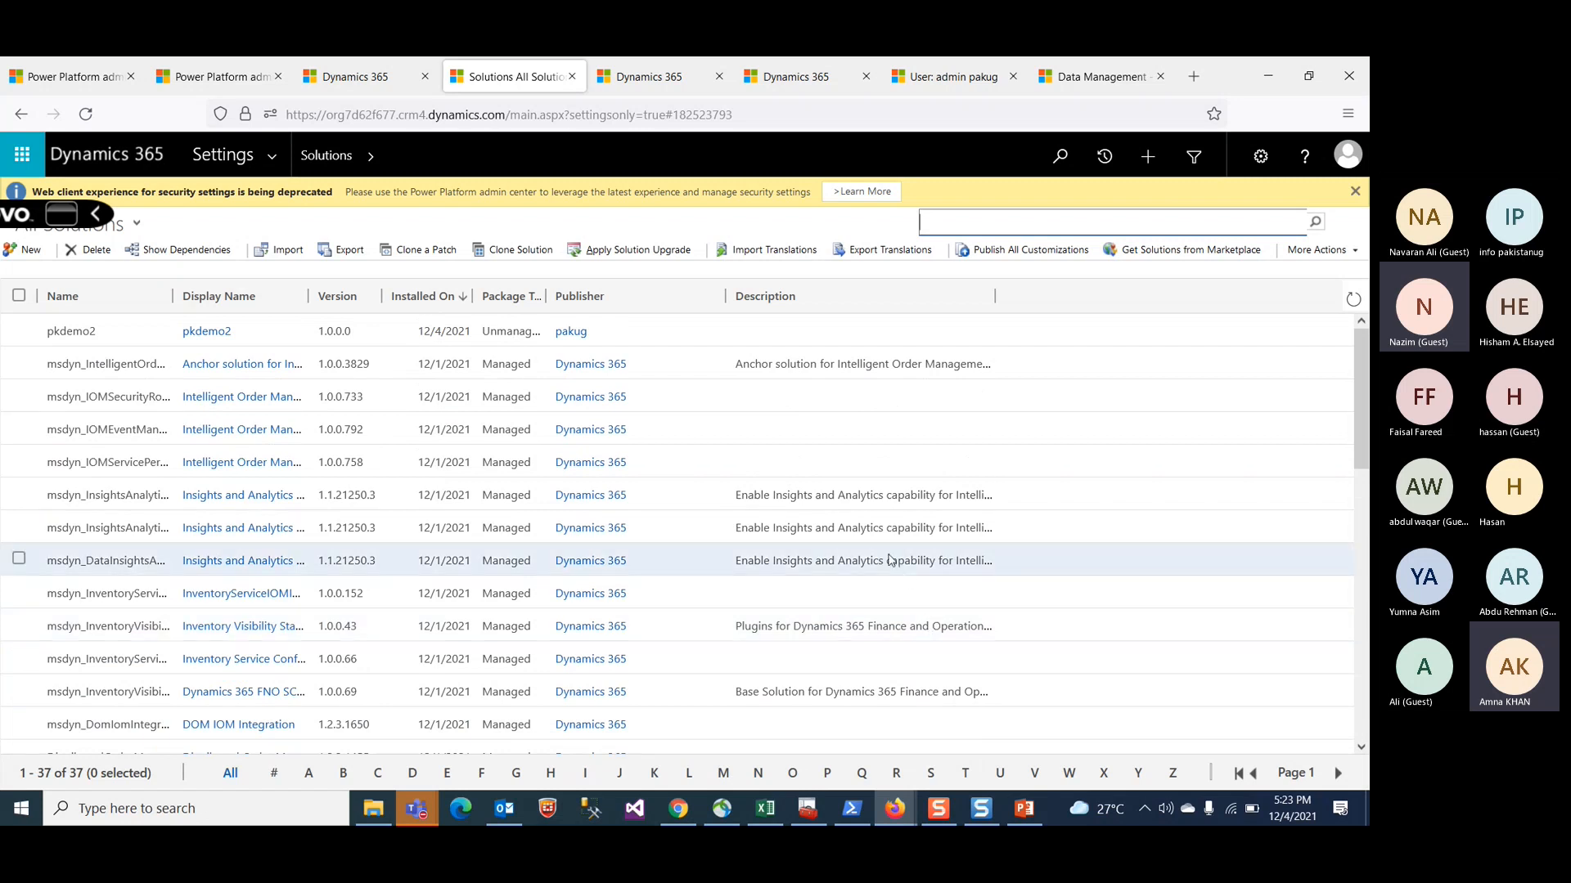
Step: Switch to the PowerPoint deck and open the Training Schedule slide
left_click(759, 115)
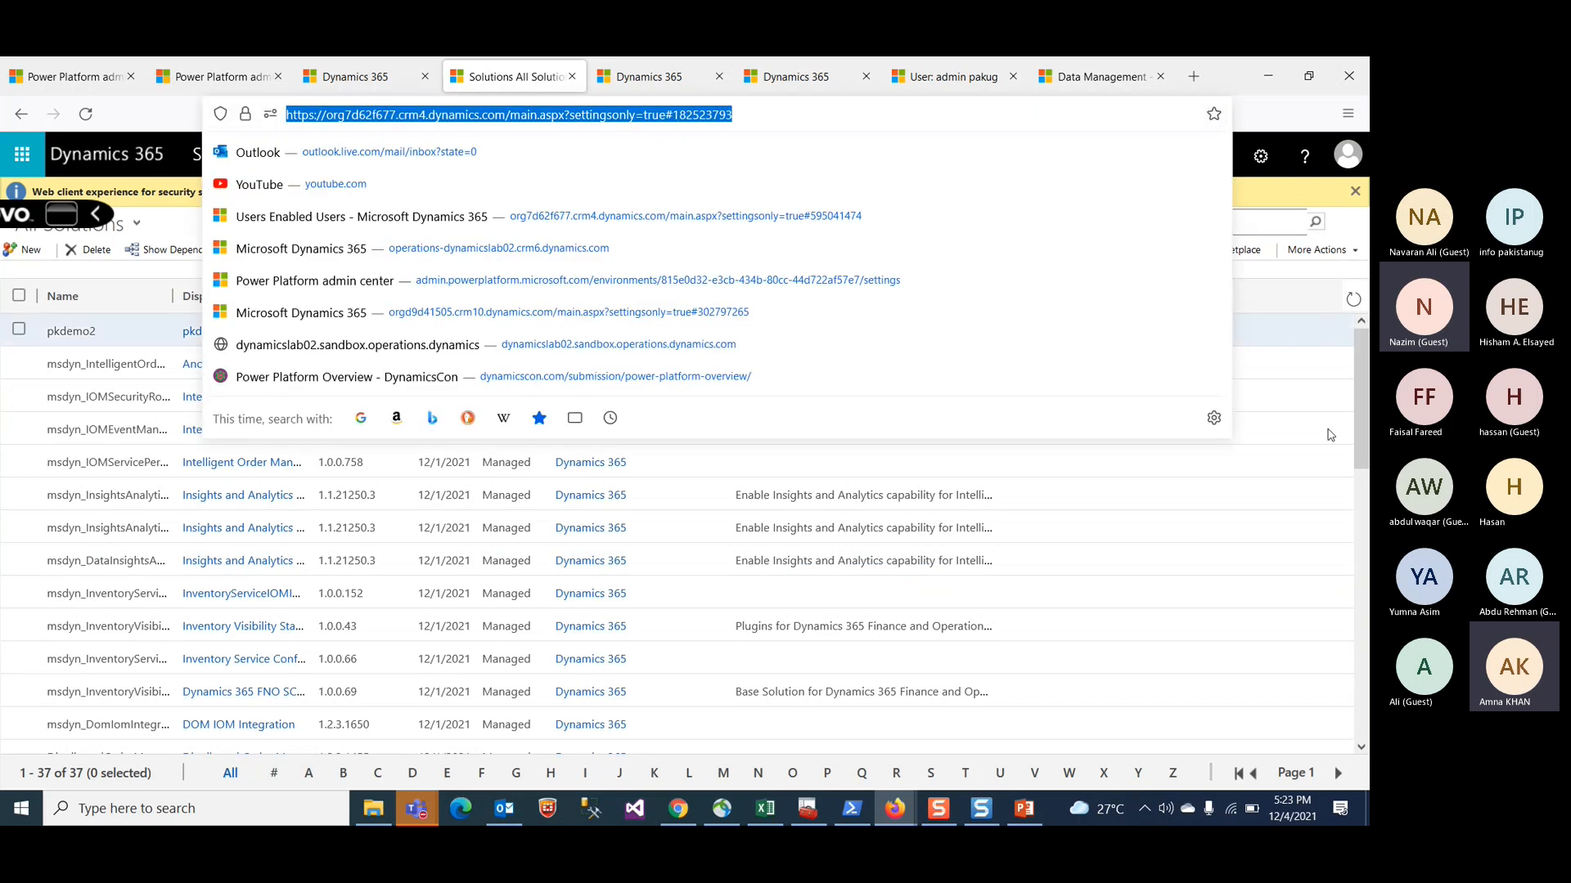
scroll(1307, 738, "down", 2)
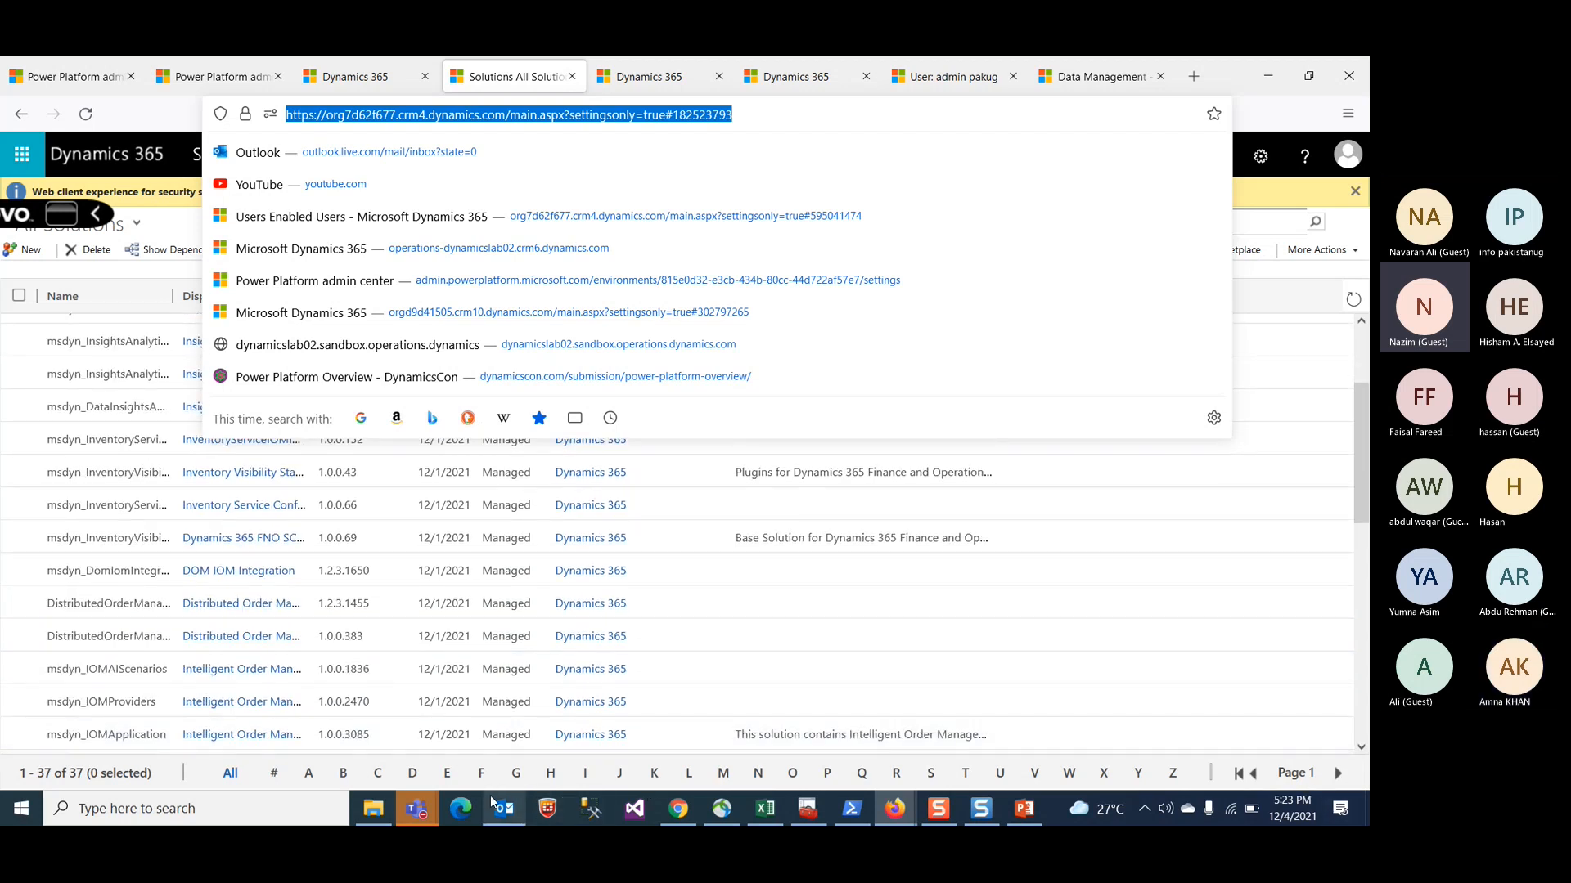
left_click(1021, 810)
scroll(135, 563, "down", 5)
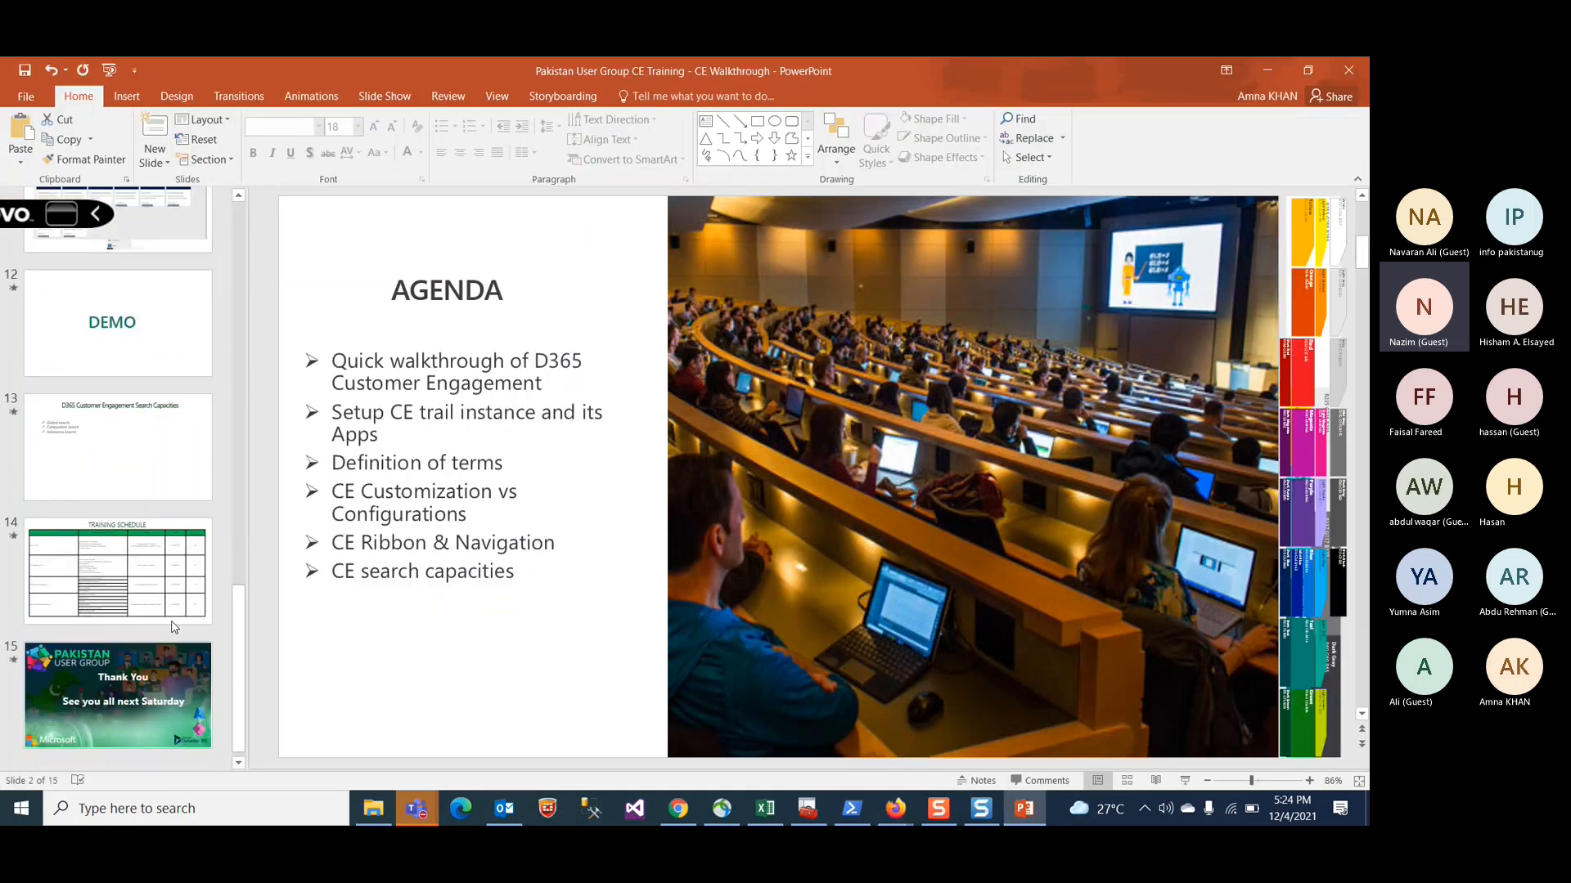
left_click(135, 556)
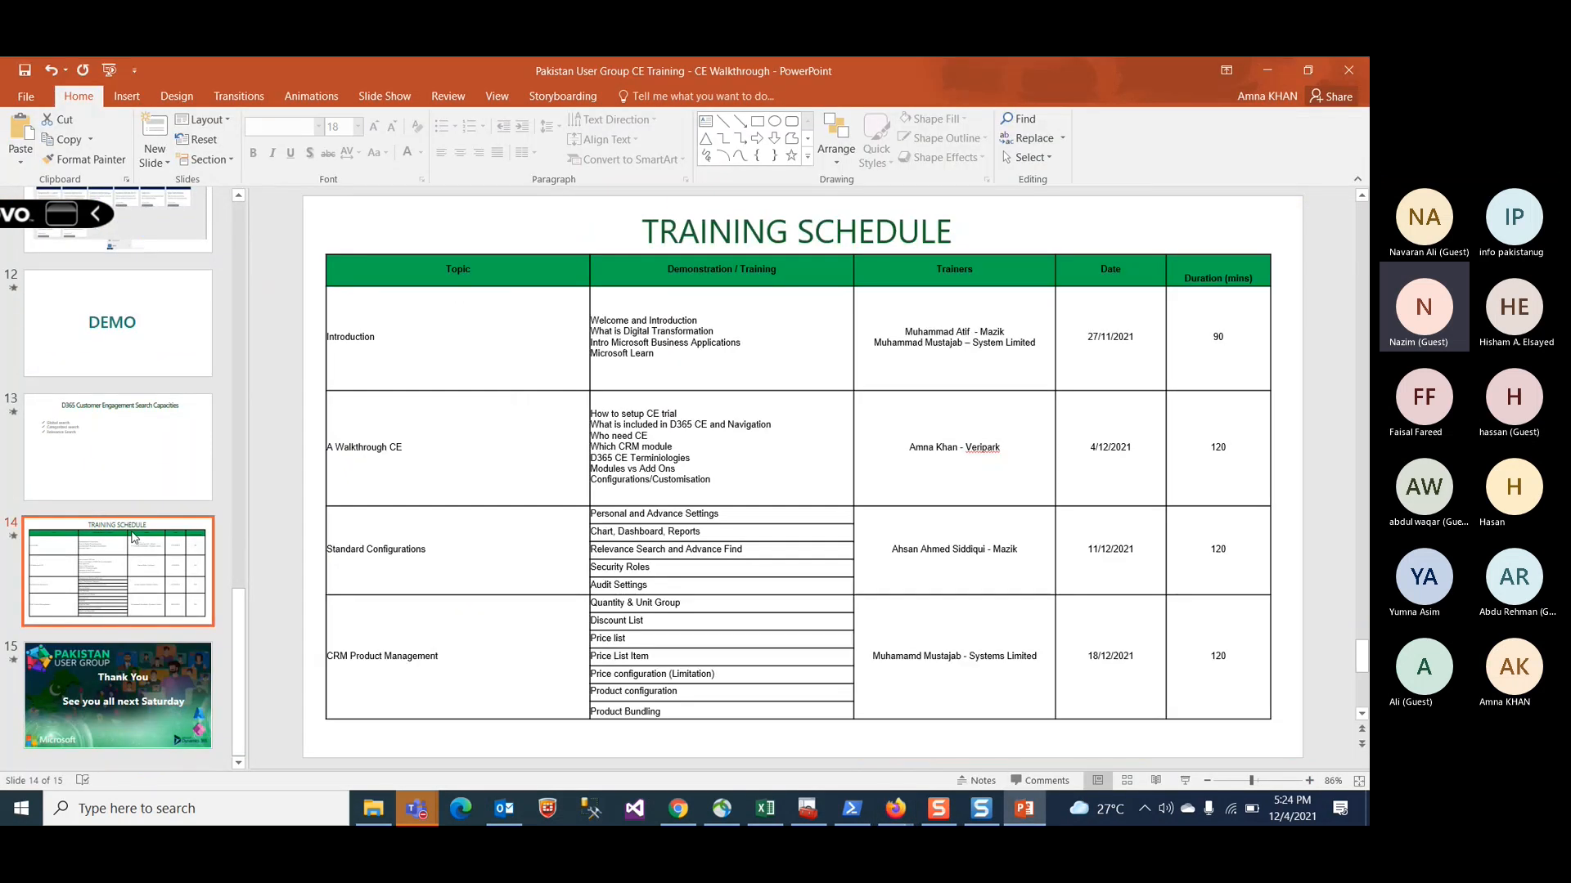